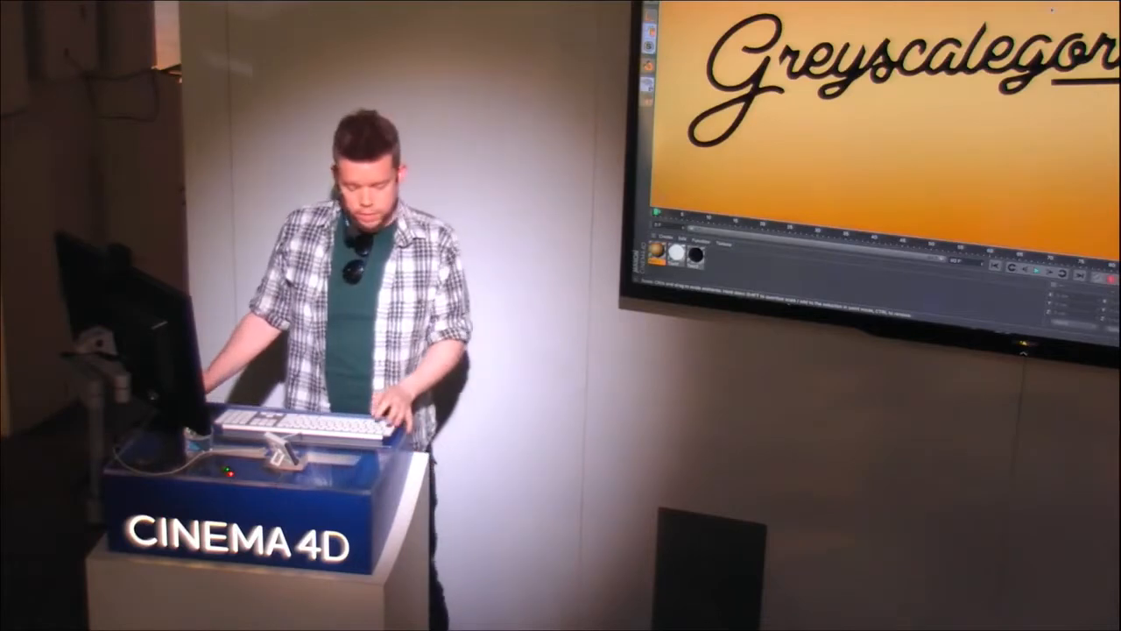
key(ctrl+Tab)
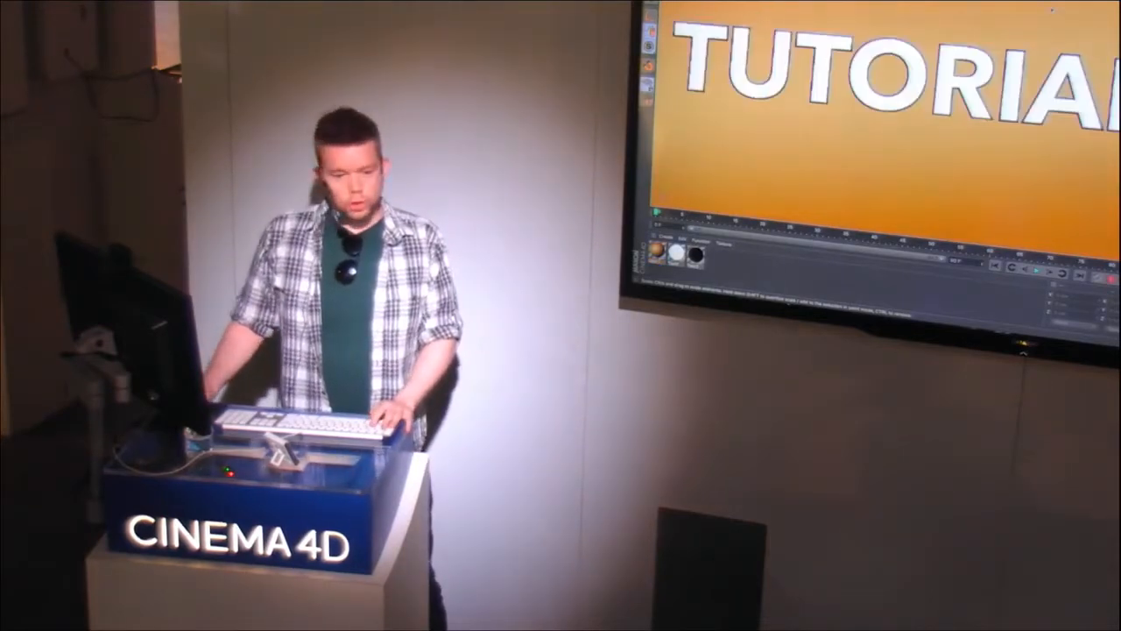
key(ctrl+Tab)
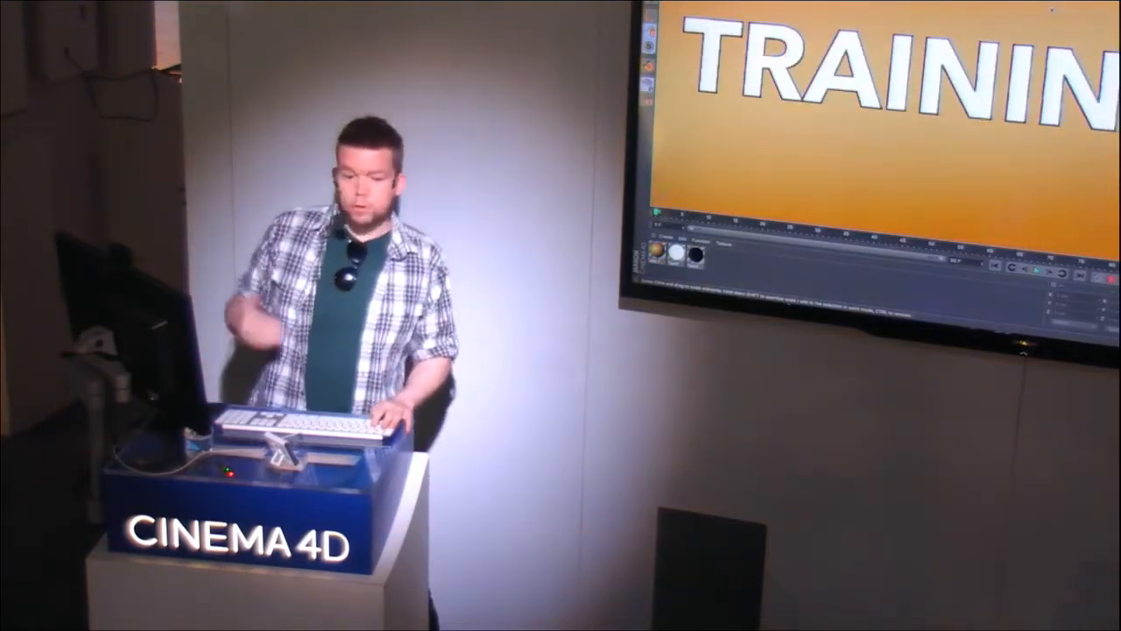
key(ctrl+Tab)
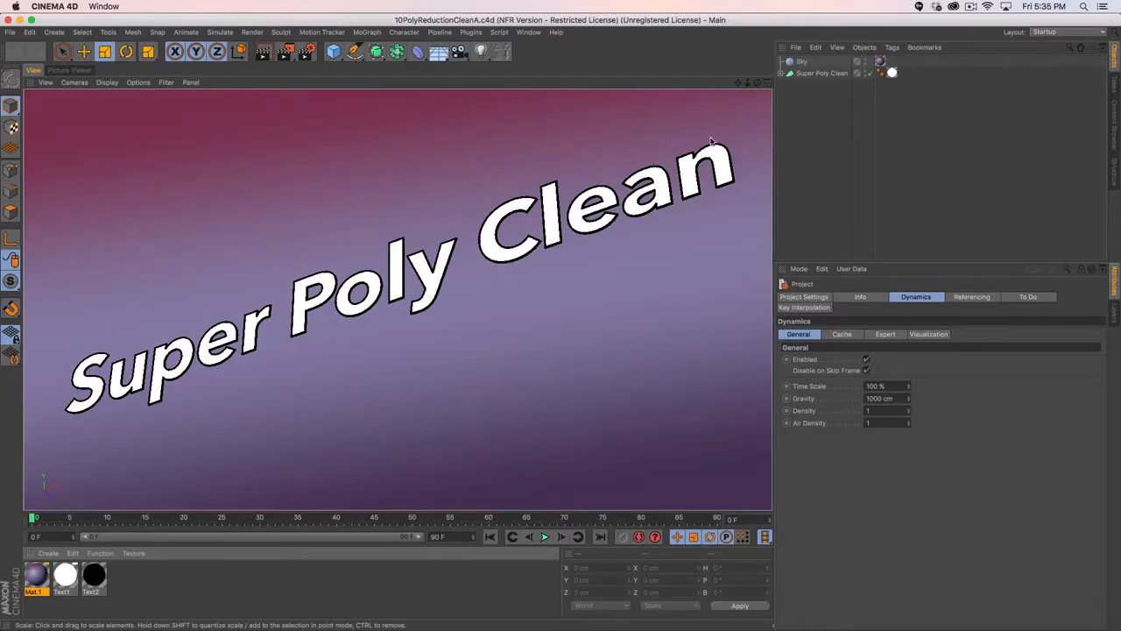
- Switch to 10PolyReductionCleanB.c4d and extrude one side polygon near the narrow end of the Cube mesh by about 79.7 cm
key(super+grave)
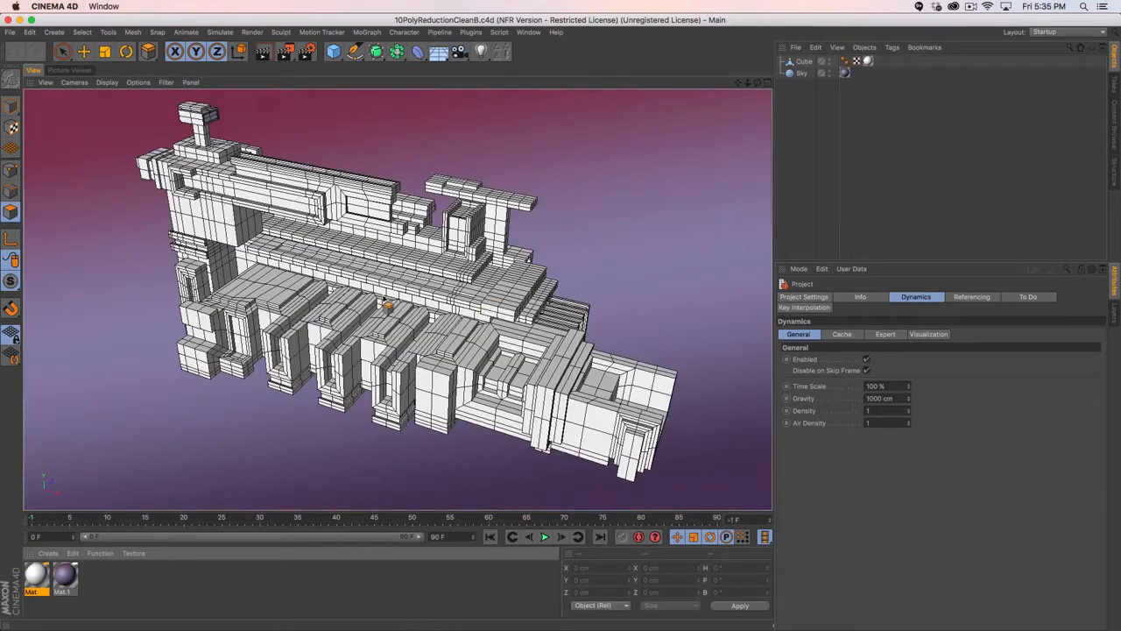
click(803, 61)
click(63, 51)
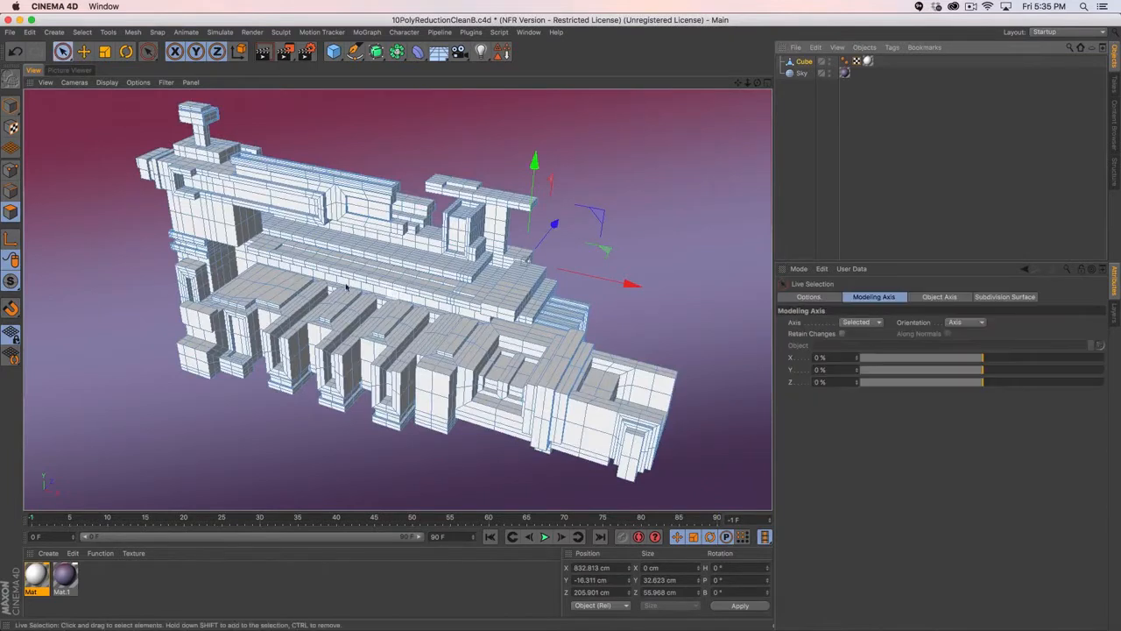
click(595, 431)
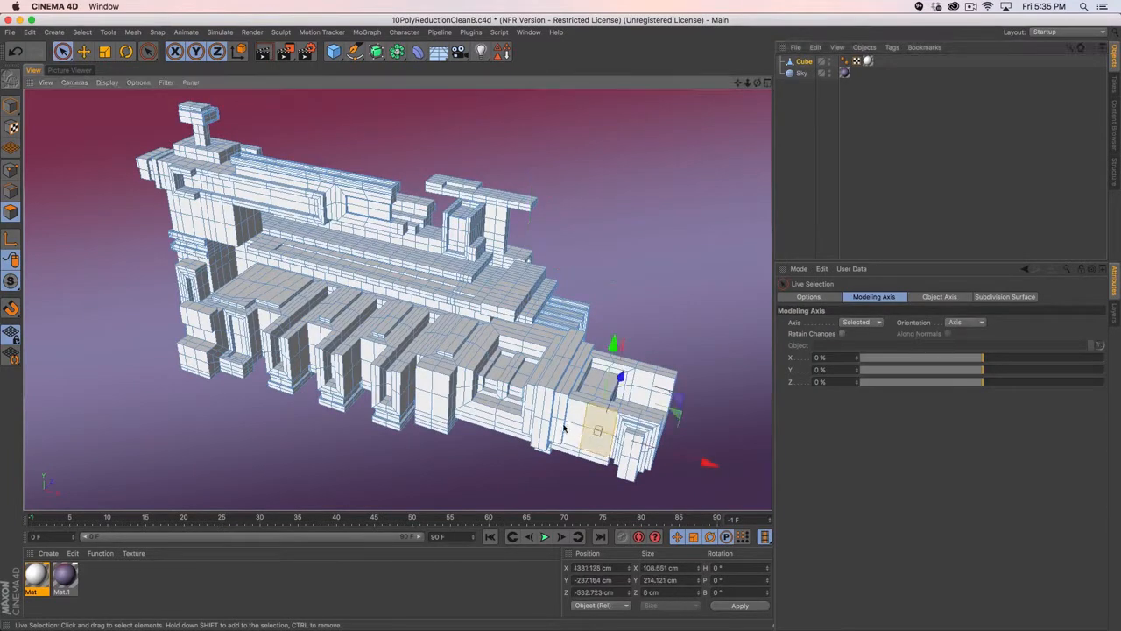
key(d)
drag(548, 414, 578, 410)
drag(578, 410, 587, 410)
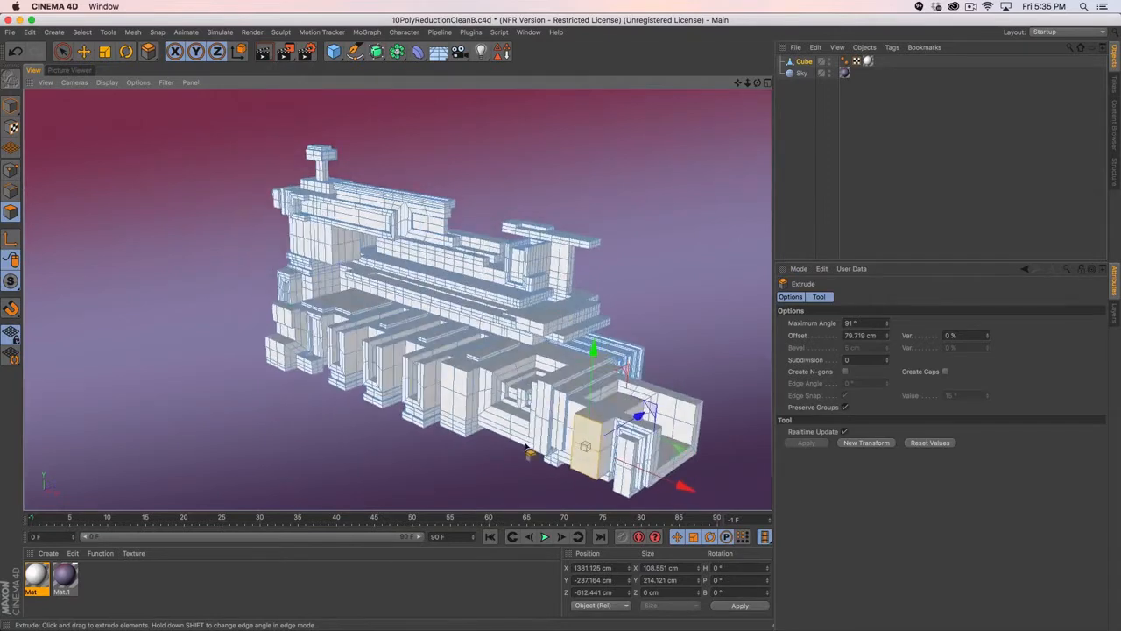
- Extrude further faces of the new block near the mesh's narrow end, ending with its side face by about 34.7 cm
drag(525, 446, 590, 474)
key(space)
click(573, 437)
key(d)
key(space)
click(588, 423)
key(d)
key(space)
click(587, 441)
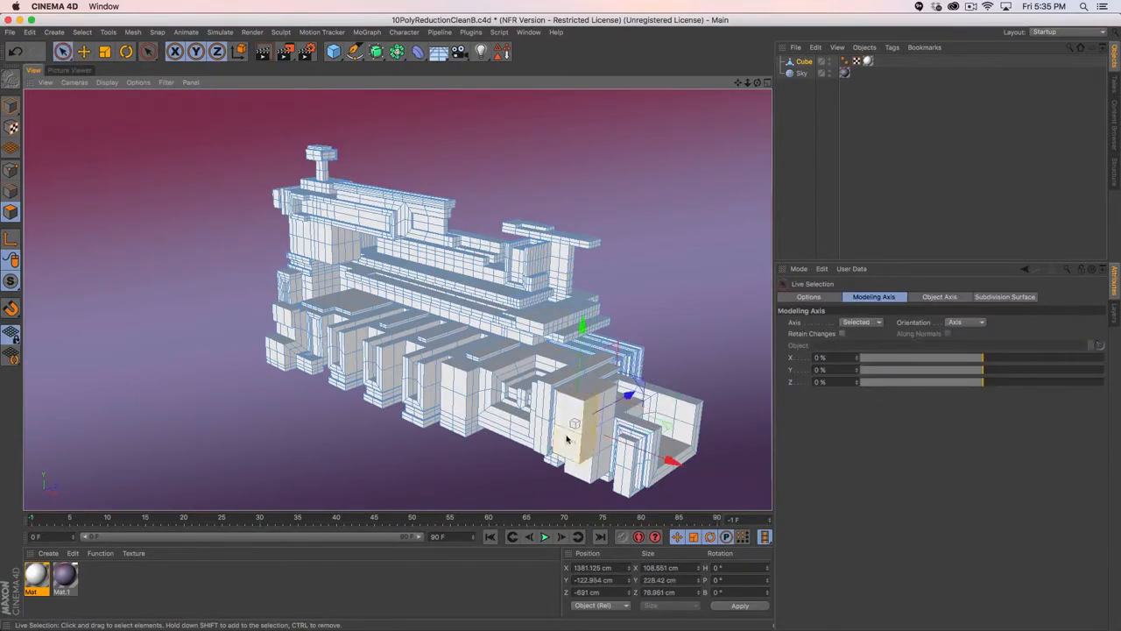
key(d)
key(space)
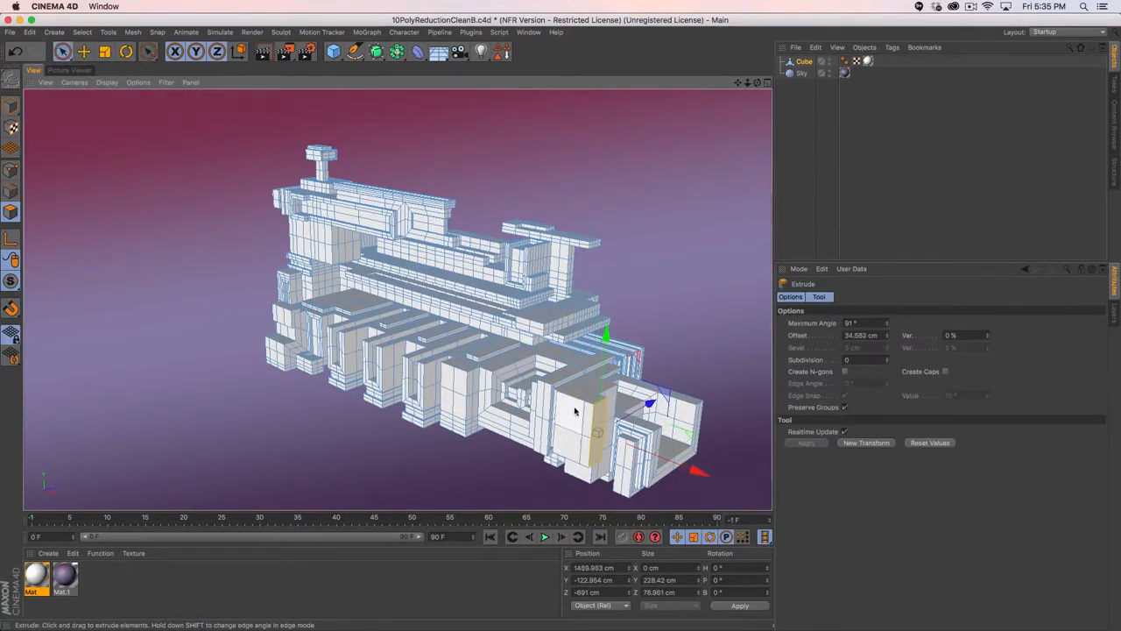
- Select the block's front faces near the mesh's narrow end and extrude them outward by about 44.7 cm
click(568, 419)
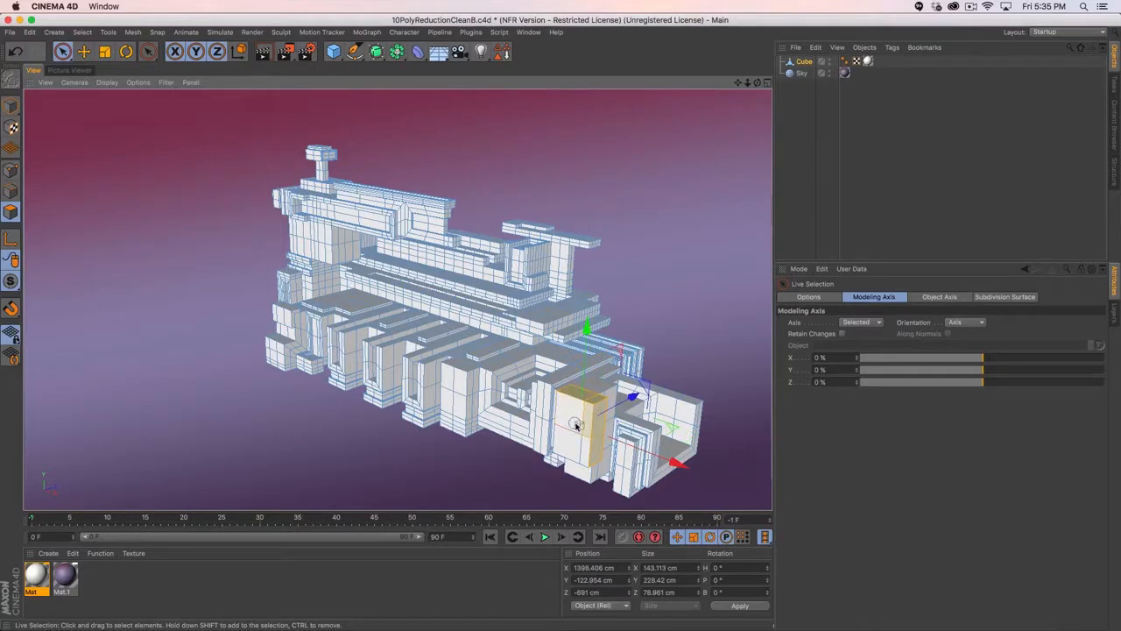
key(d)
drag(584, 426, 554, 427)
key(space)
click(578, 436)
key(d)
- Untriangulate all of the Cube's polygons with Evaluate Angle and Create N-gons enabled and an angle of 0.1°
alt+drag(523, 386, 554, 406)
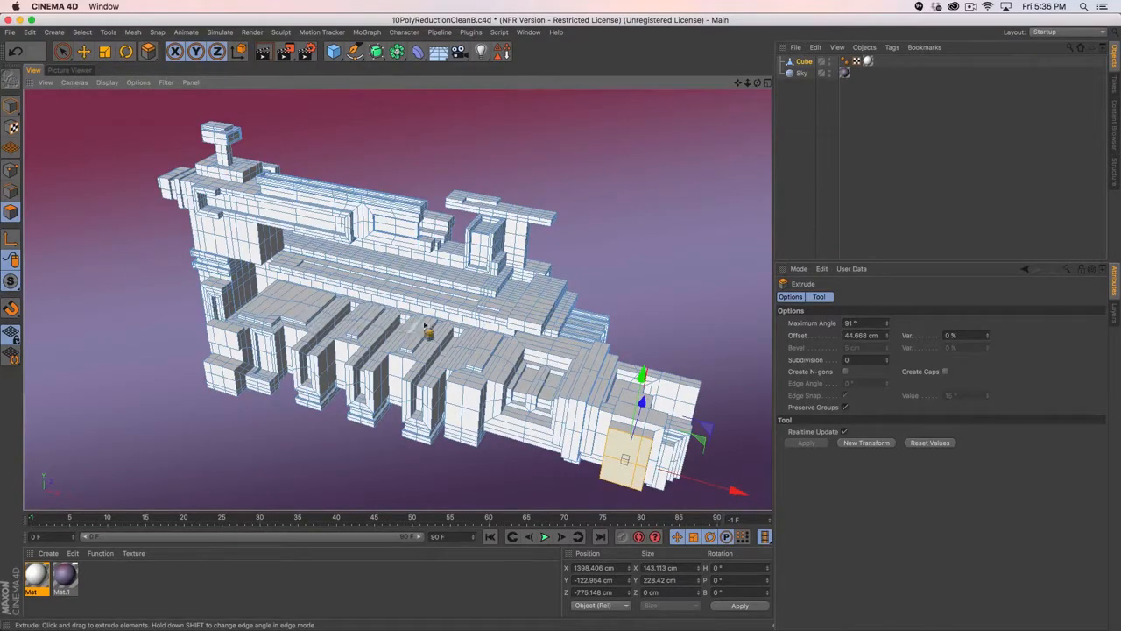
mouse_move(425, 326)
alt+mouse_down()
mouse_move(473, 323)
mouse_move(409, 319)
mouse_move(403, 331)
alt+mouse_up()
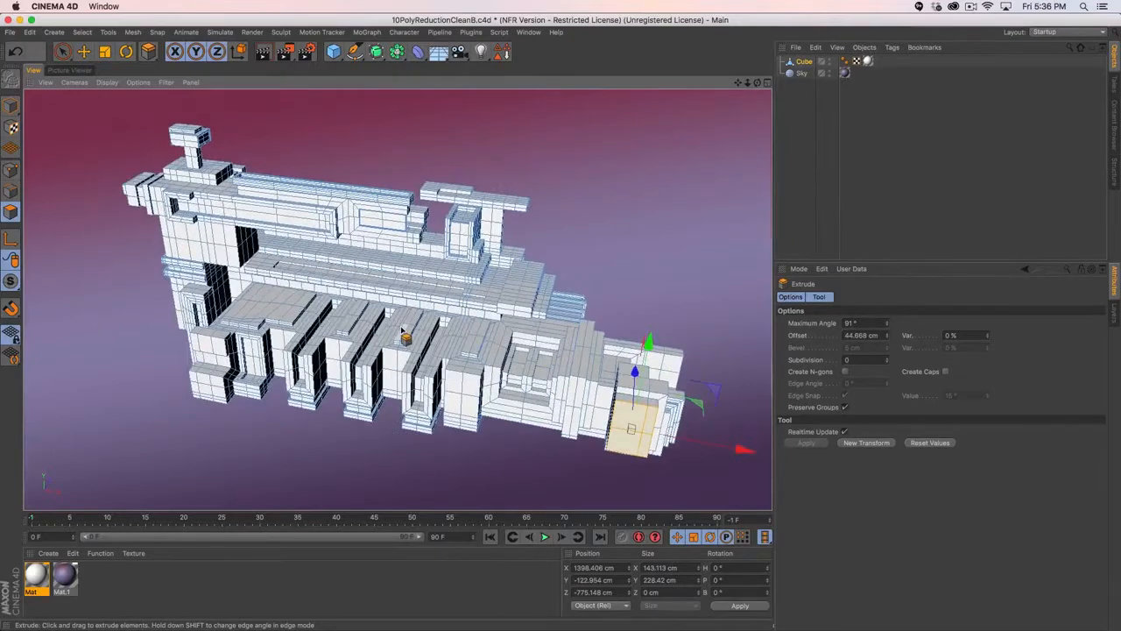
key(ctrl+a)
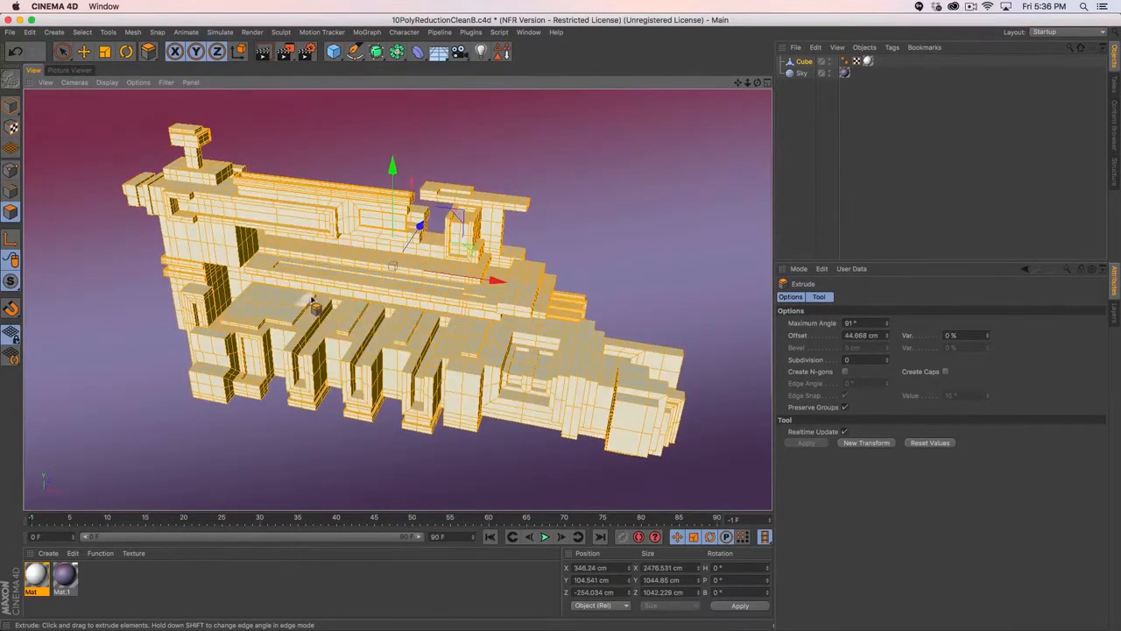
right_click(329, 330)
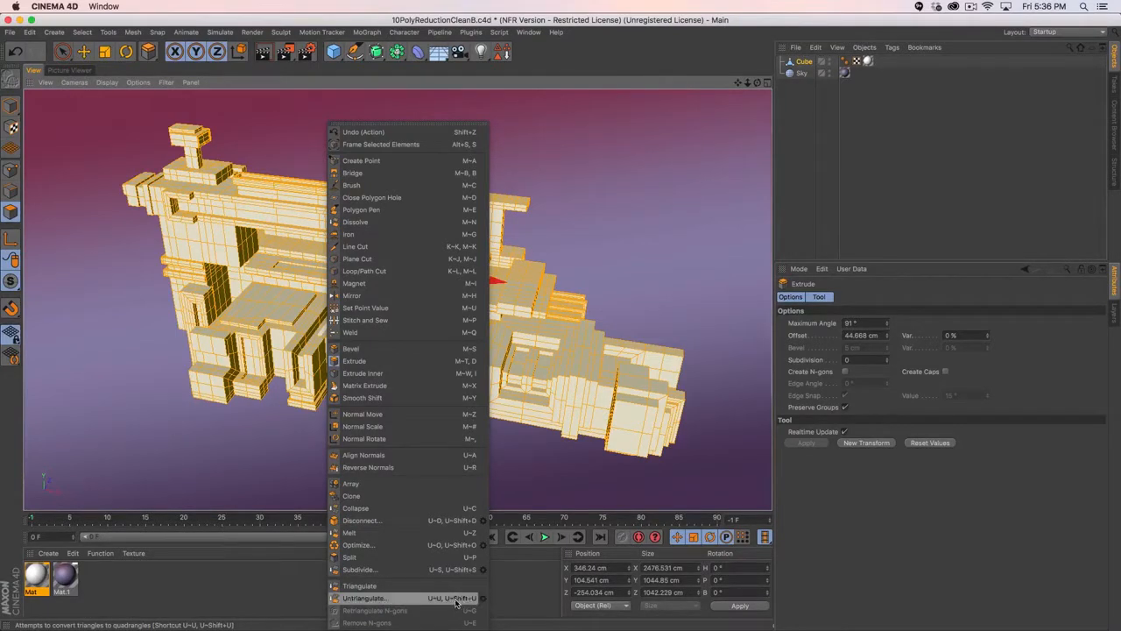
click(525, 314)
key(u)
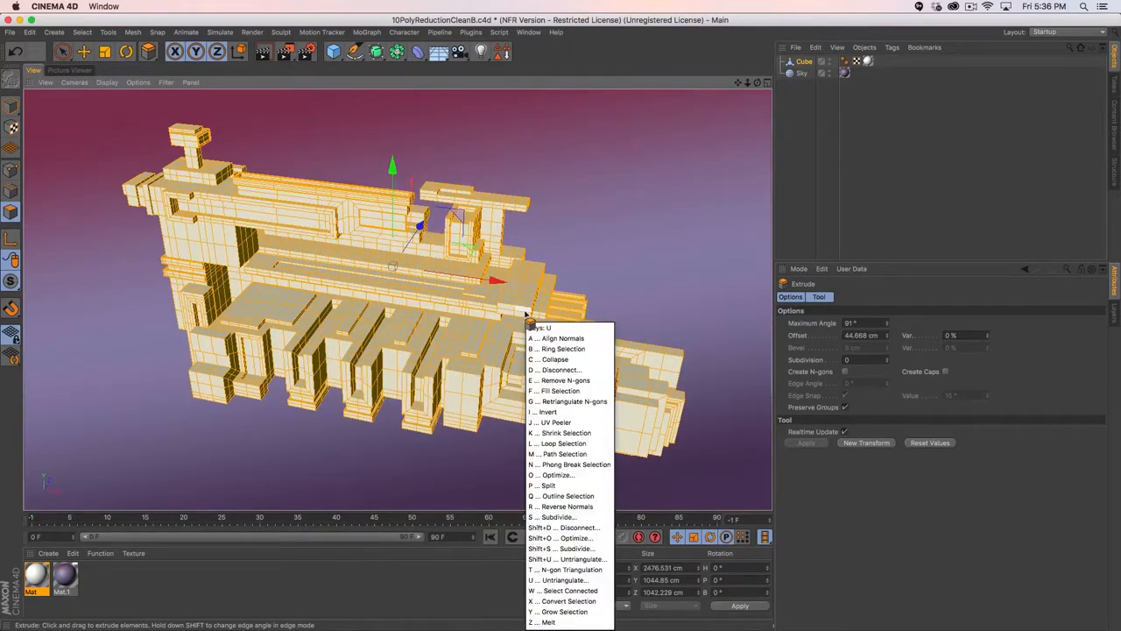
key(shift+u)
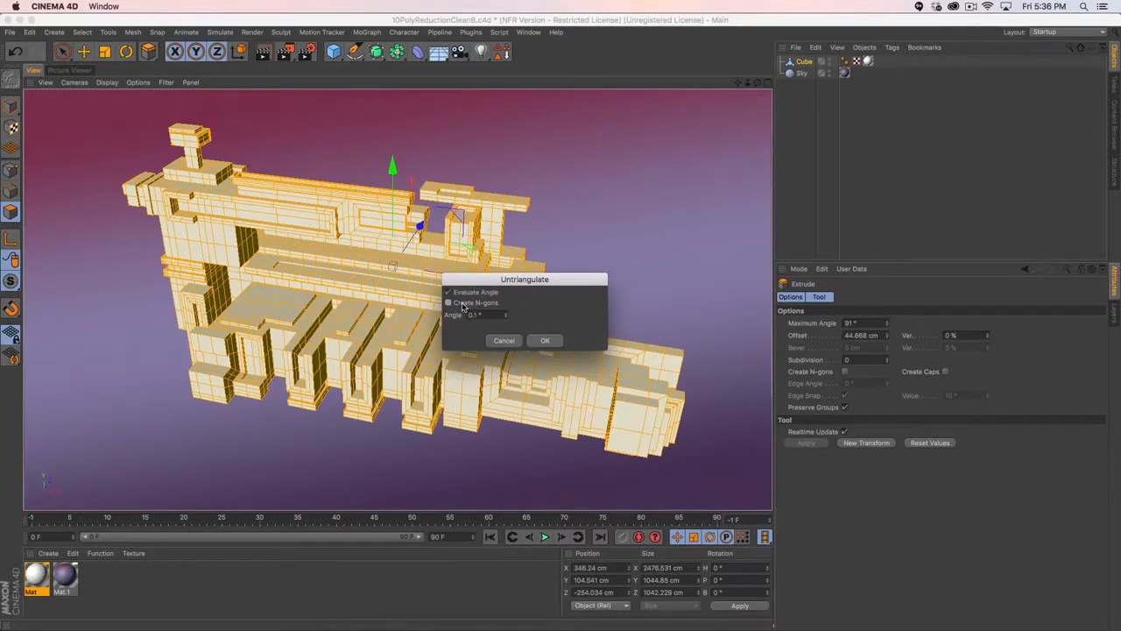
click(545, 341)
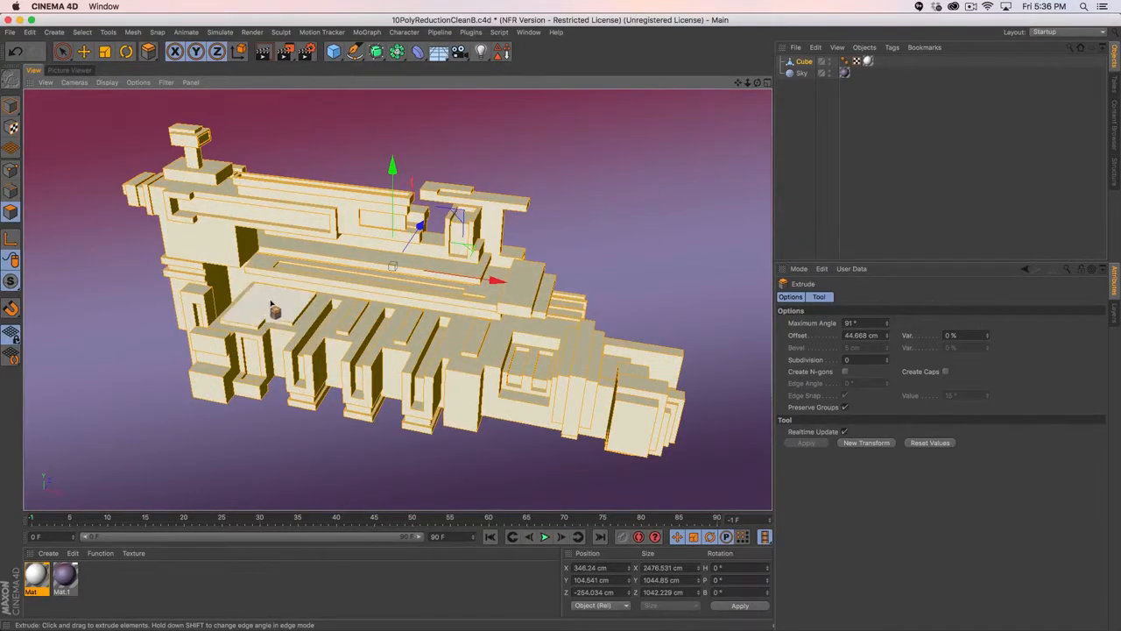
- Try to pull the points on the mesh's upper edge upward in point mode
click(16, 176)
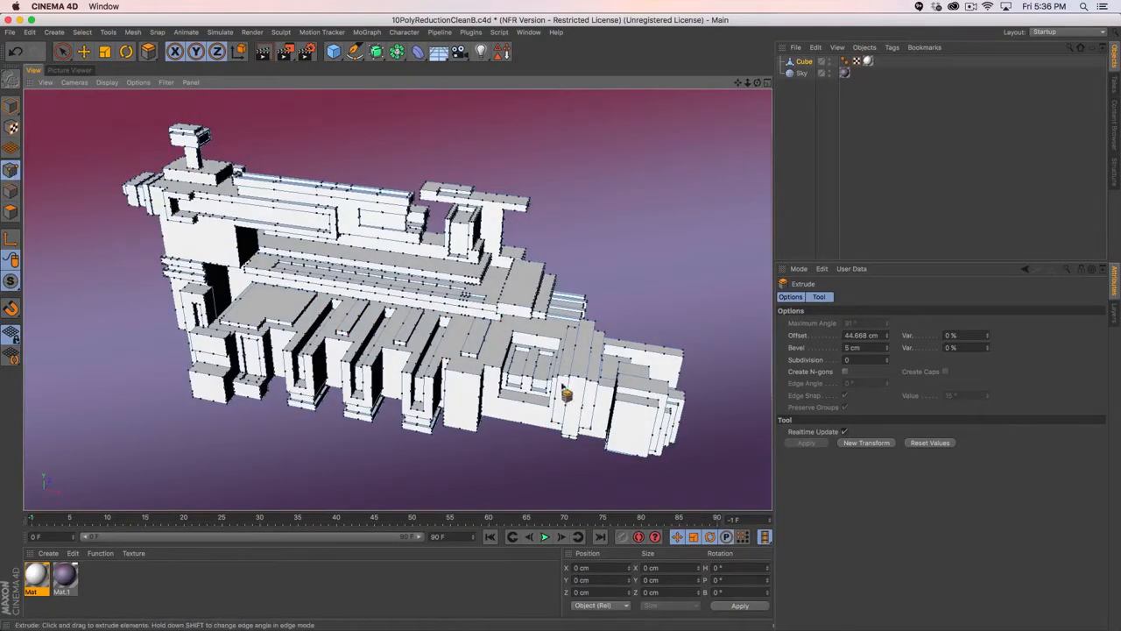
key(9)
click(380, 189)
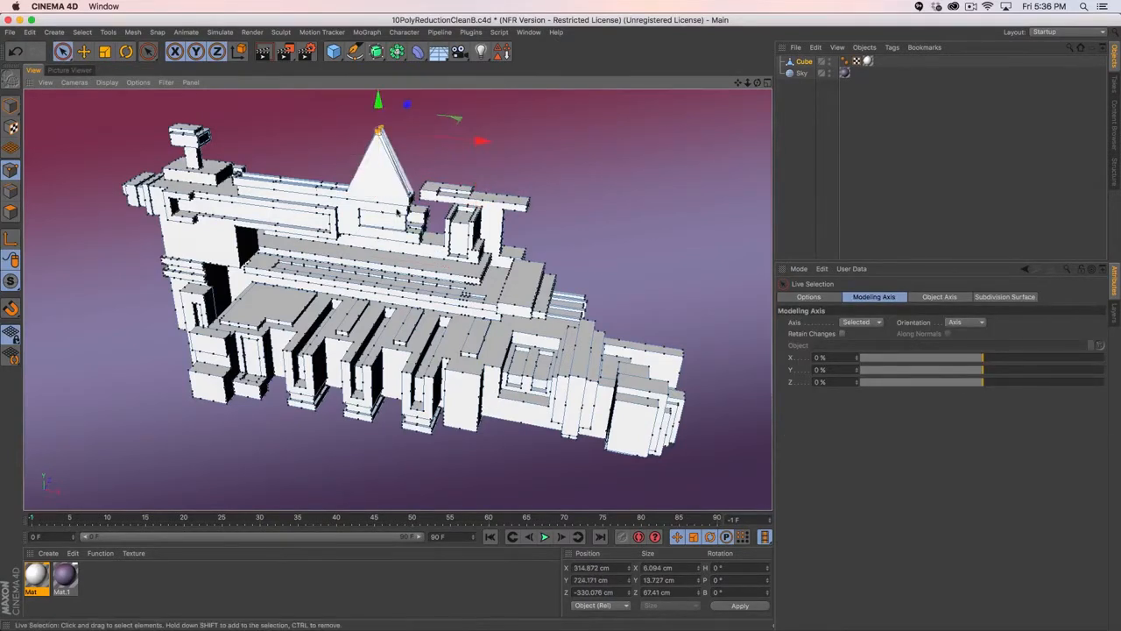
- Turn on the display of N-gon lines in the viewport
click(165, 81)
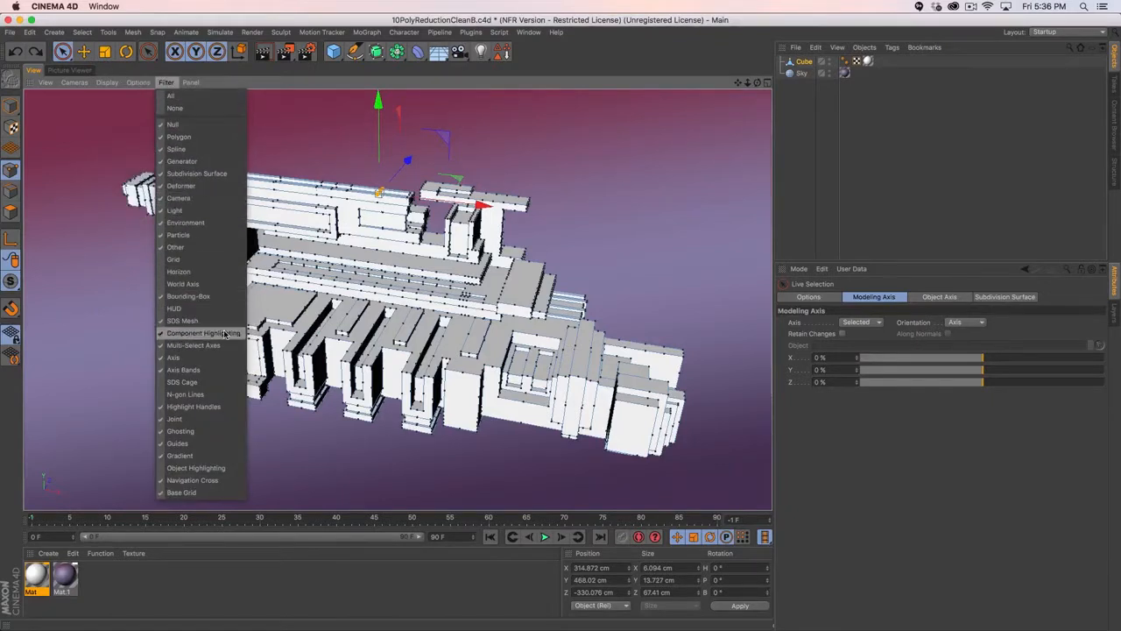
click(198, 394)
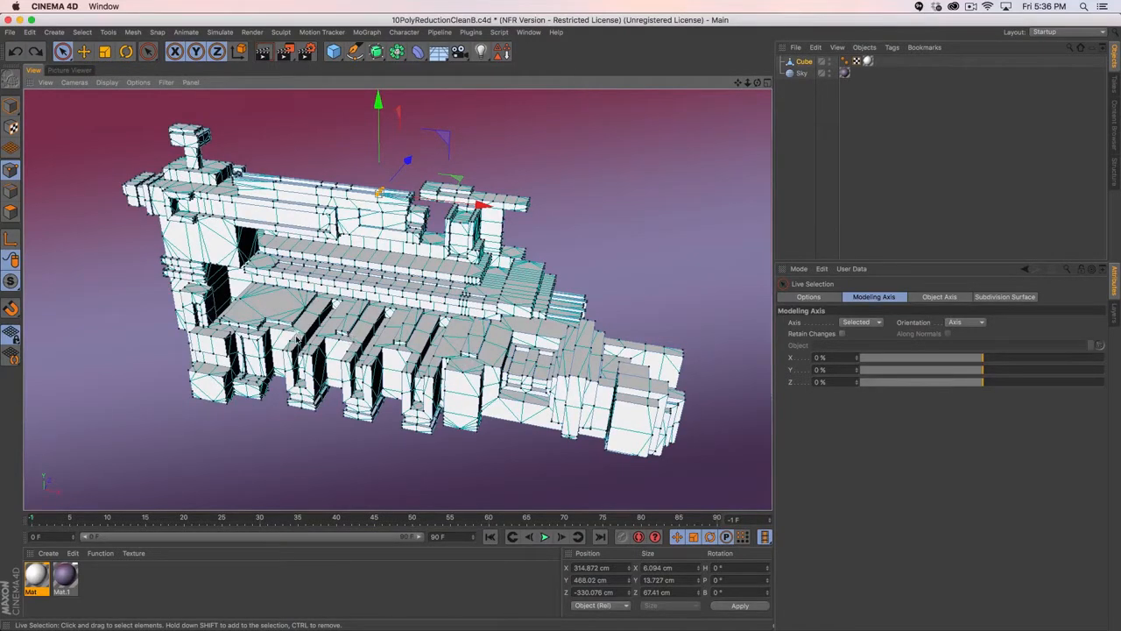
- Undo the untriangulation of the Cube mesh
key(super+z)
key(super+z)
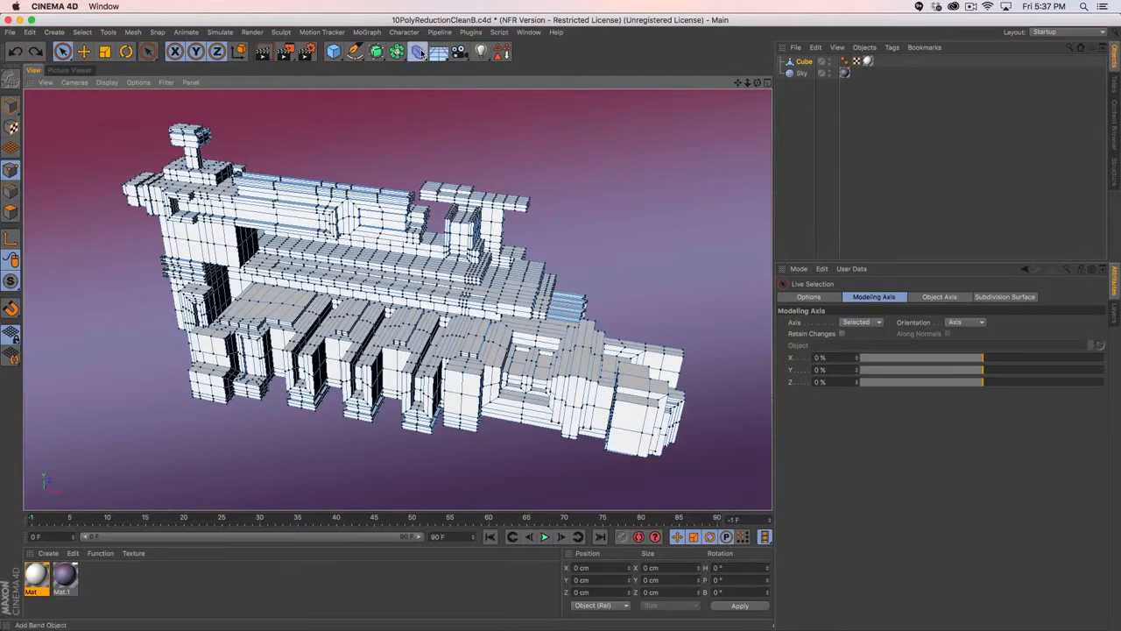
- Add a Polygon Reduction deformer as a child of the Cube and set its Reduction Strength to 0 %
click(419, 52)
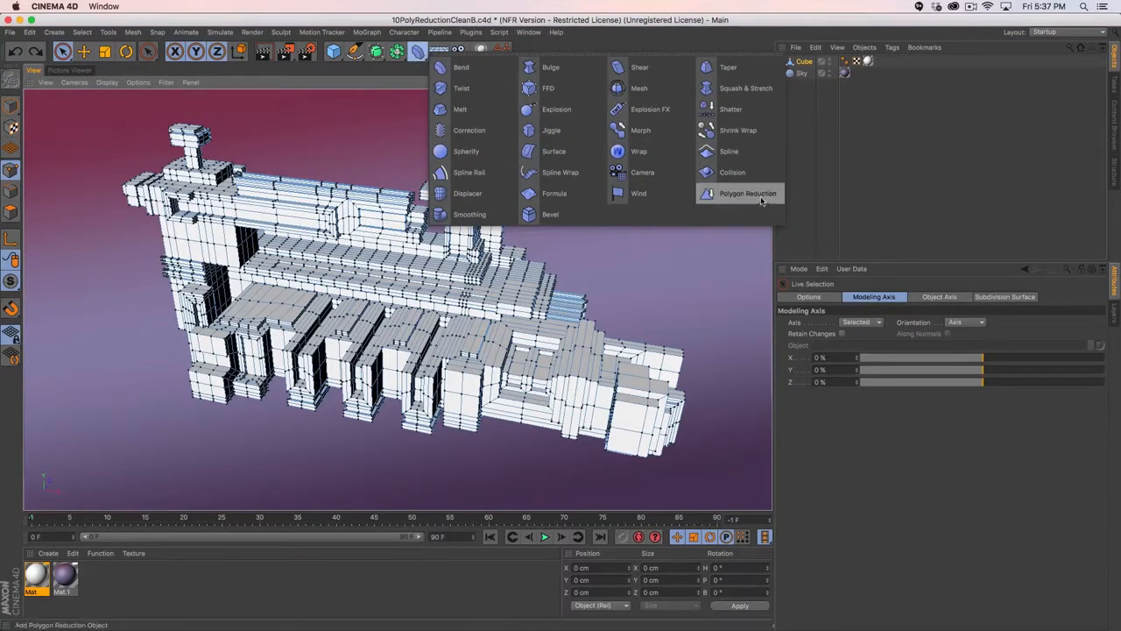
alt+click(730, 194)
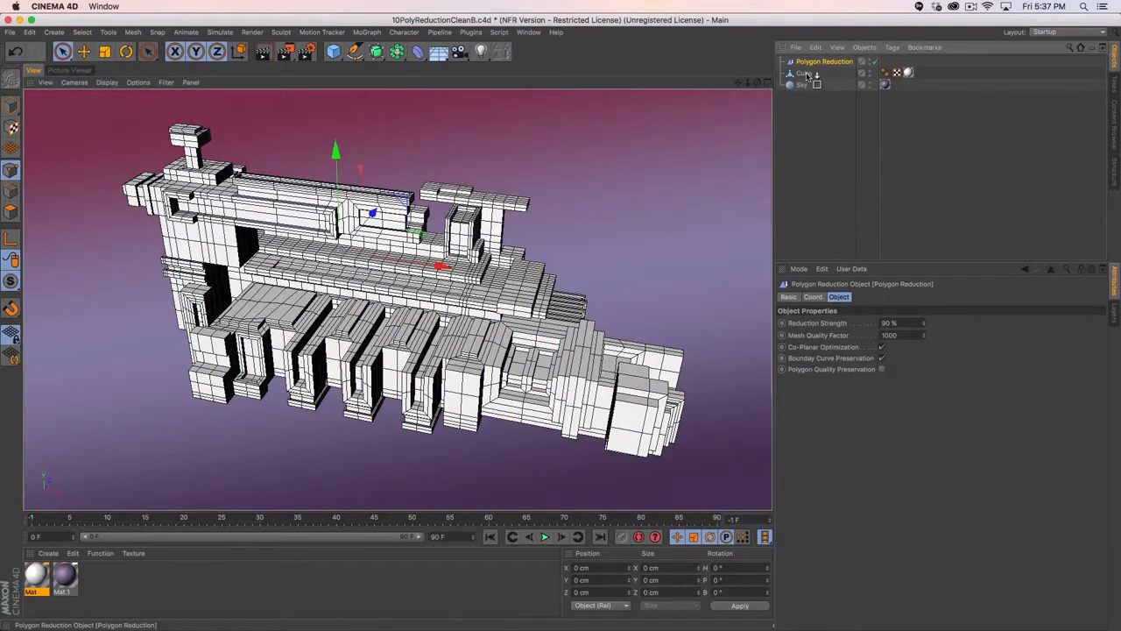
drag(807, 73, 808, 72)
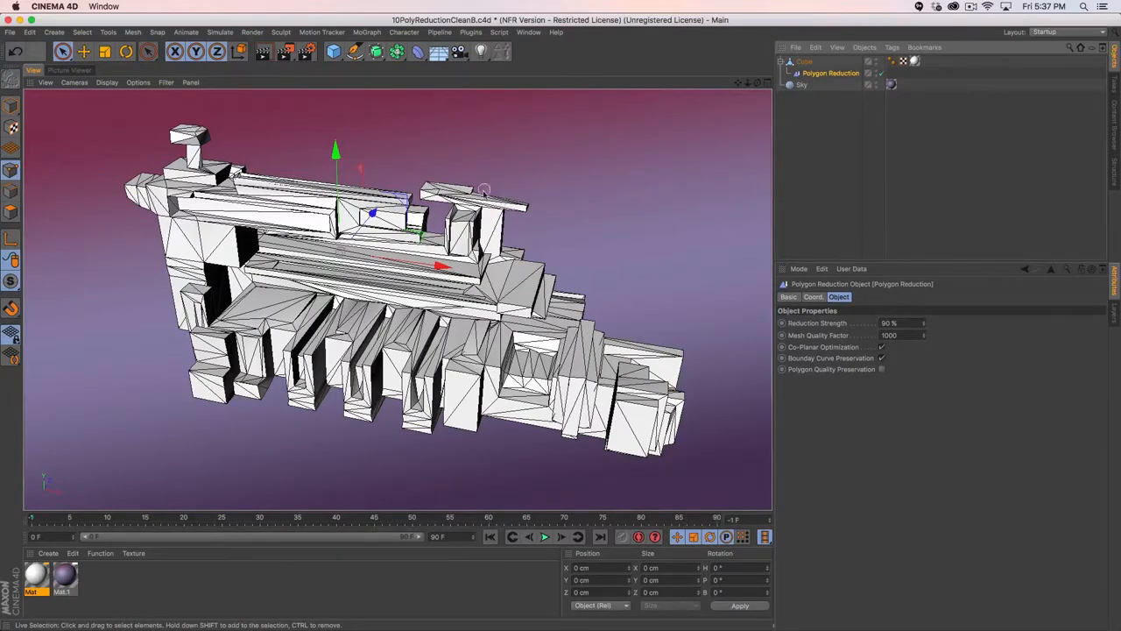
click(898, 322)
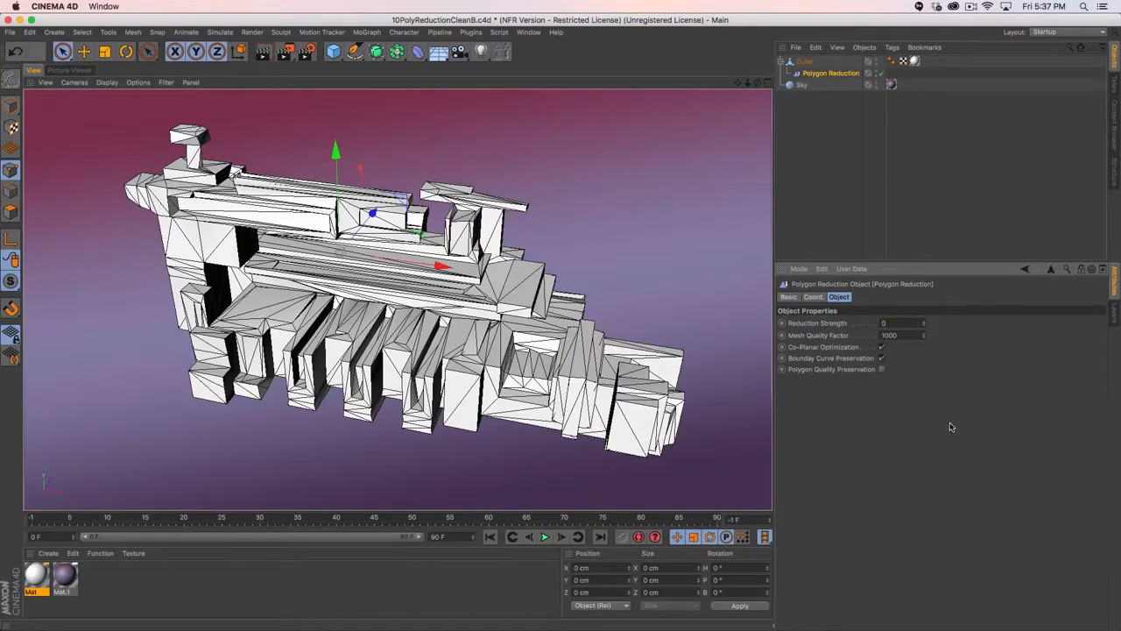
text(0)
key(Return)
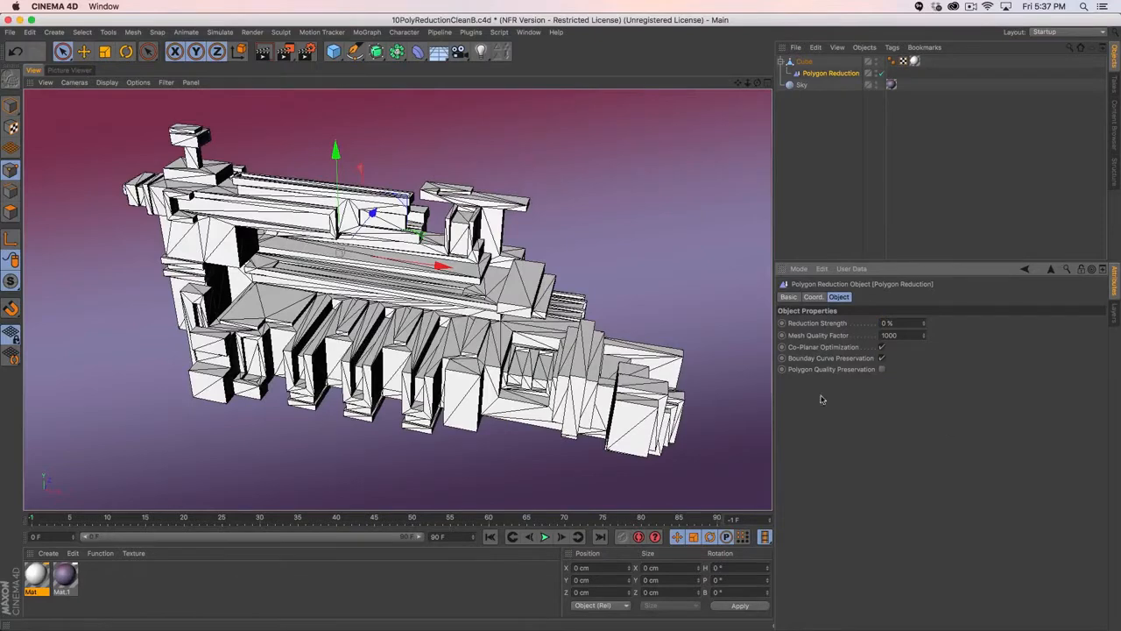
- Place the Cube inside a Connect generator and make the generator editable
click(805, 61)
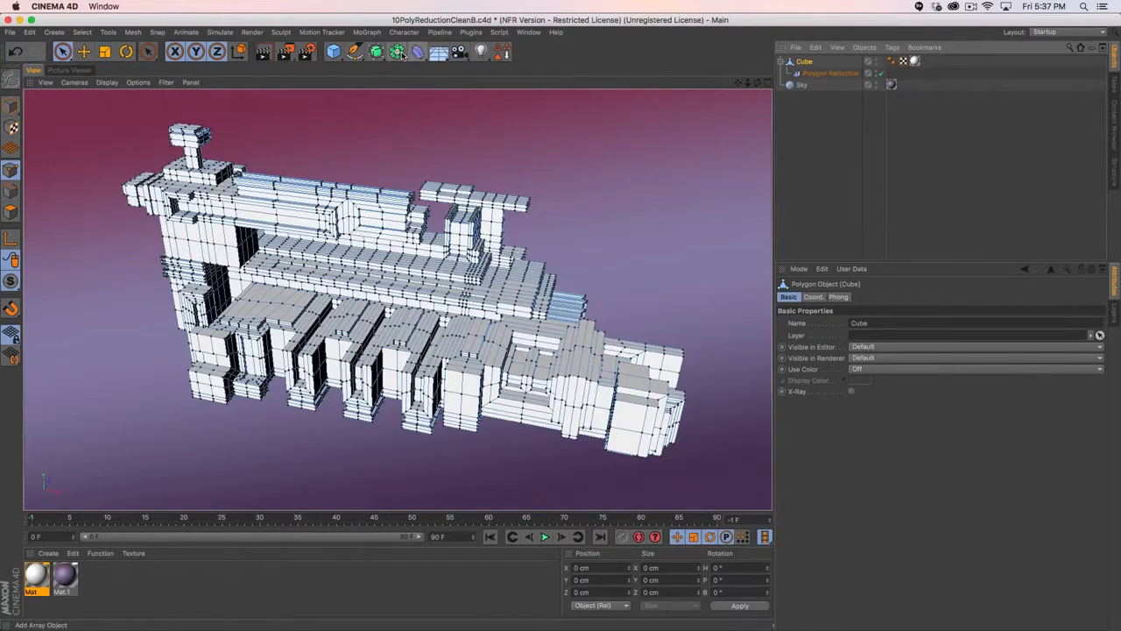
click(398, 53)
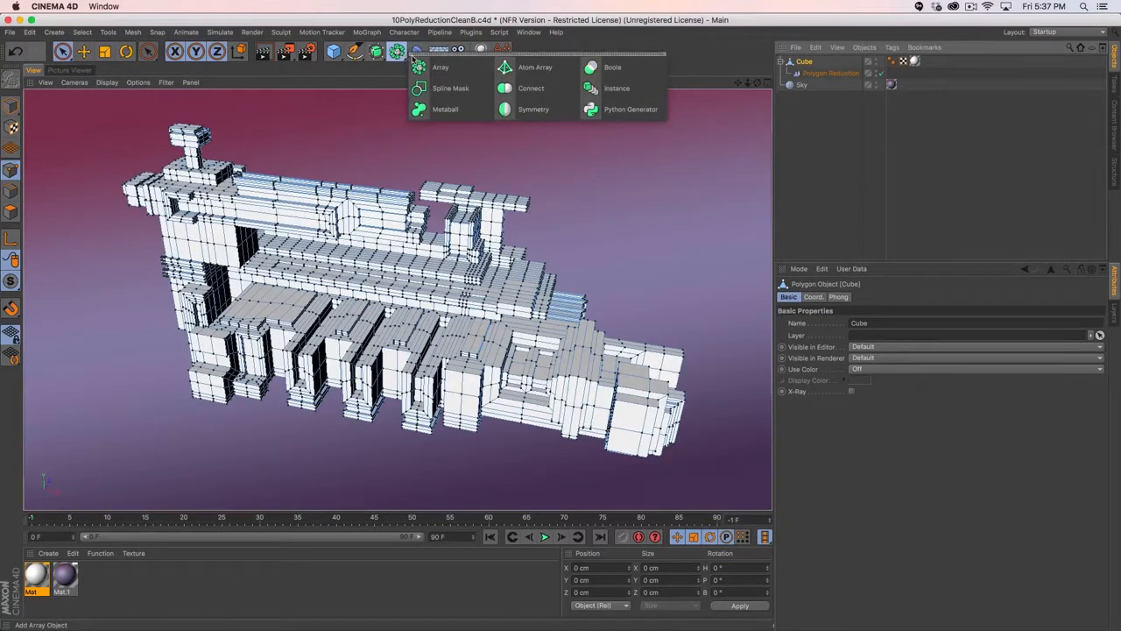
click(531, 88)
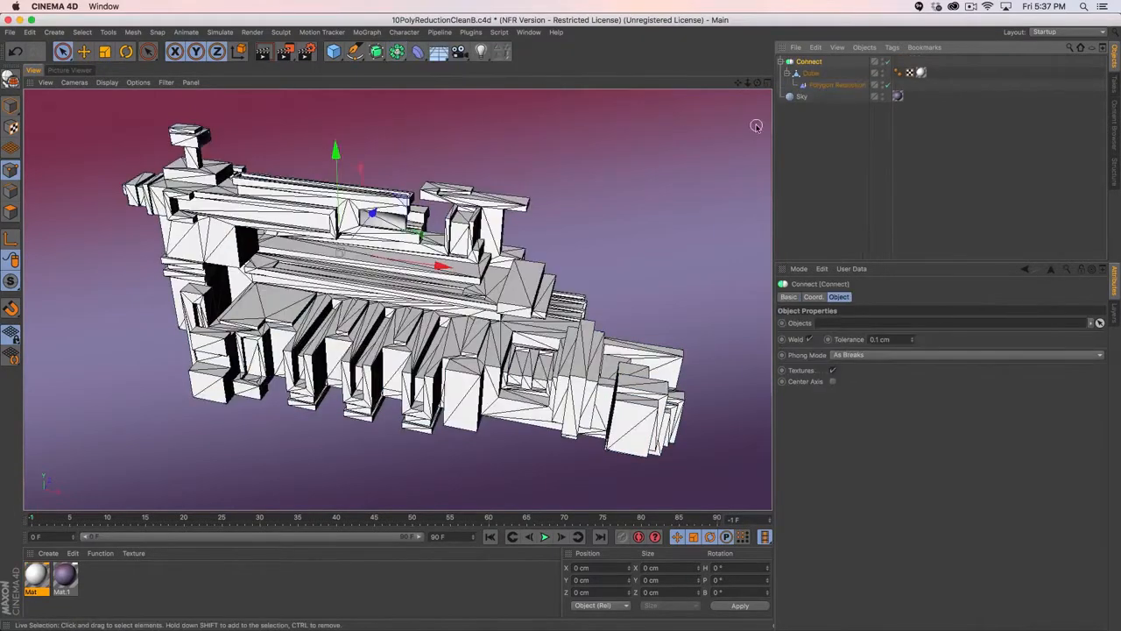
key(c)
- Move the polygon mesh out of the Connect null to the top level of the hierarchy and delete the empty null
click(780, 61)
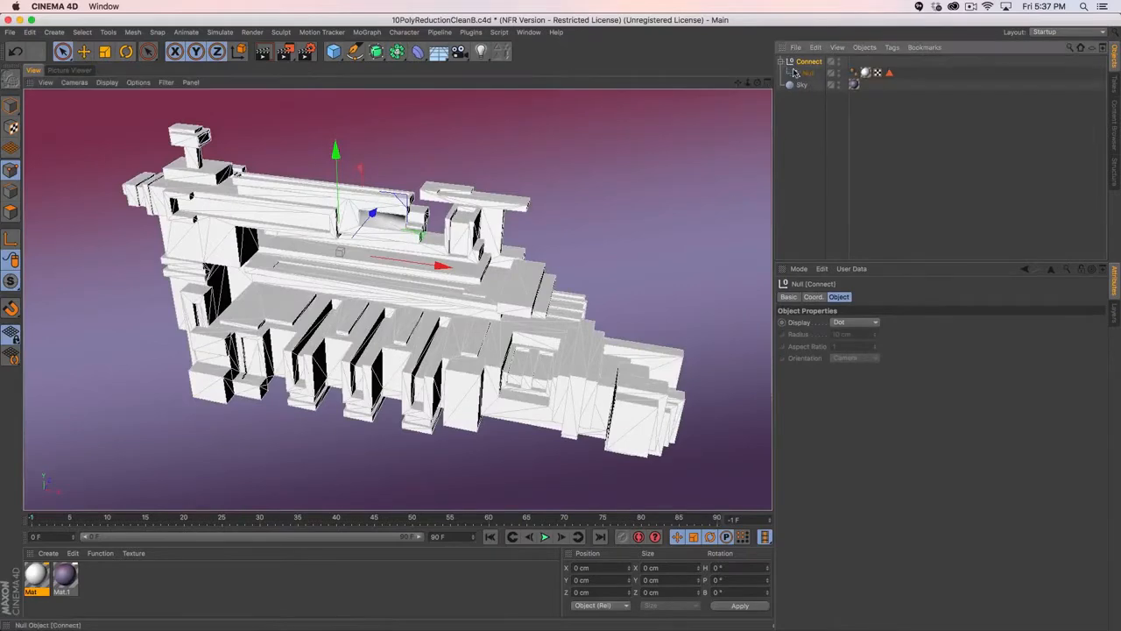
drag(808, 74, 803, 57)
click(803, 74)
key(Delete)
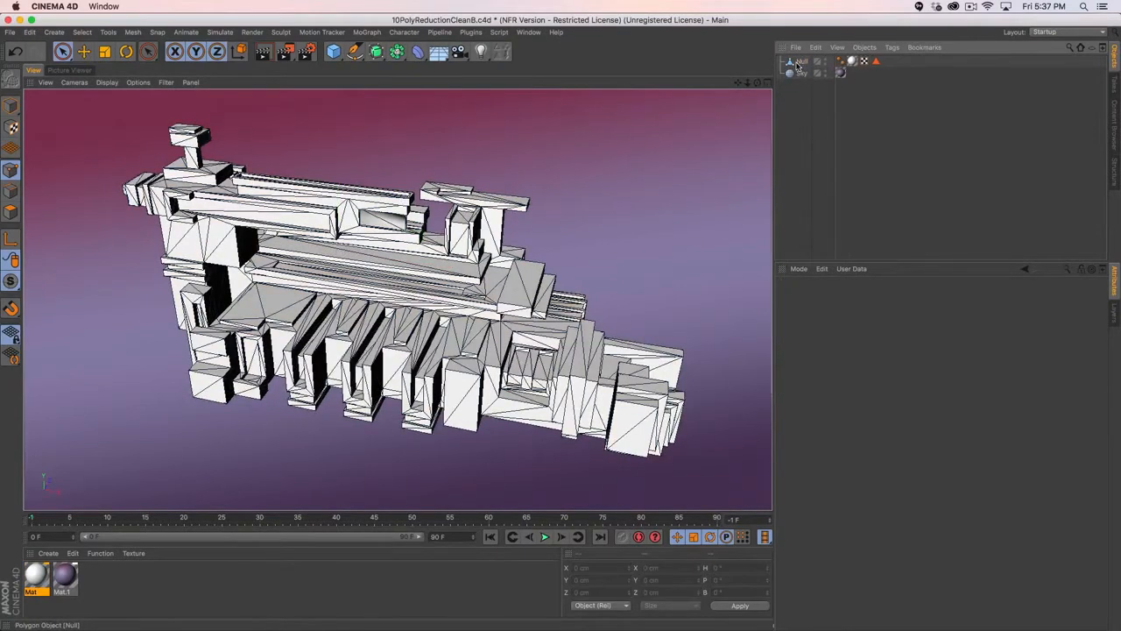
- Delete the Phong tag from the reduced polygon mesh
click(798, 63)
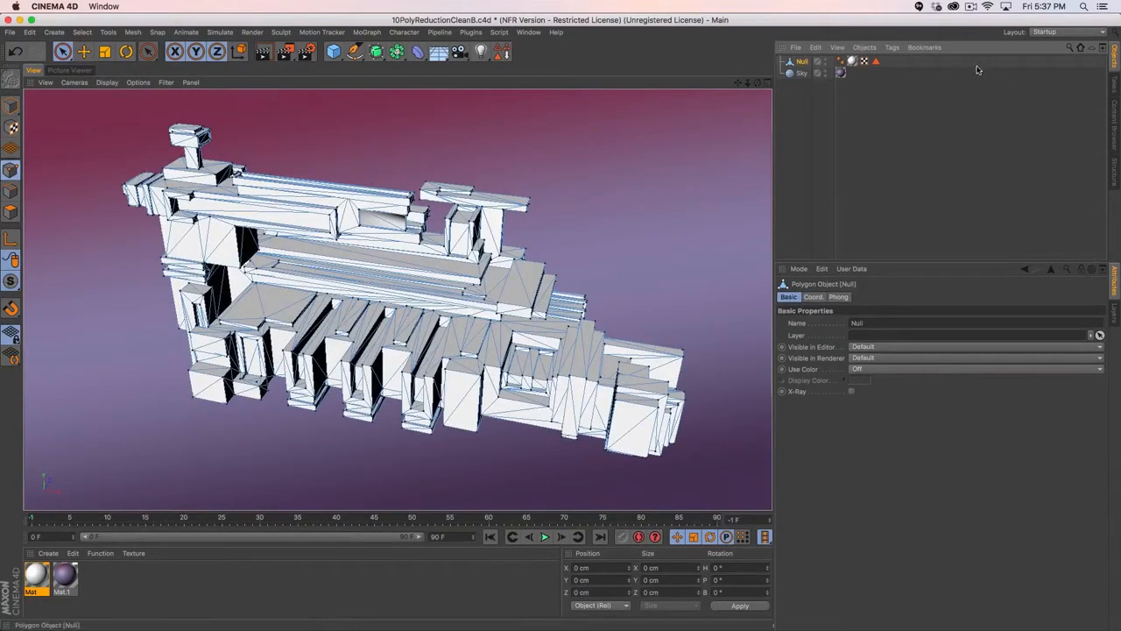
click(850, 63)
key(Delete)
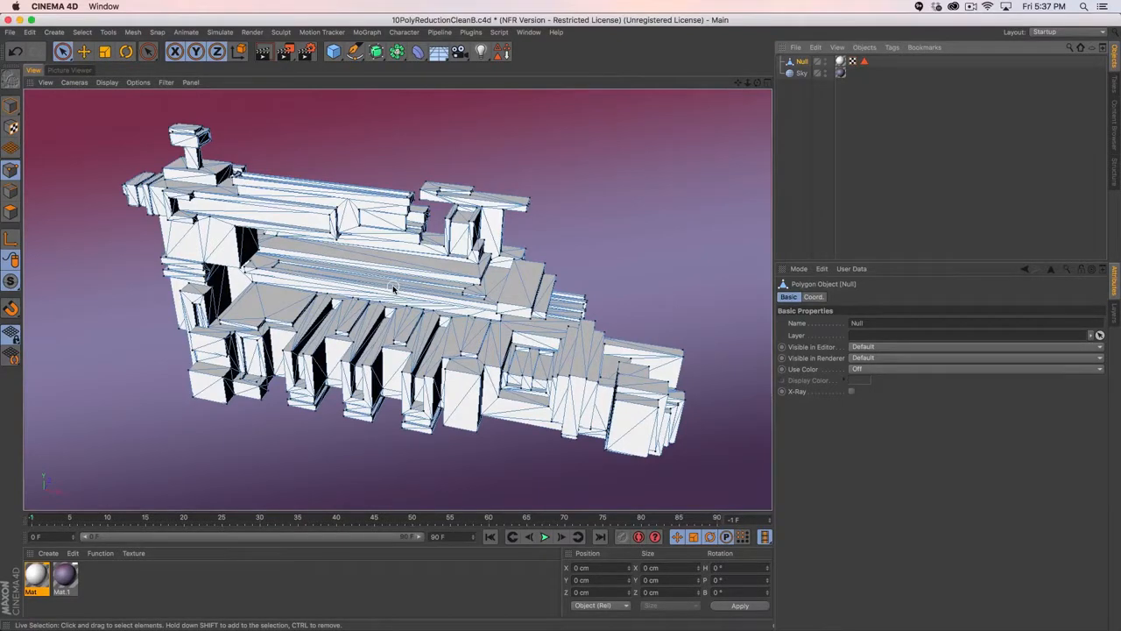
- Untriangulate all polygons of the reduced mesh with Create N-gons enabled and a 0.1° angle, and return to point mode
click(11, 212)
right_click(416, 330)
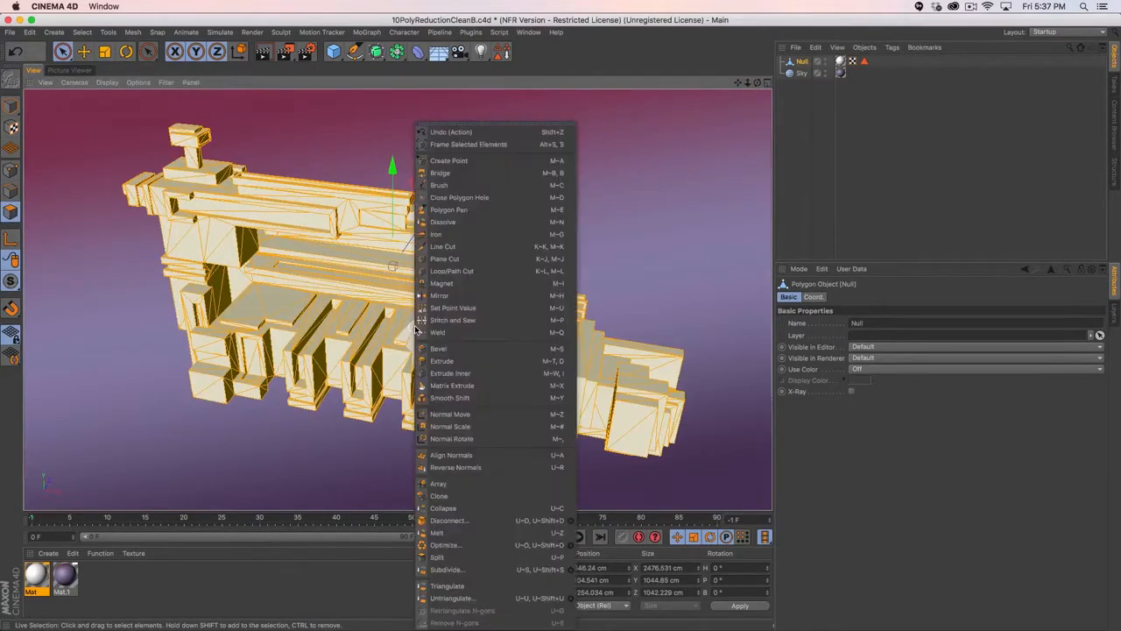
click(463, 603)
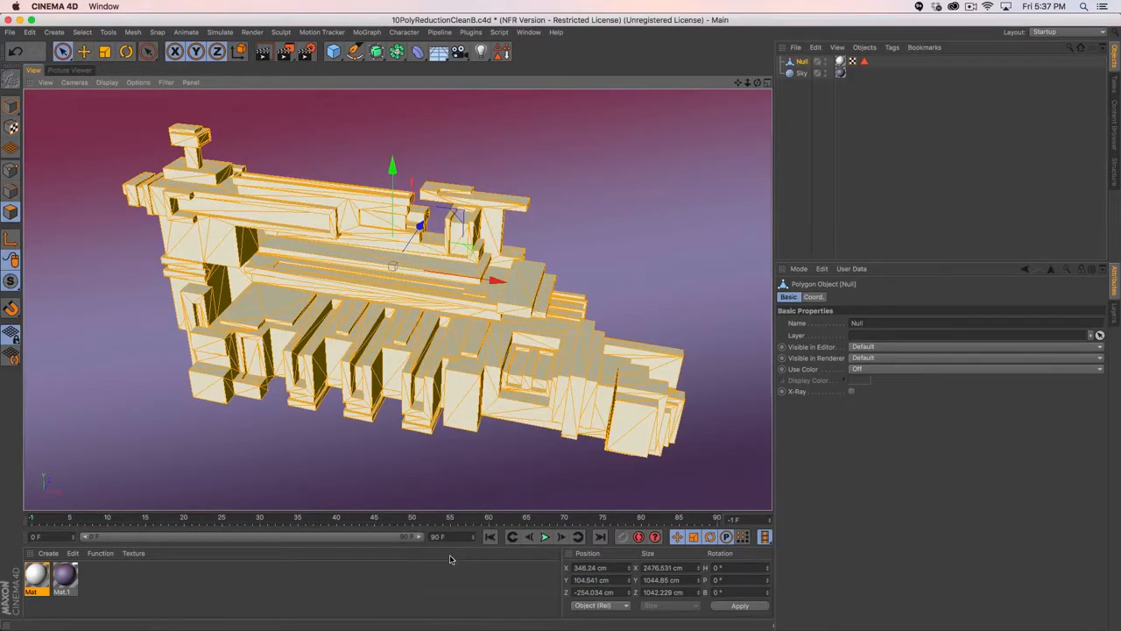
right_click(450, 559)
click(452, 561)
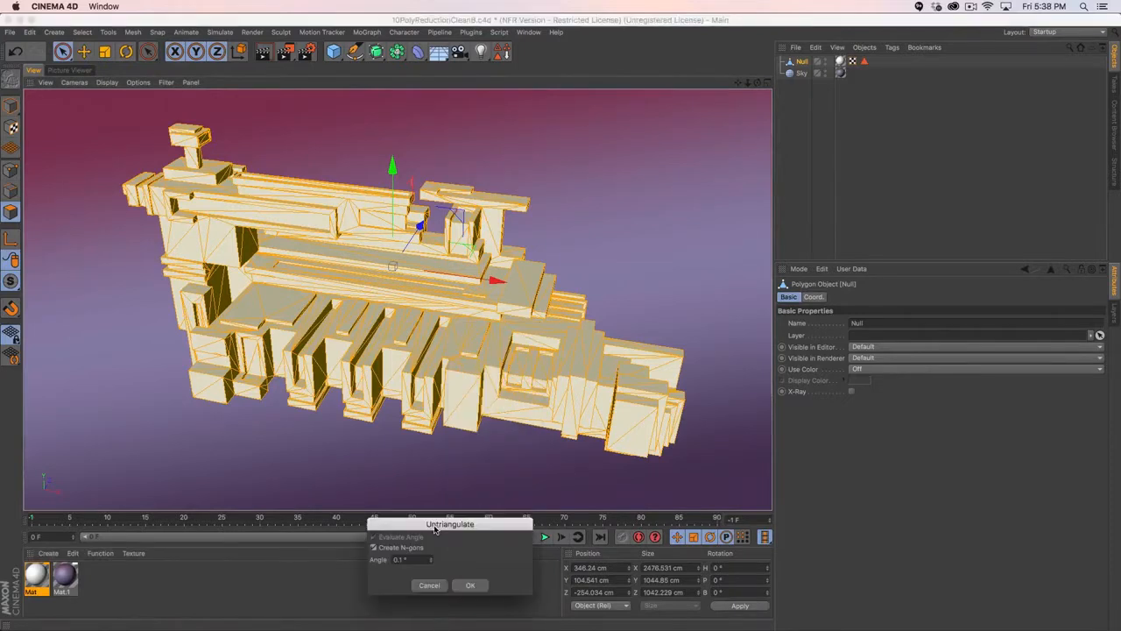
drag(436, 526, 536, 302)
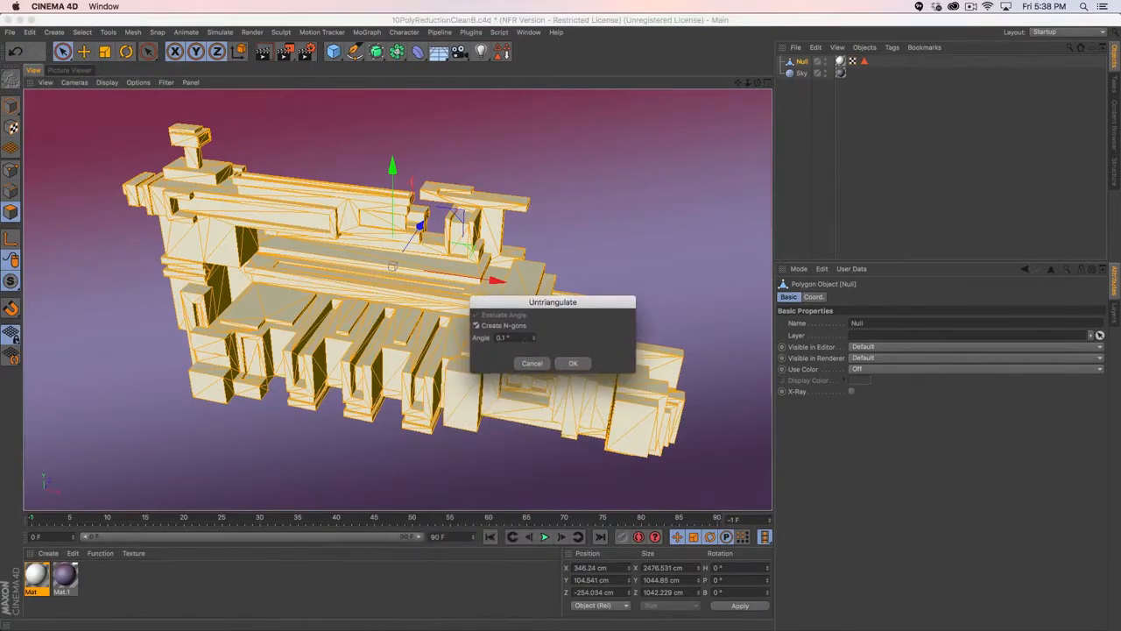
click(570, 363)
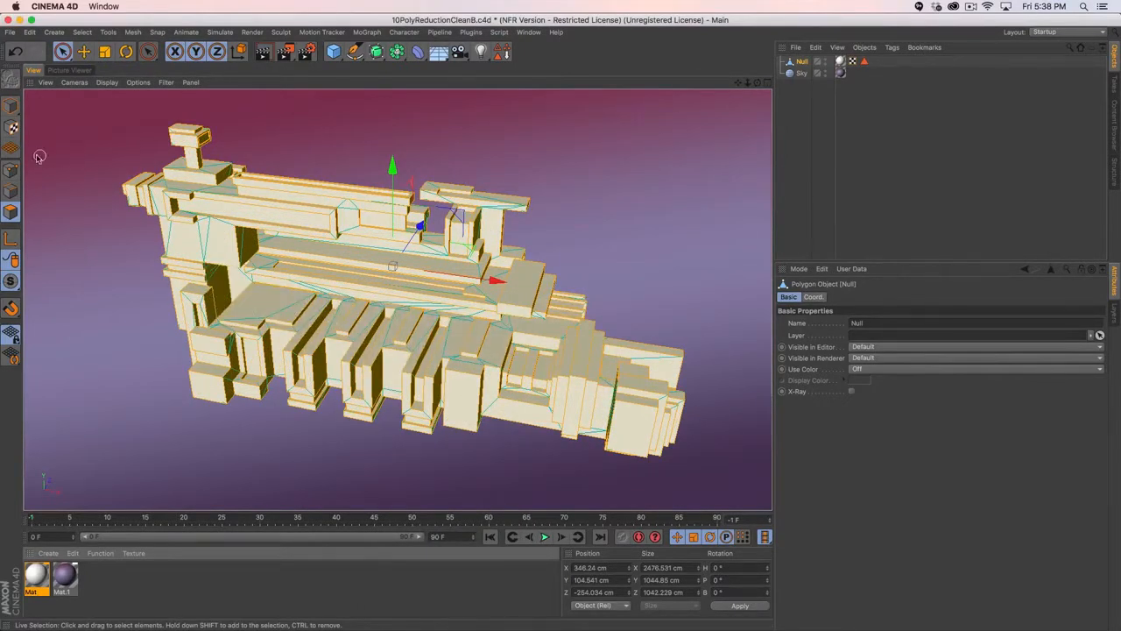
click(10, 170)
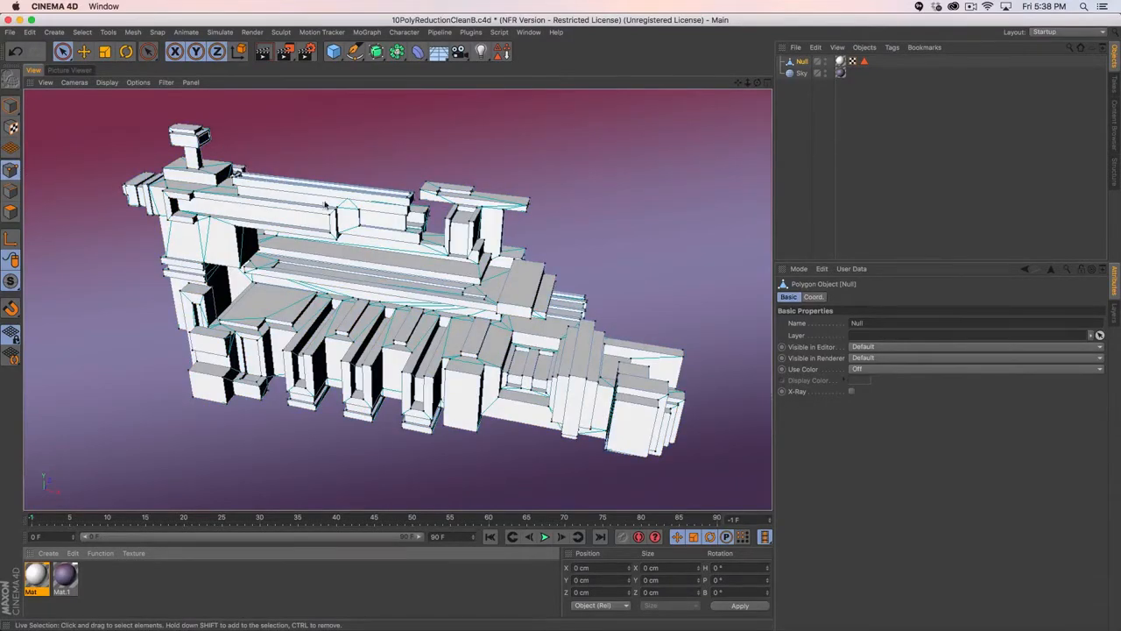
- Add a Bevel deformer as a child of the cleaned polygon mesh
alt+drag(324, 203, 361, 229)
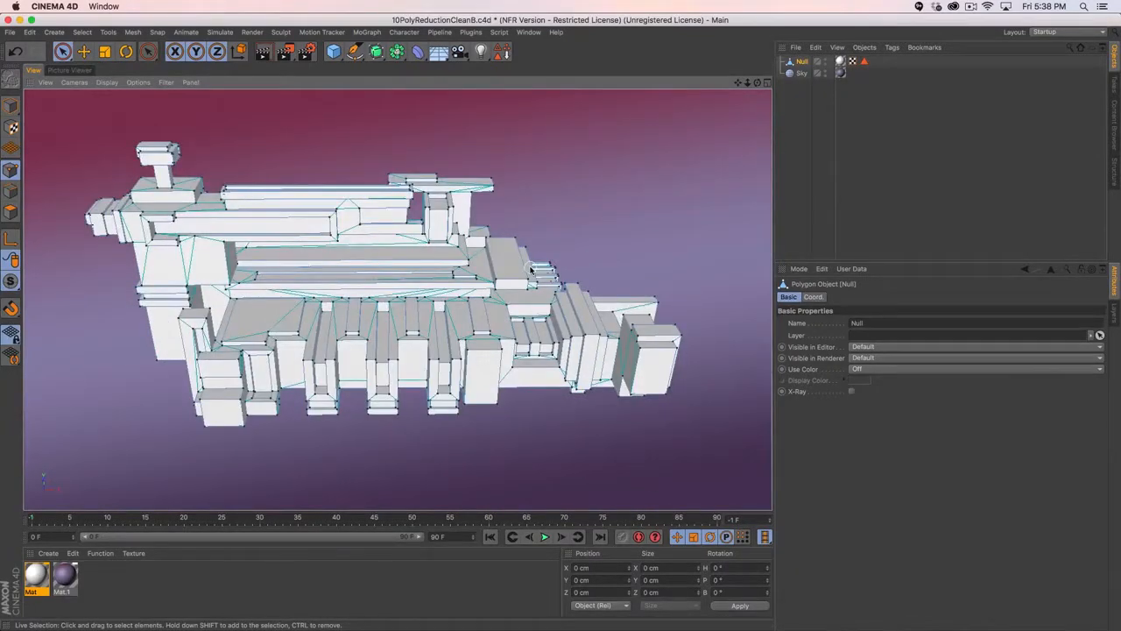
alt+drag(530, 270, 326, 213)
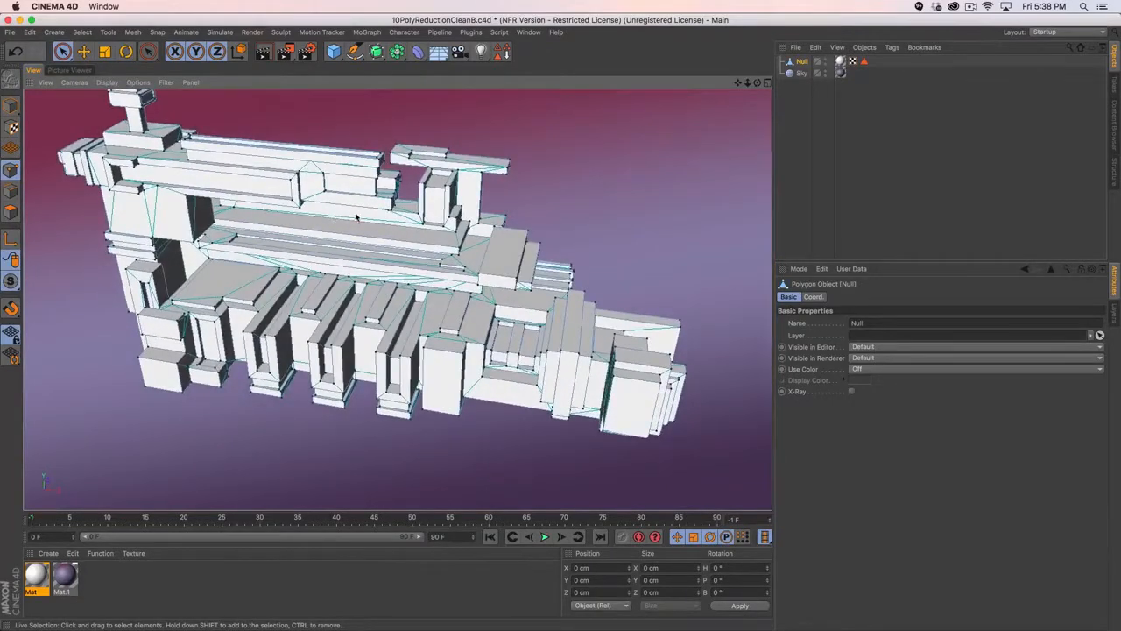
click(417, 52)
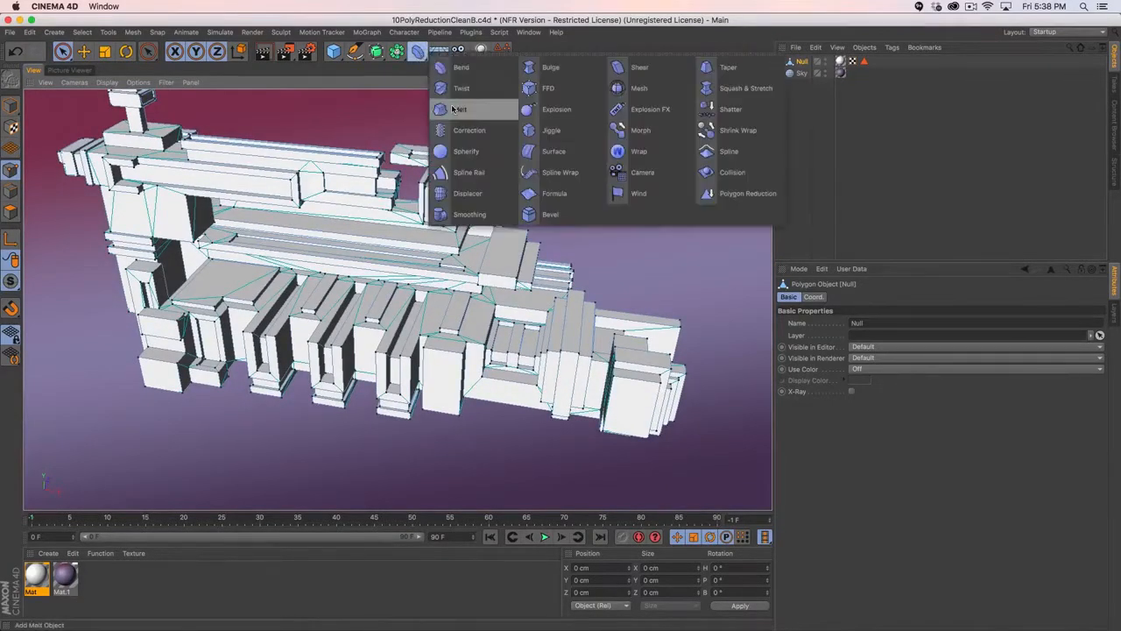
click(548, 216)
drag(806, 62, 802, 74)
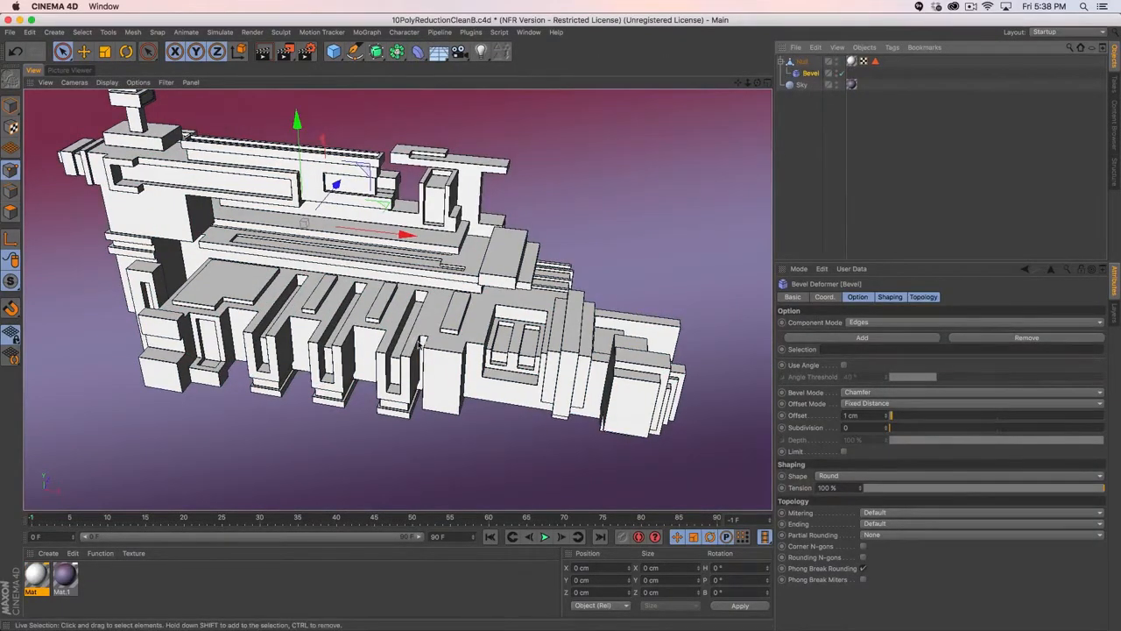
- Examine the bevelled edges of the mesh up close and from several angles
alt+right_drag(440, 355, 758, 333)
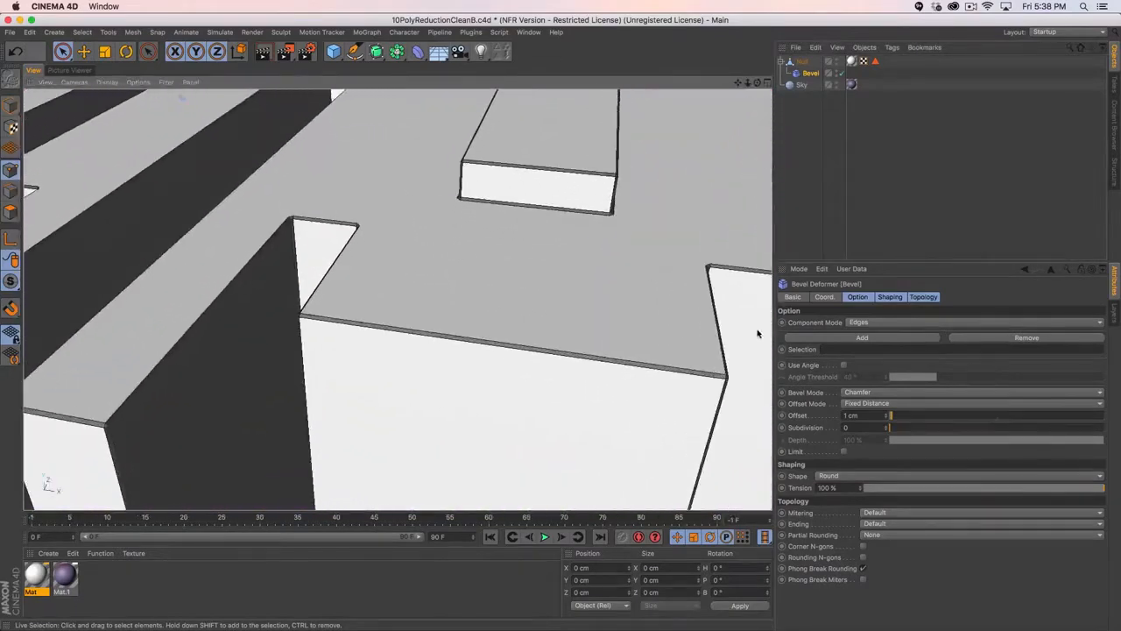
alt+drag(715, 376, 442, 234)
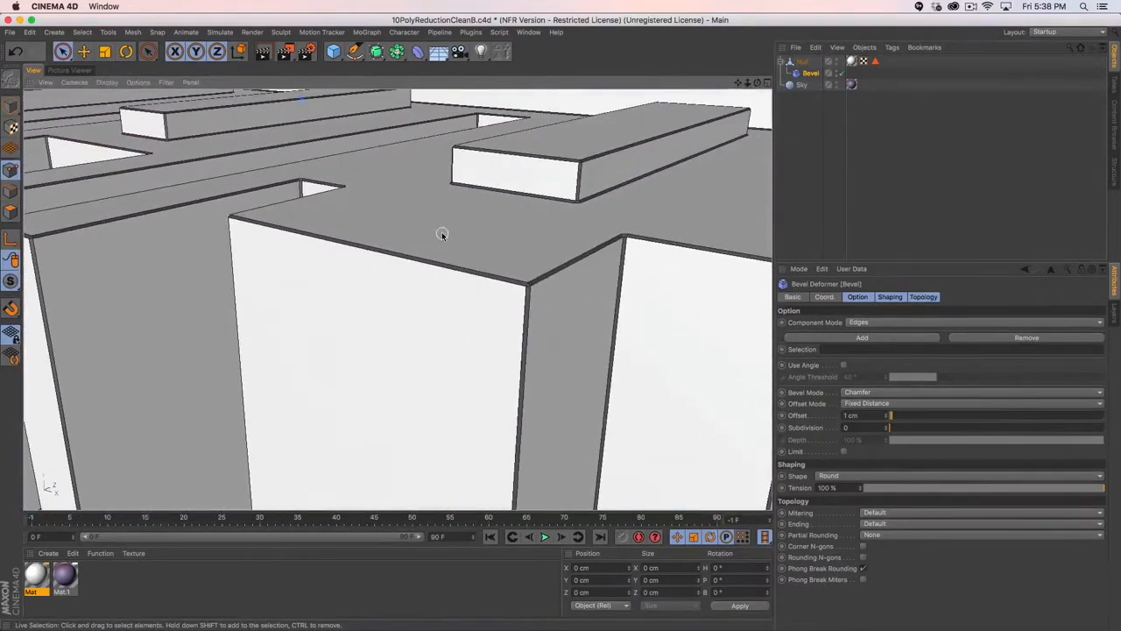
alt+right_drag(446, 233, 390, 246)
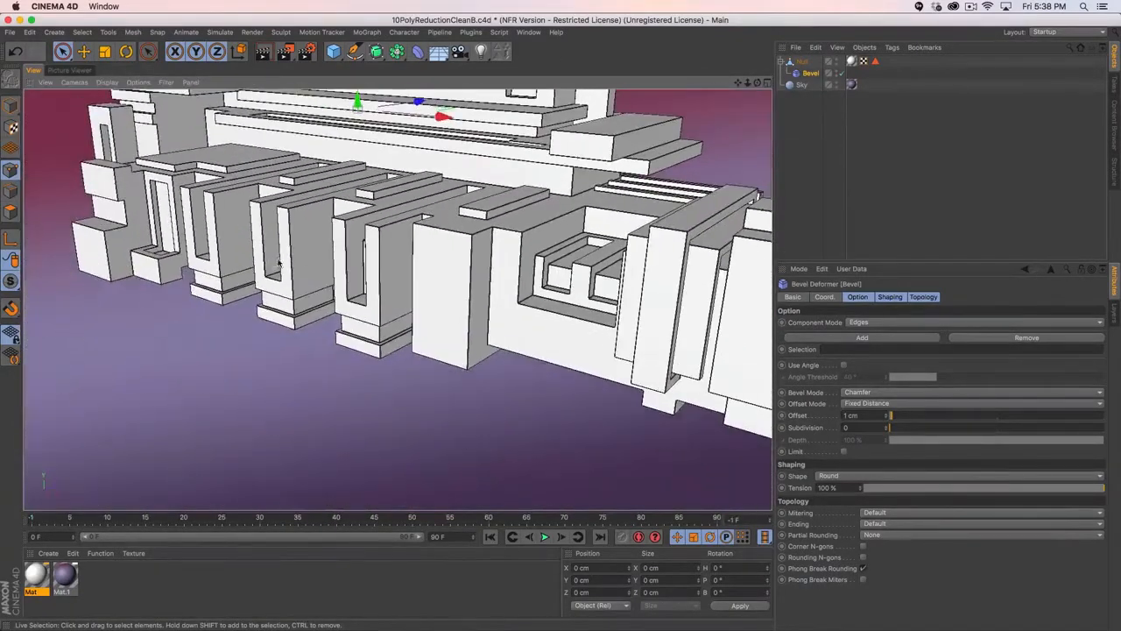
alt+drag(382, 226, 456, 219)
alt+middle_drag(438, 166, 472, 297)
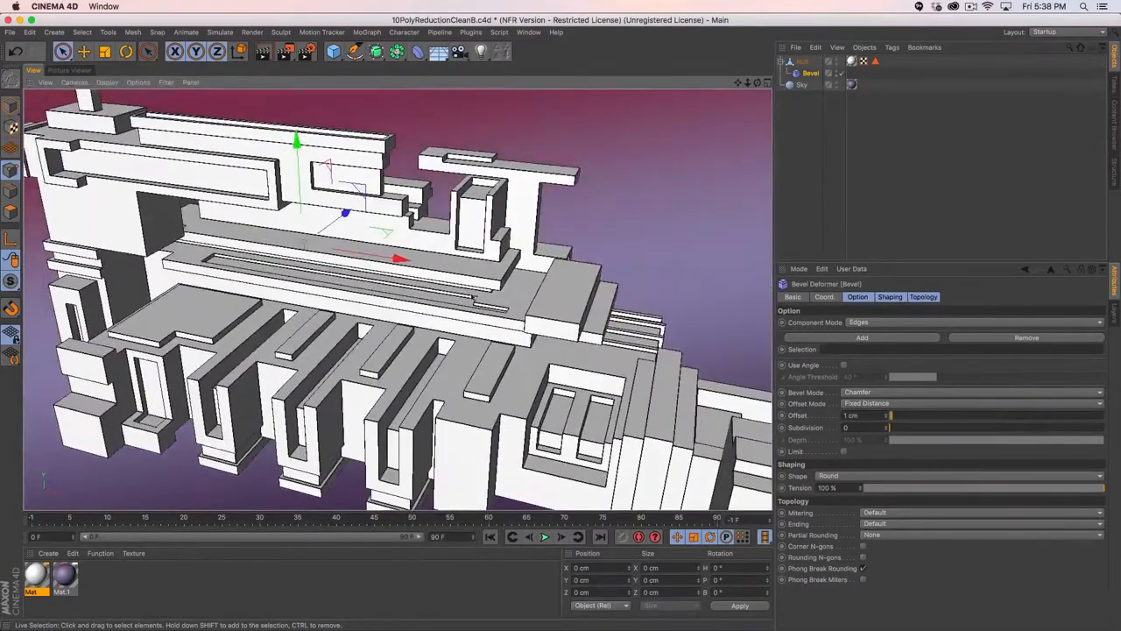
alt+drag(485, 303, 441, 268)
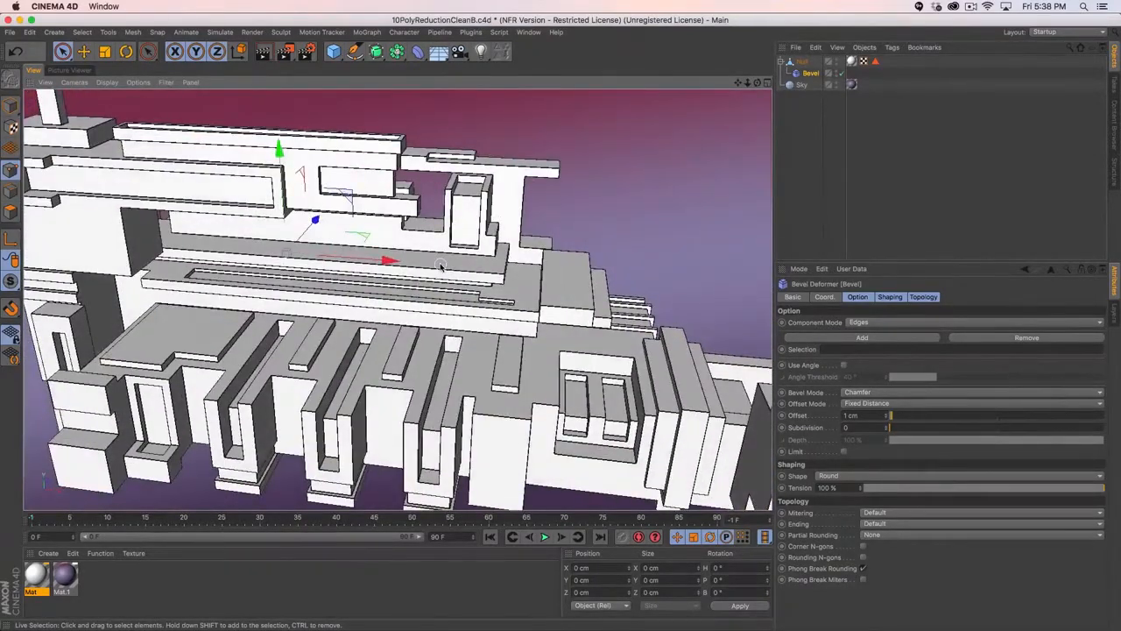
mouse_move(520, 344)
alt+mouse_down()
mouse_move(441, 335)
mouse_move(515, 341)
alt+mouse_up()
alt+right_drag(515, 342, 495, 350)
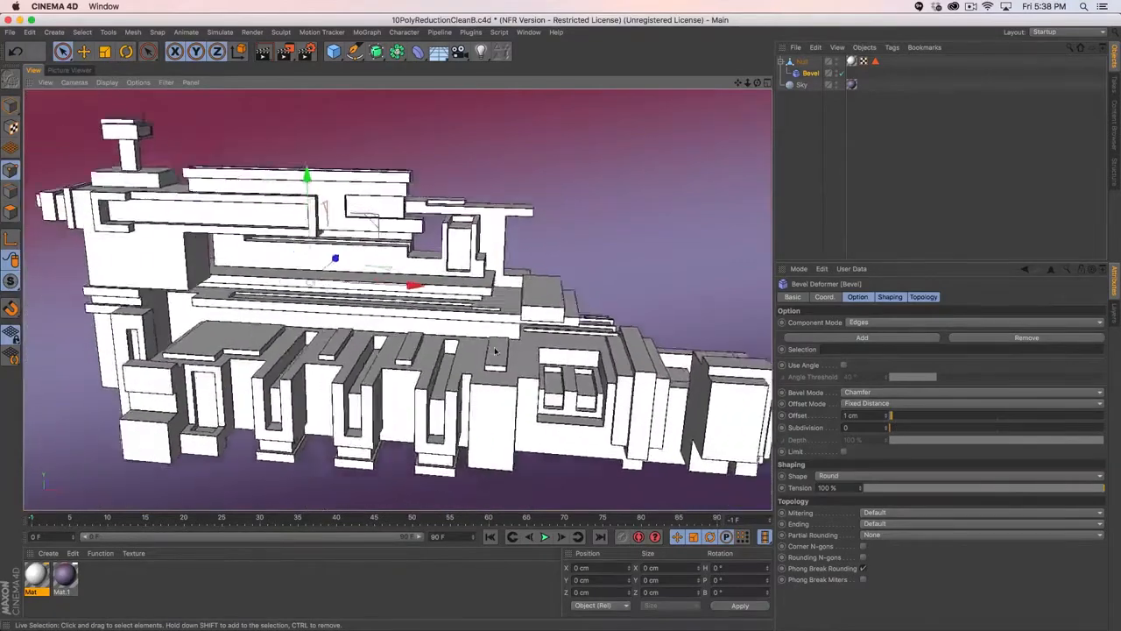
alt+drag(495, 350, 434, 331)
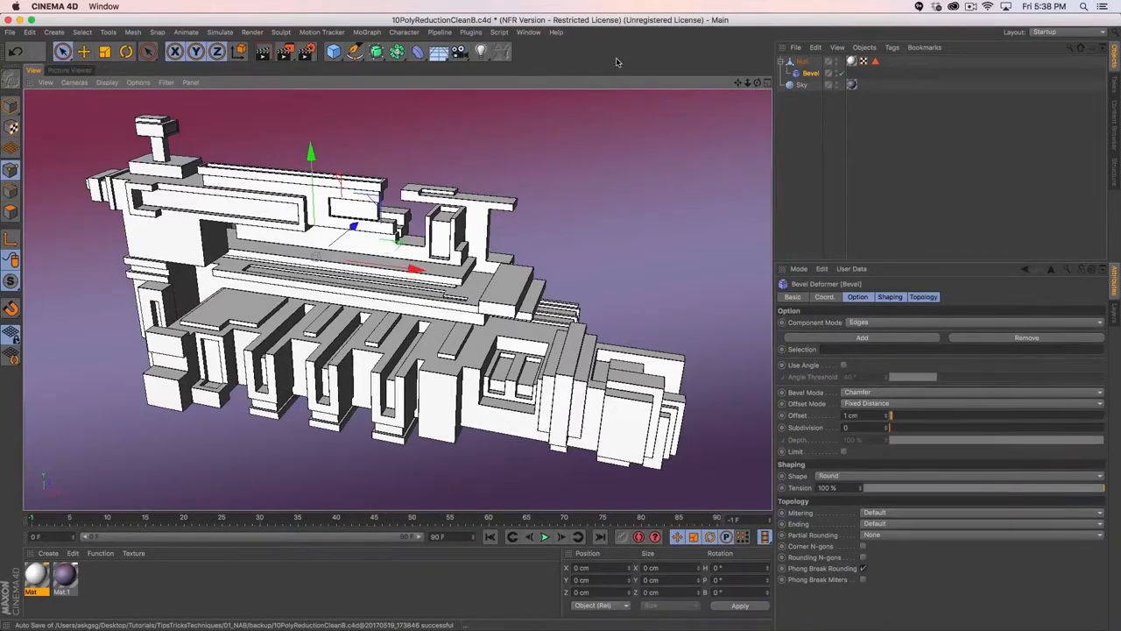
- Close the polygon reduction project without saving and close 20SeparateA.c4d, leaving 20SeparateBCHECK_ME.c4d active
key(super+F4)
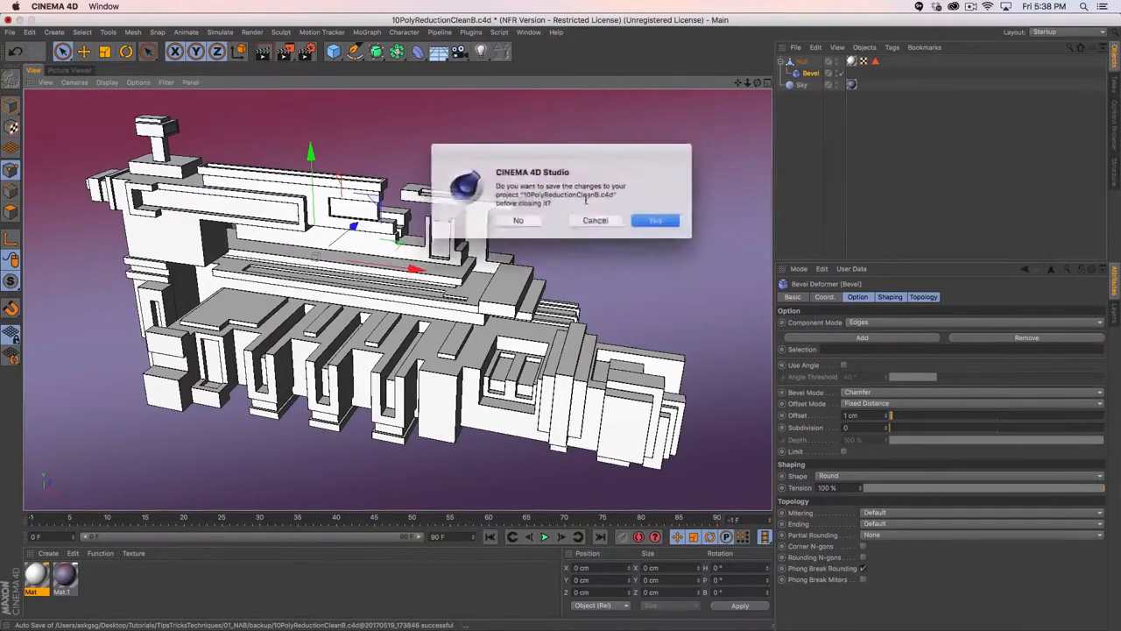
click(532, 218)
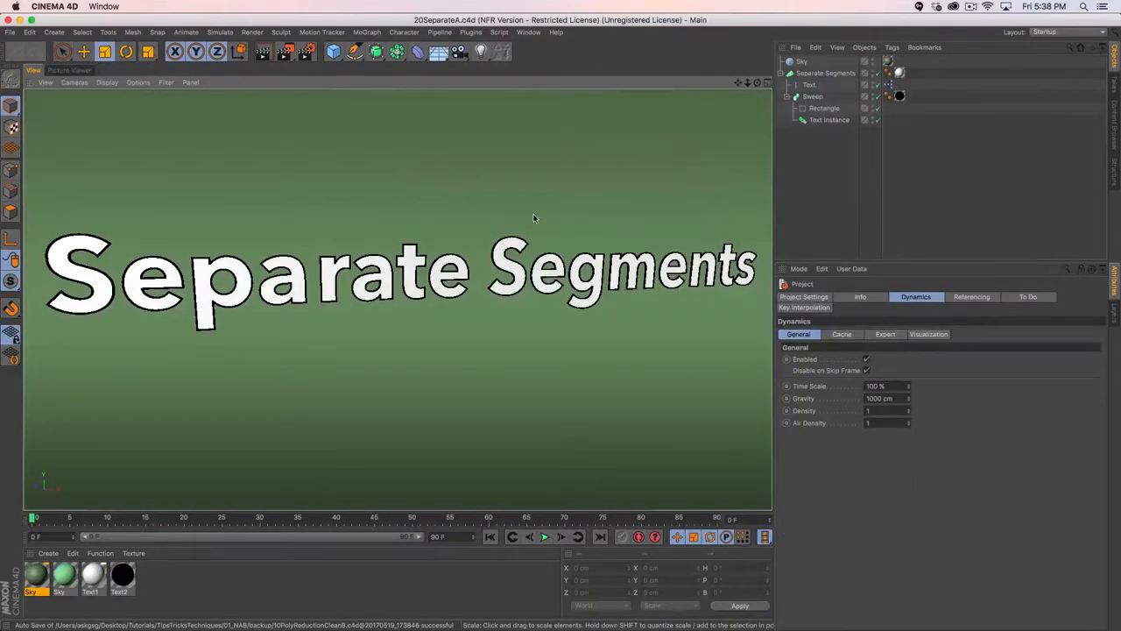
key(super+F4)
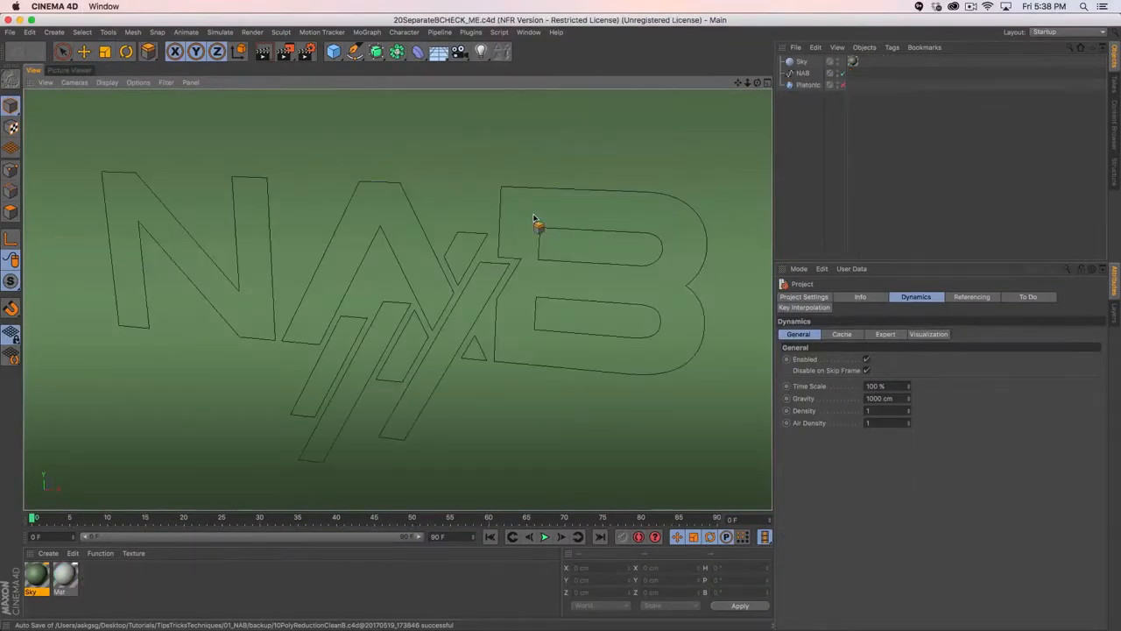
- Make the NAB spline active in point mode with the Live Selection tool
click(799, 74)
click(9, 169)
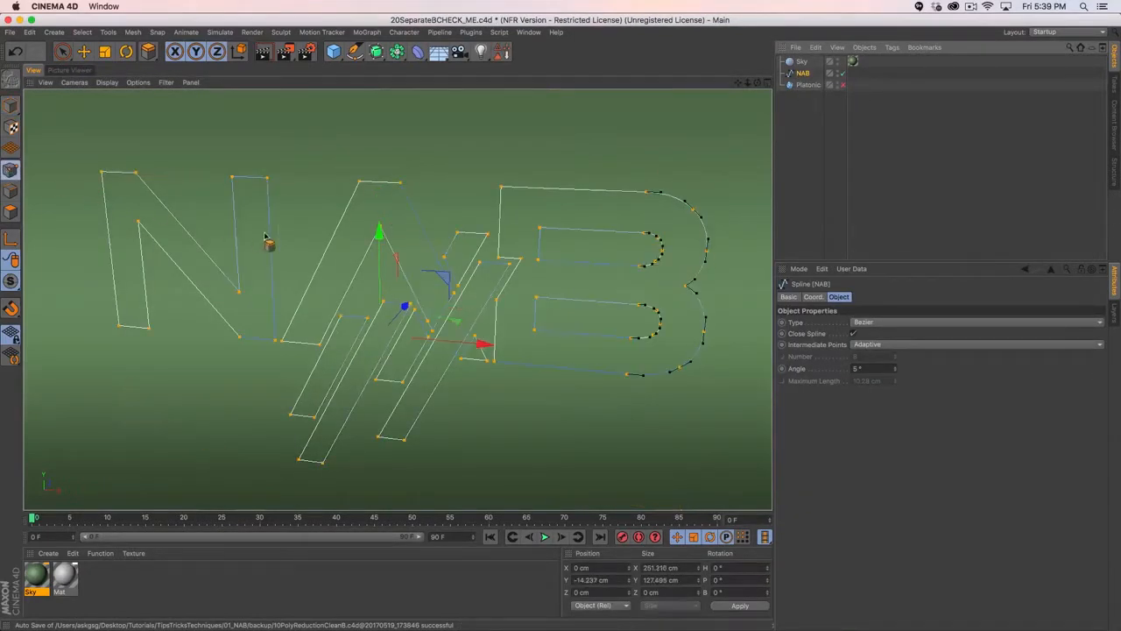
key(9)
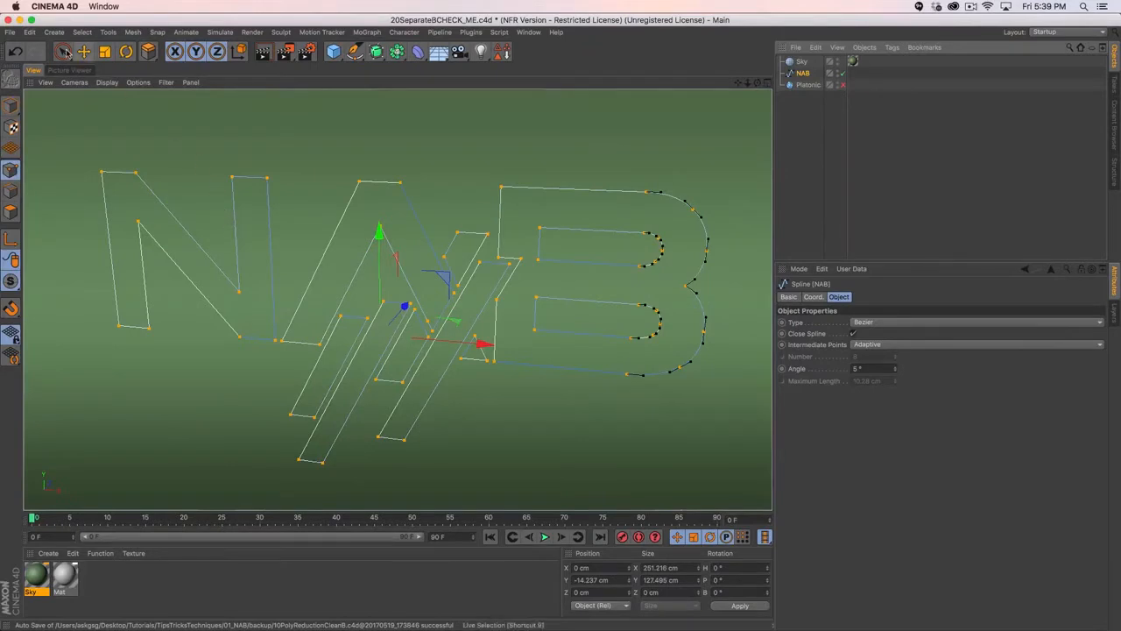
- Try selecting individual points of the N outline, and extend one corner point to the whole outline with Select Connected
click(264, 180)
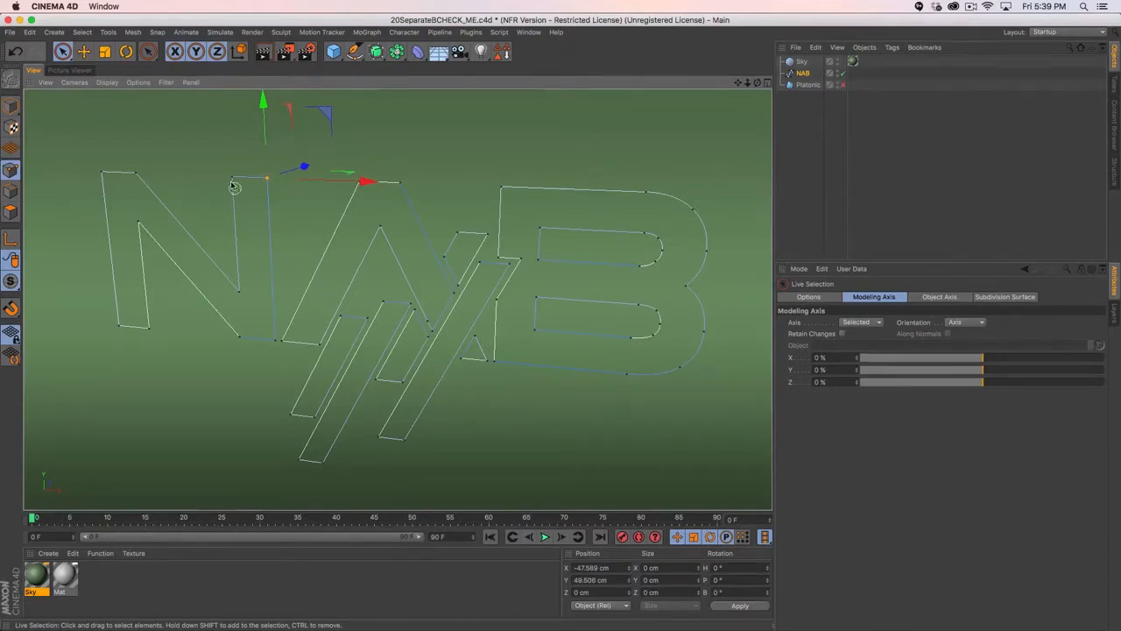
click(137, 173)
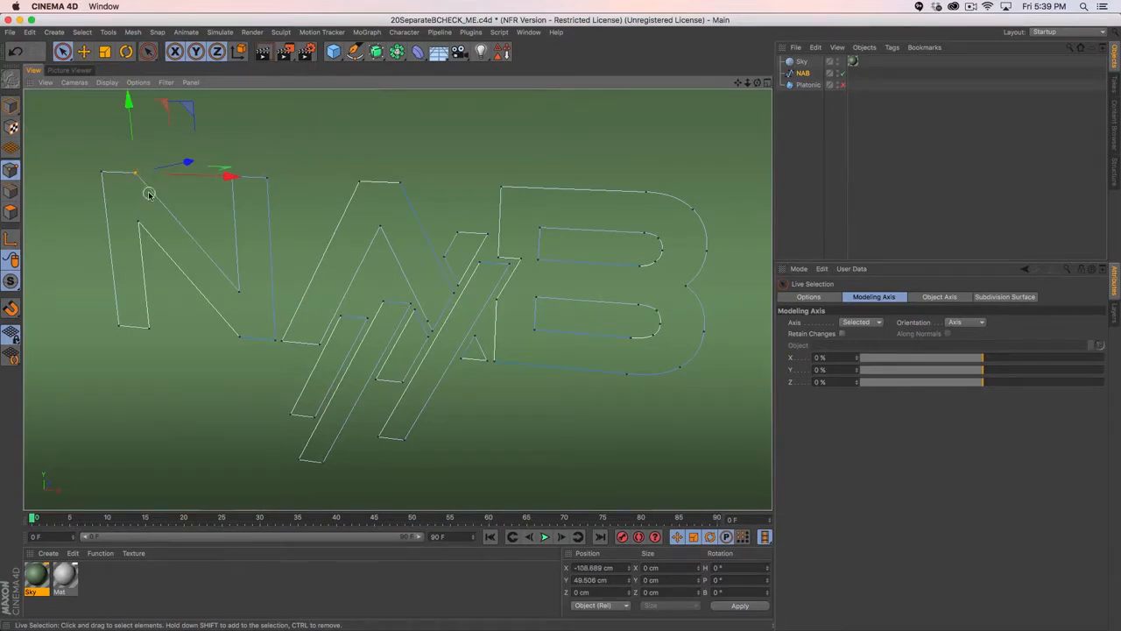
click(101, 172)
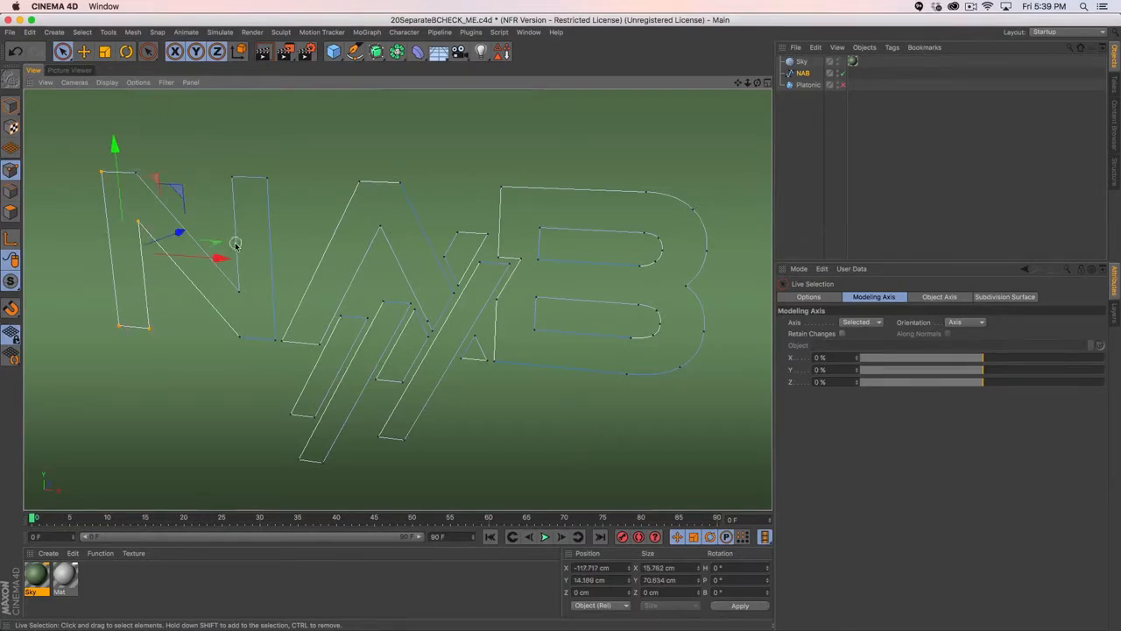
click(270, 179)
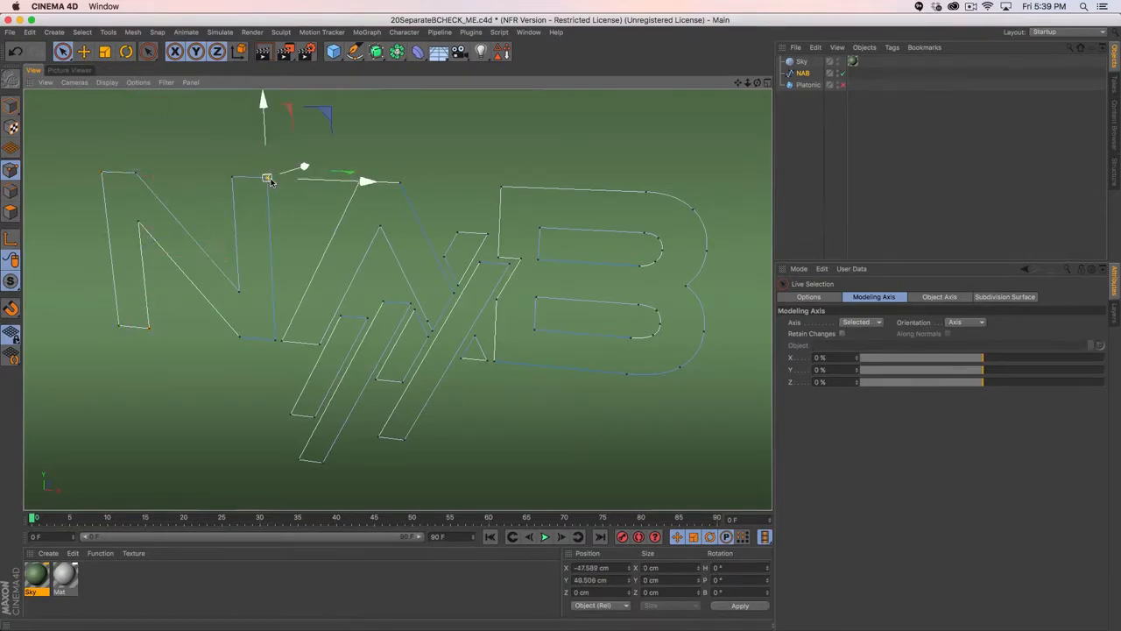
key(u)
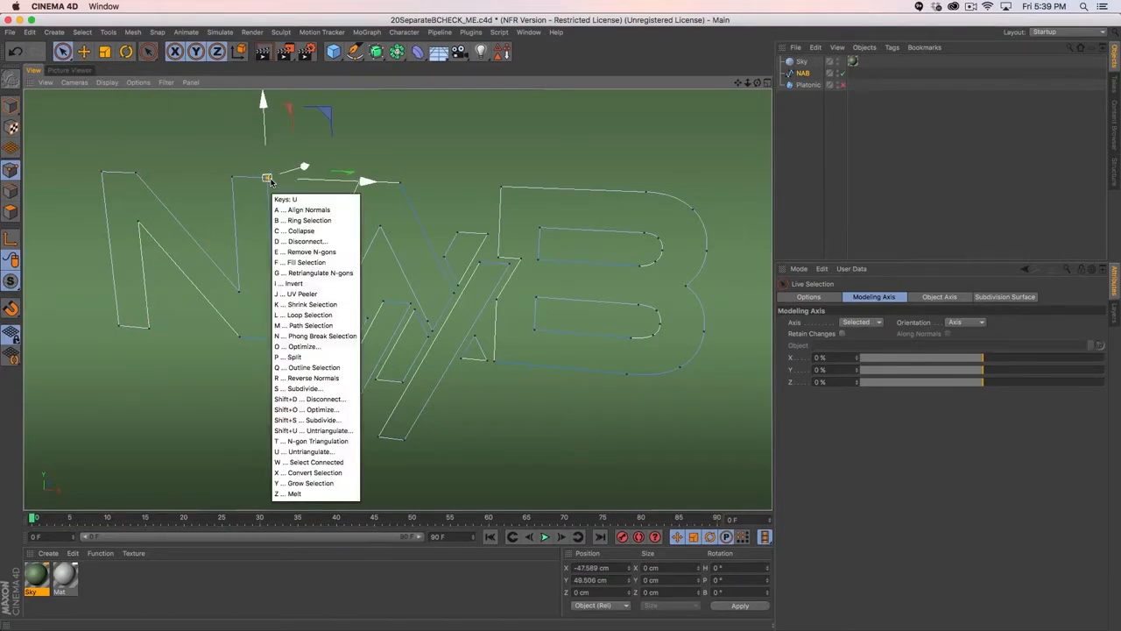
key(w)
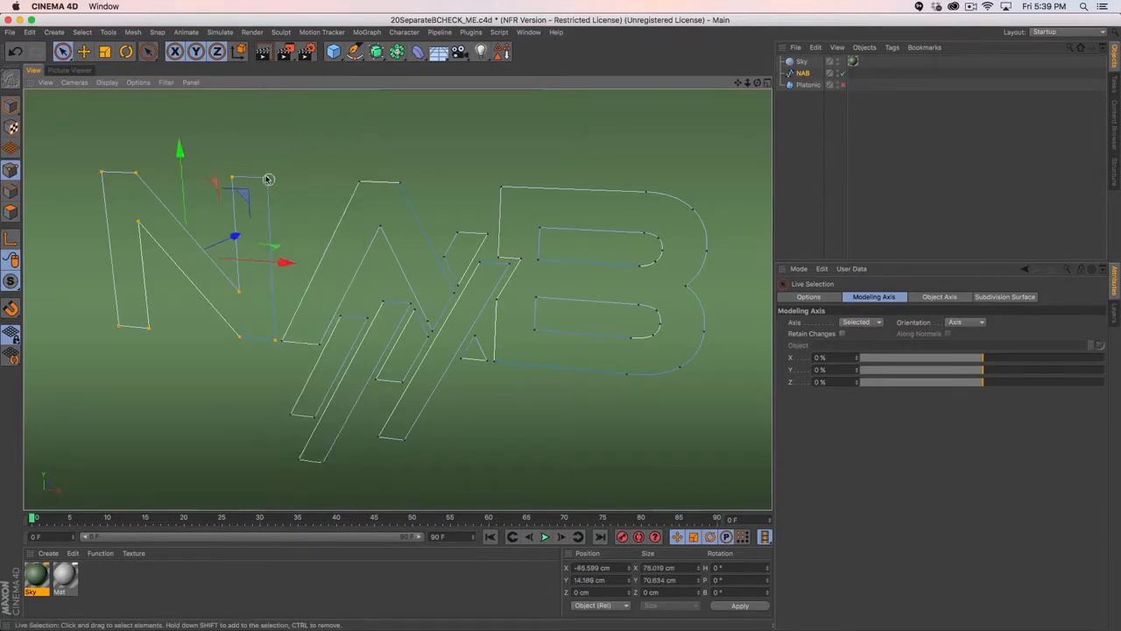
click(80, 33)
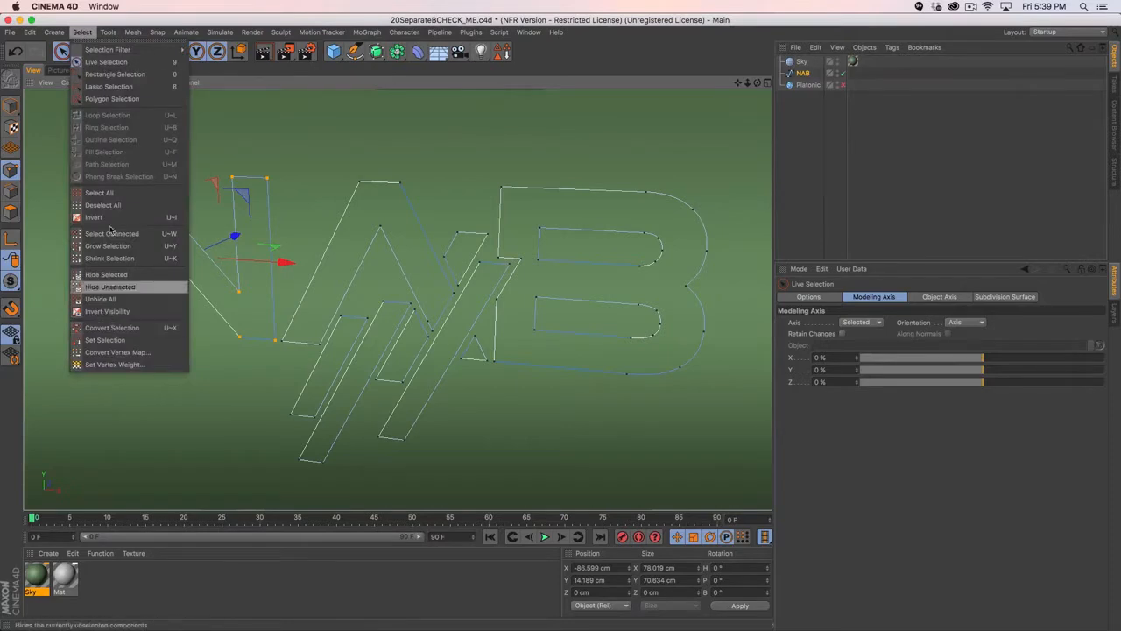
click(146, 167)
click(299, 178)
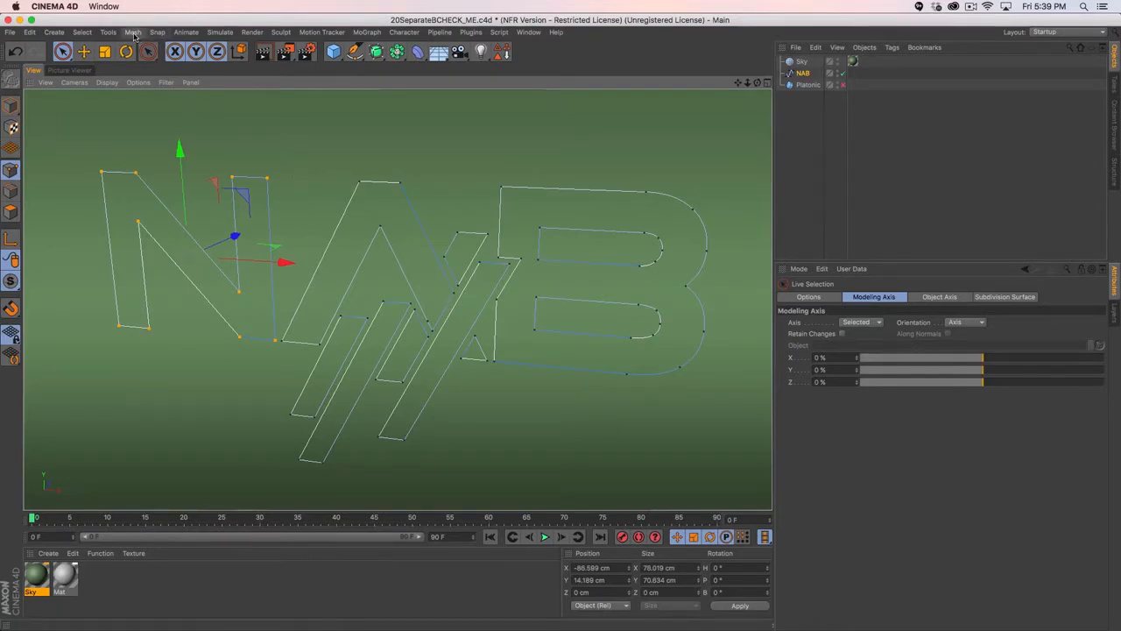
- Select the whole N outline from its upper-right corner point, split it into its own spline, and make the new spline active
click(266, 180)
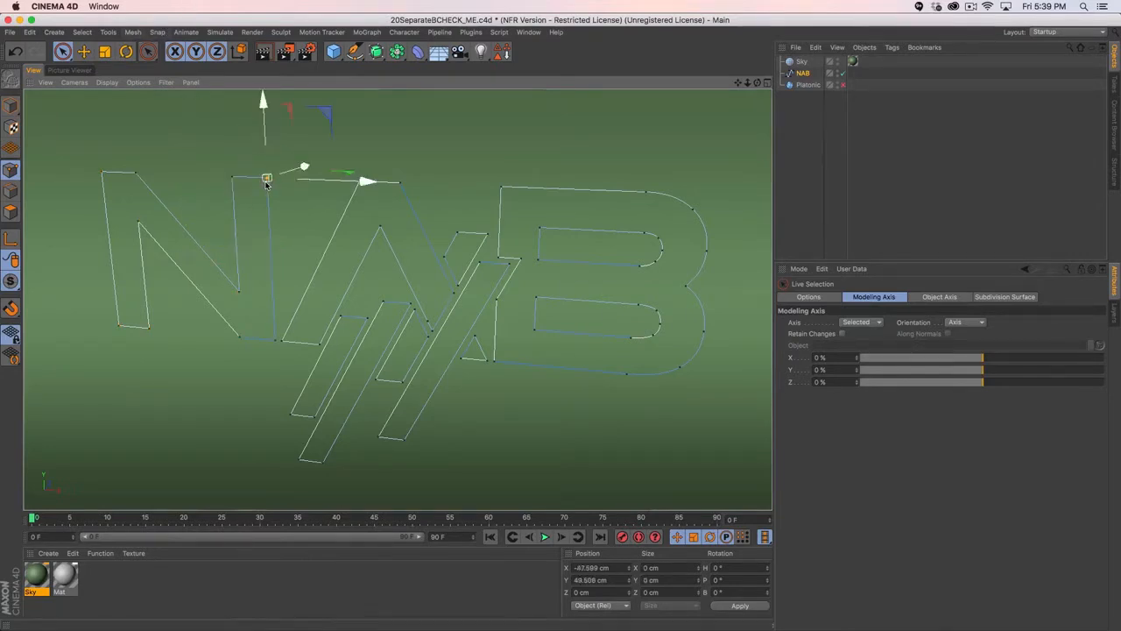
double_click(266, 182)
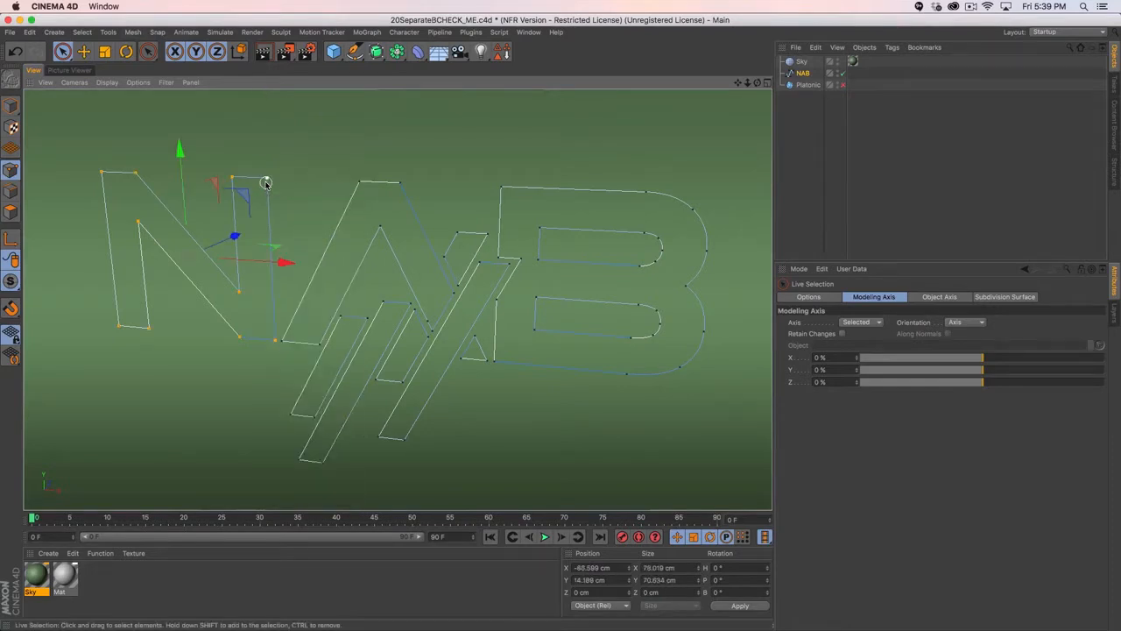
key(u)
key(p)
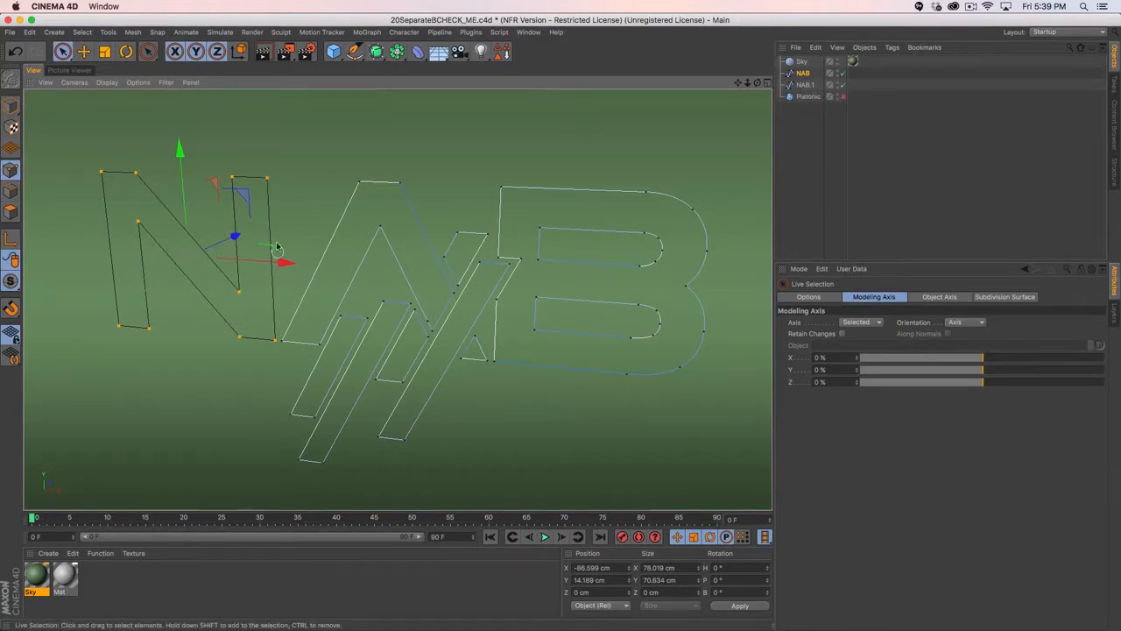
click(246, 230)
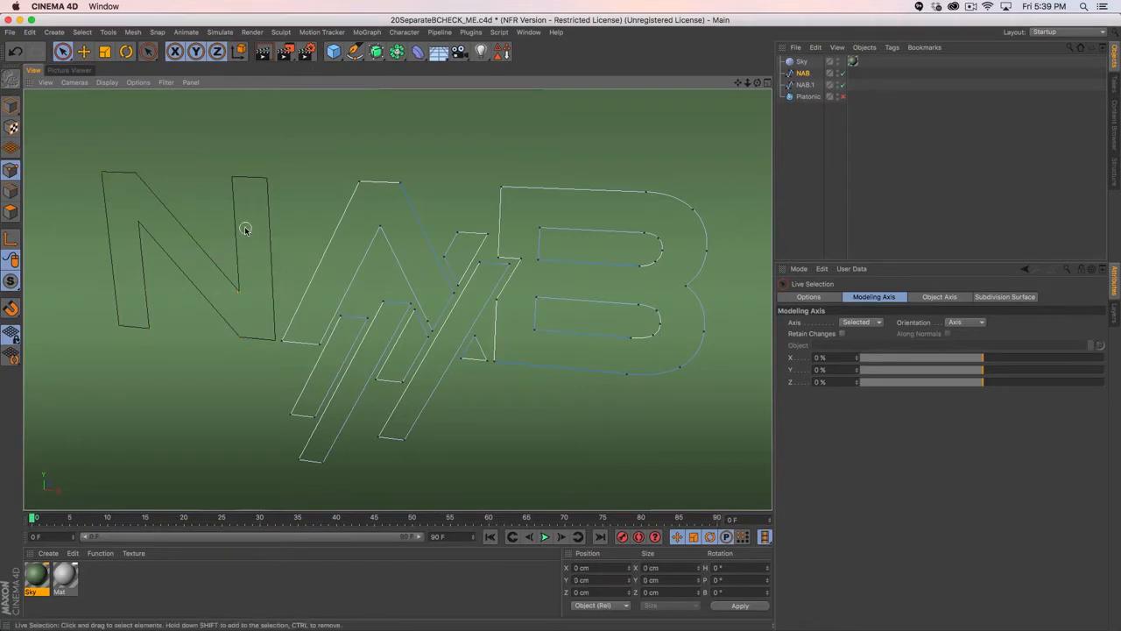
click(801, 85)
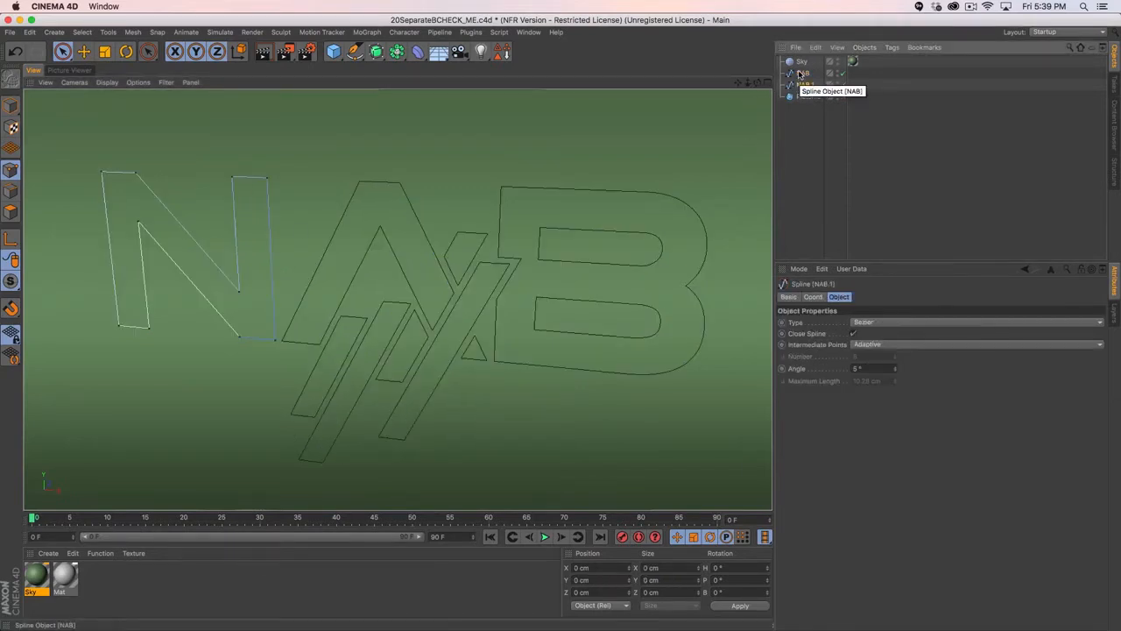
- Split the A's main outline off the NAB spline as its own spline, delete it from the original, and make the new spline active
click(801, 73)
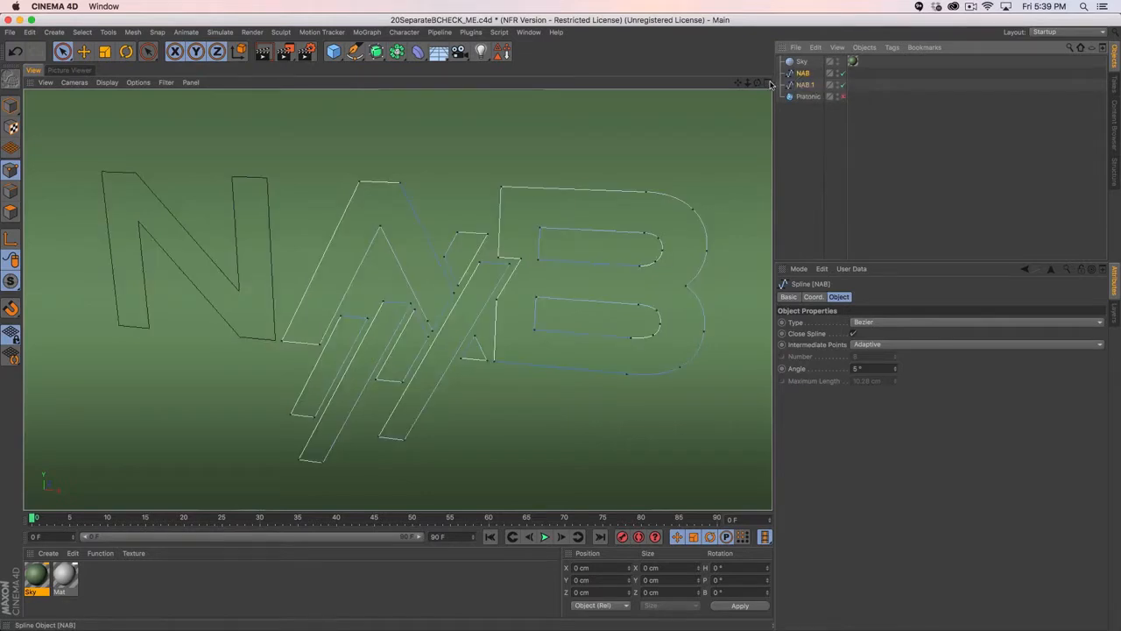
click(400, 184)
double_click(400, 184)
key(u)
key(p)
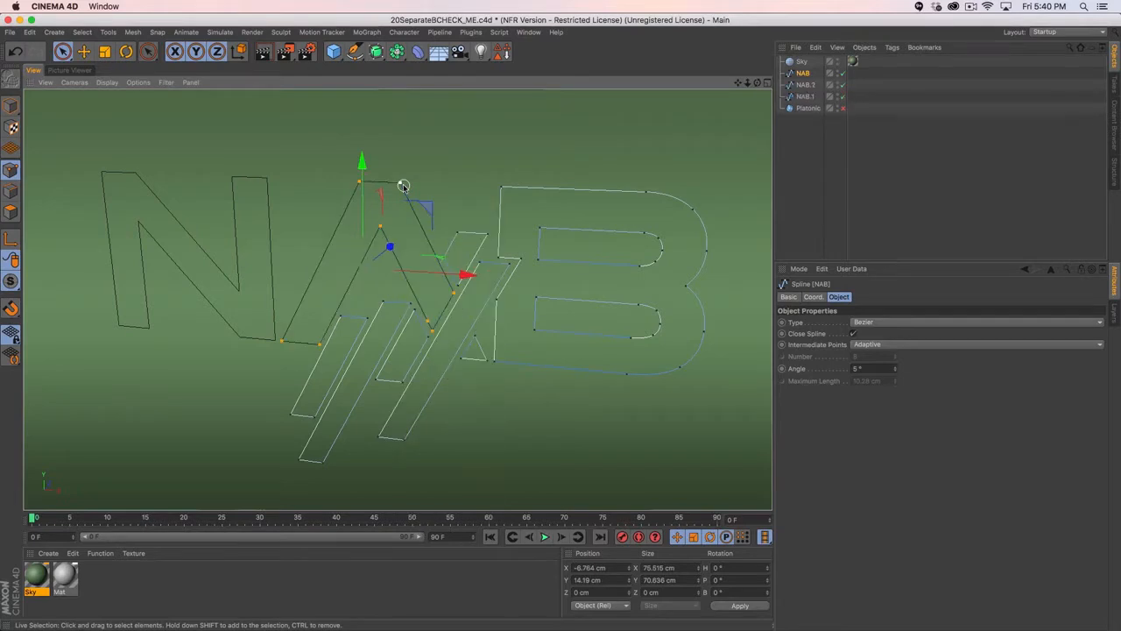
key(Delete)
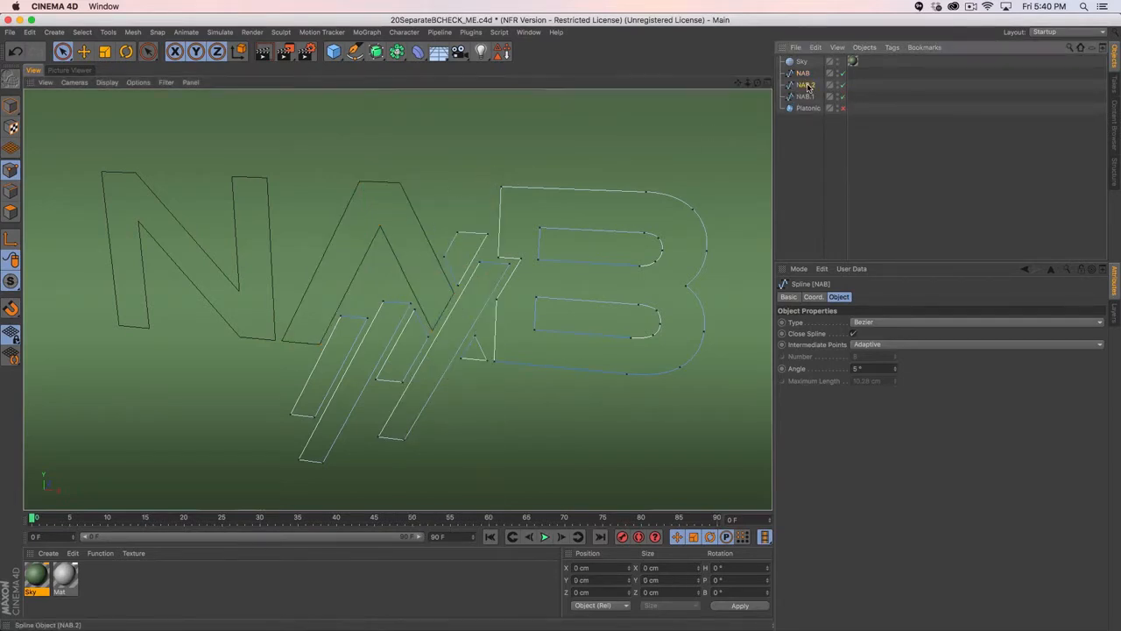
click(806, 85)
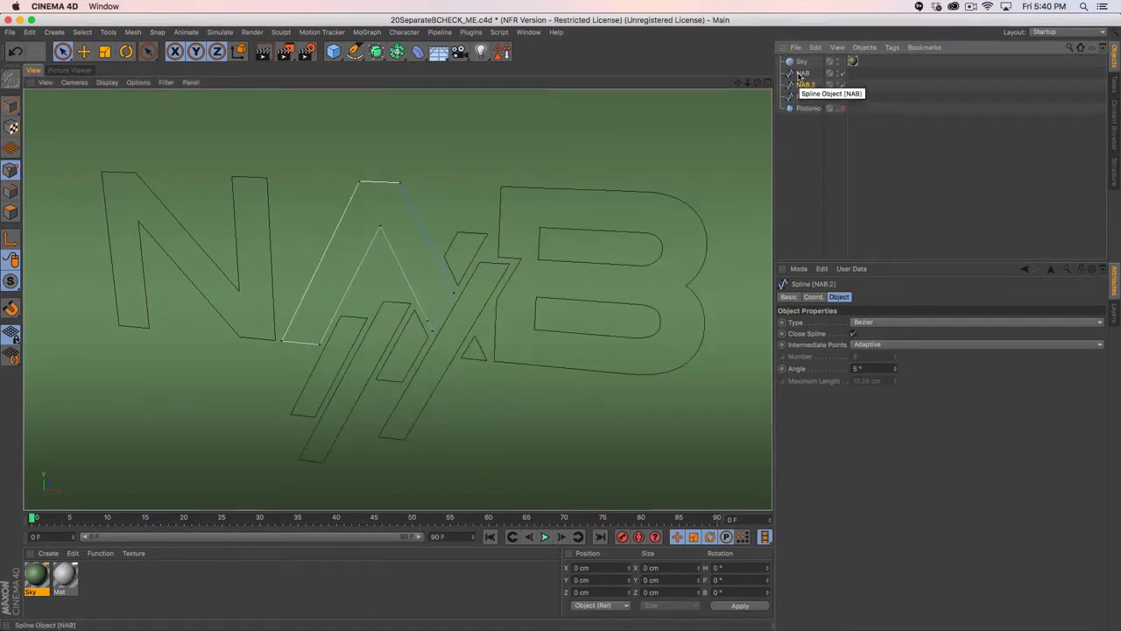
- Undo the separation of the A and N outlines back to the single NAB spline
key(super+z)
key(super+z)
key(super+z)
key(super+z)
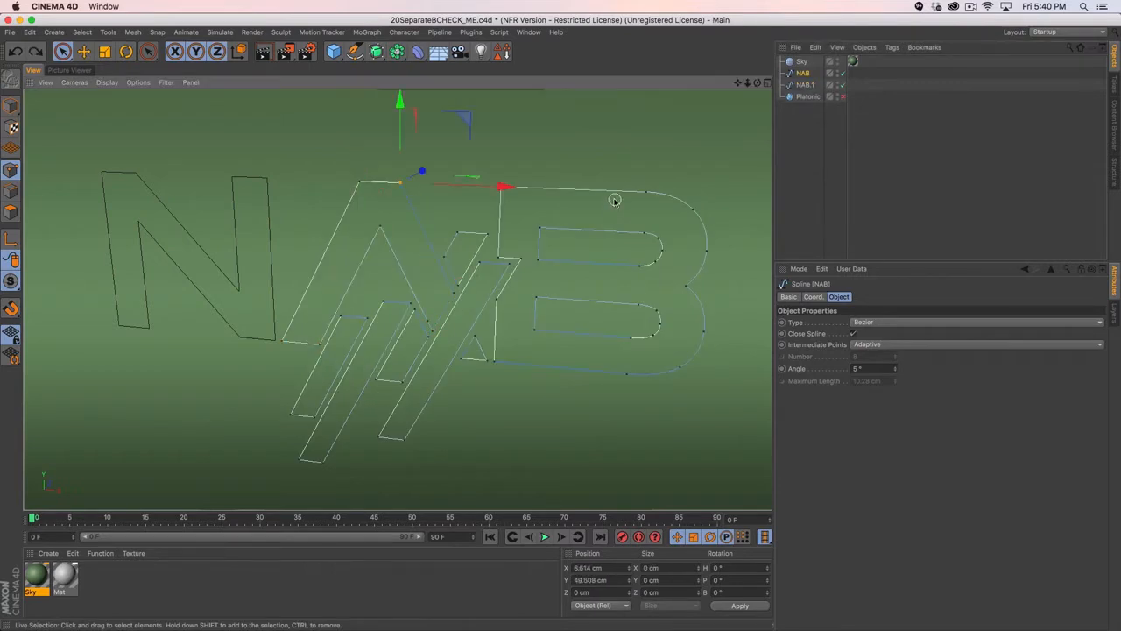
key(super+z)
key(super+z)
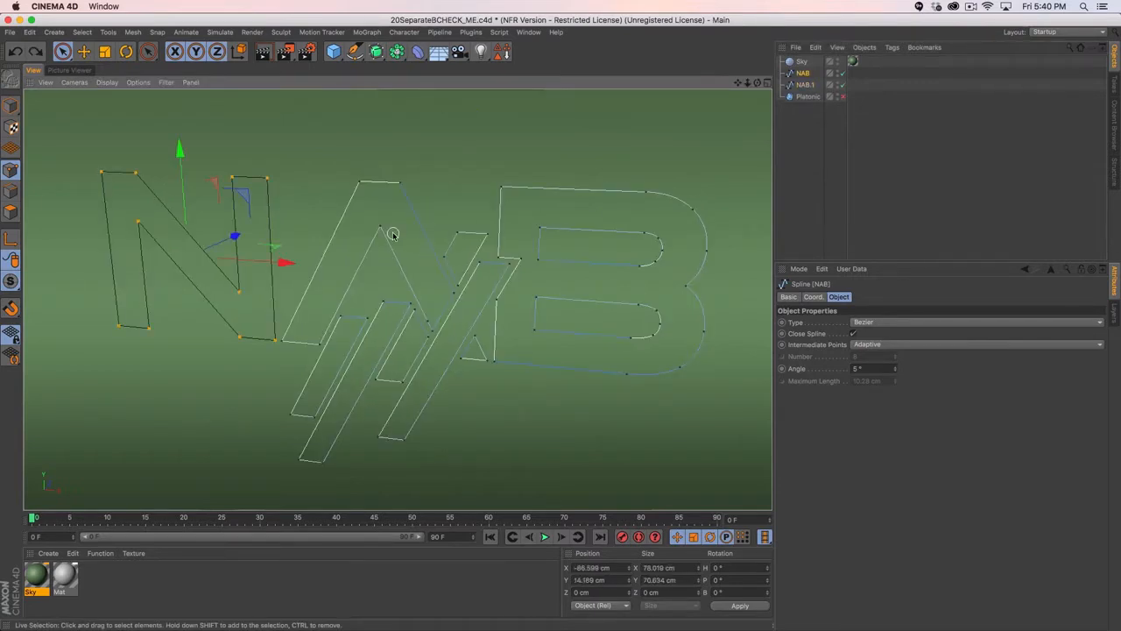
key(super+z)
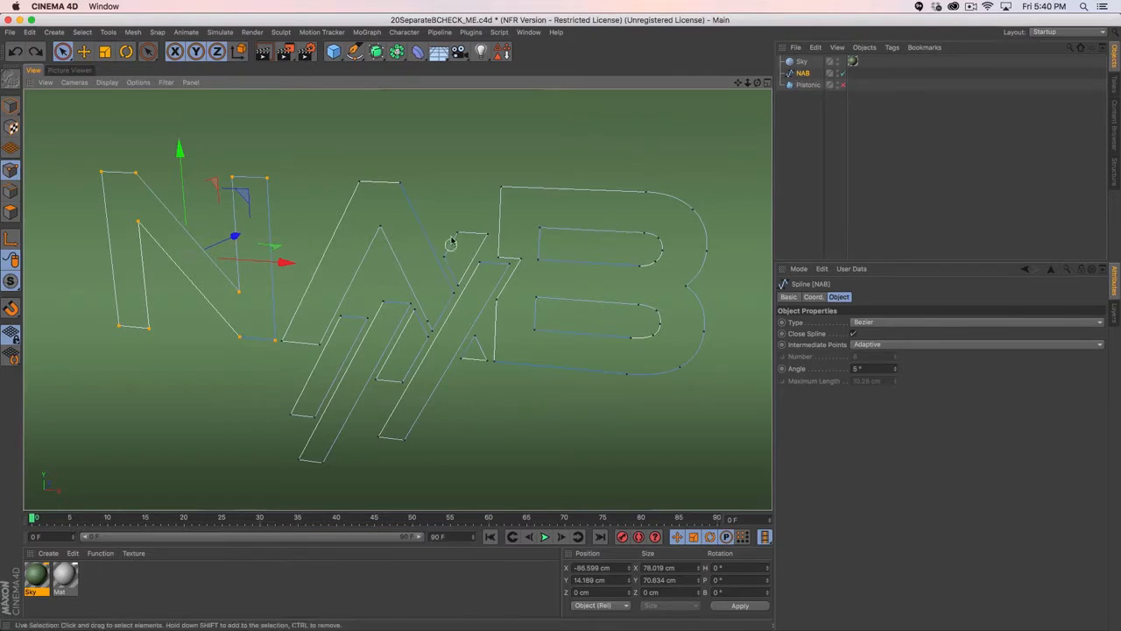
- Select all points of the NAB spline and separate every outline with Explode Segments
key(super+a)
right_click(341, 190)
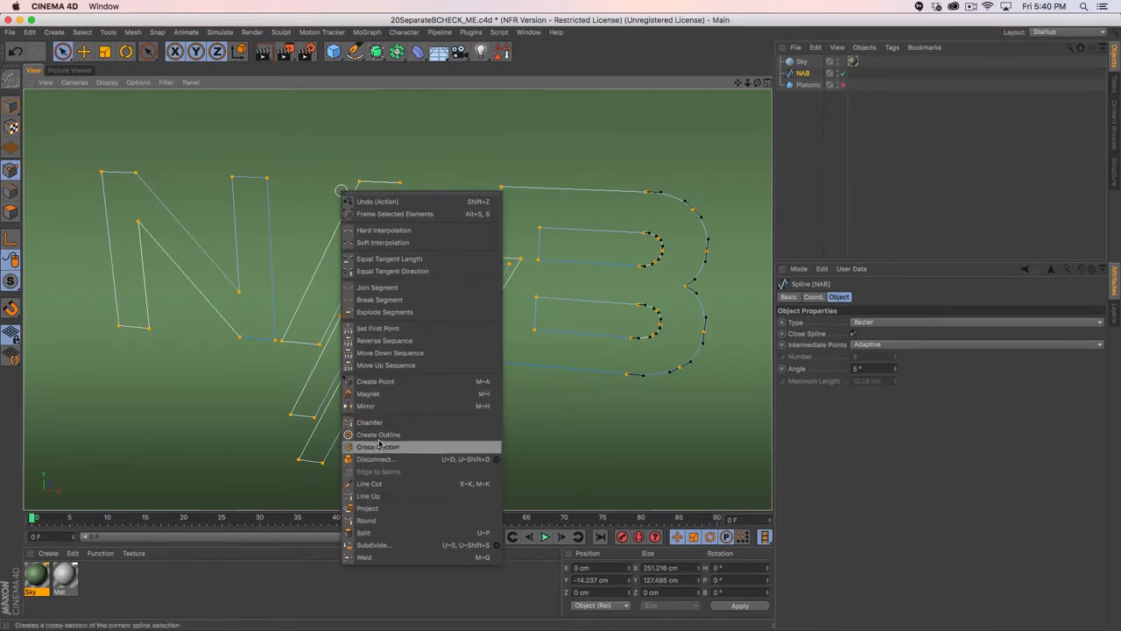
click(384, 313)
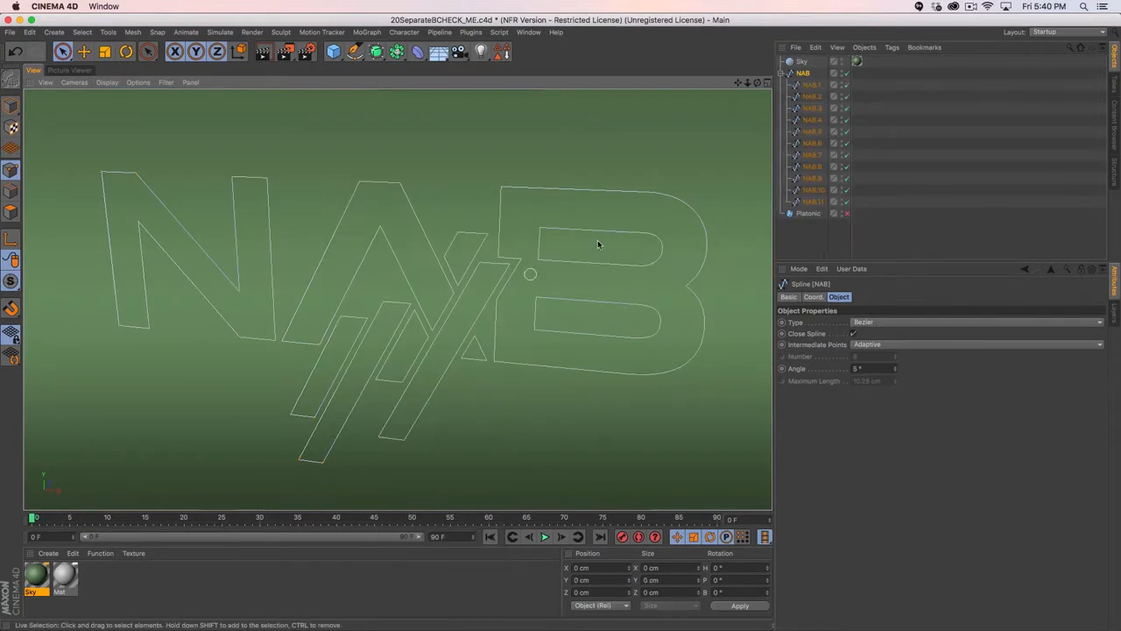
- Examine each exploded child spline from NAB.1 to NAB.11 to see which outline of the logo it holds
click(811, 85)
click(811, 96)
click(810, 108)
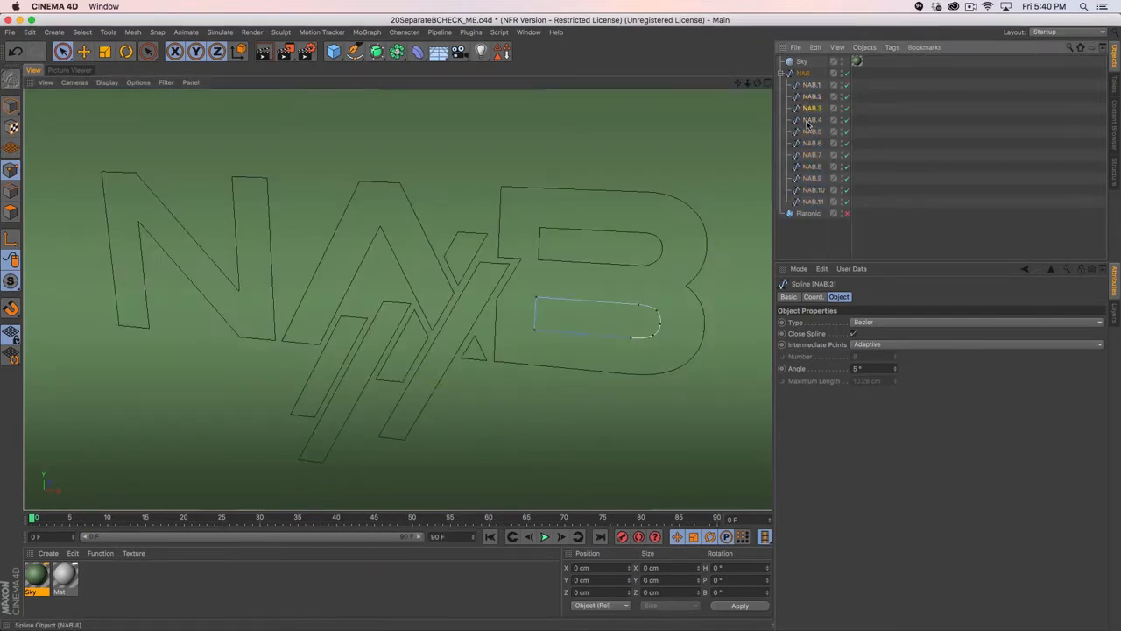
click(811, 119)
click(810, 132)
click(810, 142)
click(811, 154)
click(811, 167)
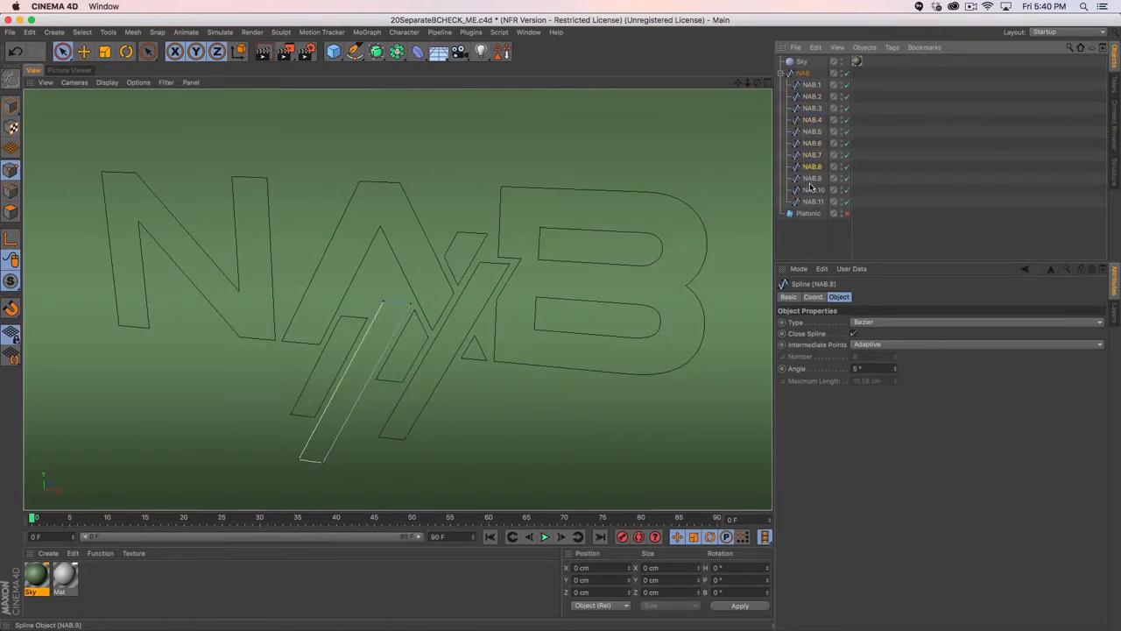
click(811, 178)
click(811, 190)
click(811, 201)
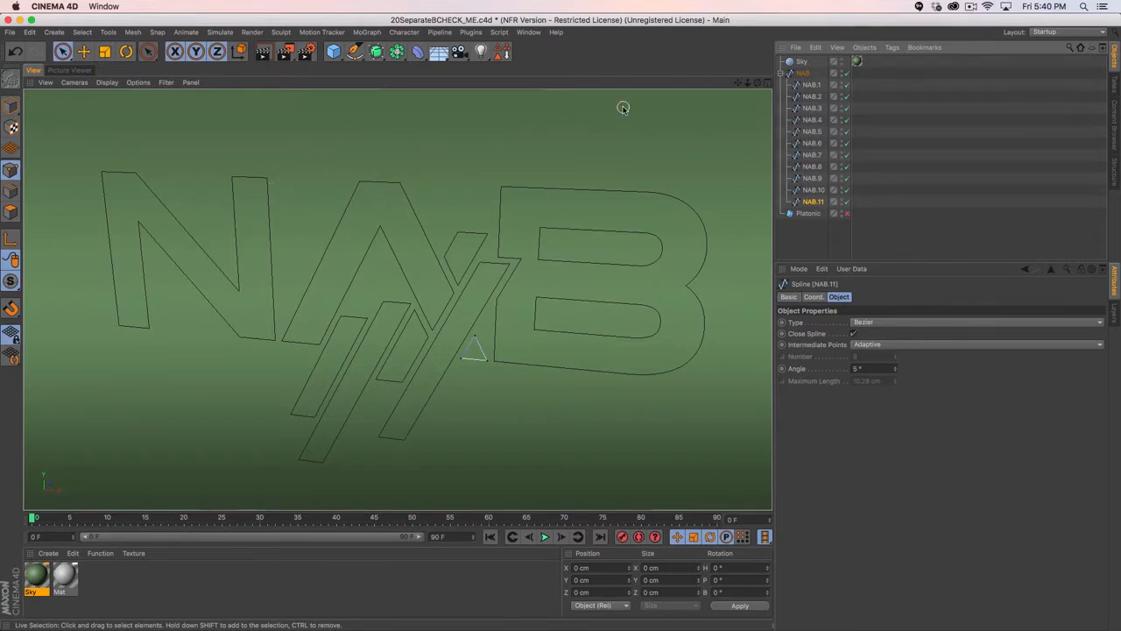
- Close 20SeparateBCHECK_ME.c4d without saving and close 30VolumetricA.c4d, leaving 30VolumetricB.c4d active
key(super+w)
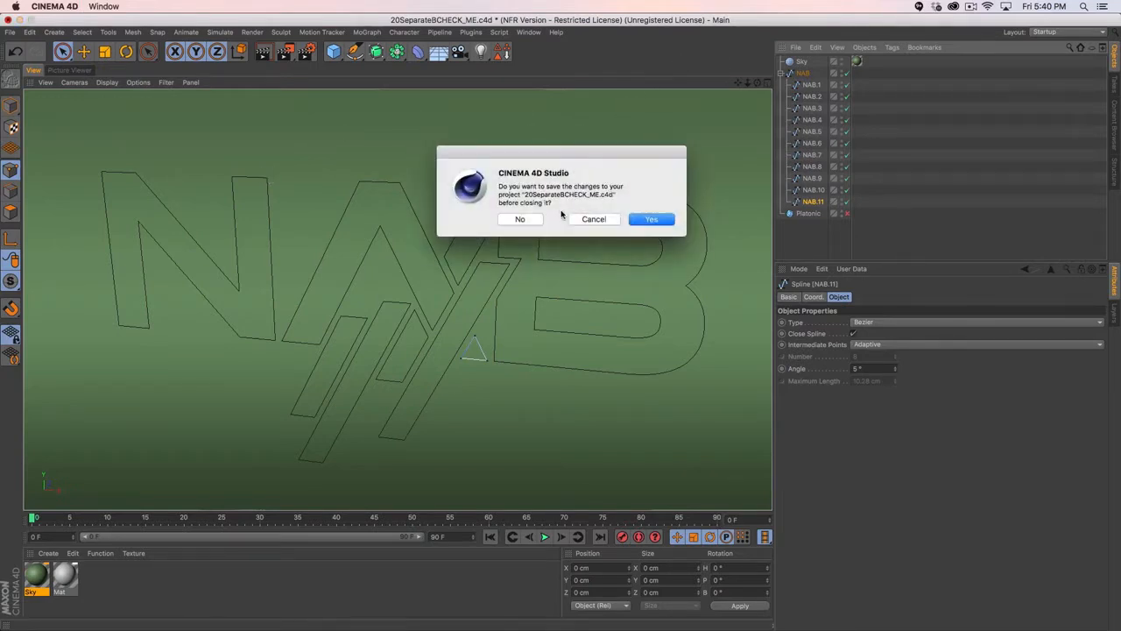
click(520, 219)
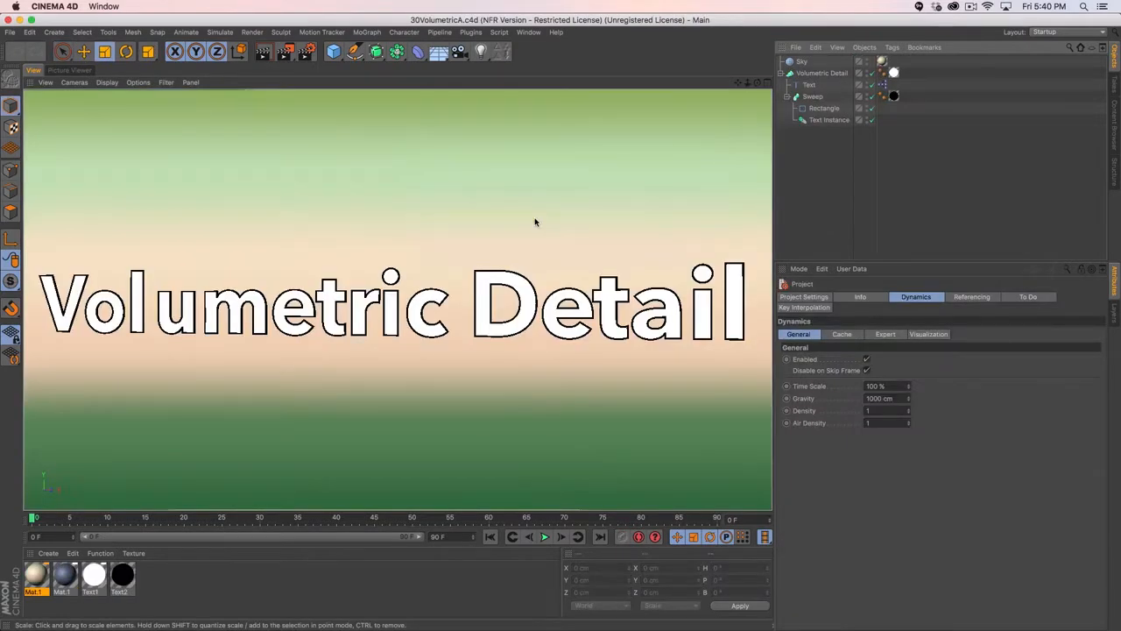
key(super+w)
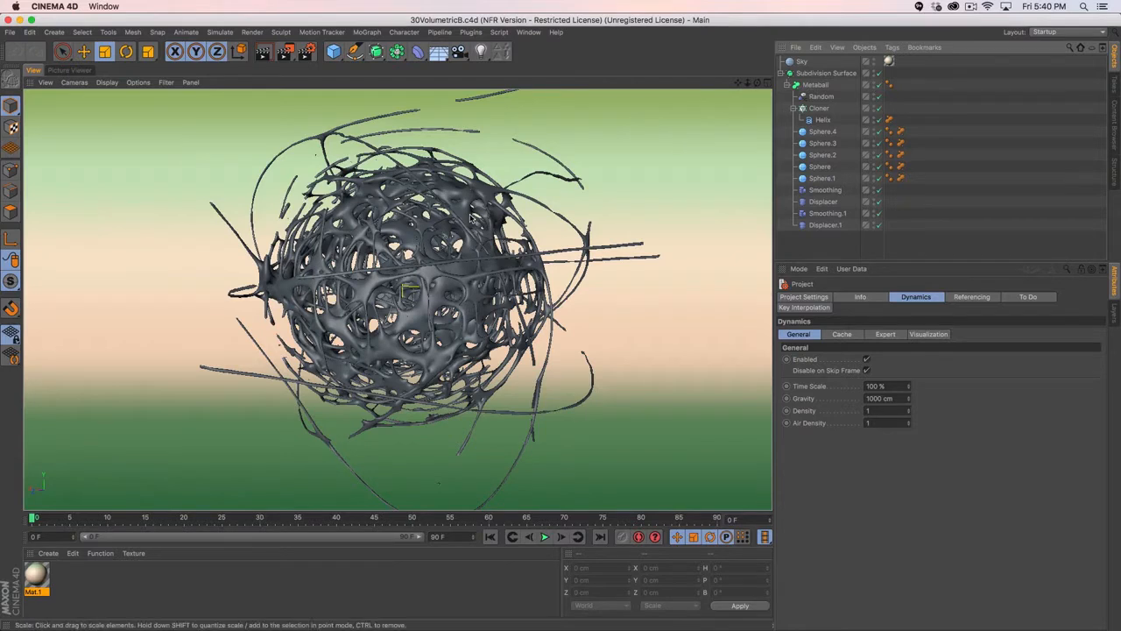
- Delete the Sky object and add an omni light with Visible Light set to Volumetric
click(803, 62)
key(Delete)
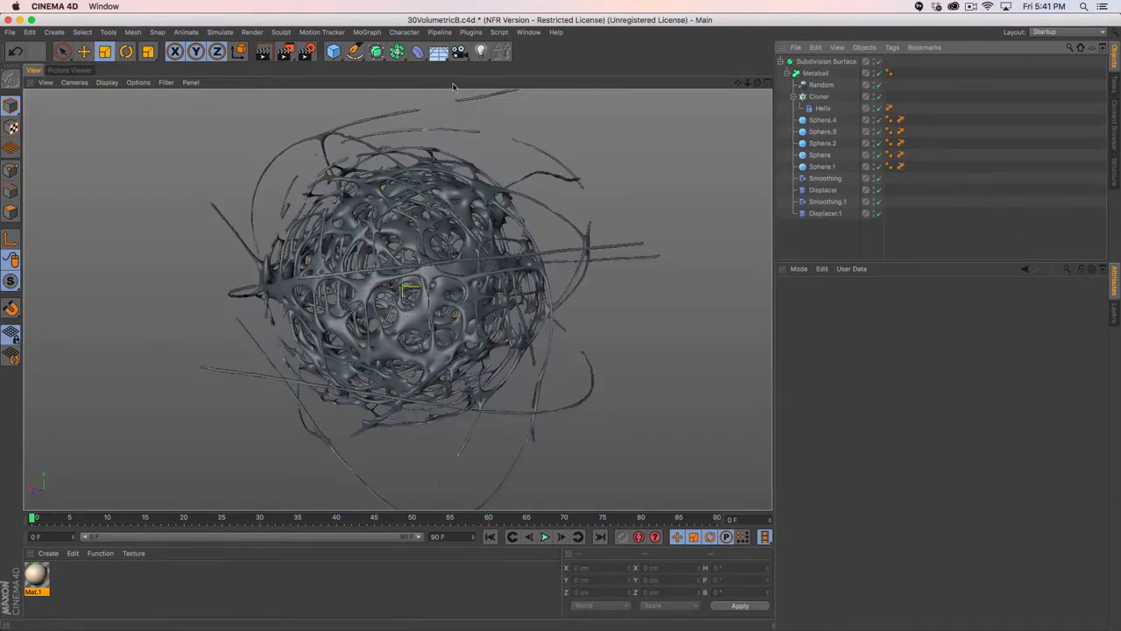
drag(480, 51, 494, 77)
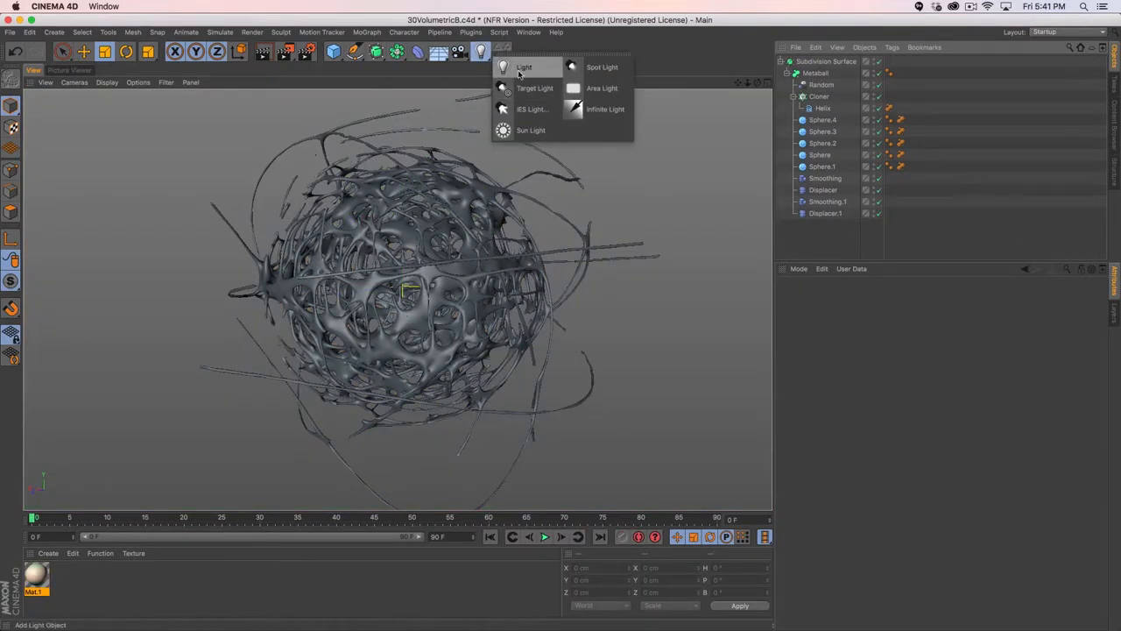
click(510, 68)
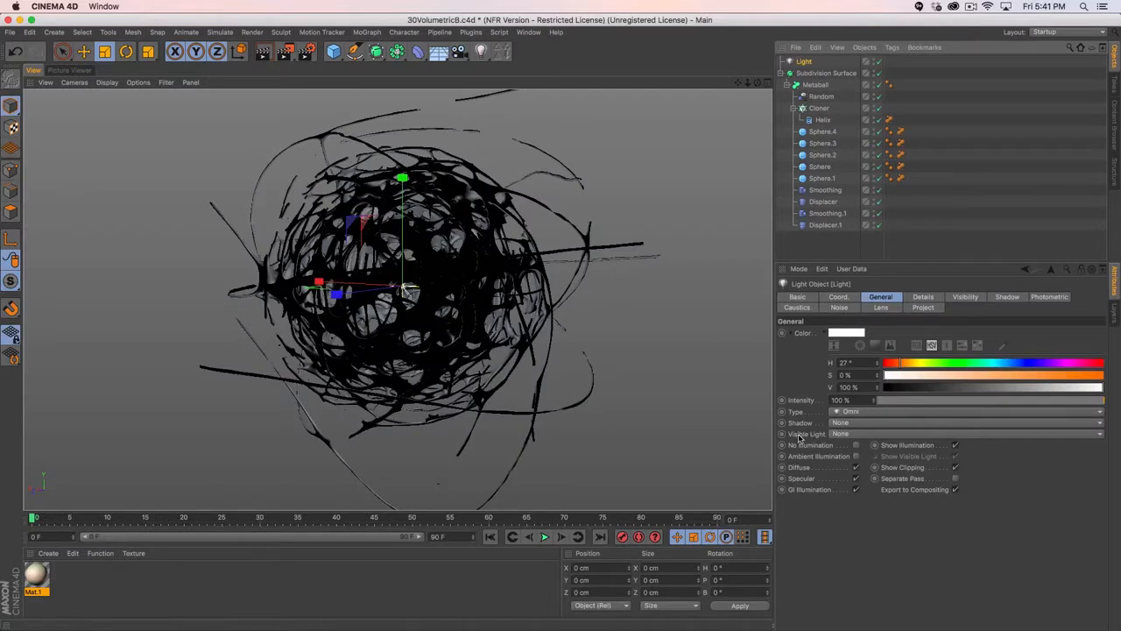
click(842, 433)
click(848, 470)
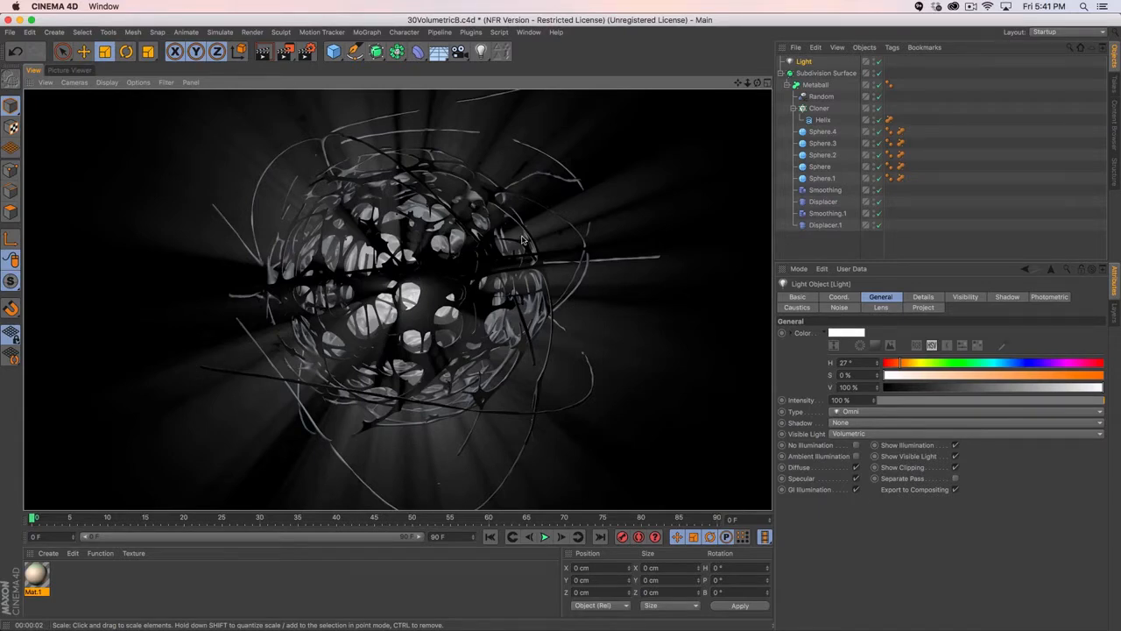
- Set the light's visibility Sample Distance to 111 cm
click(803, 63)
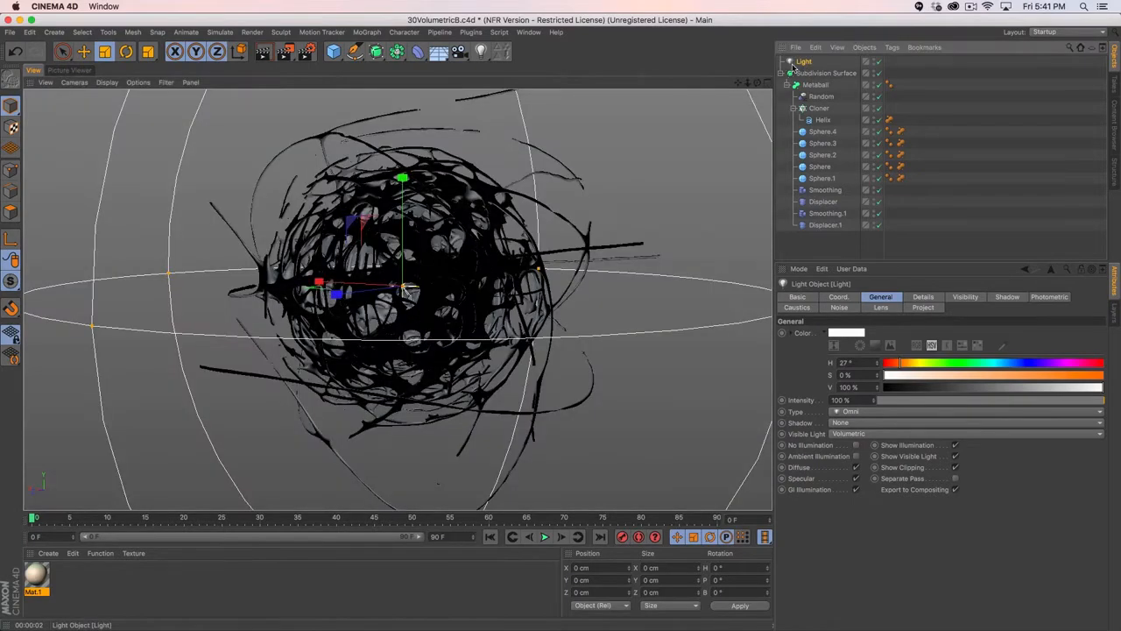
click(965, 297)
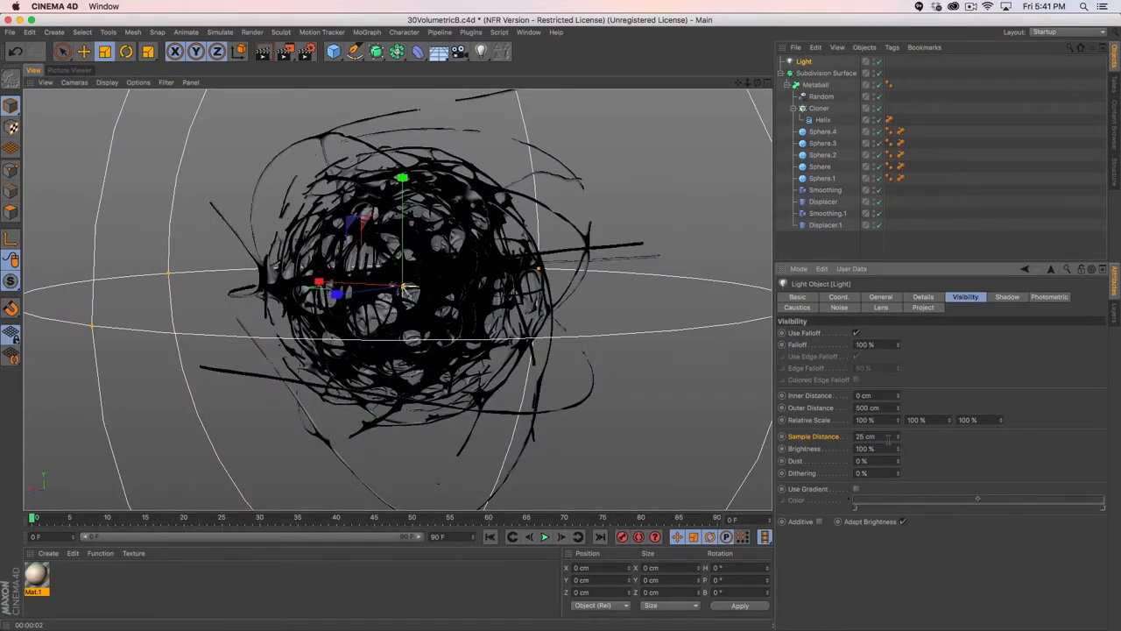
click(869, 436)
text(111)
key(Return)
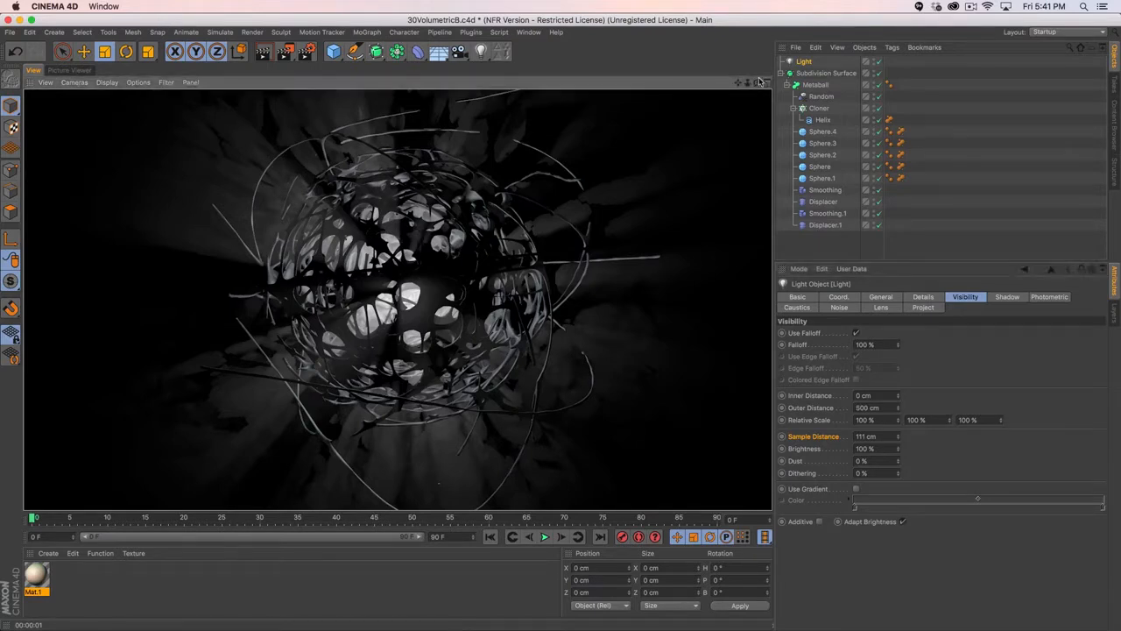
- Set the light's Sample Distance to 10 cm and render the view
click(797, 63)
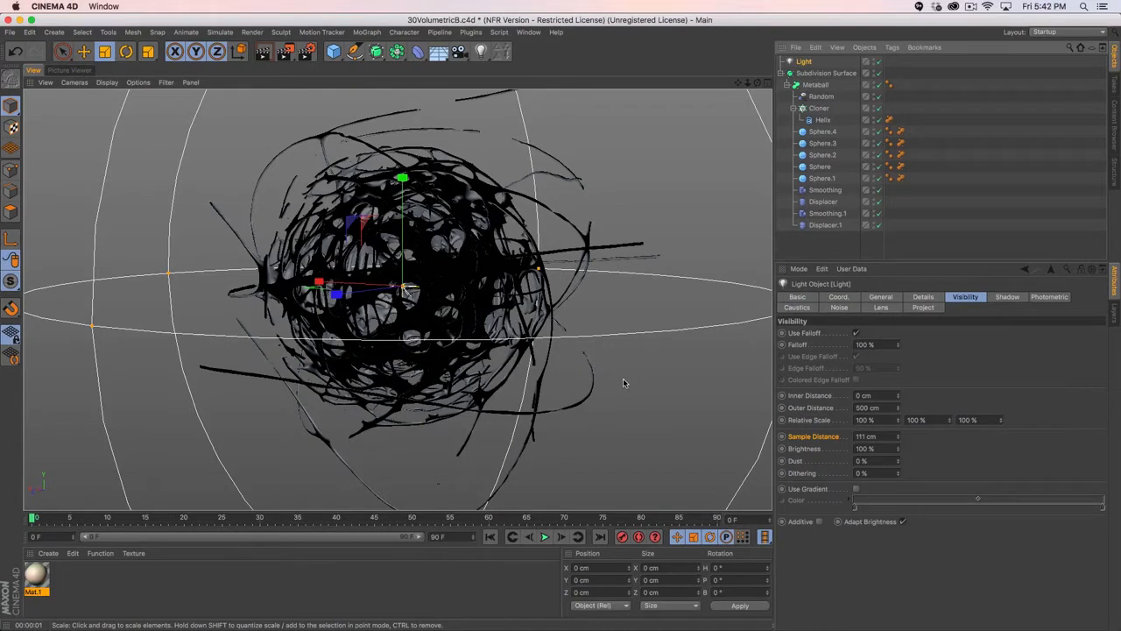
click(865, 436)
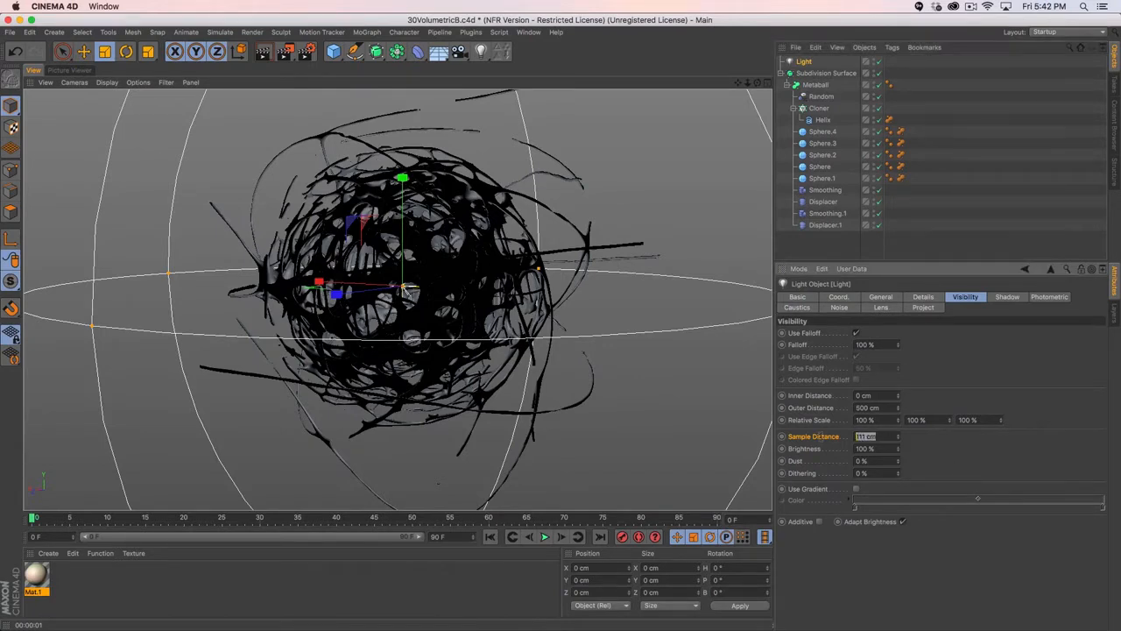
text(10)
key(Return)
key(alt+r)
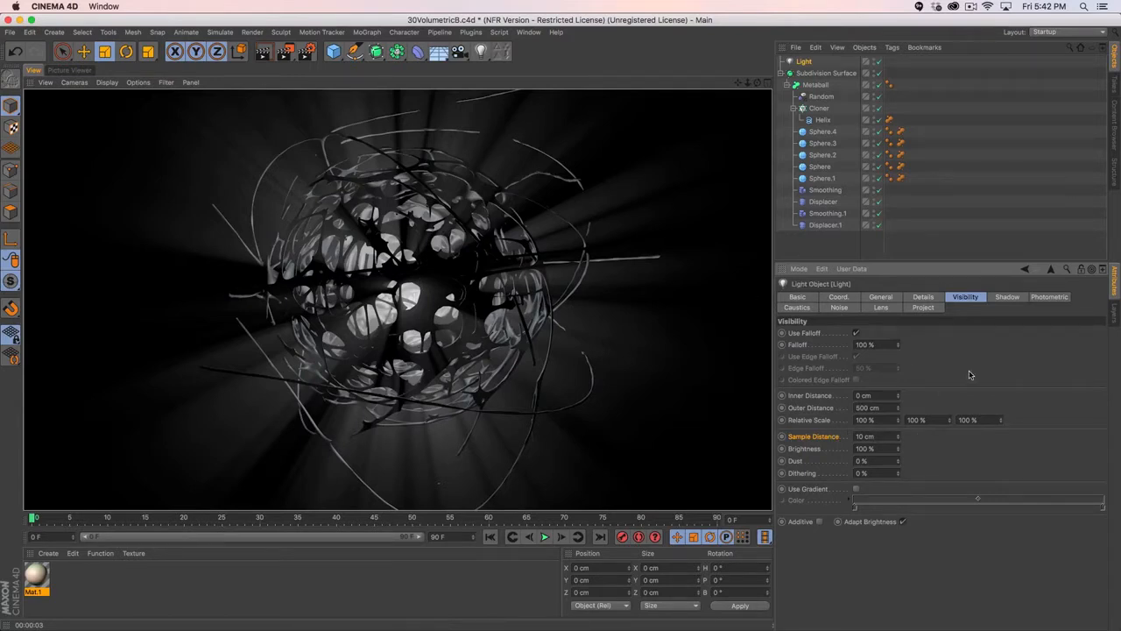
- Close 30VolumetricB.c4d without saving and close 35InterfaceA.c4d, leaving 35InterfaceB.c4d active
key(super+w)
click(516, 219)
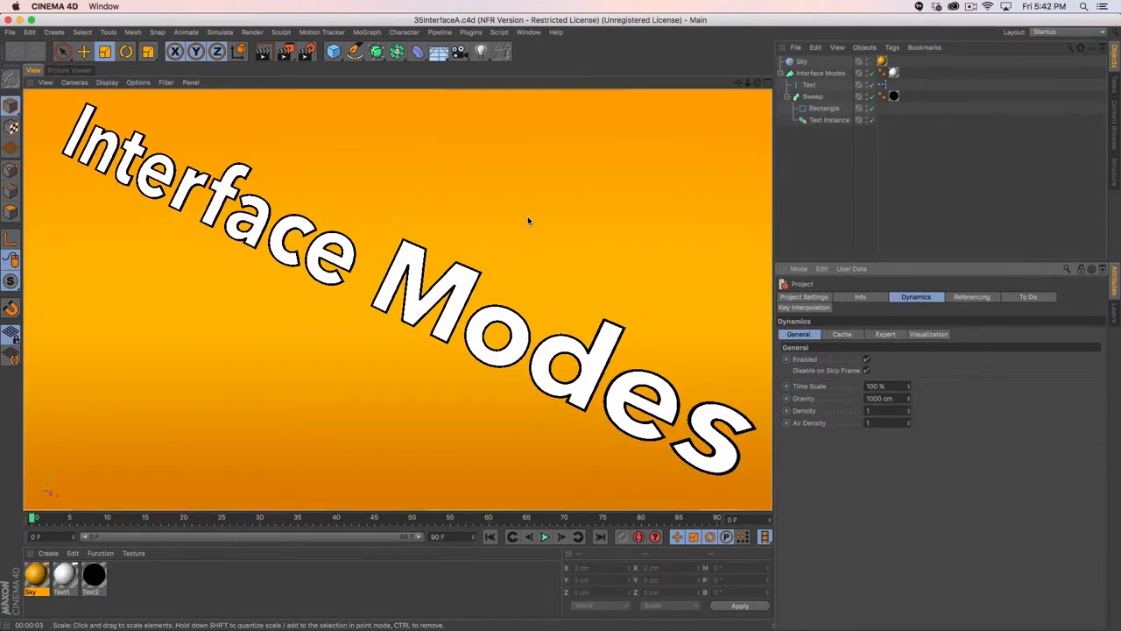
key(super+w)
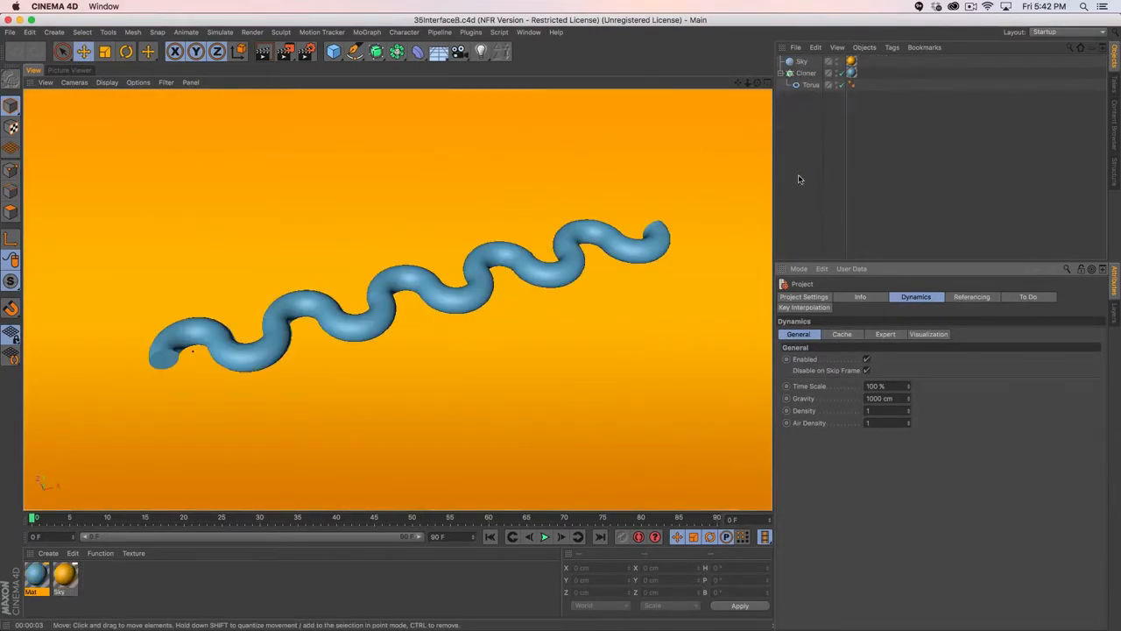
- Show only the Cloner's Transform attributes and enlarge the attribute area
click(804, 74)
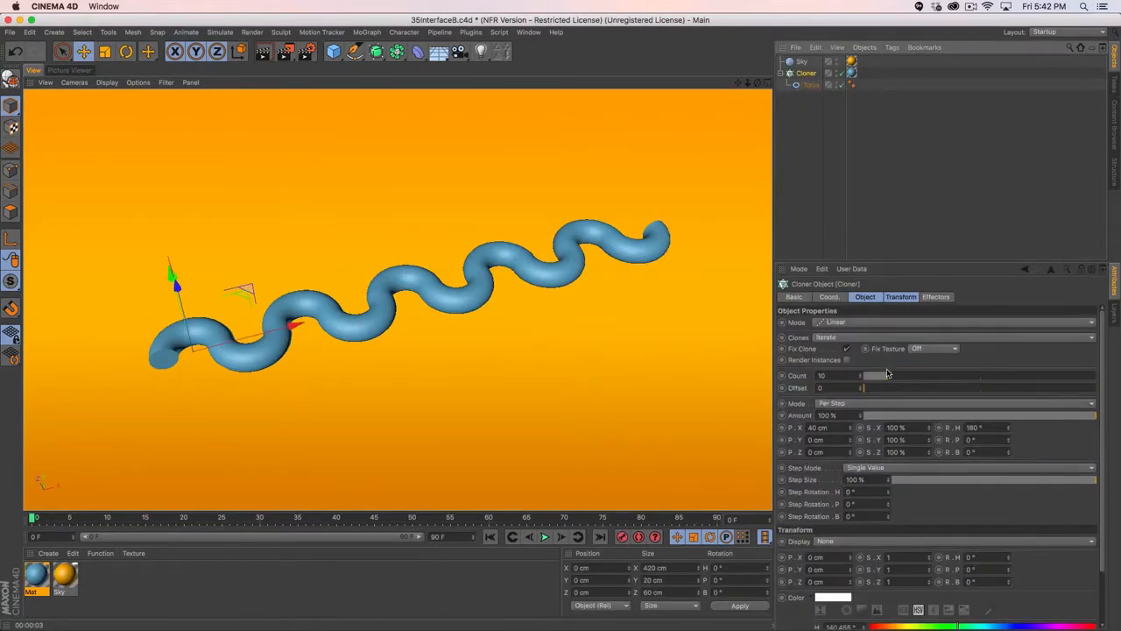
mouse_move(888, 375)
mouse_down()
mouse_move(876, 375)
mouse_move(913, 375)
mouse_move(868, 374)
mouse_move(887, 375)
mouse_up()
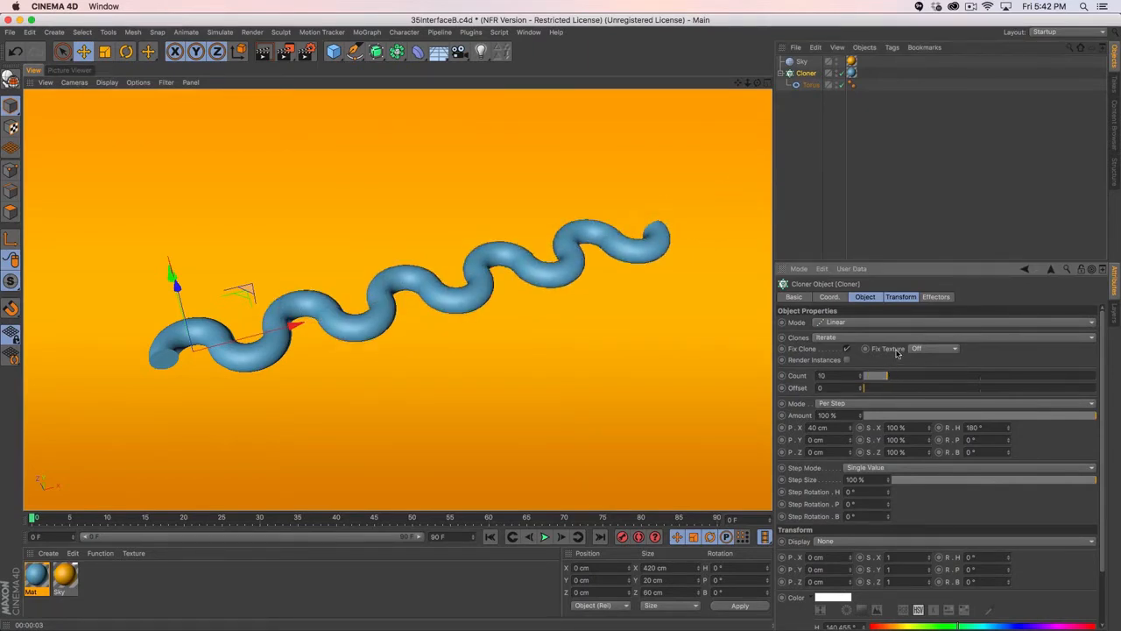
click(900, 297)
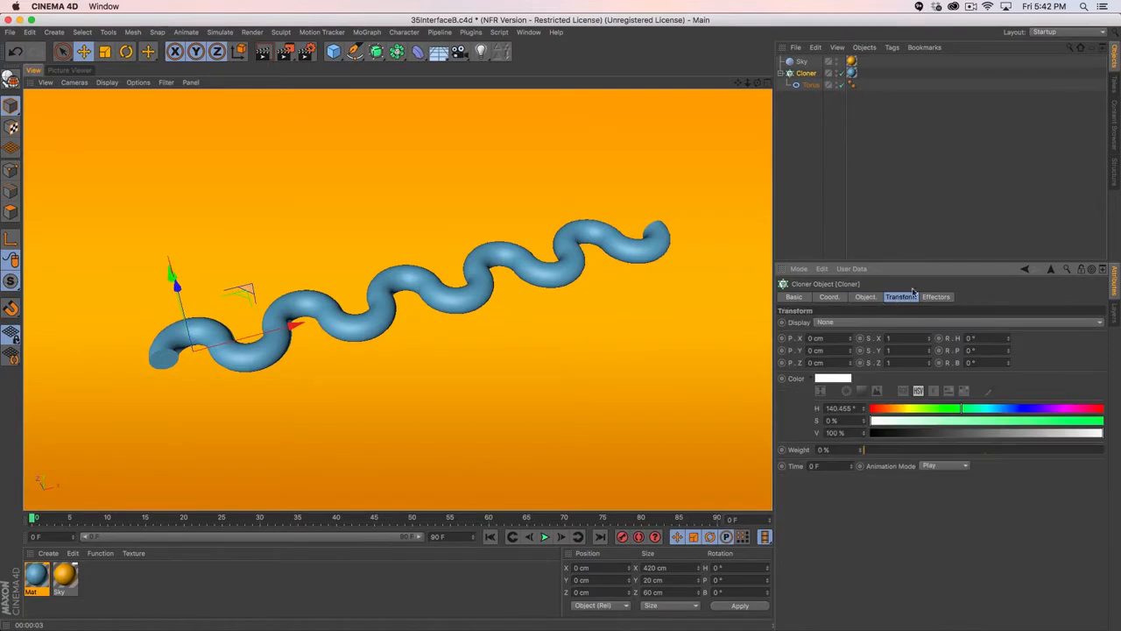
drag(892, 263, 874, 181)
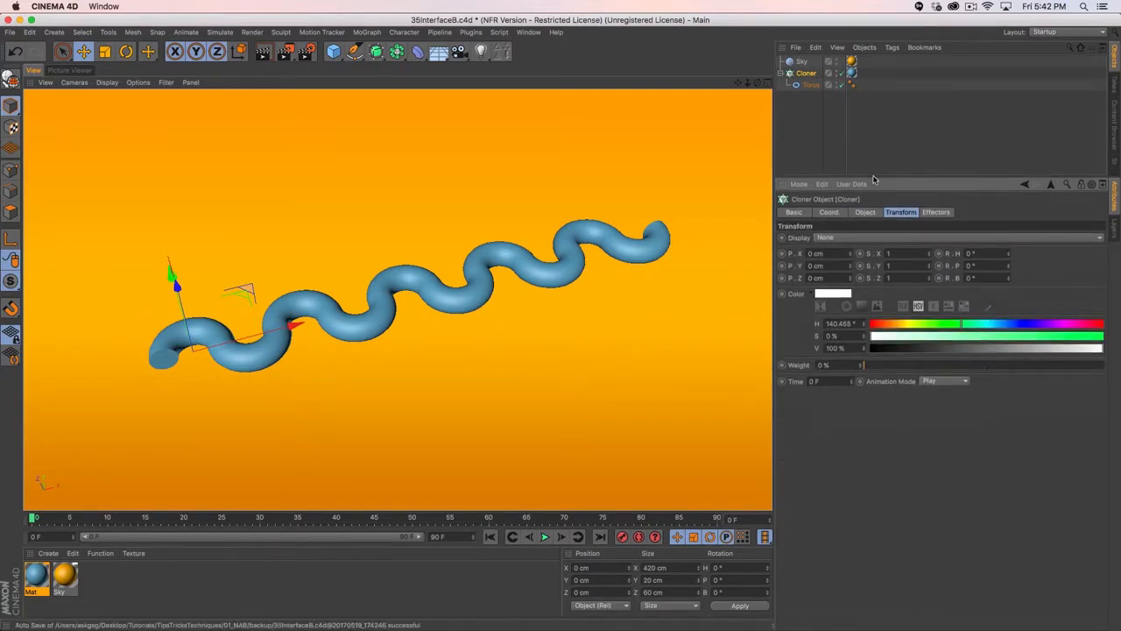
- Change the user interface of the Cloner's Weight parameter to Float
right_click(801, 369)
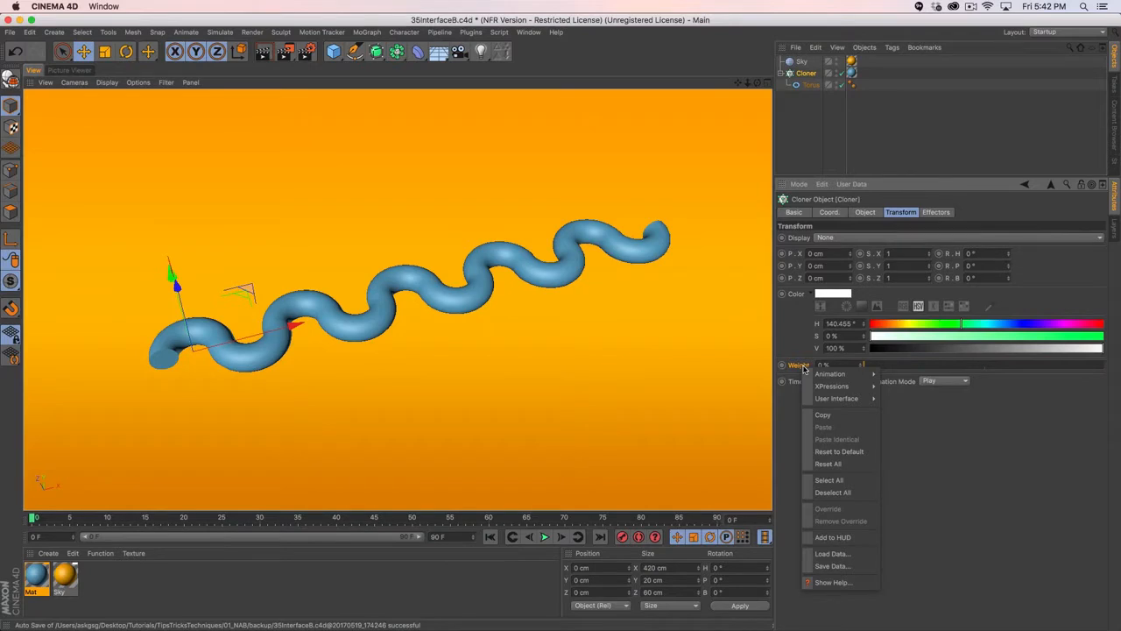
click(798, 371)
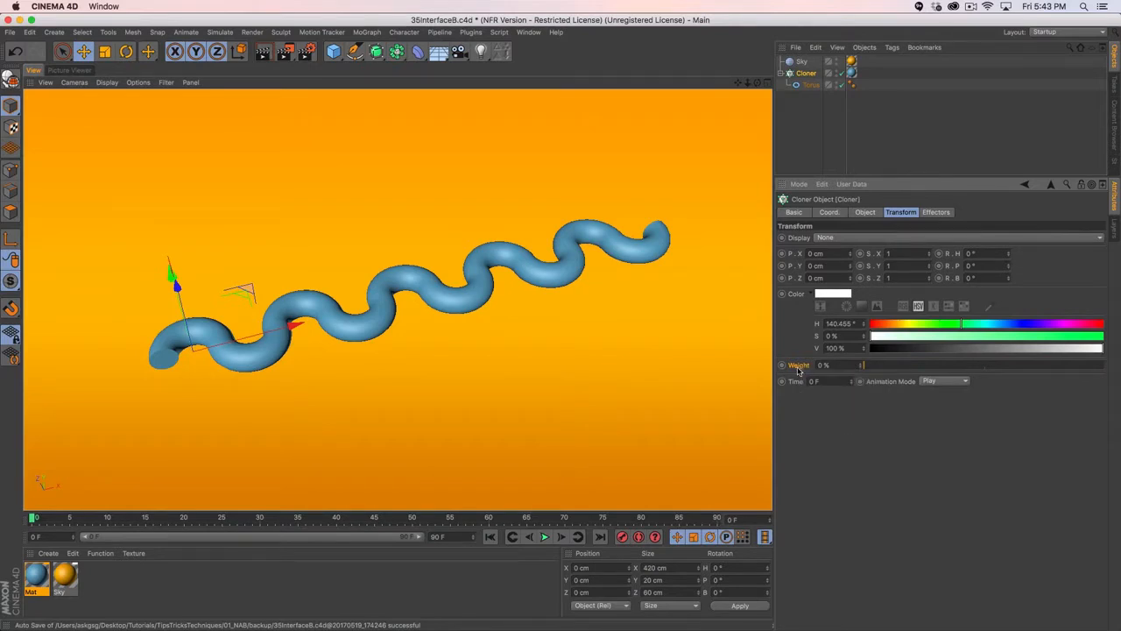
right_click(801, 368)
mouse_move(832, 402)
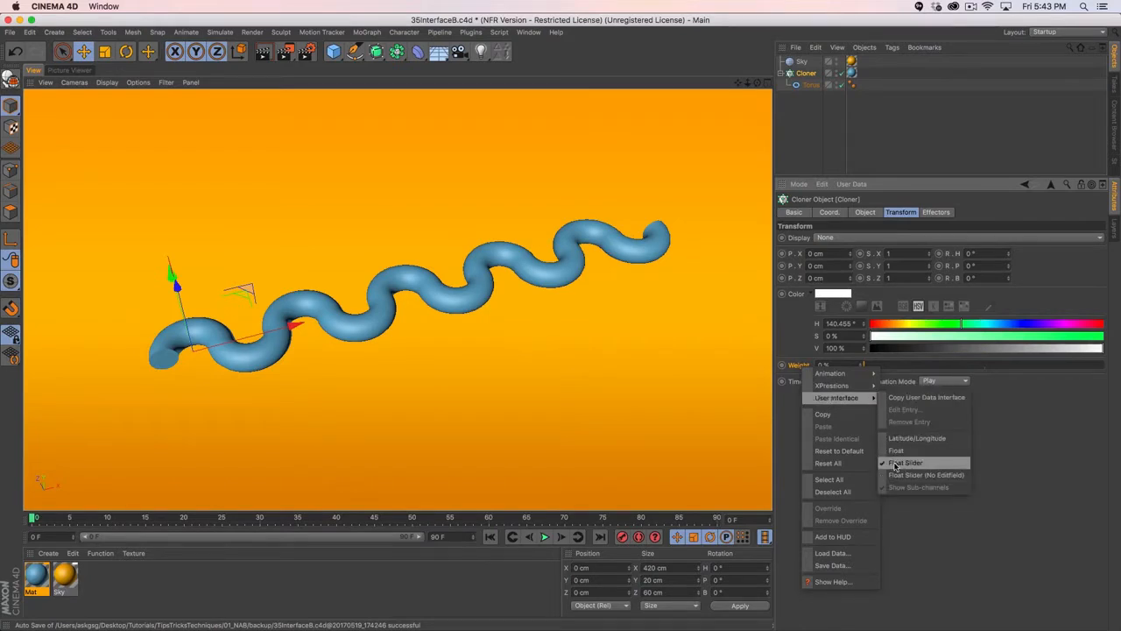
click(905, 450)
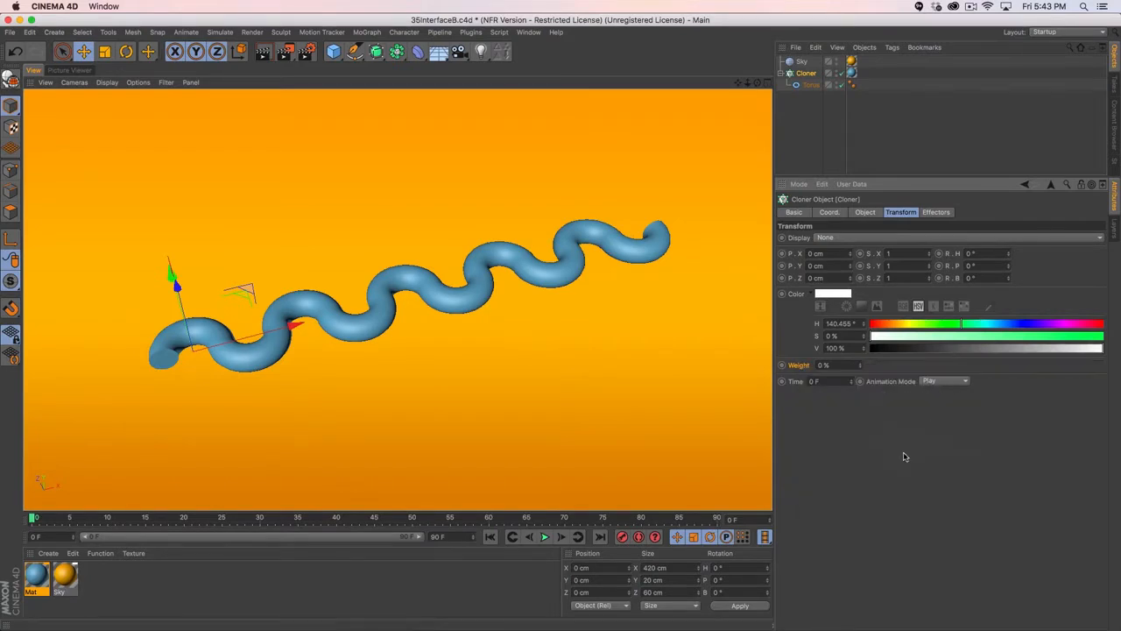
- Change the user interface of the Cloner's Weight parameter to Float Slider (No Editfield)
right_click(806, 369)
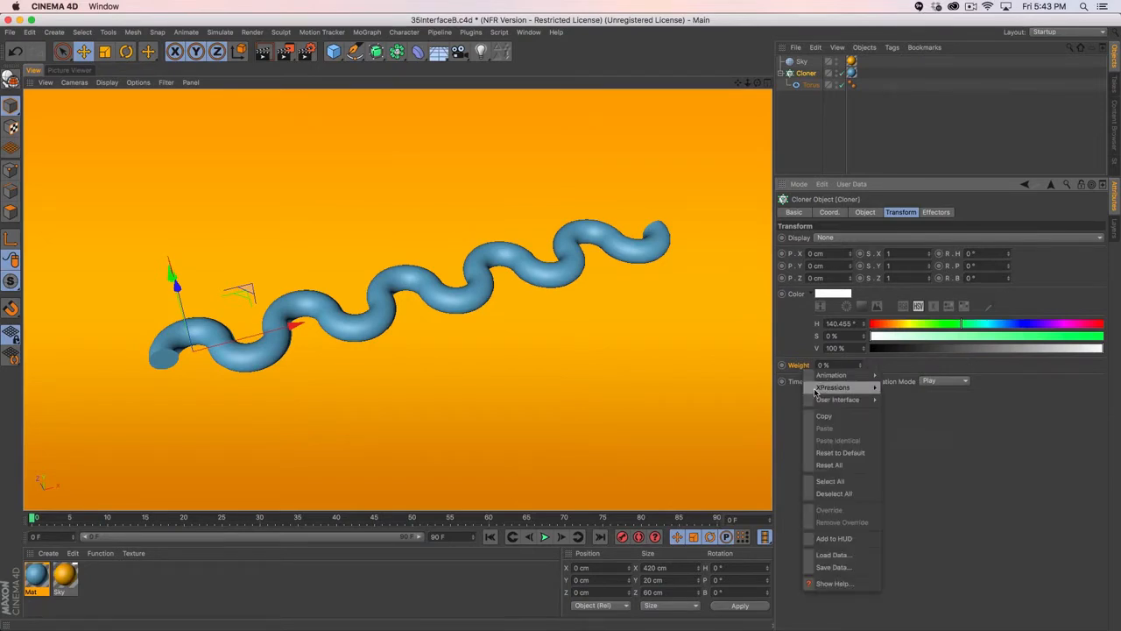
mouse_move(868, 399)
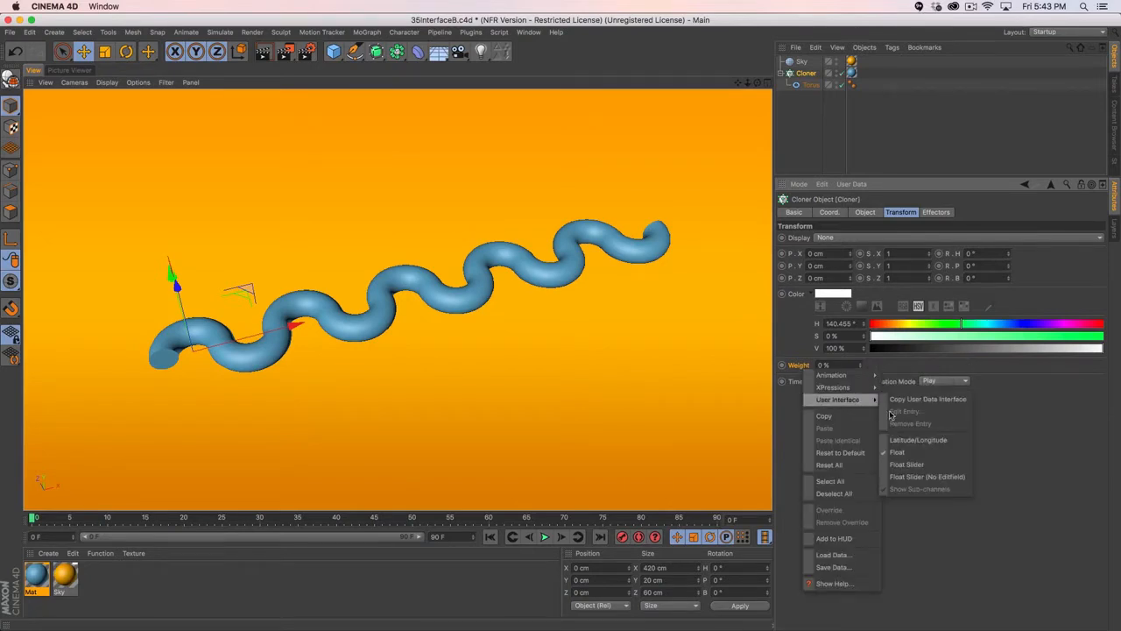
click(918, 476)
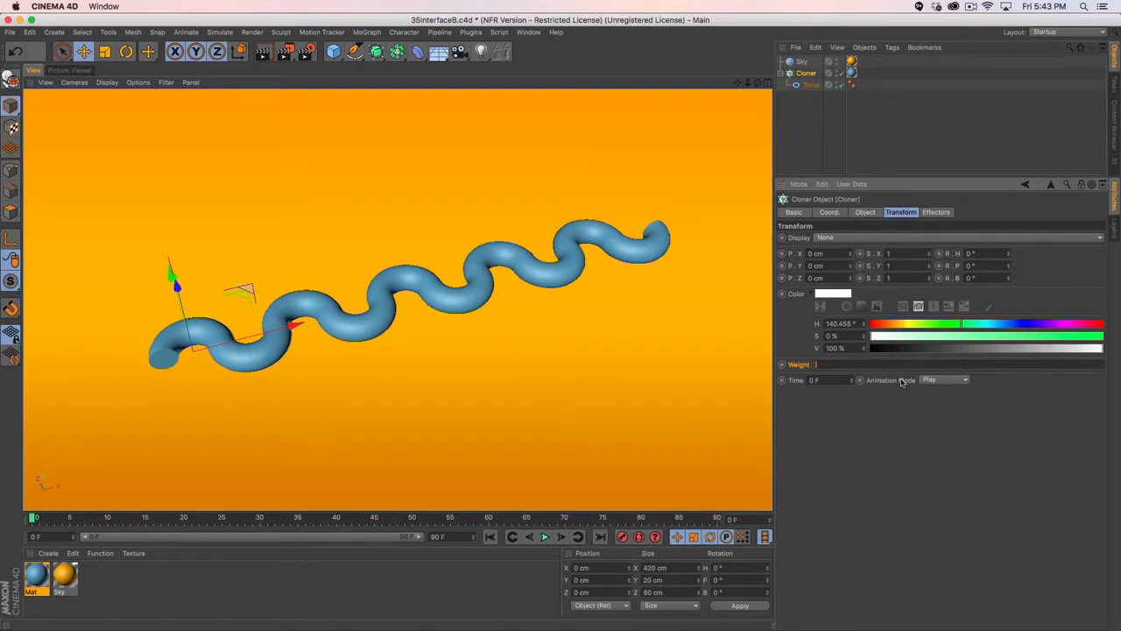
- Change the user interface of the Cloner's Animation Mode parameter to Radio Buttons
click(928, 381)
click(888, 426)
right_click(889, 383)
mouse_move(909, 412)
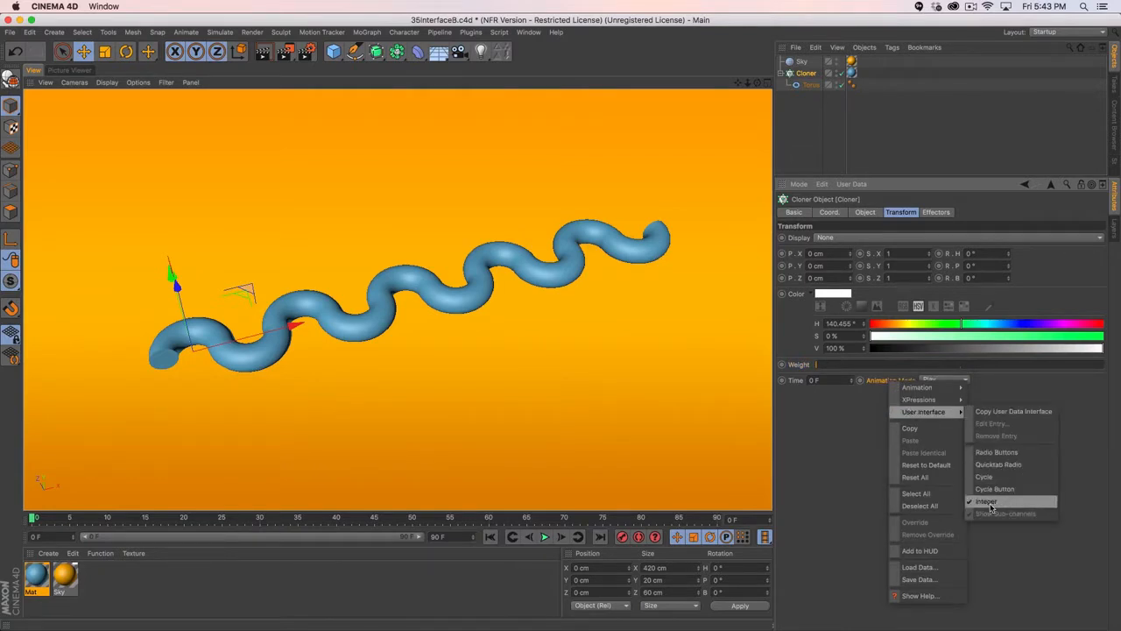
click(996, 452)
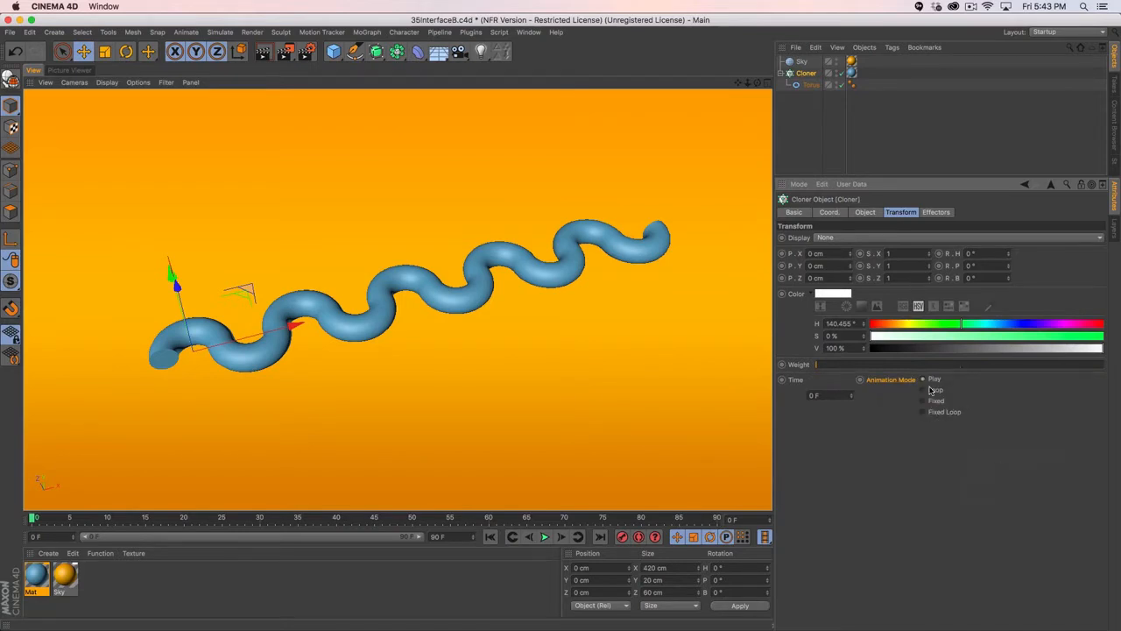
click(934, 400)
click(935, 412)
- Show the sub-channels of the Cloner's Color parameter
right_click(791, 295)
mouse_move(809, 325)
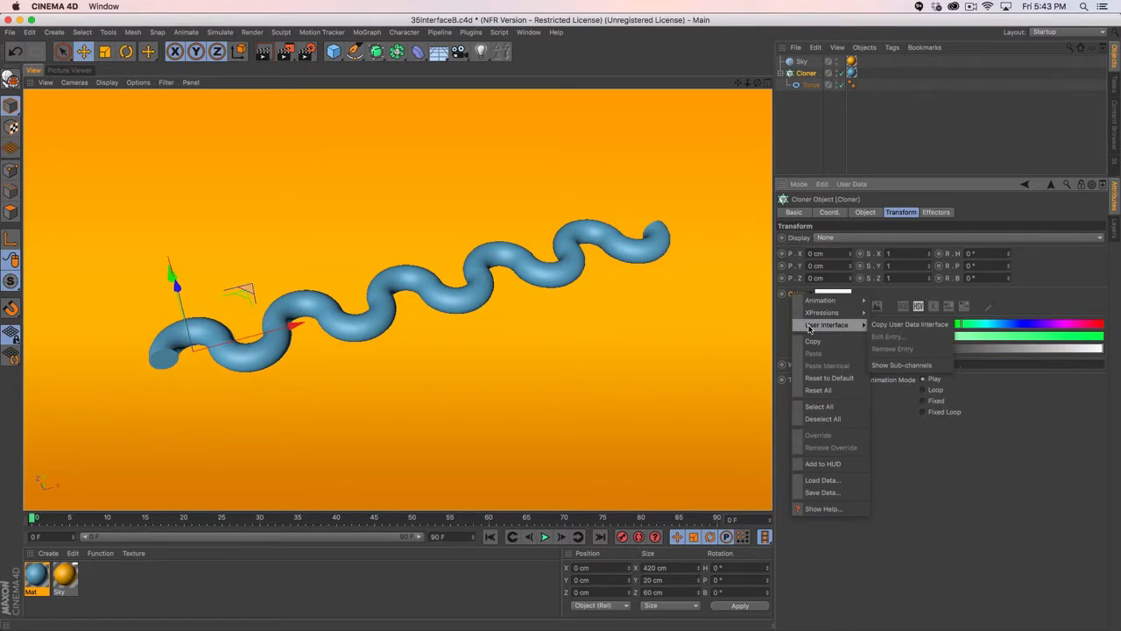
click(908, 366)
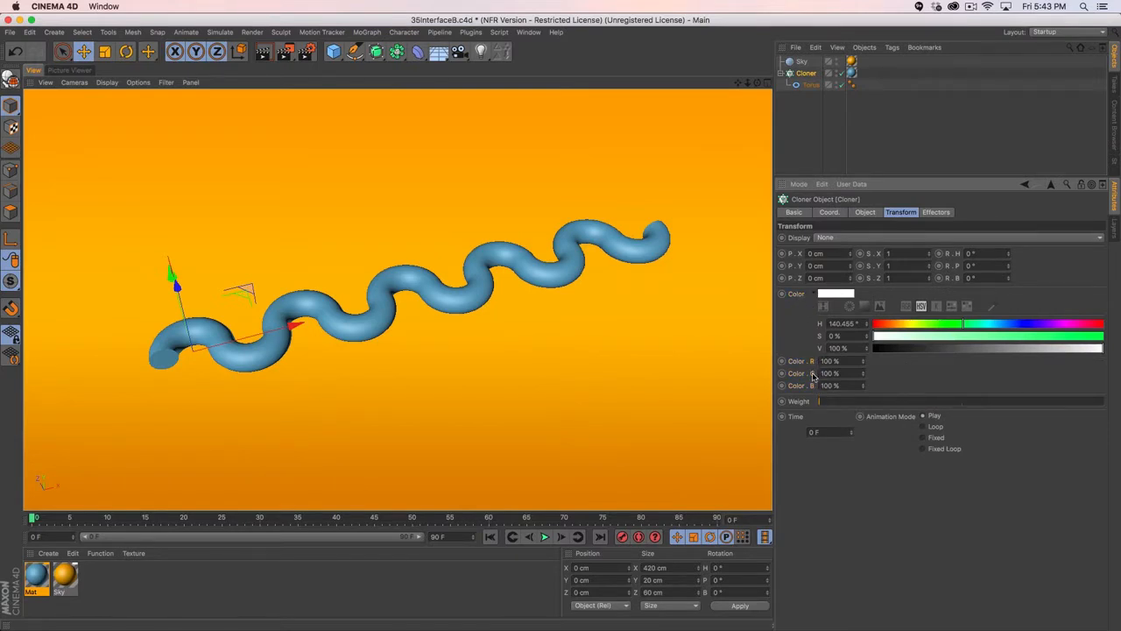
- Set the Cloner color to HSV 79°, 24%, 70%, change its red sub-channel to 74.68%, and set G to 68 in RGB mode
mouse_move(935, 325)
mouse_down()
mouse_move(923, 324)
mouse_move(938, 335)
mouse_move(929, 348)
mouse_move(1035, 348)
mouse_up()
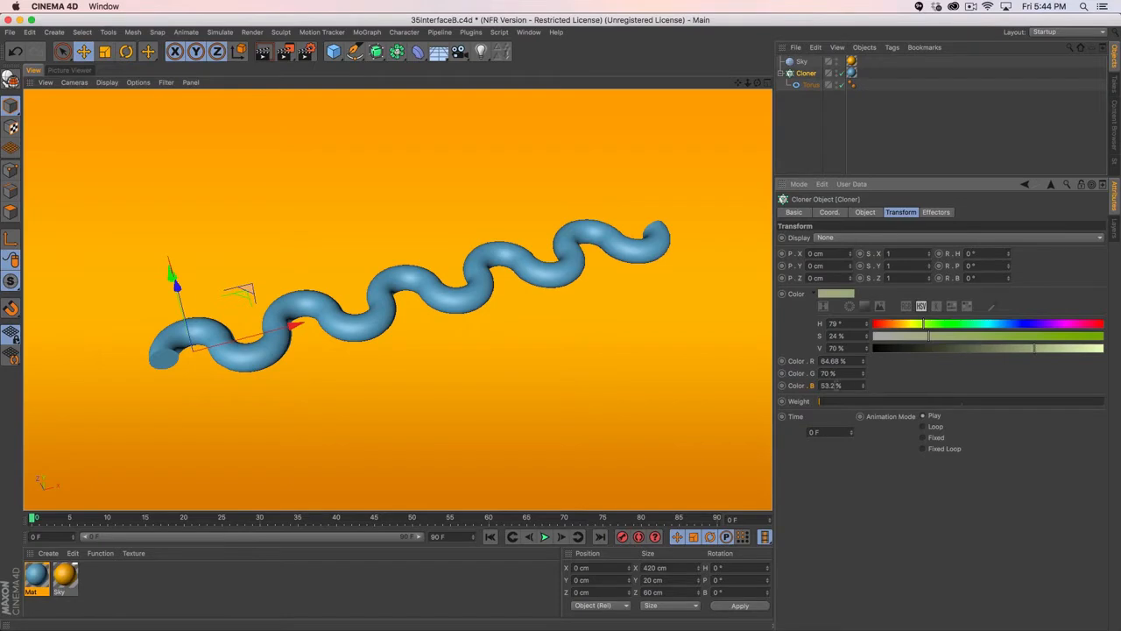
click(782, 361)
drag(863, 361, 863, 352)
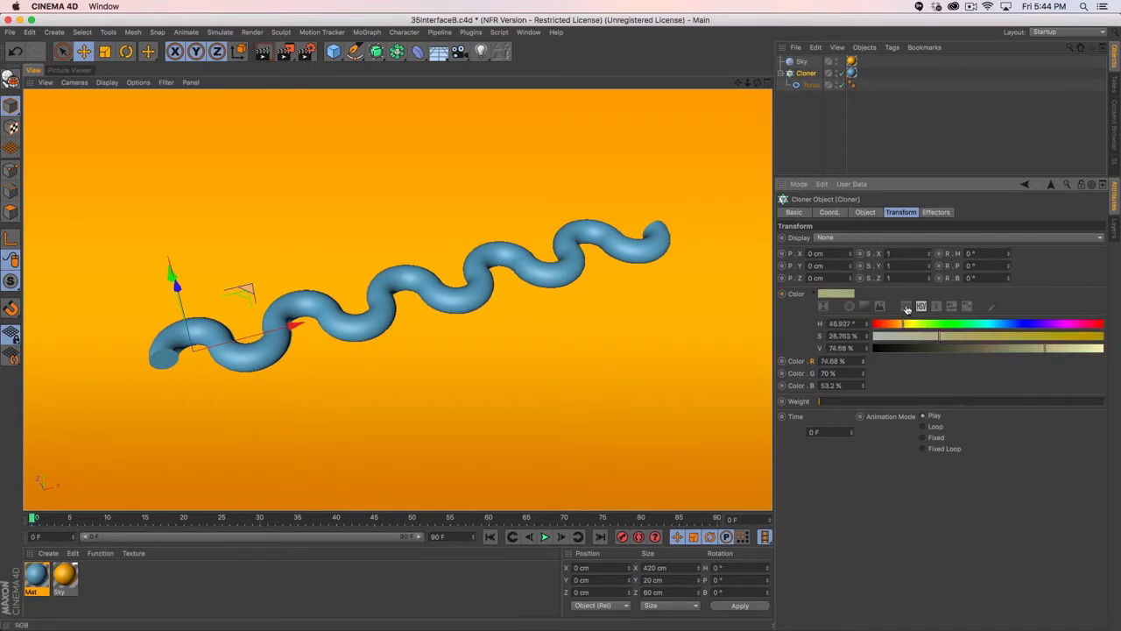
click(907, 307)
click(933, 337)
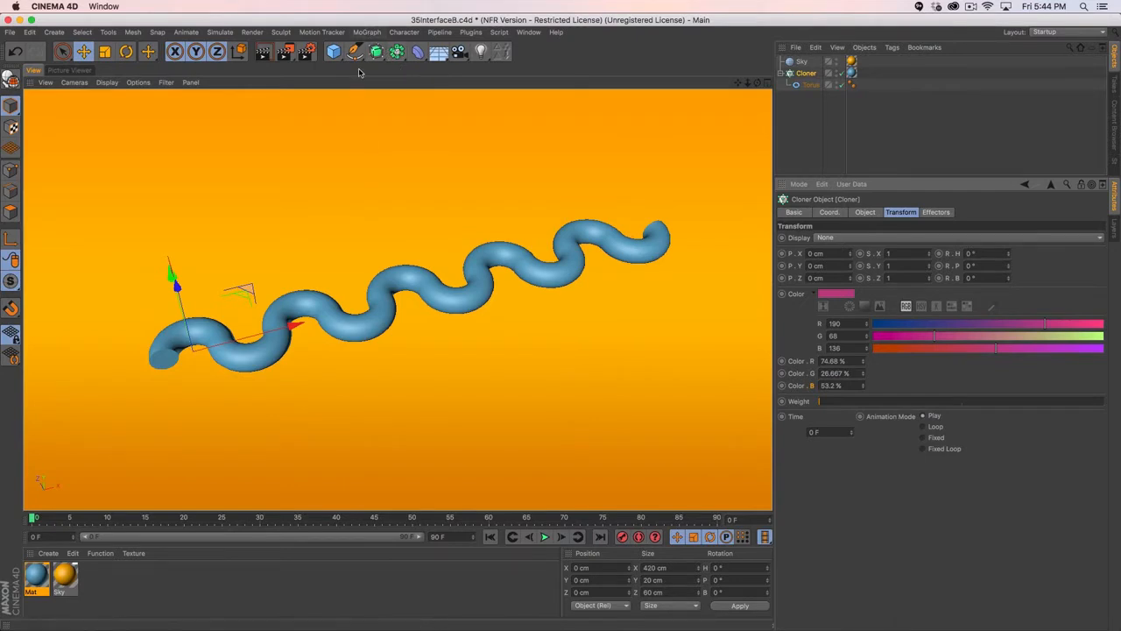
- Add a second Cloner to the scene and hide the sub-channels of its Color parameter
click(367, 32)
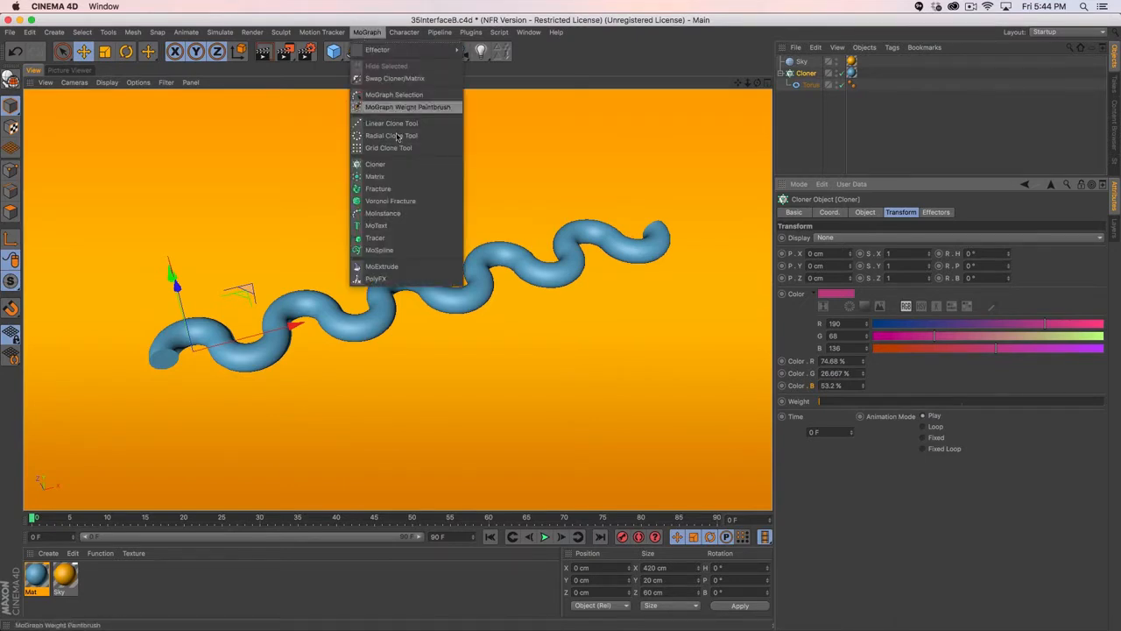
click(412, 165)
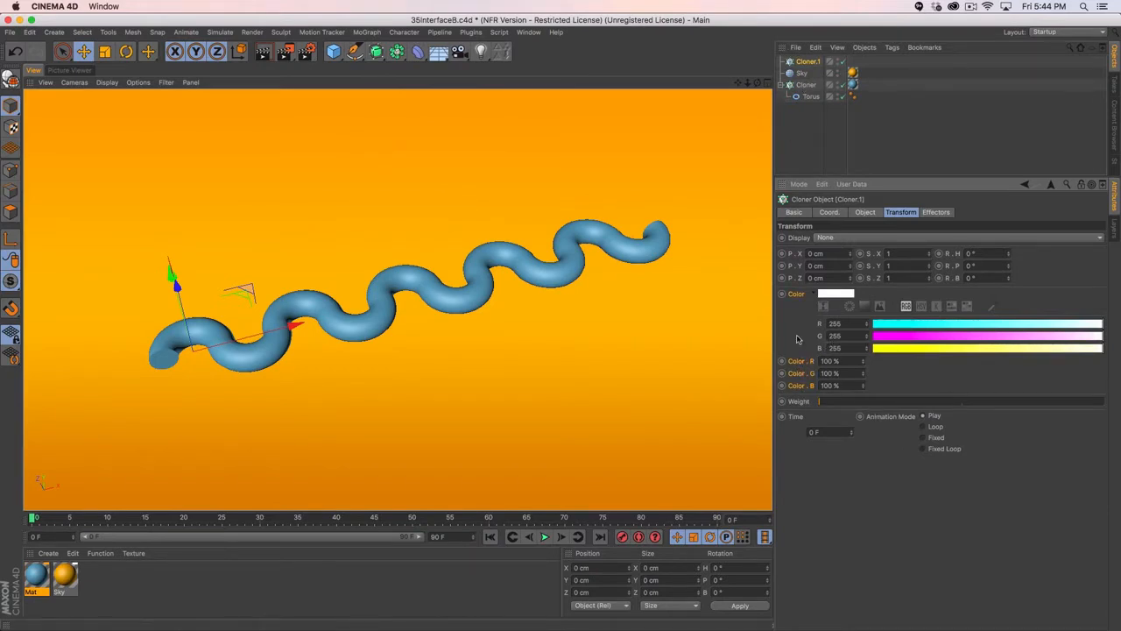
right_click(797, 294)
mouse_move(833, 324)
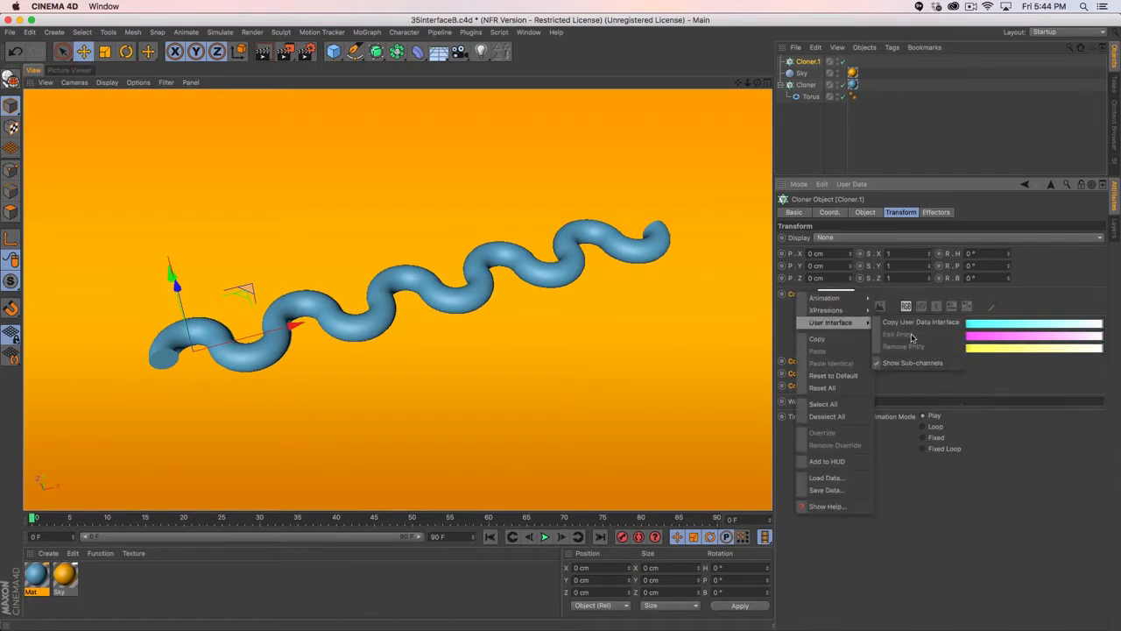
click(908, 362)
- Set the new Cloner's Weight interface to Float Slider and its Animation Mode interface to Integer
right_click(799, 368)
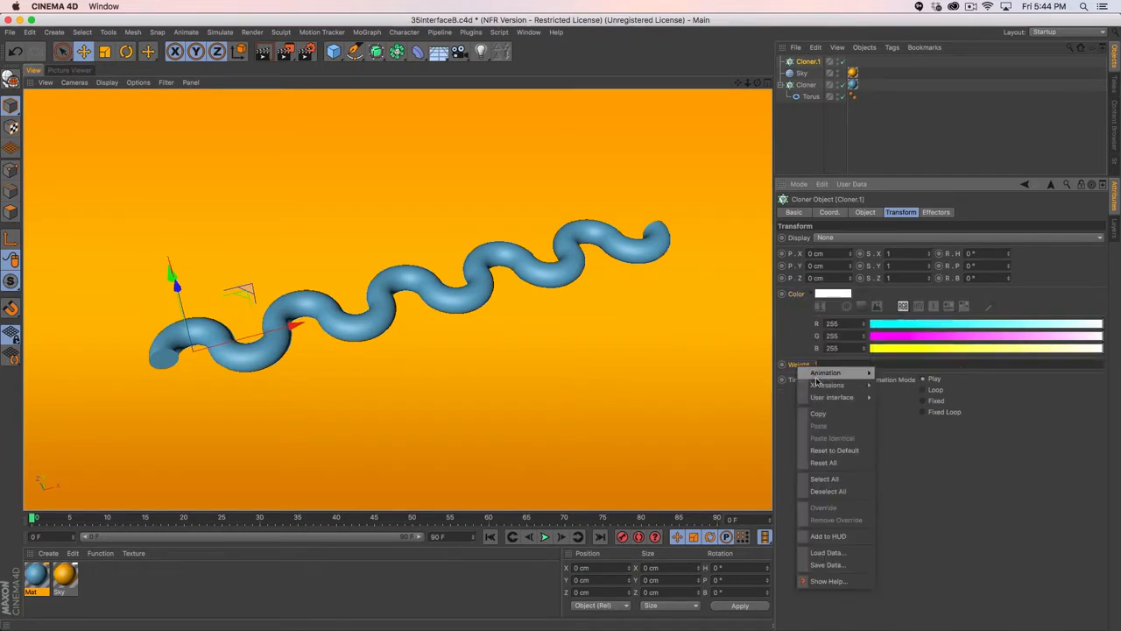
mouse_move(832, 397)
click(924, 462)
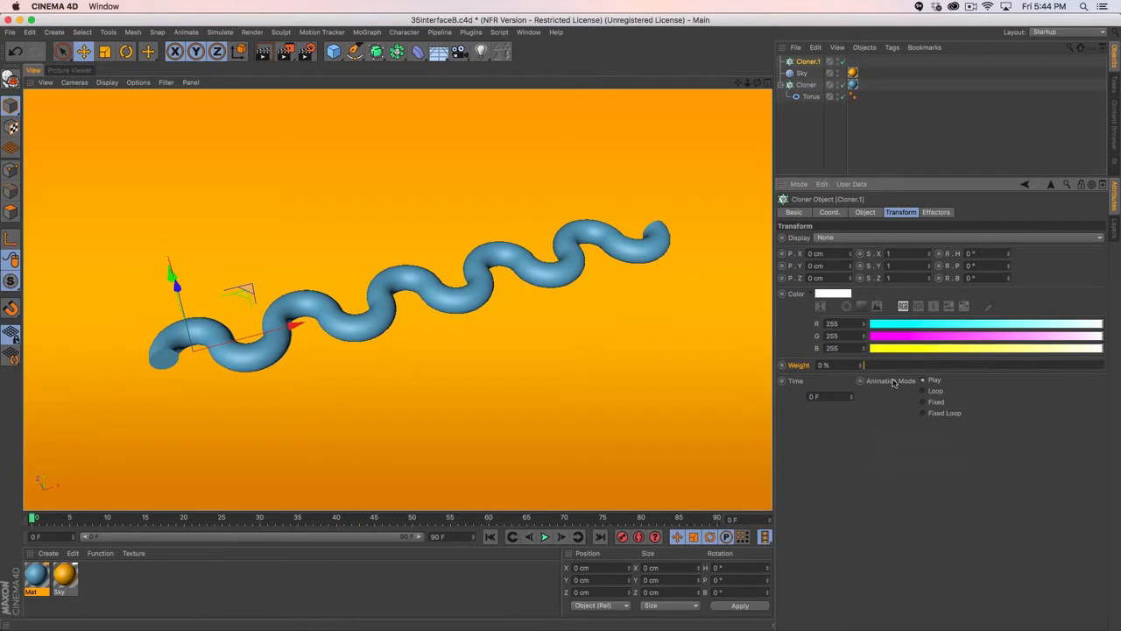
right_click(892, 380)
mouse_move(926, 410)
click(991, 499)
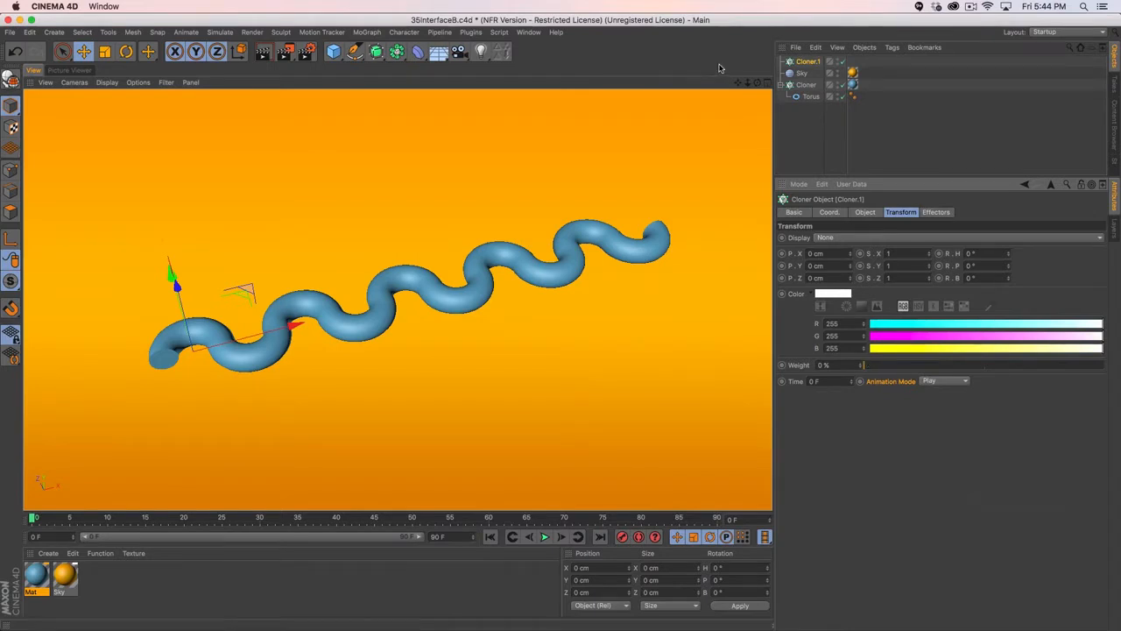
- Close 35InterfaceB.c4d without saving and close 37ConnectObject1A.c4d, leaving 37ConnectObject1B.c4d active
key(super+w)
click(536, 220)
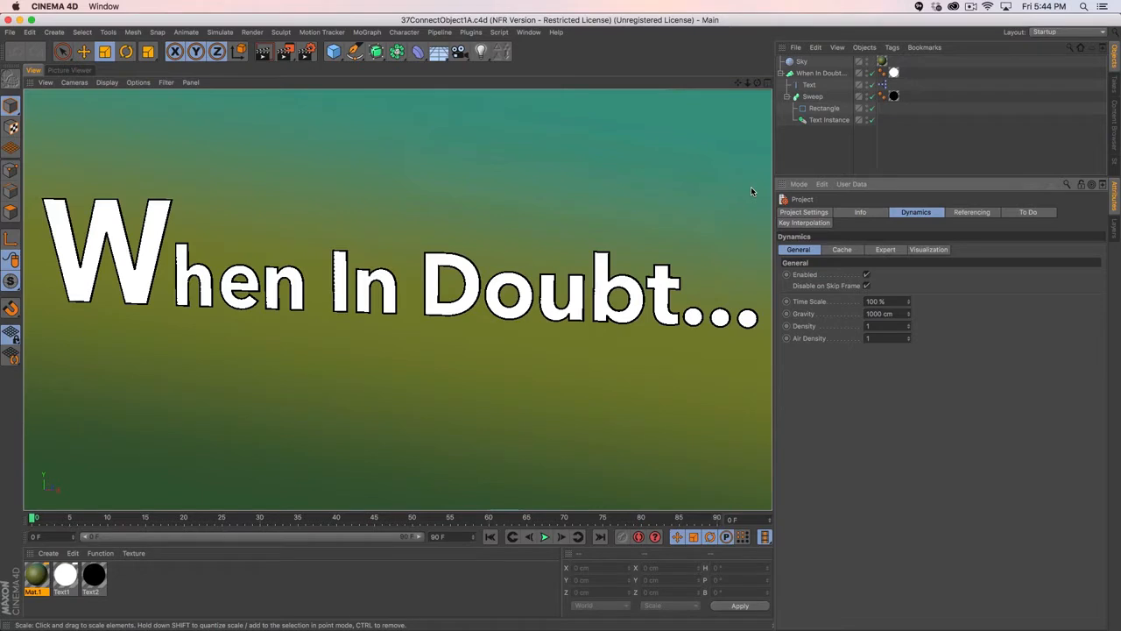
key(super+w)
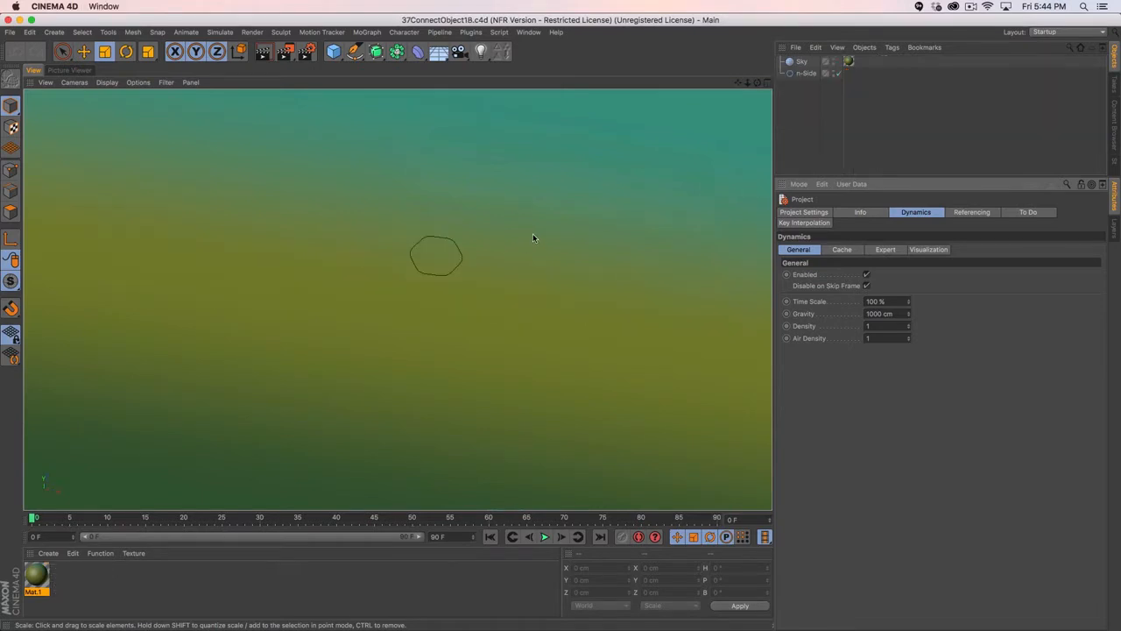
click(396, 51)
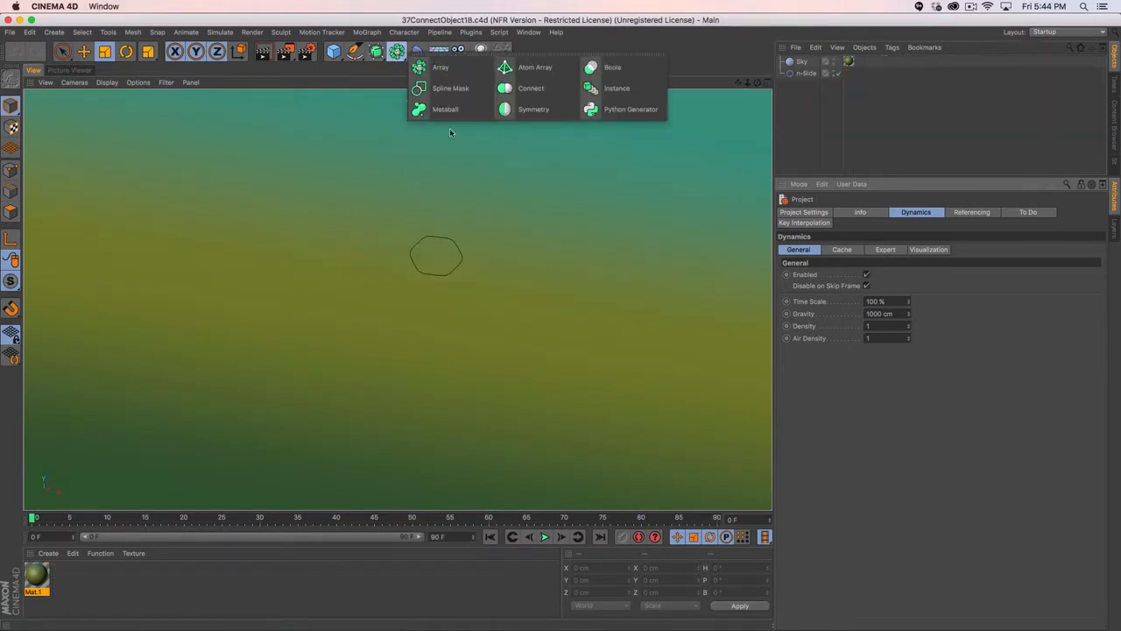
click(526, 89)
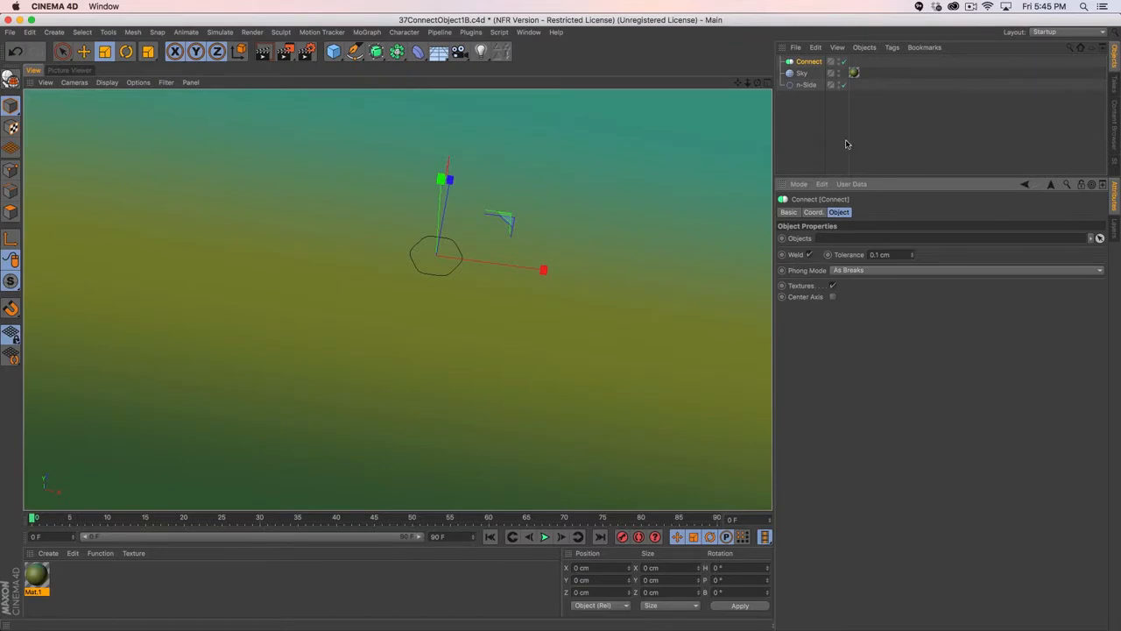
click(797, 61)
key(Delete)
- Add a MoGraph Cloner and make the n-Side spline its child
click(801, 72)
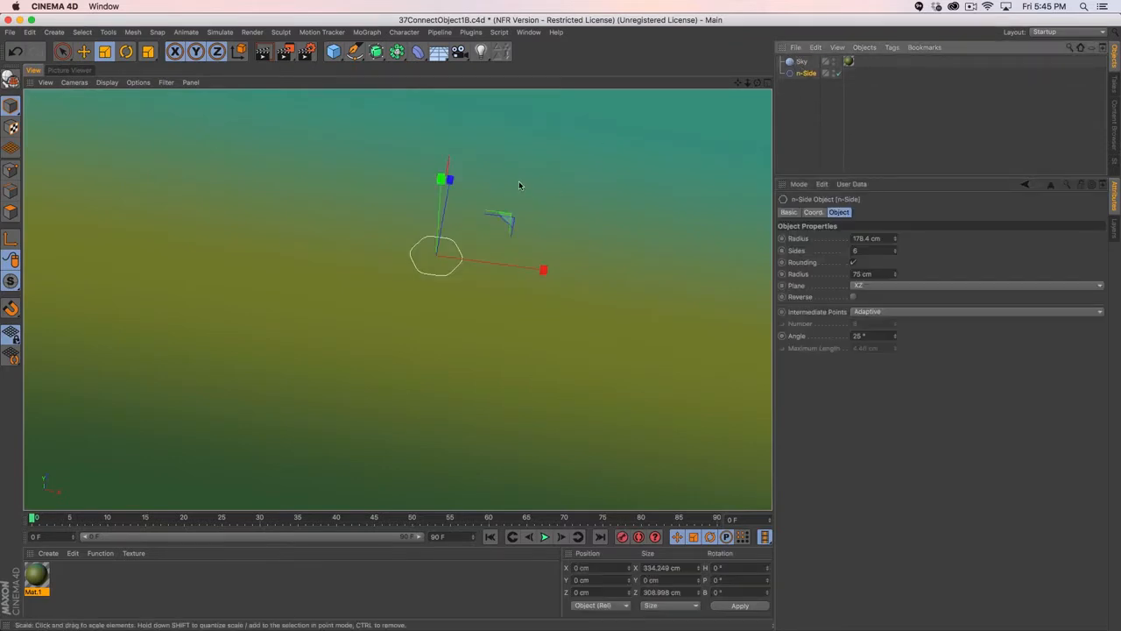
mouse_move(437, 269)
alt+mouse_down()
mouse_move(398, 297)
mouse_move(417, 262)
alt+mouse_up()
alt+middle_drag(457, 261, 423, 247)
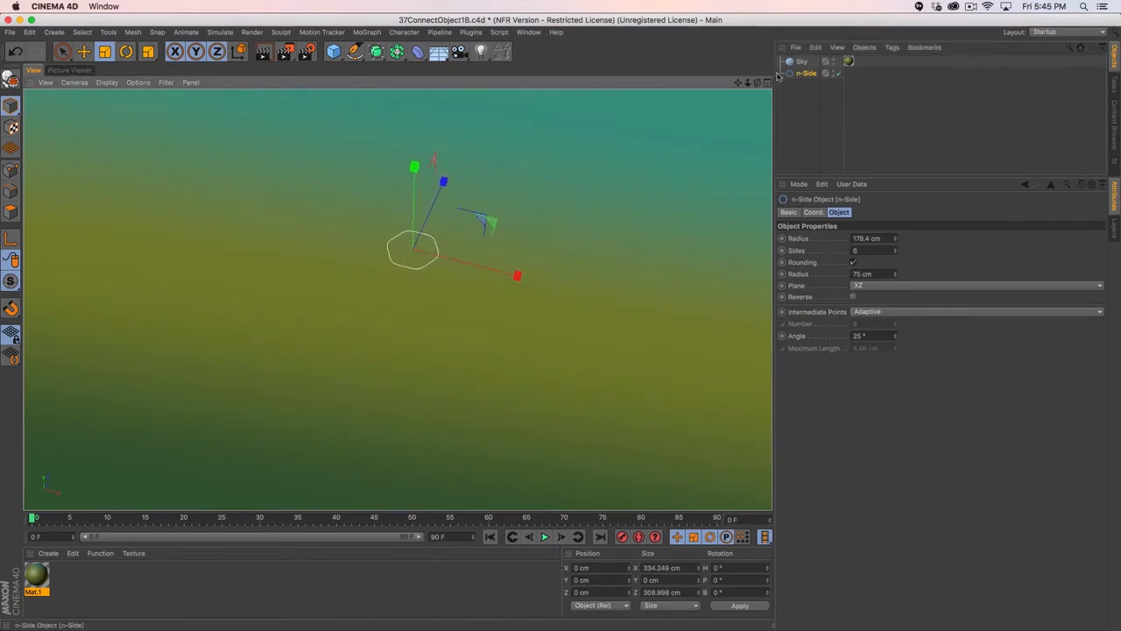
click(366, 31)
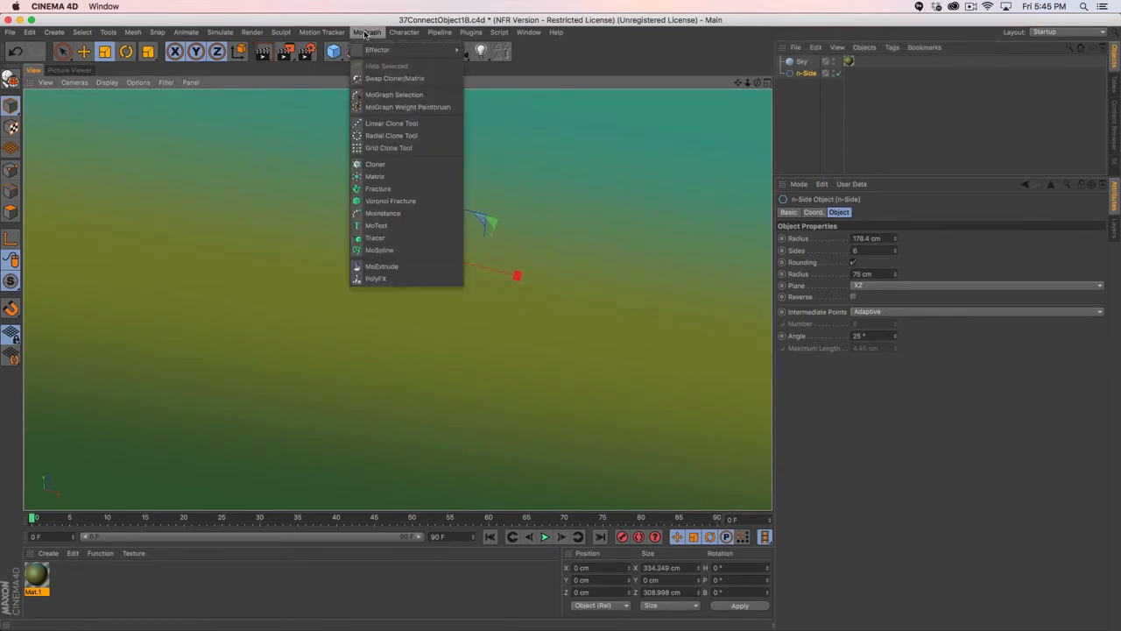
click(385, 165)
drag(804, 84, 804, 62)
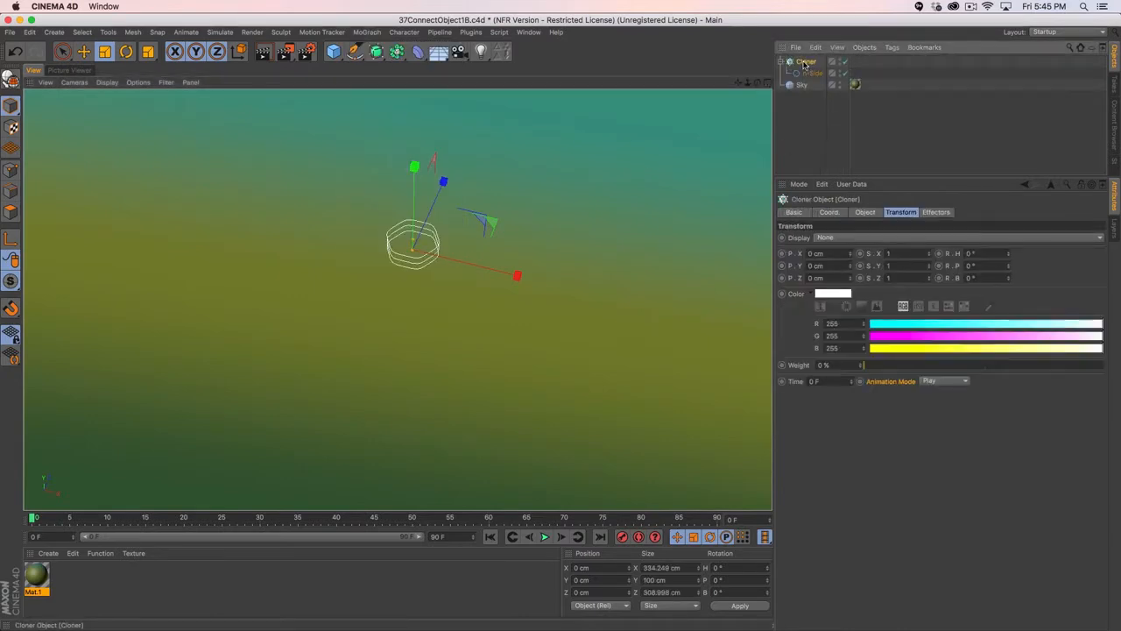
- Set the Cloner's mode to Honeycomb Array with its orientation in Y (XZ)
click(865, 212)
click(847, 237)
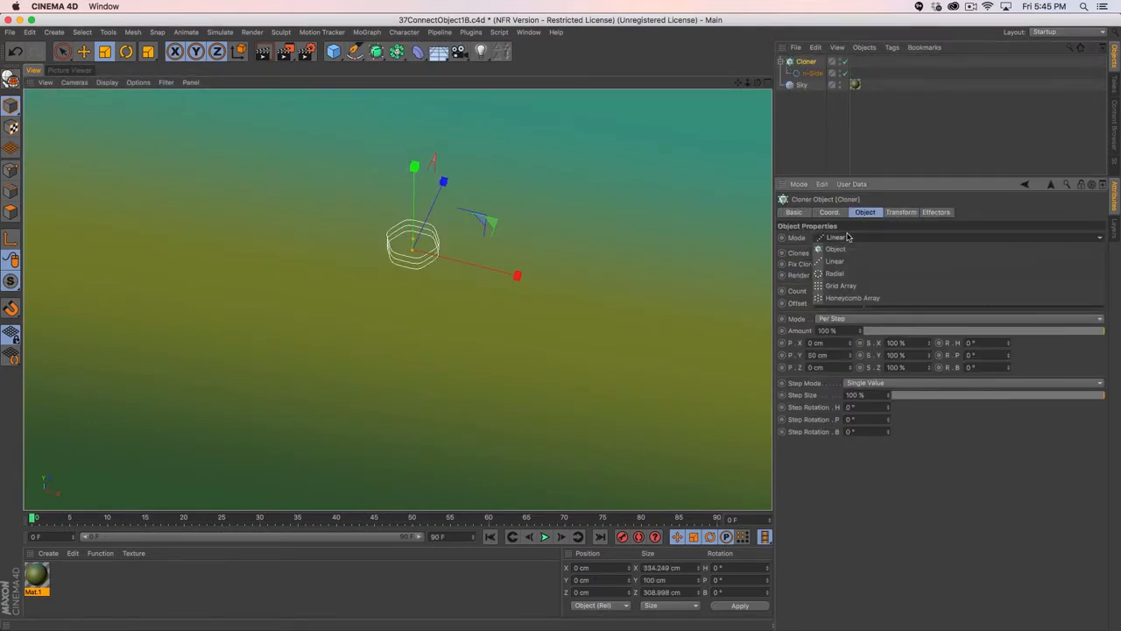
click(863, 299)
click(841, 290)
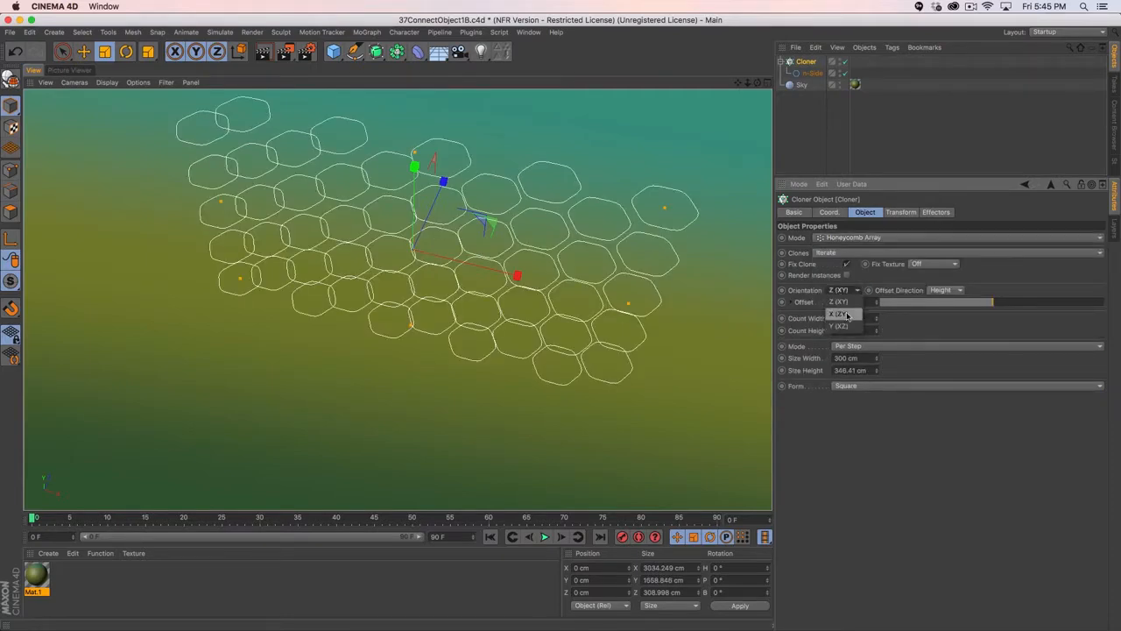
click(846, 322)
alt+drag(491, 298, 440, 310)
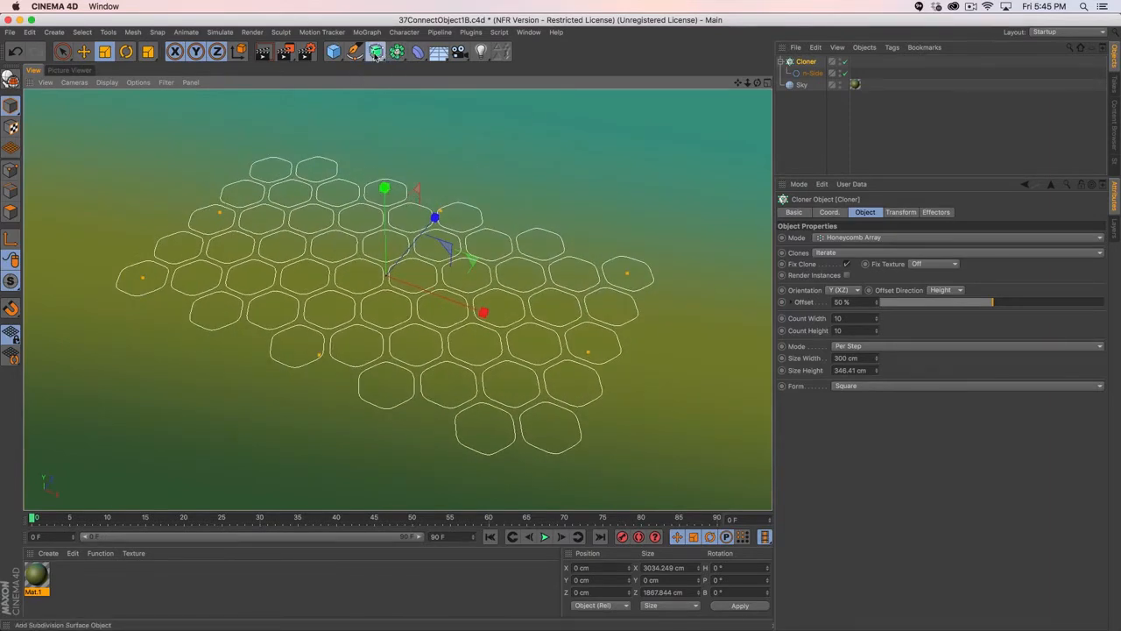
- Try to extrude the cloned splines by nesting the Cloner in an Extrude generator, and remove that generator again
drag(377, 53, 525, 70)
drag(806, 72, 808, 61)
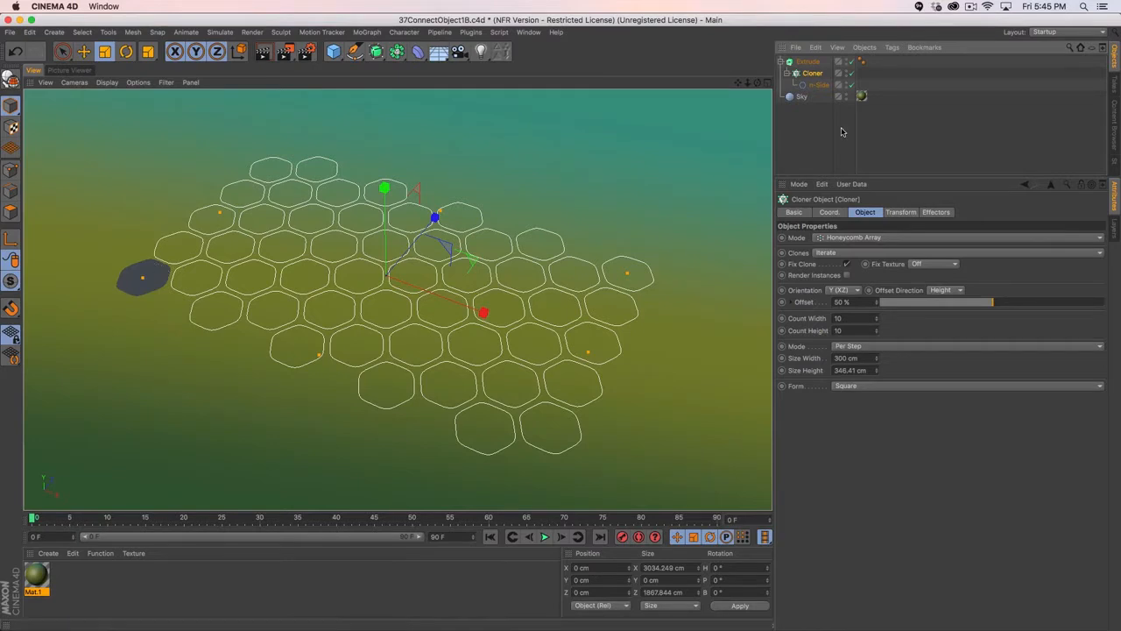
drag(812, 73, 805, 58)
click(804, 84)
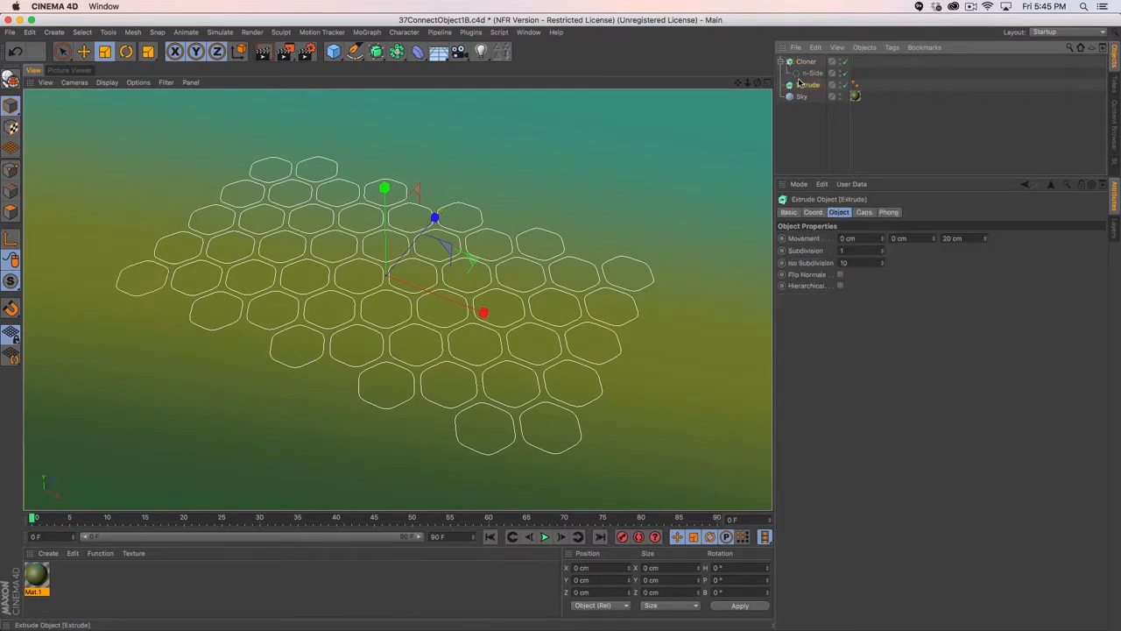
key(Delete)
- Add a Loft generator and make the Cloner its child
click(376, 51)
click(514, 67)
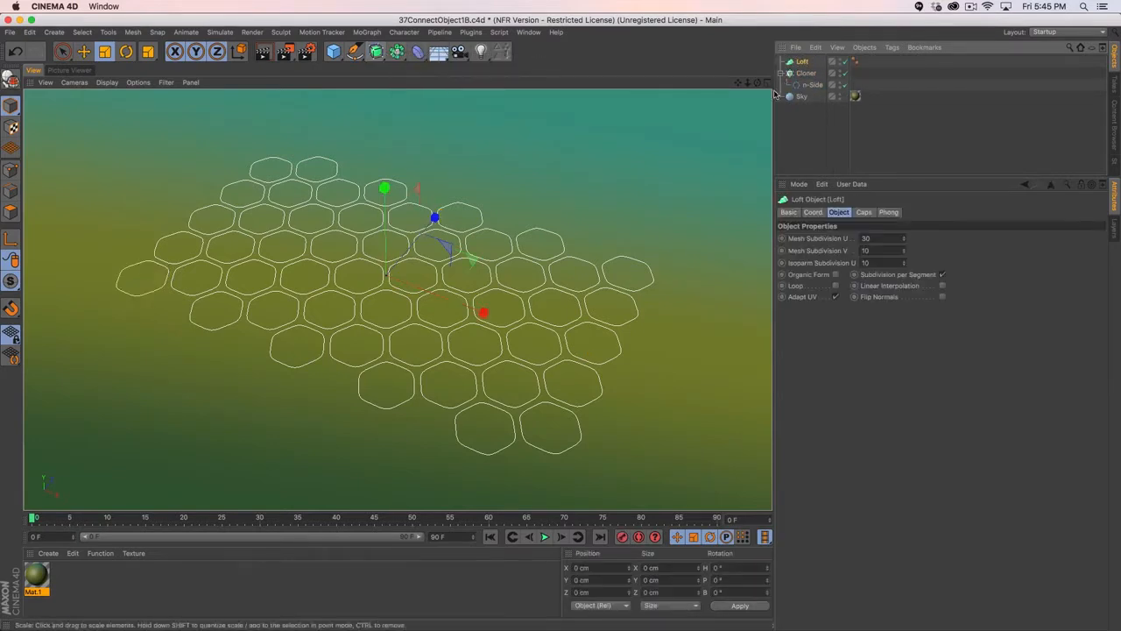
drag(806, 72, 804, 63)
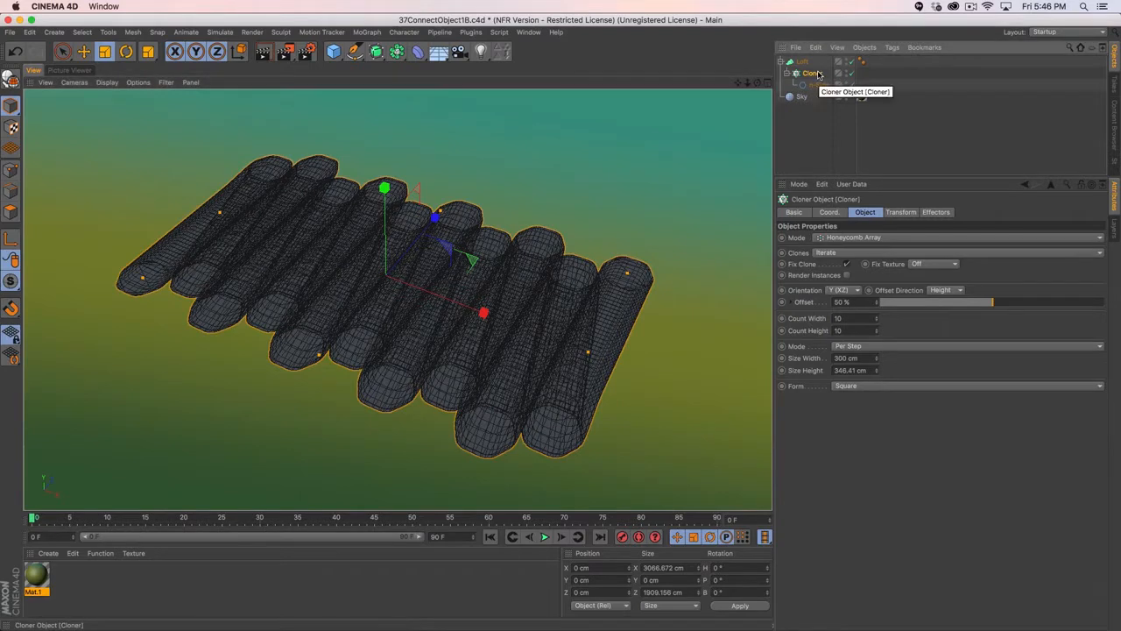
- Try making the Cloner inside the Loft editable and undo the conversion
key(c)
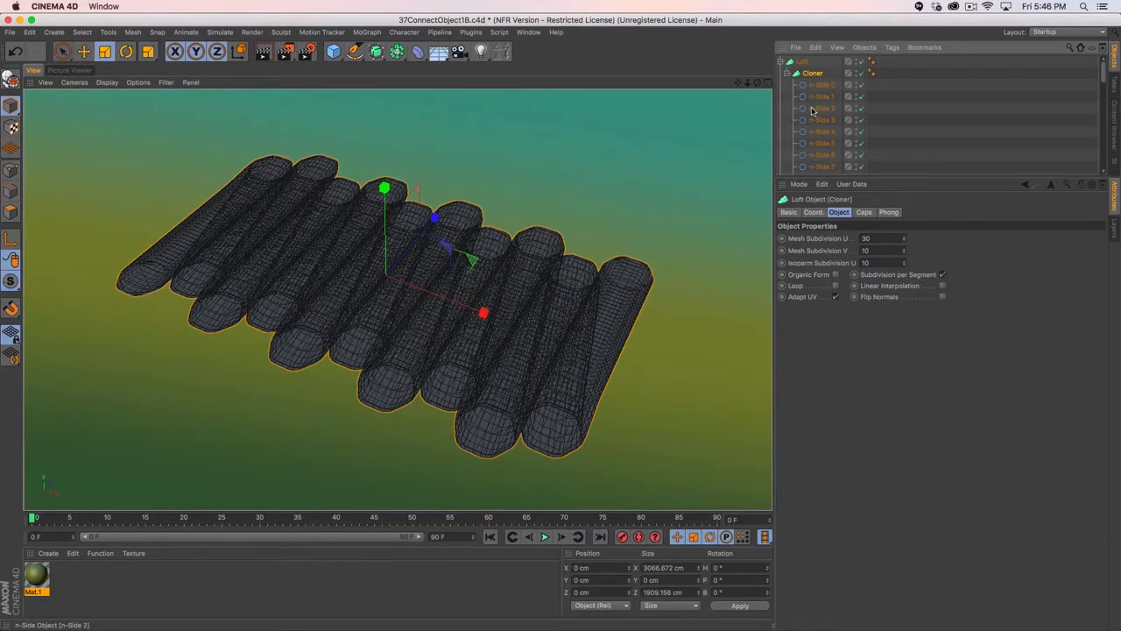
key(super+z)
- Add a Connect object inside the Loft as the parent of the Cloner
click(811, 82)
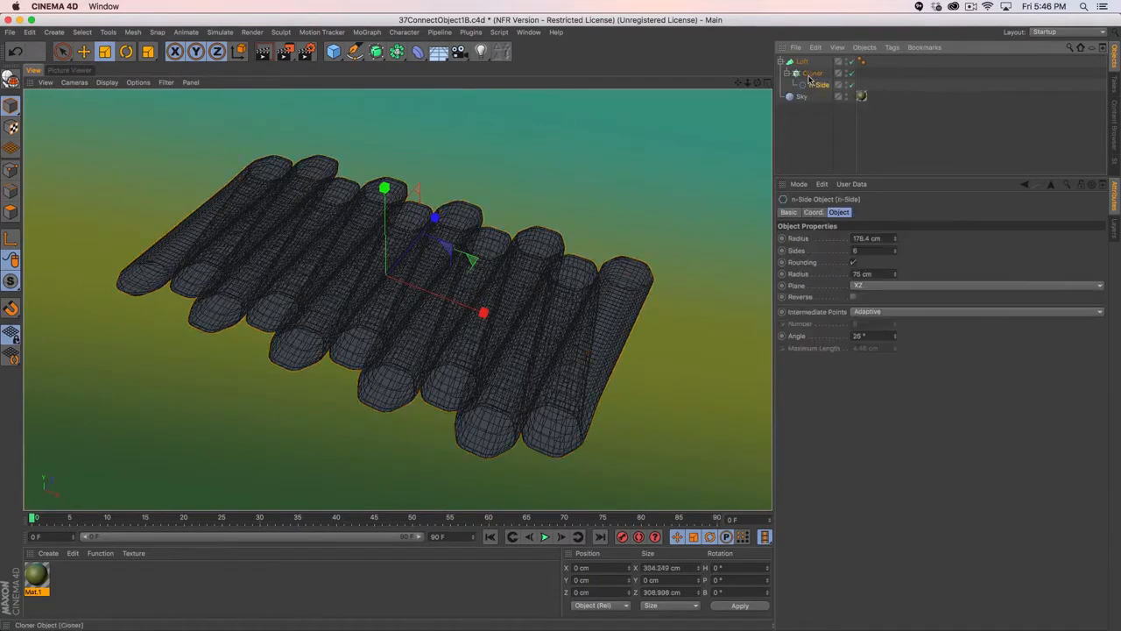
click(811, 74)
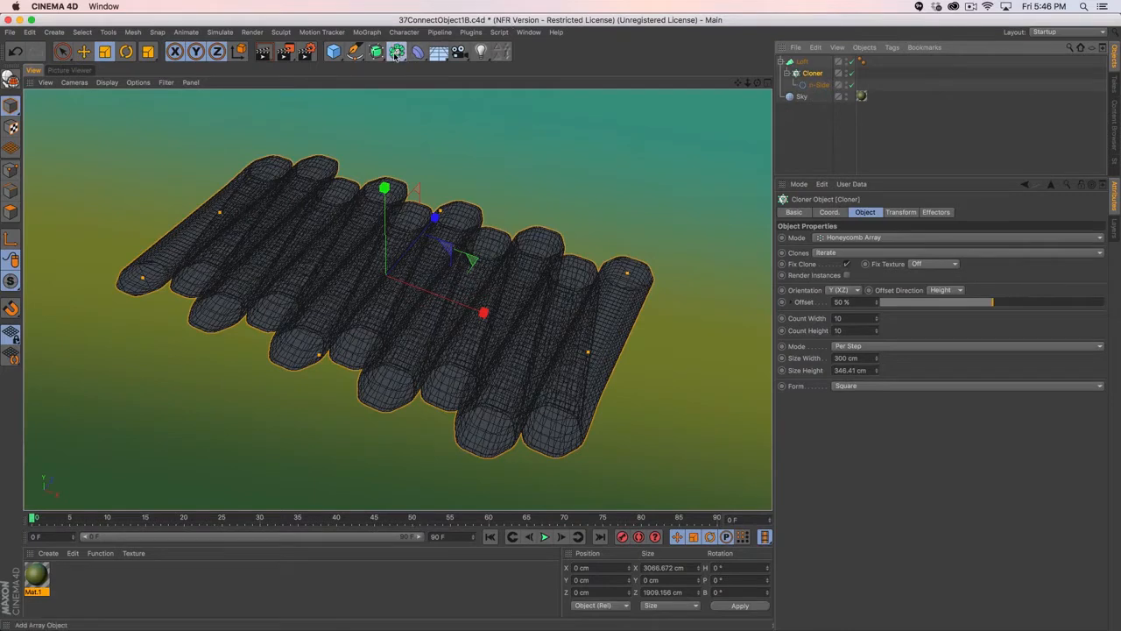
drag(397, 50, 508, 83)
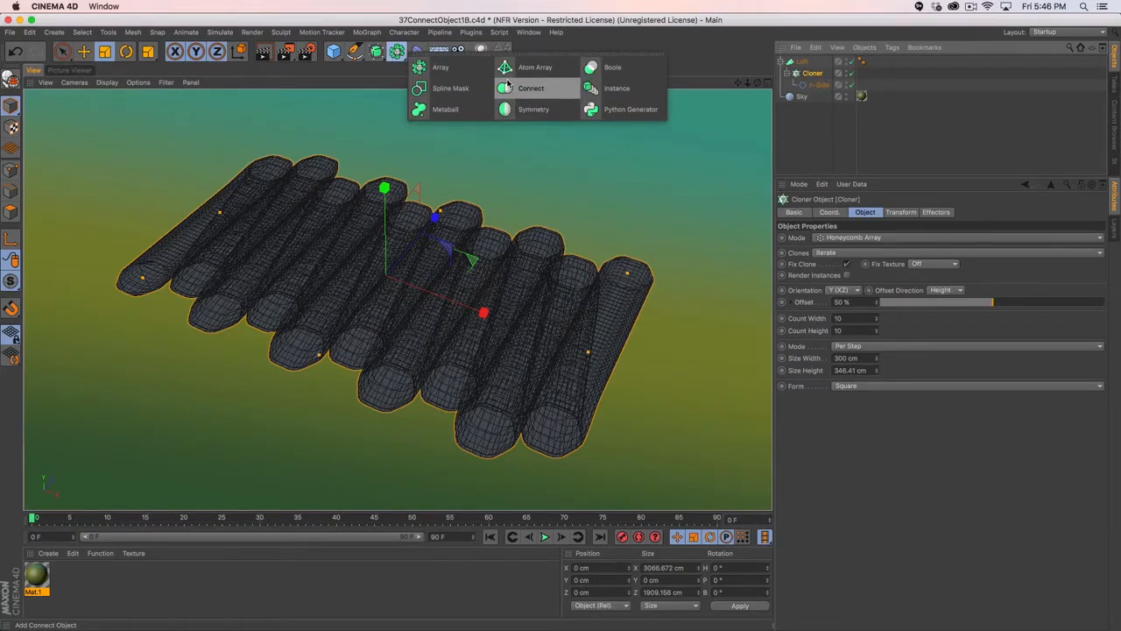
alt+drag(515, 90, 517, 90)
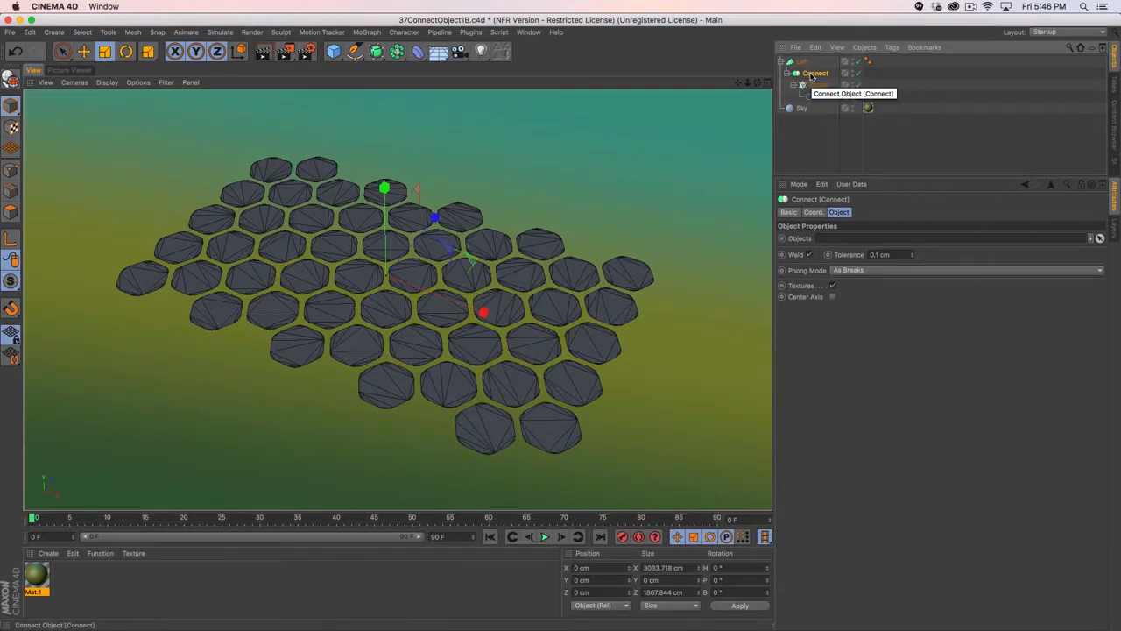
- Try making the Connect object editable and undo that conversion
key(c)
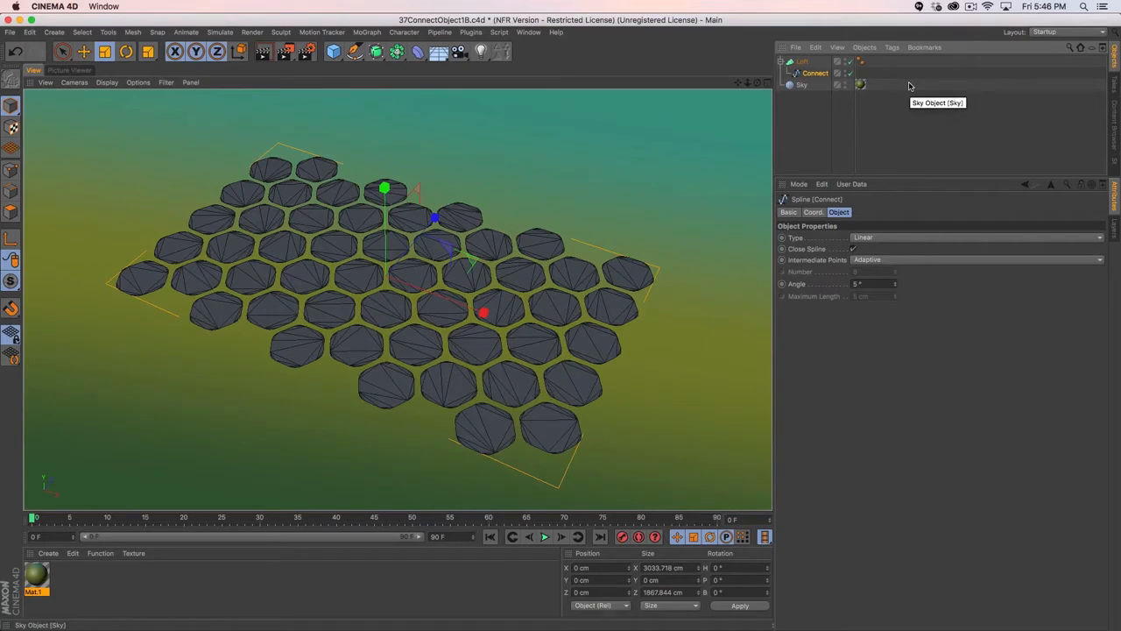
key(ctrl+z)
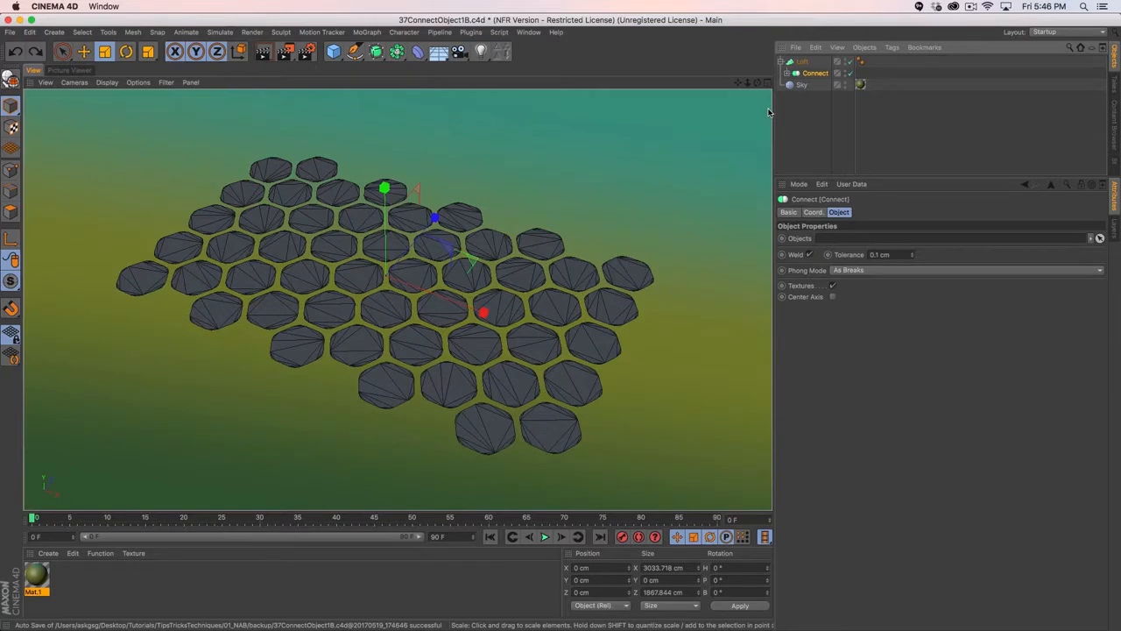
- Close the Connect object project and play the clock animation in 40TimeFalloffB.c4d with the Clock hierarchy expanded
key(super+w)
click(536, 218)
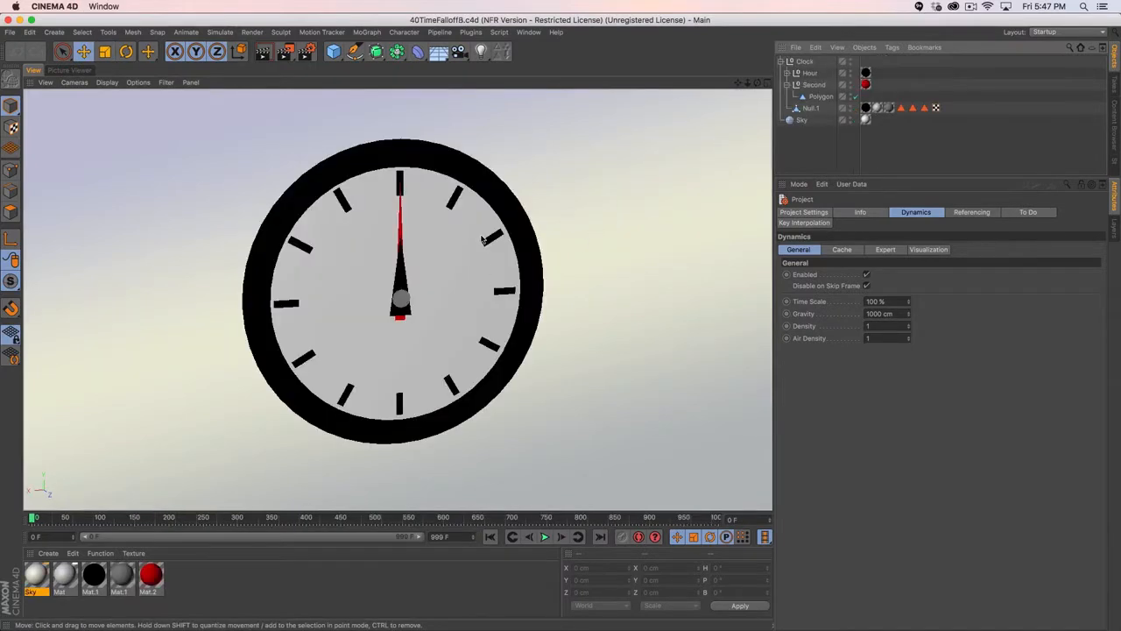
ctrl+click(781, 62)
ctrl+click(781, 62)
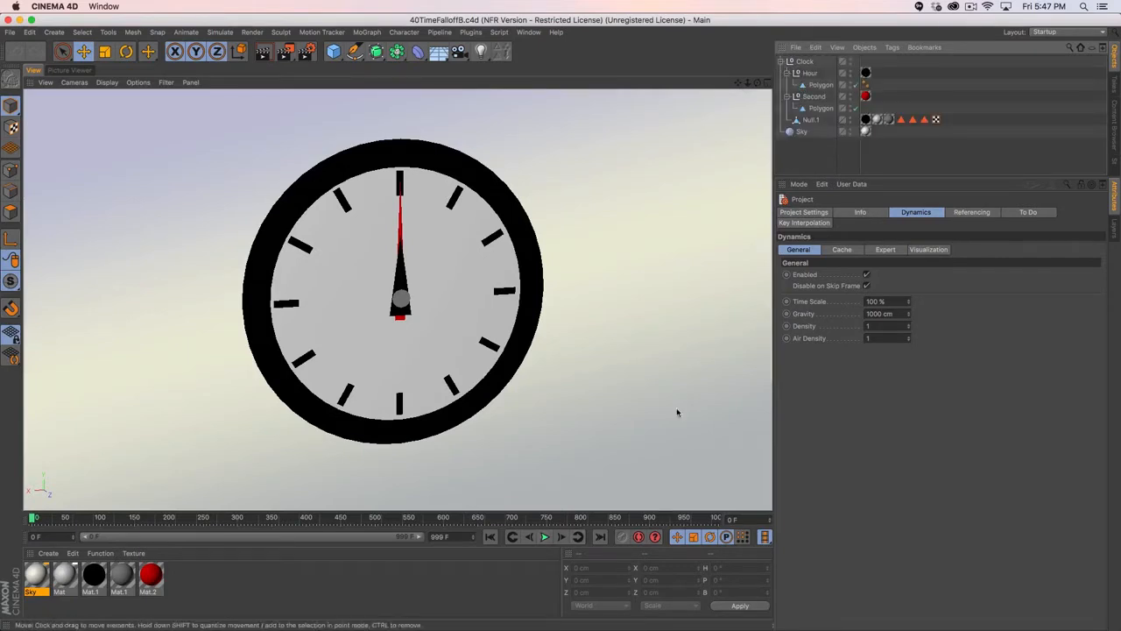
click(546, 538)
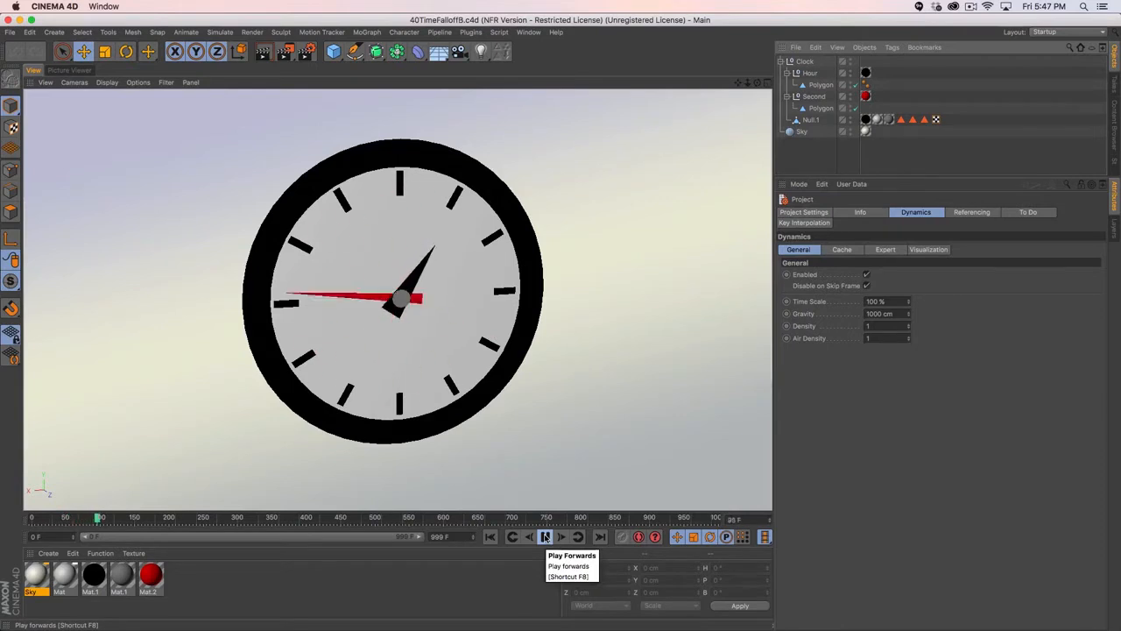
- Add a MoGraph Cloner and make the collapsed Clock null its child
click(781, 63)
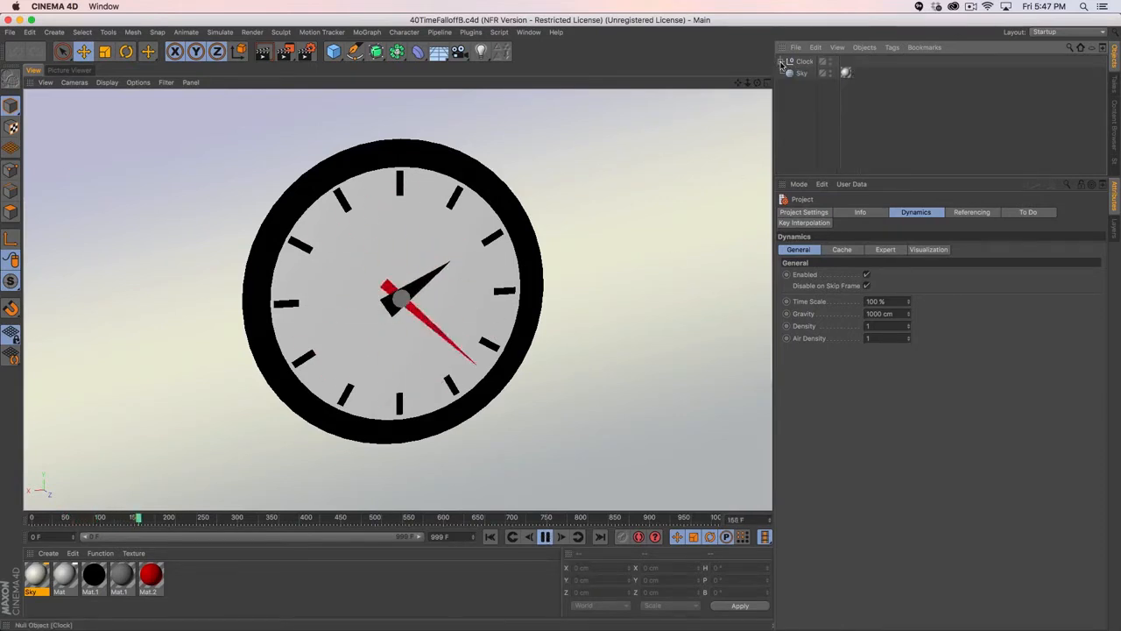
click(367, 32)
alt+click(401, 163)
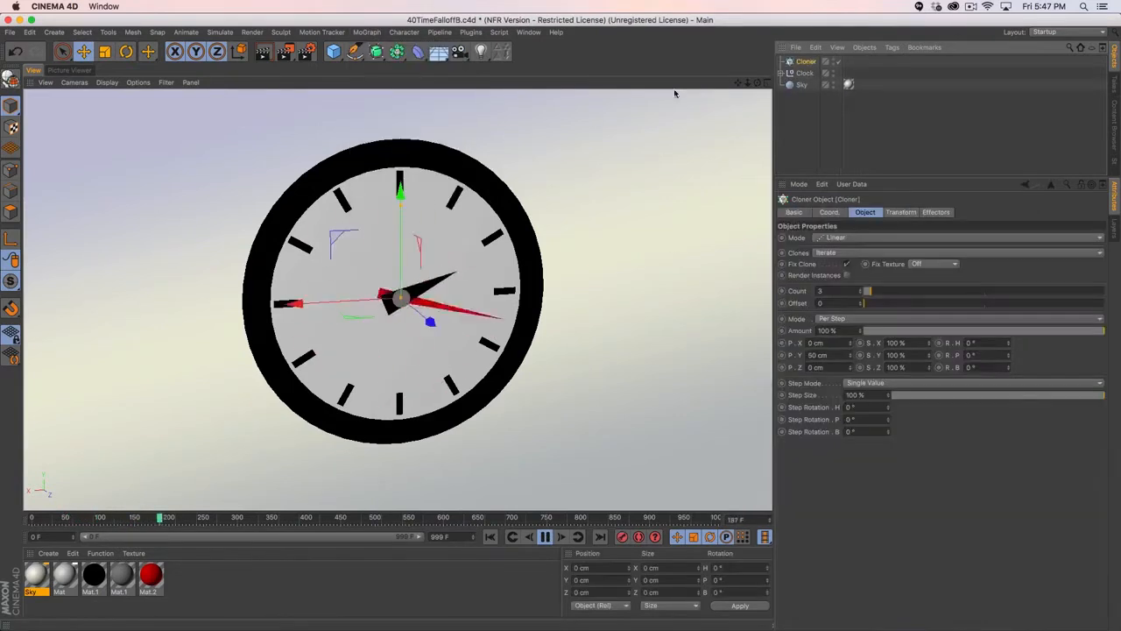
drag(793, 74, 806, 64)
click(806, 61)
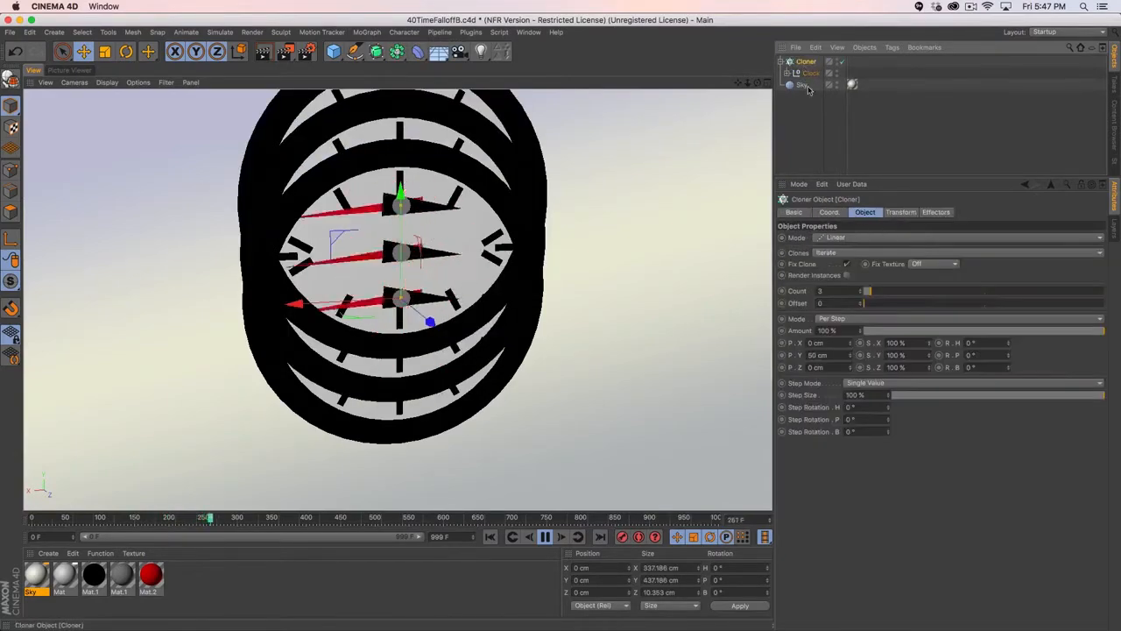
- Set the clock Cloner's mode to Honeycomb Array and stop the playback with the whole array in view
click(837, 237)
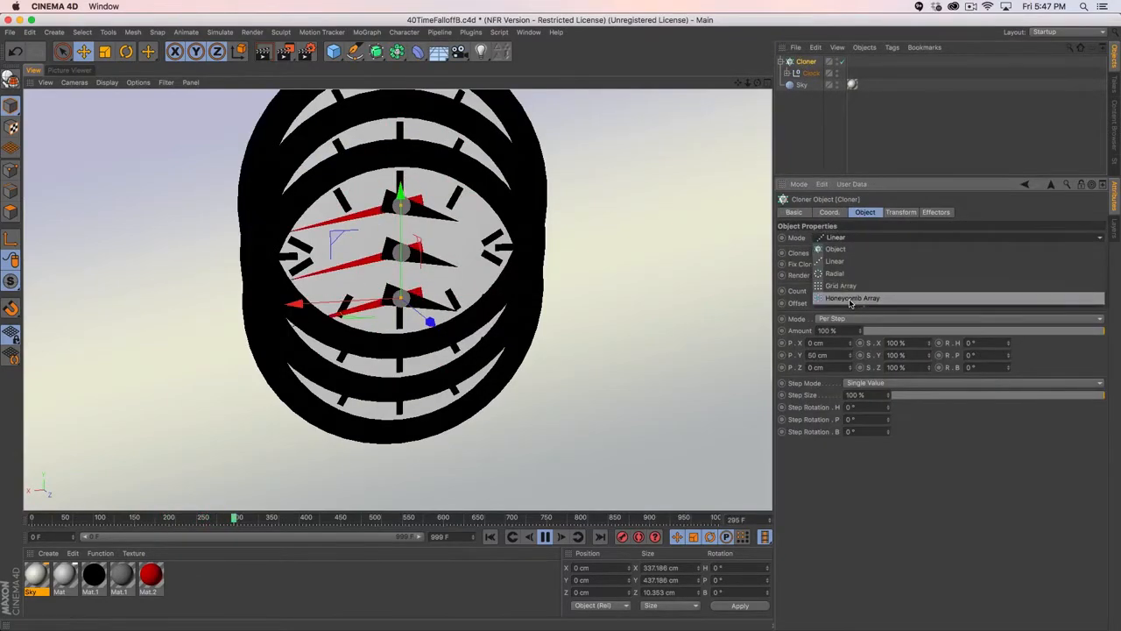
click(850, 299)
scroll(397, 298, down, 6)
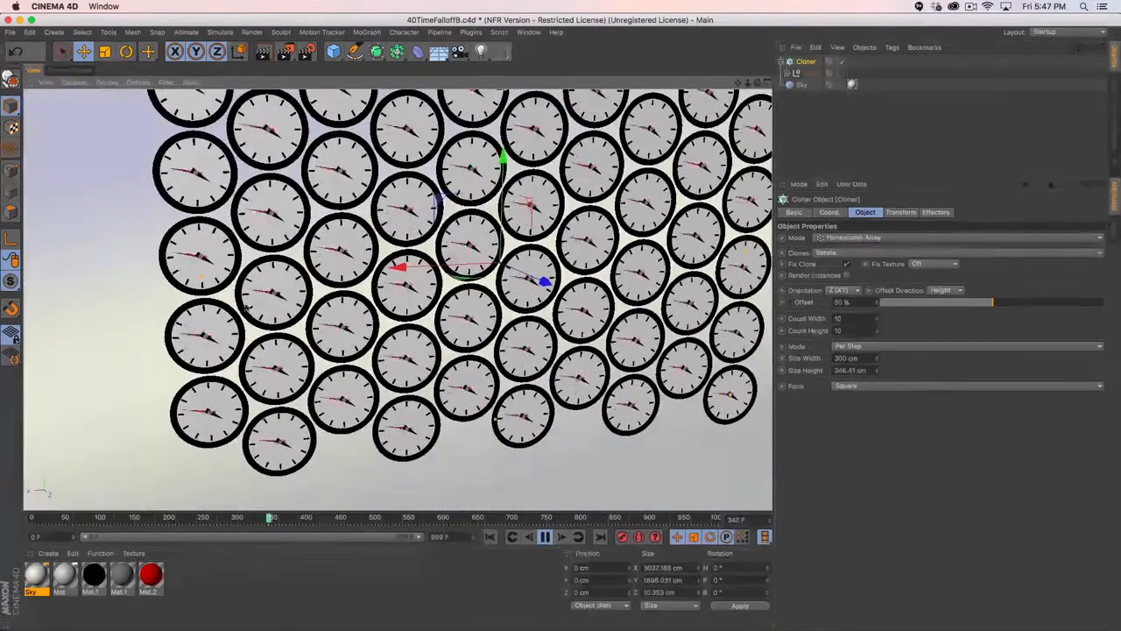
scroll(404, 385, down, 4)
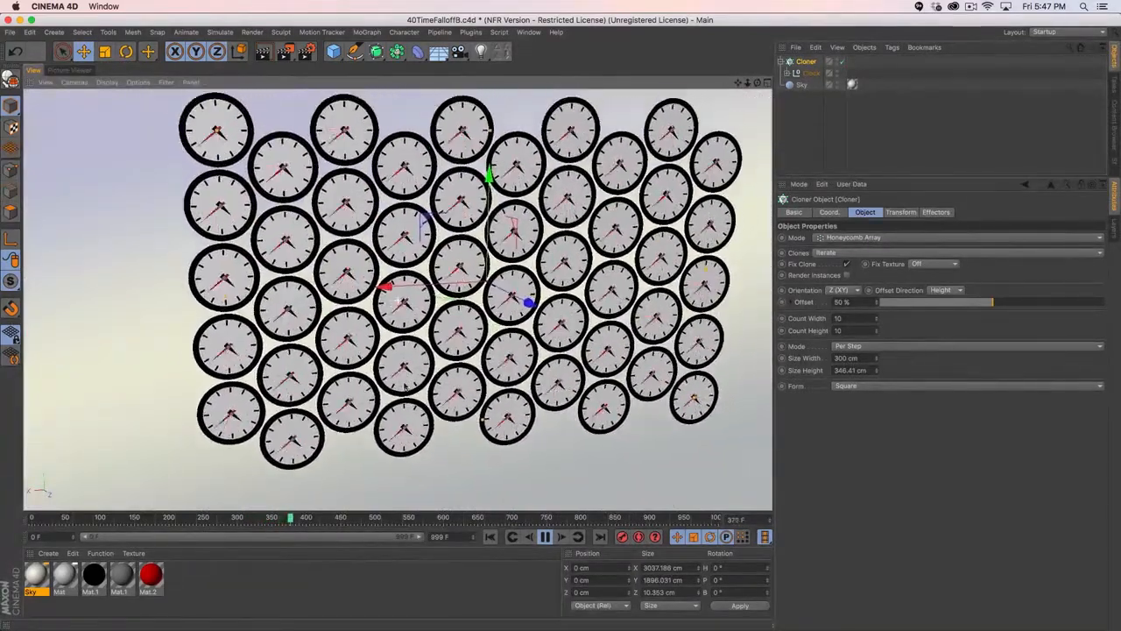
mouse_move(405, 385)
alt+middle_down()
mouse_move(391, 399)
mouse_move(401, 387)
alt+middle_up()
click(544, 537)
alt+middle_drag(569, 485, 543, 512)
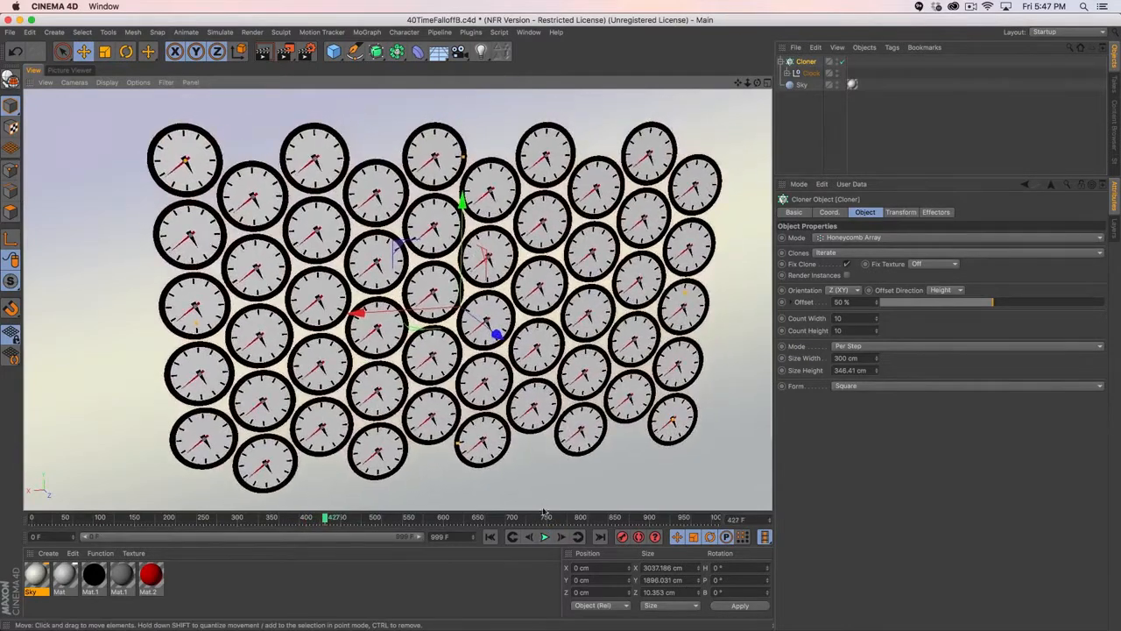
- Try a Random effector on the playing clock clones with position off and a time offset of 45 F, and delete it again
click(544, 536)
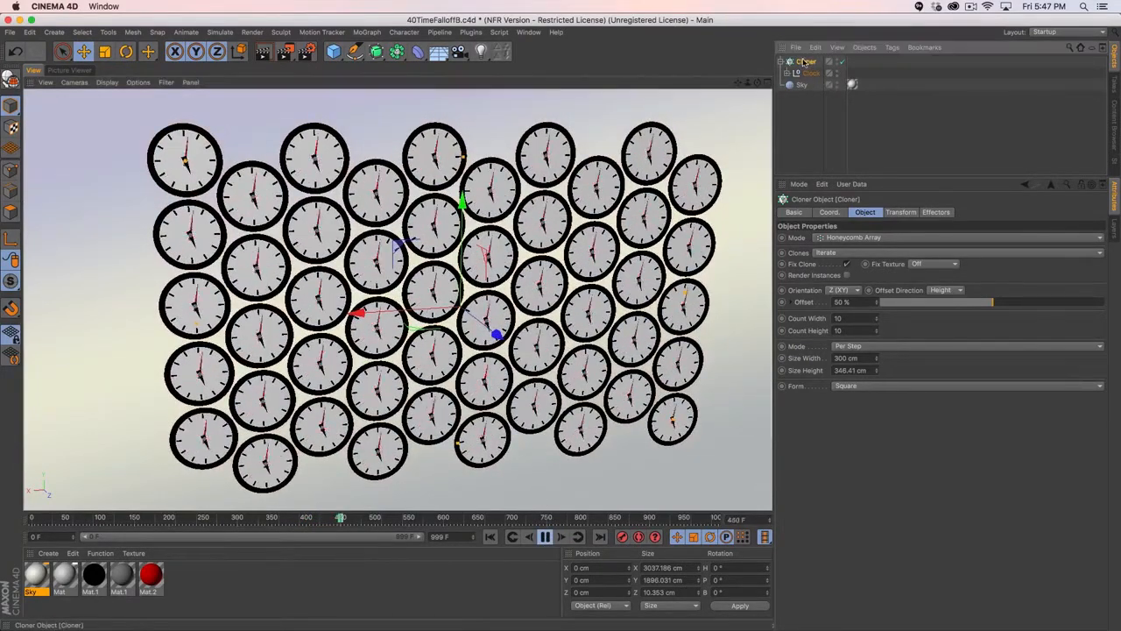
click(366, 32)
mouse_move(370, 52)
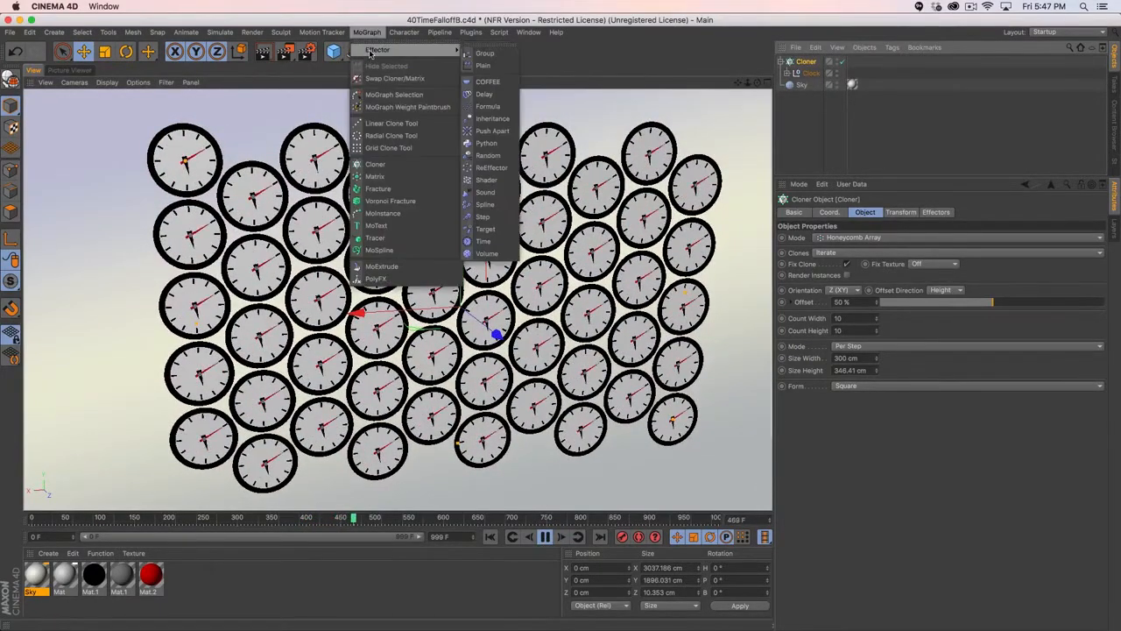
click(495, 156)
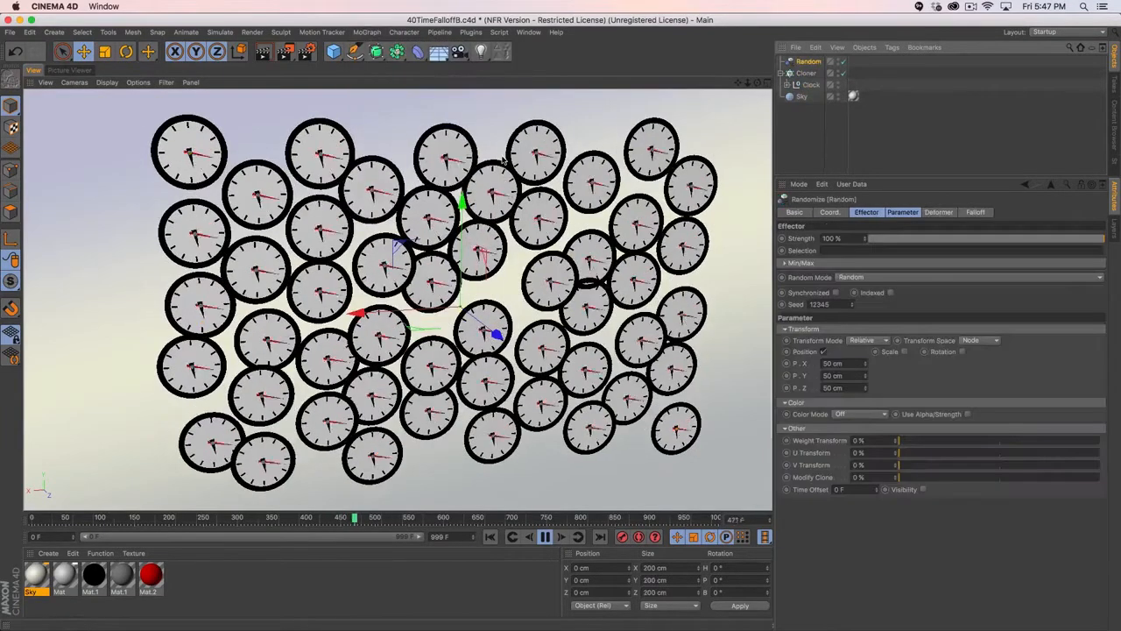
click(822, 351)
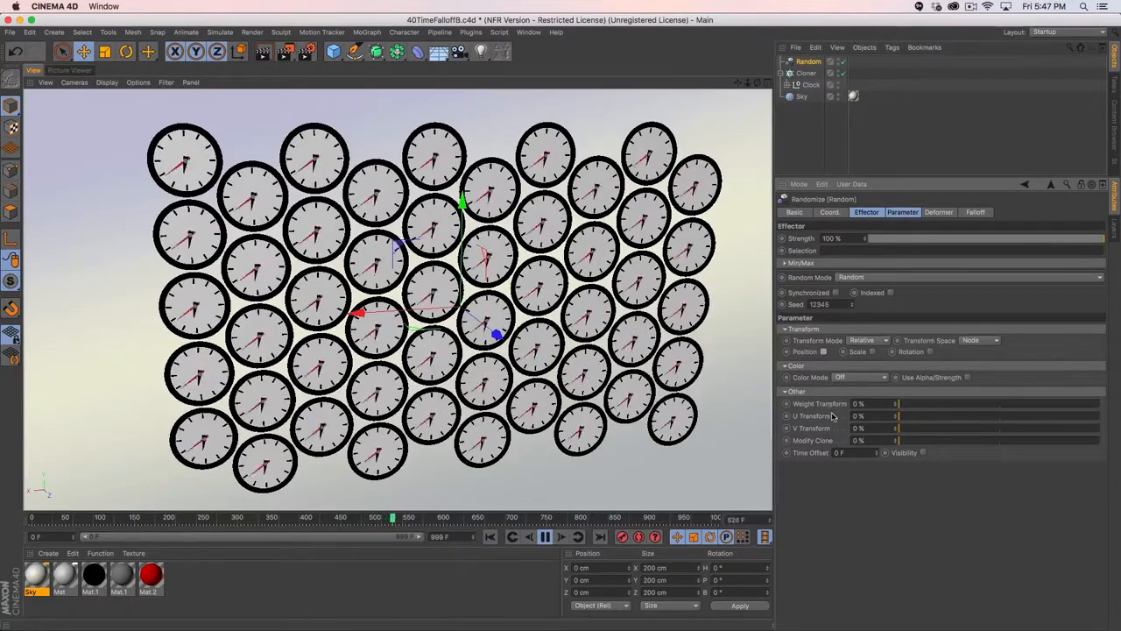
drag(877, 454, 878, 443)
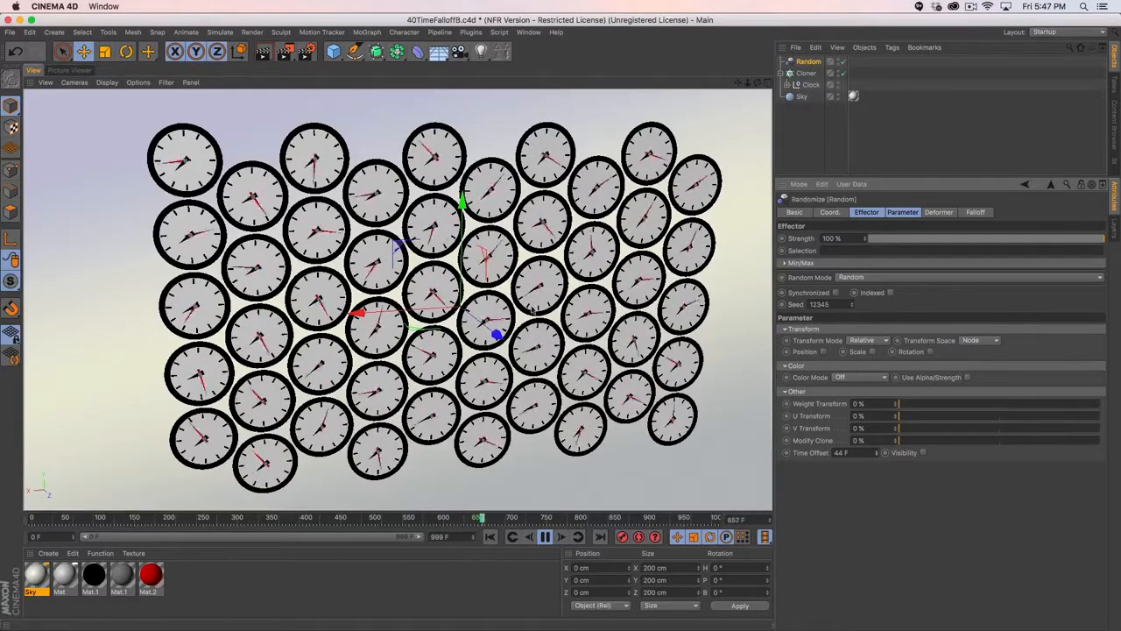
click(879, 449)
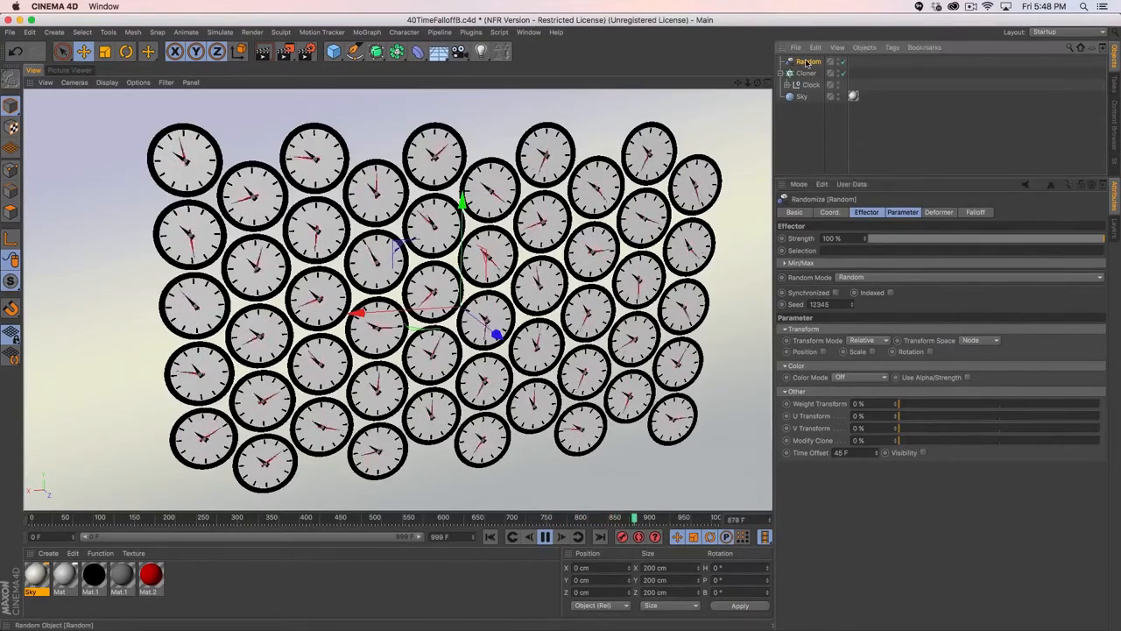
key(Delete)
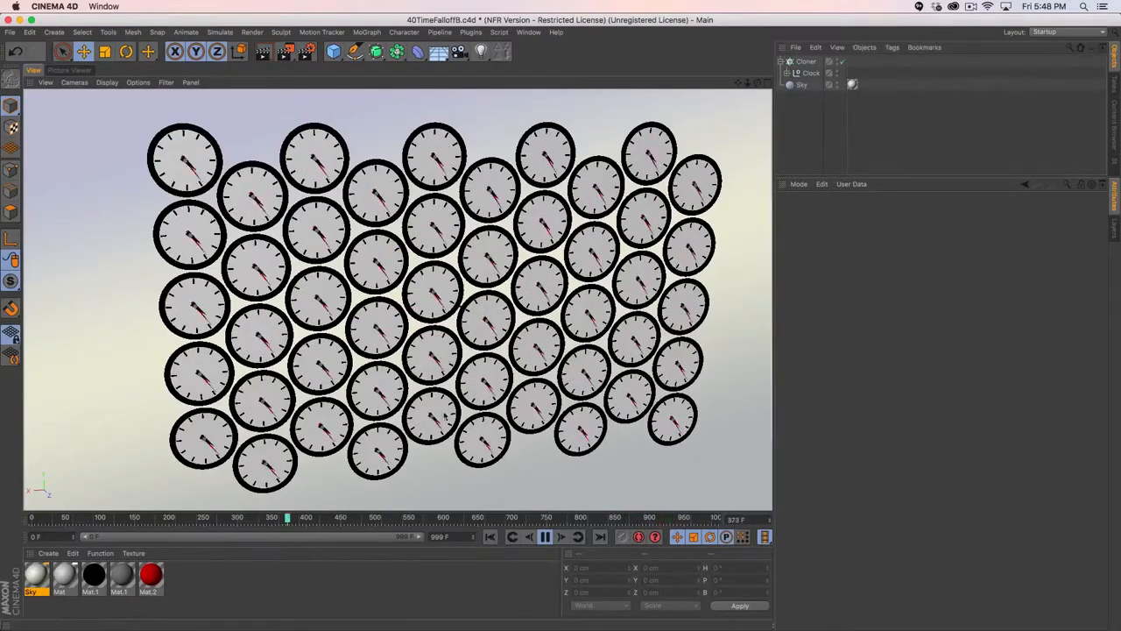
- Set the Cloner's transform Animation Mode to Fixed and test the playback of the clock clones
click(806, 61)
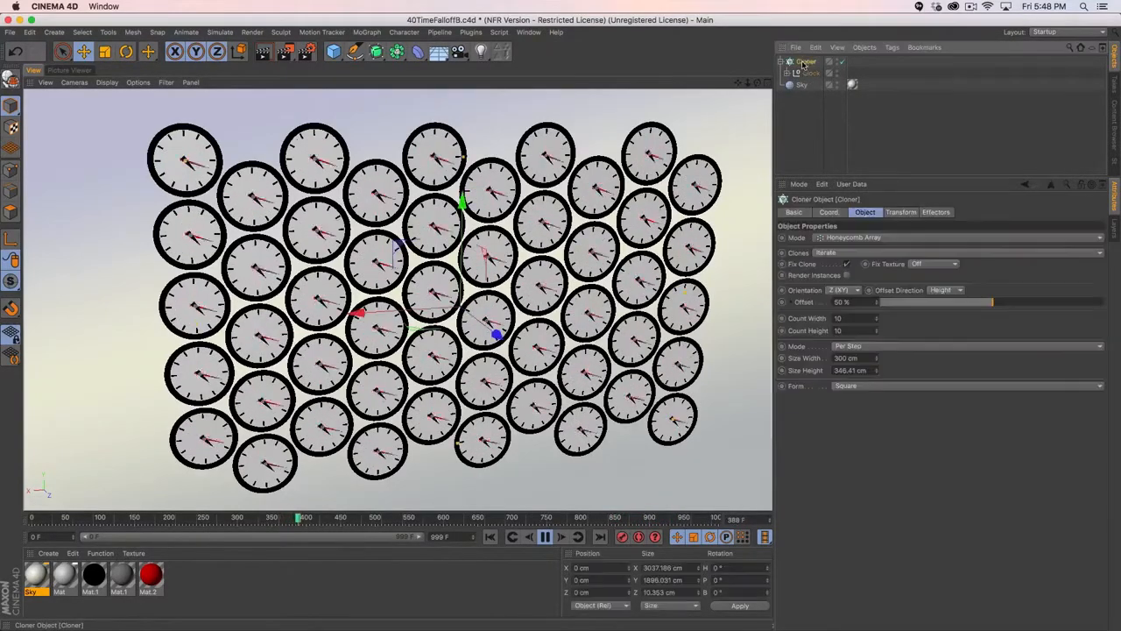
click(899, 215)
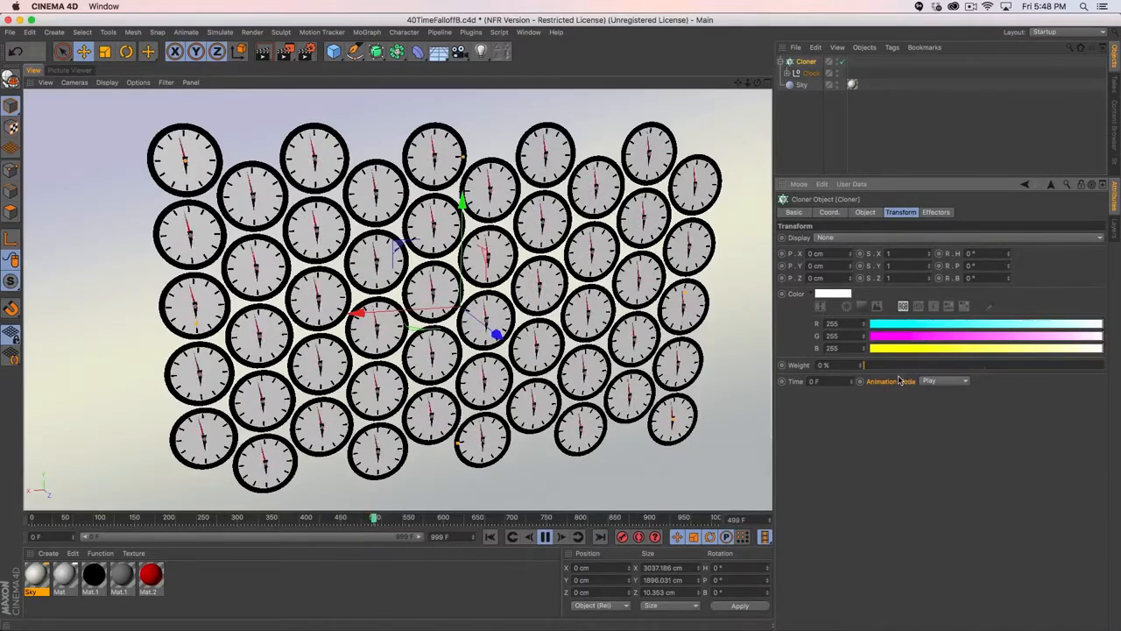
click(929, 381)
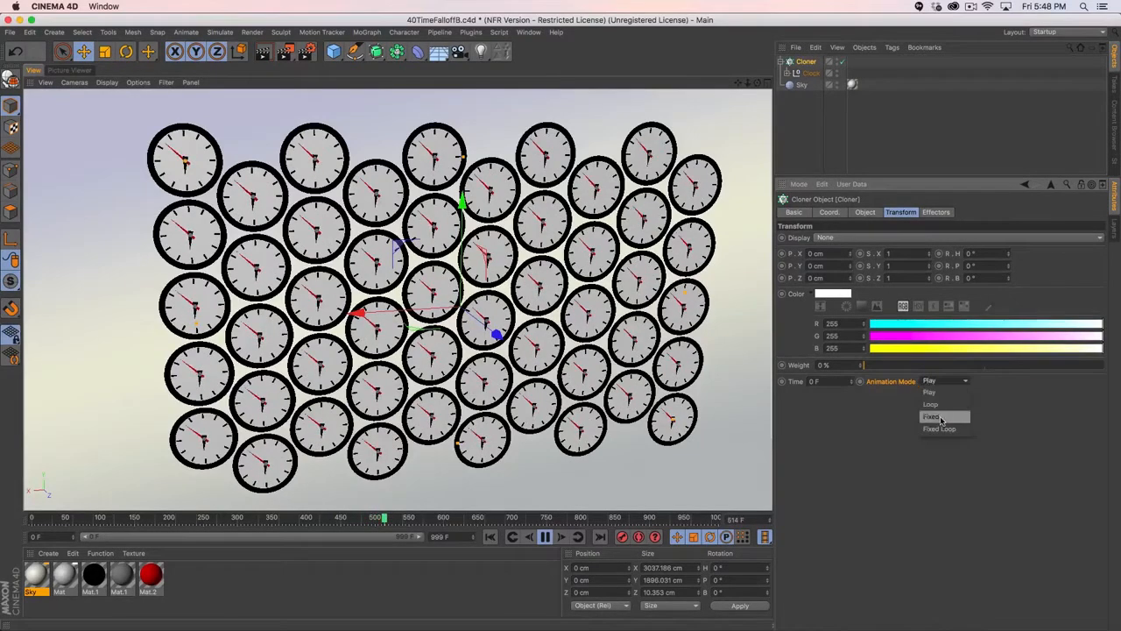
click(942, 419)
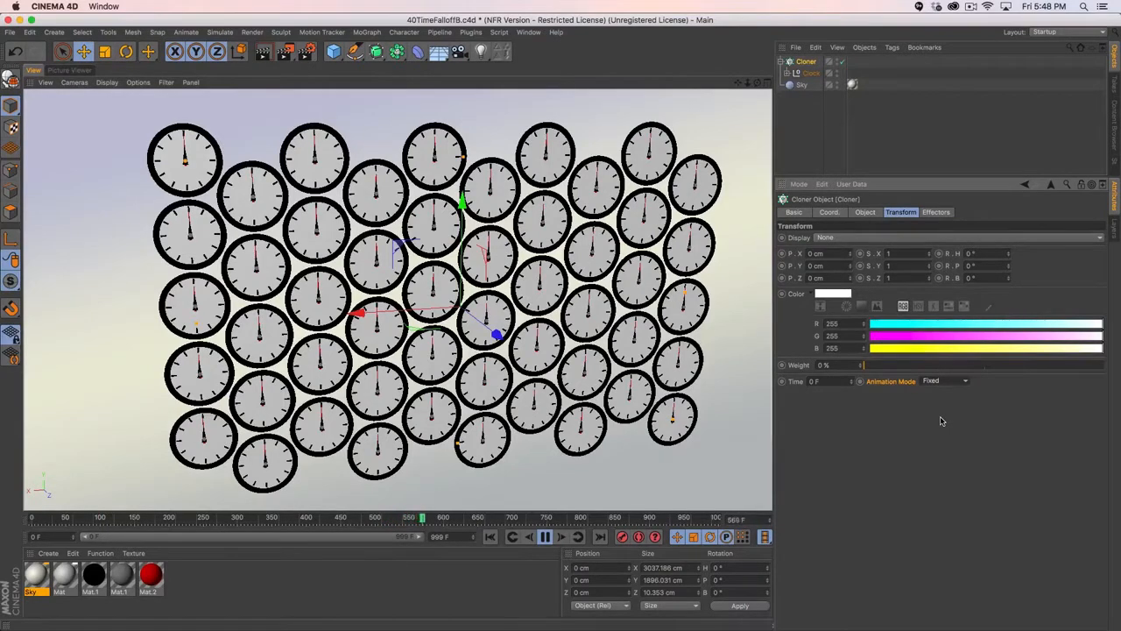
click(545, 537)
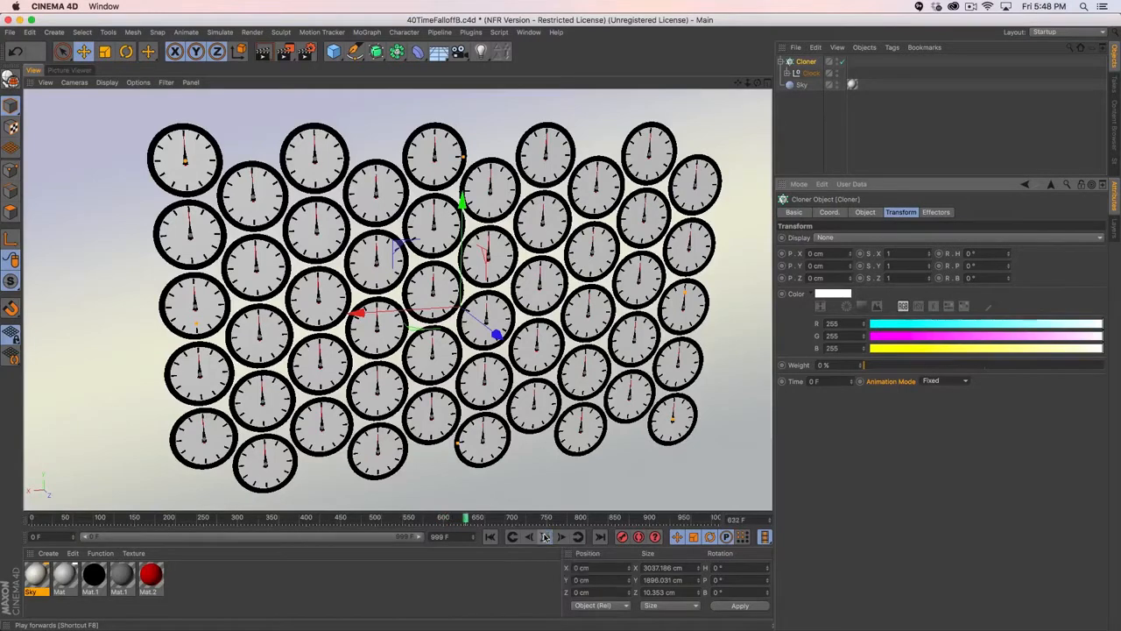
click(545, 537)
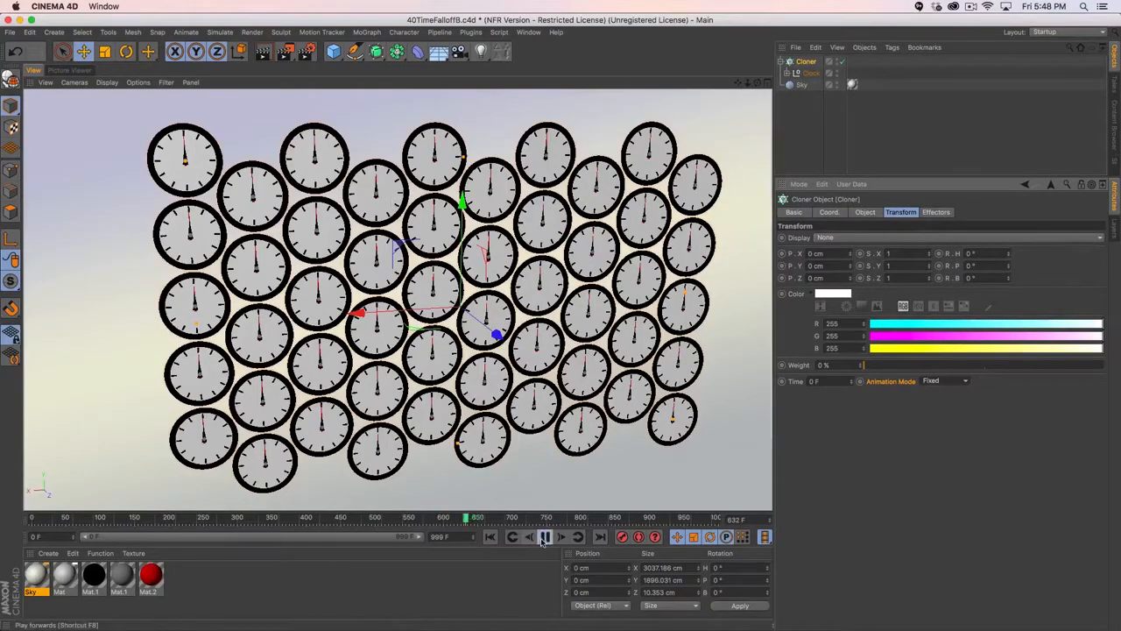
click(545, 537)
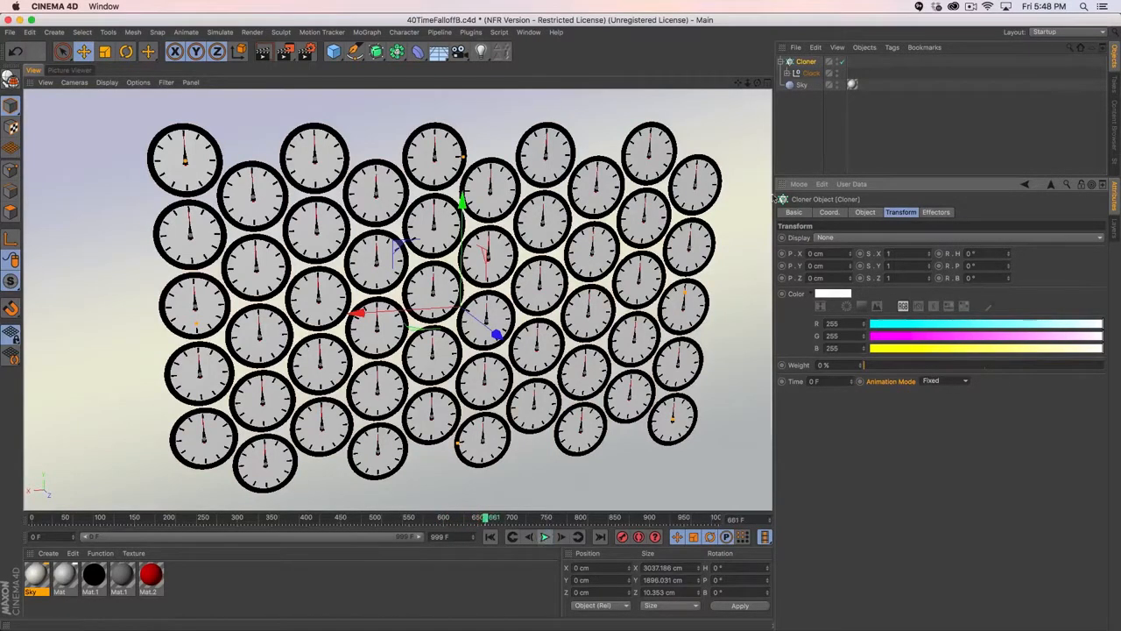
- Add a Plain effector to the Cloner and turn off its position transform
click(370, 32)
mouse_move(420, 50)
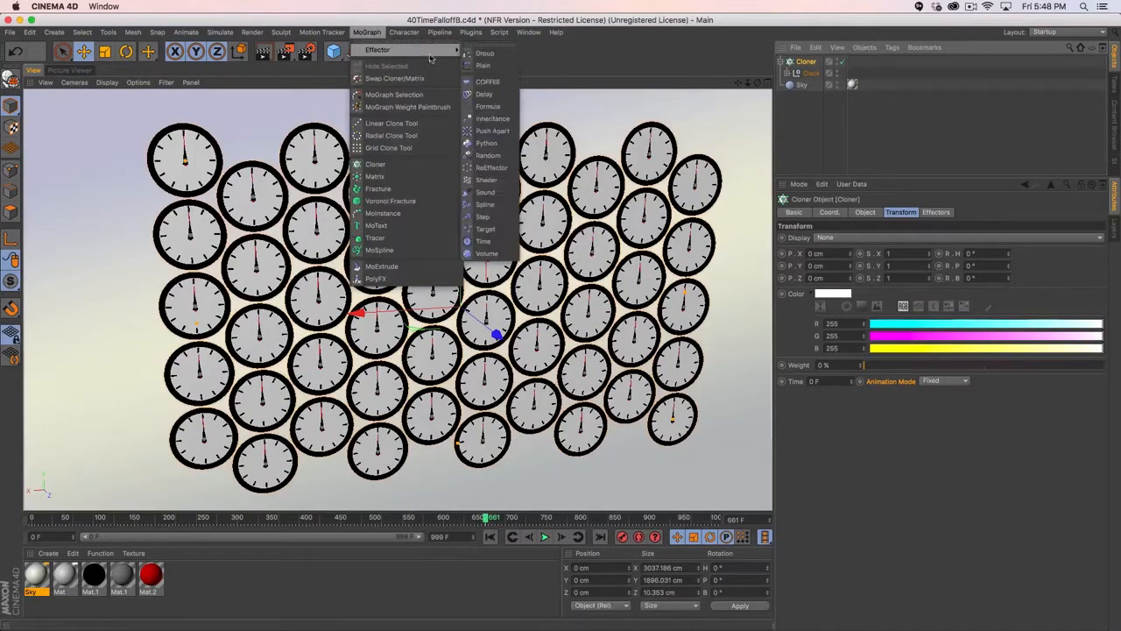
click(494, 69)
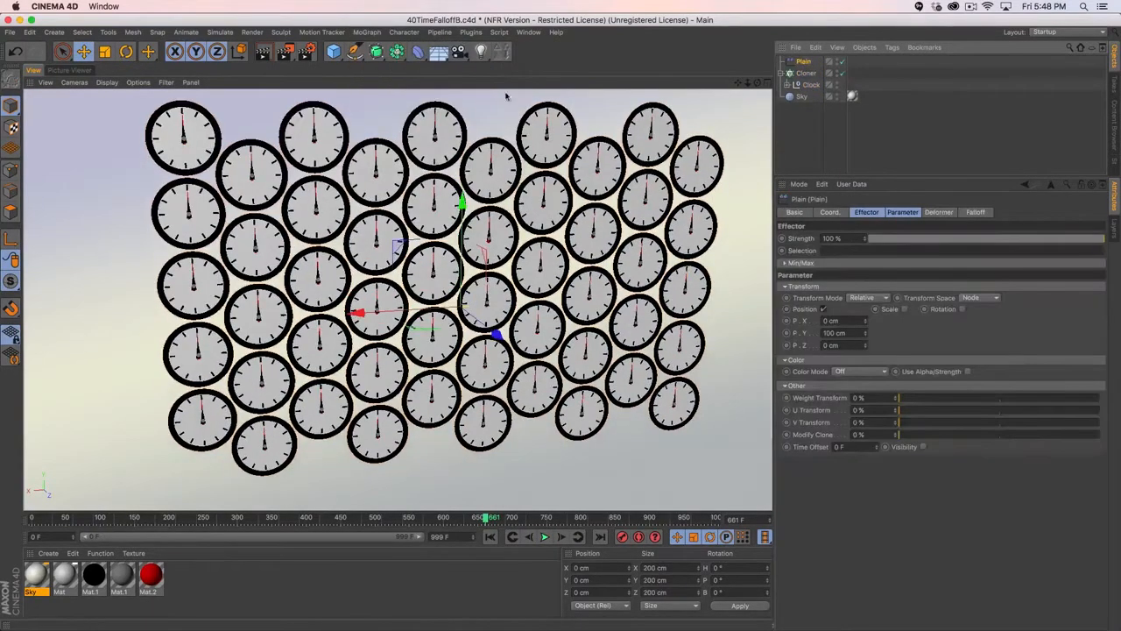
click(825, 310)
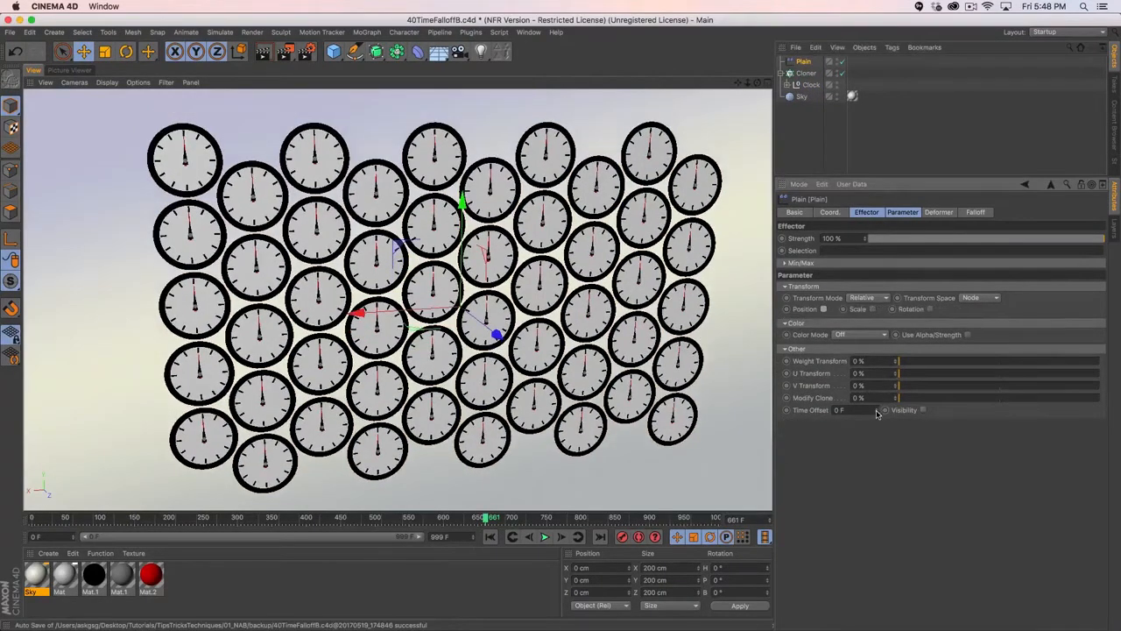
- Set the Plain effector's time offset to 117 F and vary its strength, ending at 100%
mouse_move(877, 410)
mouse_down()
mouse_move(911, 403)
mouse_move(884, 408)
mouse_up()
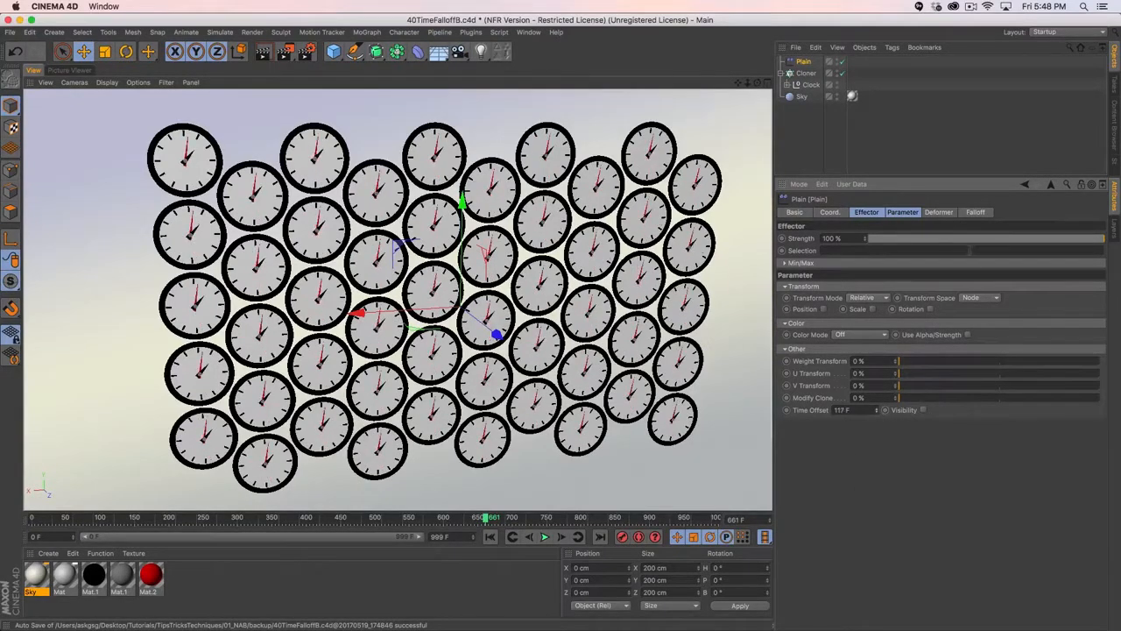
mouse_move(1097, 243)
mouse_down()
mouse_move(981, 255)
mouse_move(911, 243)
mouse_move(1107, 245)
mouse_up()
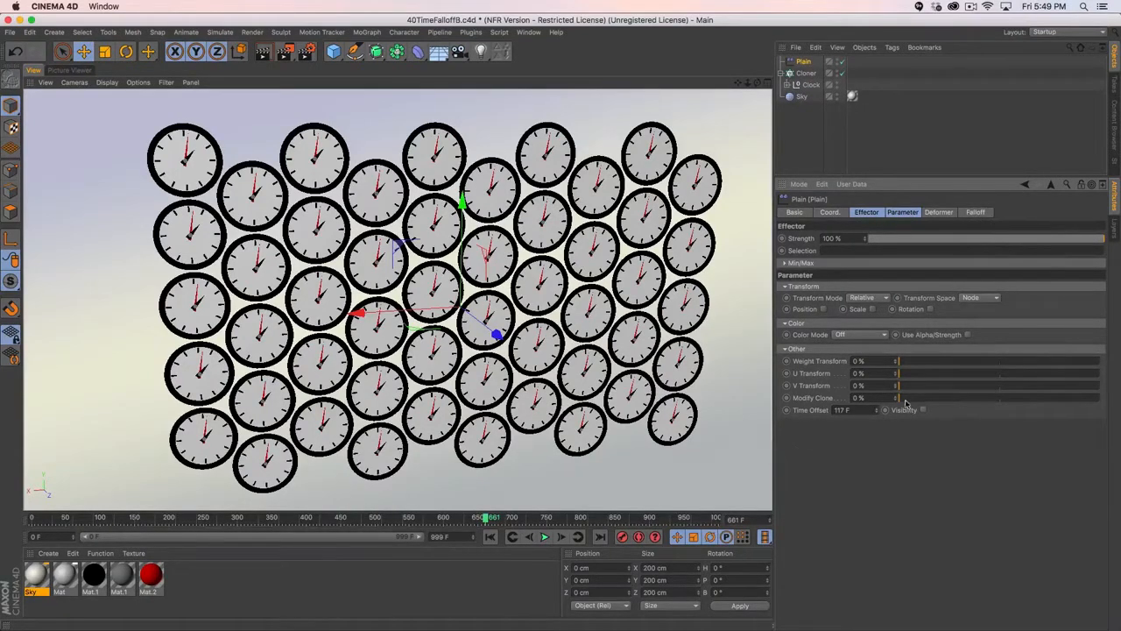
- Give the Plain effector a Linear falloff oriented to +X, with falloff at 100% and scale at 1010%
click(975, 213)
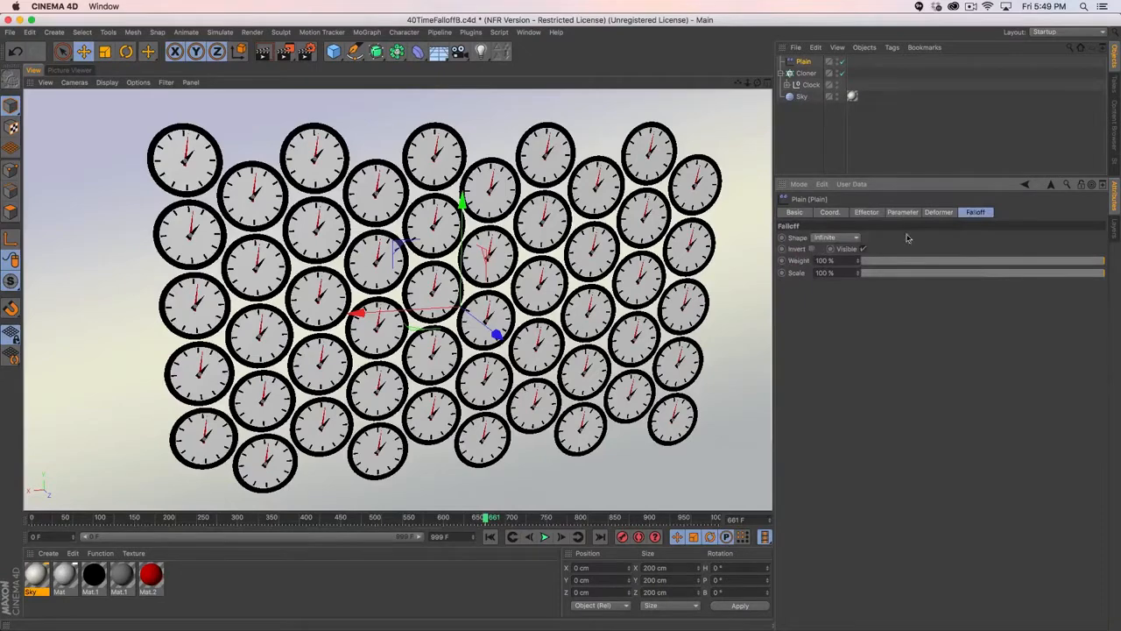
click(835, 238)
click(838, 310)
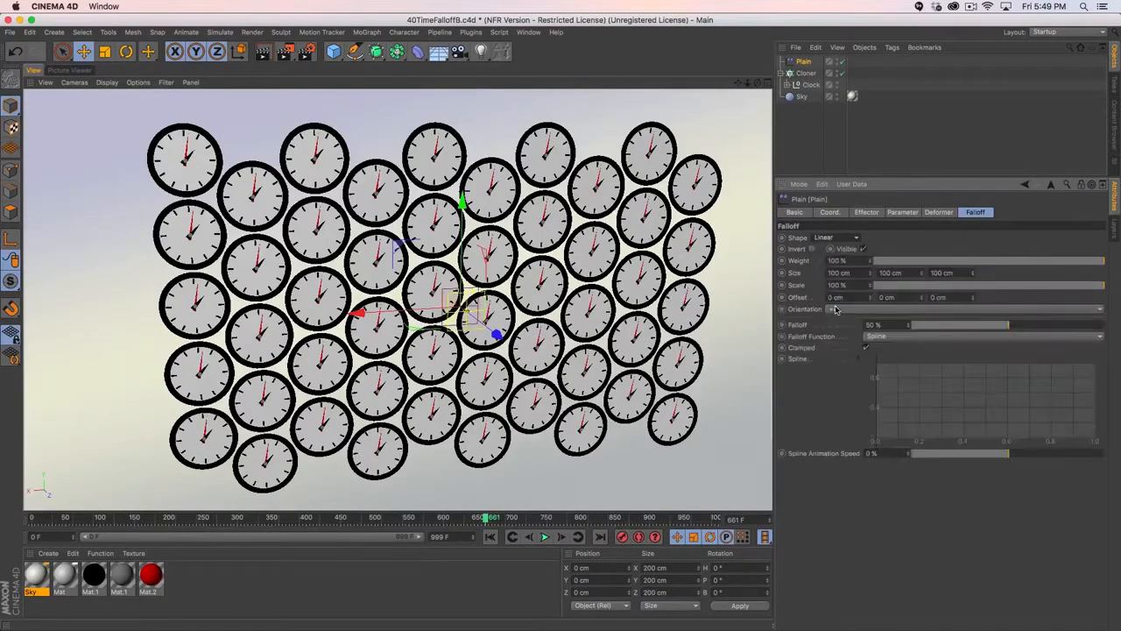
click(963, 310)
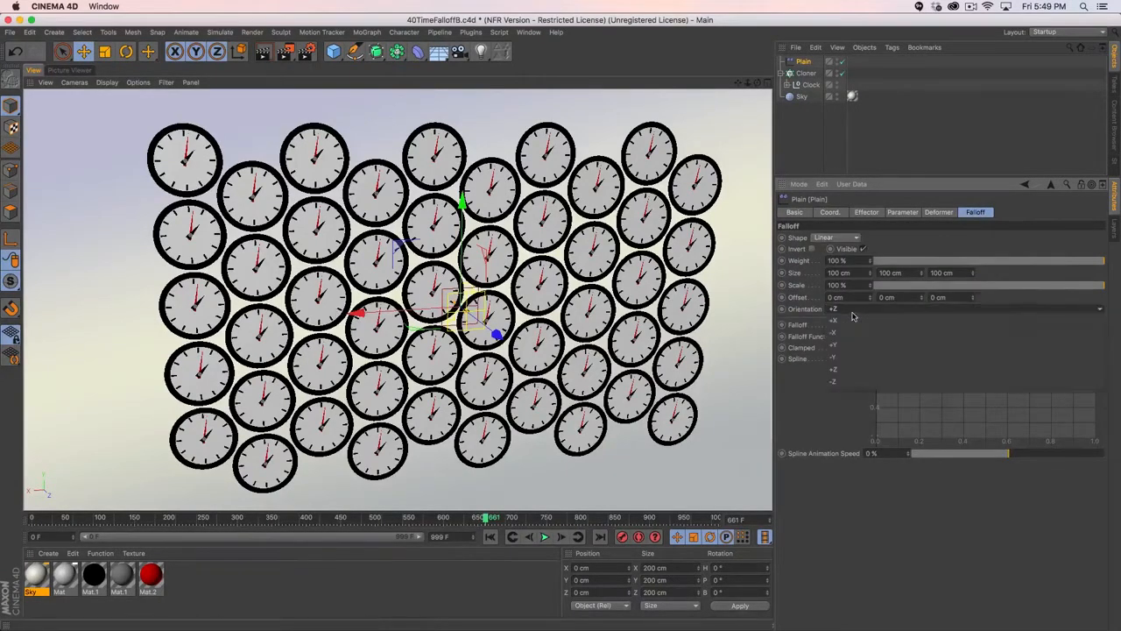
click(846, 318)
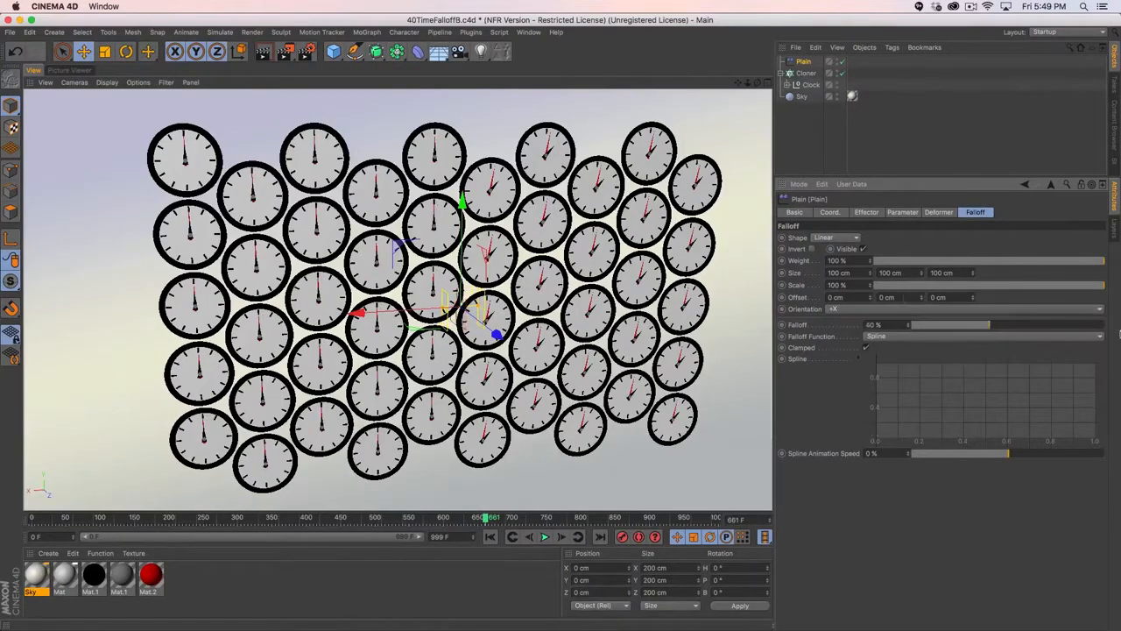
drag(998, 325, 1105, 325)
drag(870, 286, 774, 288)
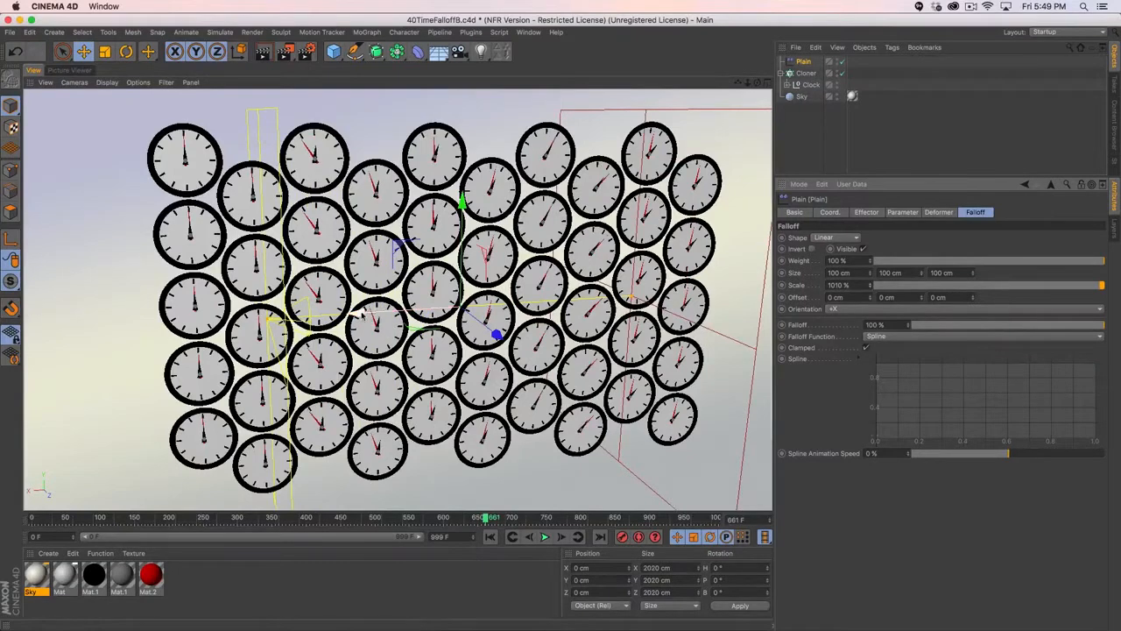
- Test the linear falloff by moving the Plain effector along X across the clocks to about 270 cm, playing the animation in between
drag(359, 312, 767, 241)
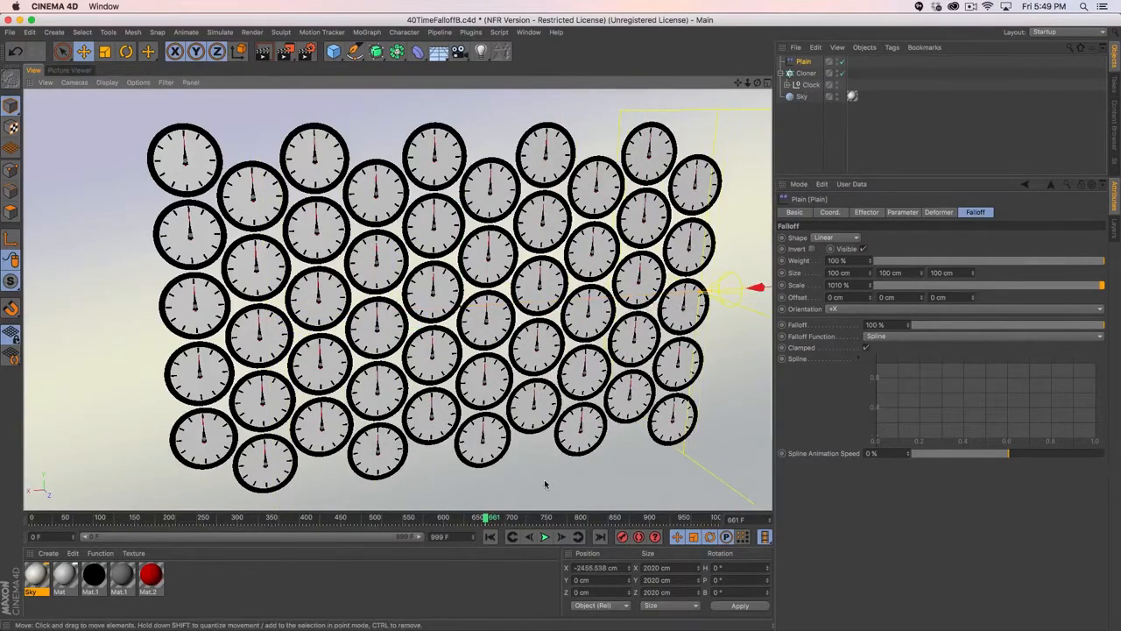
click(545, 536)
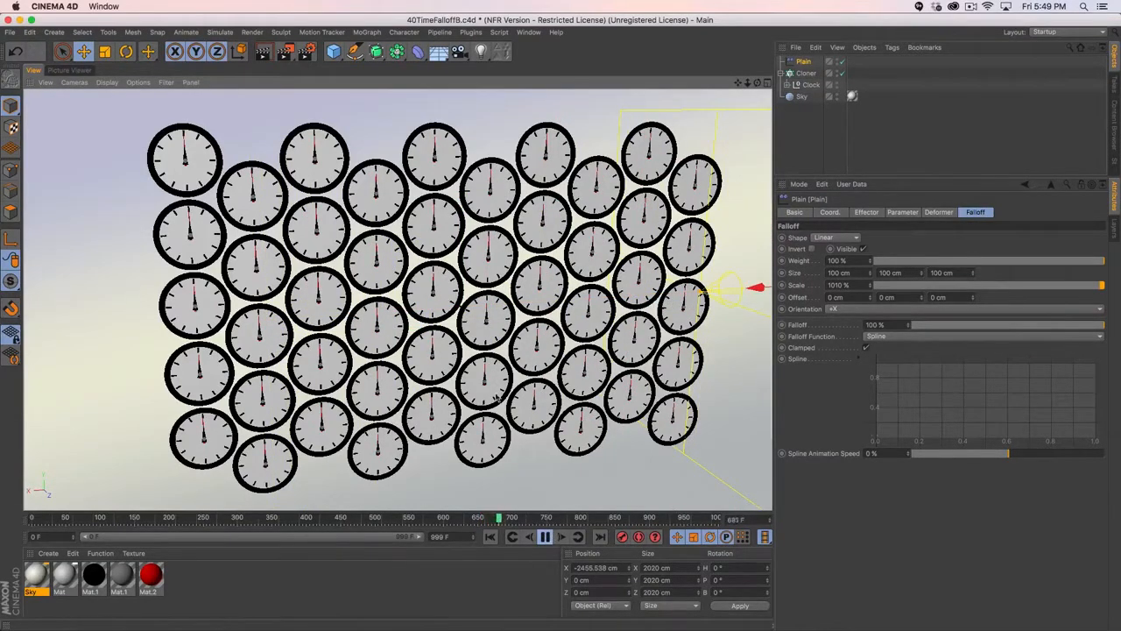
click(545, 535)
drag(759, 285, 312, 323)
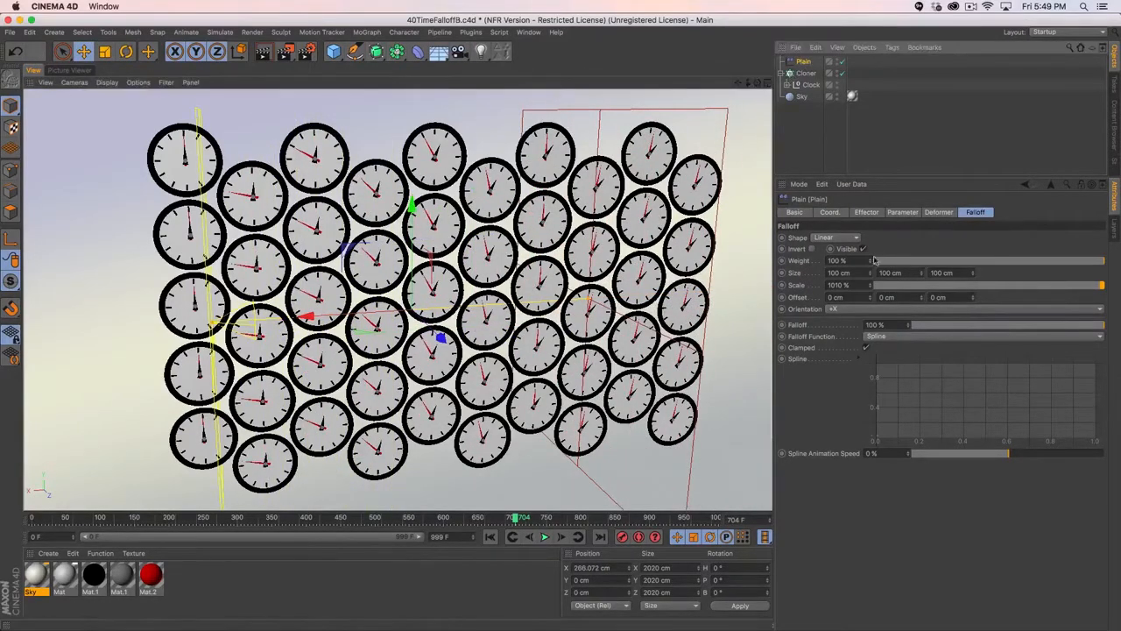
- Change the Plain effector's falloff shape to Sphere and move the effector along X to about -24 cm
click(821, 237)
click(846, 347)
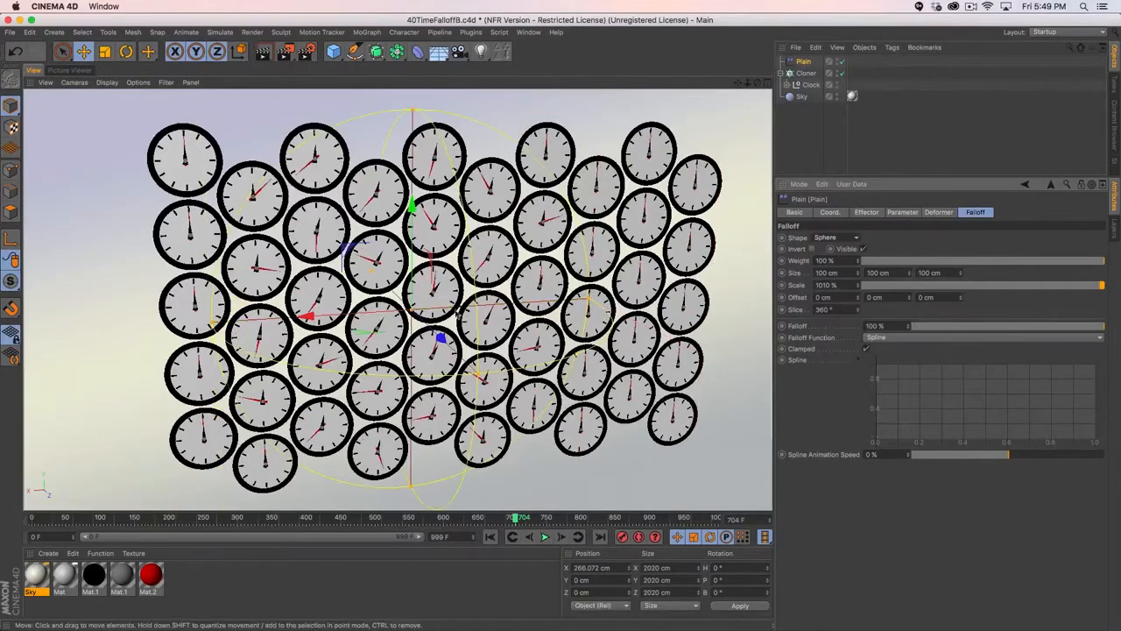
drag(331, 321, 385, 314)
click(811, 249)
click(812, 249)
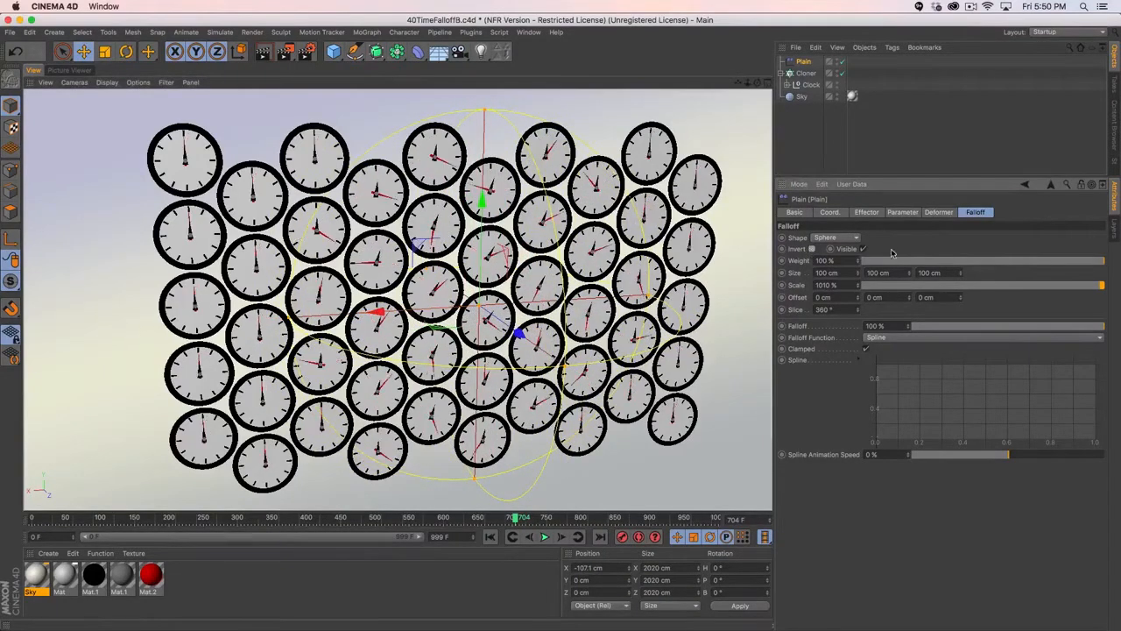
drag(392, 312, 365, 312)
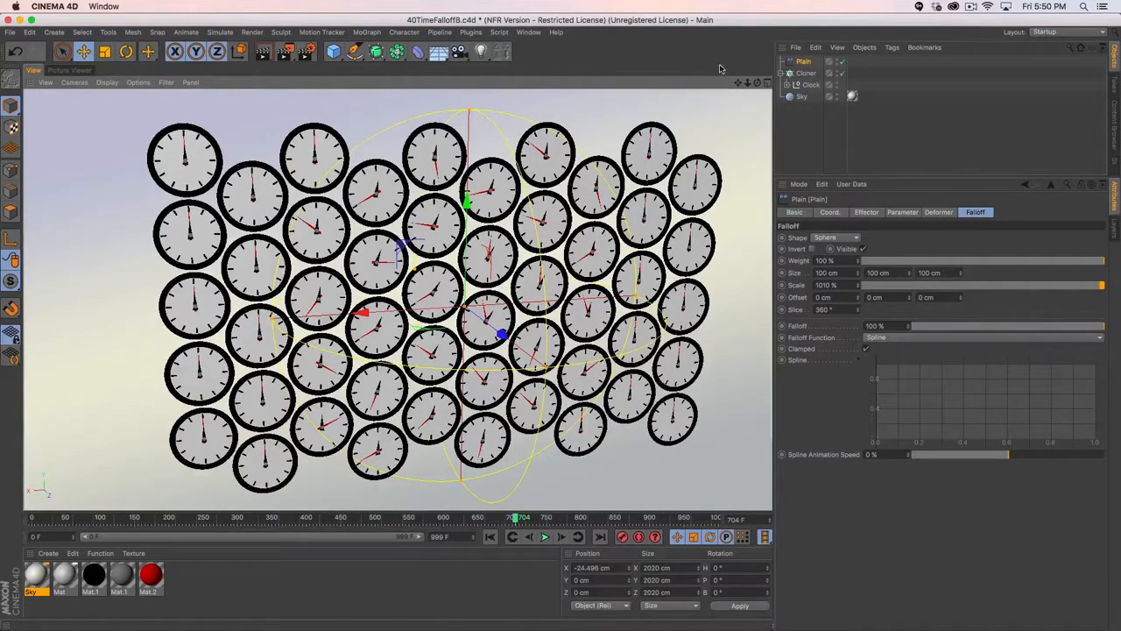
- Close the clock scene and switch to the open project 50TexturePreviewB.c4d
key(super+w)
click(522, 219)
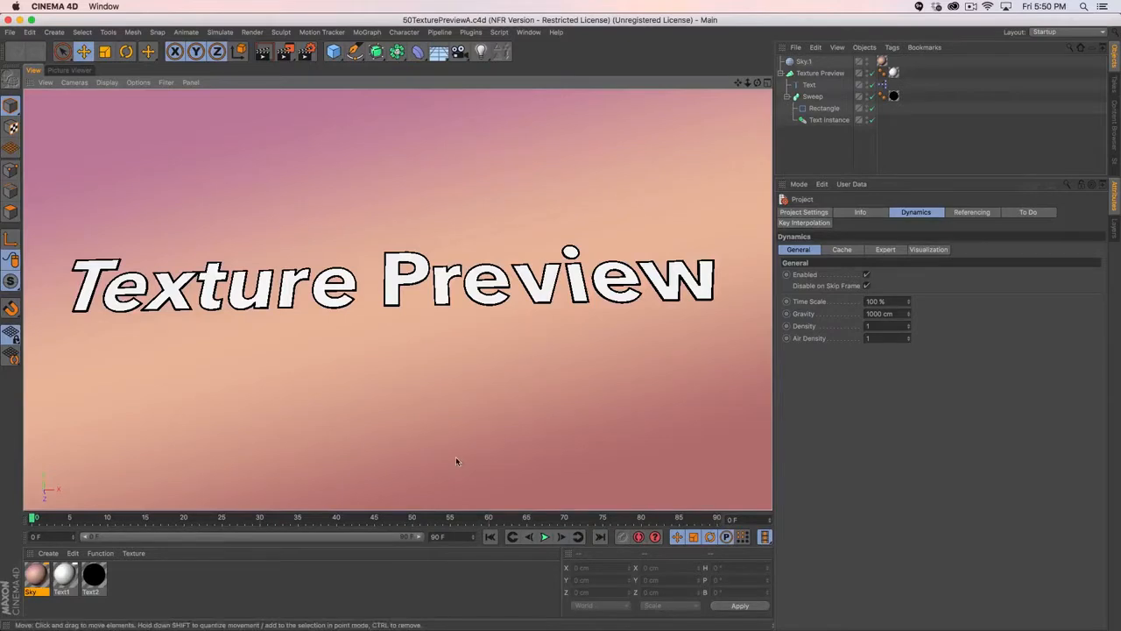
click(531, 32)
mouse_move(532, 33)
click(563, 313)
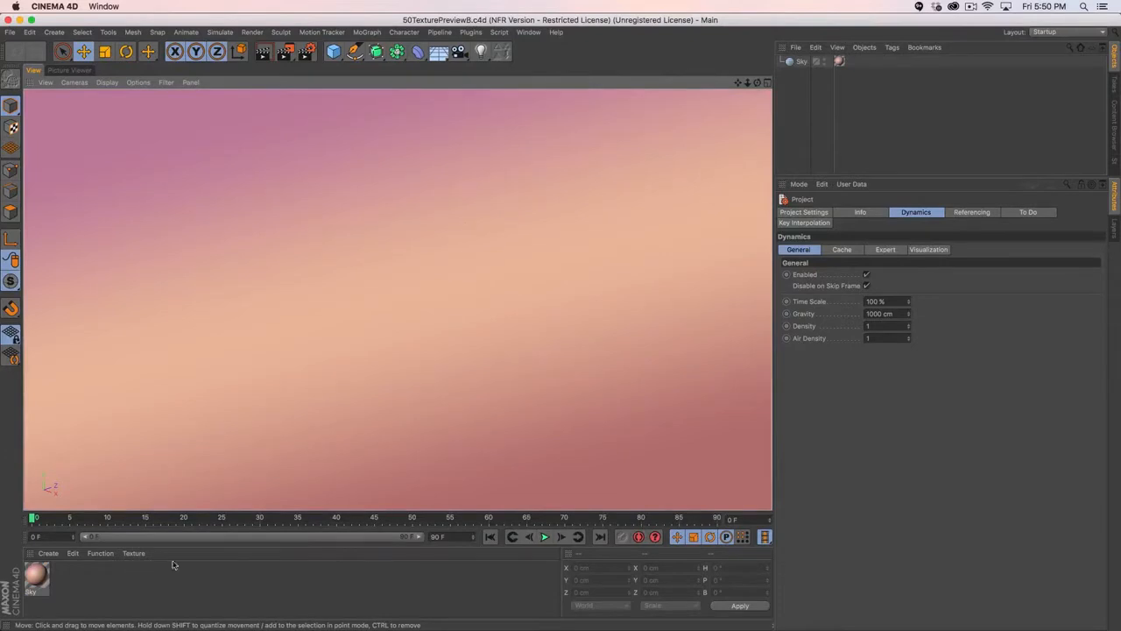
- Create a new material, open it in the Material Editor and reposition the editor window over the viewport
double_click(97, 587)
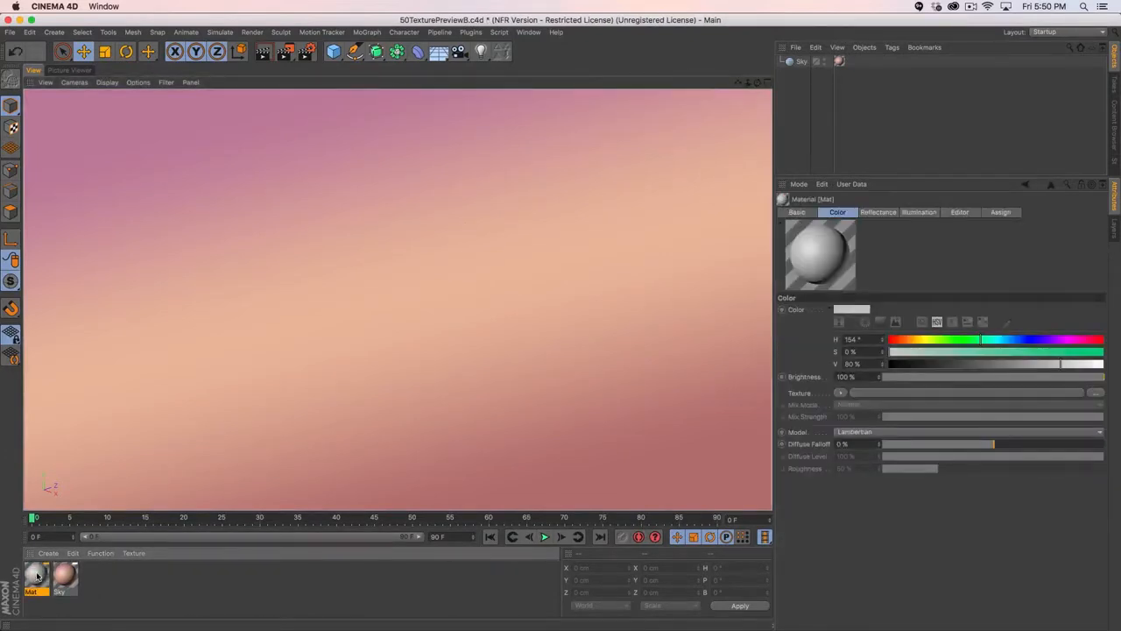
double_click(39, 576)
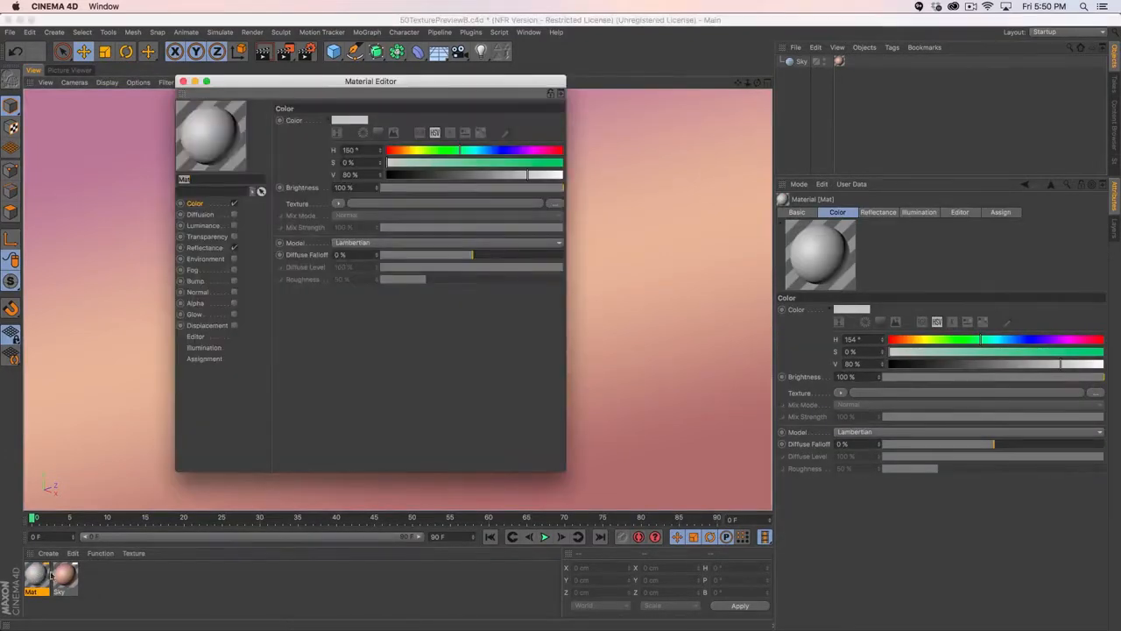
drag(325, 80, 370, 82)
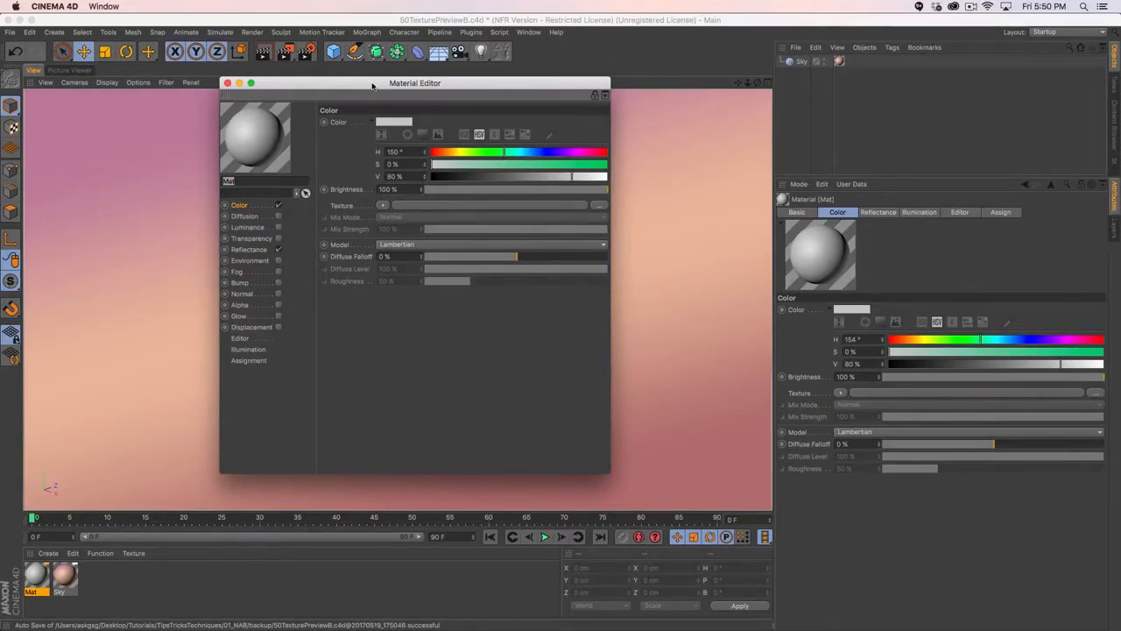
drag(373, 85, 424, 104)
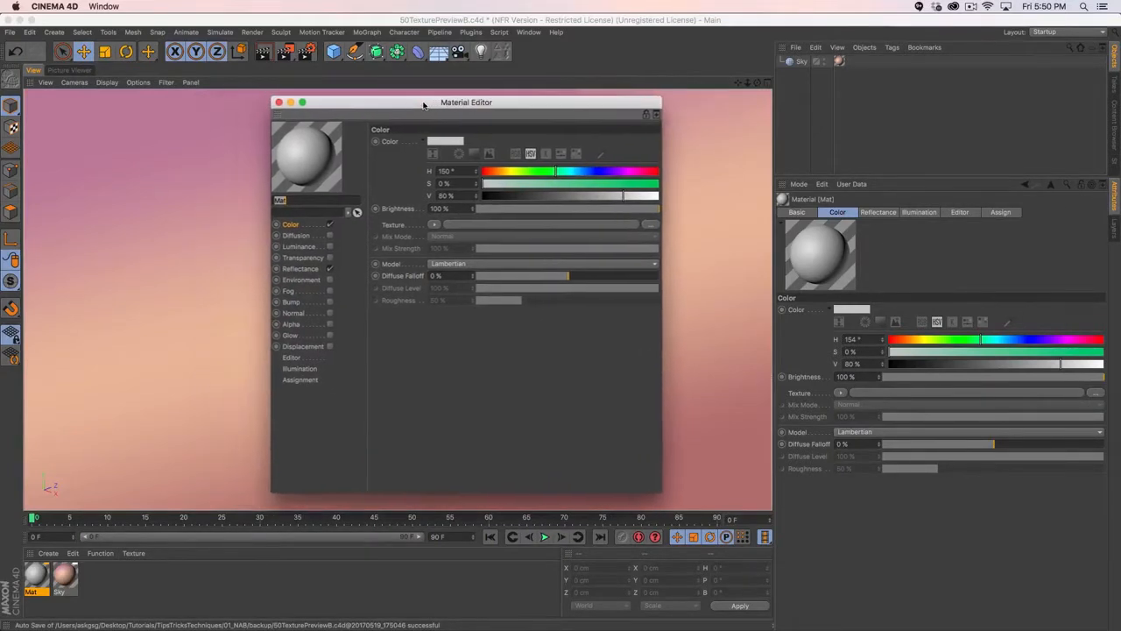
- Disable the material's Color and Reflectance channels, enable Luminance, and load a Noise shader as its texture
click(329, 225)
click(330, 269)
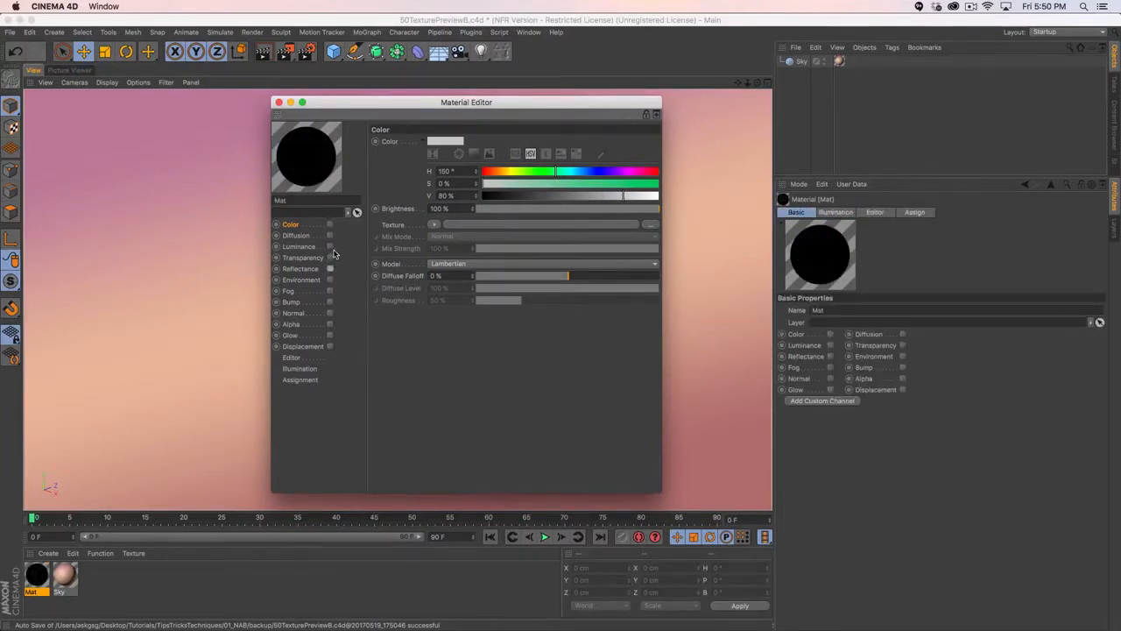
click(330, 247)
click(431, 226)
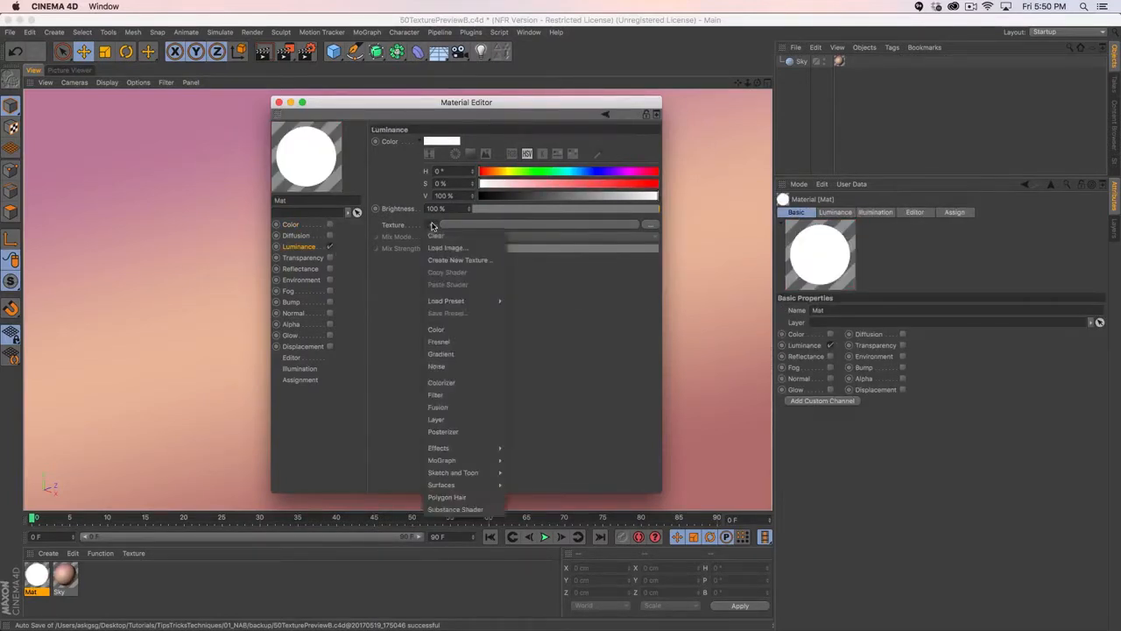
click(447, 367)
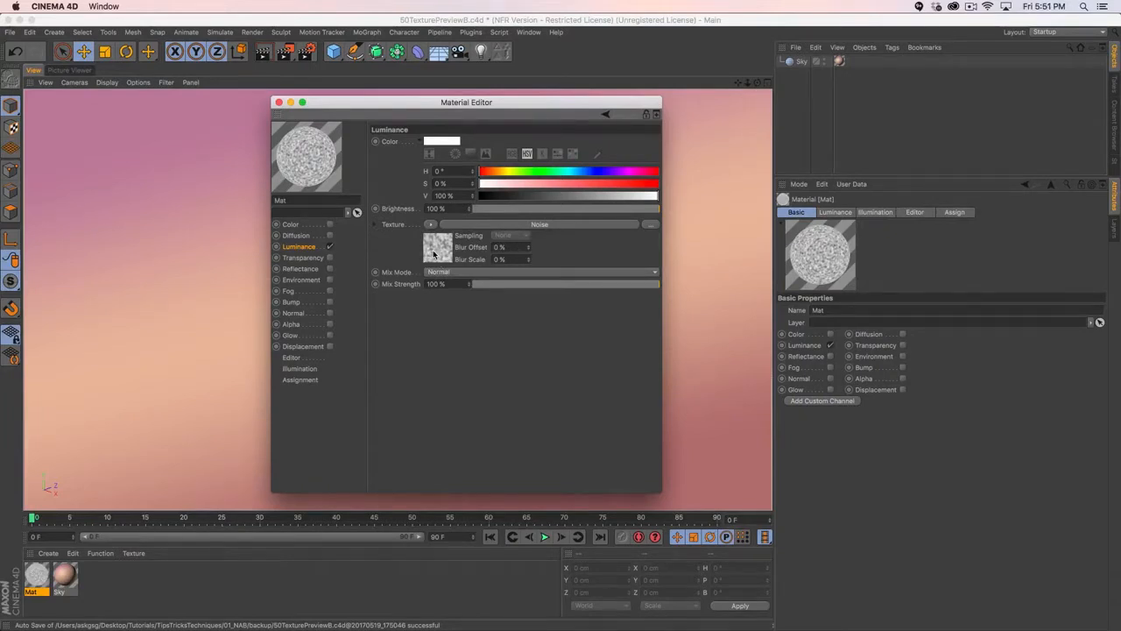
- Open the Noise shader's settings and choose the Stupl noise type from the noise previews
click(434, 253)
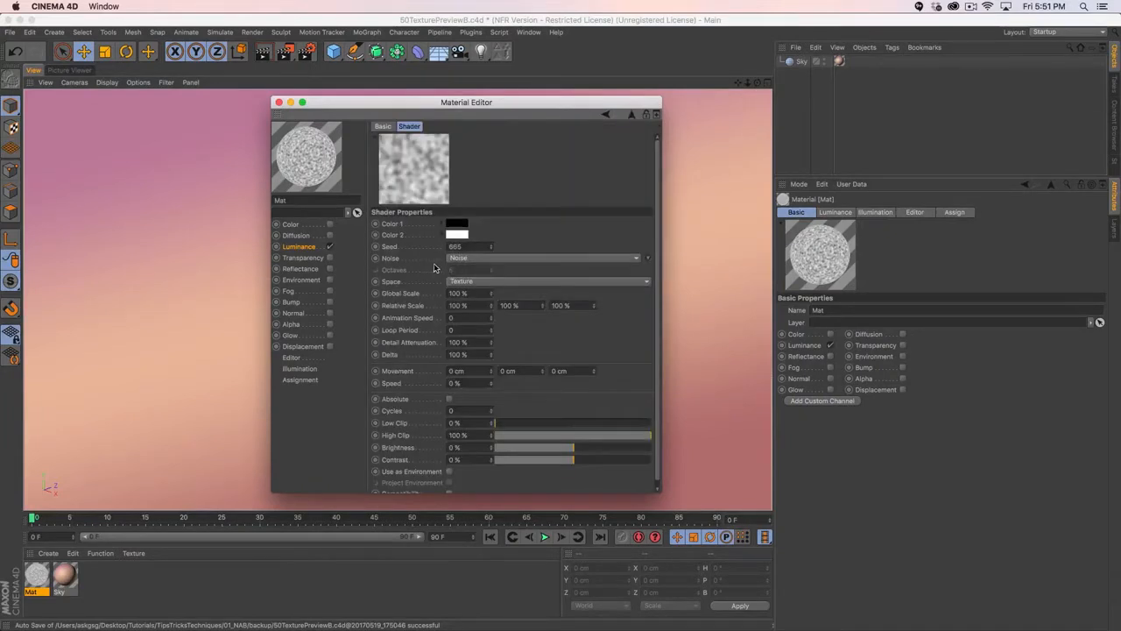
click(648, 260)
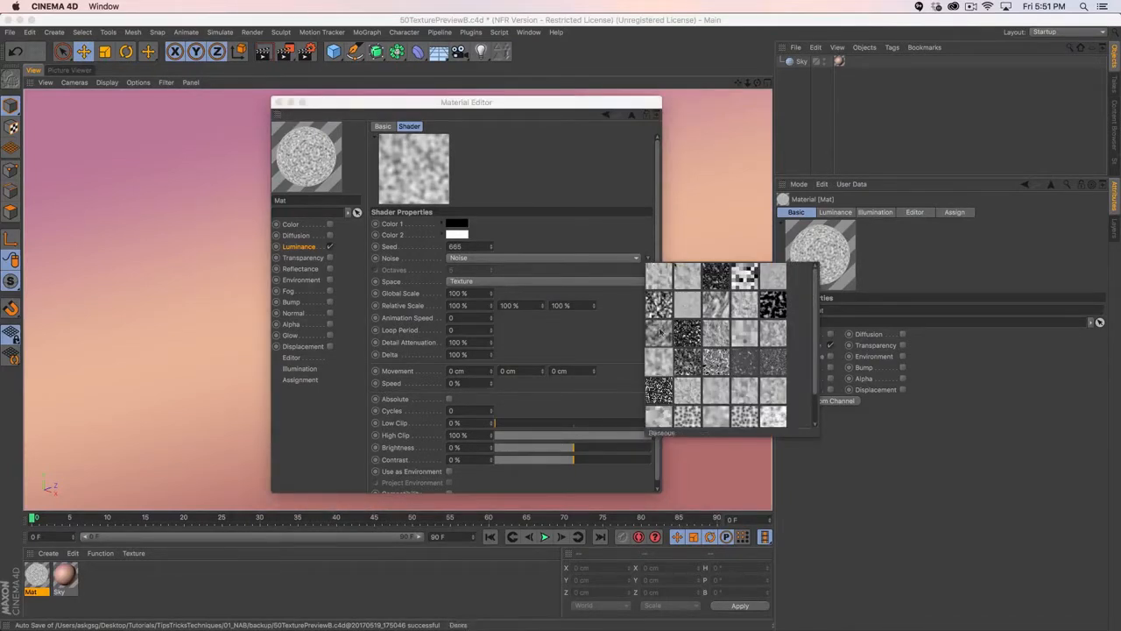
click(575, 262)
click(582, 182)
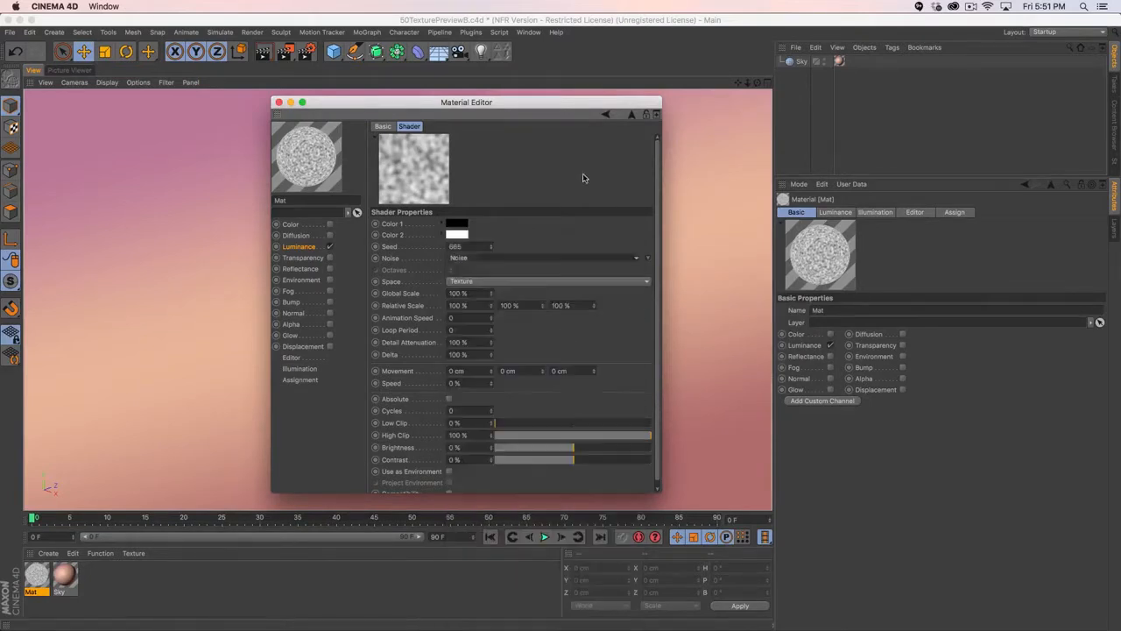
click(647, 258)
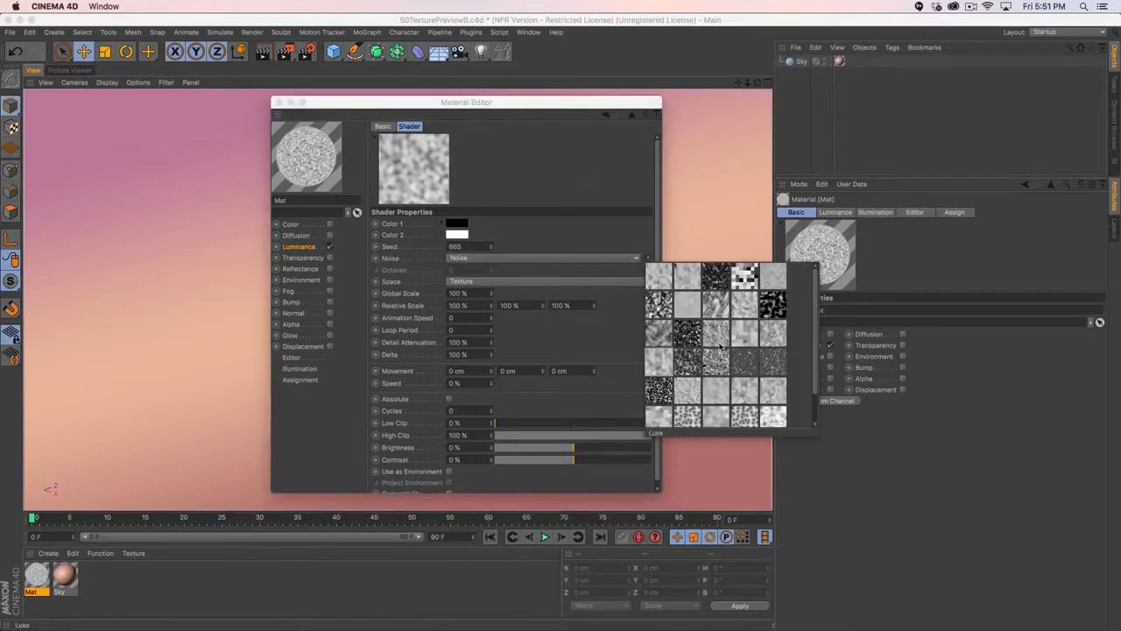
click(692, 393)
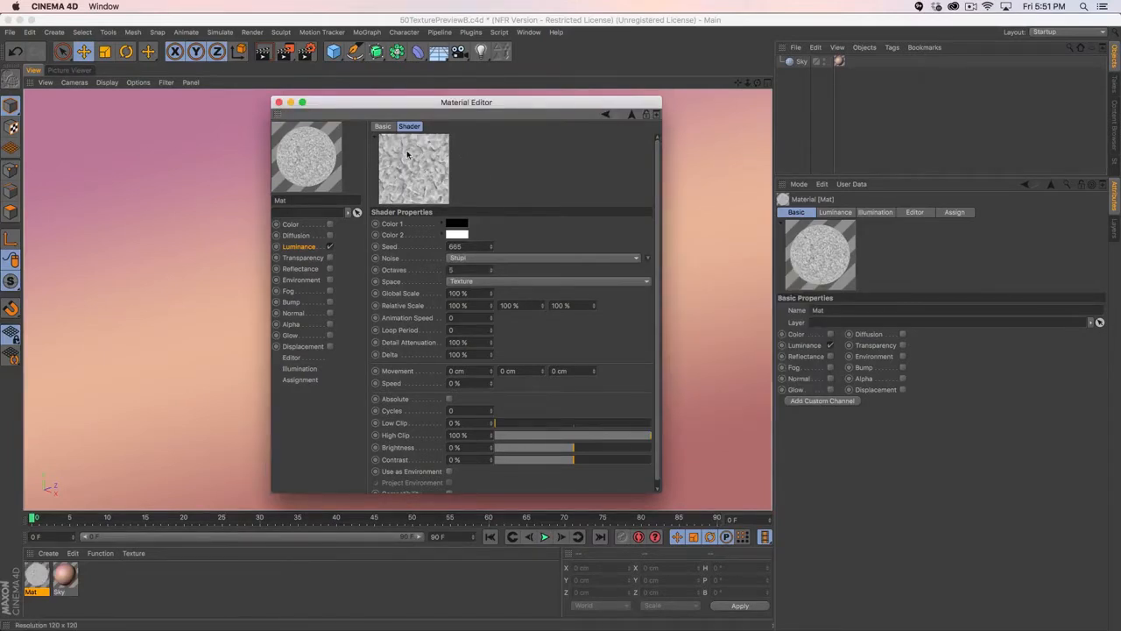
- Set the material preview to a Plane shape at Huge size
right_click(306, 165)
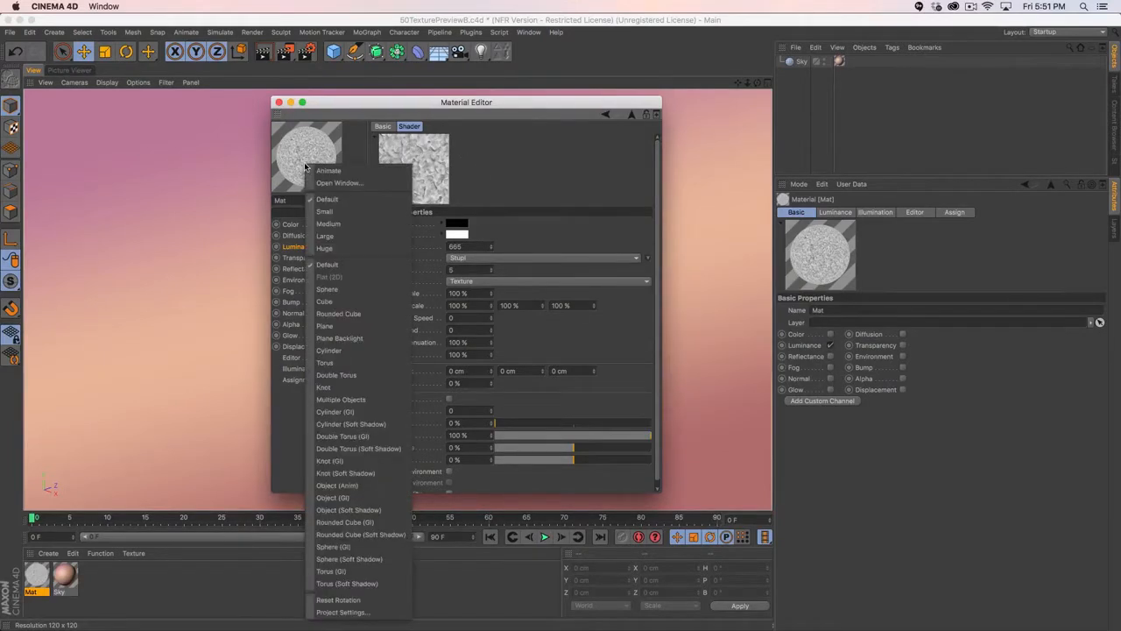
click(347, 327)
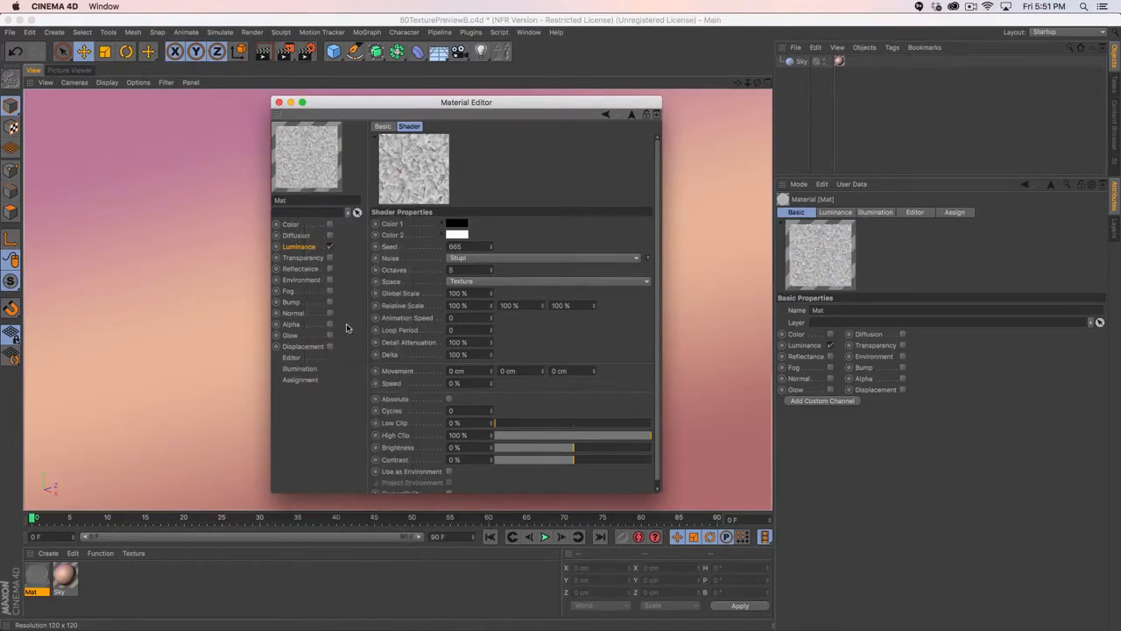
right_click(316, 176)
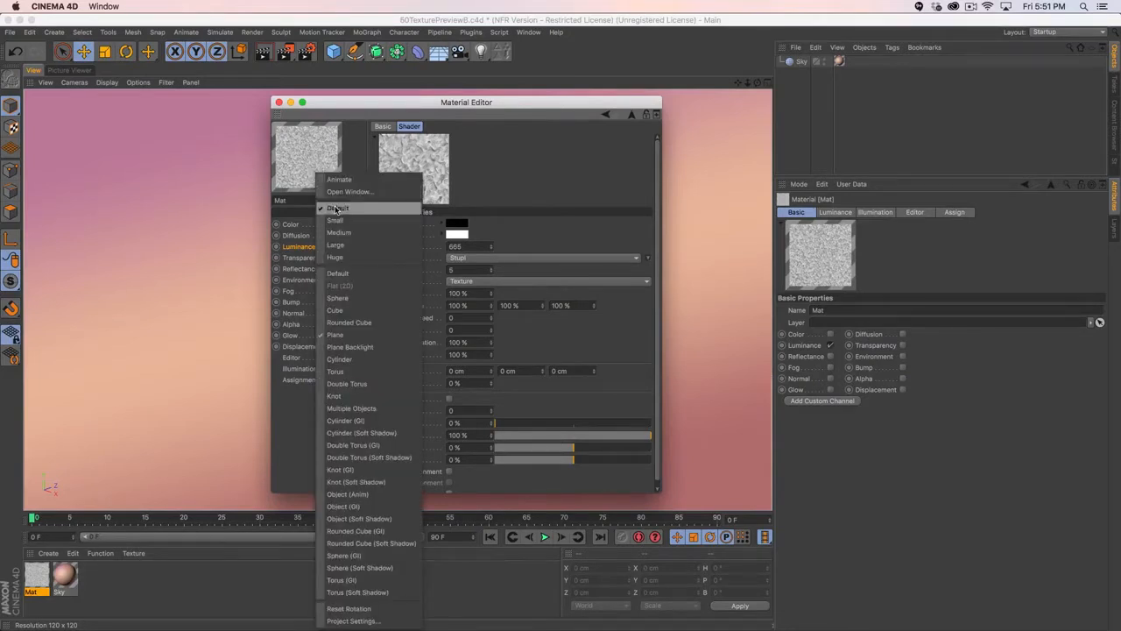
click(357, 262)
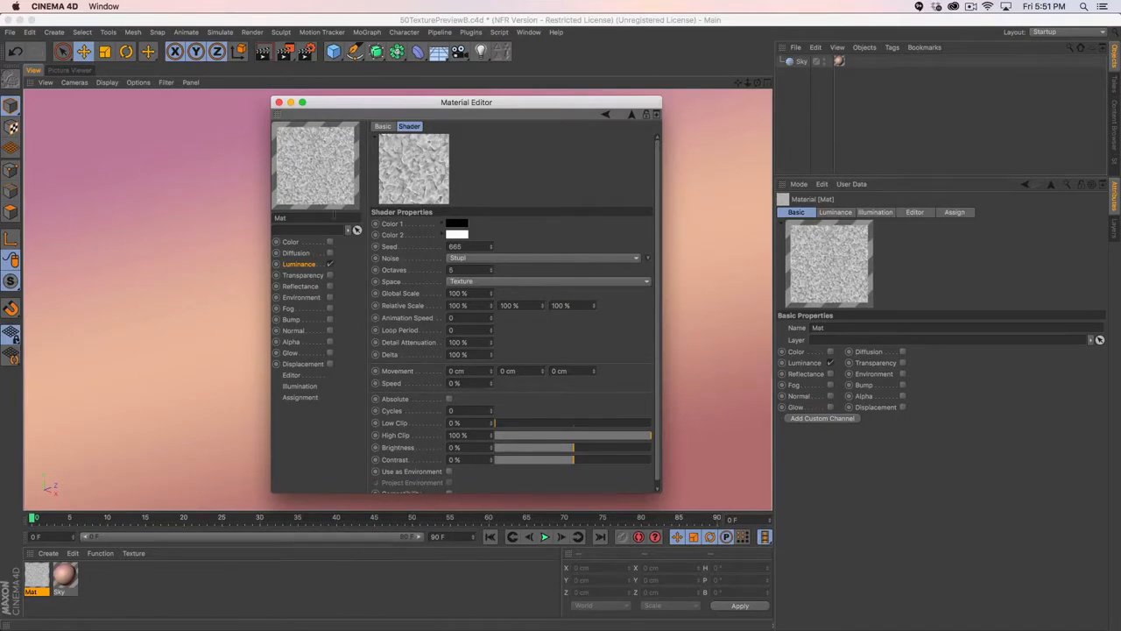
- Open the material preview in its own window, enlarge it, and dock it as a tab beside the viewport
right_click(322, 175)
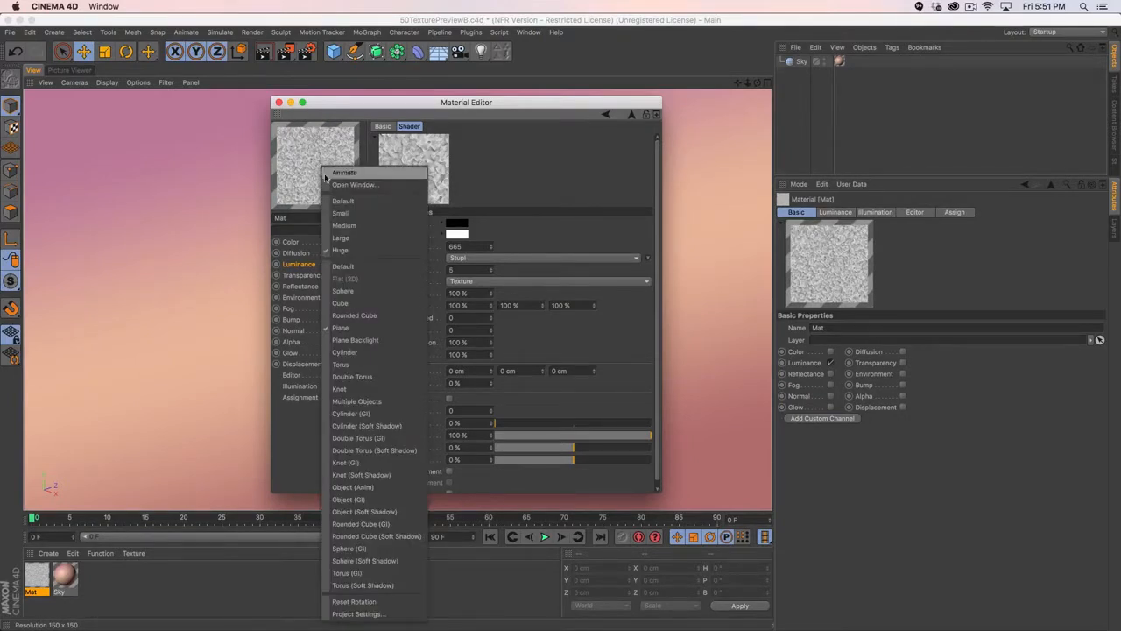
click(333, 185)
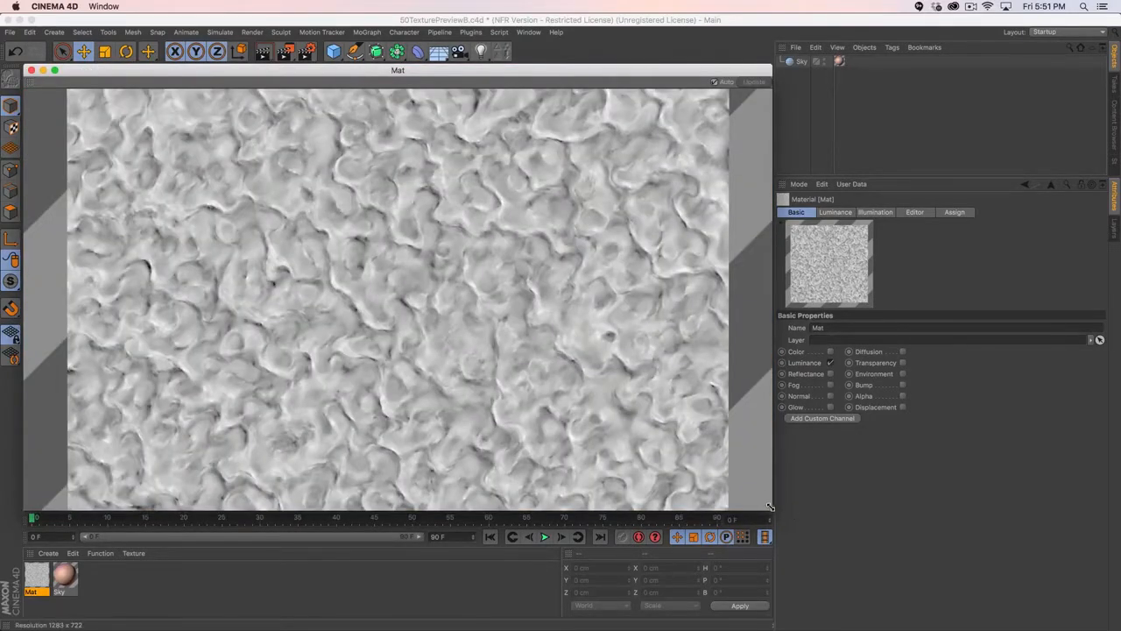
mouse_move(770, 507)
mouse_down()
mouse_move(350, 400)
mouse_move(205, 313)
mouse_move(159, 207)
mouse_move(450, 401)
mouse_move(778, 524)
mouse_up()
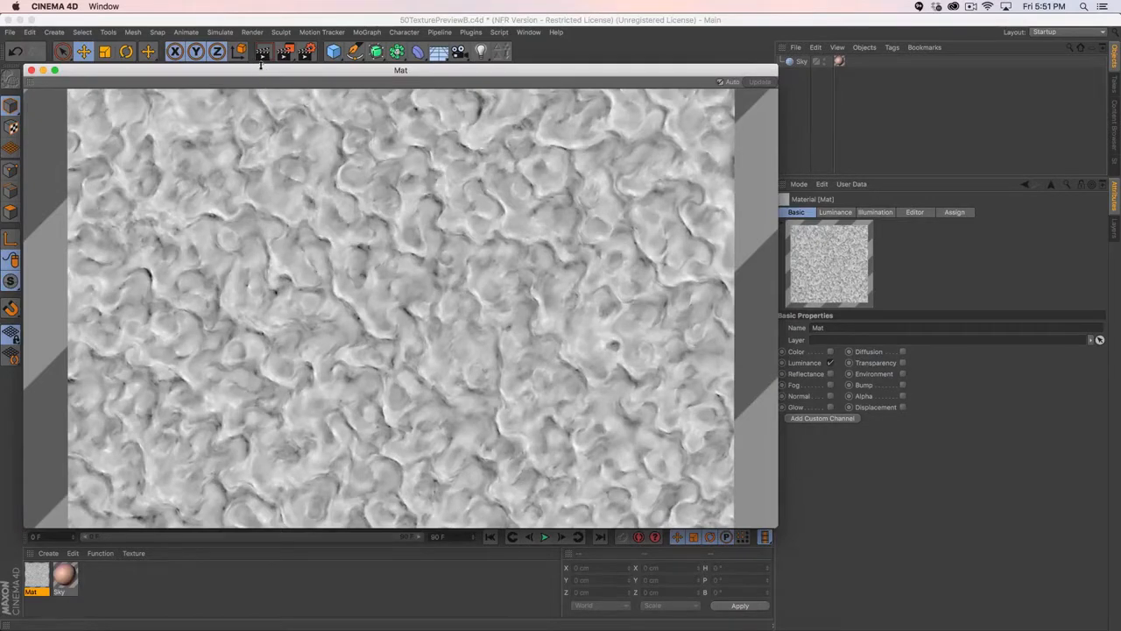
drag(260, 68, 412, 88)
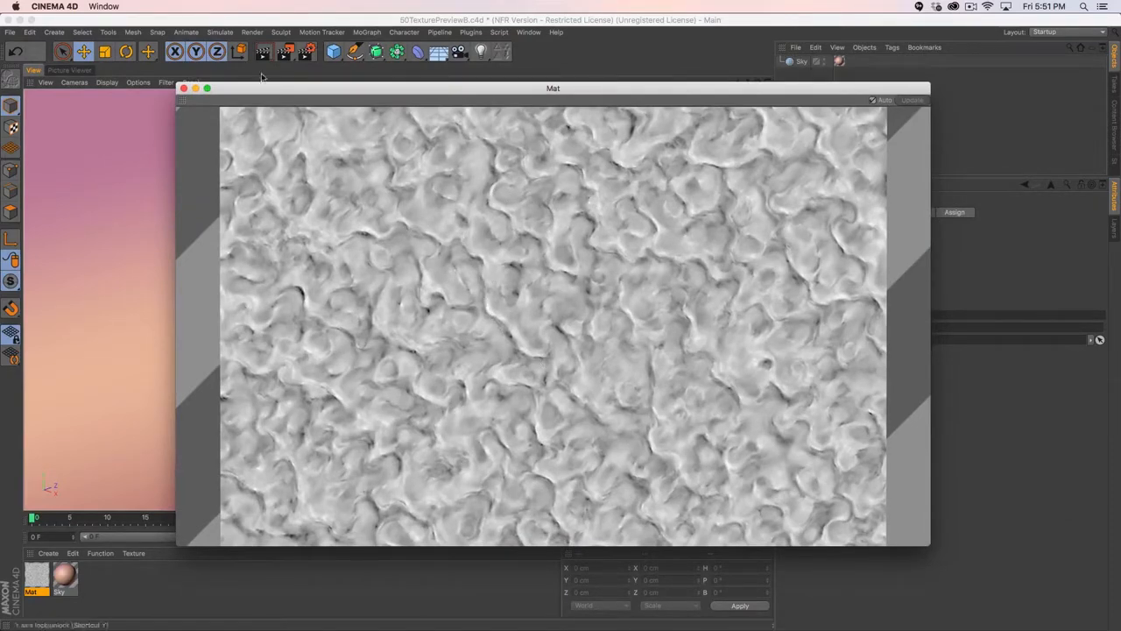
drag(127, 98, 32, 86)
- Move the Material Editor aside and set the Stupl noise's Global Scale to 200%
drag(380, 107, 566, 113)
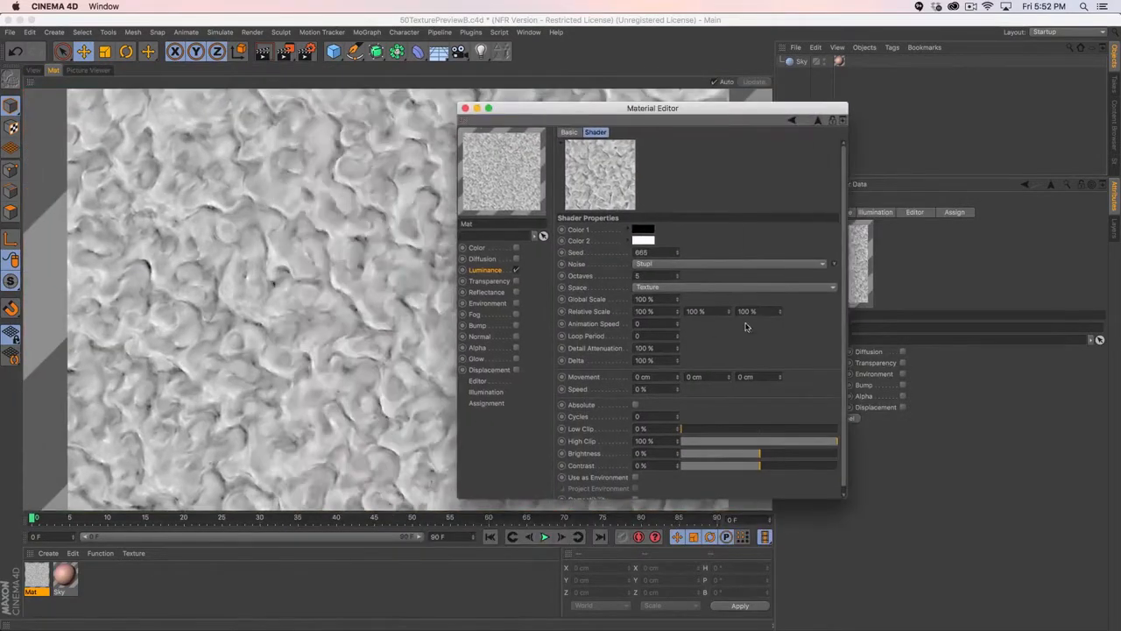
text(2)
key(Return)
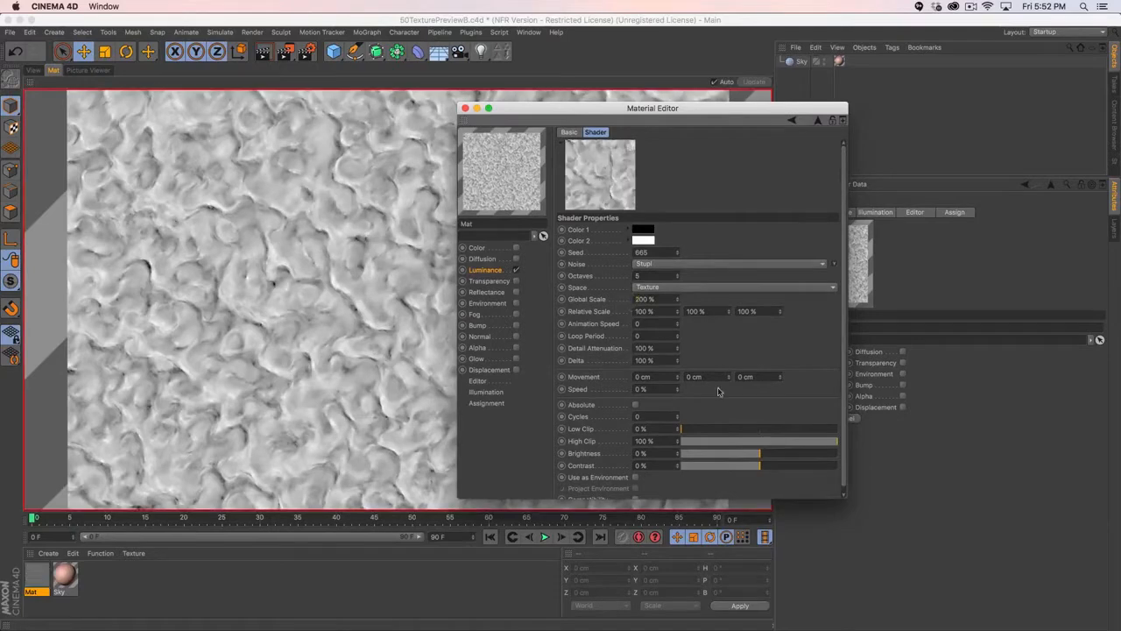
- Set the Stupl noise's Low Clip to 23% and its High Clip to 77%
click(718, 429)
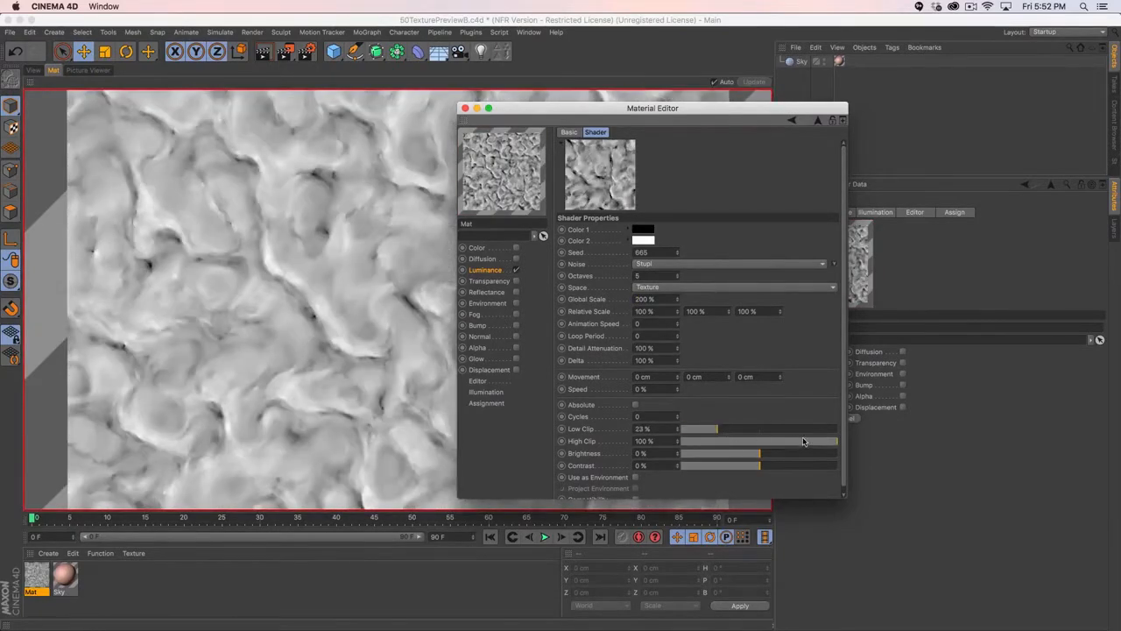
click(803, 442)
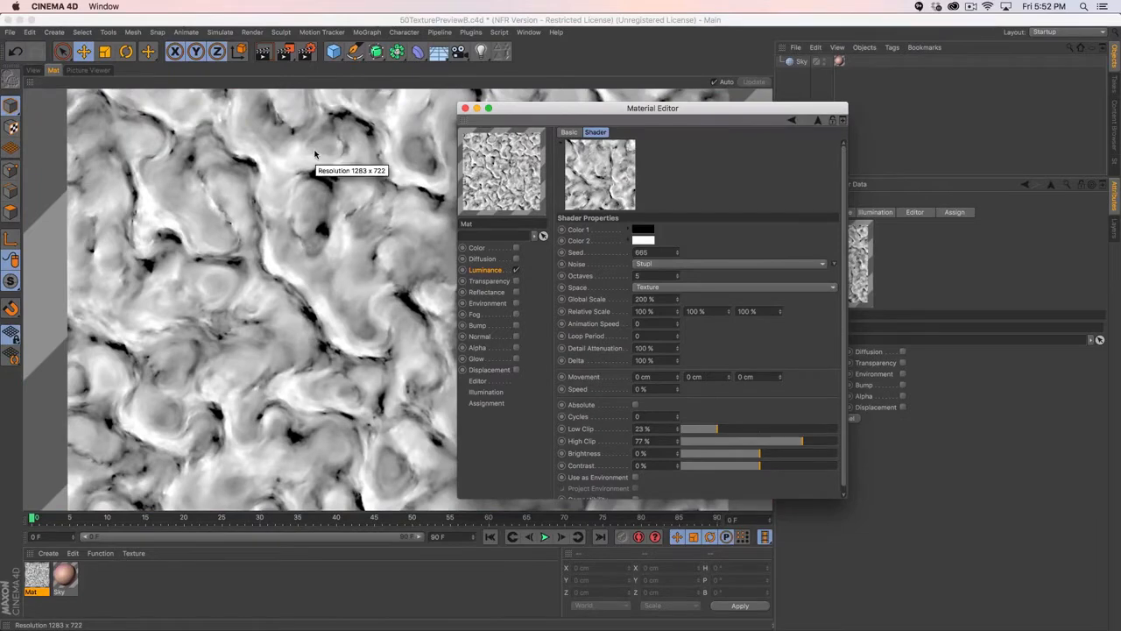
- Load the Sky material into the large docked preview and set its color saturation to 52% and texture Mix Strength to 18%
click(70, 576)
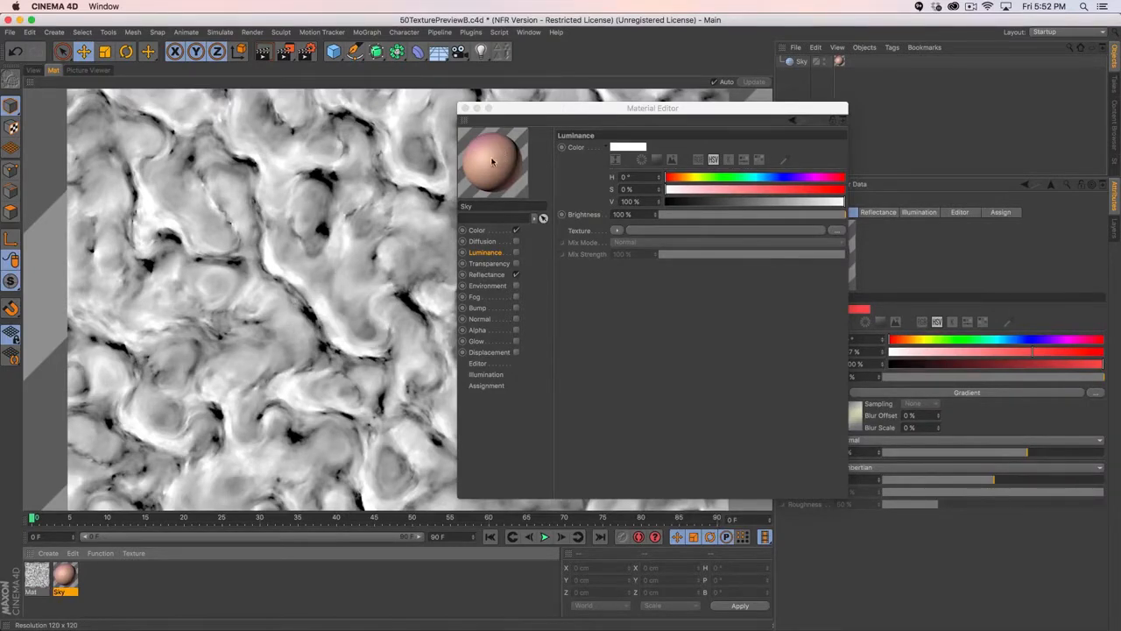
drag(495, 164, 219, 282)
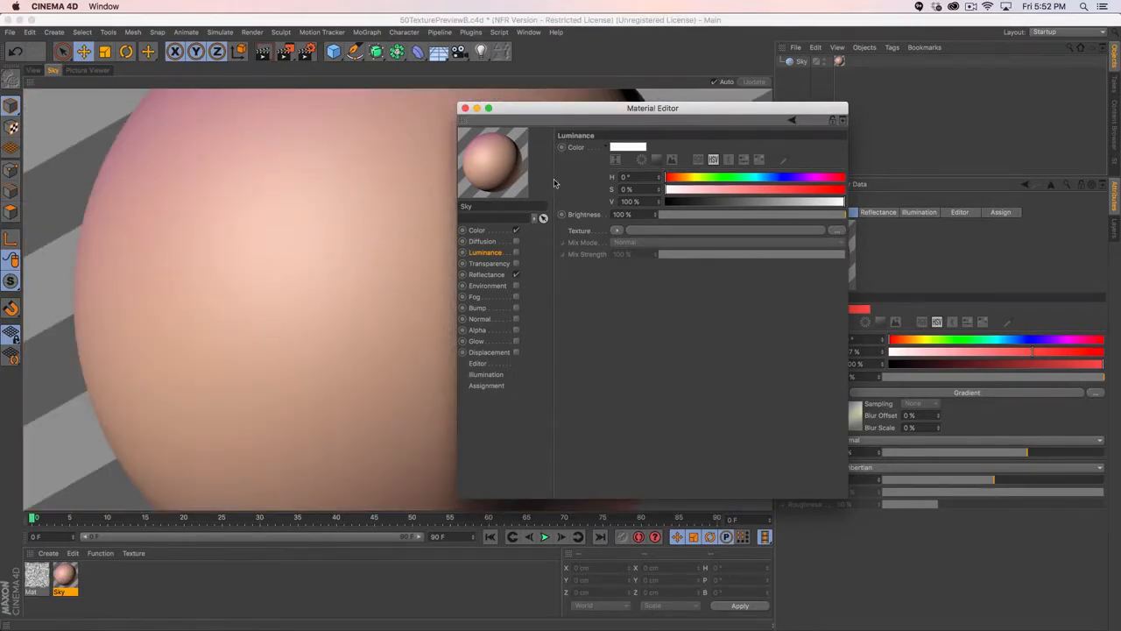
click(496, 232)
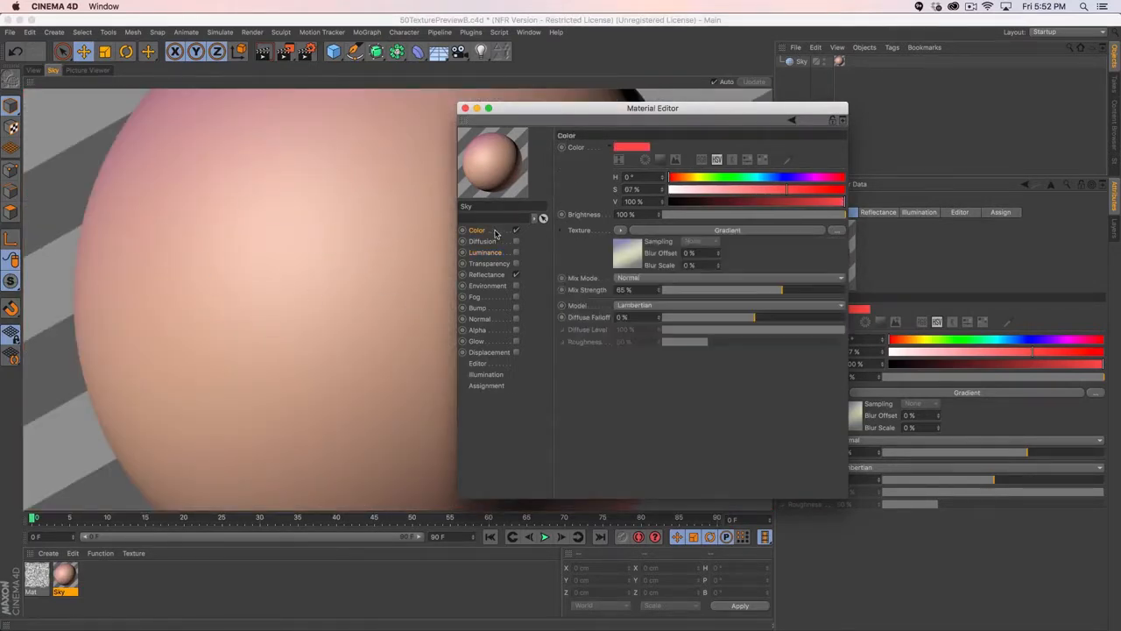
click(760, 189)
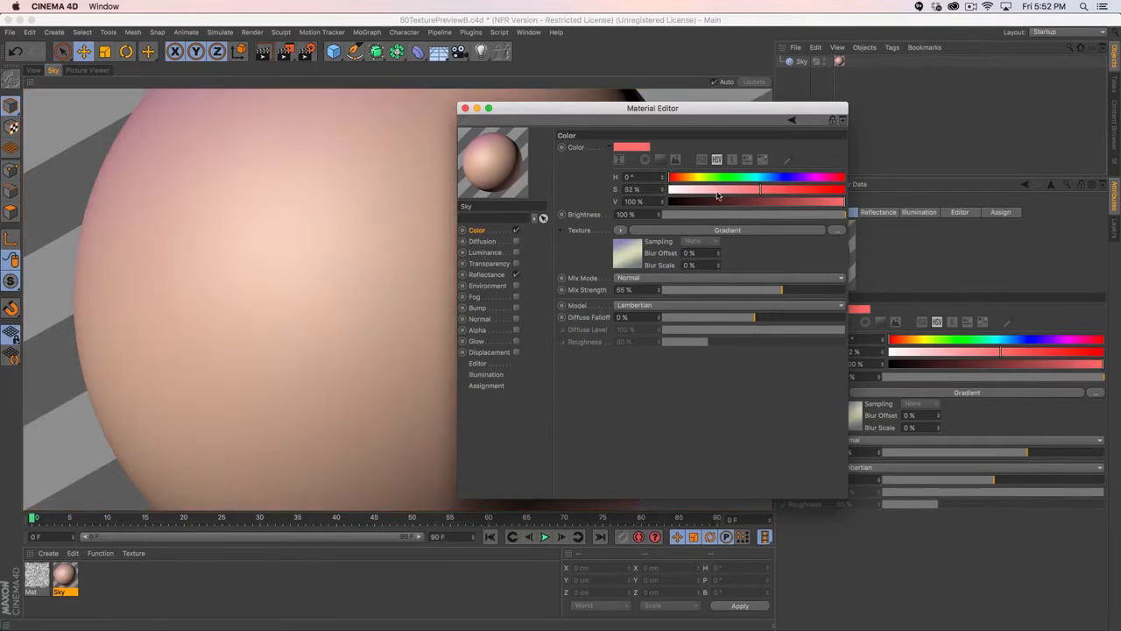
click(695, 289)
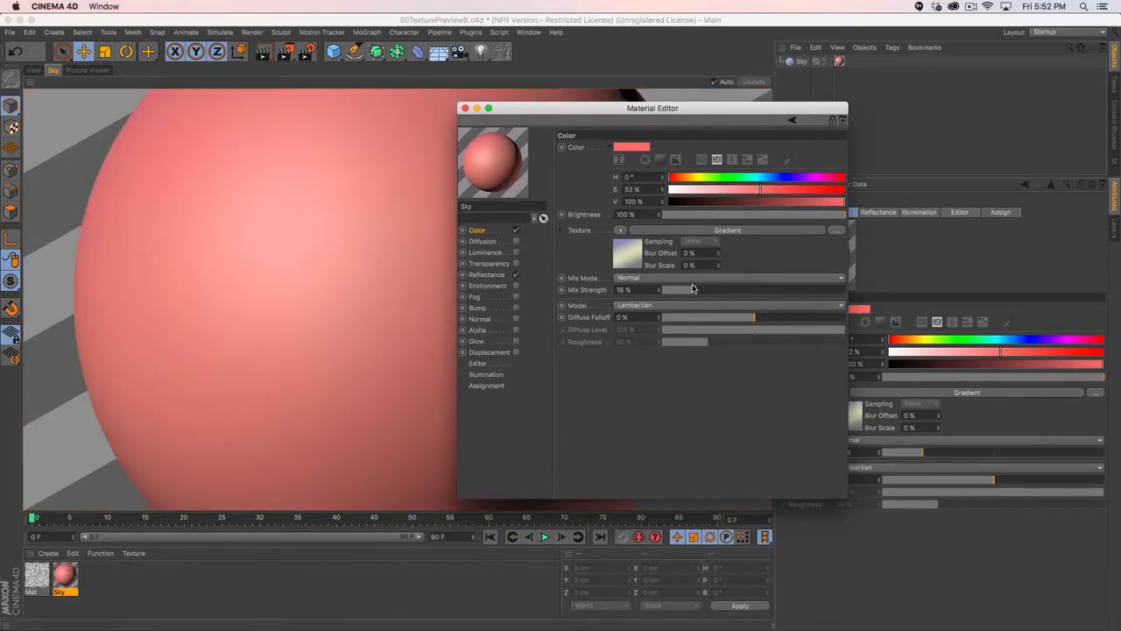
- Close the docked Sky material preview and return to the 3D view
click(30, 85)
click(70, 94)
drag(219, 72, 406, 99)
click(218, 98)
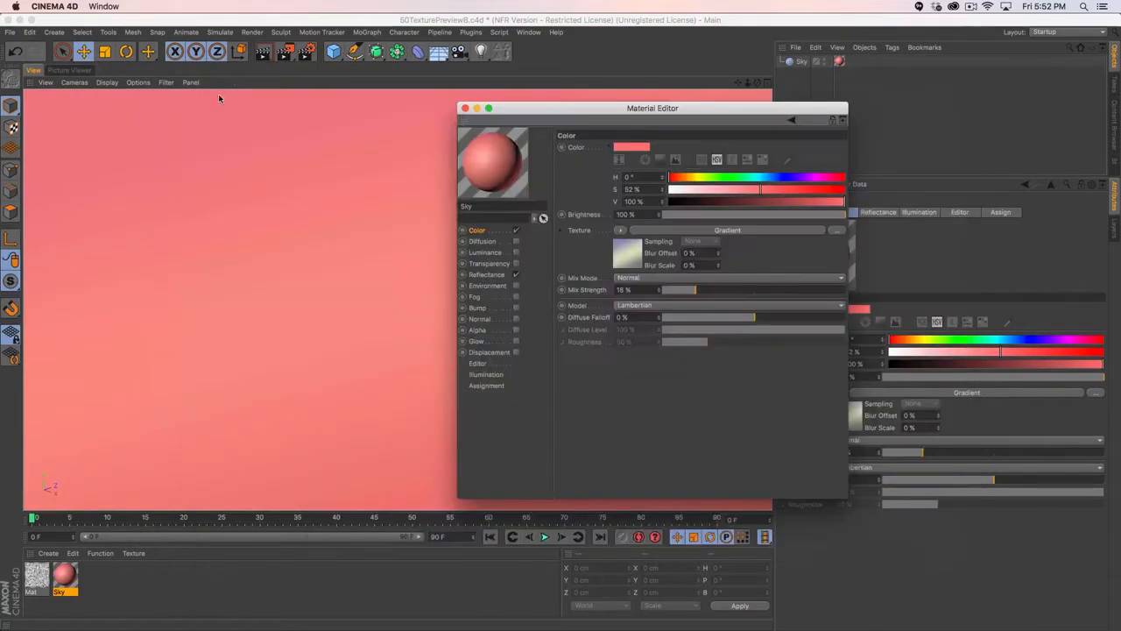
- Close the 50TexturePreviewB.c4d project without saving and close the Material Editor
key(super+w)
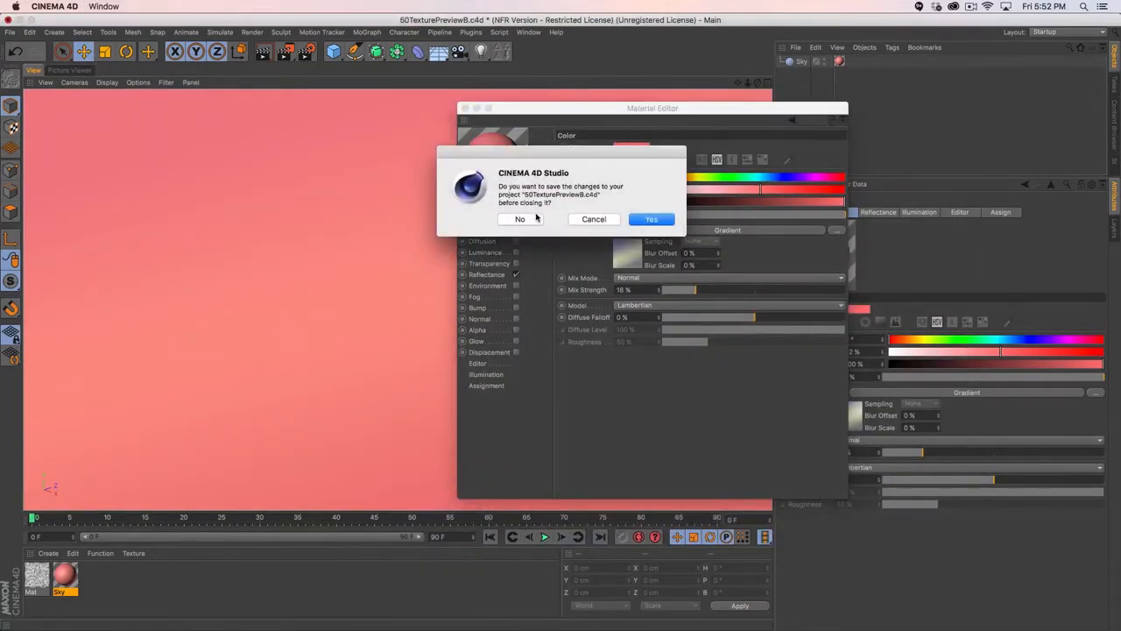
click(534, 219)
click(464, 109)
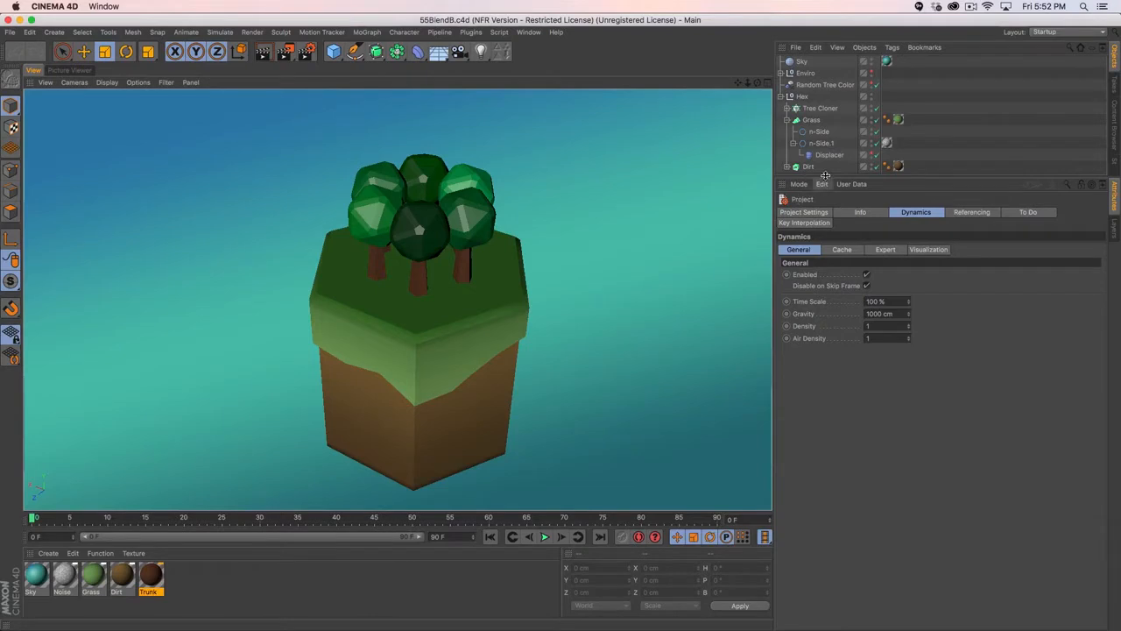
- Enlarge the Object Manager and examine how the Tree Cloner, Grass and Dirt objects in the Hex group are built
drag(819, 179, 811, 255)
click(801, 96)
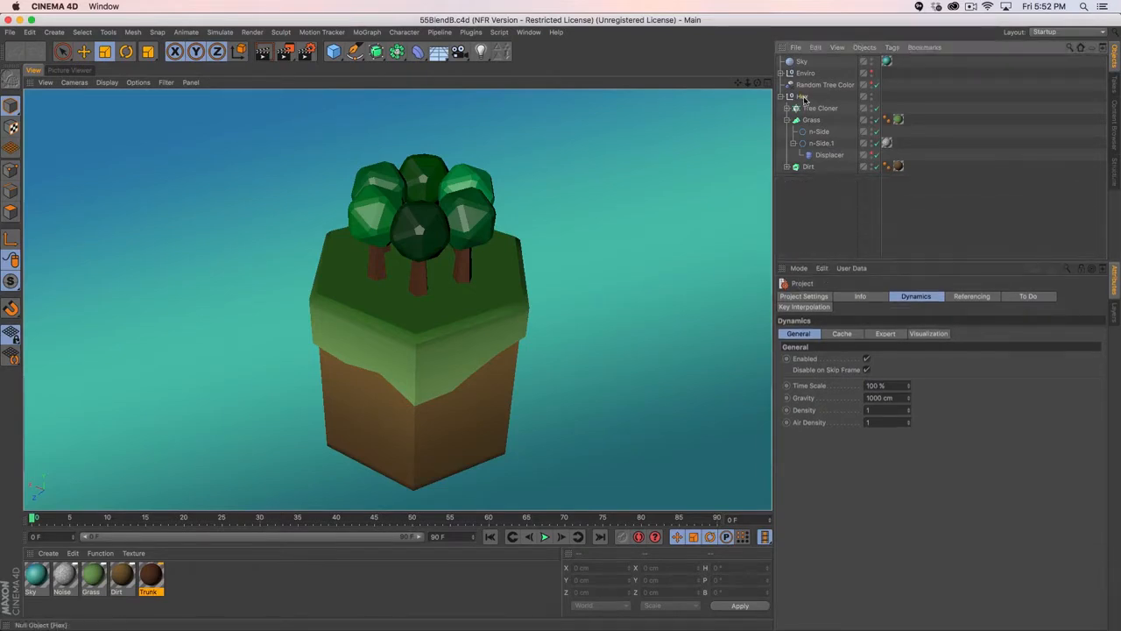
click(811, 108)
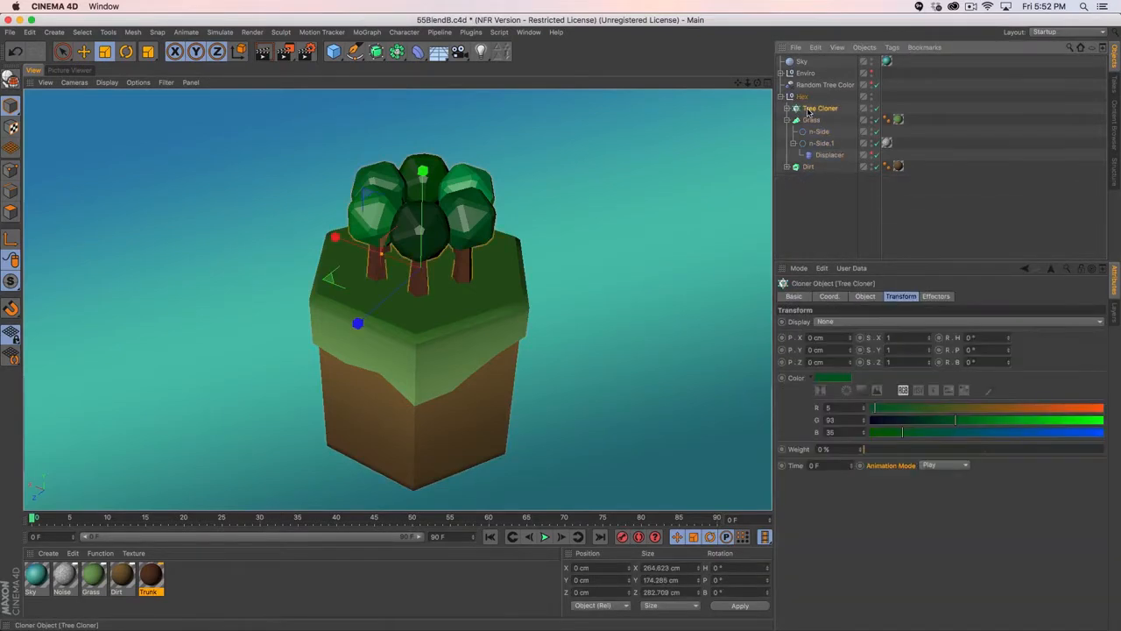
click(786, 108)
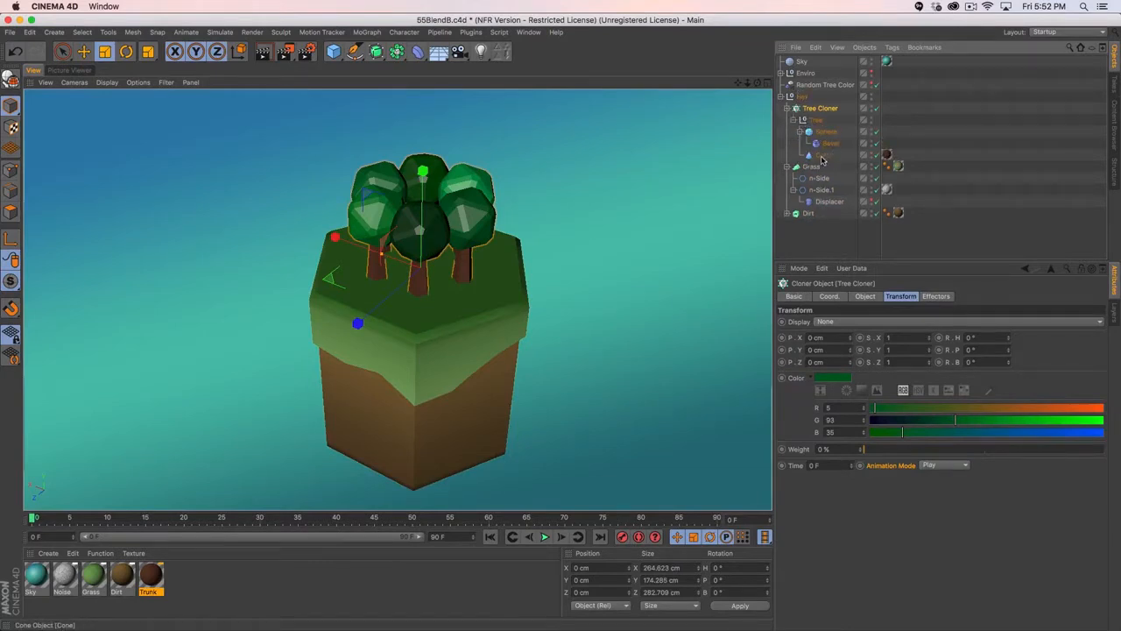
click(787, 108)
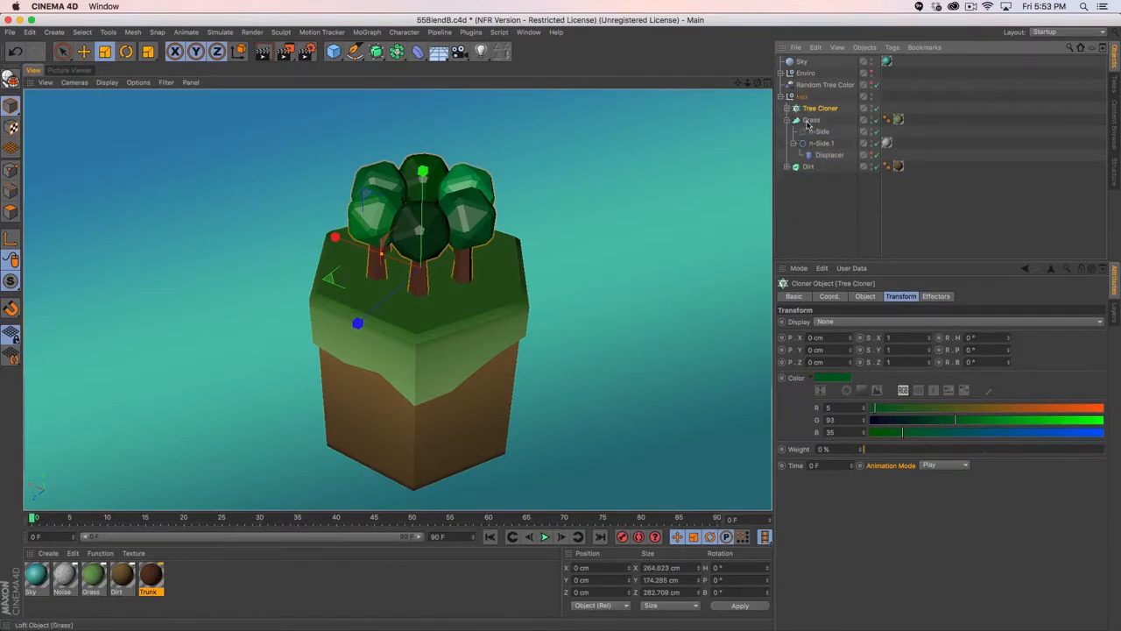
click(522, 318)
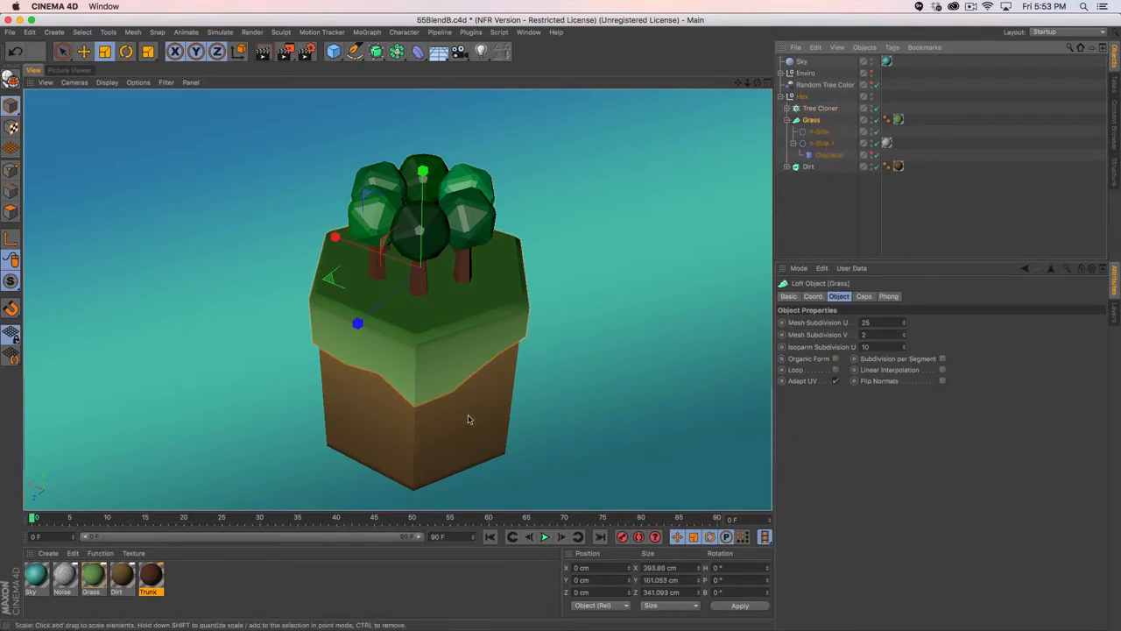
click(786, 167)
click(807, 167)
click(814, 179)
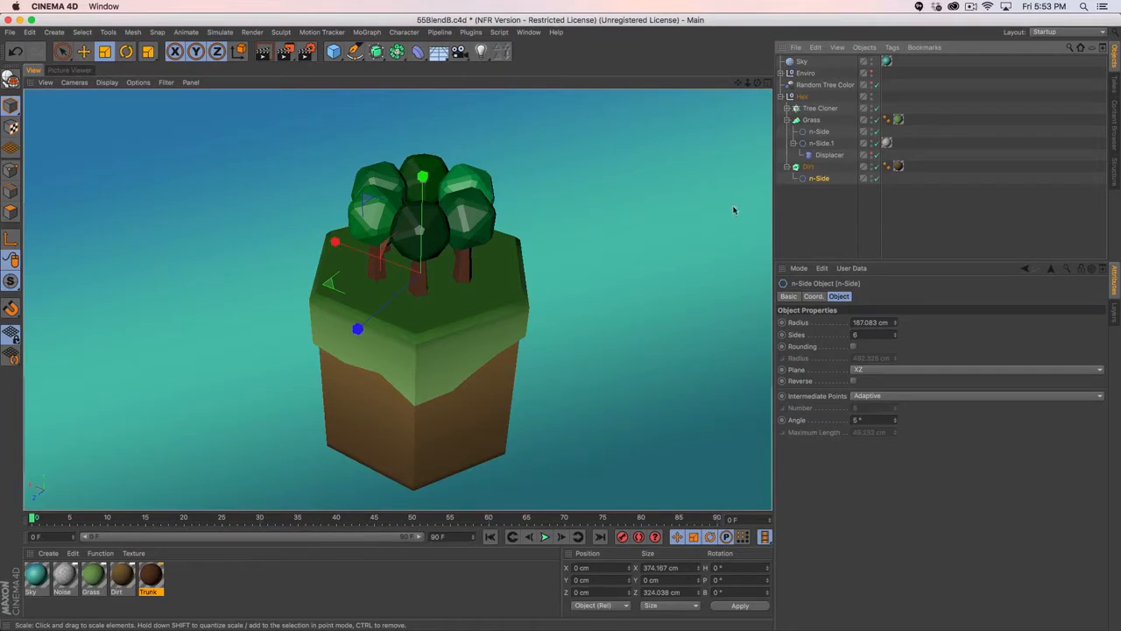
- Add a Random effector to the Tree Cloner
click(817, 109)
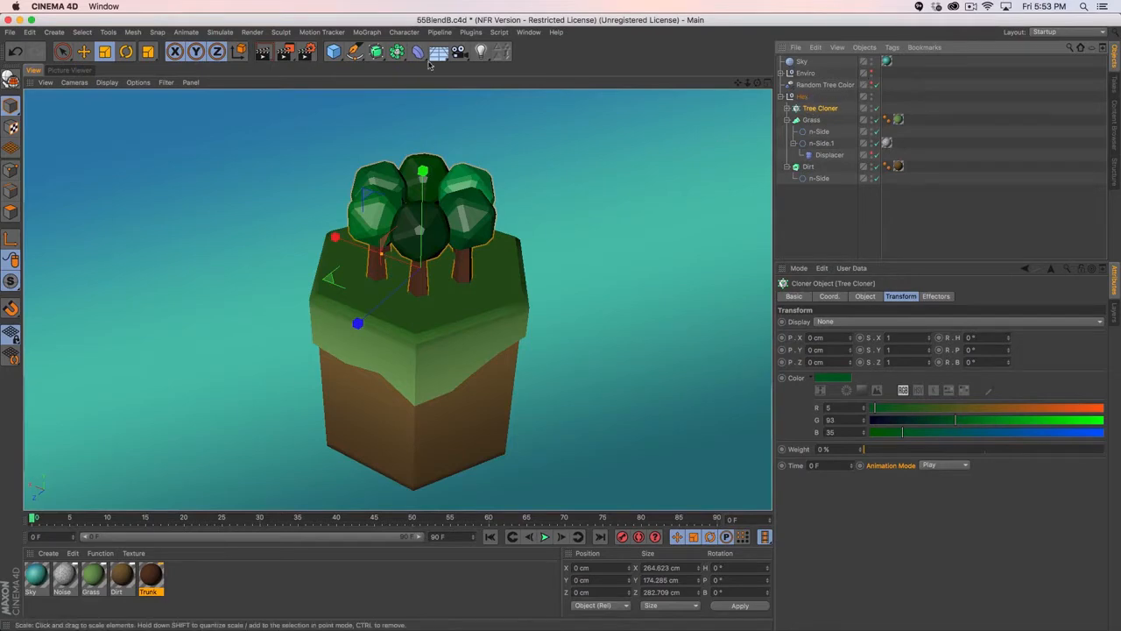
click(359, 33)
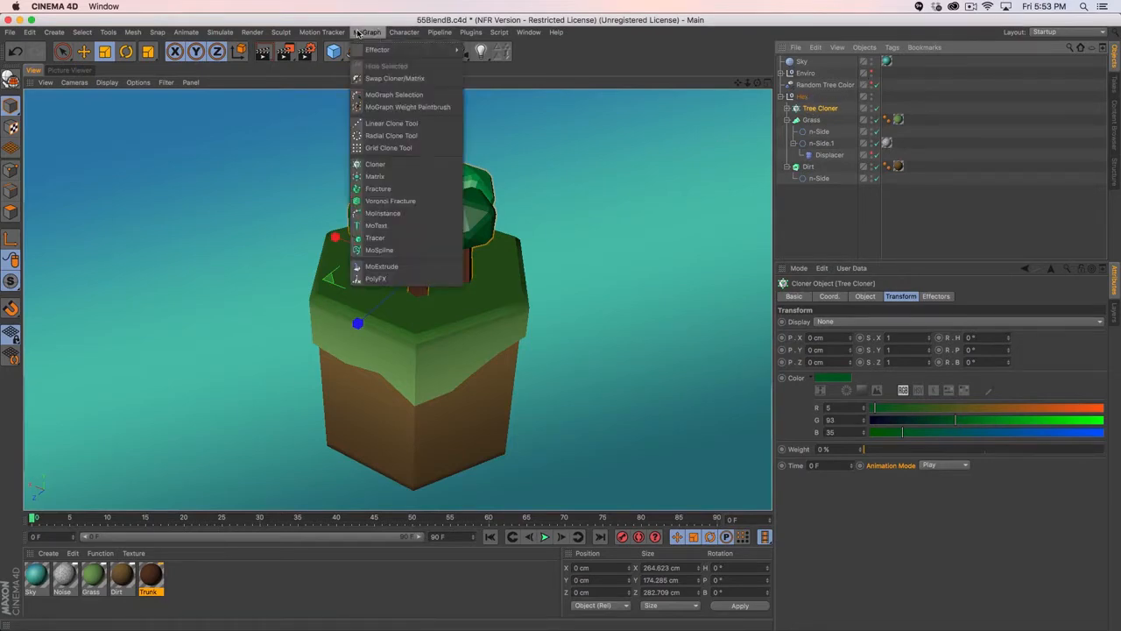
click(808, 112)
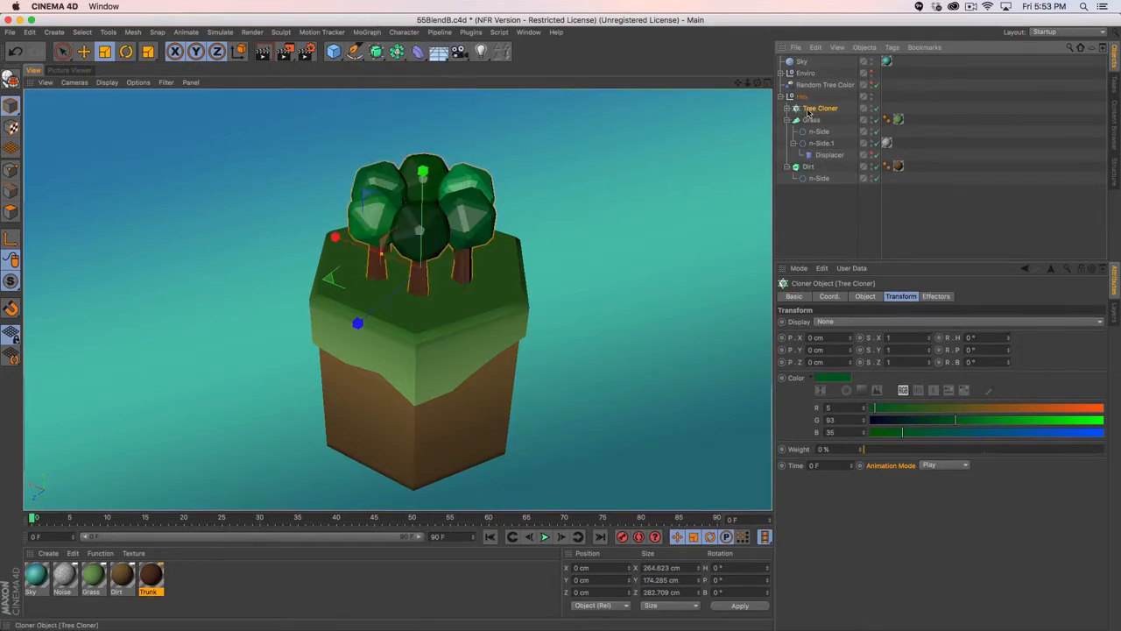
click(366, 32)
mouse_move(412, 50)
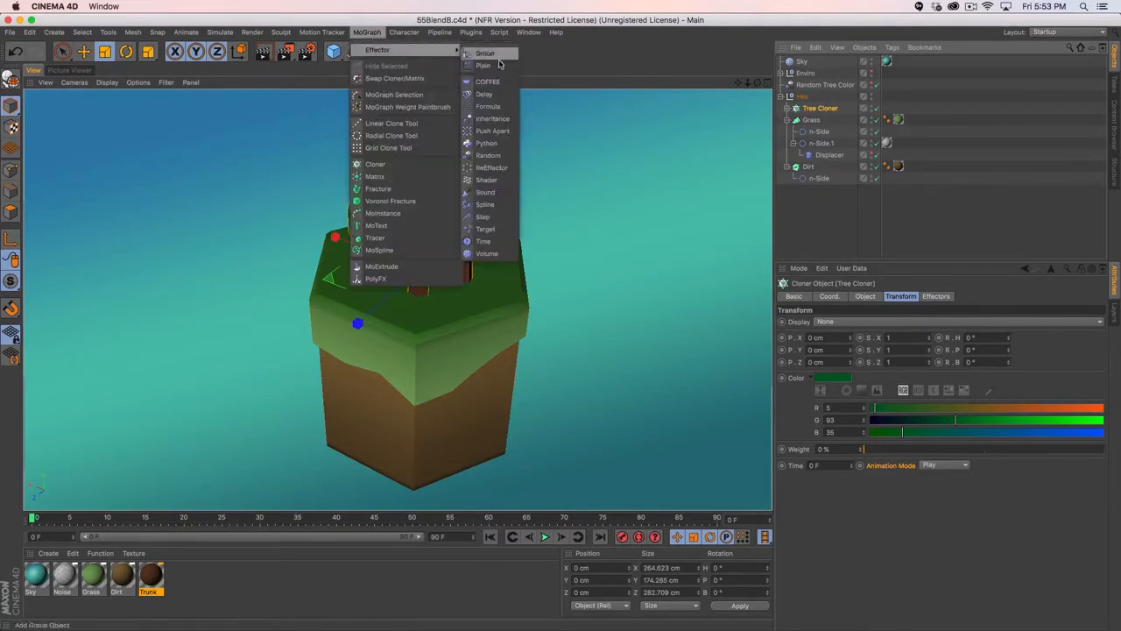
click(488, 155)
- Set the Random effector's P.Y position value to 0 cm
click(874, 299)
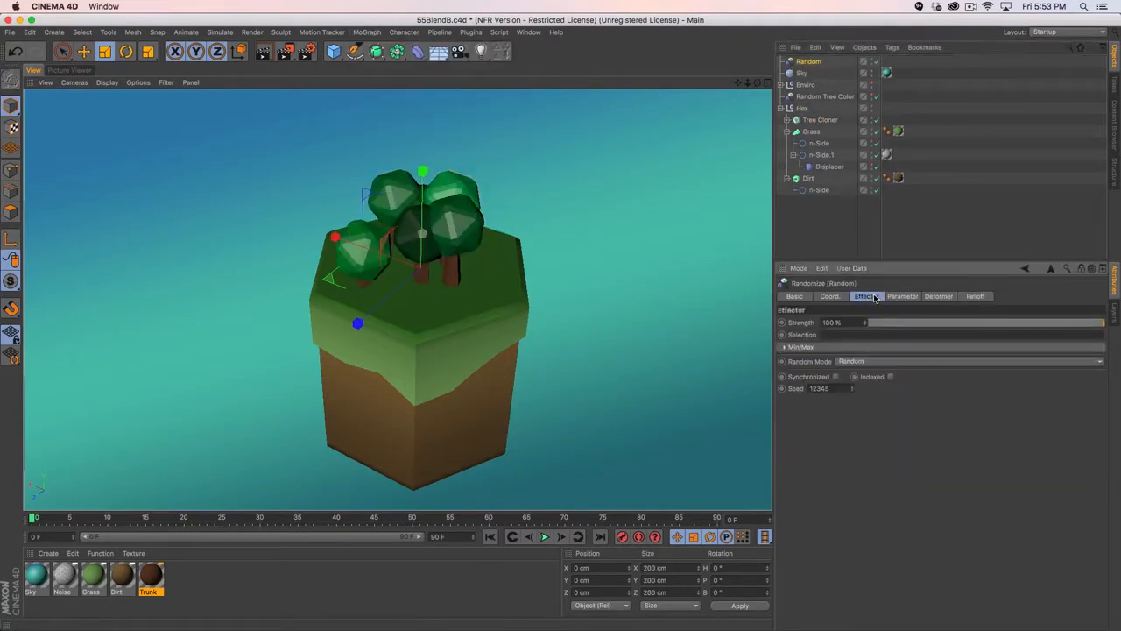
click(900, 299)
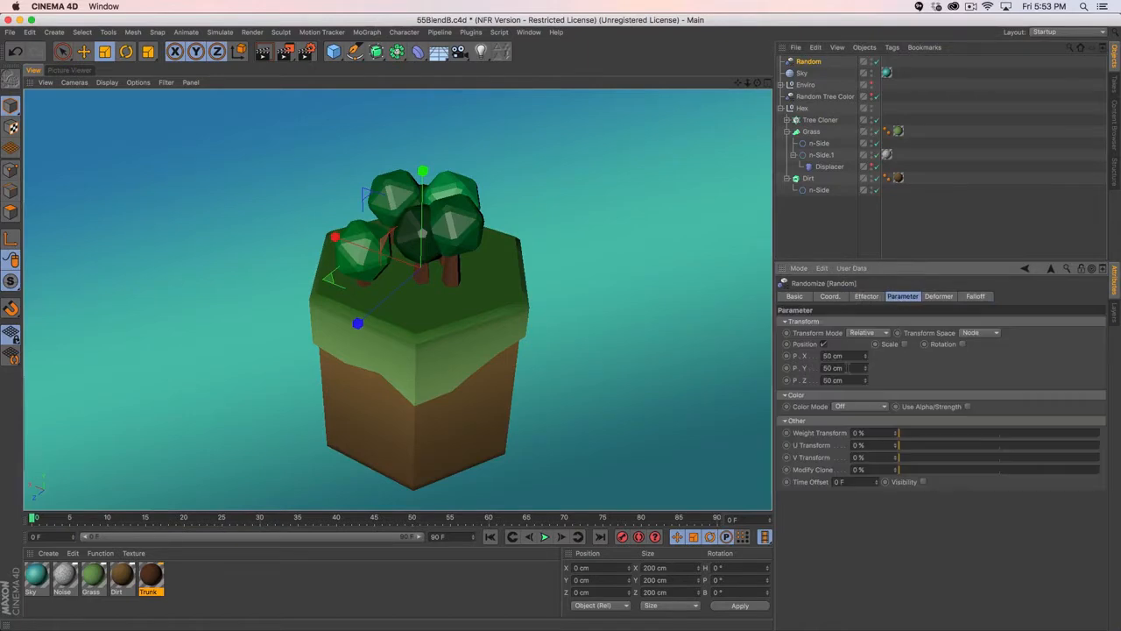
double_click(847, 368)
text(0)
key(Return)
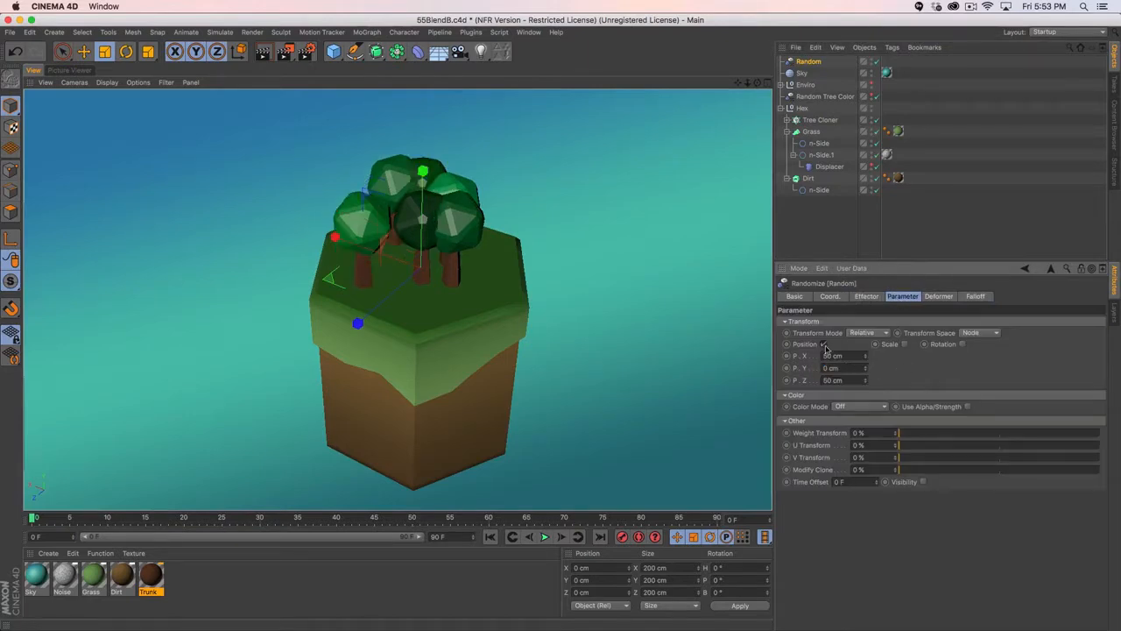
- Enable uniform Scale at about -0.51 and Rotation with R.H at about 468° on the Random effector
click(905, 344)
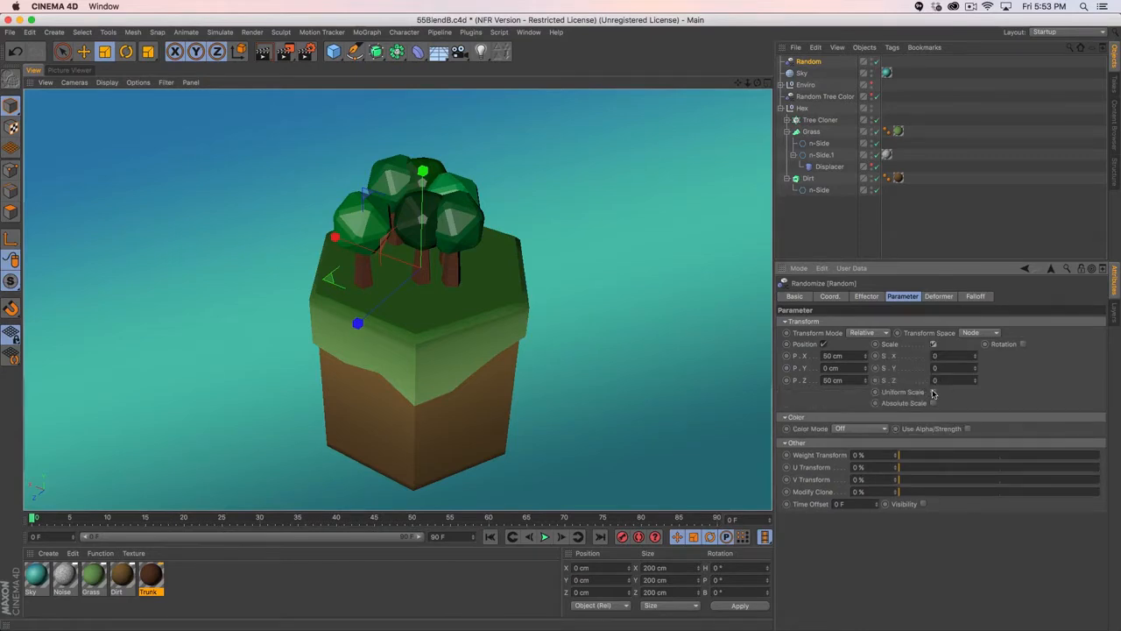
click(933, 392)
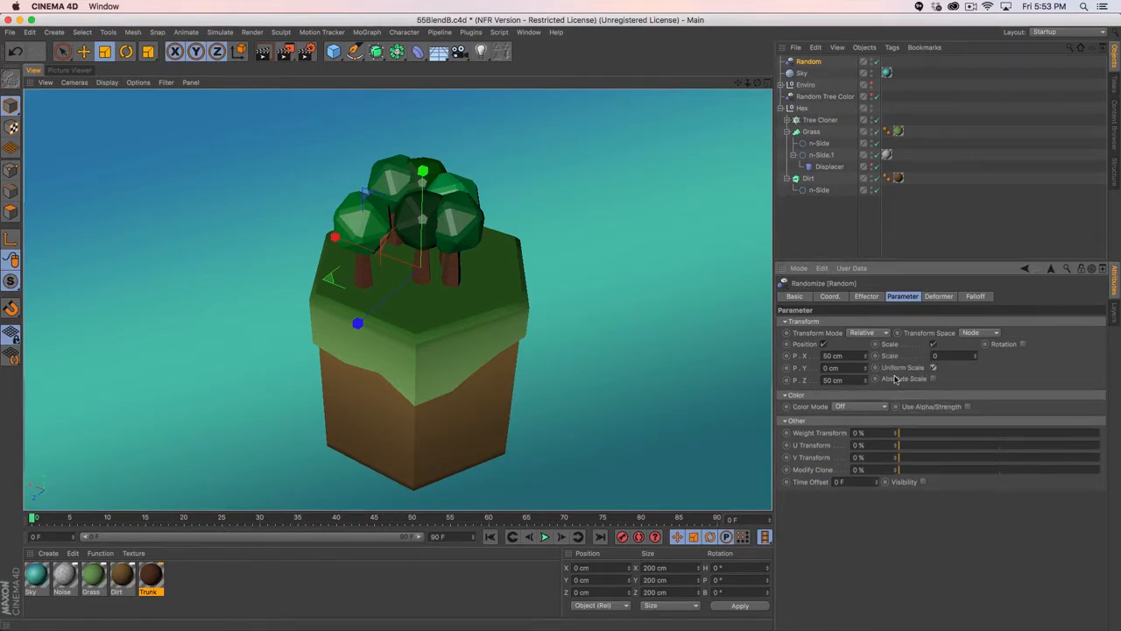
click(974, 358)
mouse_move(975, 357)
mouse_down()
mouse_move(975, 372)
mouse_move(976, 361)
mouse_up()
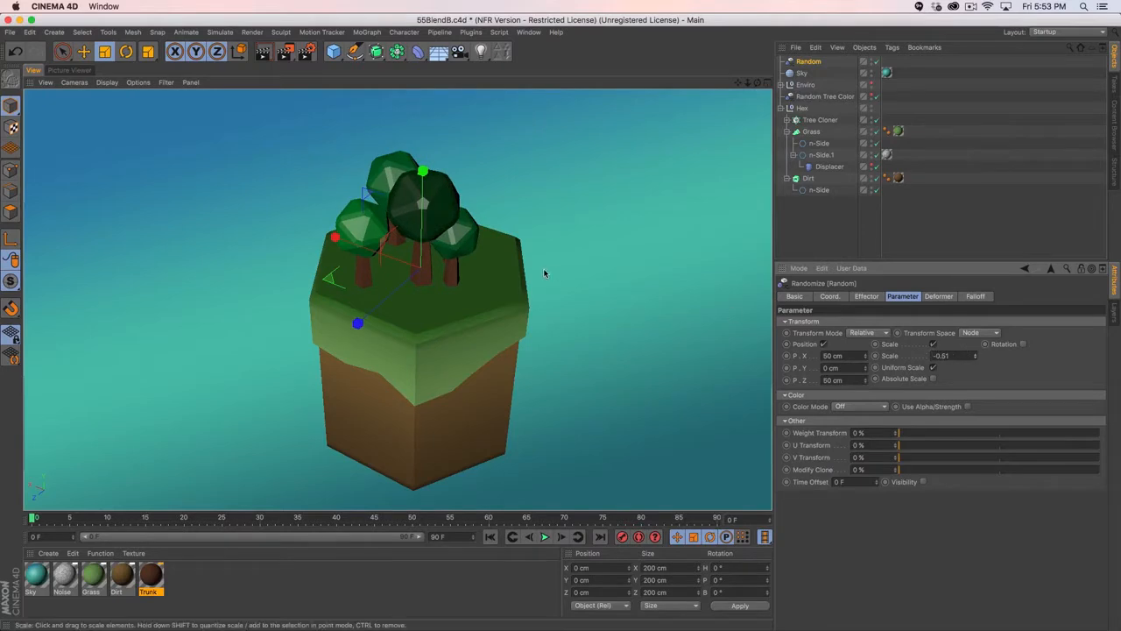
click(1024, 345)
drag(1065, 356, 1066, 352)
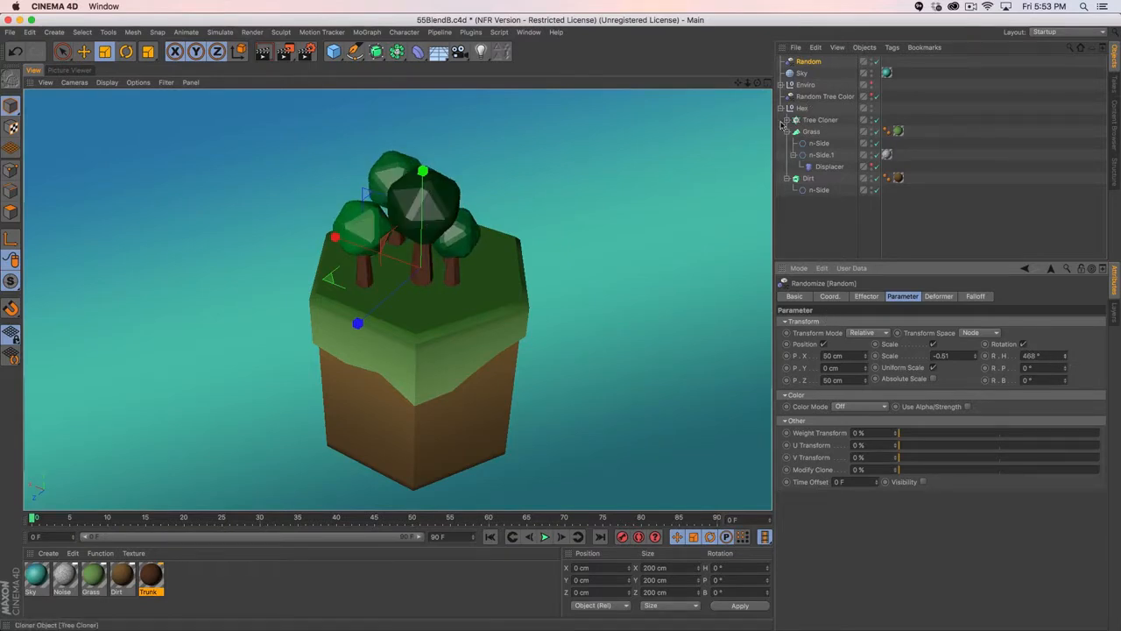
- Add a Push Apart effector to the Tree Cloner
click(808, 121)
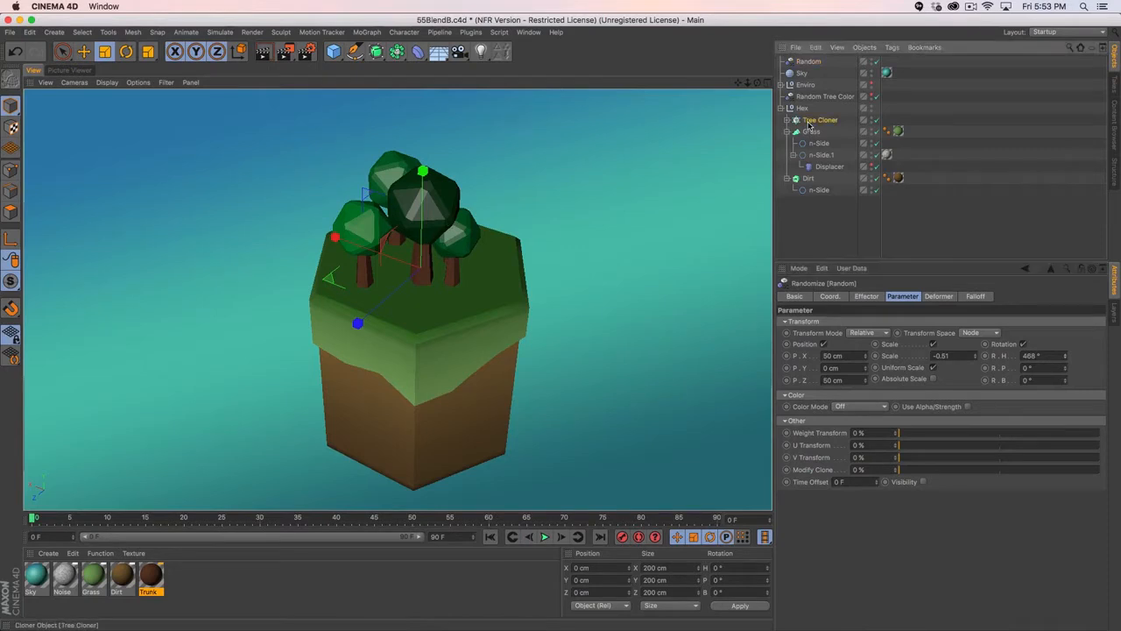
click(367, 31)
mouse_move(382, 50)
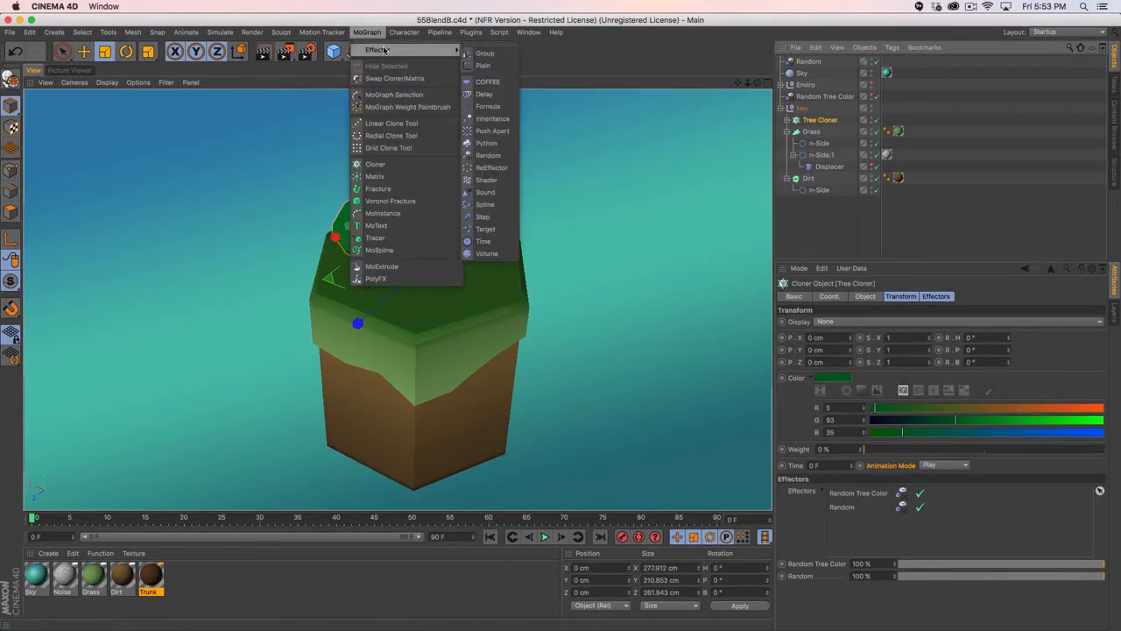
click(496, 131)
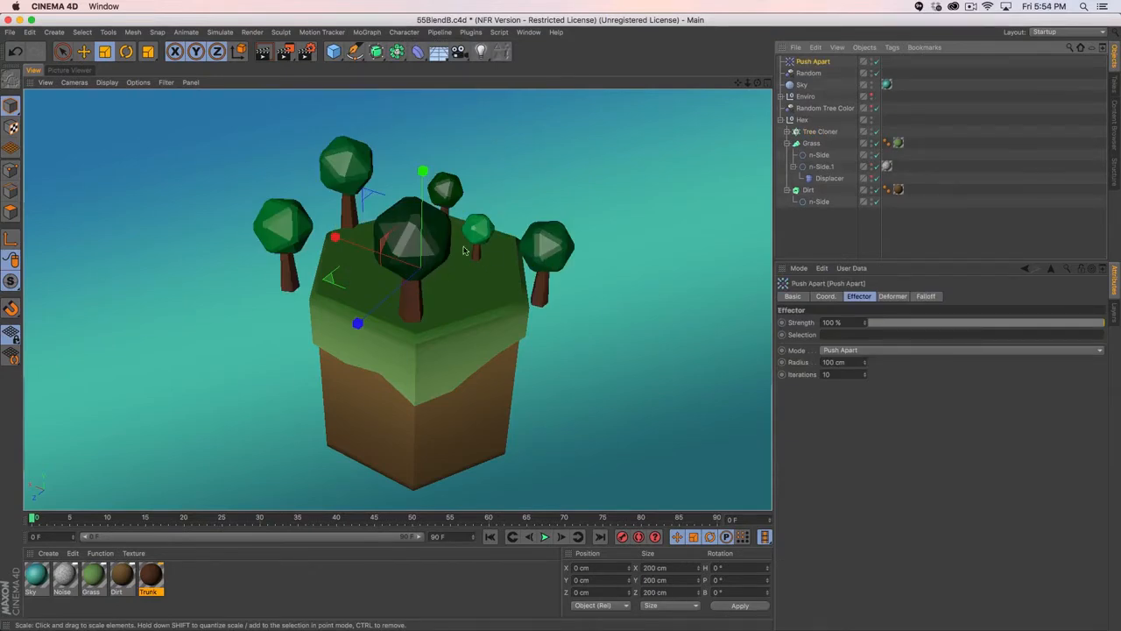
- Reduce the Push Apart effector's Radius to about 58 cm, checking the tree spacing on the grass
alt+drag(464, 251, 437, 277)
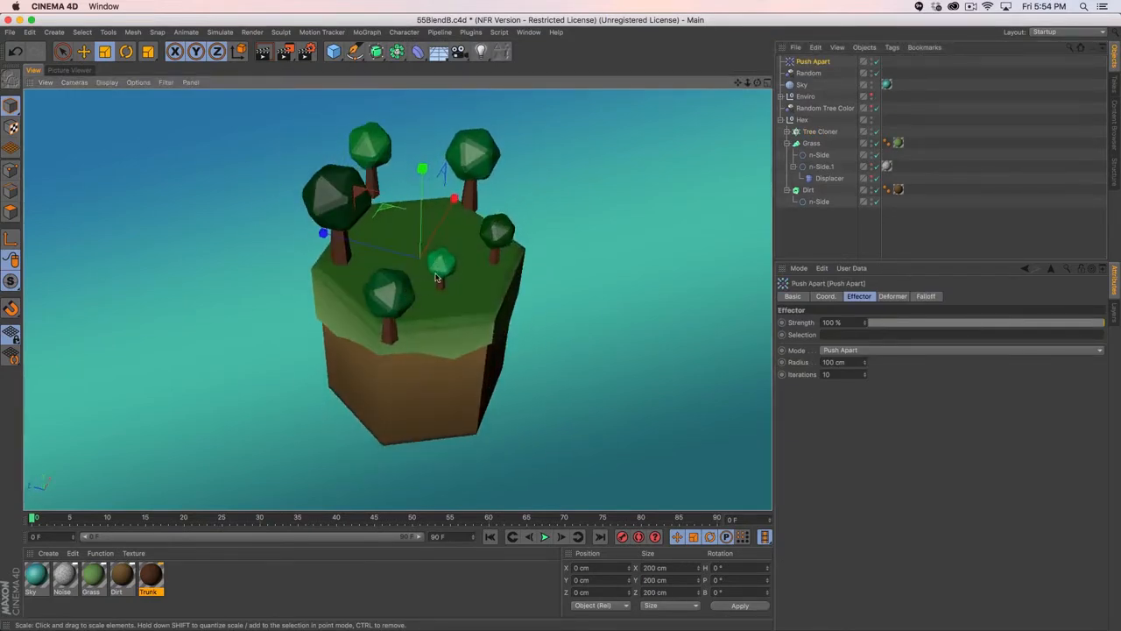
drag(850, 363, 785, 371)
text(10)
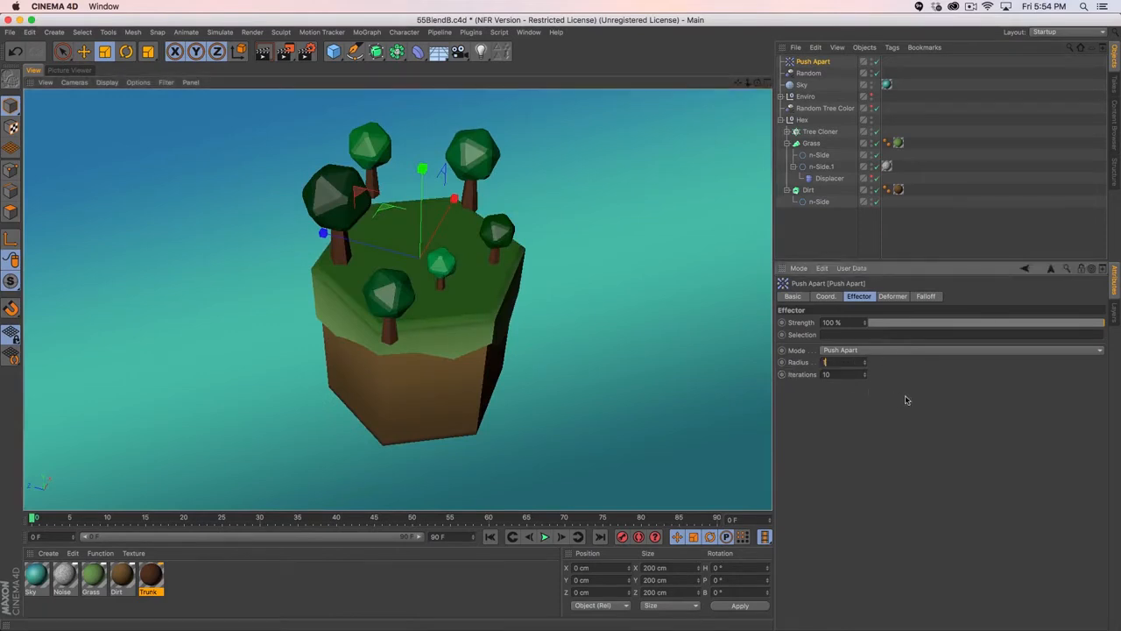
key(Return)
drag(866, 363, 915, 349)
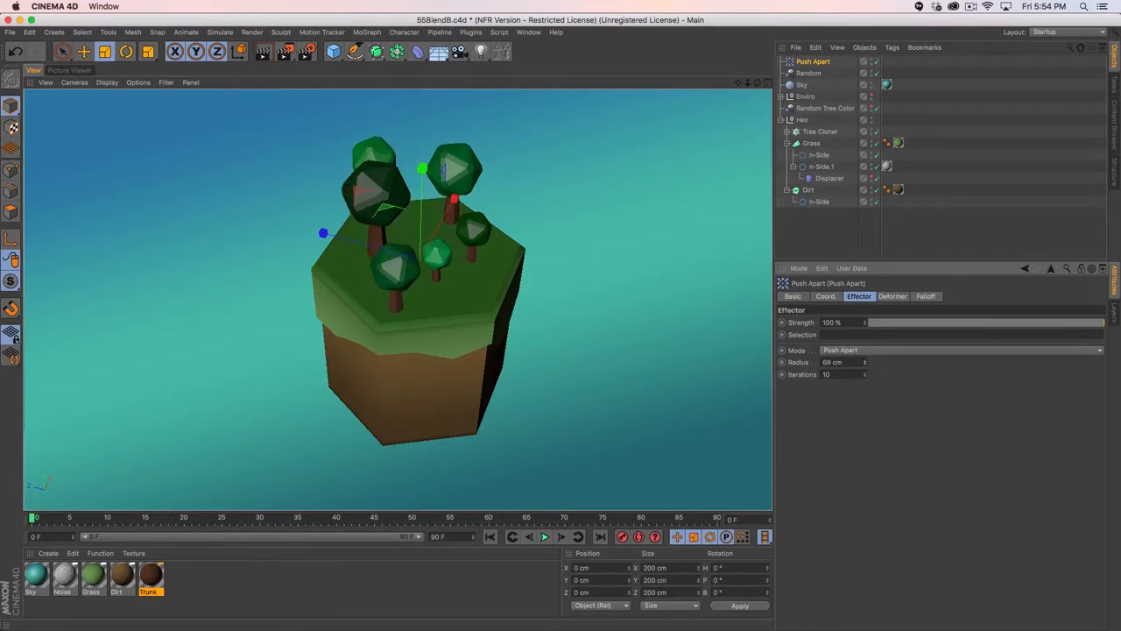
alt+drag(442, 269, 578, 226)
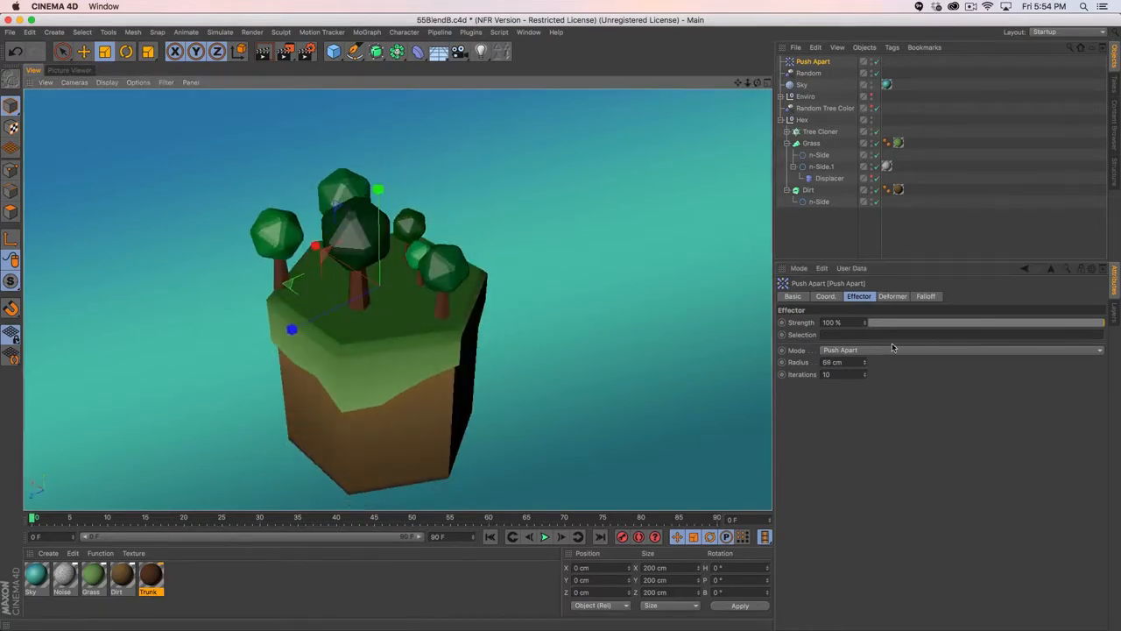
drag(866, 363, 864, 368)
alt+drag(424, 231, 416, 284)
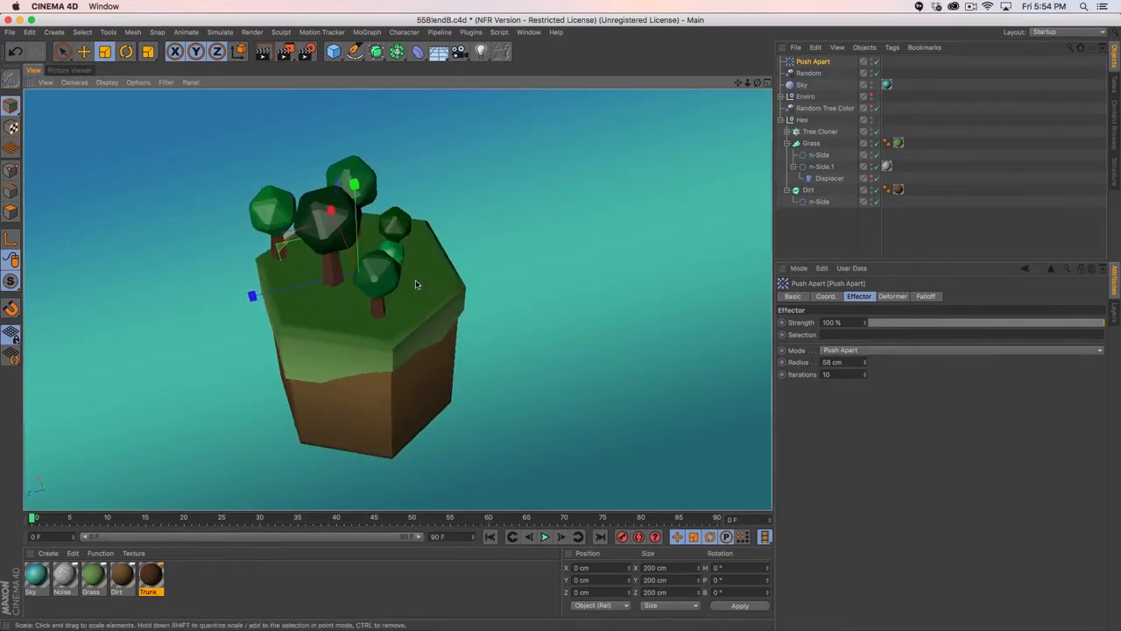
- Move the Random effector into the Hex null as its child
click(792, 77)
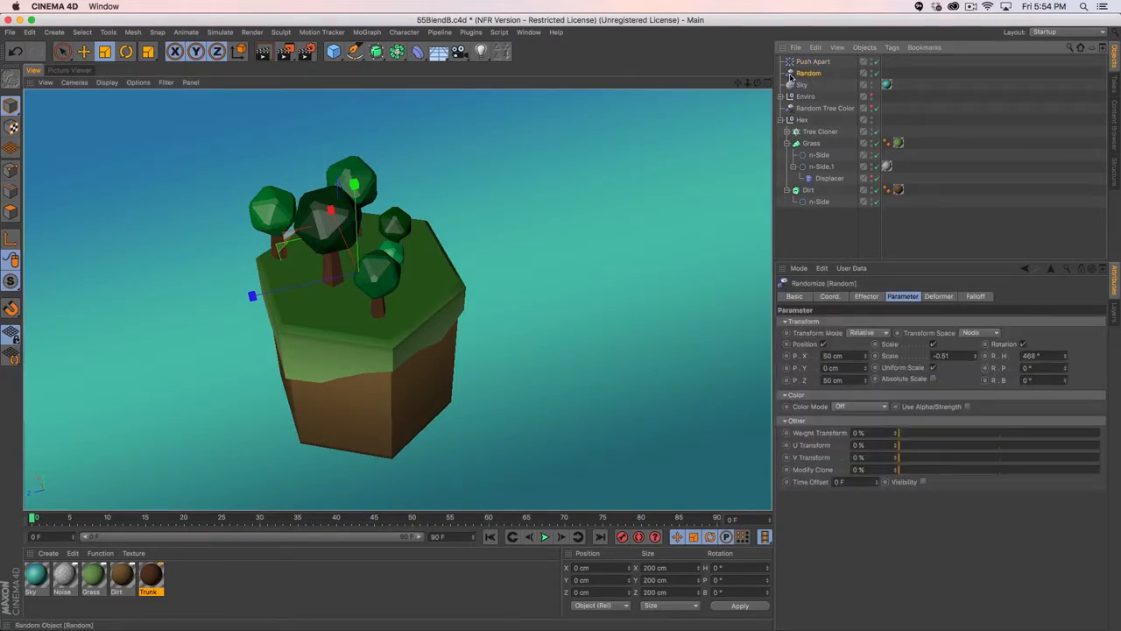
drag(792, 77, 807, 122)
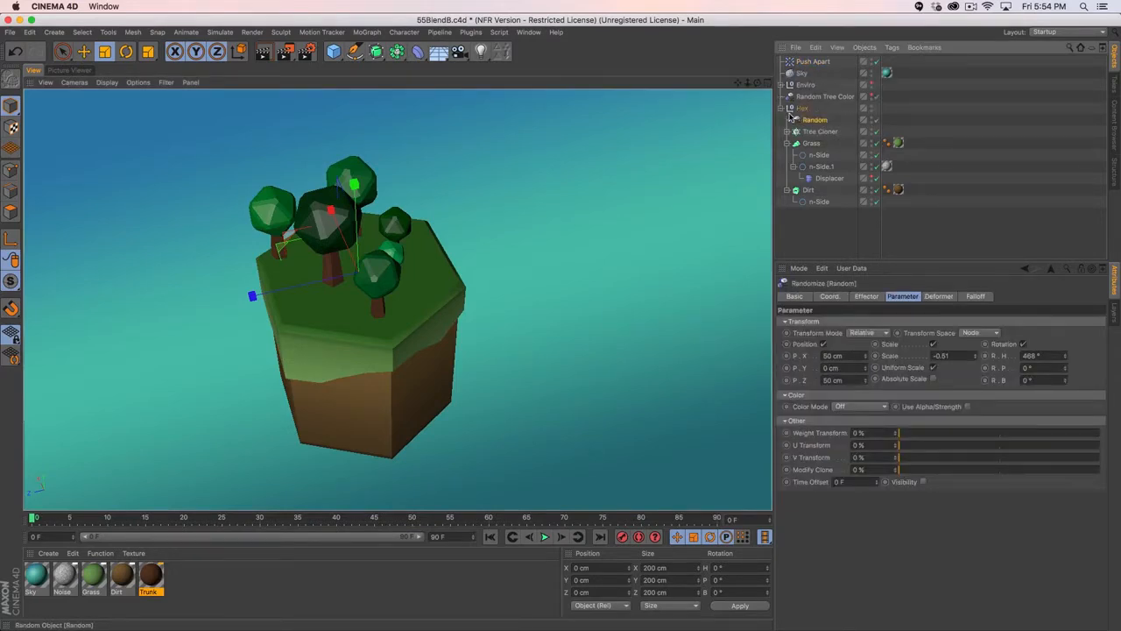
click(779, 108)
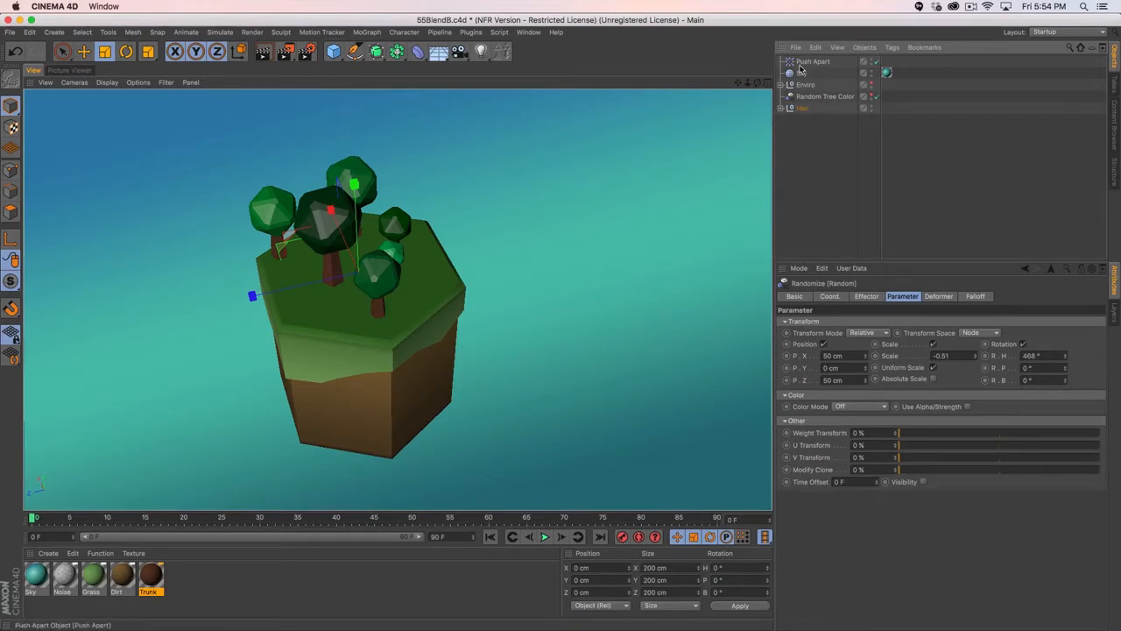
click(782, 109)
- Add a MoGraph Cloner and make the Hex null its child
click(801, 108)
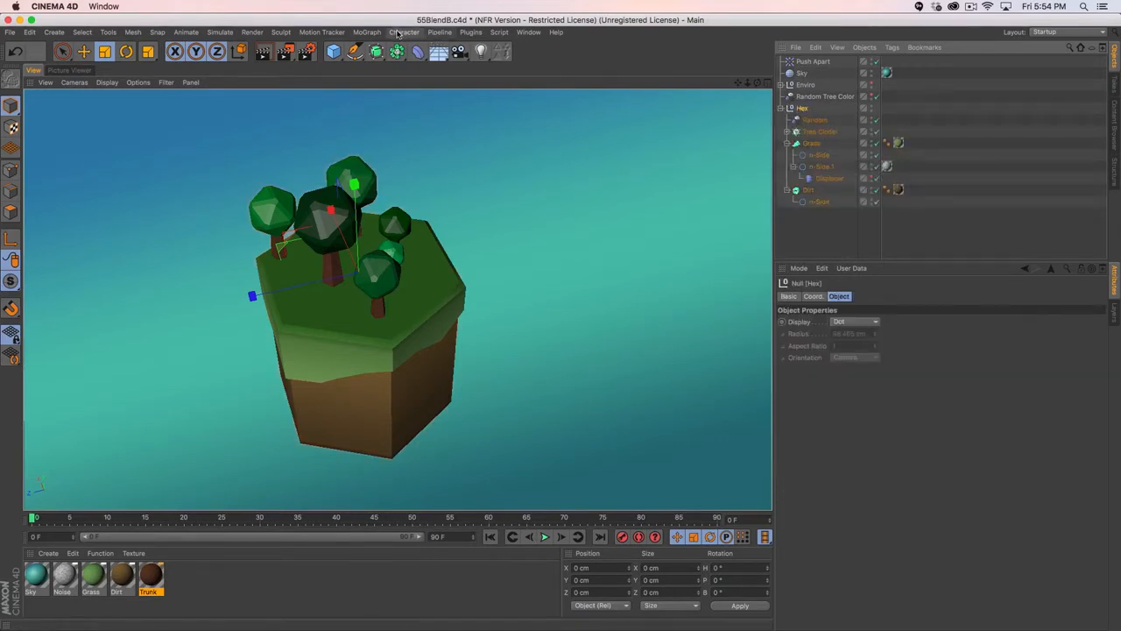
click(367, 33)
click(397, 170)
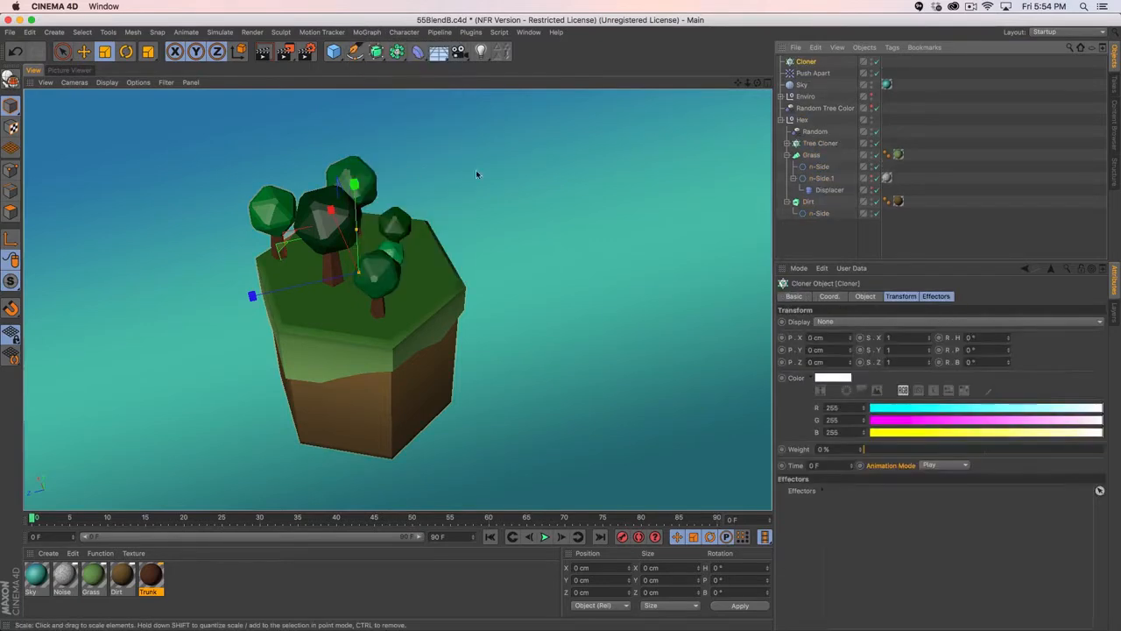
drag(799, 64, 805, 62)
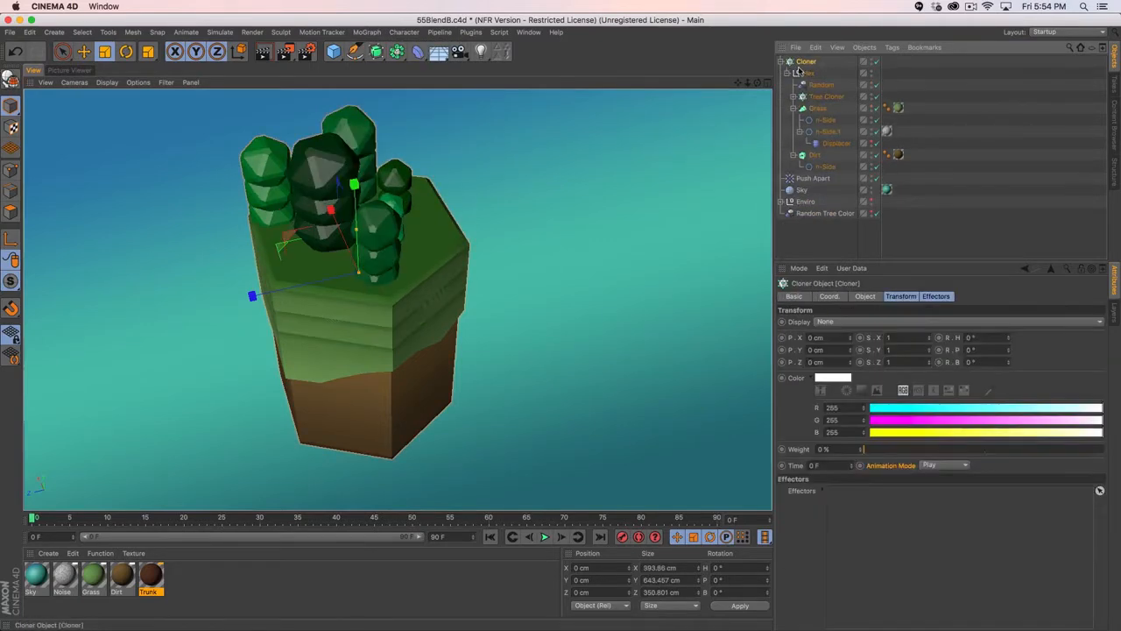
- Set the new Cloner's mode to Honeycomb Array with Y (XZ) orientation
click(865, 296)
click(848, 323)
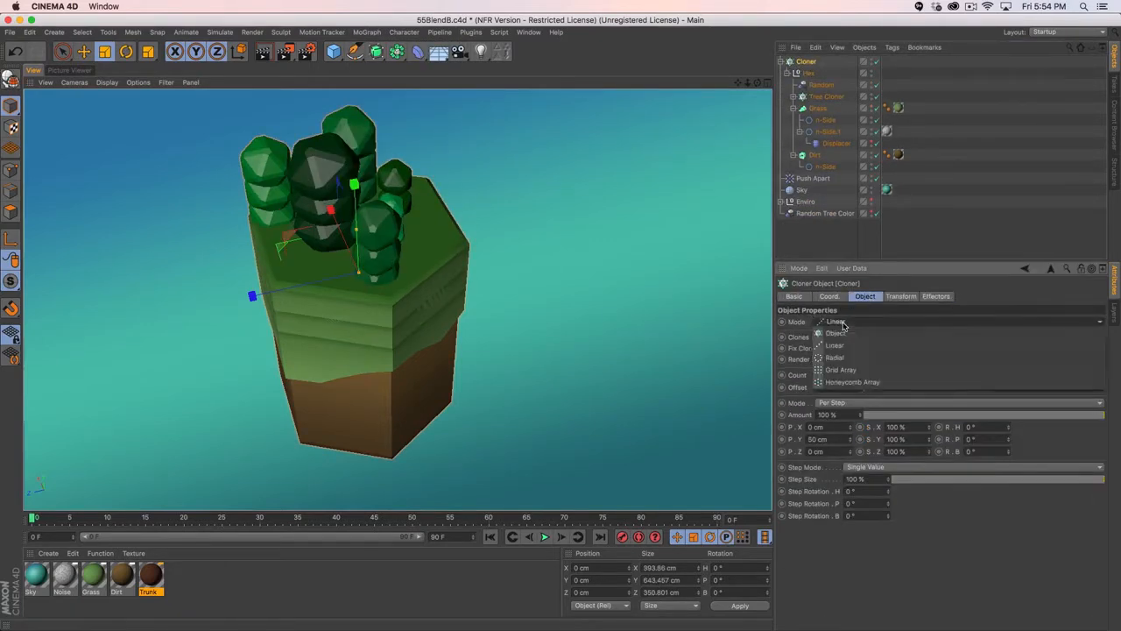
click(851, 383)
click(841, 374)
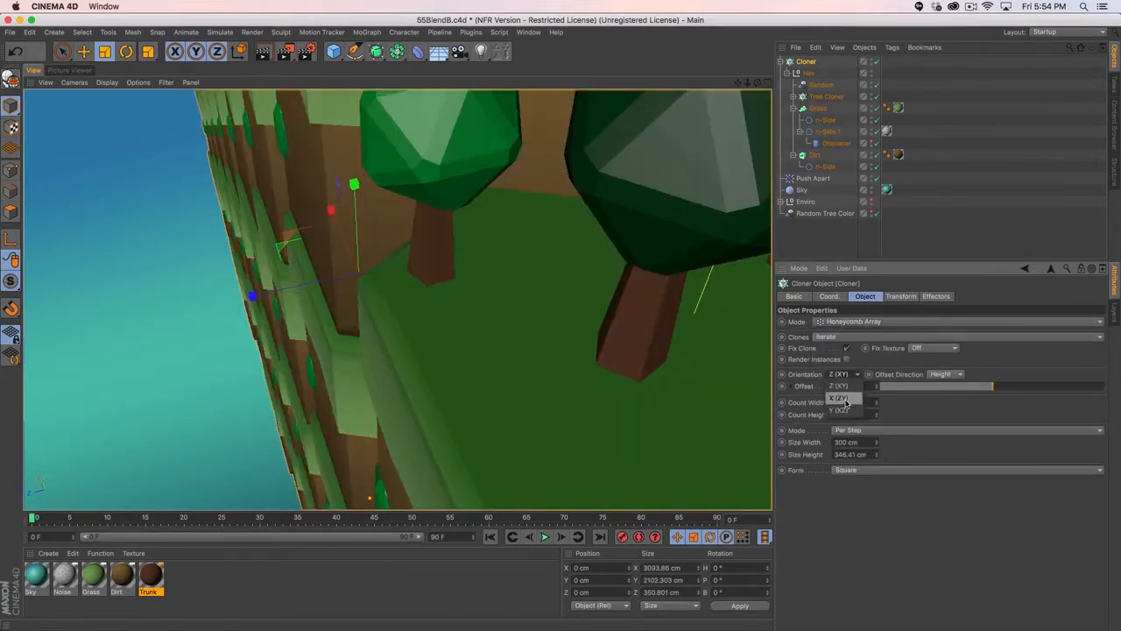
click(840, 410)
- Examine the honeycomb field of hexagonal tree tiles from several angles for visible repetition
alt+drag(488, 278, 467, 295)
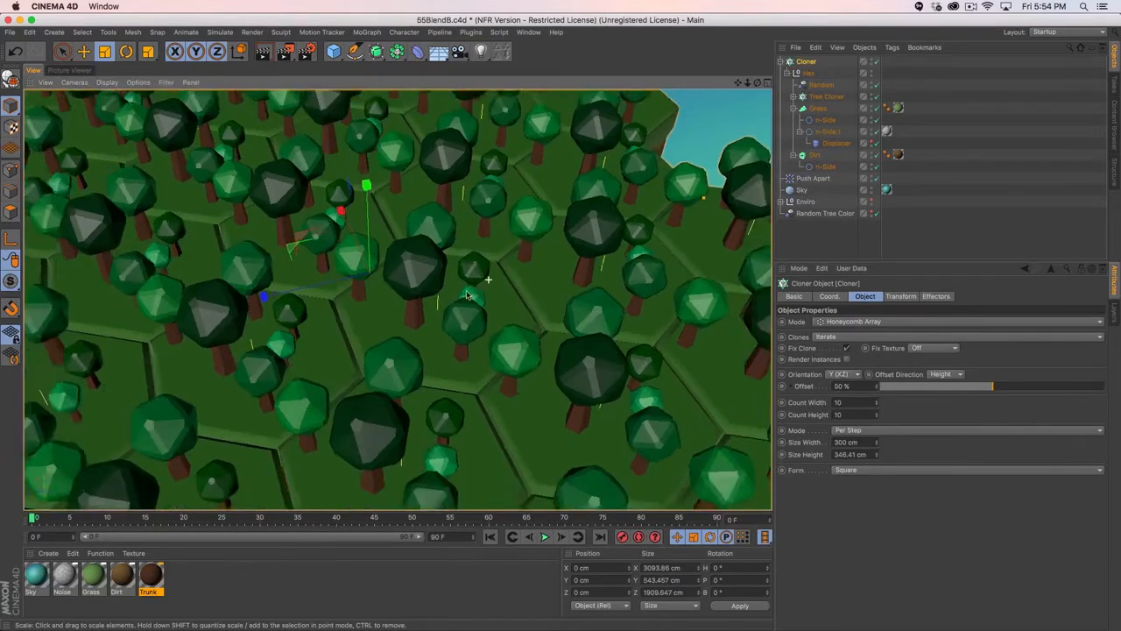
alt+right_drag(467, 295, 430, 317)
alt+drag(430, 317, 514, 326)
alt+middle_drag(516, 337, 438, 289)
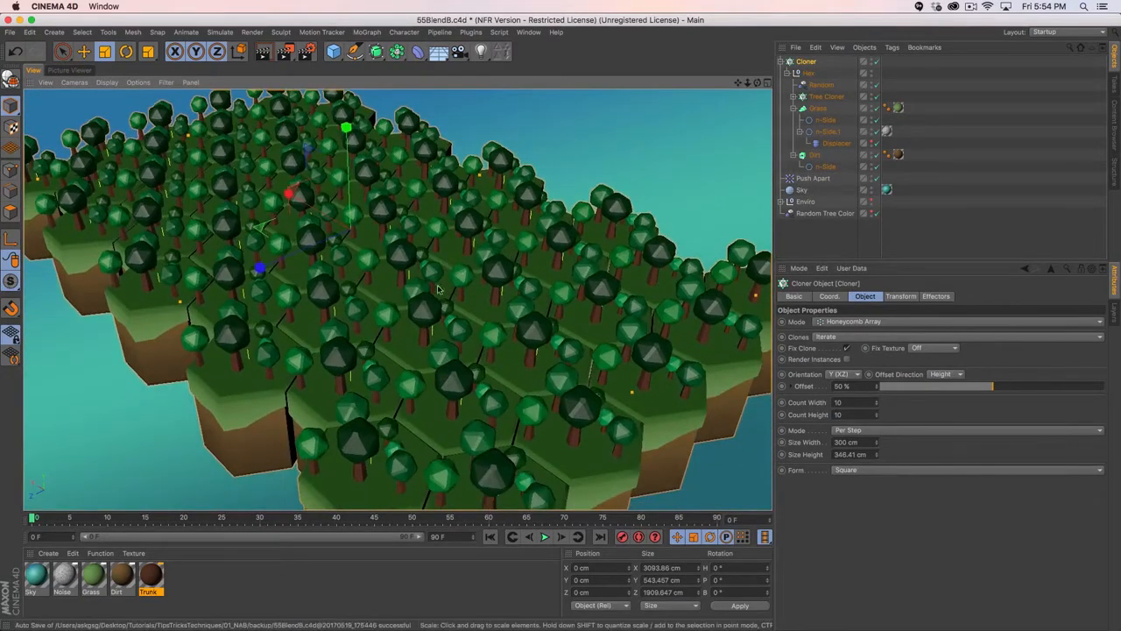
alt+drag(407, 280, 391, 238)
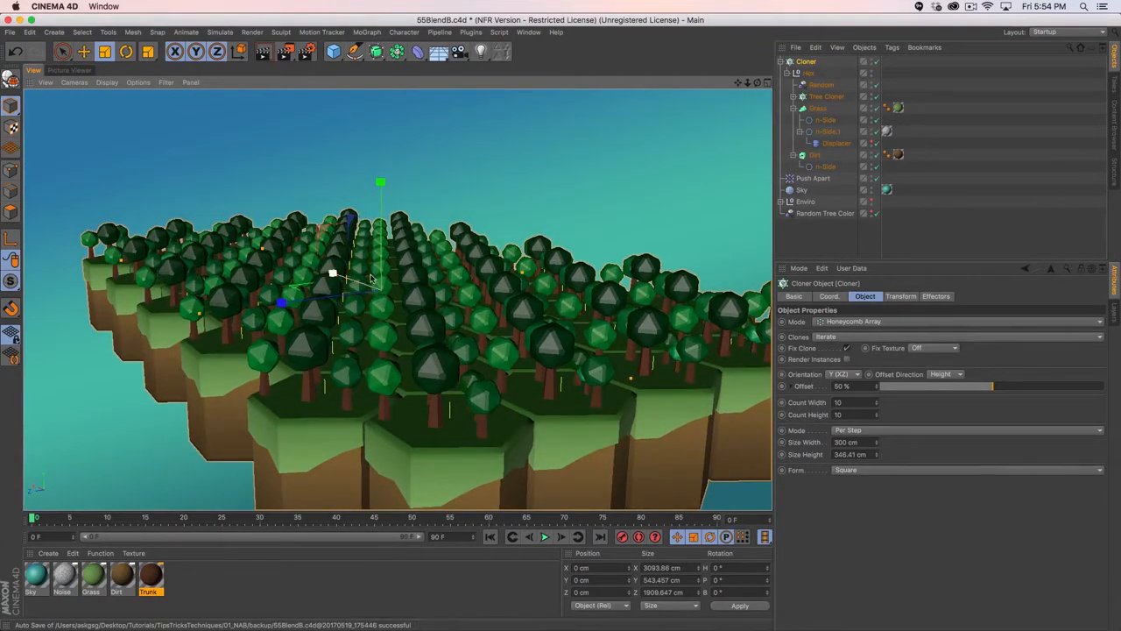
alt+drag(371, 277, 396, 312)
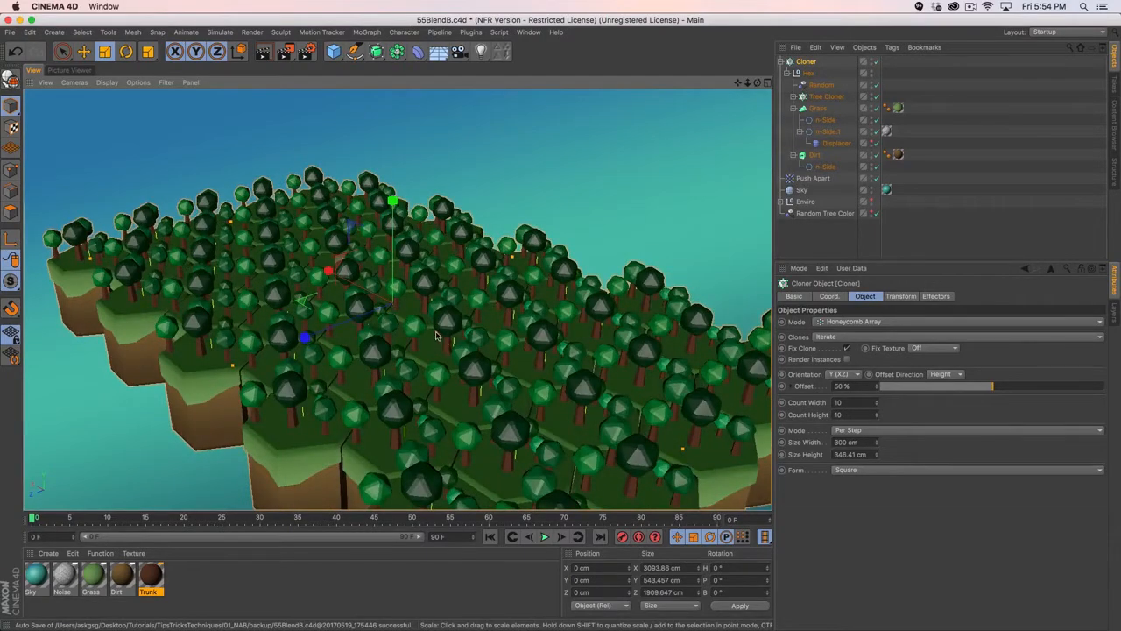
alt+middle_drag(438, 333, 416, 306)
- Duplicate the Hex null inside the Cloner and set the copy's Random effector seed to 12346
click(794, 73)
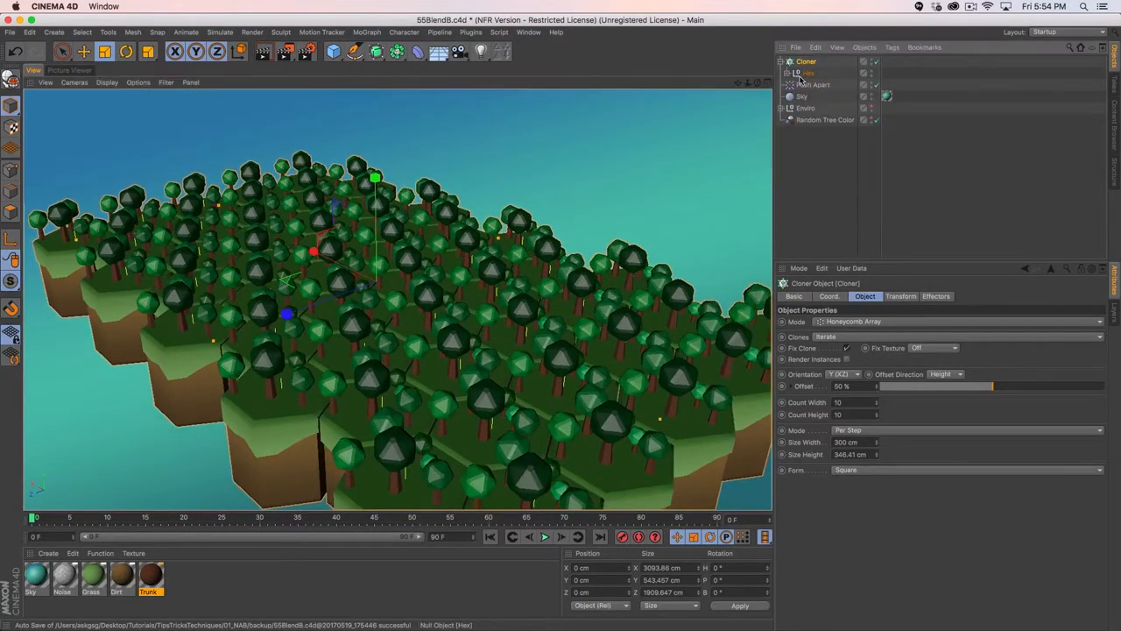
click(807, 73)
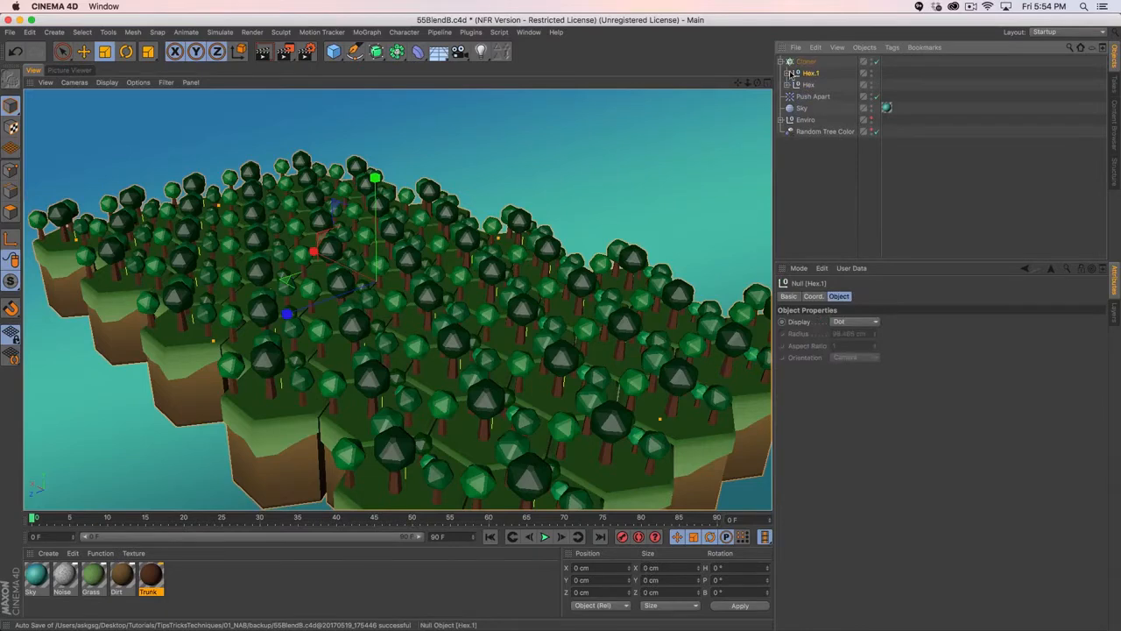
click(794, 73)
click(816, 85)
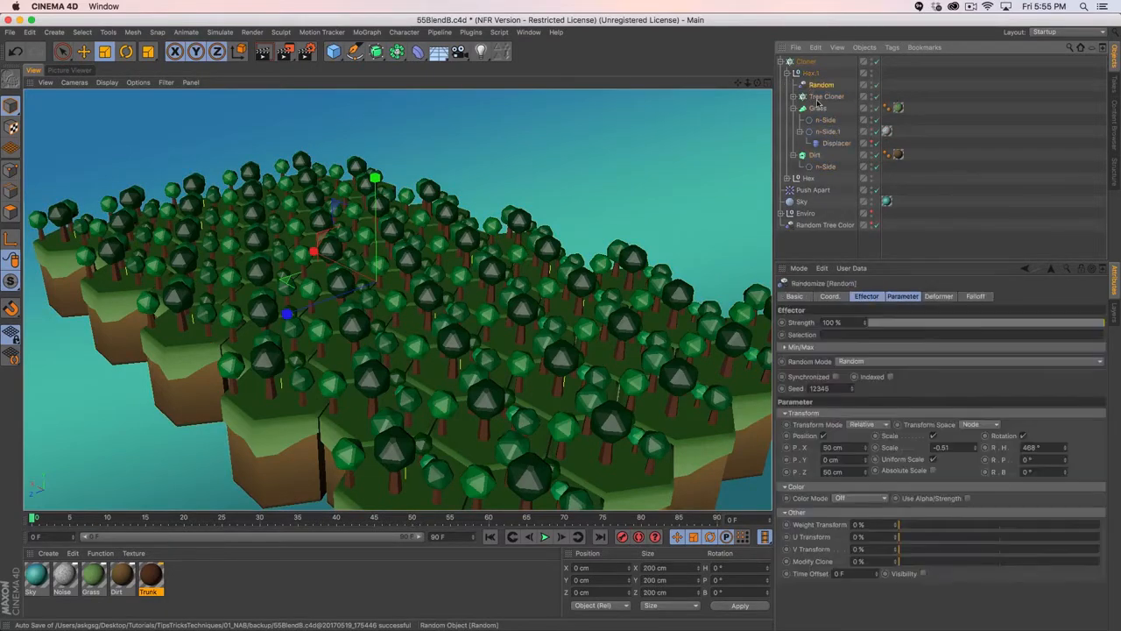
click(866, 296)
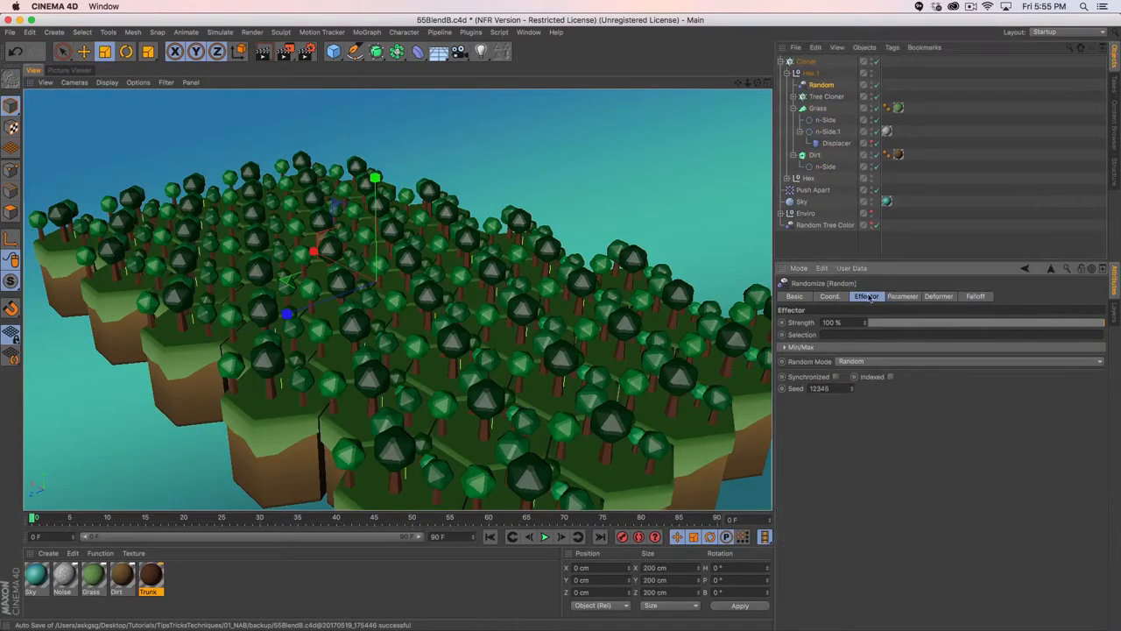
click(851, 386)
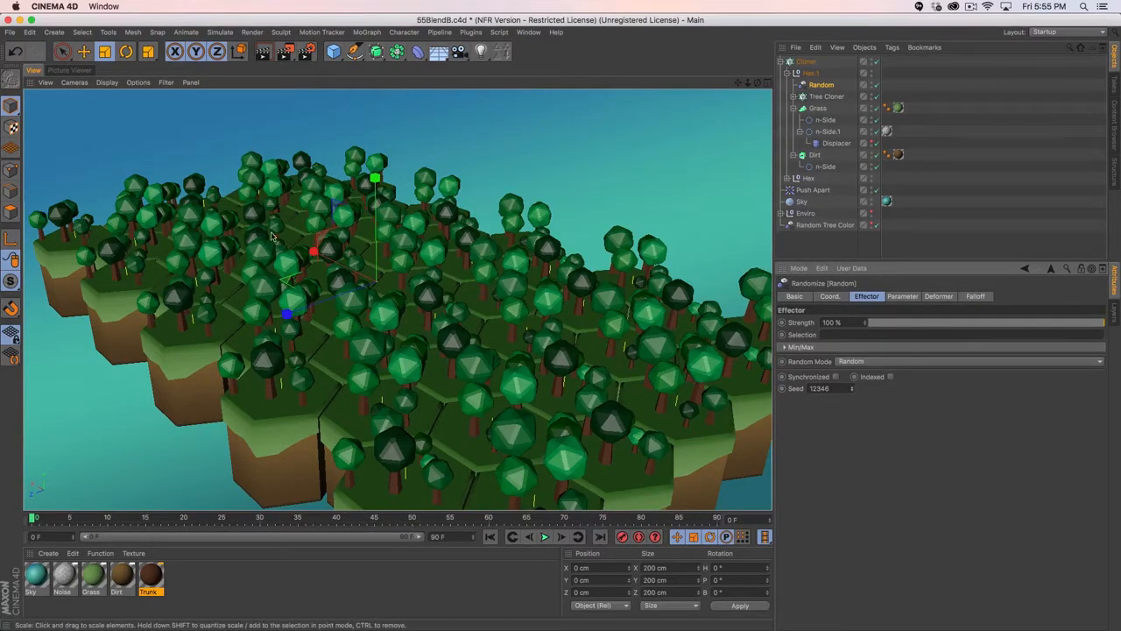
- Duplicate Hex.1 inside the Cloner and set the new copy's Random effector seed to 12347
ctrl+drag(811, 73, 811, 68)
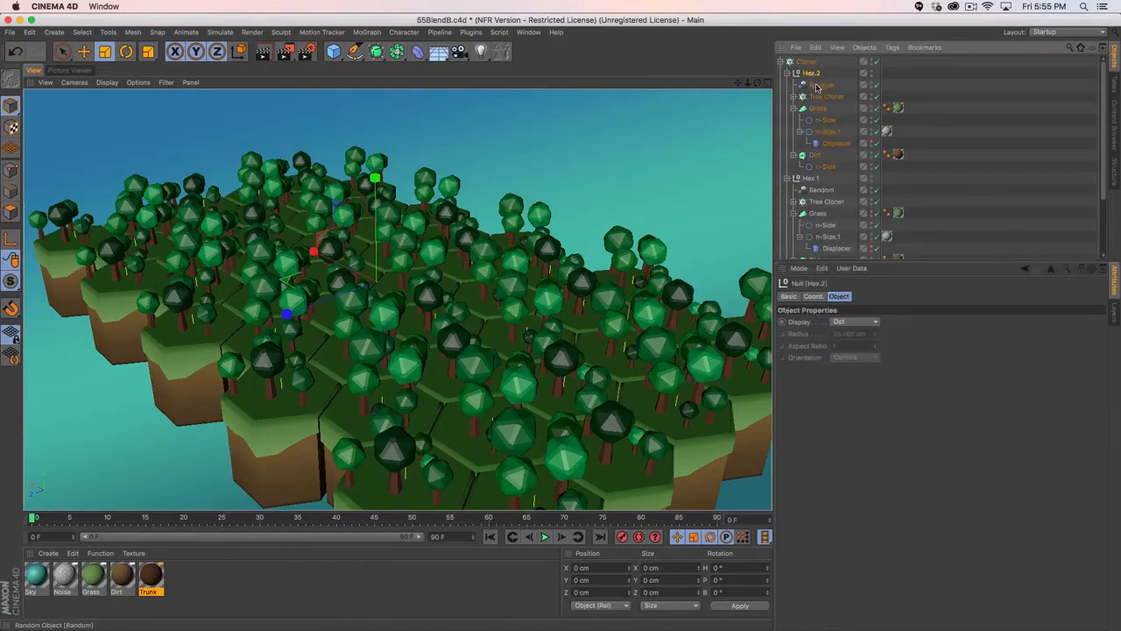
click(821, 85)
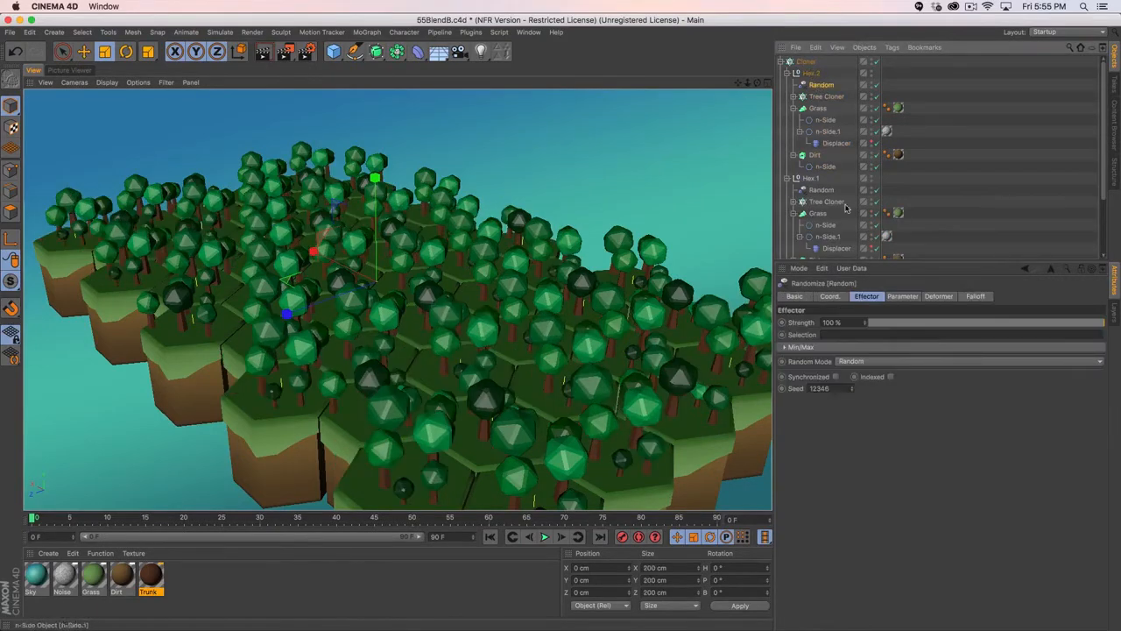
click(854, 388)
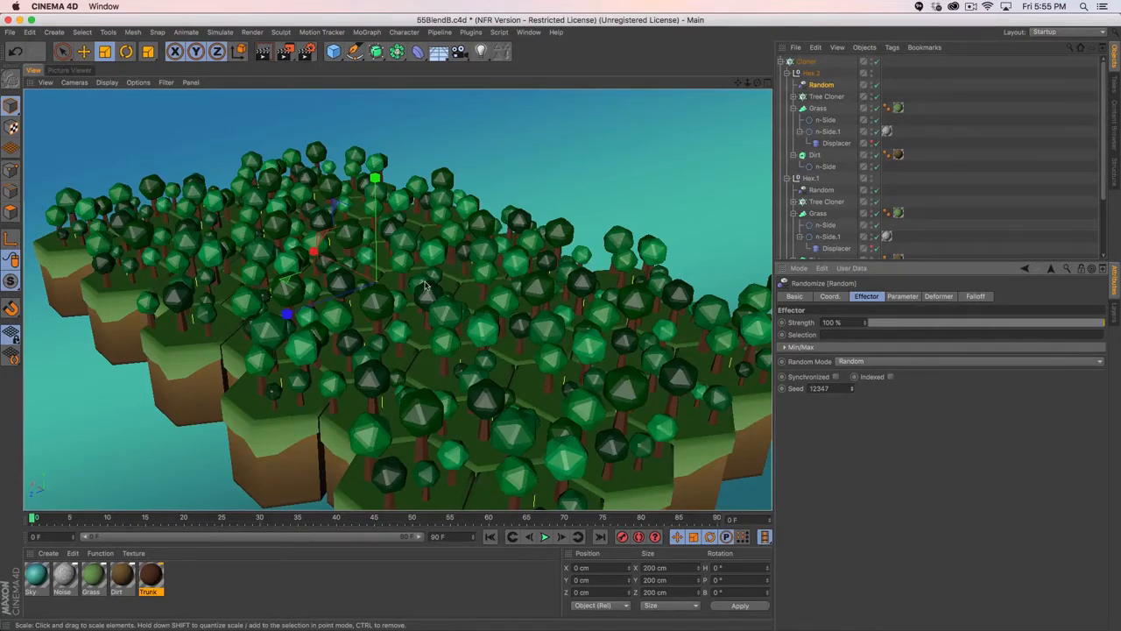
alt+drag(426, 286, 457, 332)
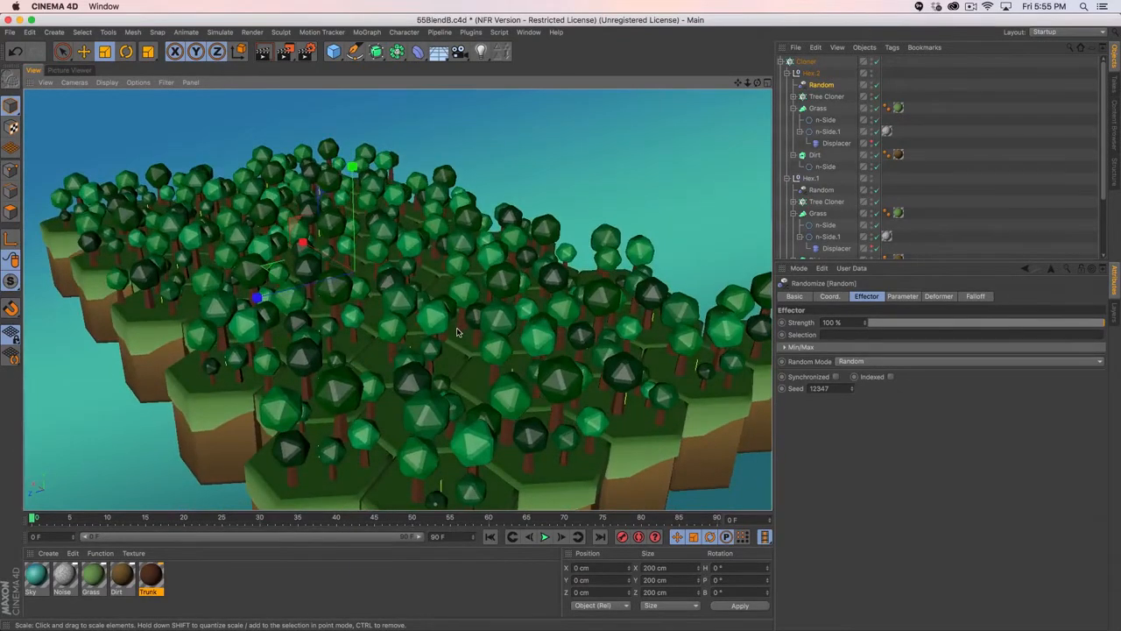
- Delete the two duplicated Hex nulls from the Cloner, keeping only the original Hex
click(804, 74)
key(Delete)
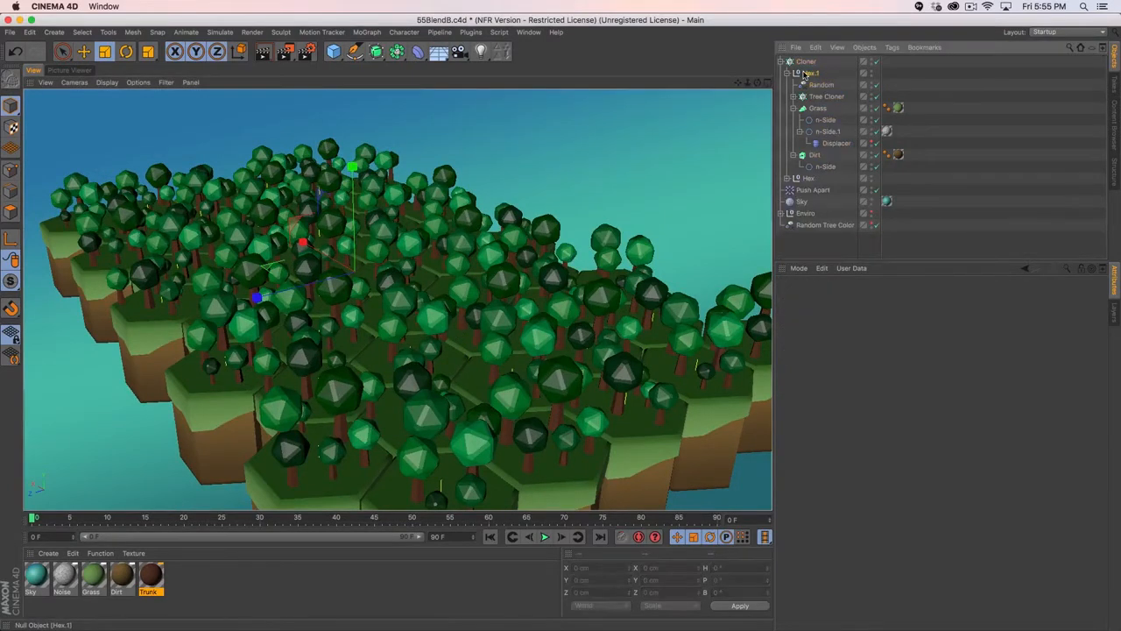
key(Delete)
click(788, 72)
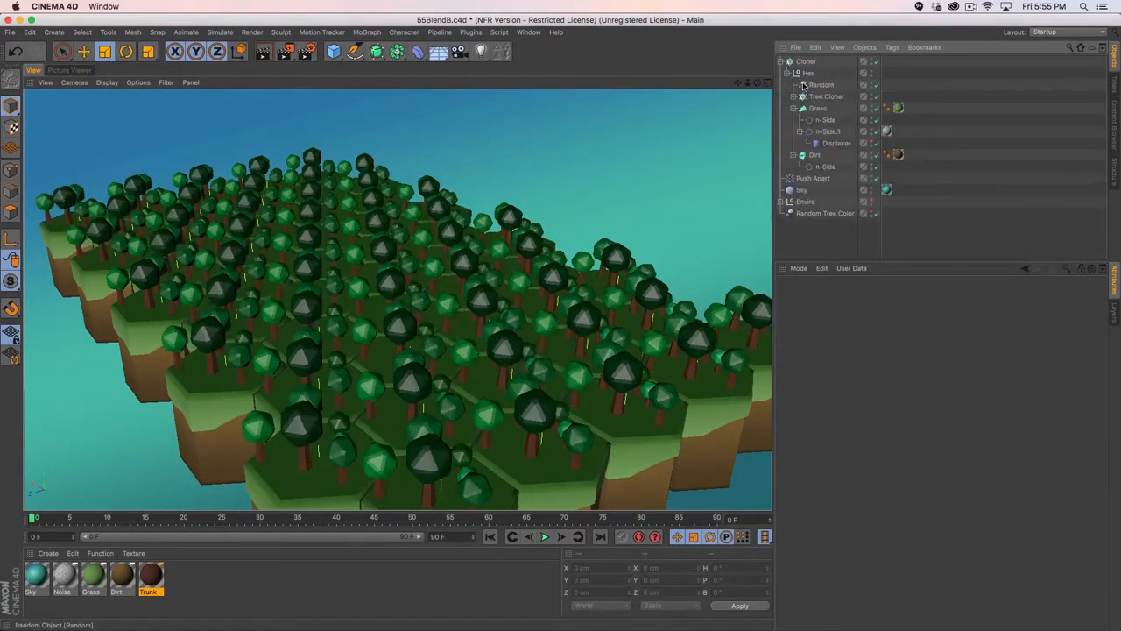
click(788, 73)
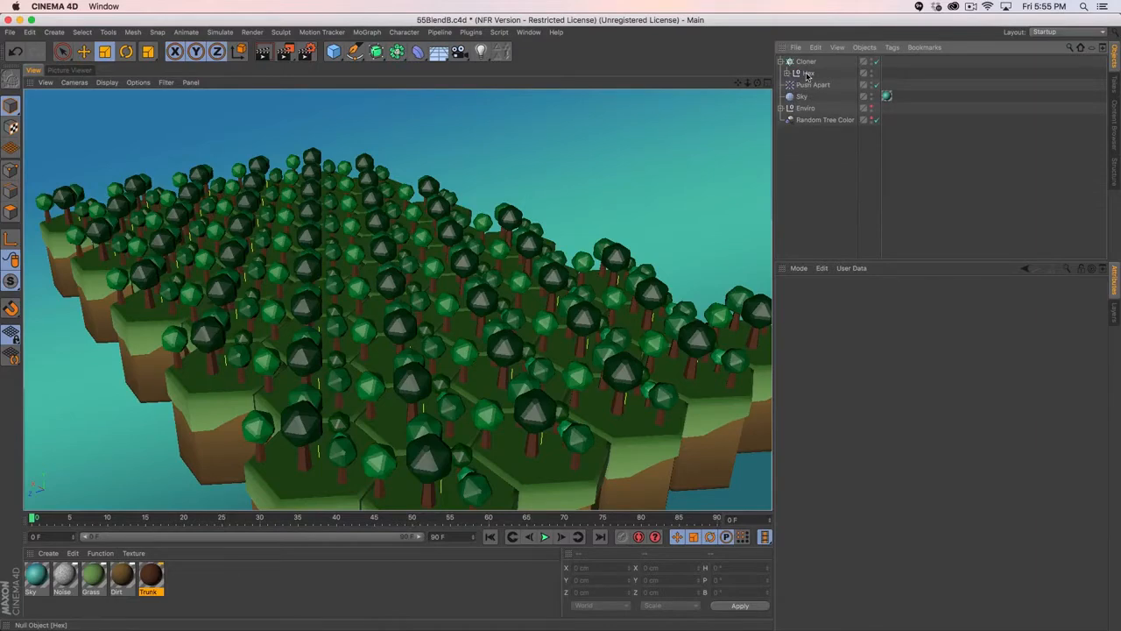
- Duplicate the Hex null once inside the Cloner and set the Cloner's Clones option to Blend
ctrl+drag(807, 75, 809, 69)
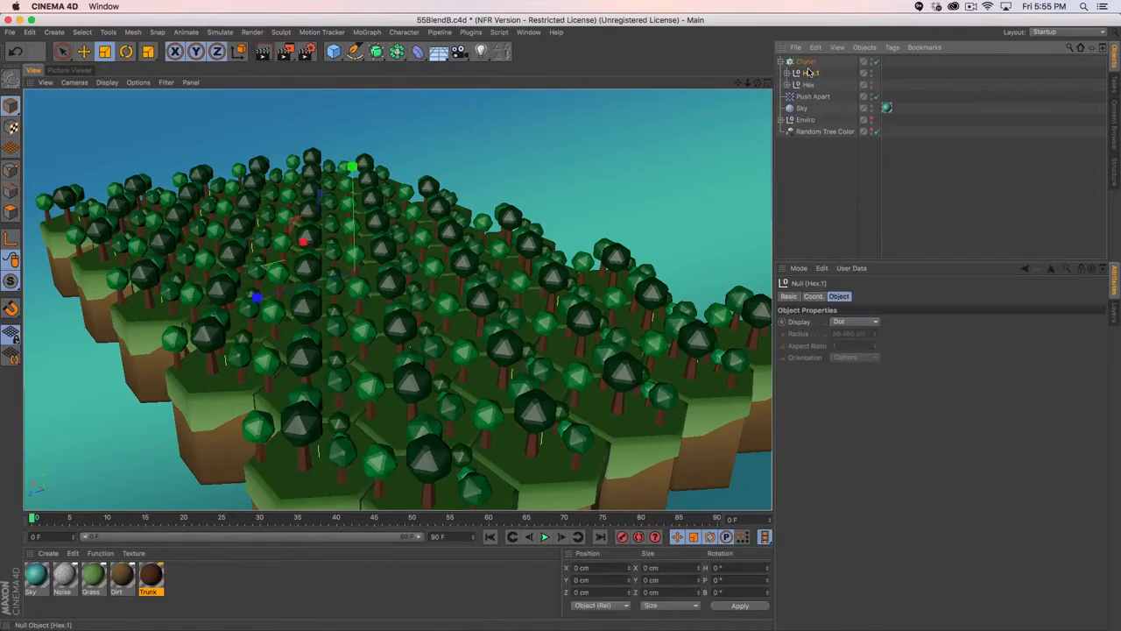
click(804, 61)
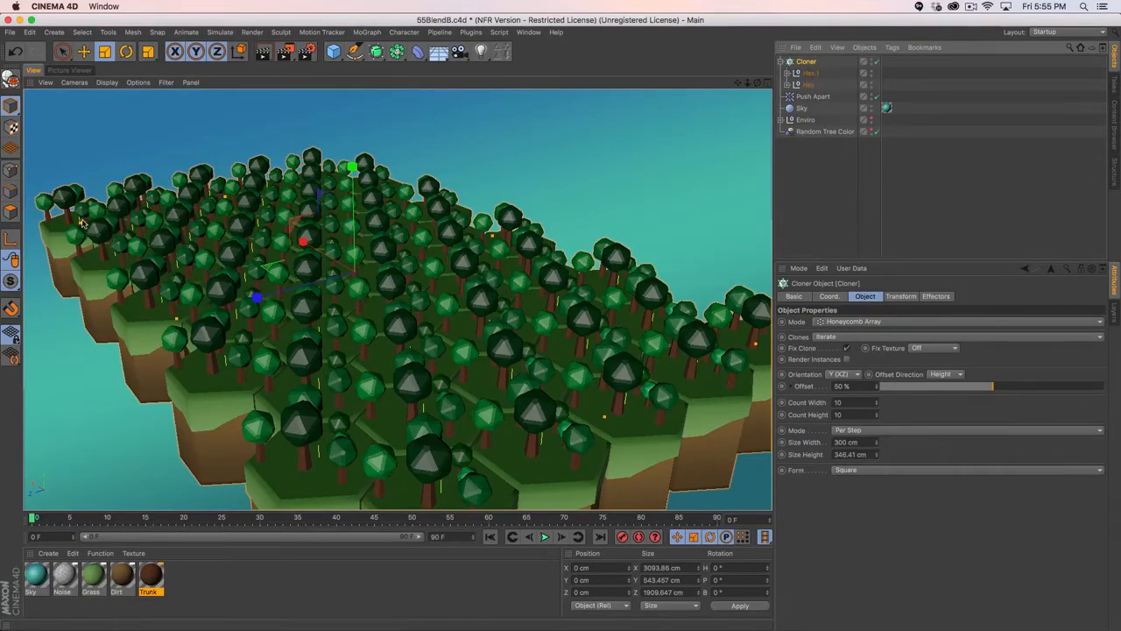
click(829, 339)
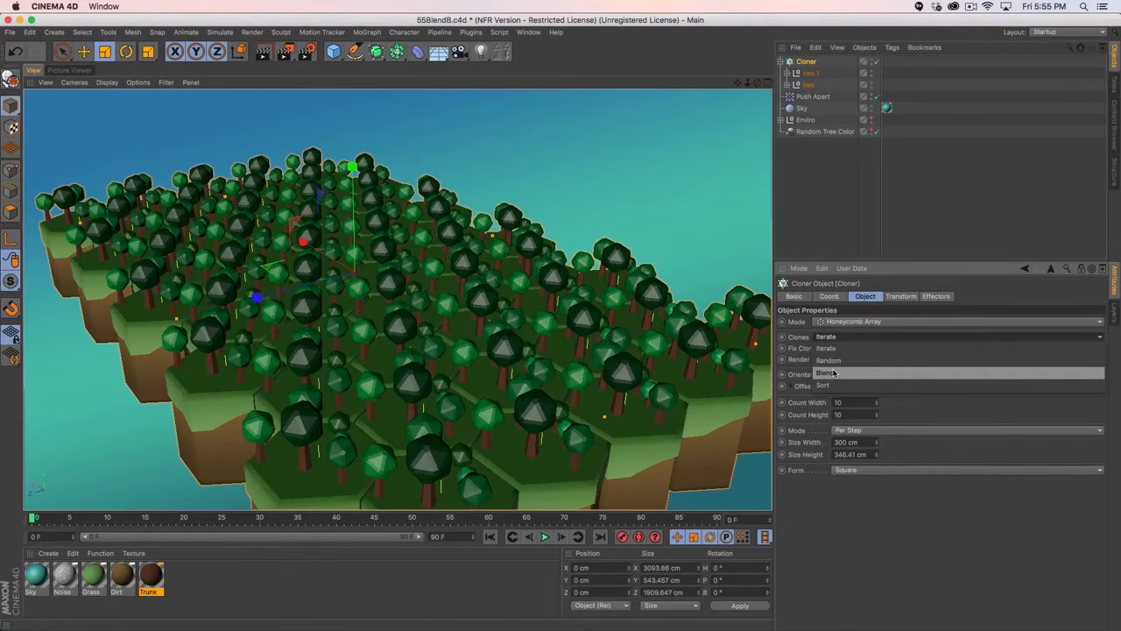
click(834, 373)
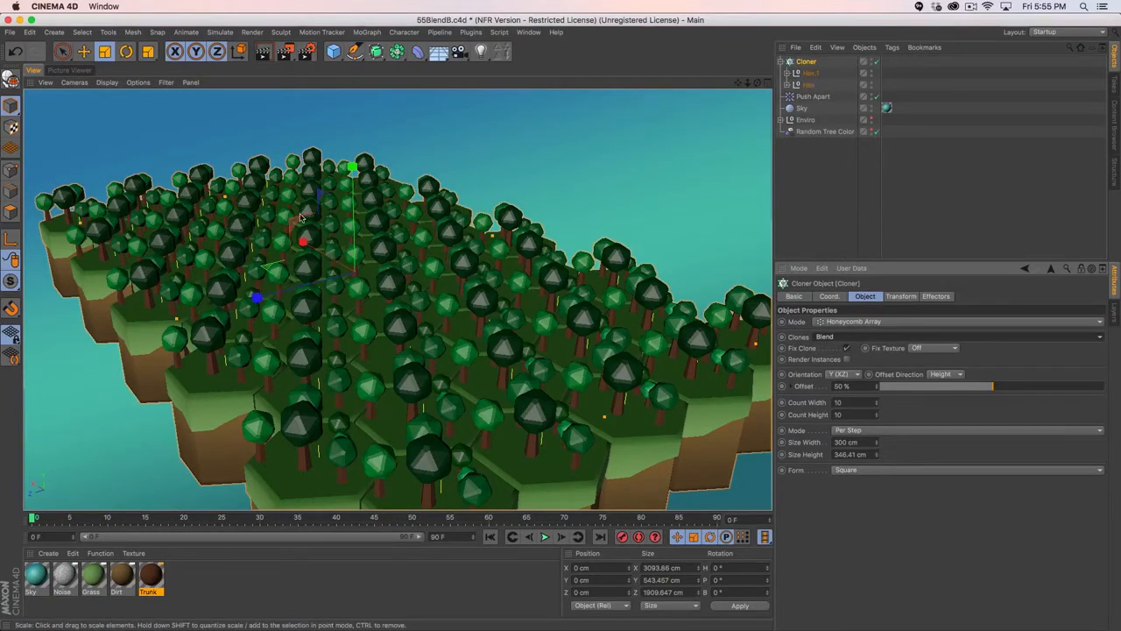
- Set the seed of the Random effector inside Hex.1 to 22222
click(786, 73)
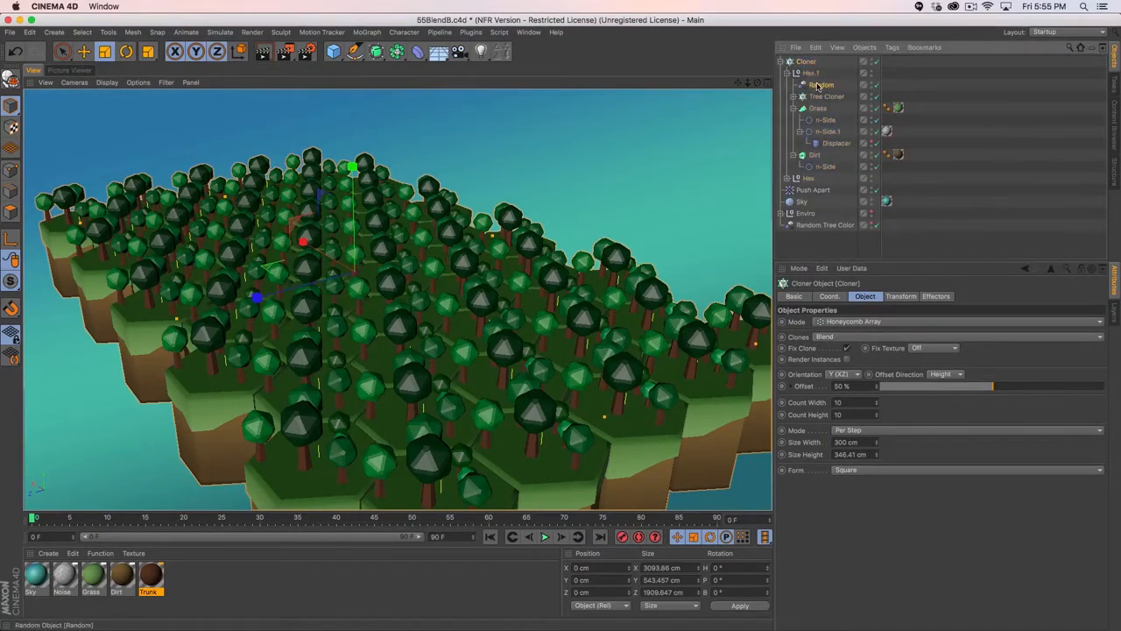
click(818, 85)
click(792, 108)
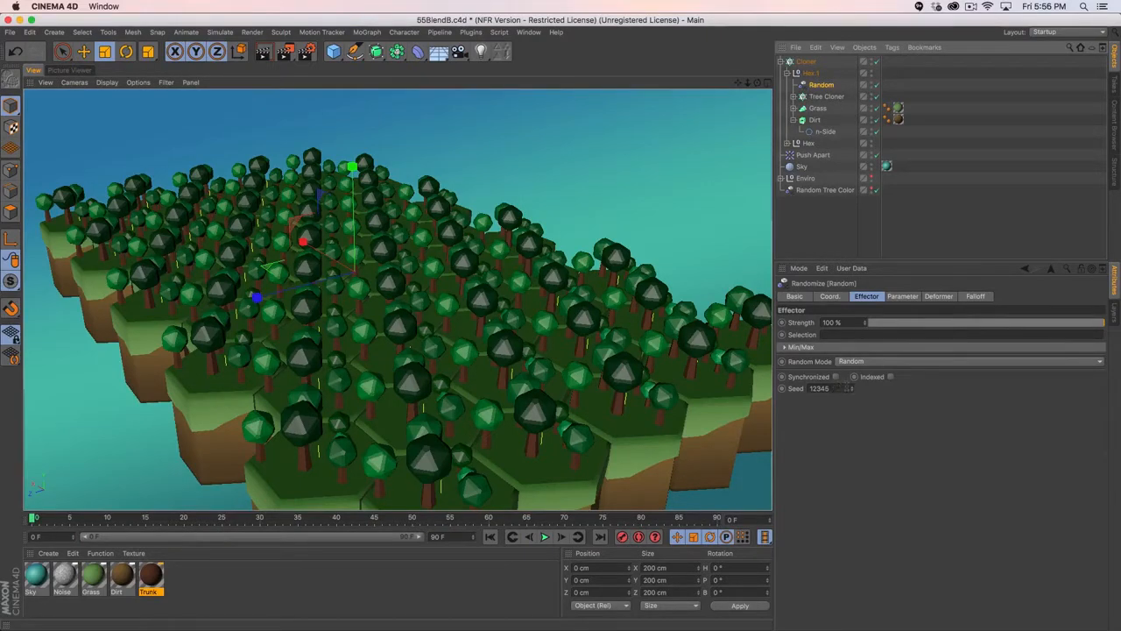
click(824, 391)
text(2222)
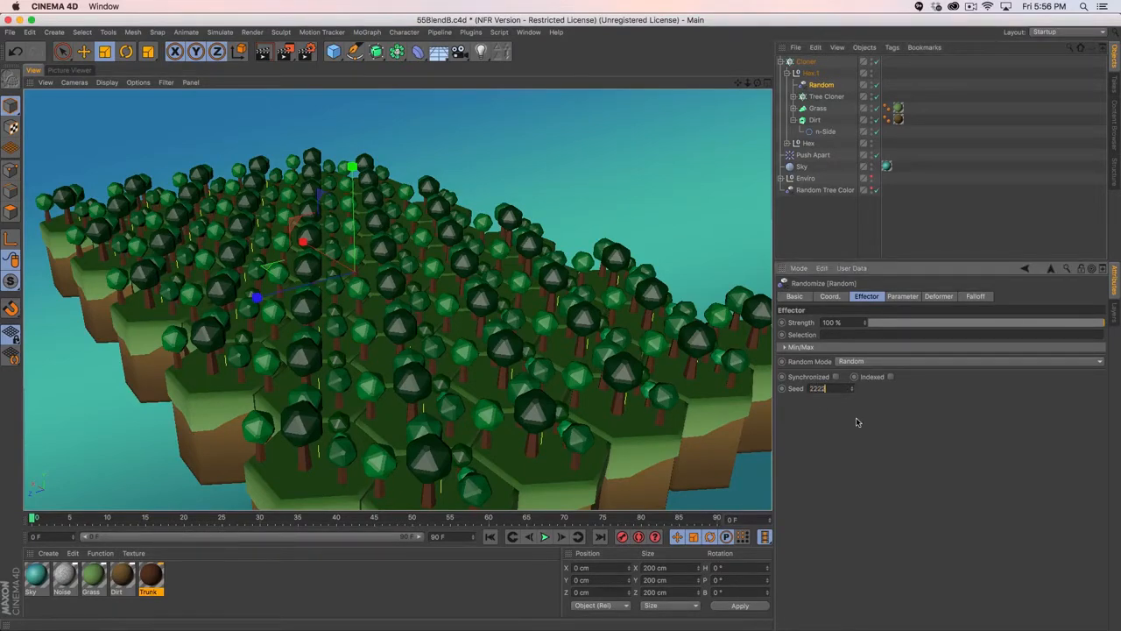
text(2)
key(Return)
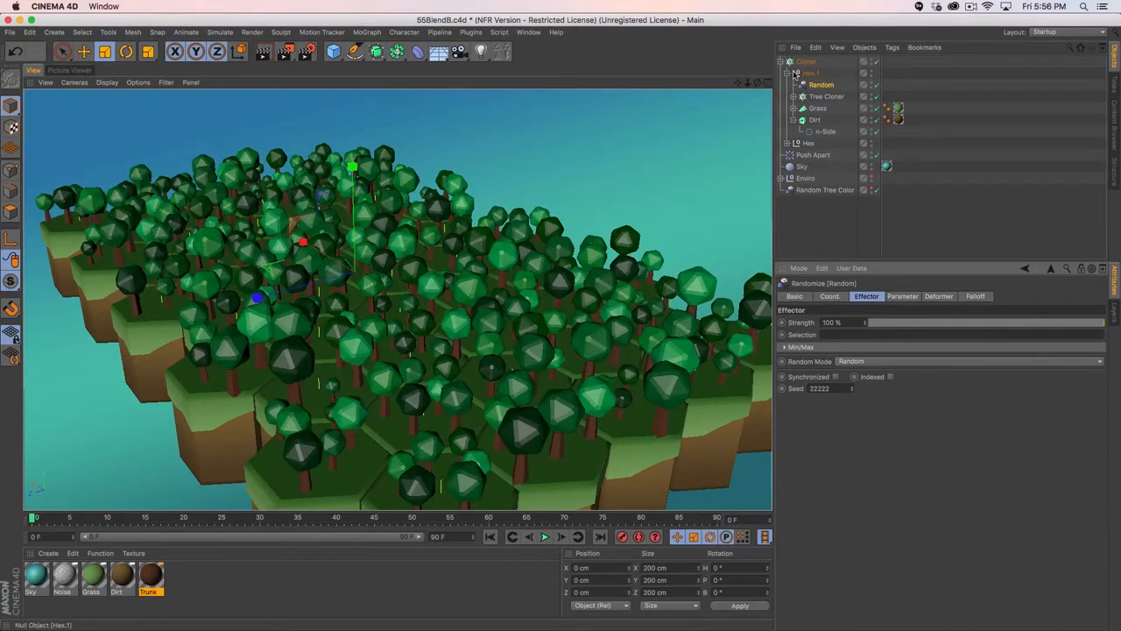
- Compare the Random effector seeds in Hex and Hex.1 and examine the blended tree clones
click(786, 143)
click(821, 155)
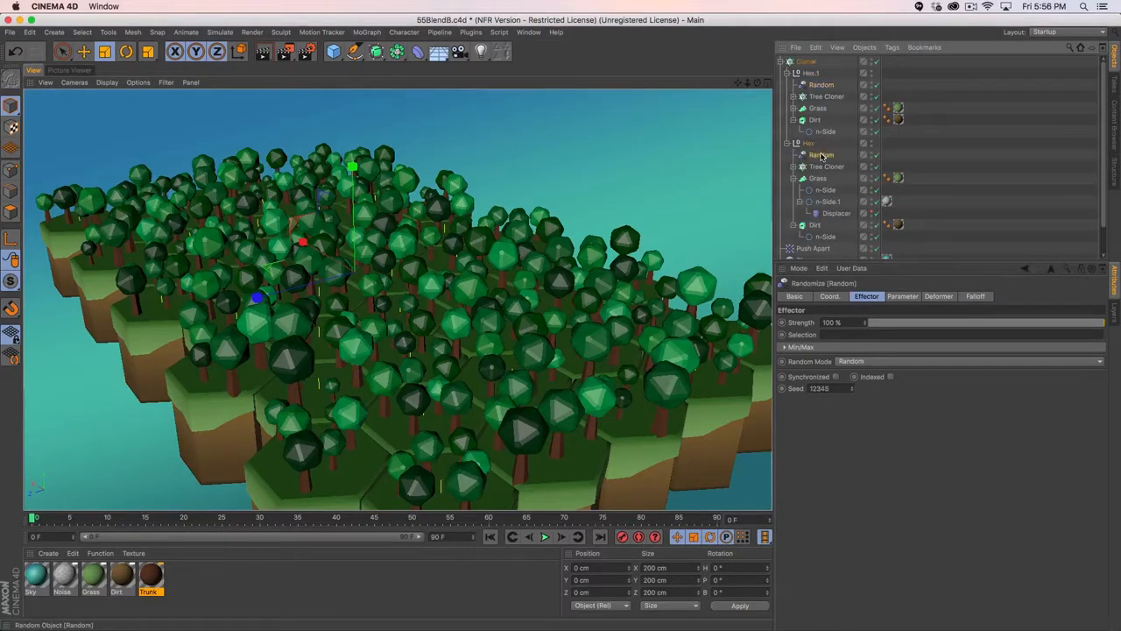
click(822, 85)
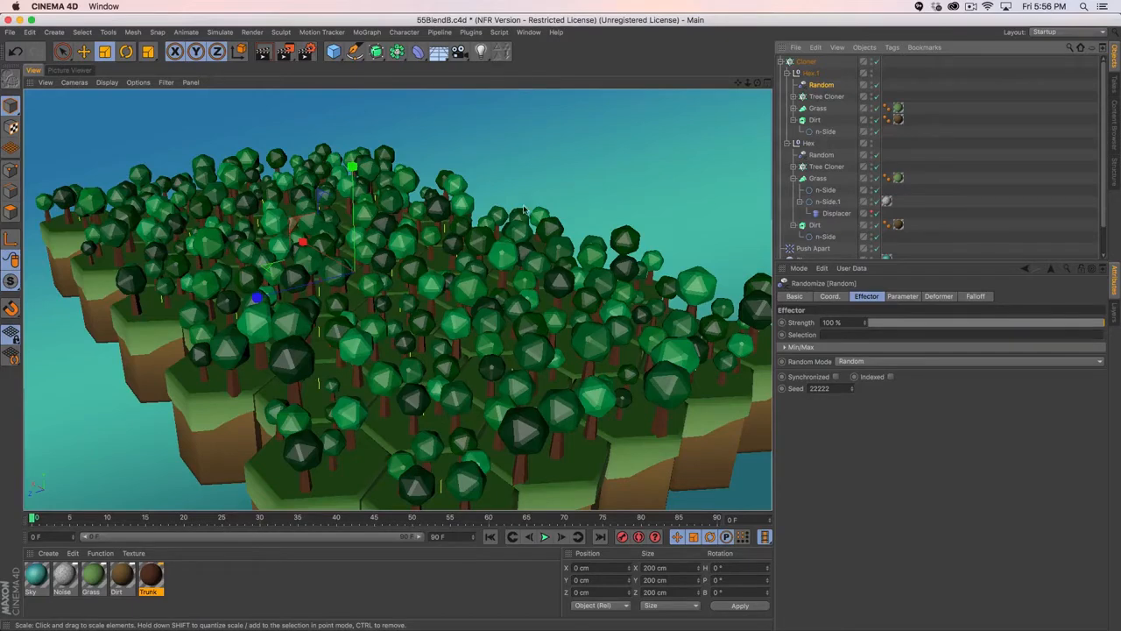
mouse_move(409, 282)
alt+mouse_down()
mouse_move(357, 245)
mouse_move(431, 268)
mouse_move(423, 301)
mouse_move(423, 279)
alt+mouse_up()
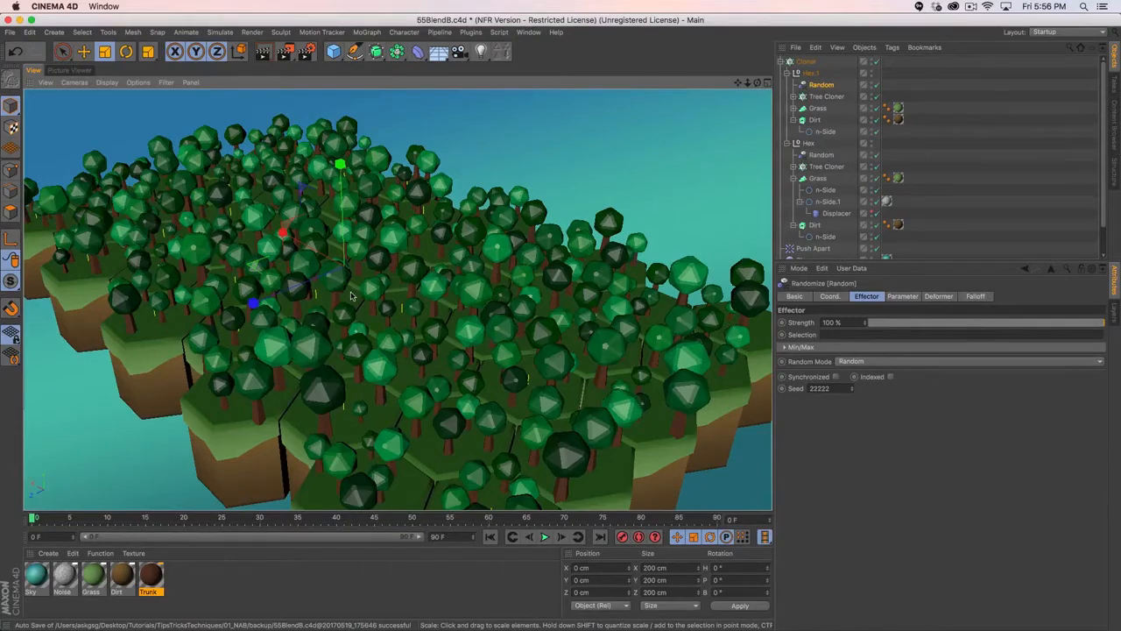
- Set the X position of the noise texture tag on n-Side.1 in Hex.1's Grass to 55555 cm
alt+drag(350, 296, 408, 330)
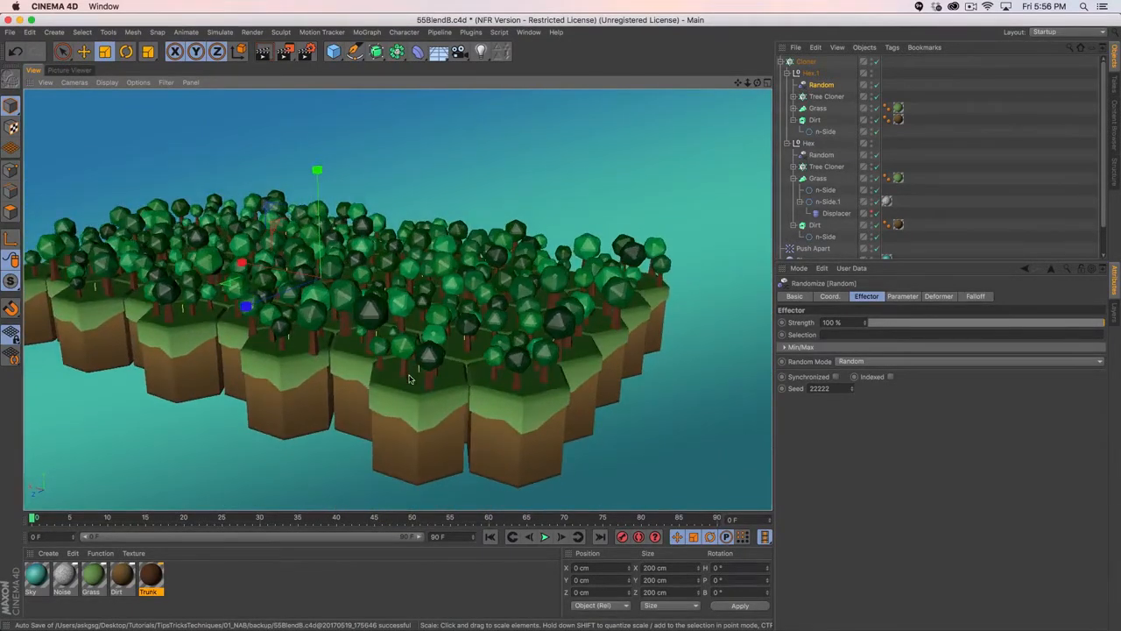
alt+drag(408, 379, 743, 332)
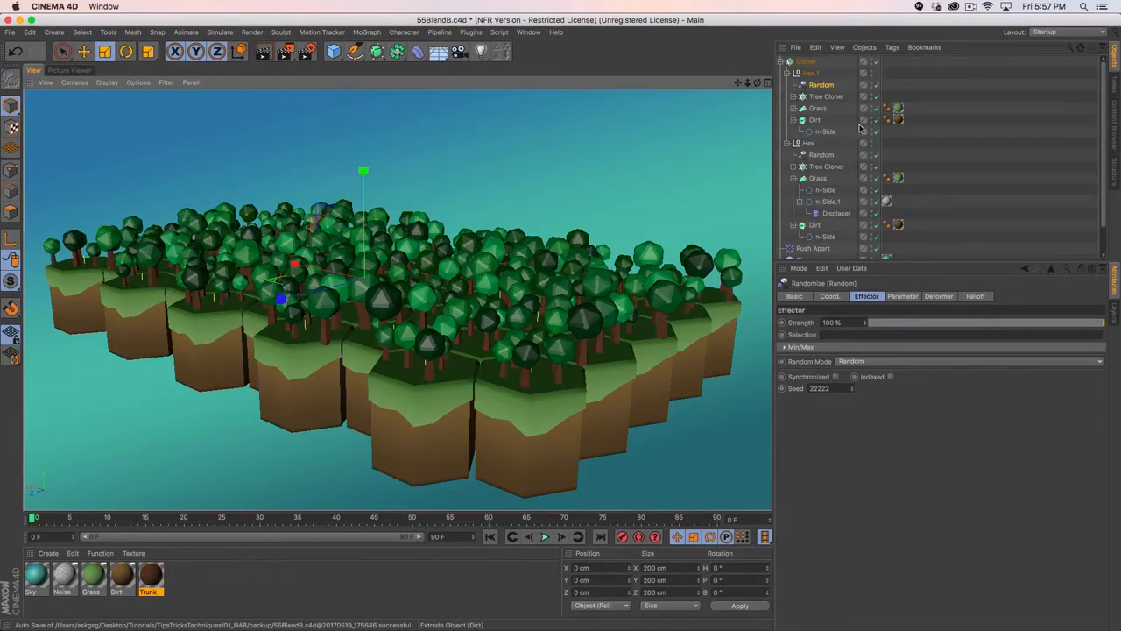
click(793, 107)
click(799, 131)
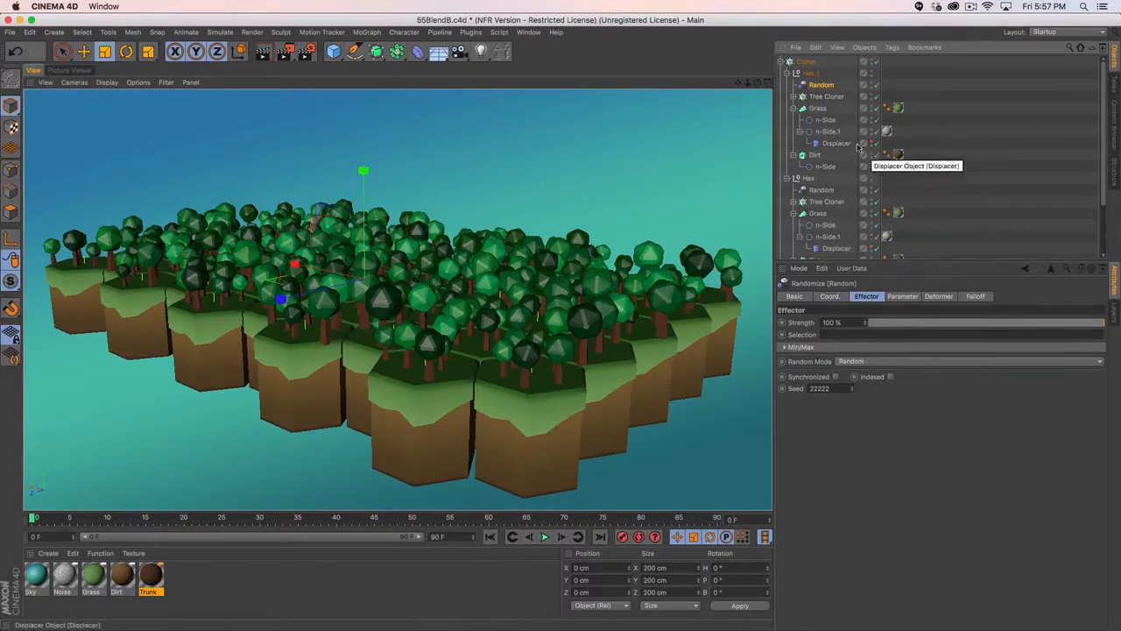
click(839, 143)
click(880, 296)
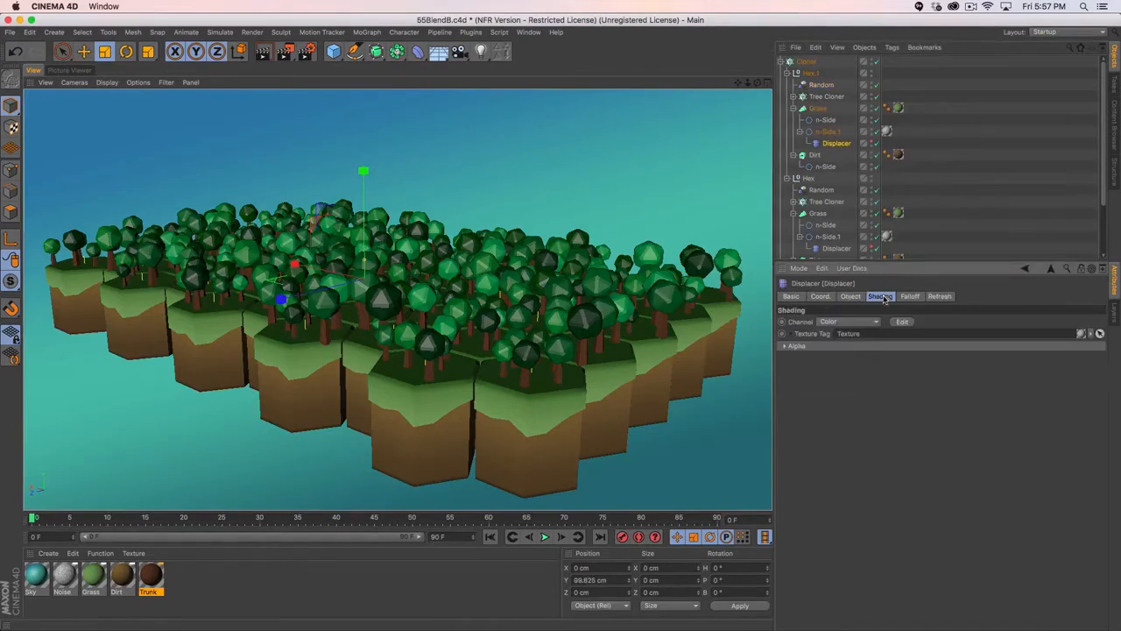
click(887, 131)
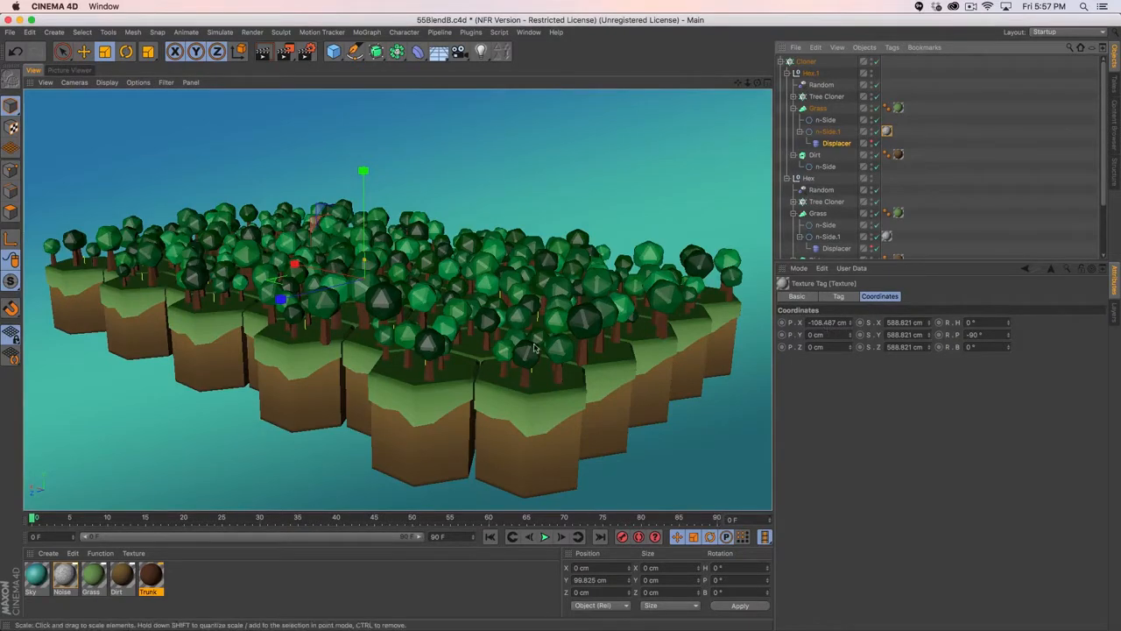
click(830, 323)
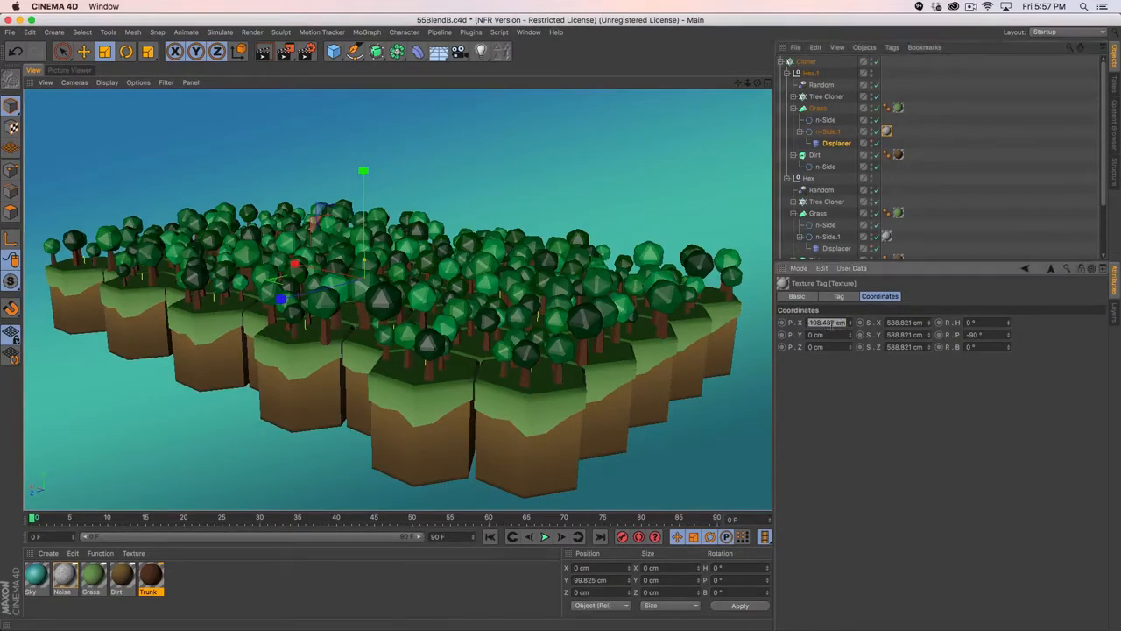
text(55555)
key(Return)
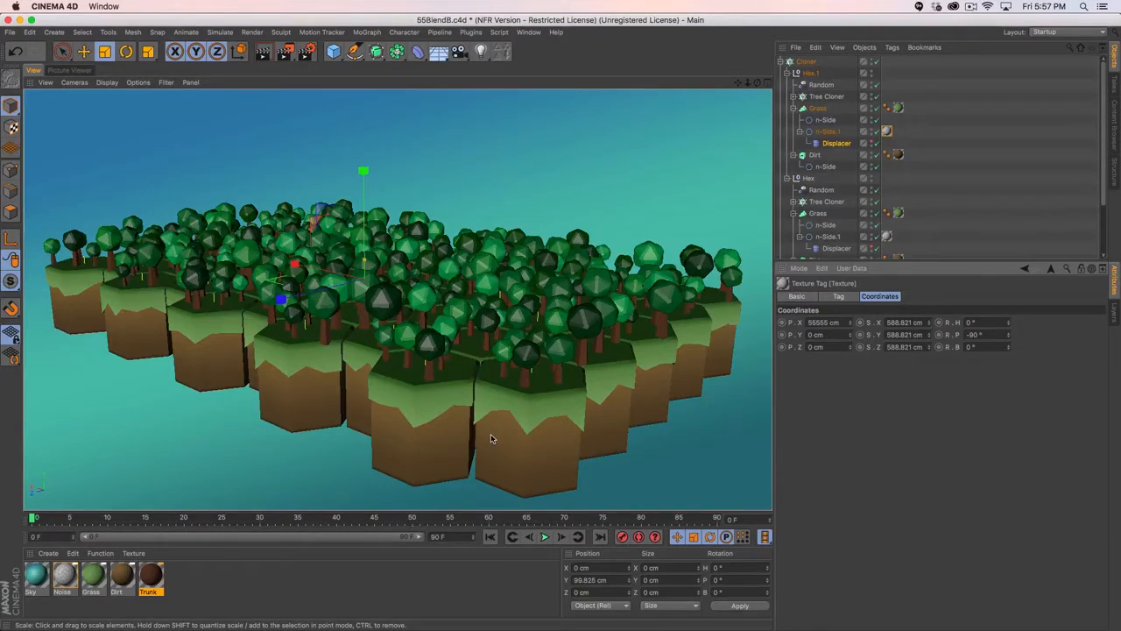
alt+drag(394, 263, 374, 283)
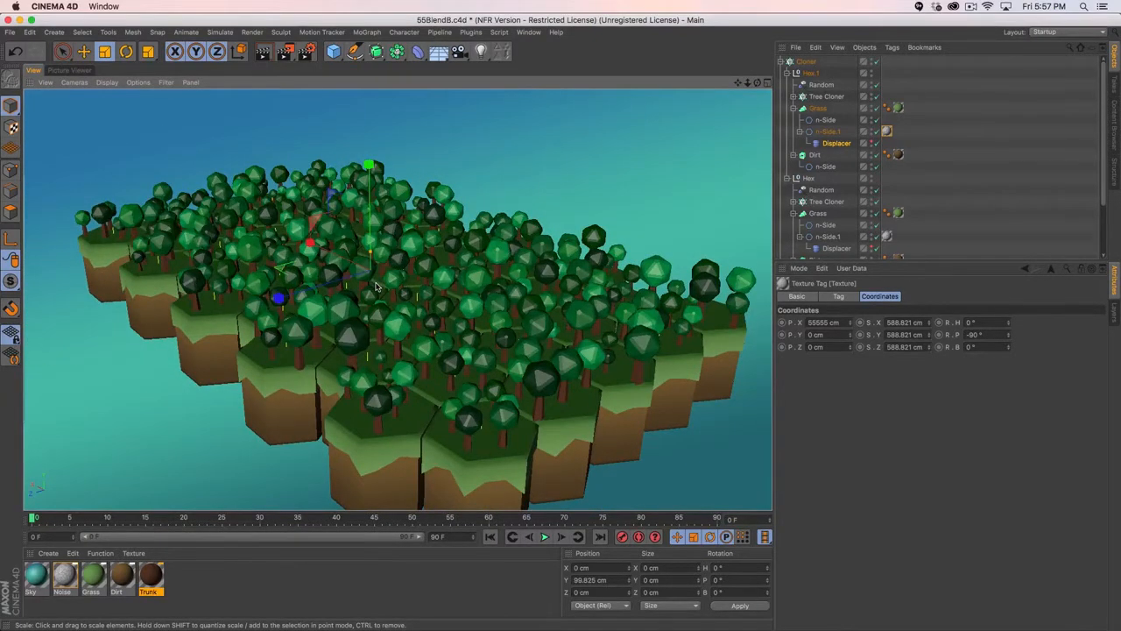
alt+drag(376, 287, 427, 294)
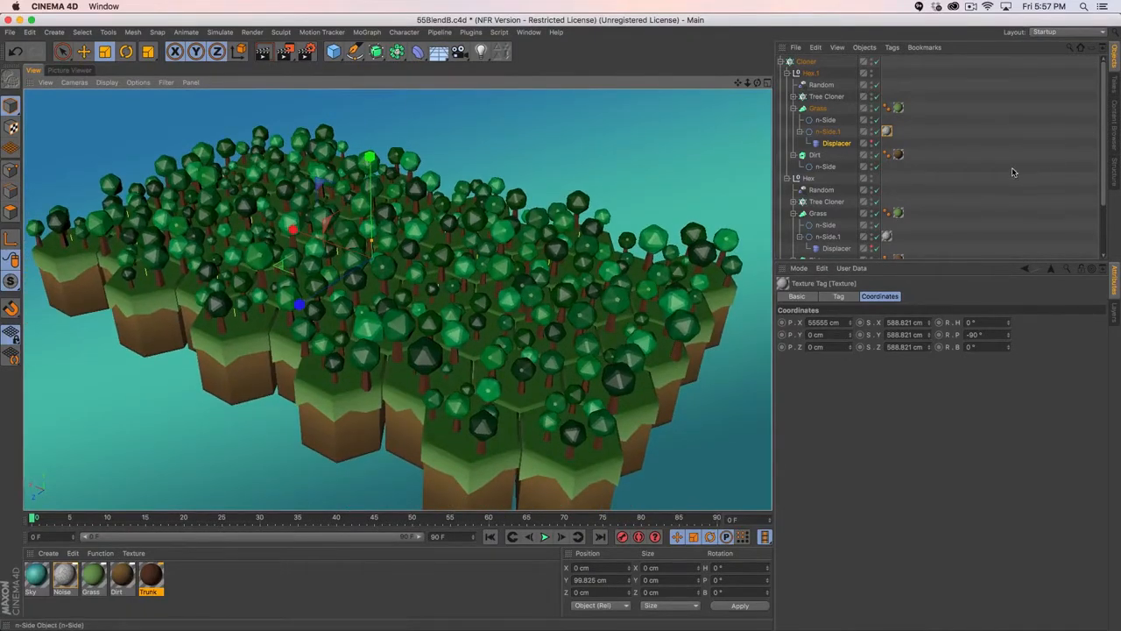
- Close the blended tree tile project and the 57QuickSplinesA.c4d title project
click(1005, 172)
key(super+w)
click(538, 223)
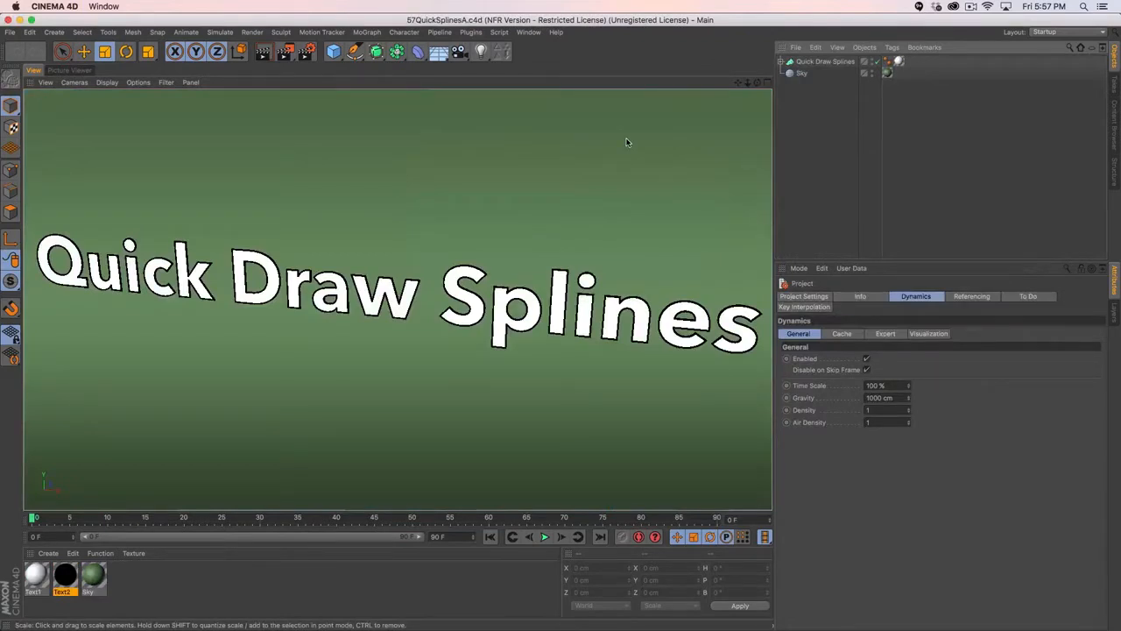
key(super+w)
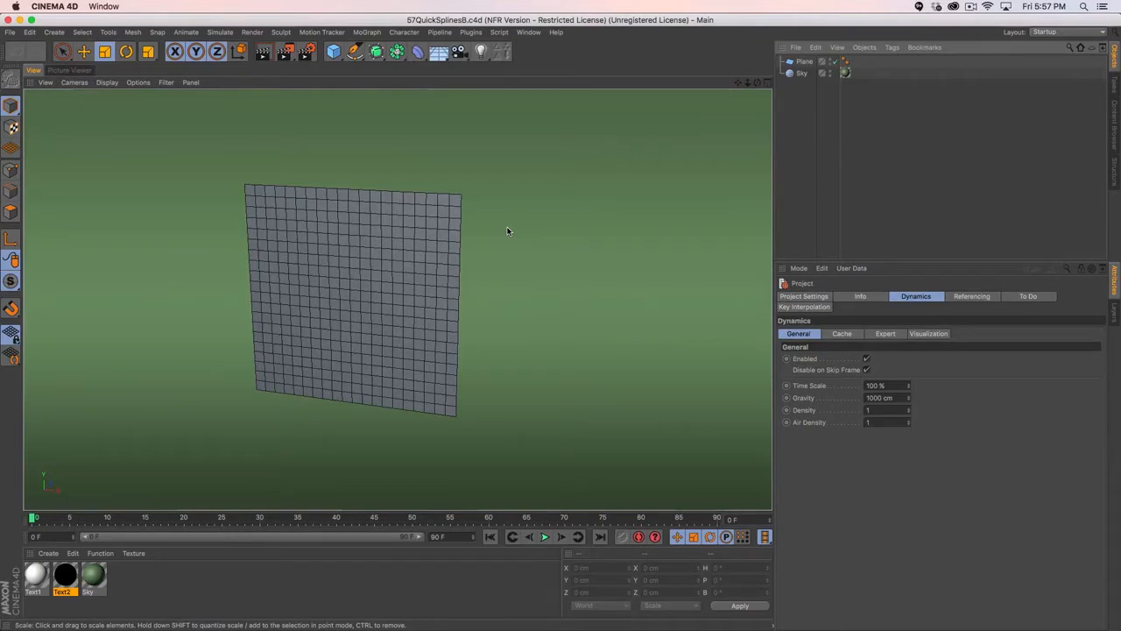
- Make the Plane editable and switch to Edge mode
click(804, 61)
key(c)
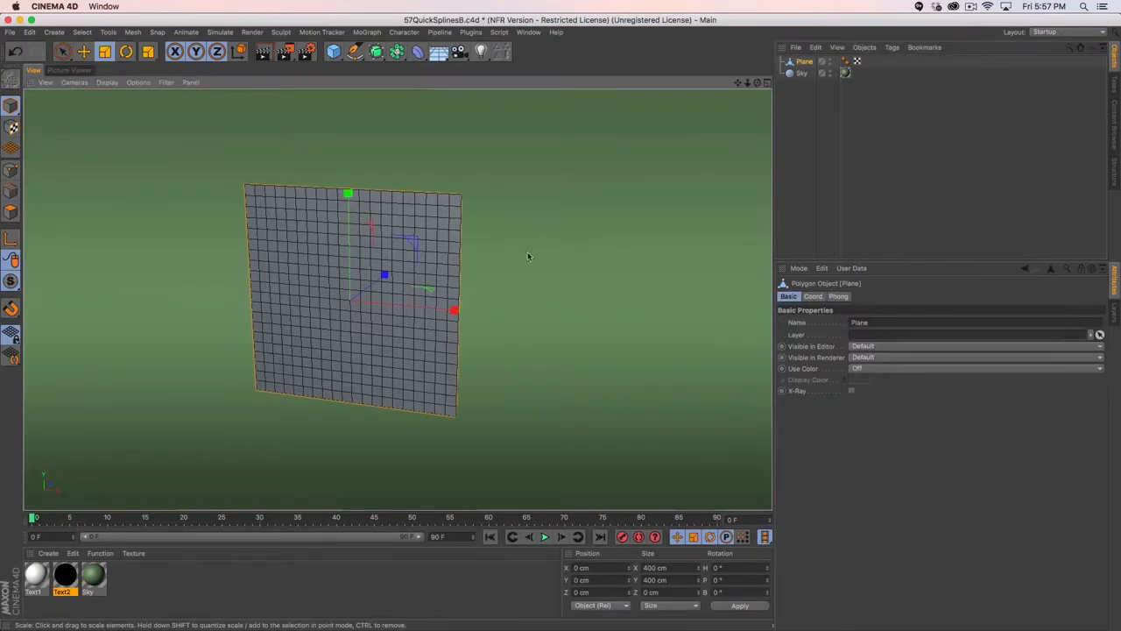
click(11, 191)
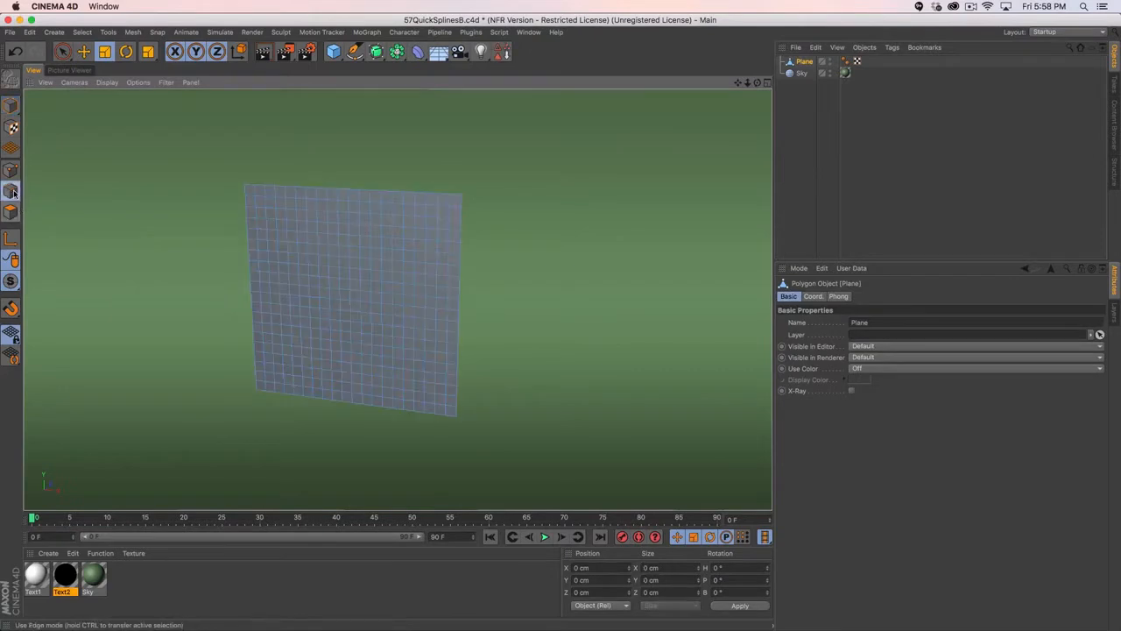
alt+middle_drag(343, 297, 388, 276)
alt+right_drag(384, 275, 442, 256)
alt+drag(442, 259, 415, 271)
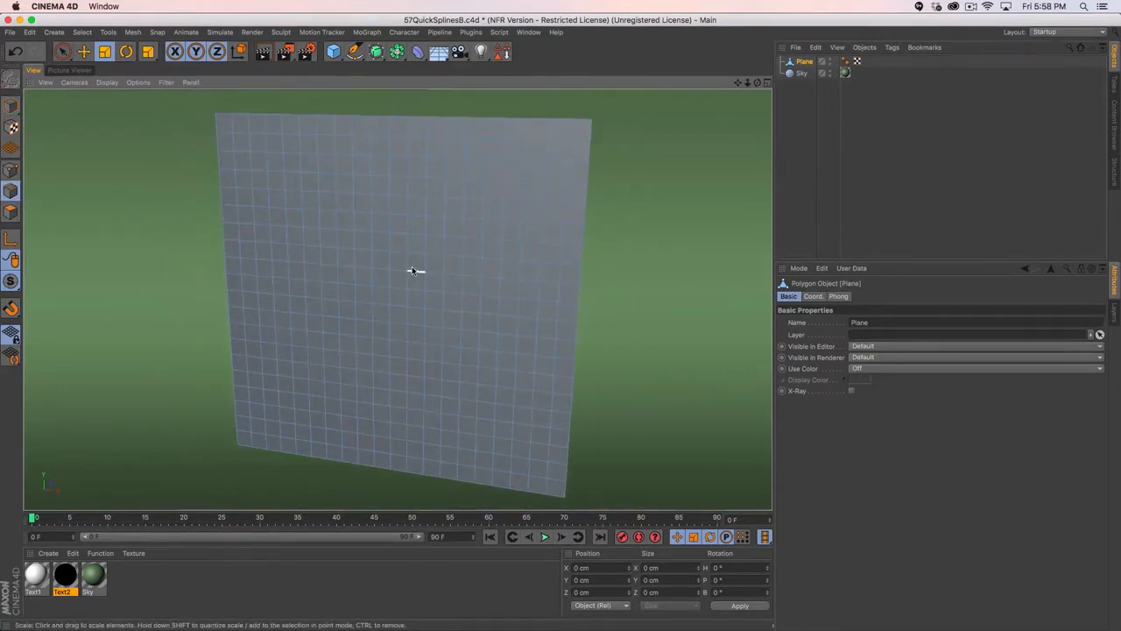
key(u)
click(133, 32)
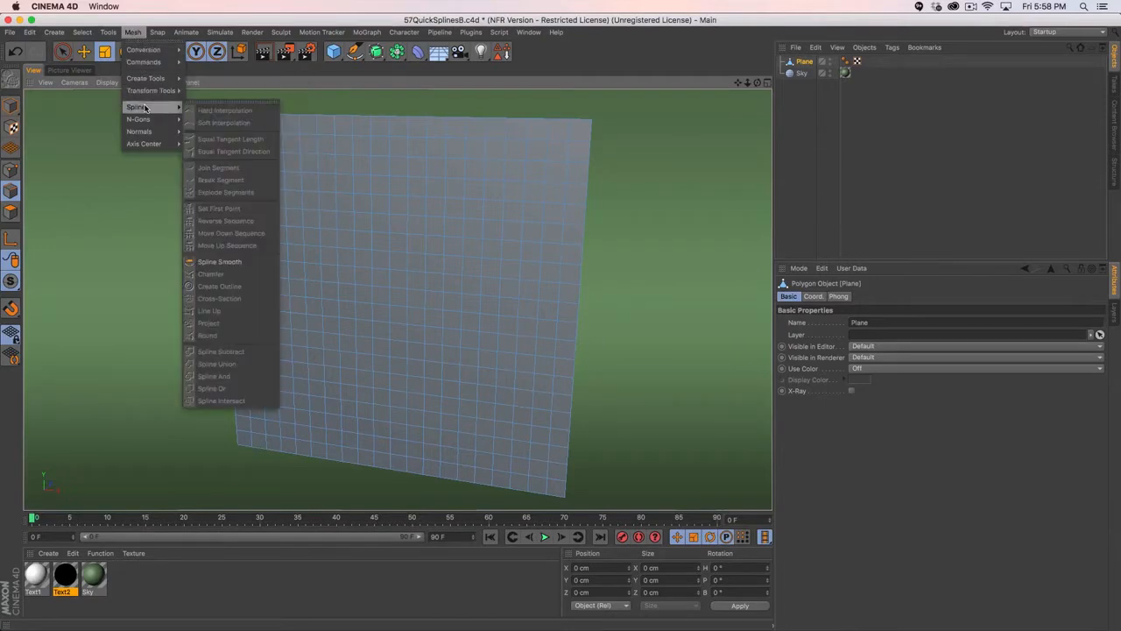
mouse_move(147, 50)
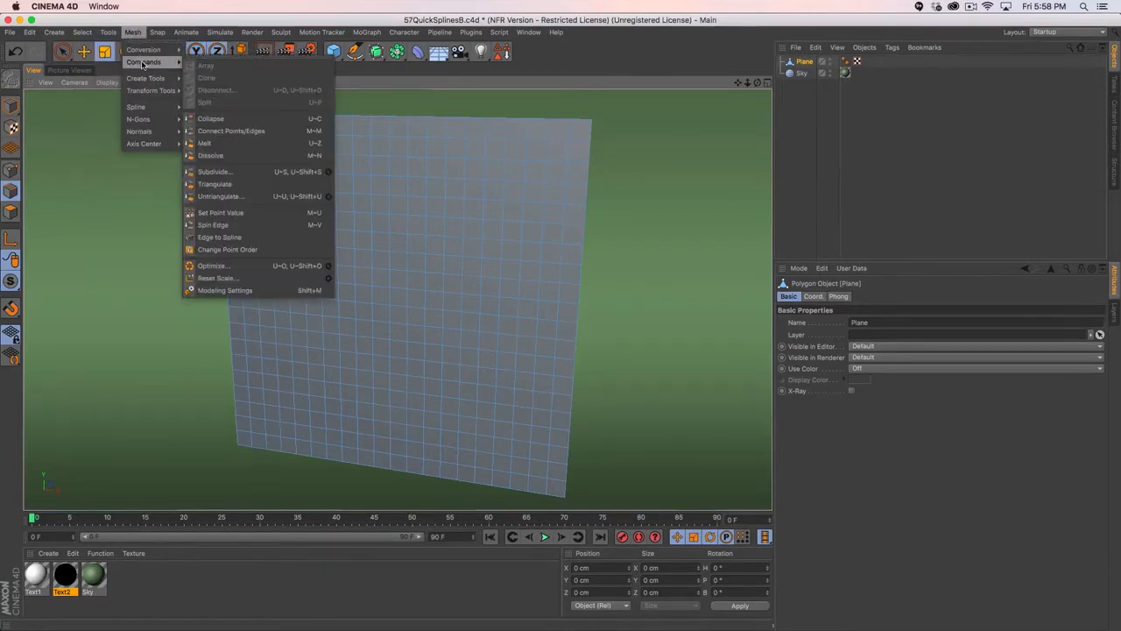
mouse_move(147, 131)
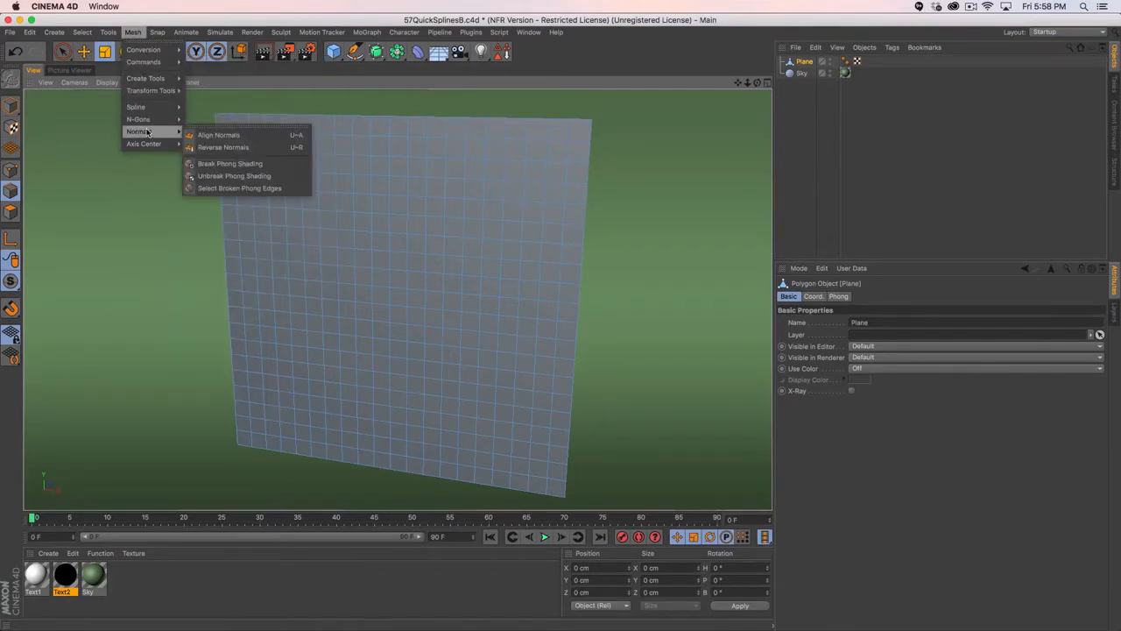
click(491, 84)
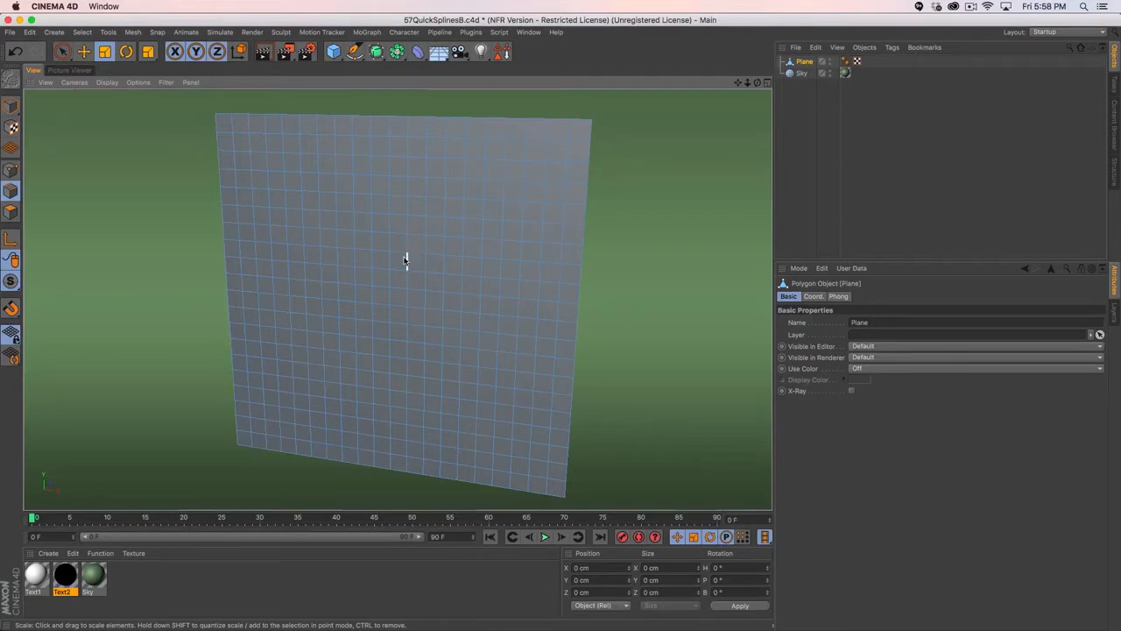
- Select a jagged vertical path of edges from the plane's lower to upper border using Path Selection in Live Path mode
key(u)
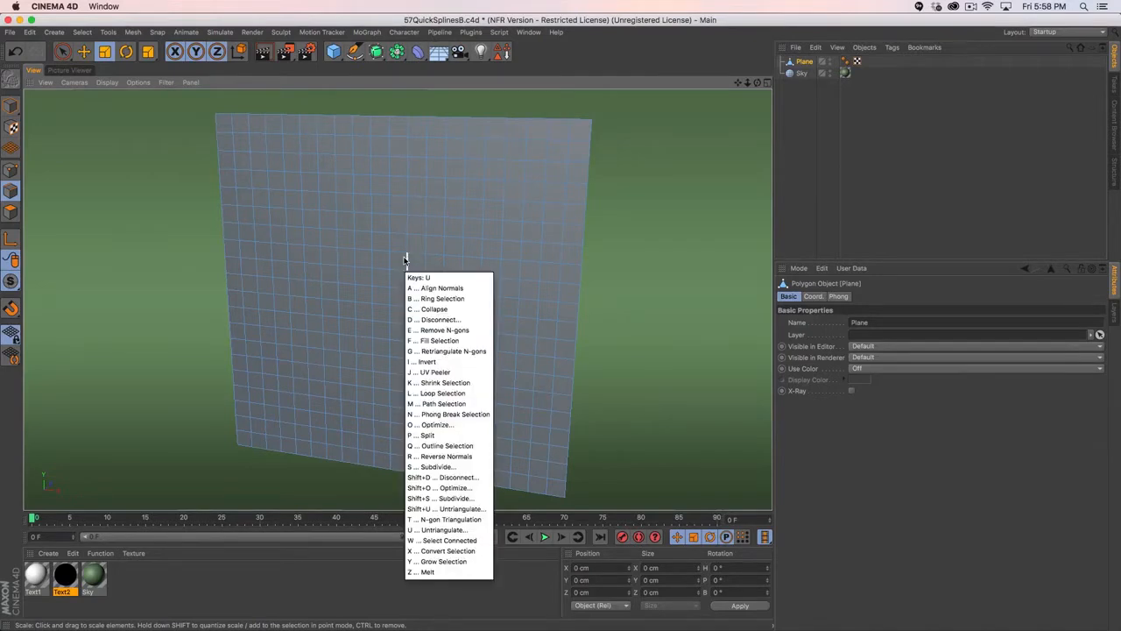
key(m)
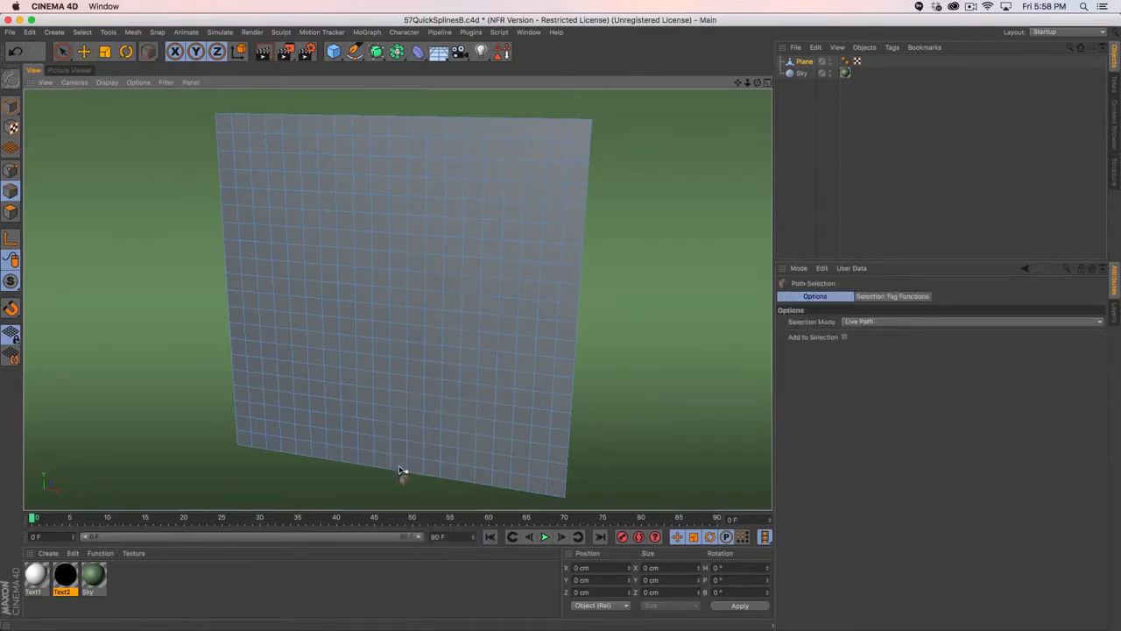
mouse_move(390, 471)
mouse_down()
mouse_move(374, 410)
mouse_move(391, 414)
mouse_move(373, 388)
mouse_move(390, 391)
mouse_move(358, 357)
mouse_move(391, 313)
mouse_move(352, 300)
mouse_move(385, 250)
mouse_move(376, 237)
mouse_move(389, 237)
mouse_move(403, 211)
mouse_move(378, 198)
mouse_move(371, 176)
mouse_move(483, 162)
mouse_move(408, 163)
mouse_move(380, 139)
mouse_move(389, 115)
mouse_up()
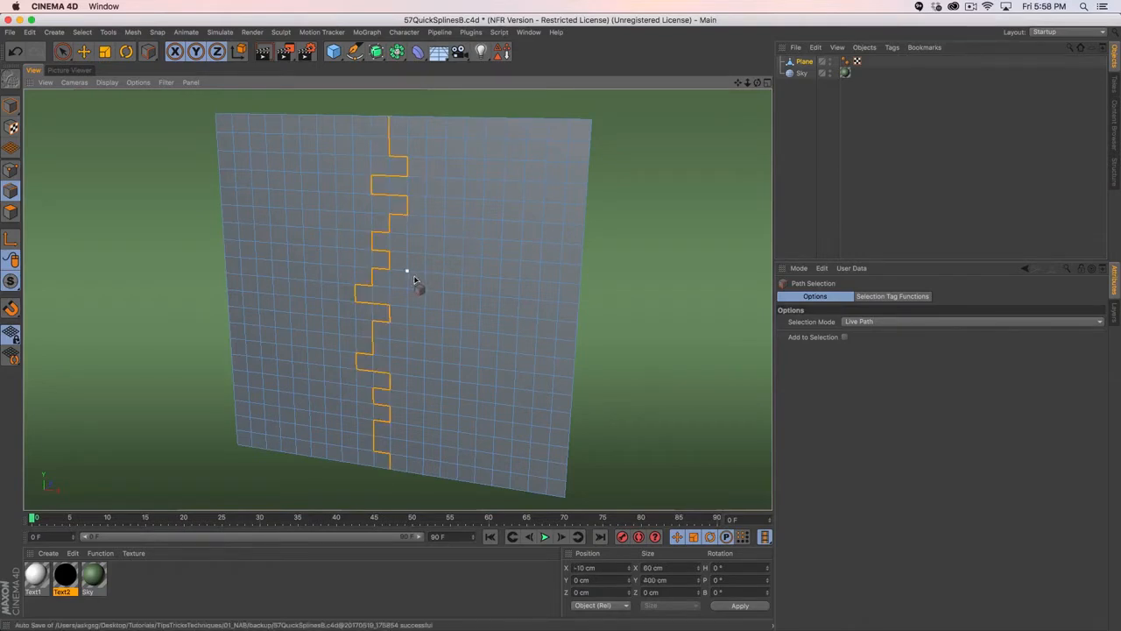
- Convert the jagged edge path with Edge to Spline, move the spline out of the Plane's hierarchy and hide the Plane
key(shift+c)
text(edge)
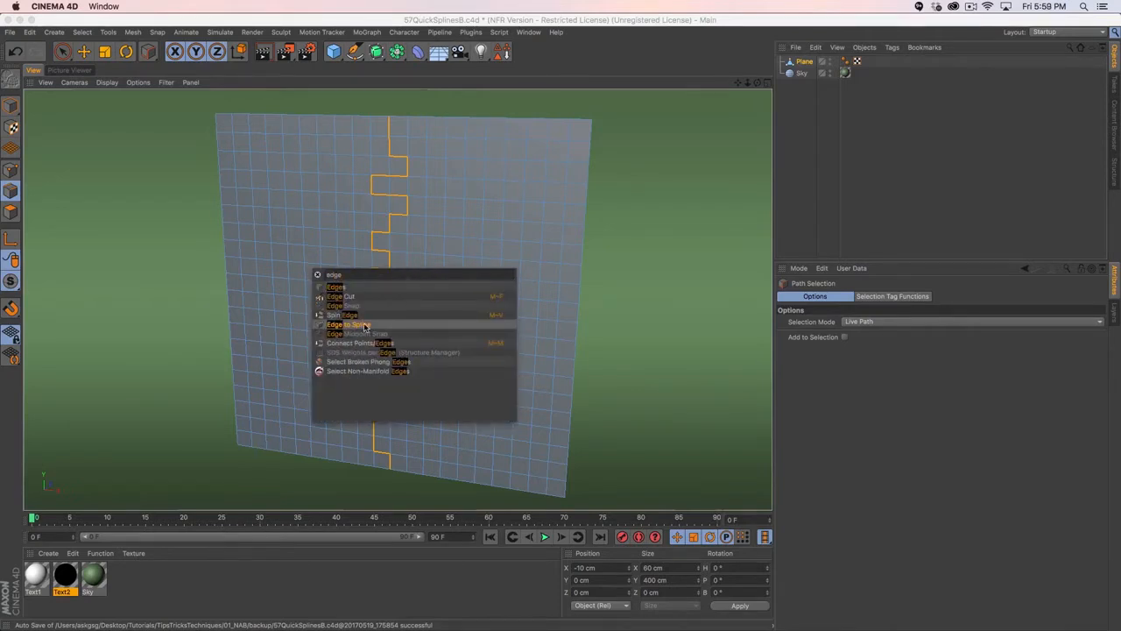
click(365, 327)
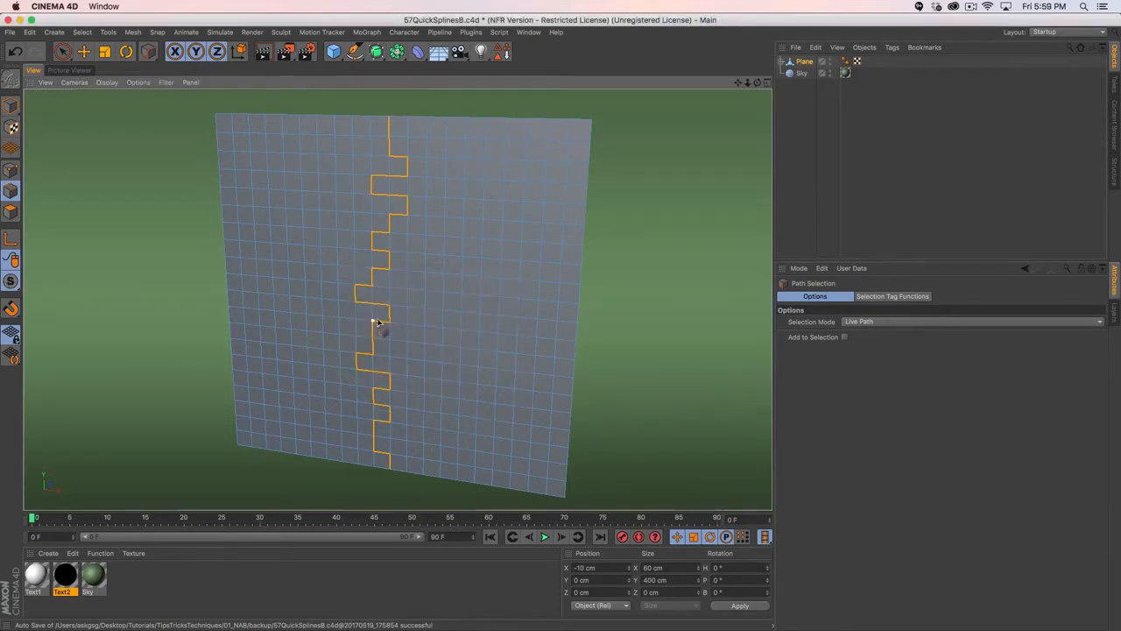
drag(804, 73, 808, 104)
click(844, 59)
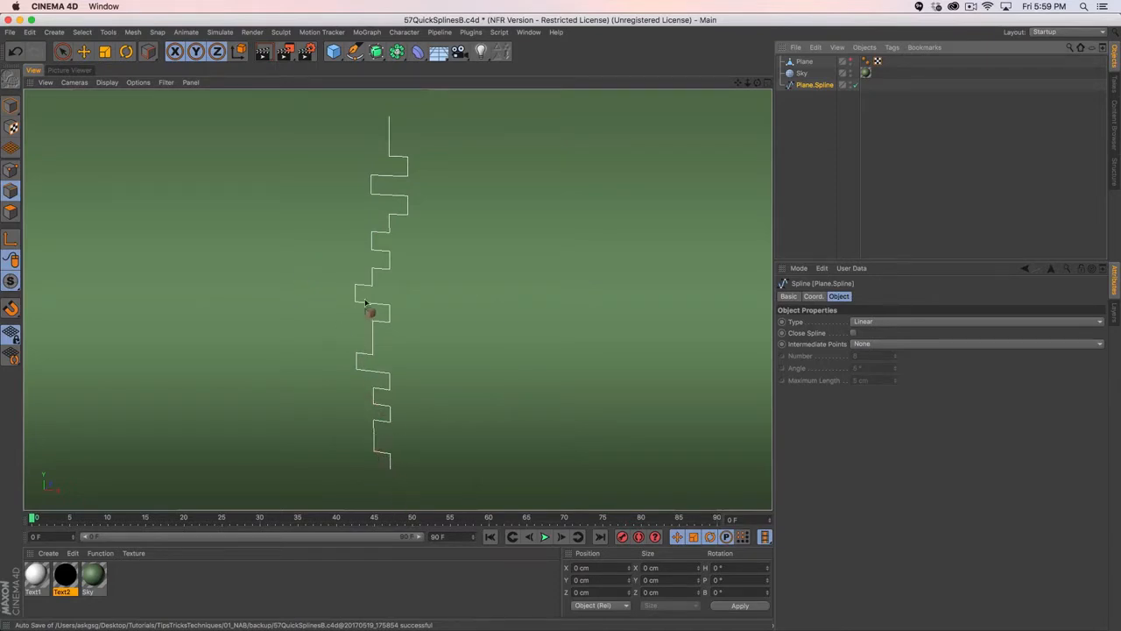
- Delete the jagged spline, then show and reselect the Plane
key(Delete)
click(830, 59)
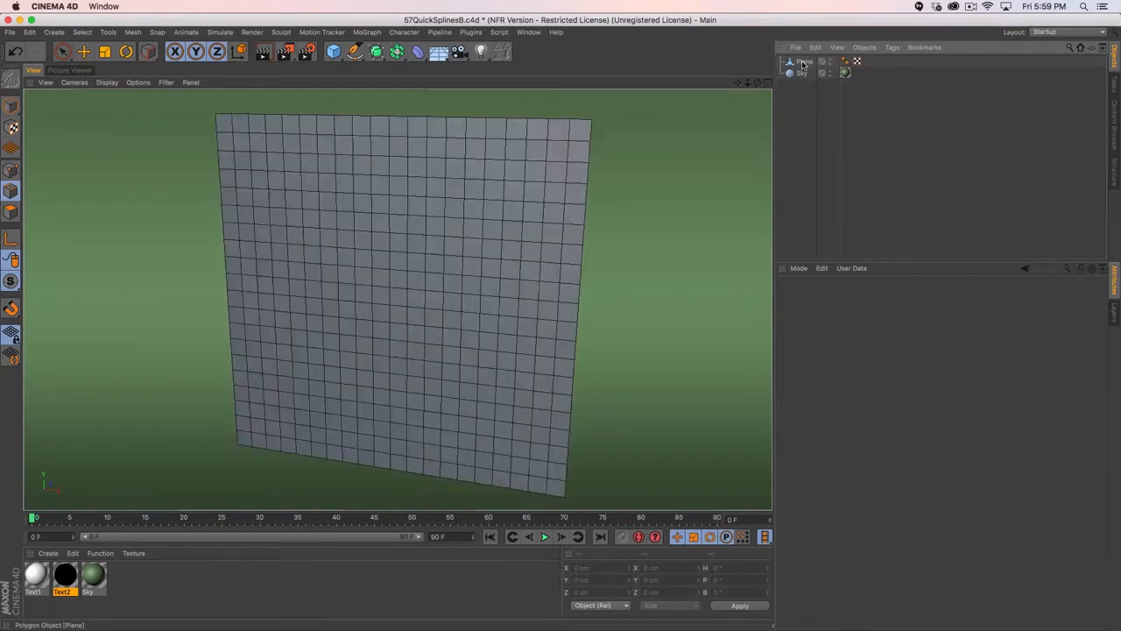
click(804, 62)
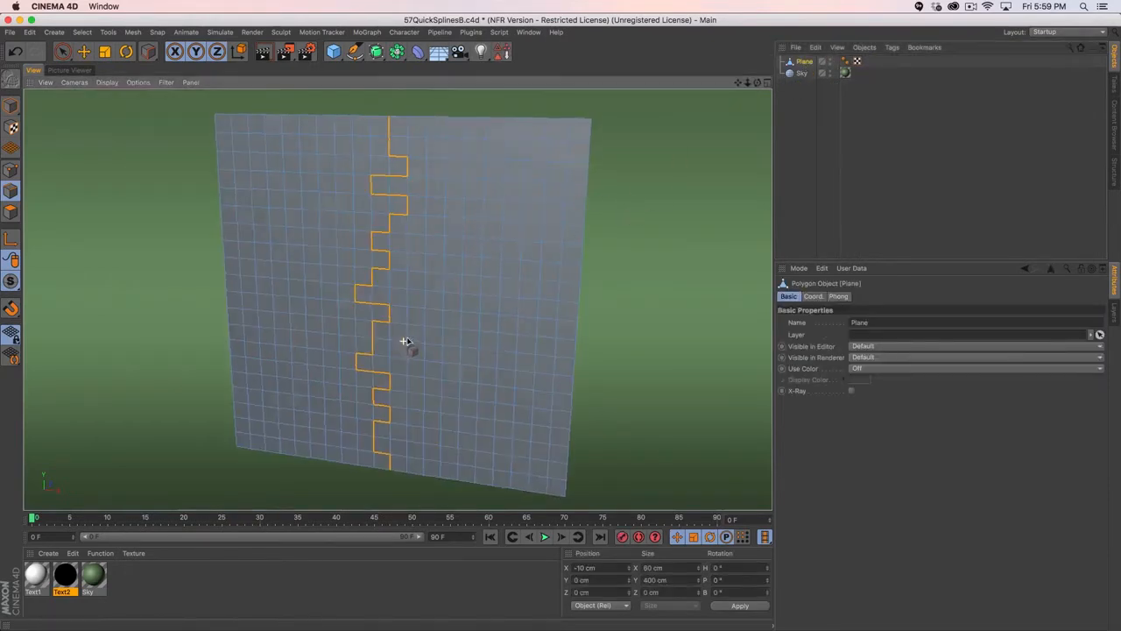
- Select a closed U-shaped edge outline about 140 cm wide and 40 cm high above the plane's centre with Path Selection
mouse_move(405, 343)
alt+mouse_down()
mouse_move(430, 343)
mouse_move(426, 366)
mouse_move(416, 361)
alt+mouse_up()
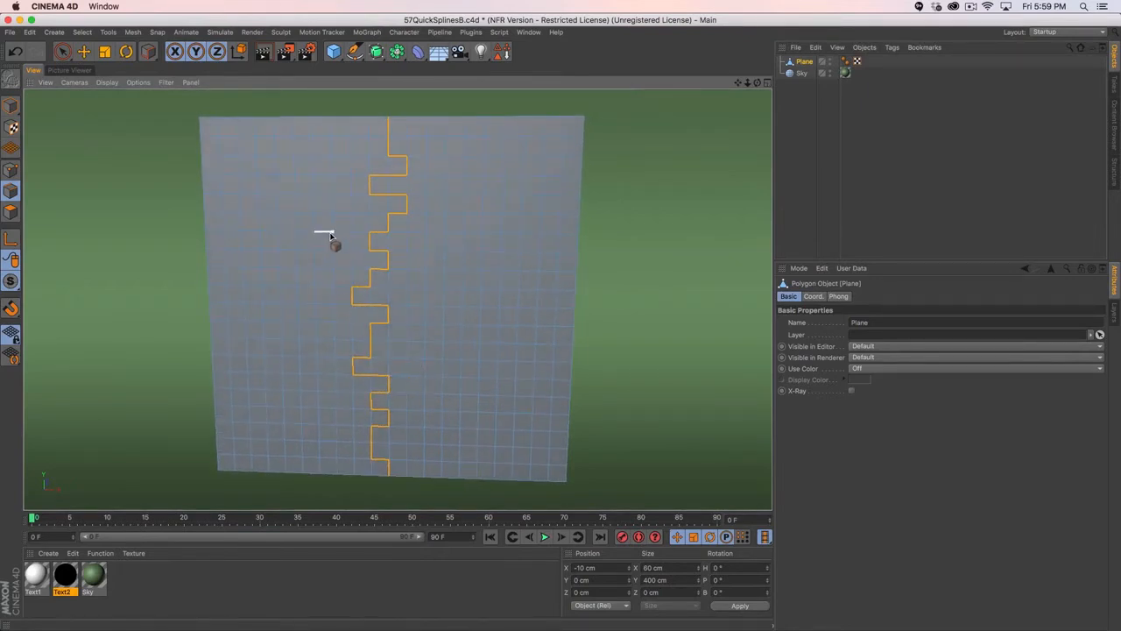
mouse_move(331, 252)
mouse_down()
mouse_move(429, 251)
mouse_move(440, 232)
mouse_move(443, 324)
mouse_move(358, 327)
mouse_move(318, 235)
mouse_up()
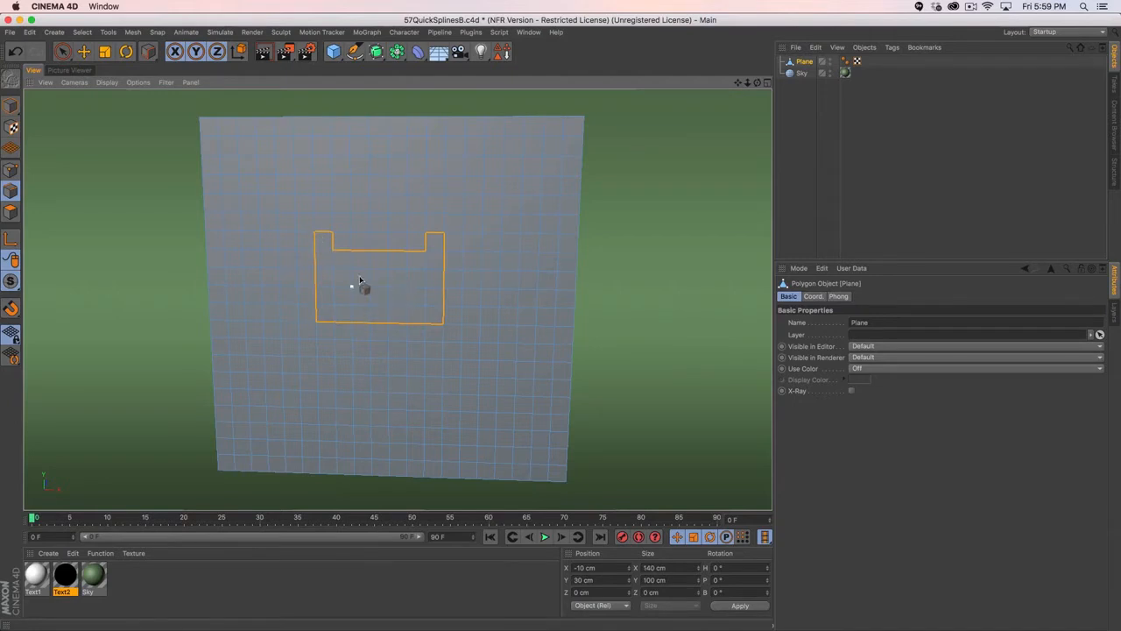
mouse_move(444, 269)
mouse_down()
mouse_move(317, 269)
mouse_move(315, 324)
mouse_move(432, 322)
mouse_move(445, 275)
mouse_up()
ctrl+click(448, 272)
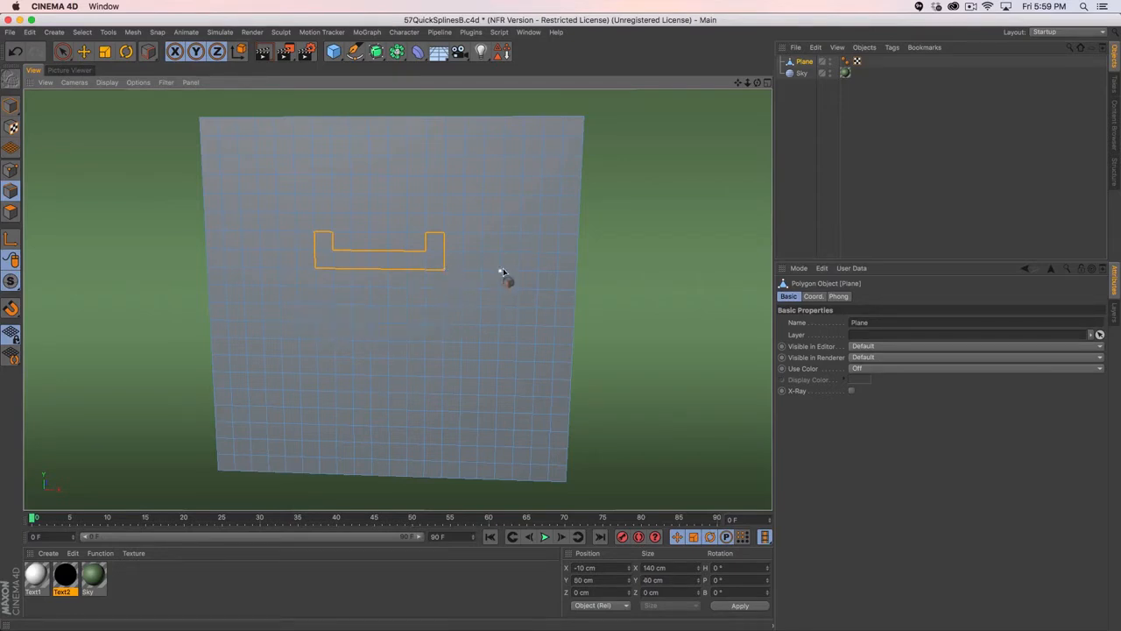
- Convert the closed U-shaped edge outline to a spline, unparent it from the Plane and hide the Plane
key(shift+c)
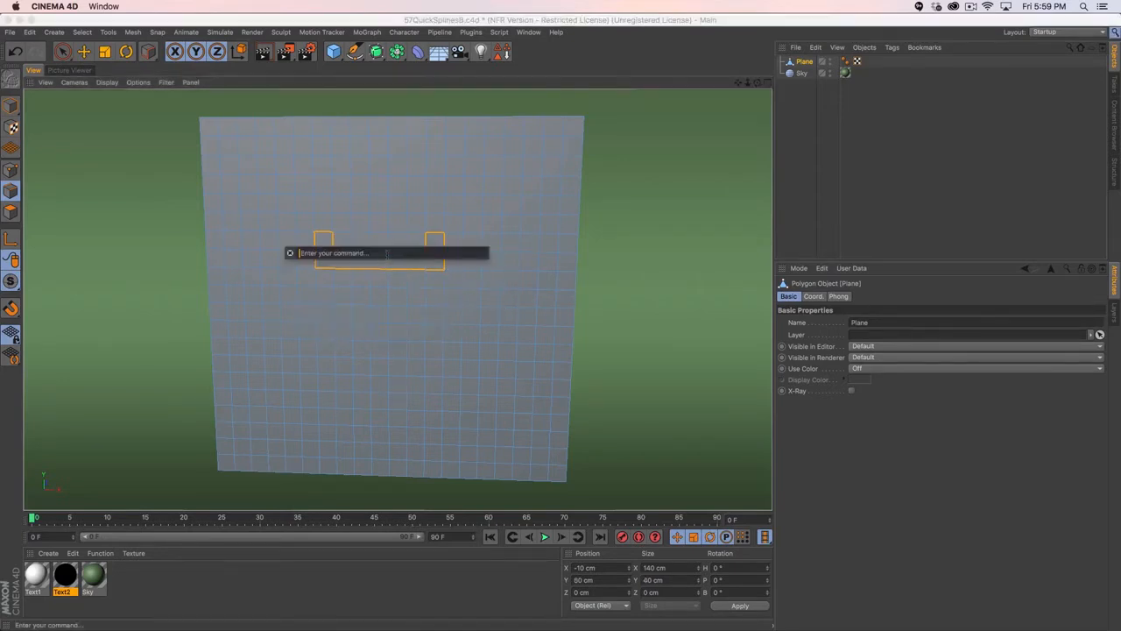
text(edge)
key(Return)
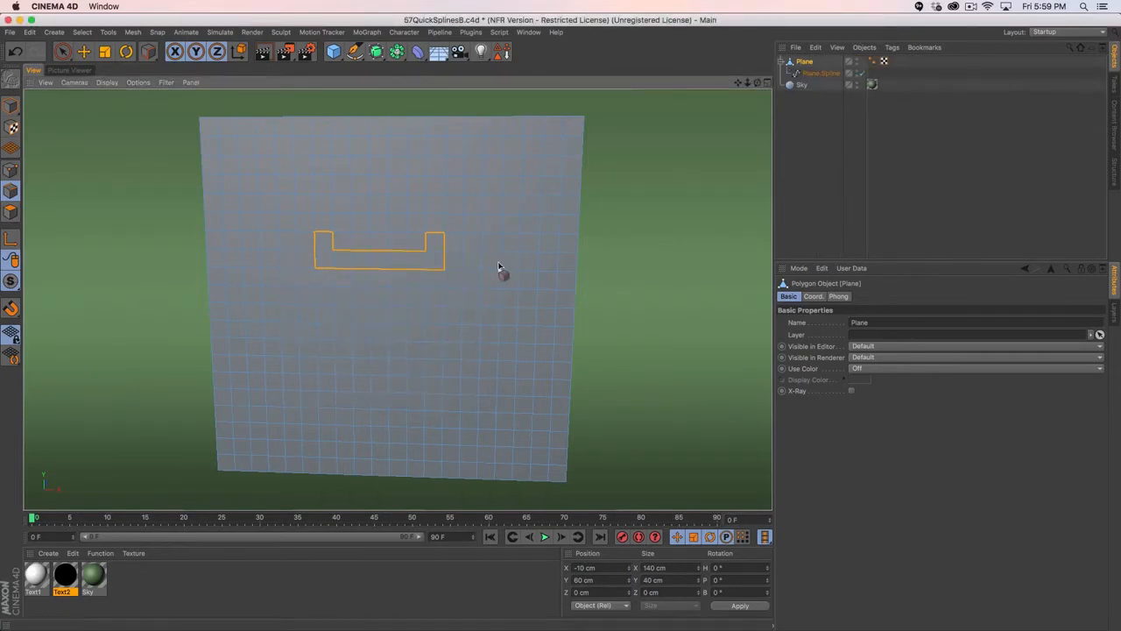
drag(817, 73, 815, 88)
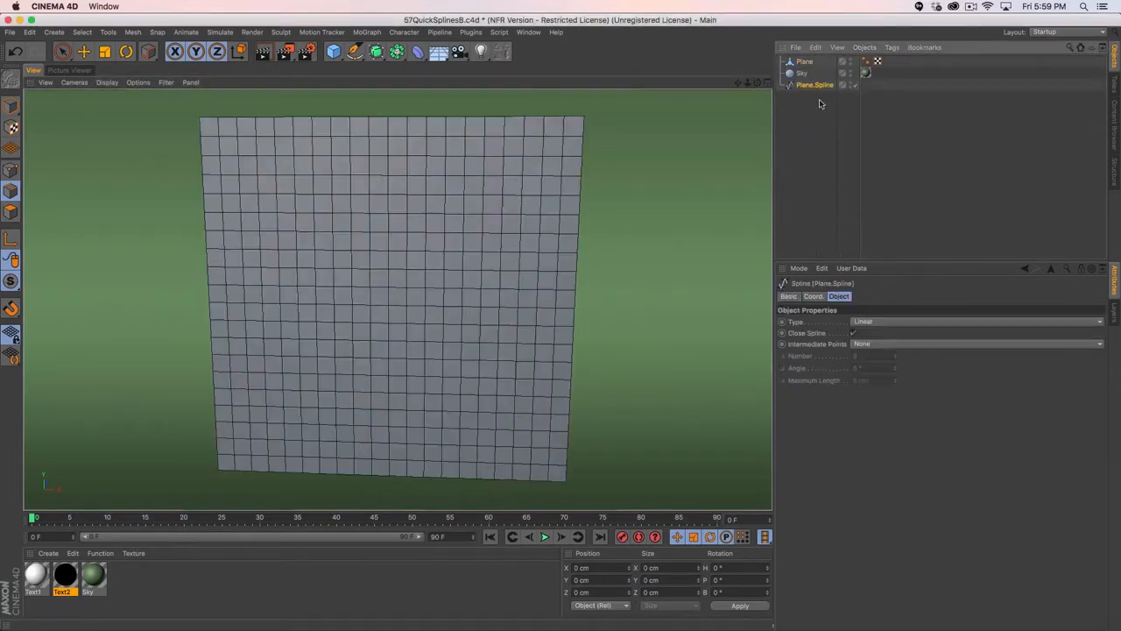
click(849, 61)
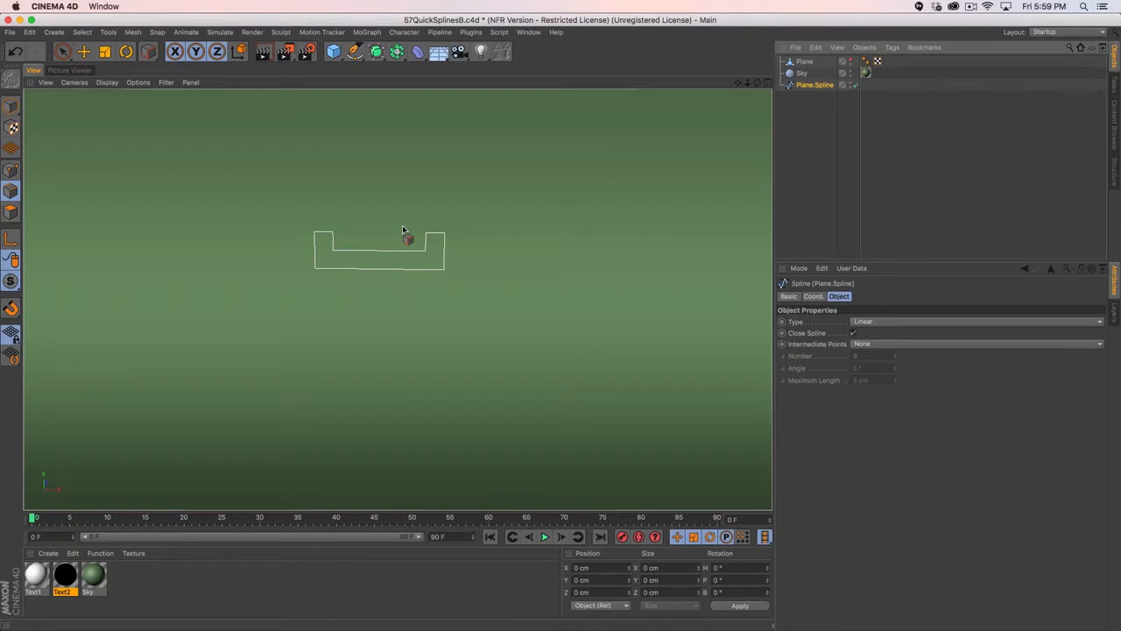
- Close the 57QuickSplinesB.c4d project and select the Flicker null in 60XpressoCopyPasteB.c4d
key(super+w)
click(524, 218)
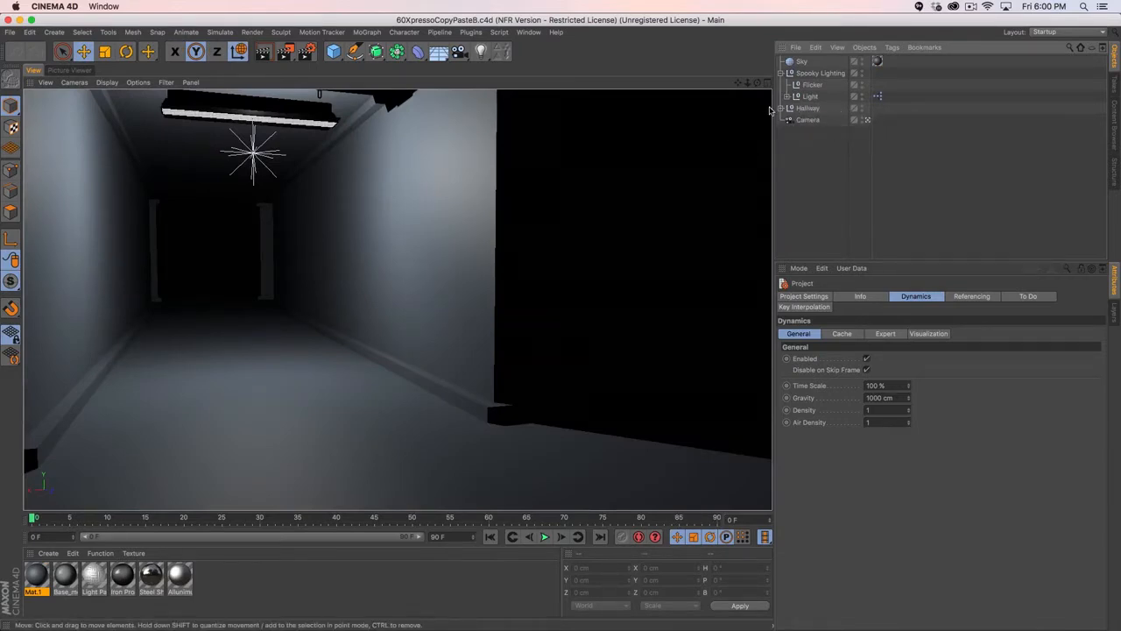
click(811, 85)
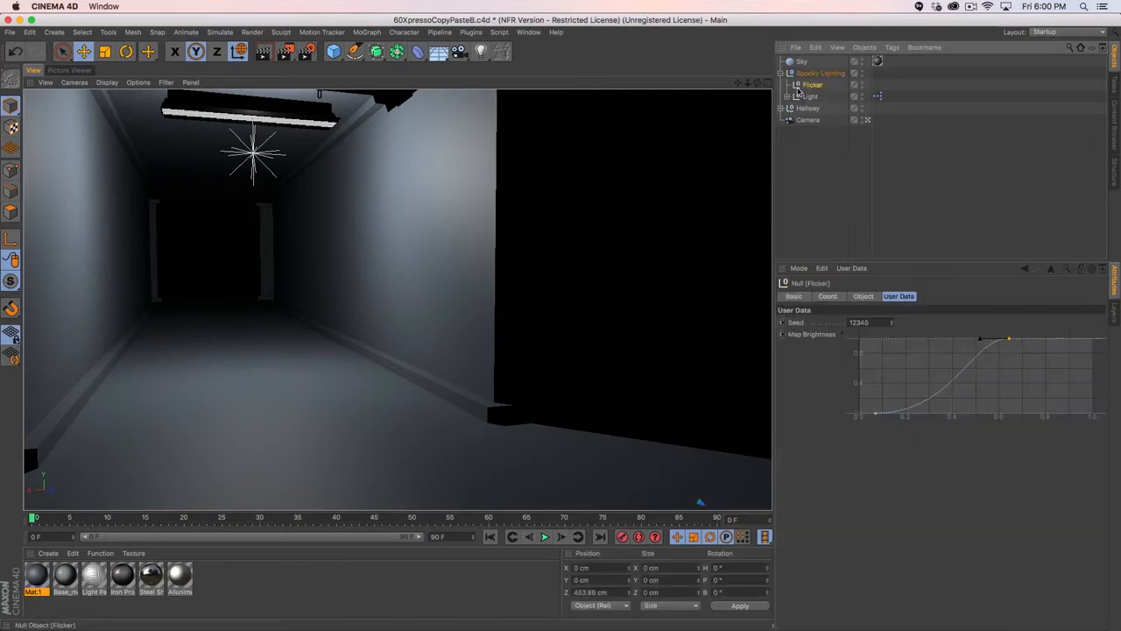
- Inspect the Flicker, Noise, Range Mapper and Light nodes in the Light null's XPresso network
click(799, 322)
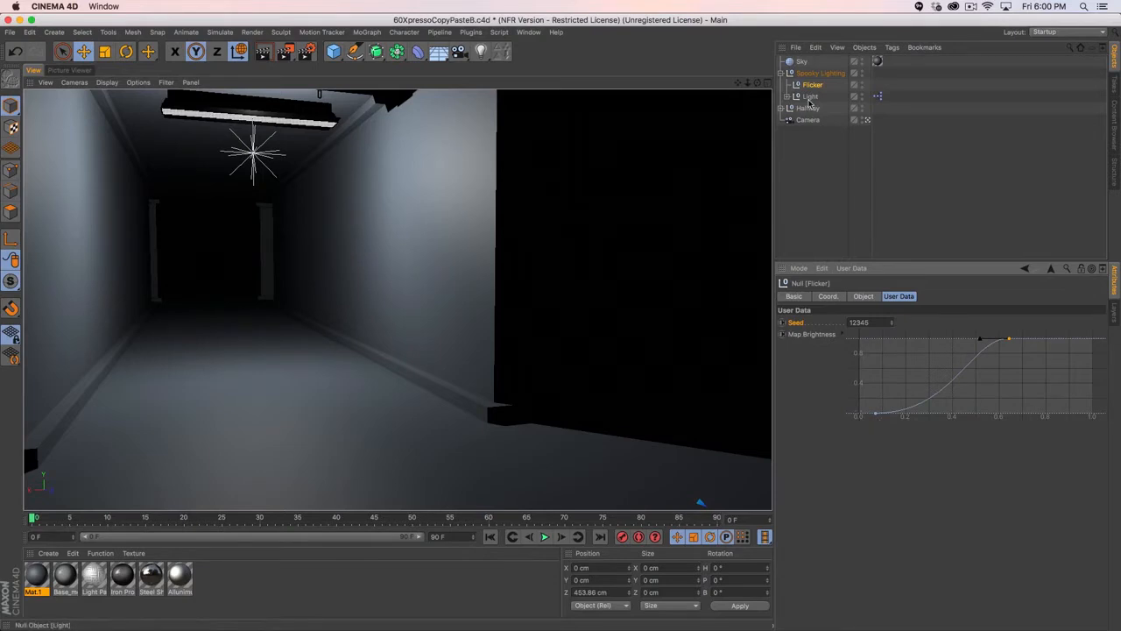
click(877, 97)
double_click(877, 98)
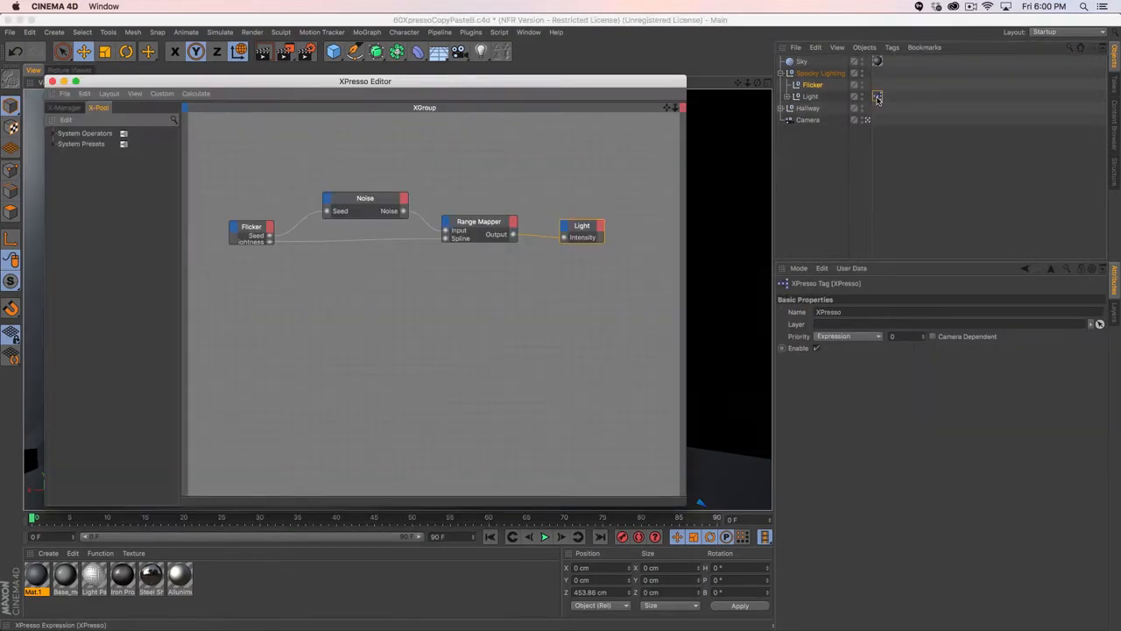
right_click(231, 230)
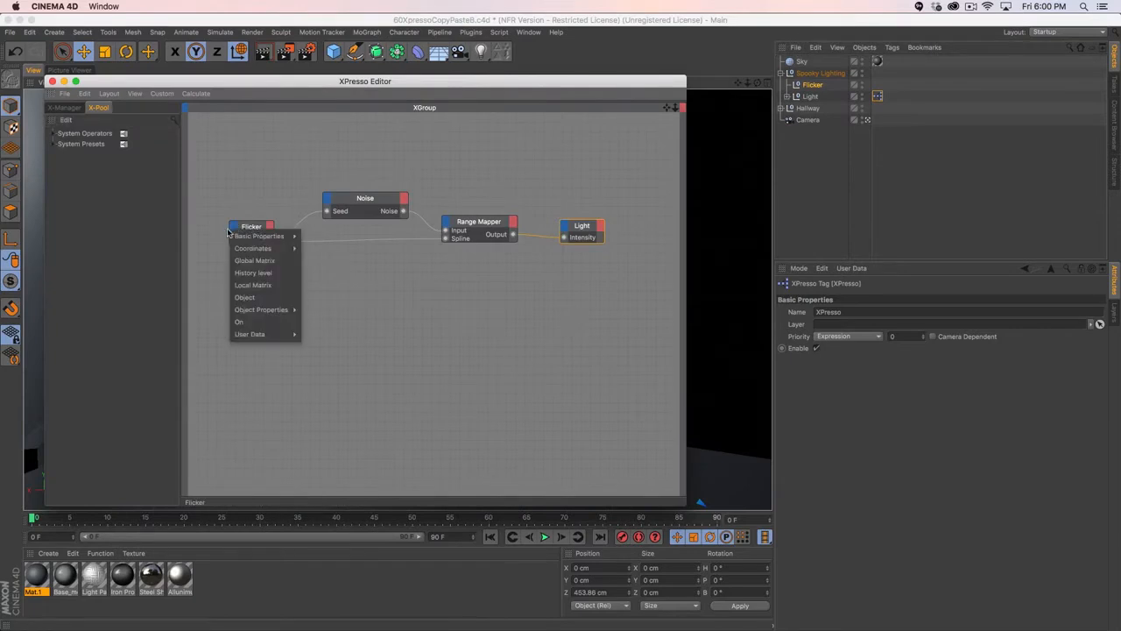
click(220, 210)
drag(364, 208, 347, 200)
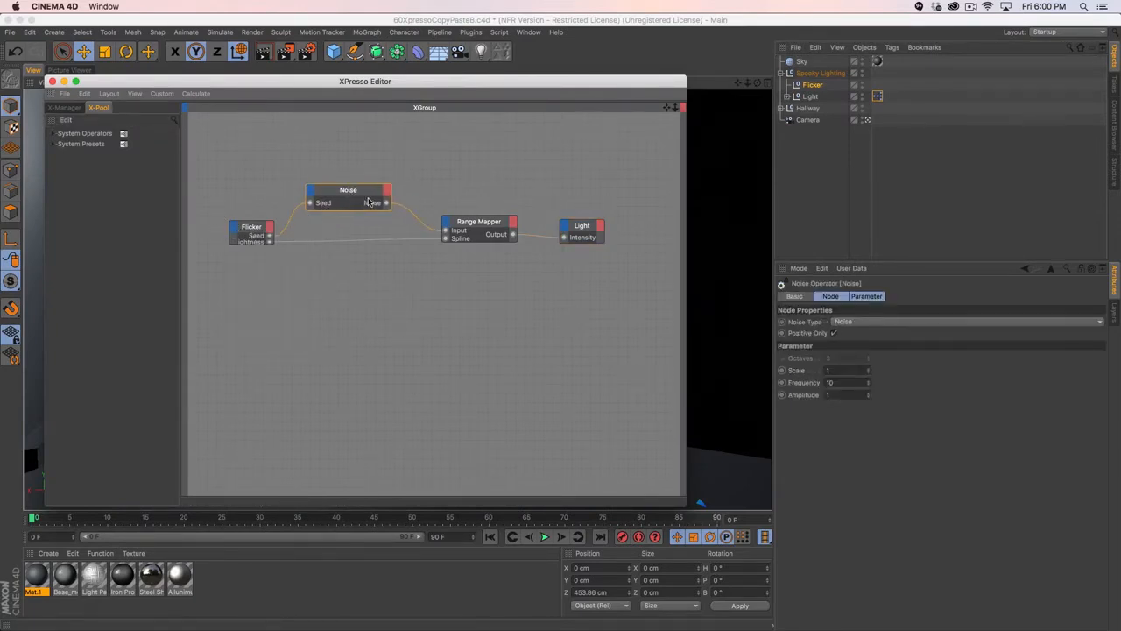
click(479, 235)
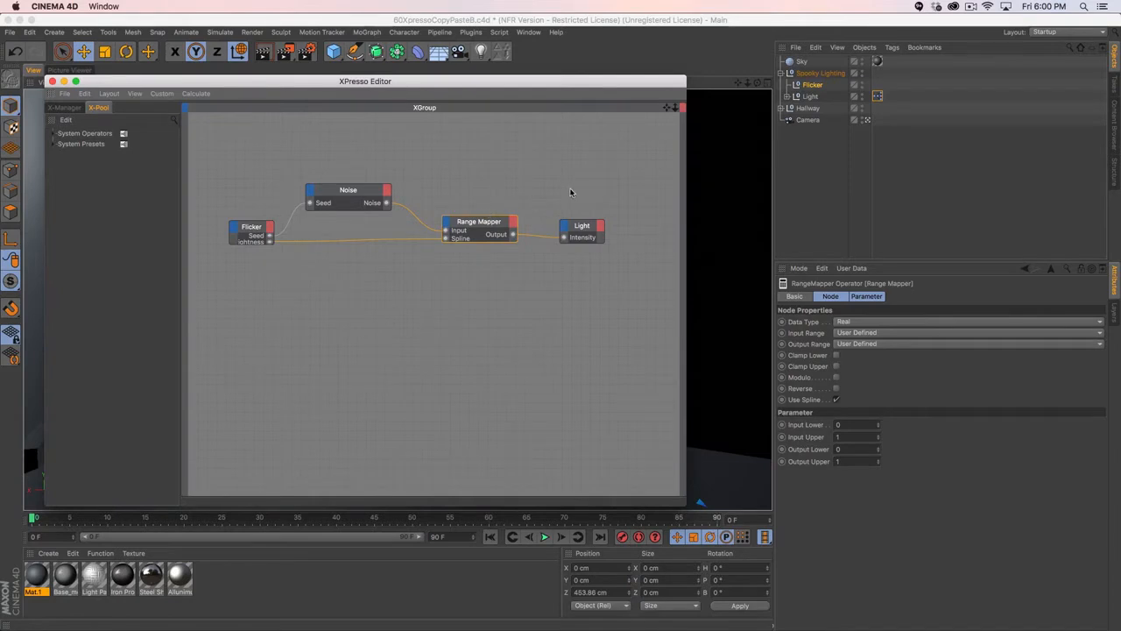
click(579, 231)
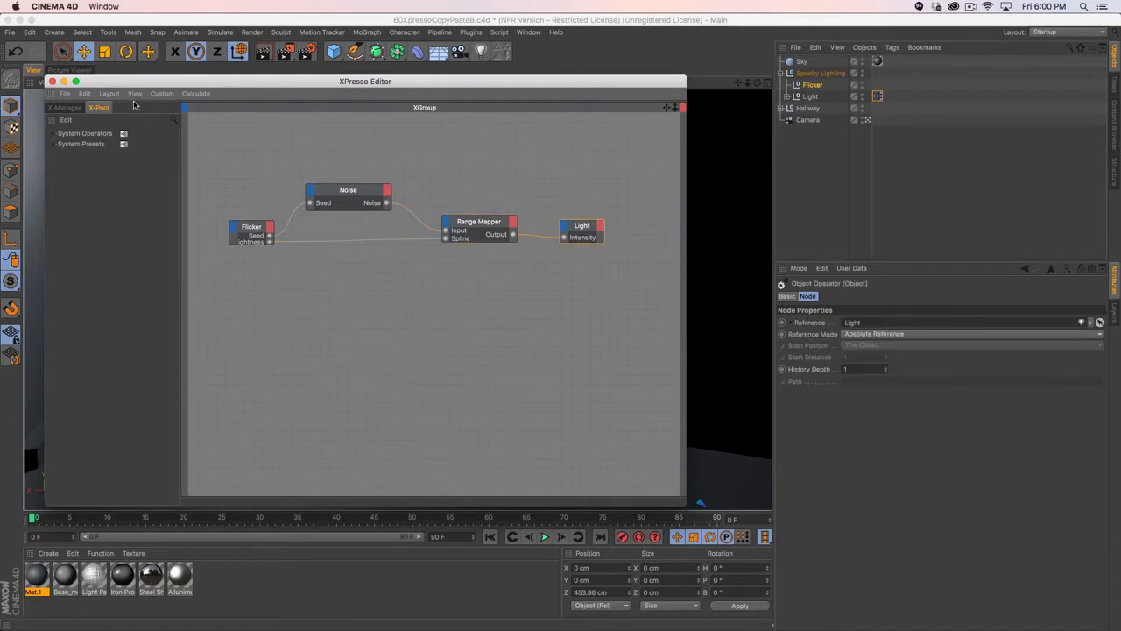
click(52, 81)
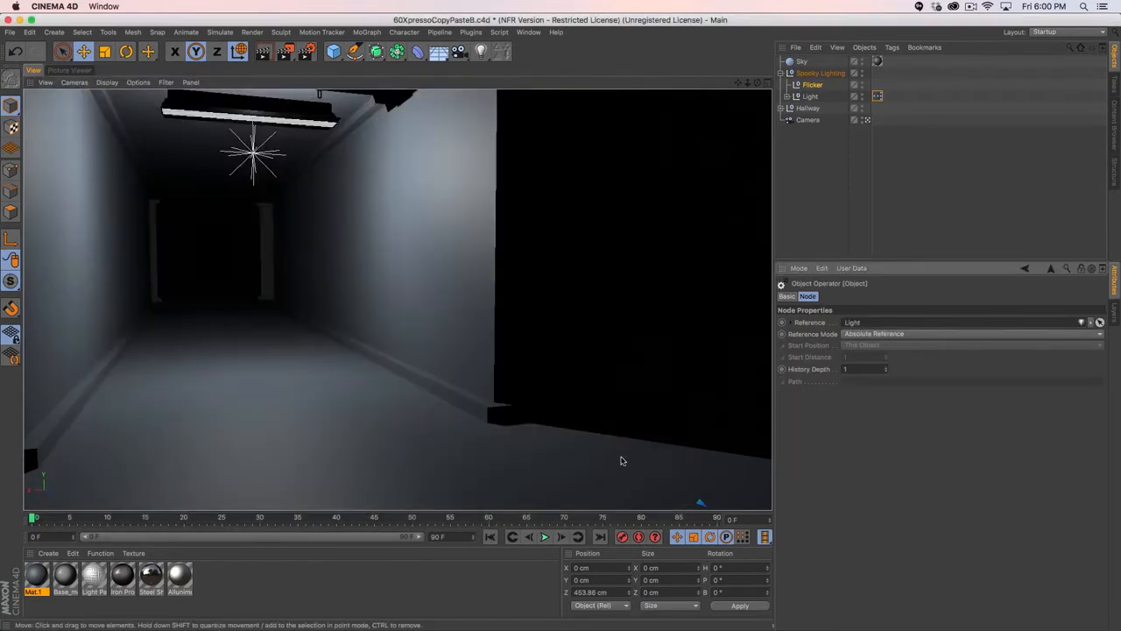
- During playback, set Flicker's Seed to 12404 and move its Map Brightness curve's upper point to about 0.75 at full height
click(544, 537)
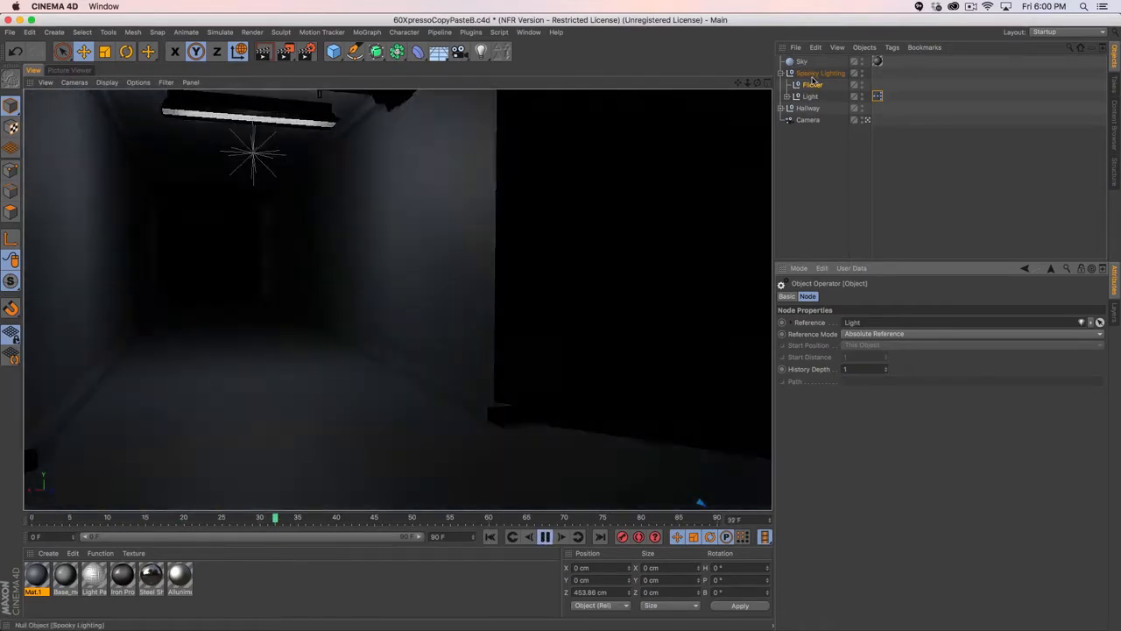
click(811, 86)
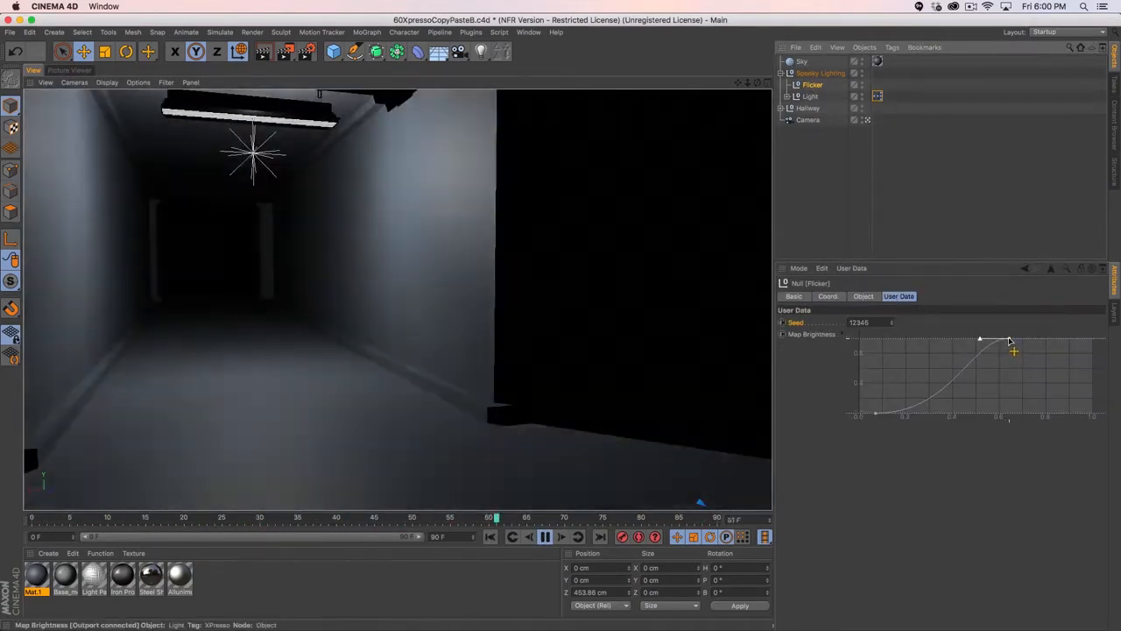
drag(1010, 341, 1007, 379)
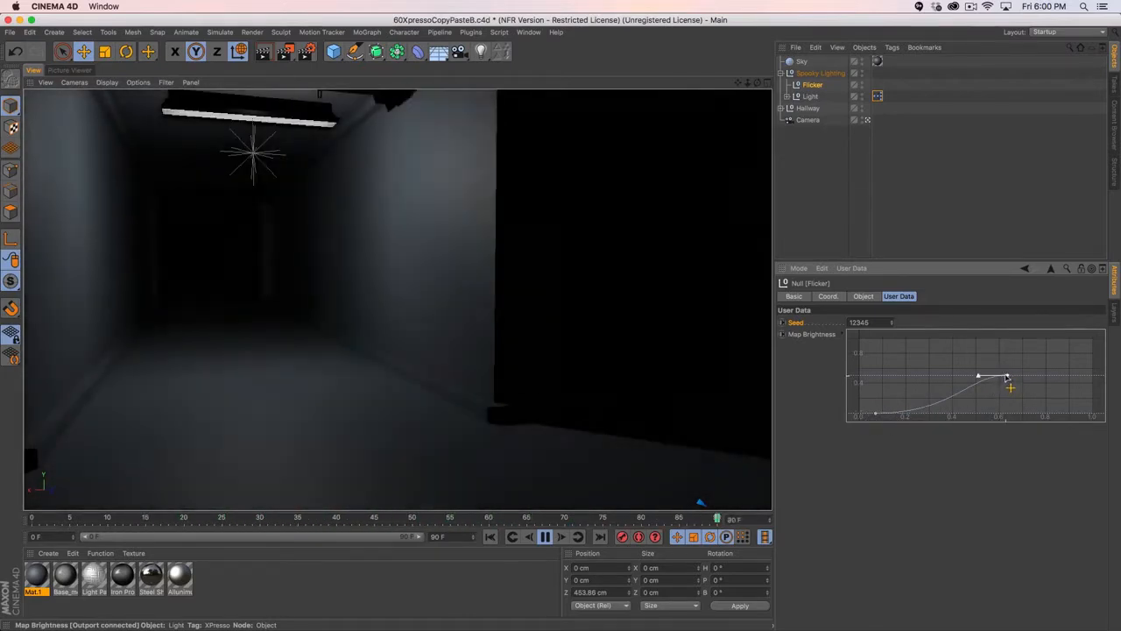
drag(1004, 377, 1092, 338)
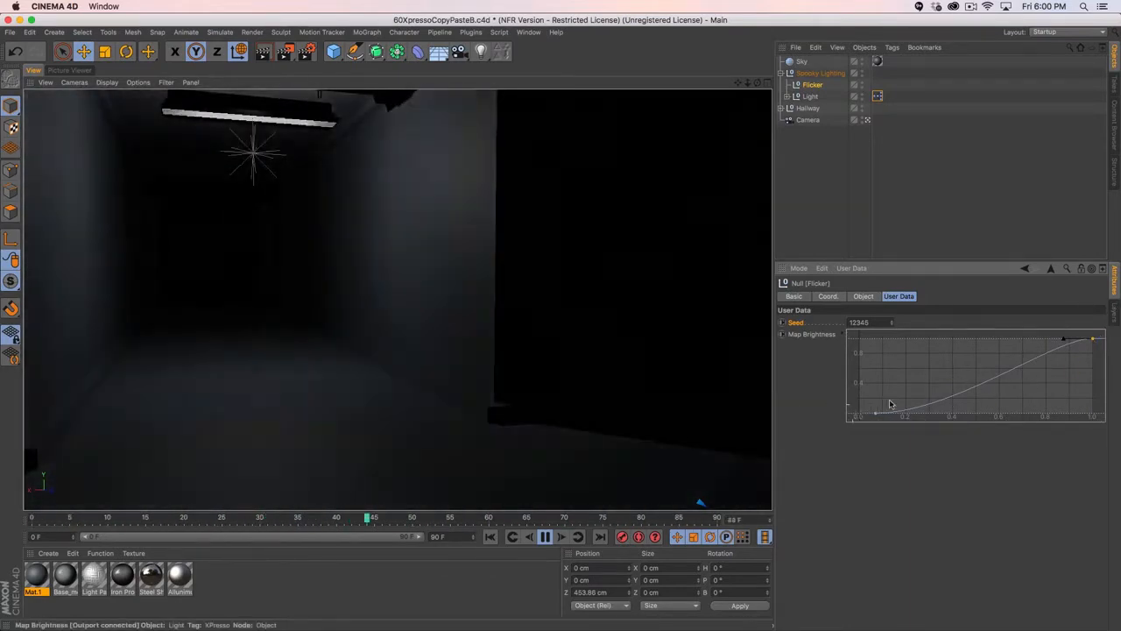
drag(1083, 340, 964, 338)
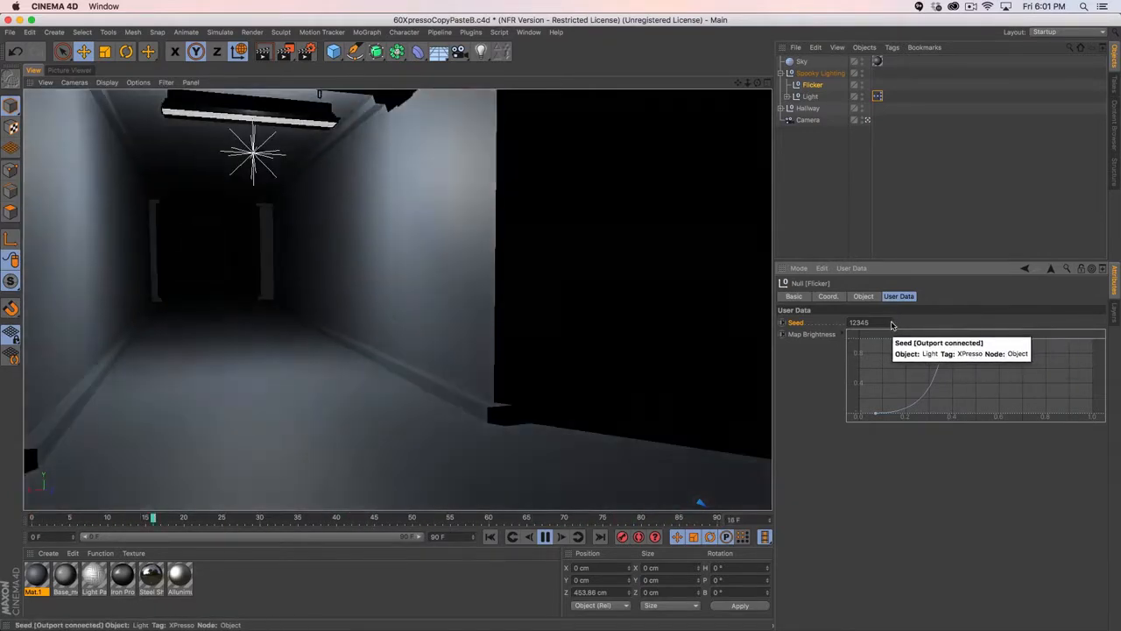
drag(892, 324, 891, 325)
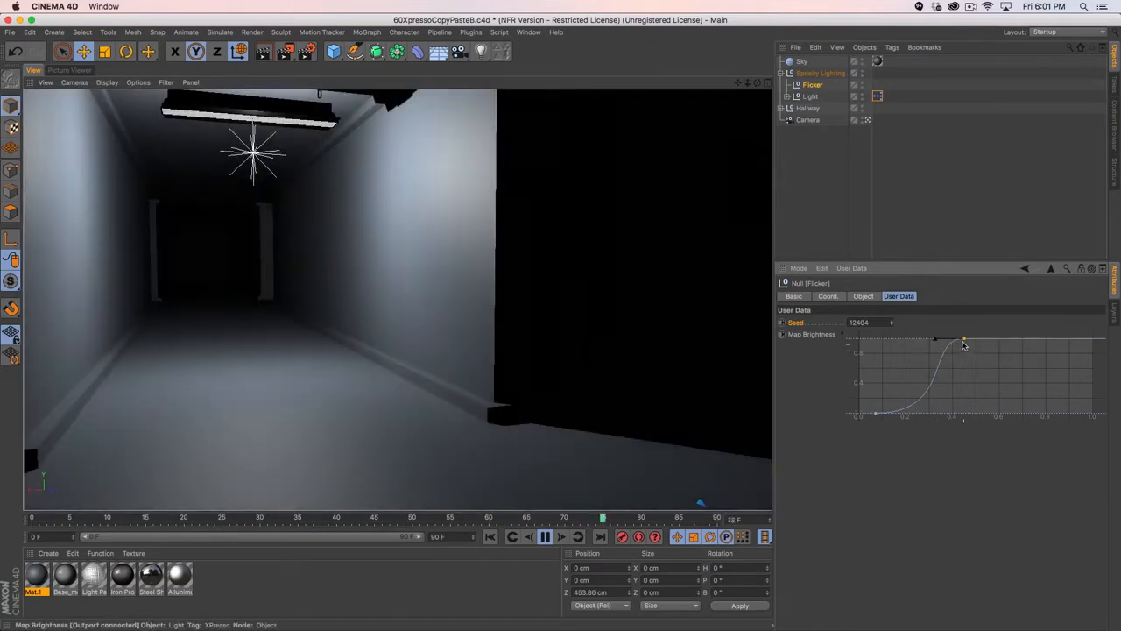
drag(964, 340, 1035, 337)
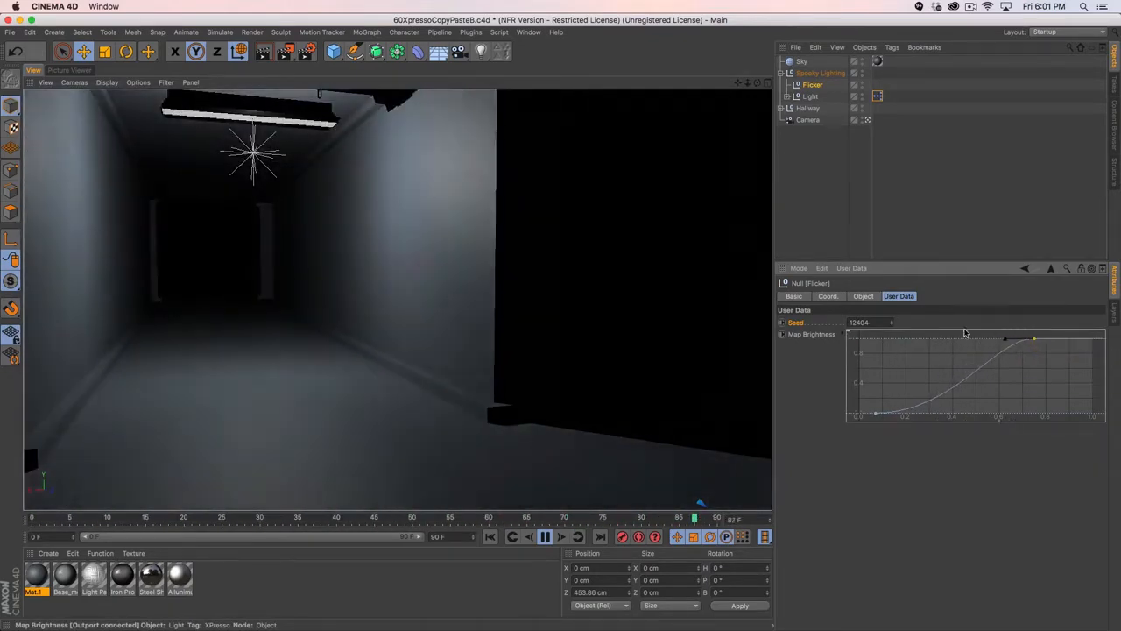
click(545, 536)
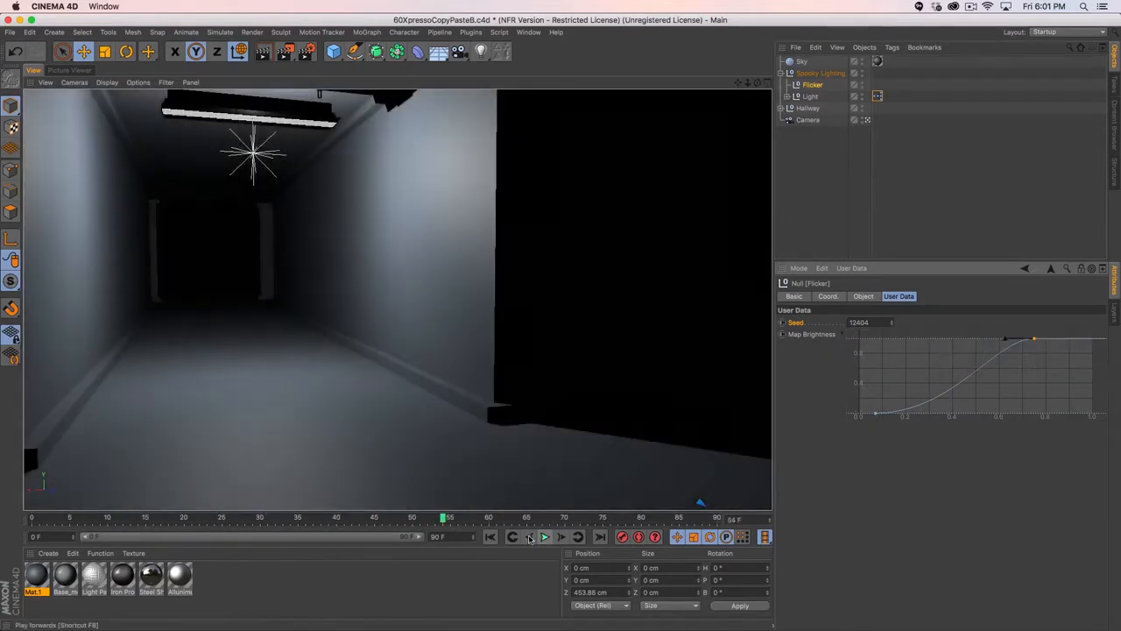
- Duplicate the Light null and move the copy down the hallway to about Z -424 cm
click(811, 97)
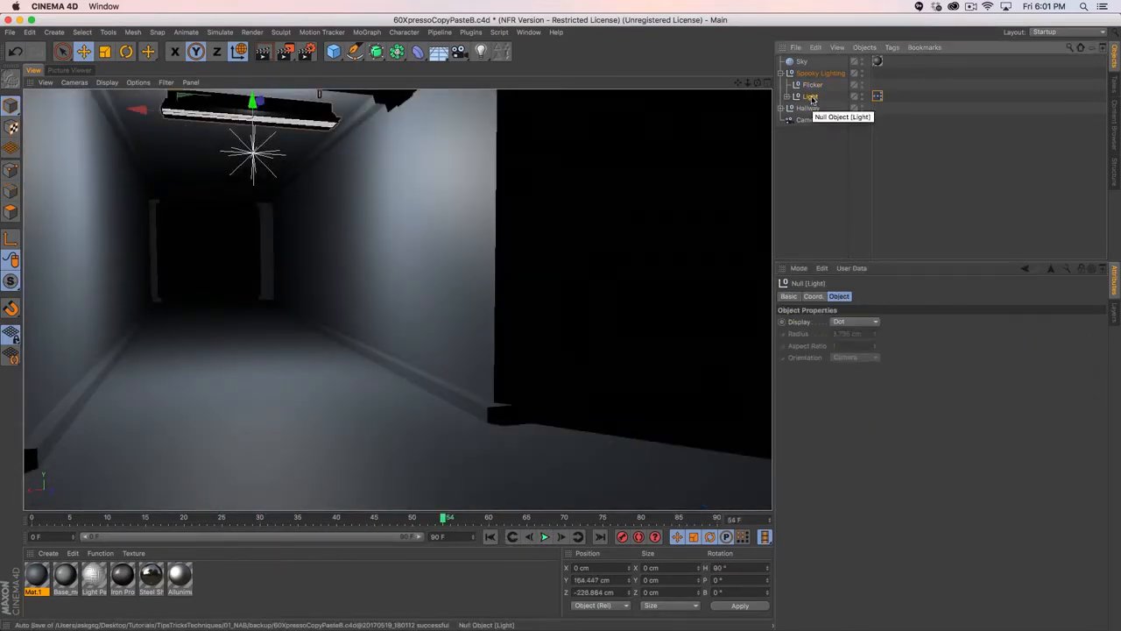
ctrl+drag(822, 94, 820, 93)
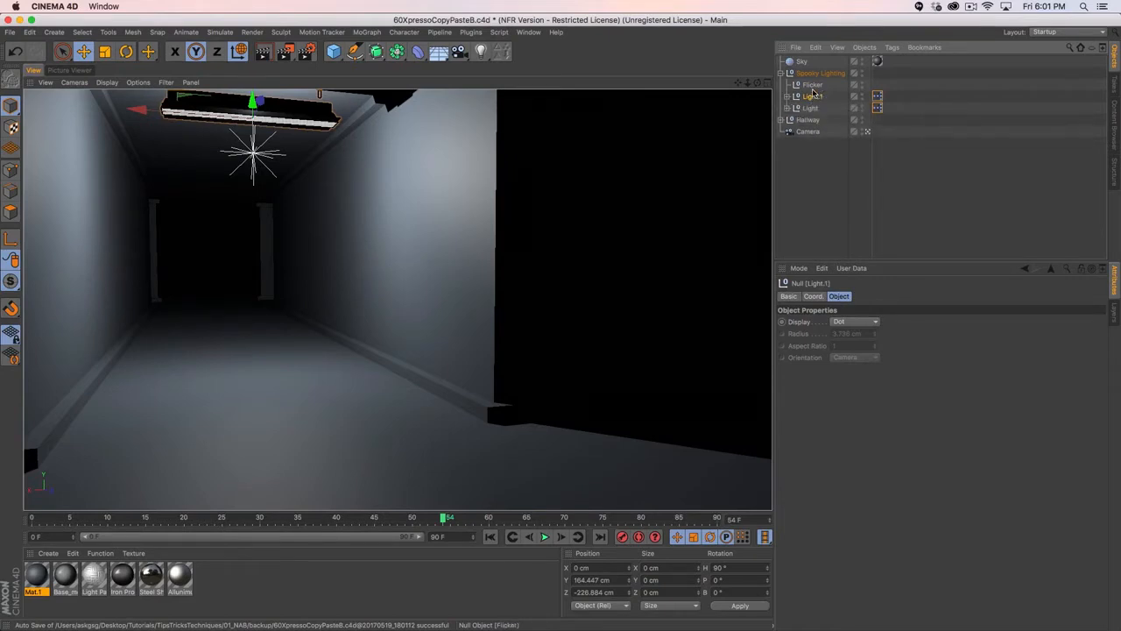
drag(260, 102, 238, 150)
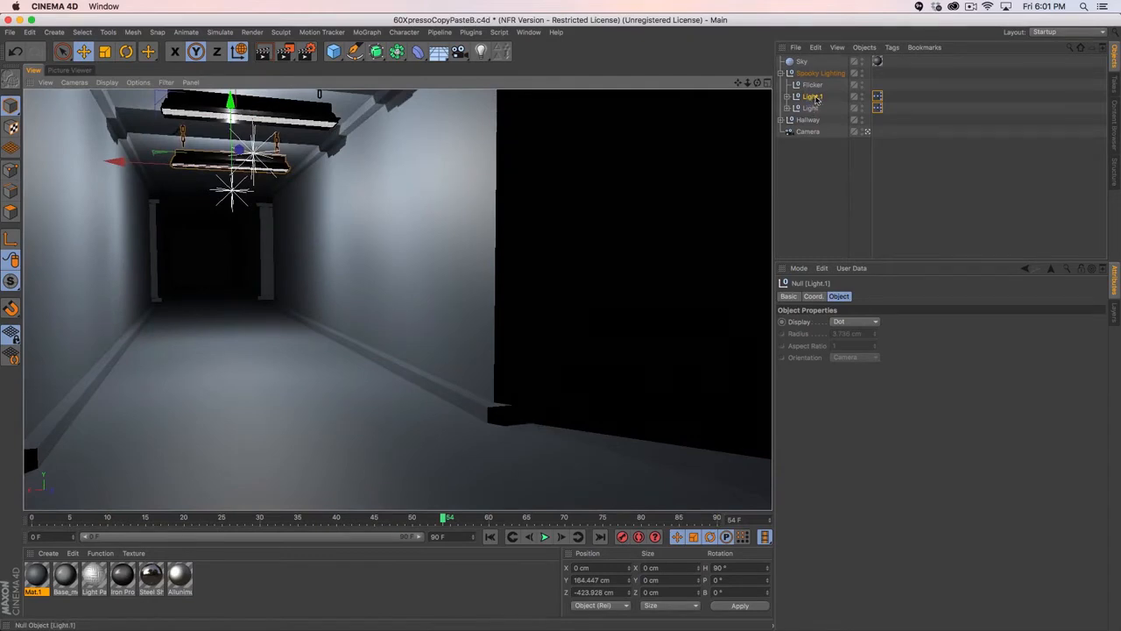
- During playback, dip the upper point of Flicker's Map Brightness curve and return it to full height at about 0.72
click(809, 89)
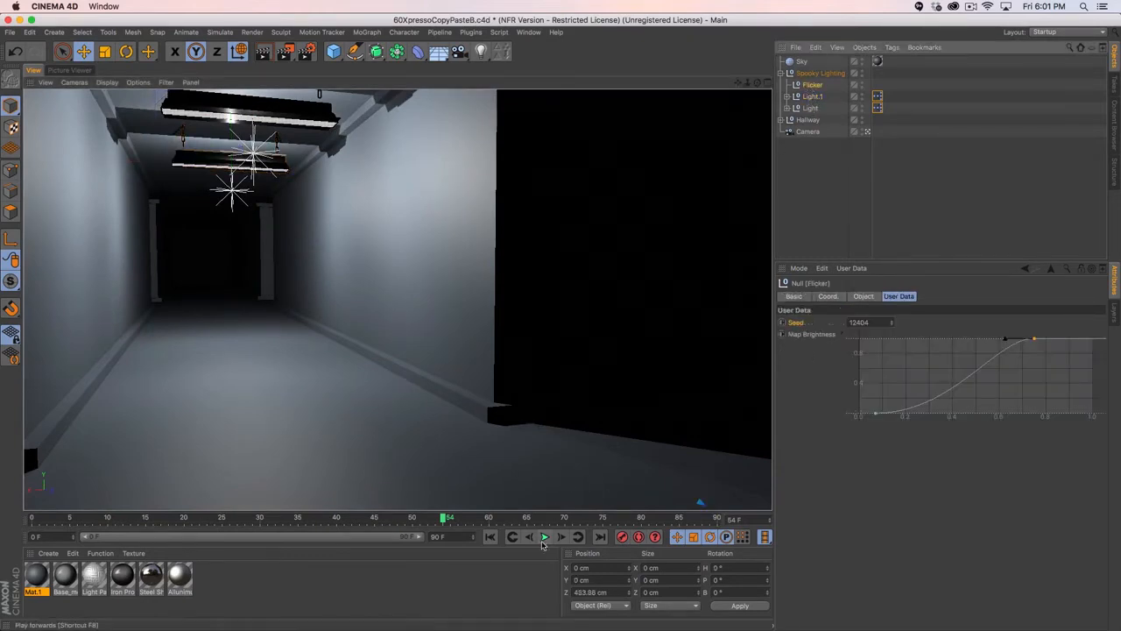
key(F8)
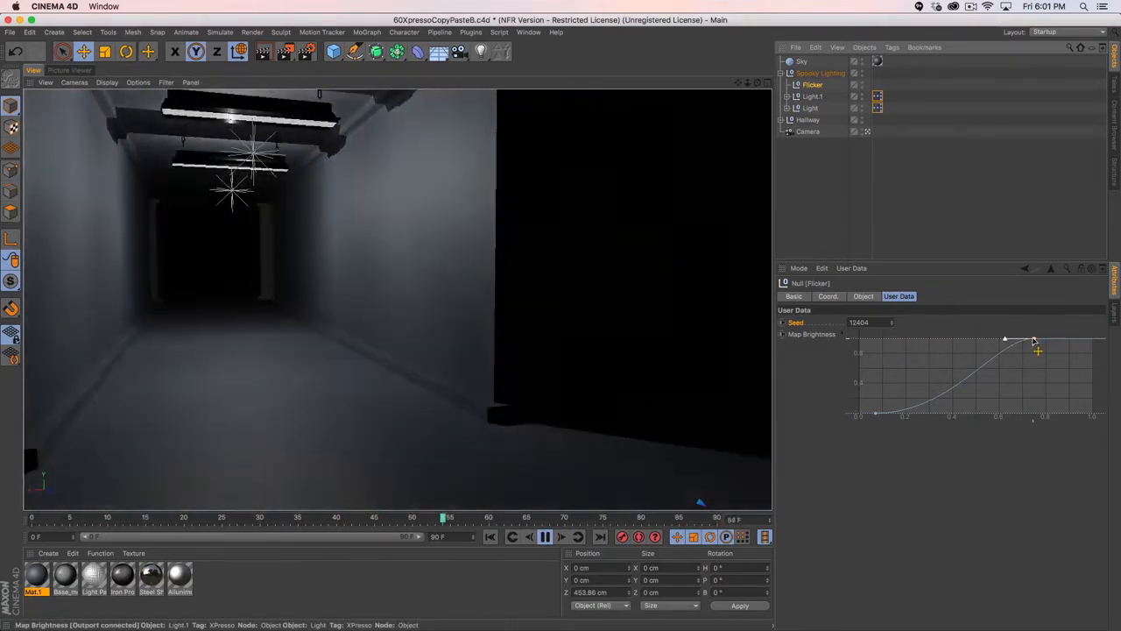
drag(1034, 341, 1014, 399)
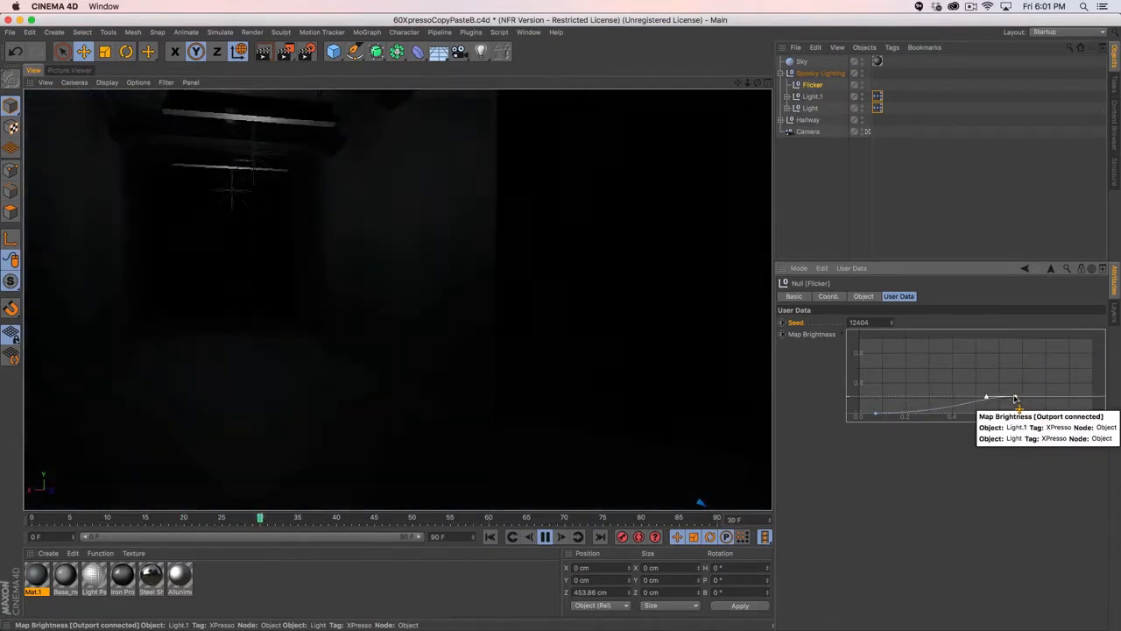
drag(1014, 399, 1023, 337)
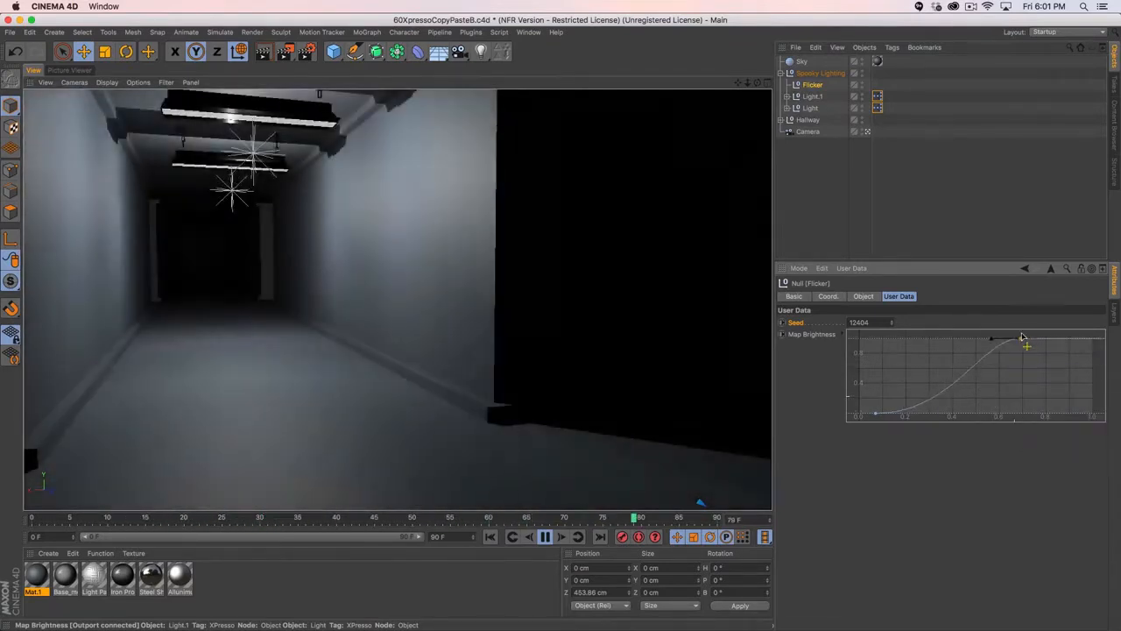
- Delete the duplicated null Light.1
click(807, 97)
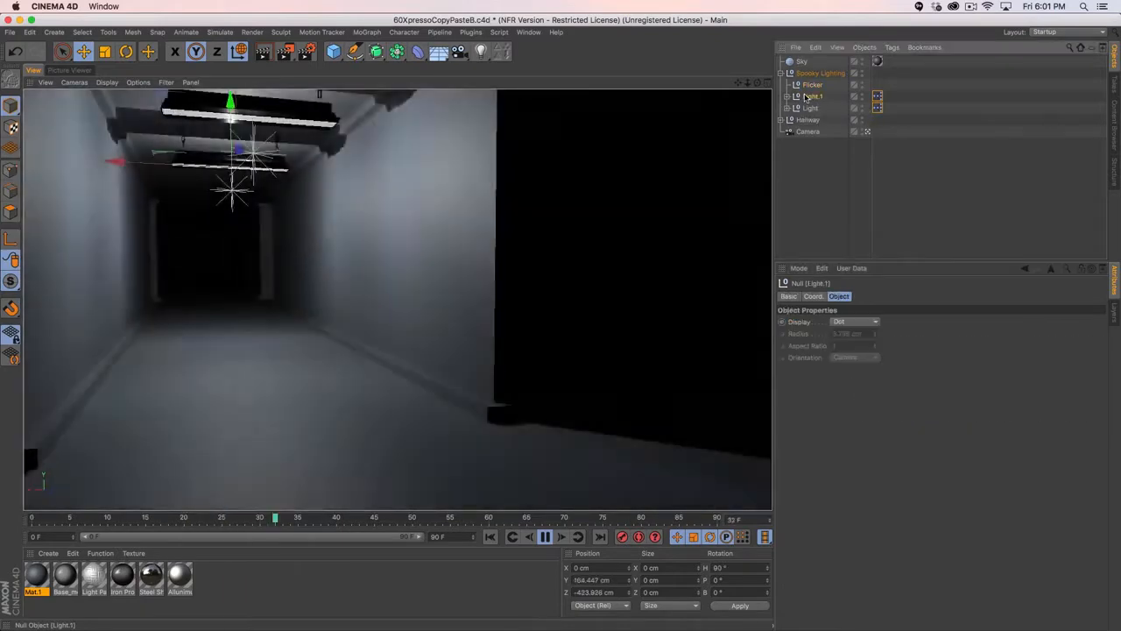
key(Delete)
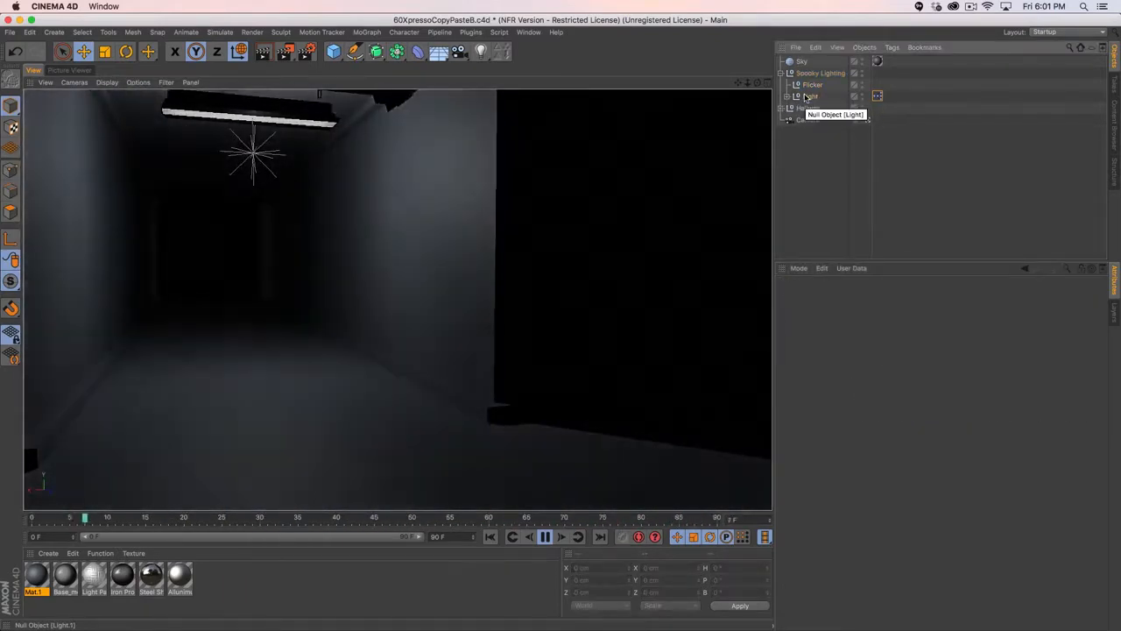
- Duplicate the Flicker and Light nulls together and move the copied light farther down the hallway
click(809, 86)
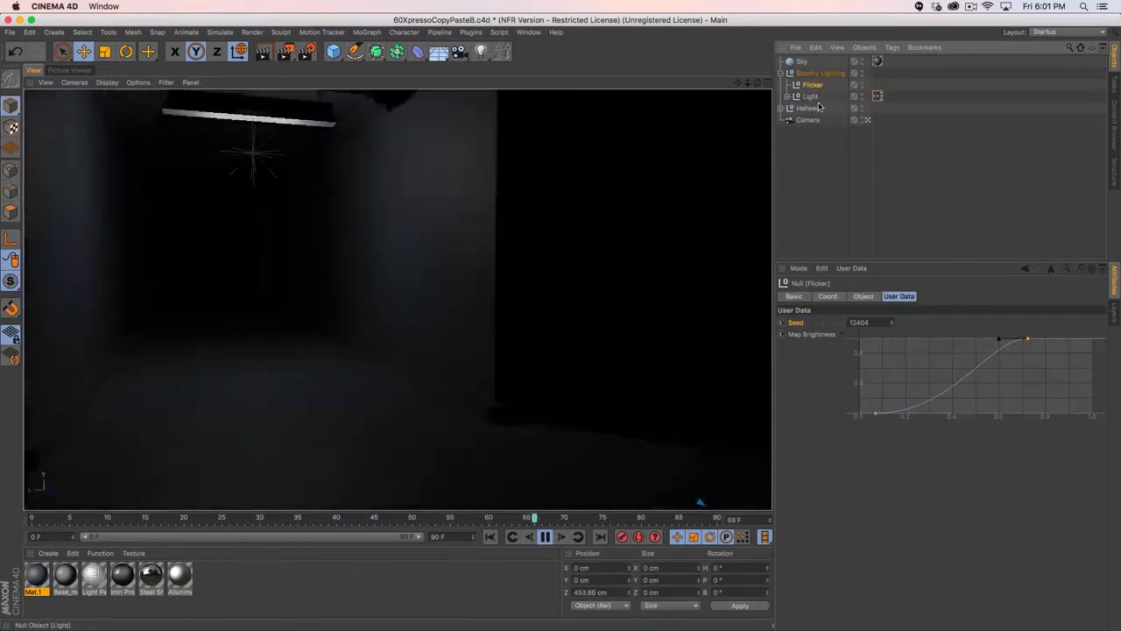
shift+click(811, 99)
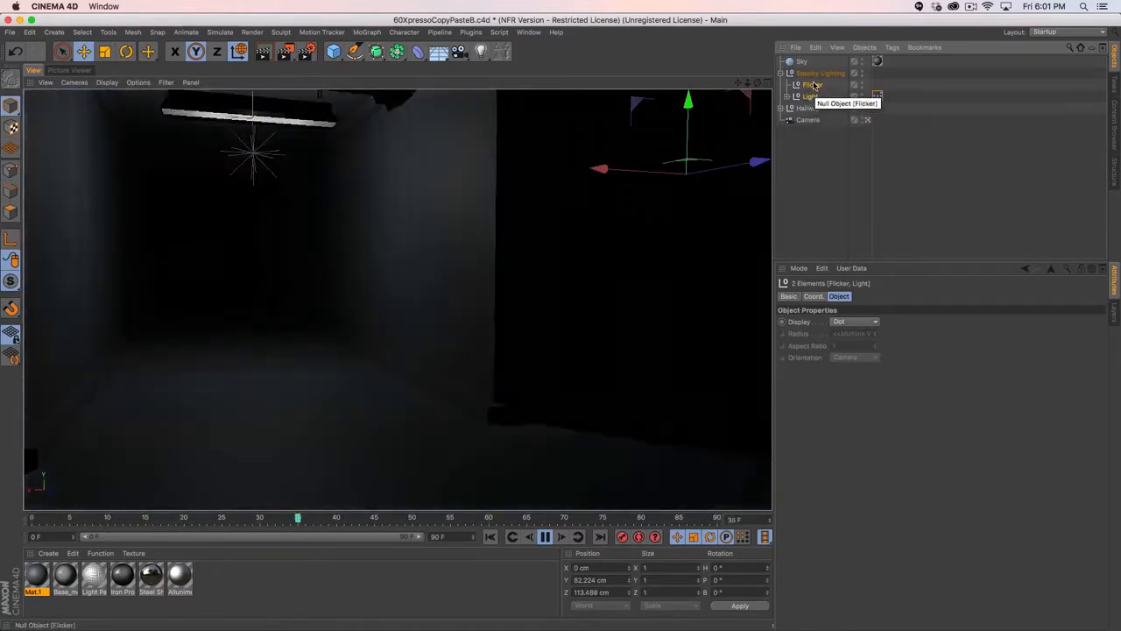
ctrl+drag(808, 85, 813, 80)
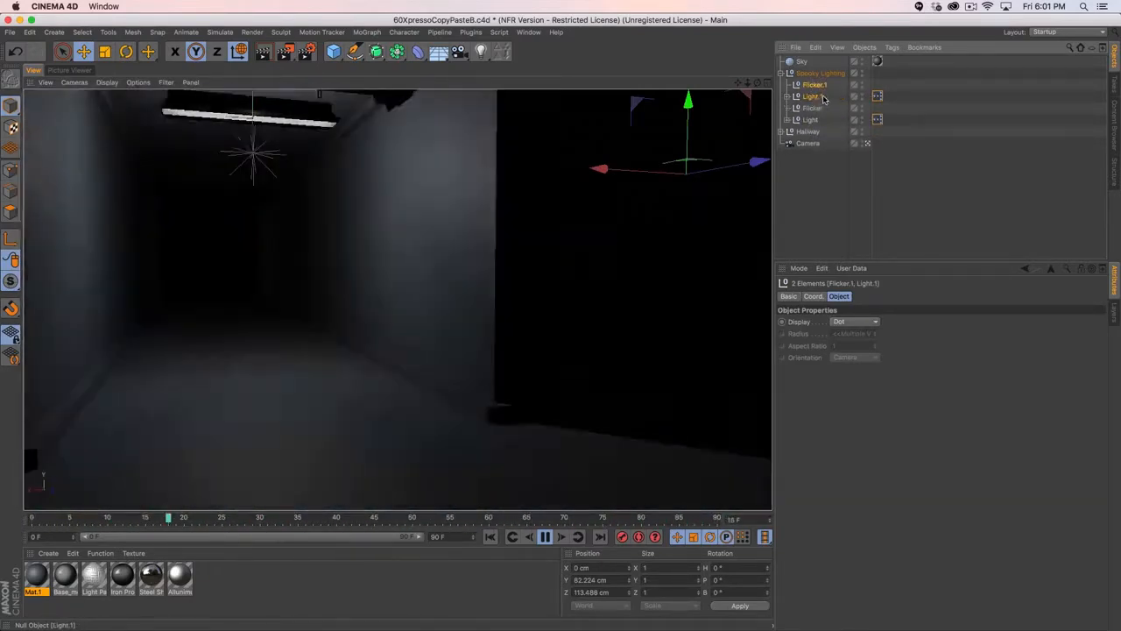
click(821, 97)
drag(261, 106, 222, 151)
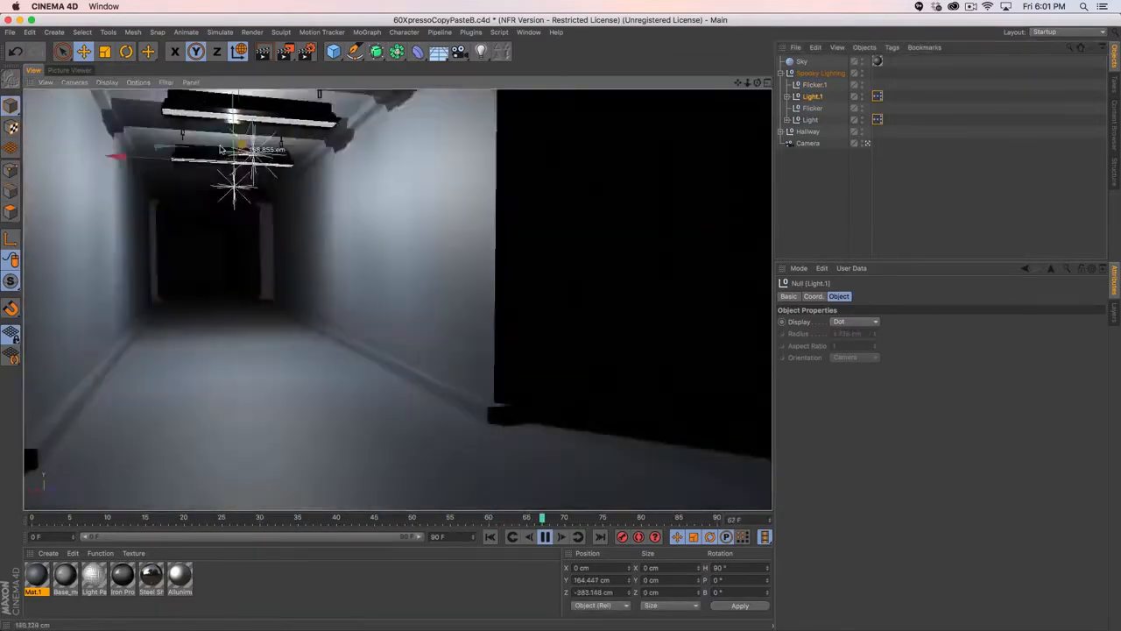
- Flatten the Map Brightness curve of Flicker.1 to zero, and delete that null
click(815, 85)
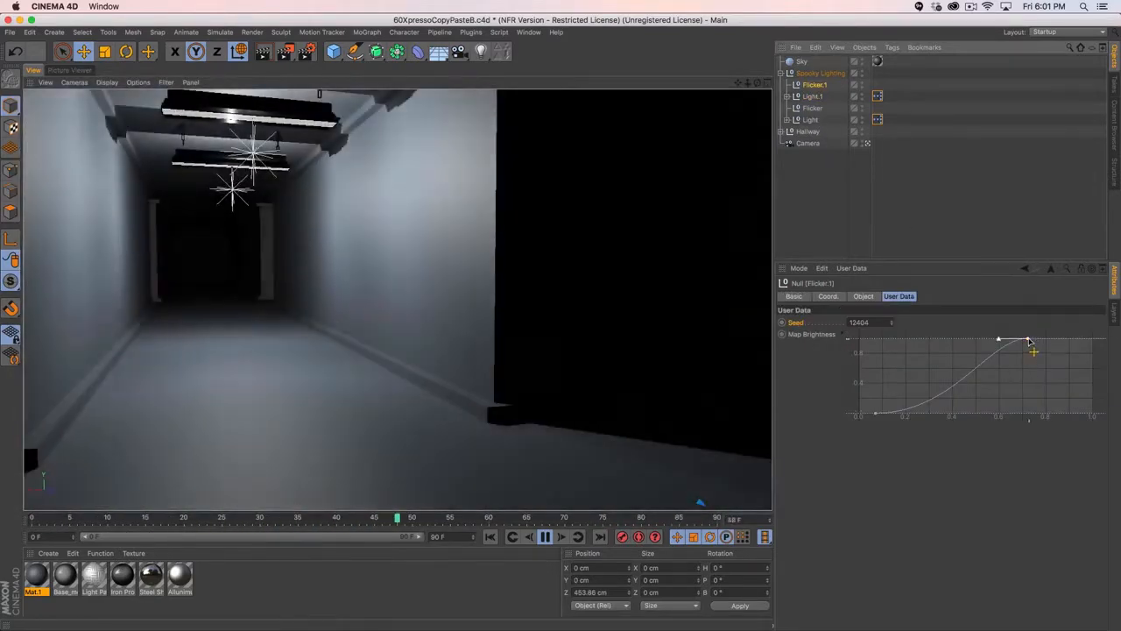
drag(1031, 341, 1030, 435)
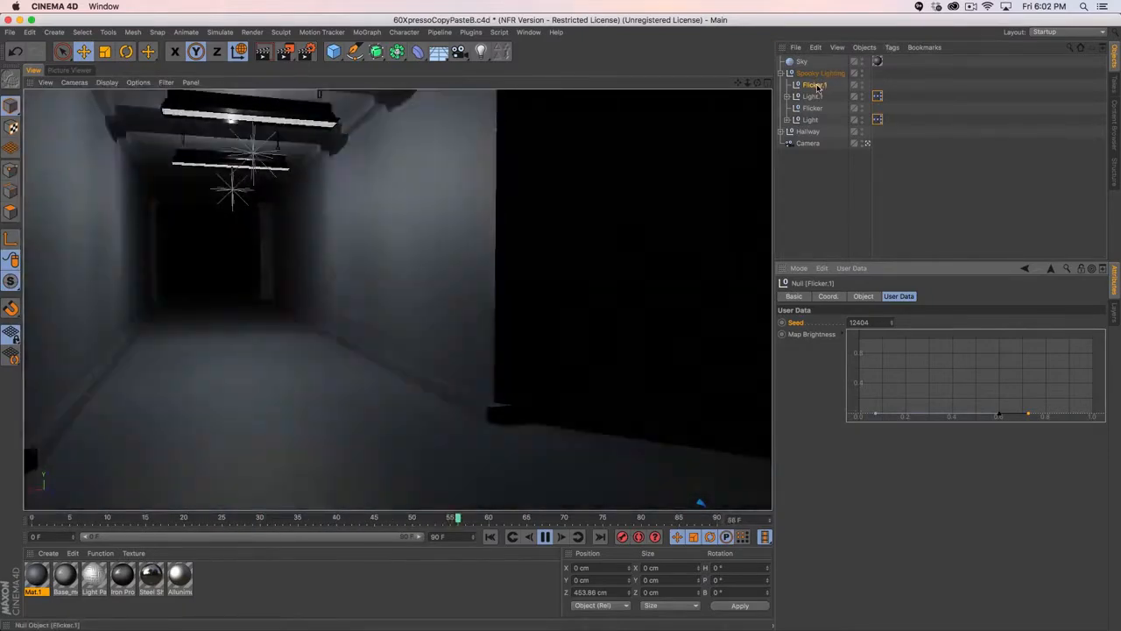
key(Delete)
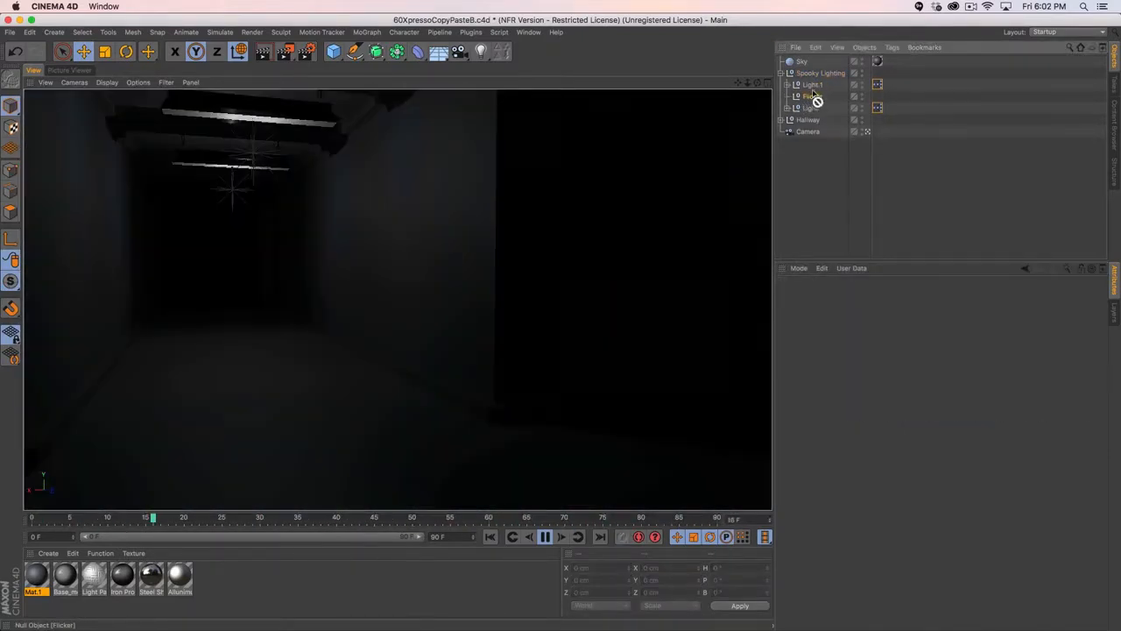
- Move the original Flicker null above Light.1 and set its Seed to 12435
drag(810, 84, 813, 90)
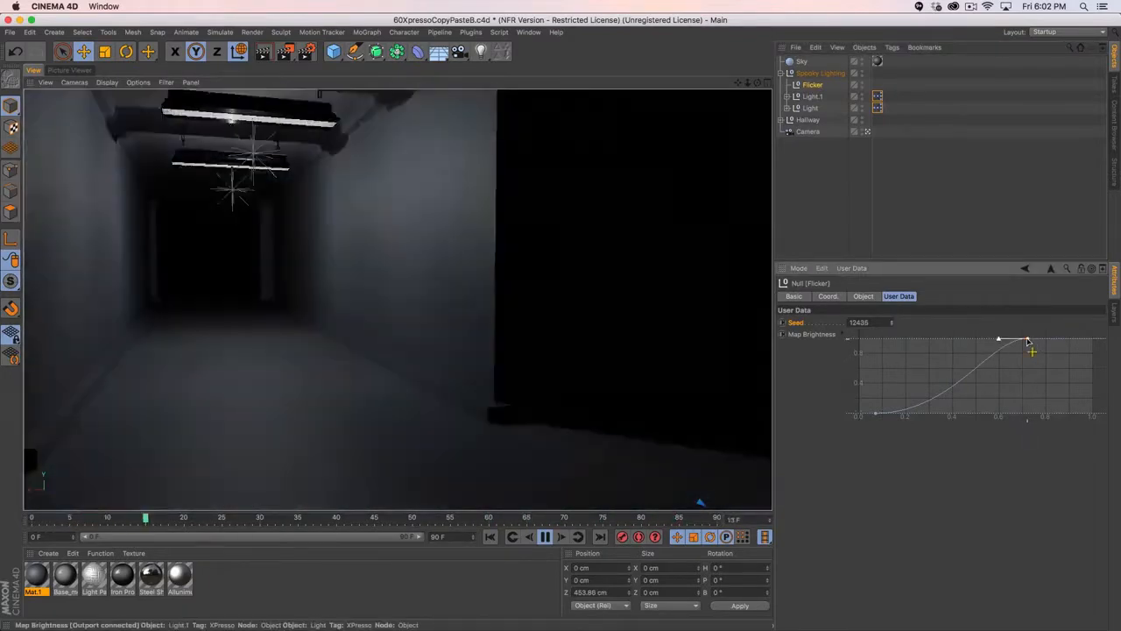
- Try lowering the upper point and raising the lower point of Flicker's Map Brightness curve, undoing each change
drag(1029, 342, 1028, 393)
key(super+z)
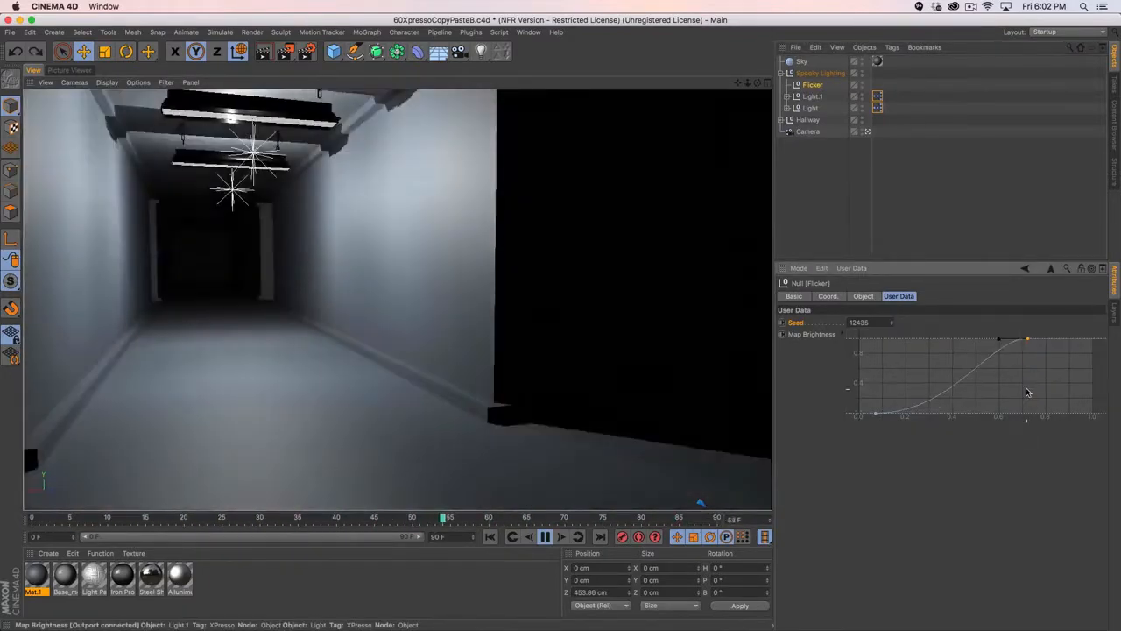
drag(876, 413, 876, 365)
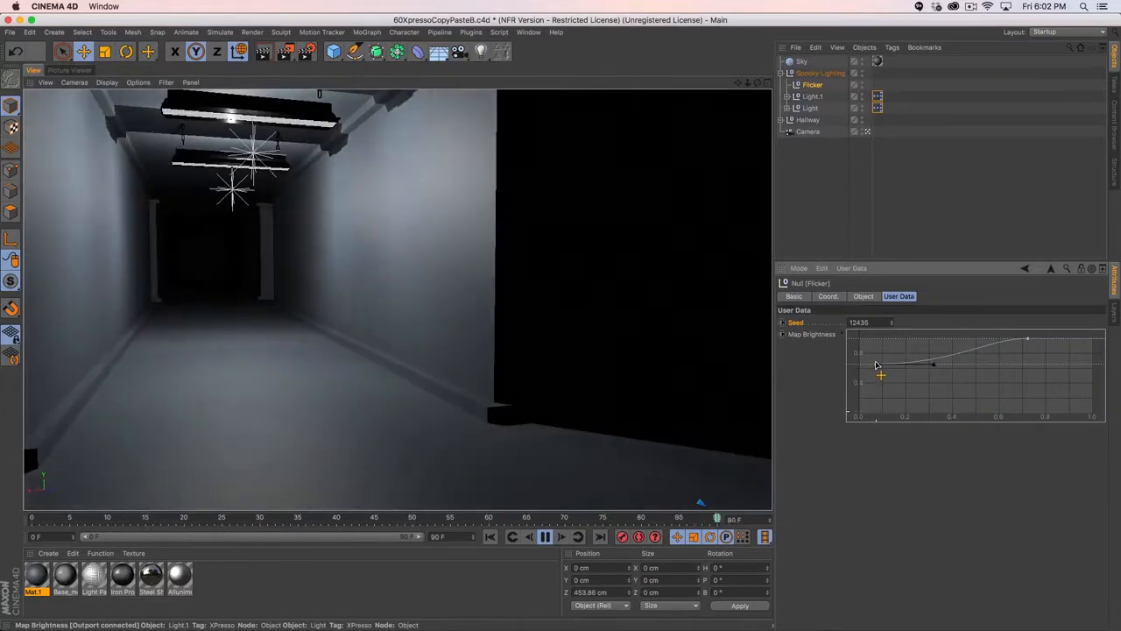
key(super+z)
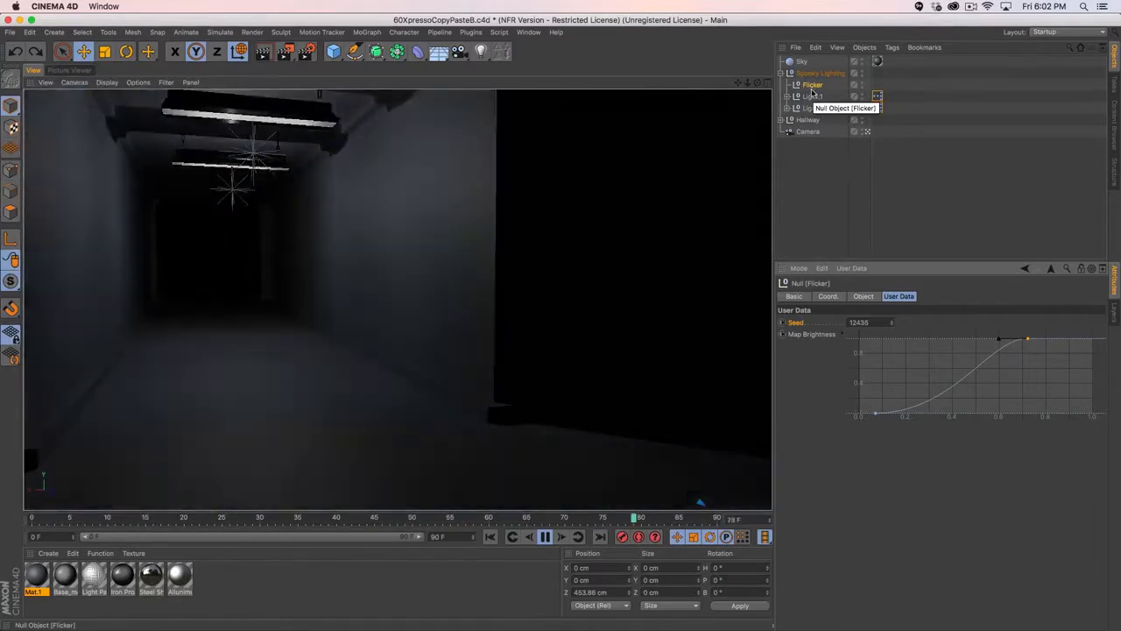
- Delete the Light.1 null, and copy and paste the remaining Flicker and Light nulls together
click(812, 97)
key(Delete)
click(811, 85)
shift+click(814, 96)
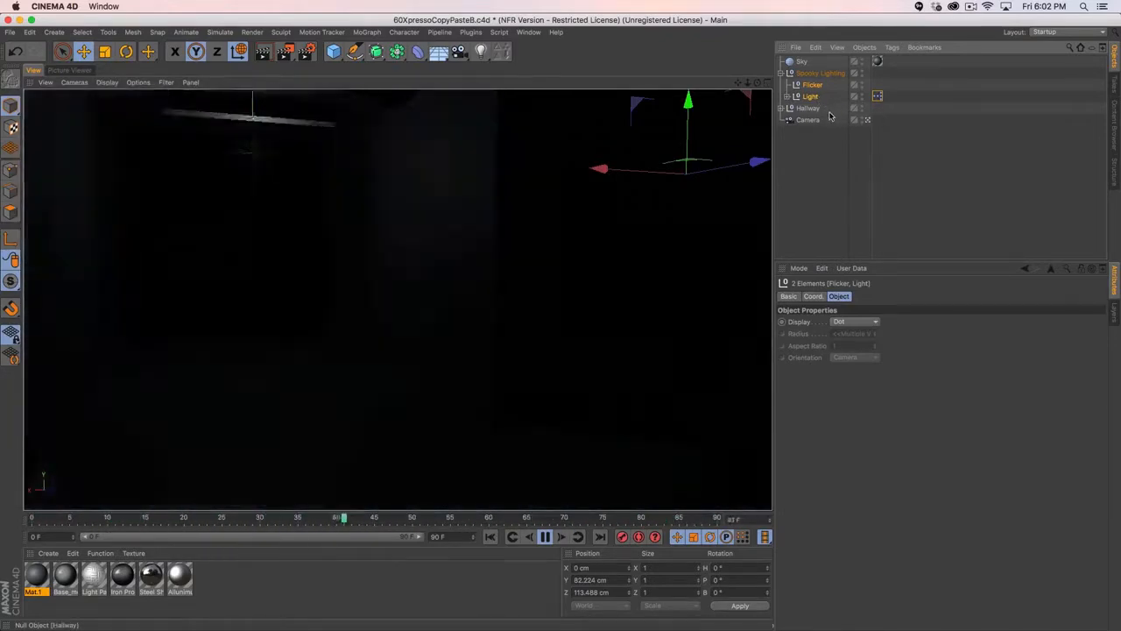
key(ctrl+v)
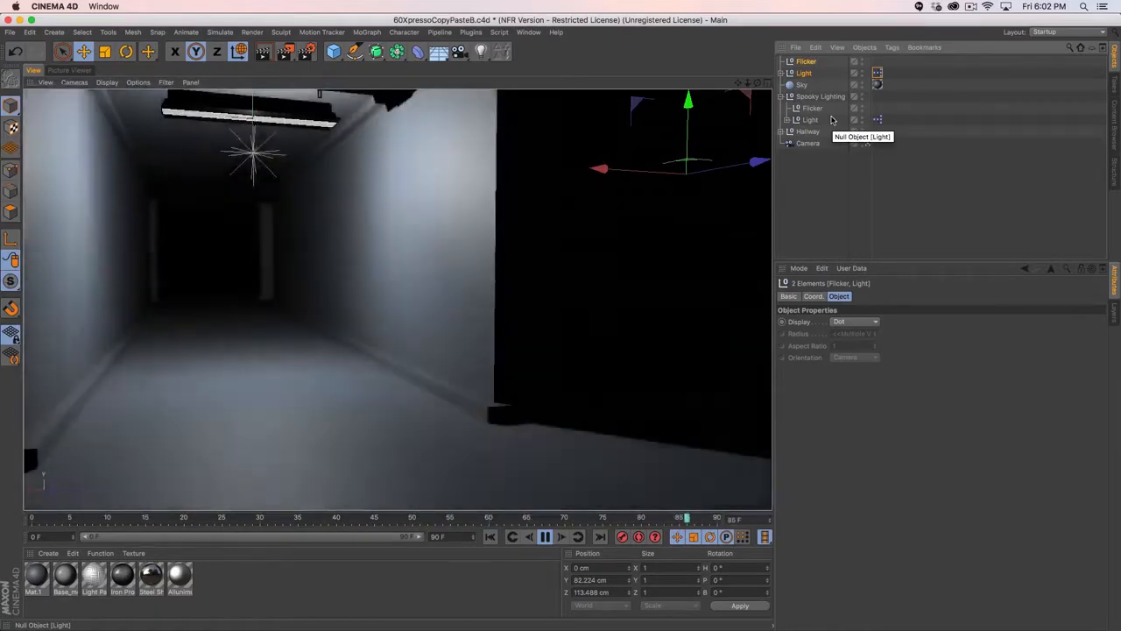
- Move the pasted light farther down the hallway and put the pasted Flicker and Light nulls inside Spooky Lighting
click(803, 72)
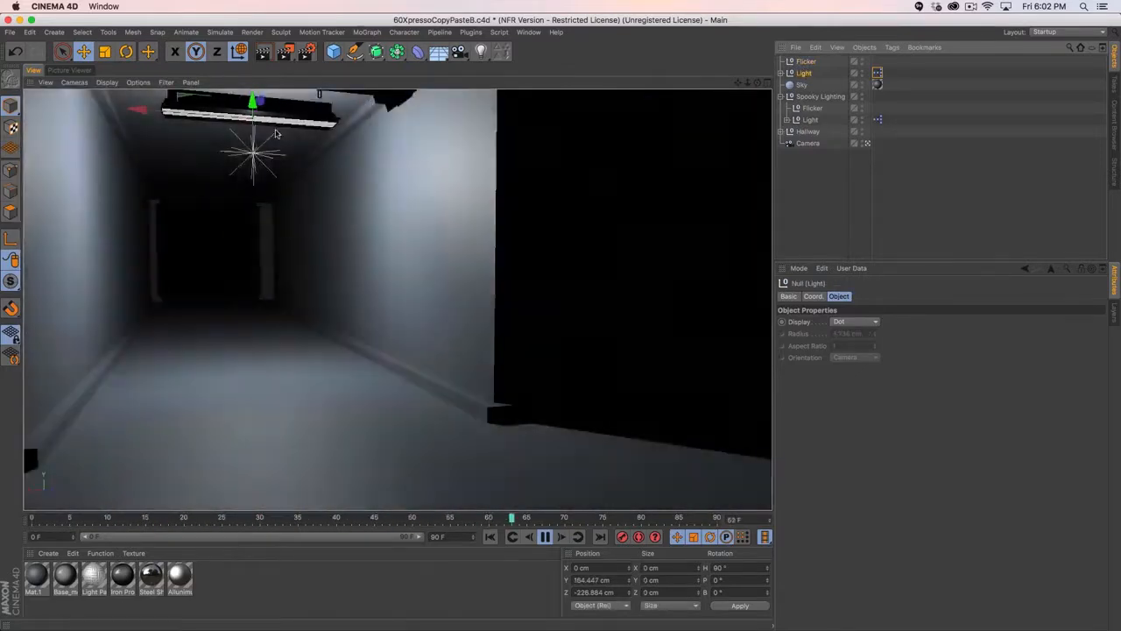
click(803, 63)
shift+click(803, 72)
drag(804, 72, 812, 103)
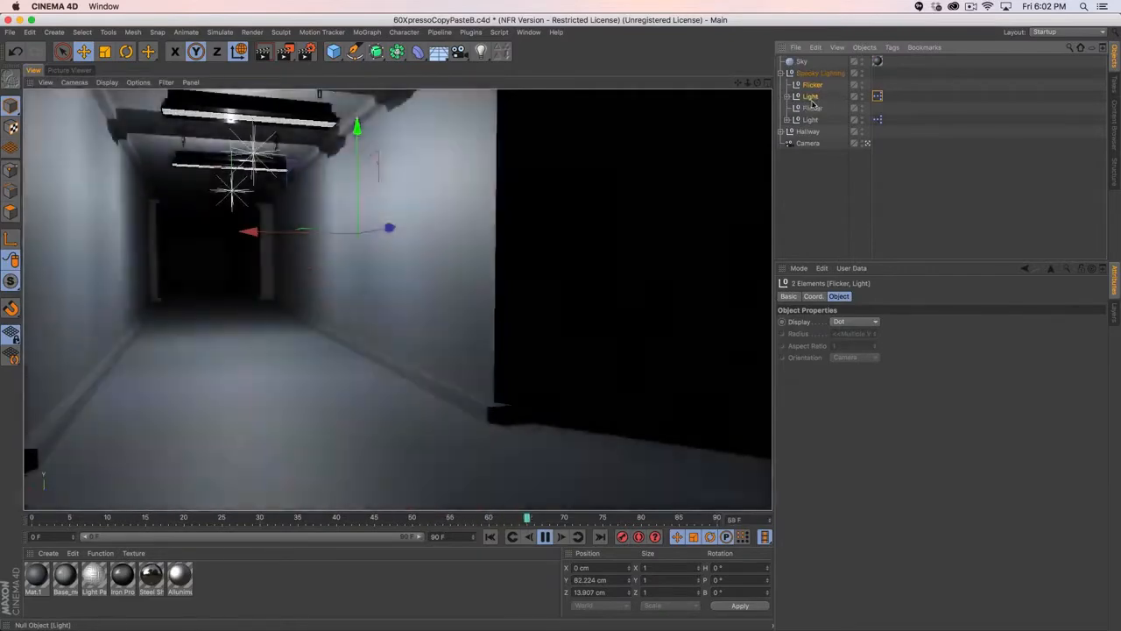
- Set the copied Flicker's Seed to 12466 and lower the upper point of its Map Brightness curve
click(813, 84)
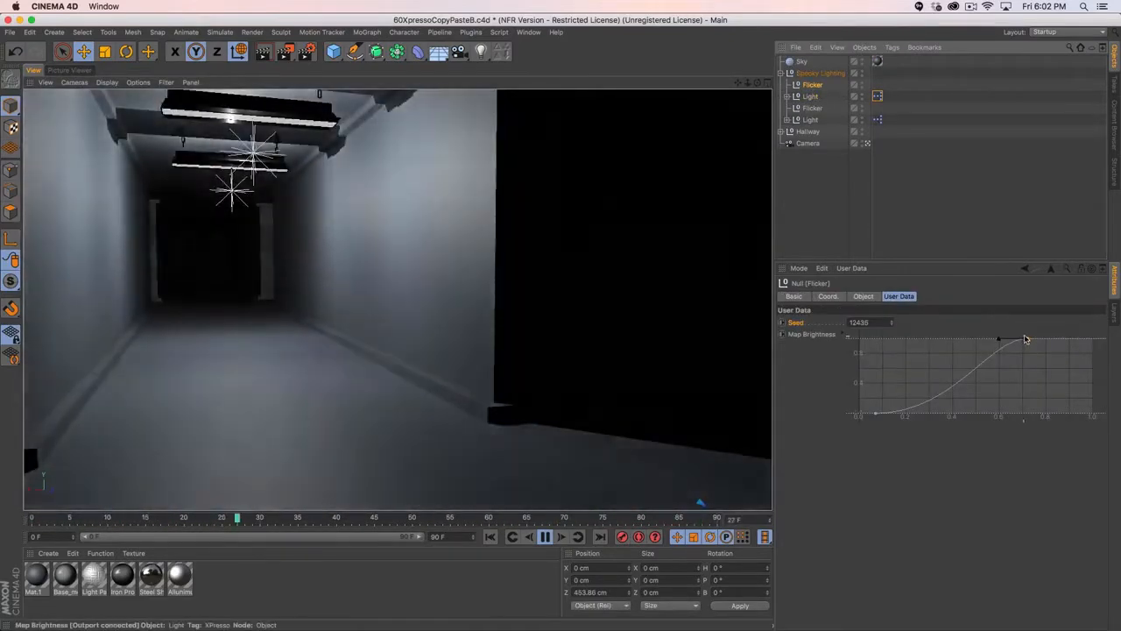
mouse_move(1025, 339)
mouse_down()
mouse_move(1007, 358)
mouse_move(1023, 359)
mouse_up()
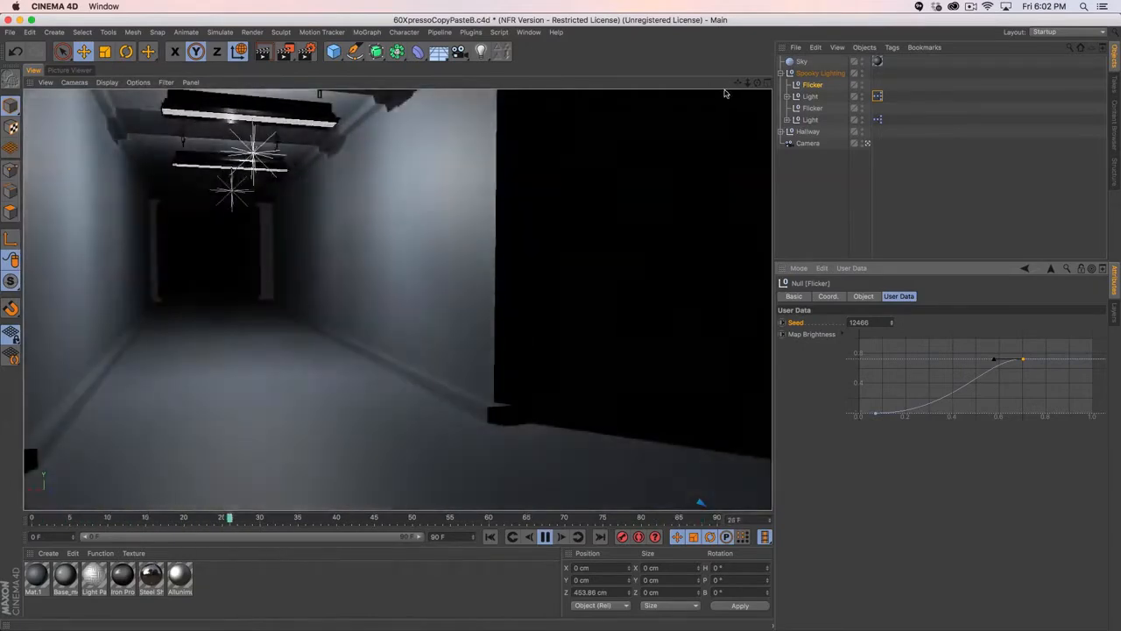
- Paste a third Flicker and Light pair into Spooky Lighting and move its light down the hallway beyond the second one
key(super+v)
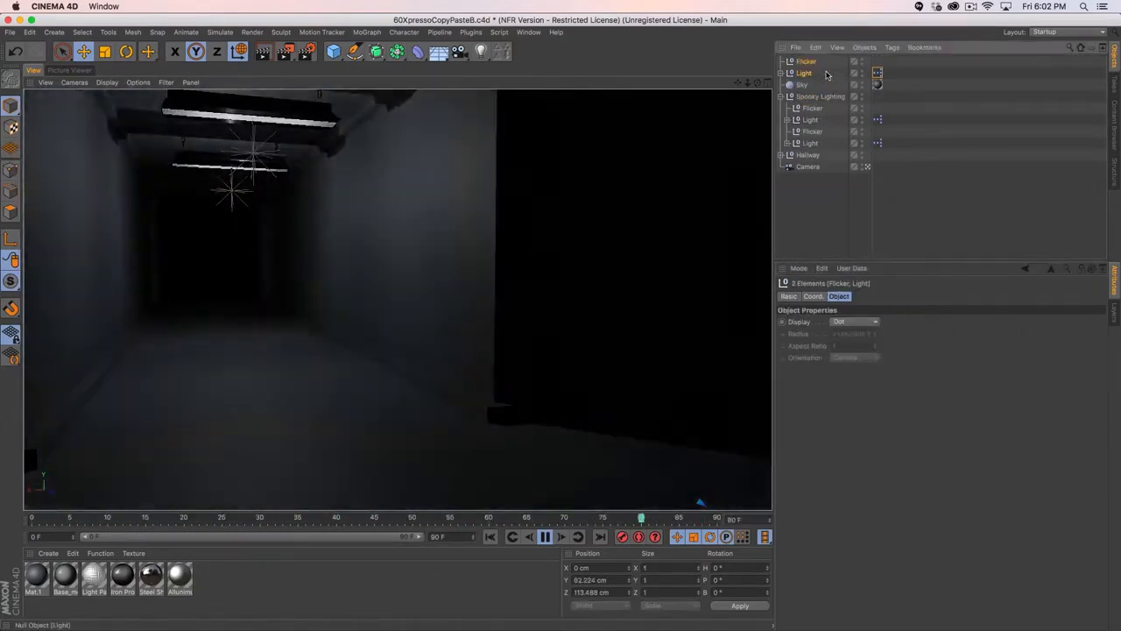
drag(826, 75, 816, 98)
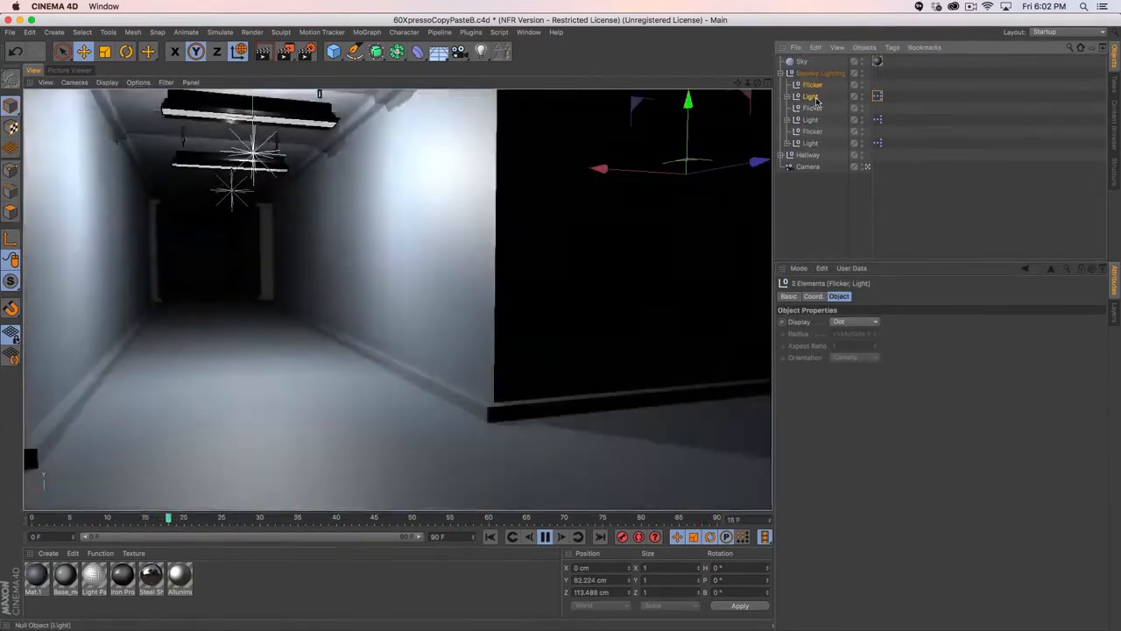
click(812, 97)
drag(252, 117, 227, 172)
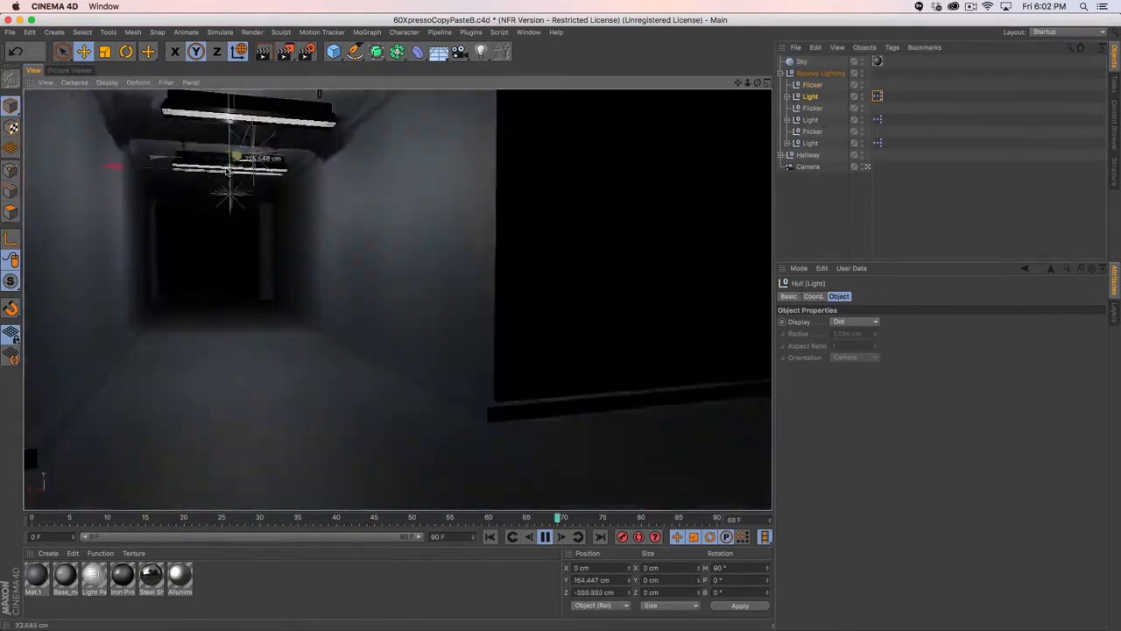
- Paste a fourth Flicker and Light pair into Spooky Lighting and move its light to the hallway's far end, at Z about -1555 cm
key(super+v)
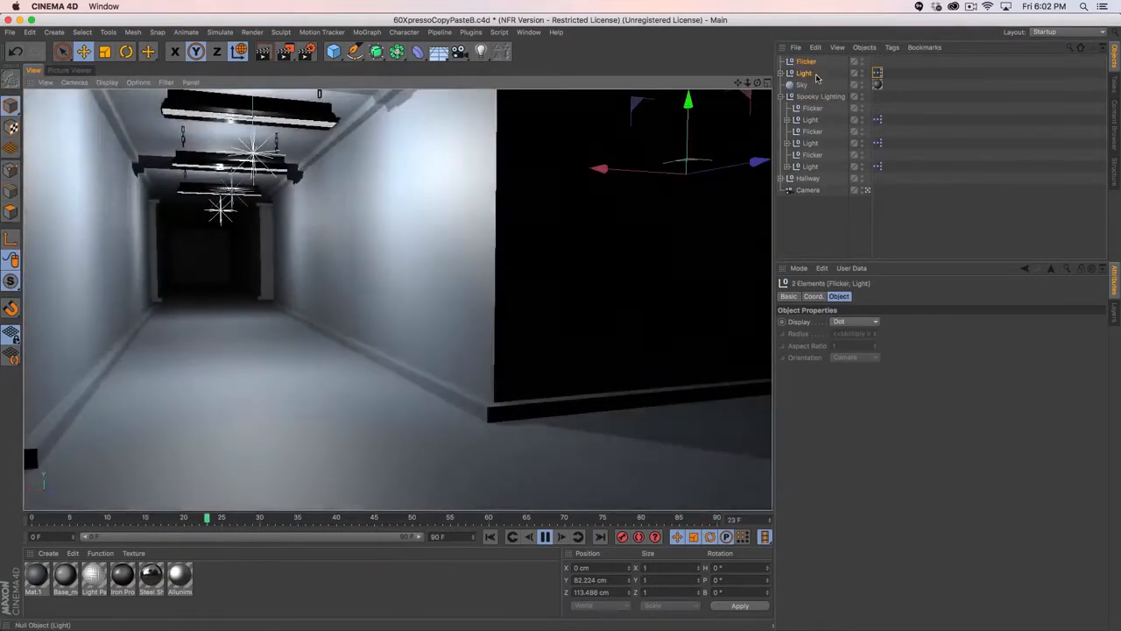
drag(816, 79, 815, 98)
click(812, 97)
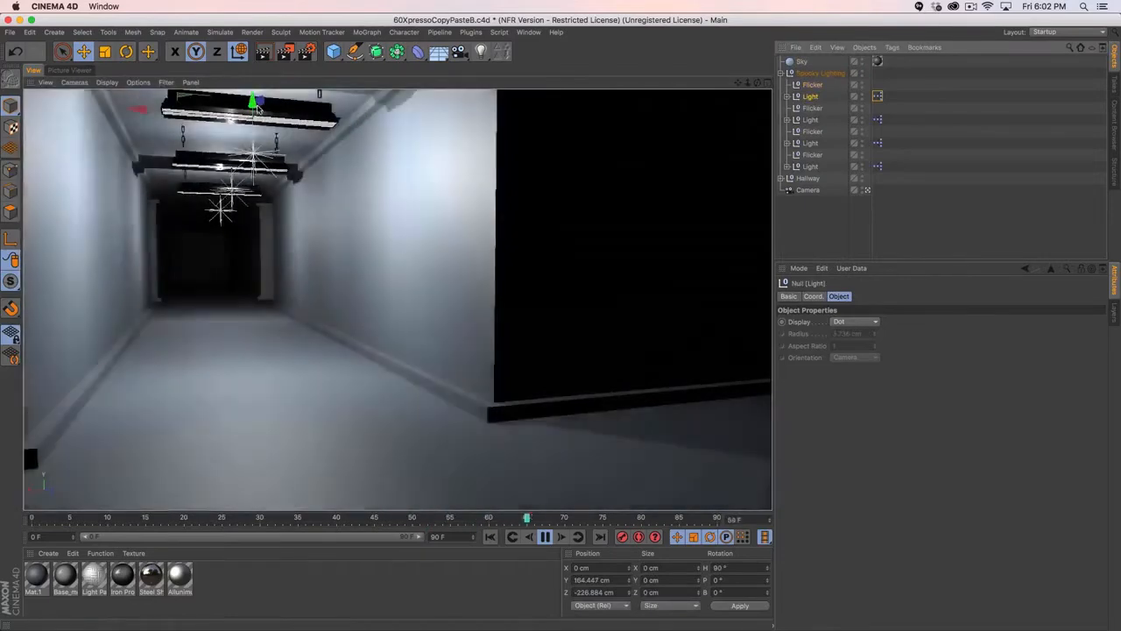
drag(258, 107, 207, 226)
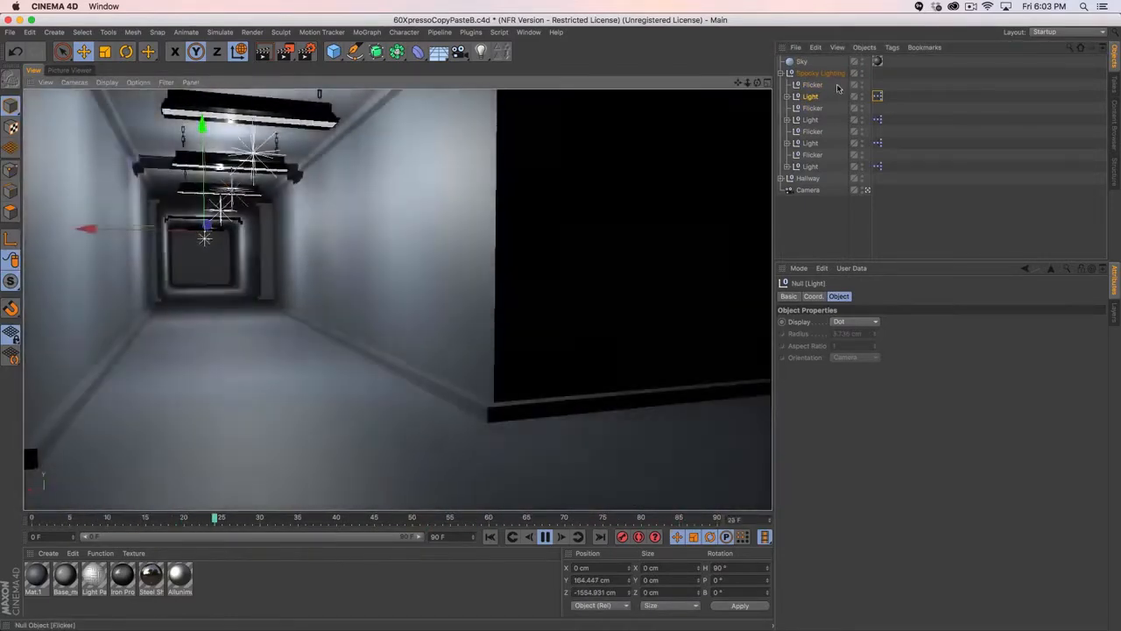
- Set the Seeds of the first three Flicker nulls in Spooky Lighting to 436, 4658 and 3679, in list order
click(832, 84)
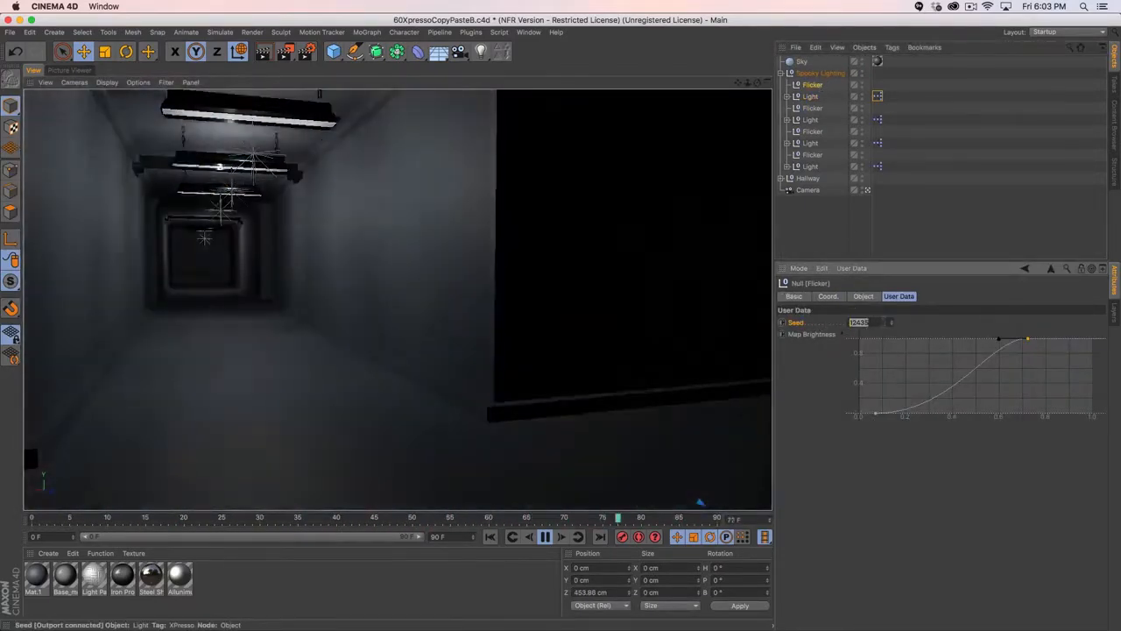
text(2345)
key(Return)
click(811, 108)
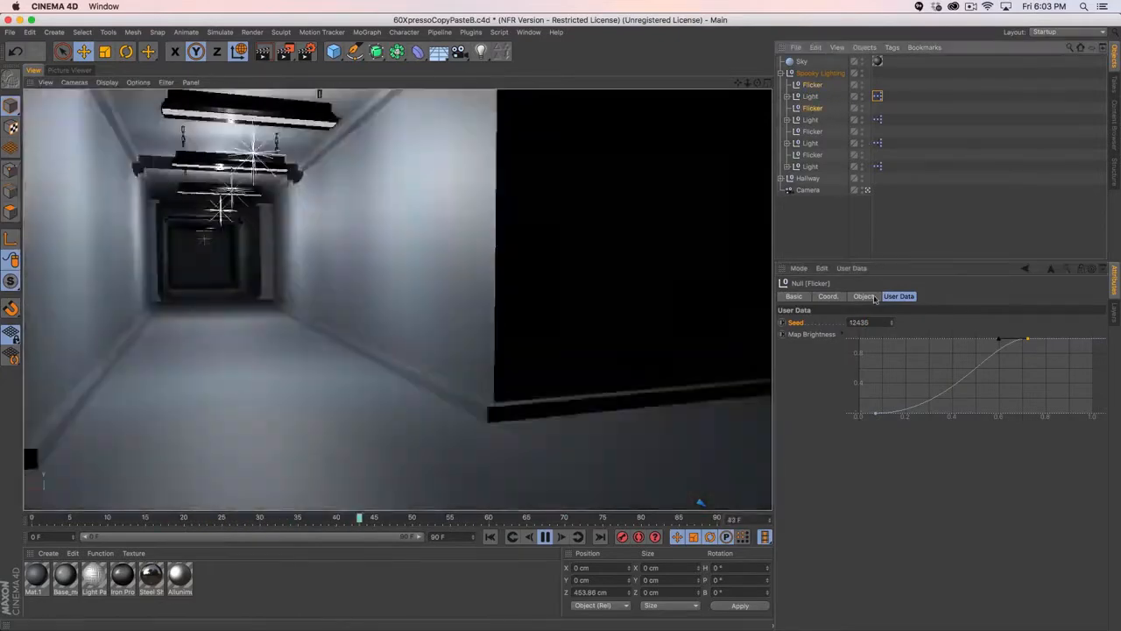
drag(878, 323, 845, 323)
text(4658)
key(Return)
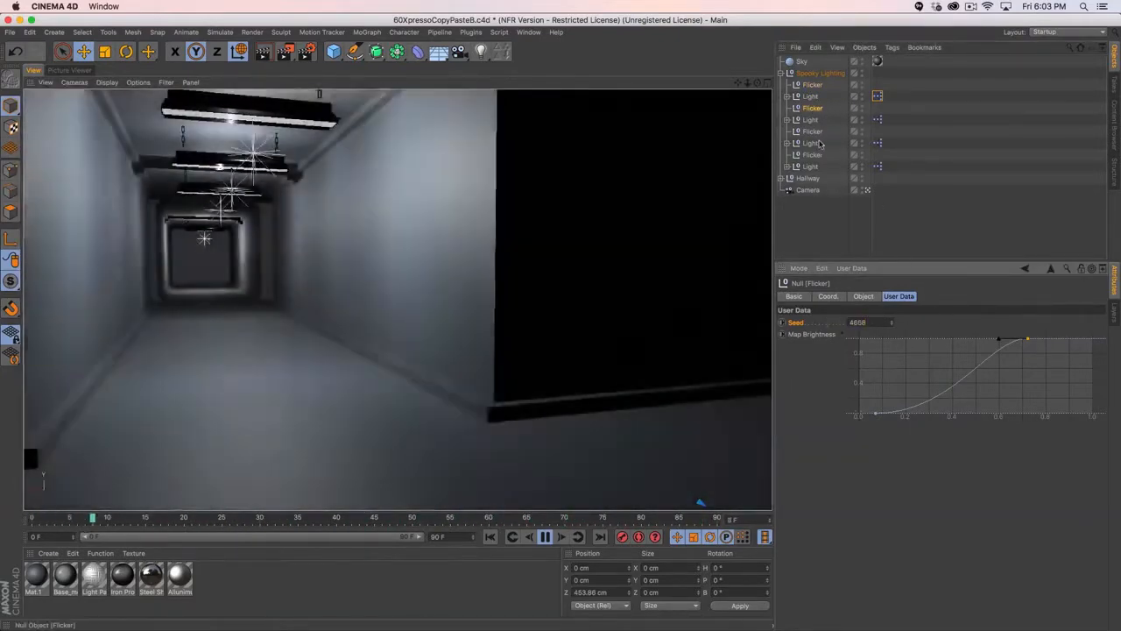
click(813, 131)
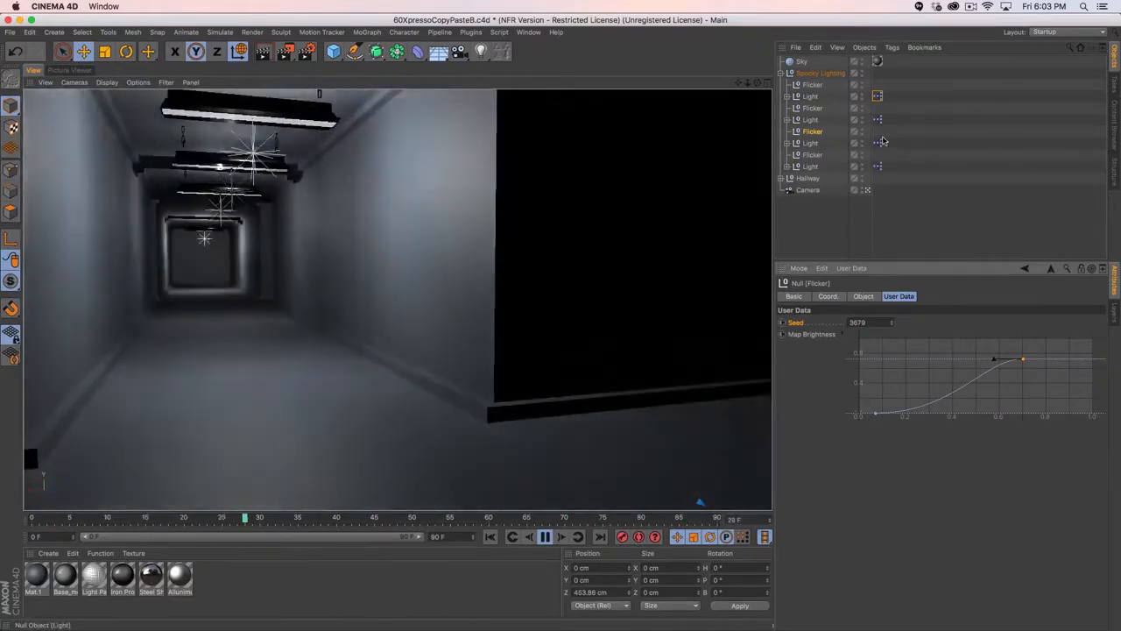
- Gather all four Flicker nulls above the Light nulls within Spooky Lighting
click(813, 86)
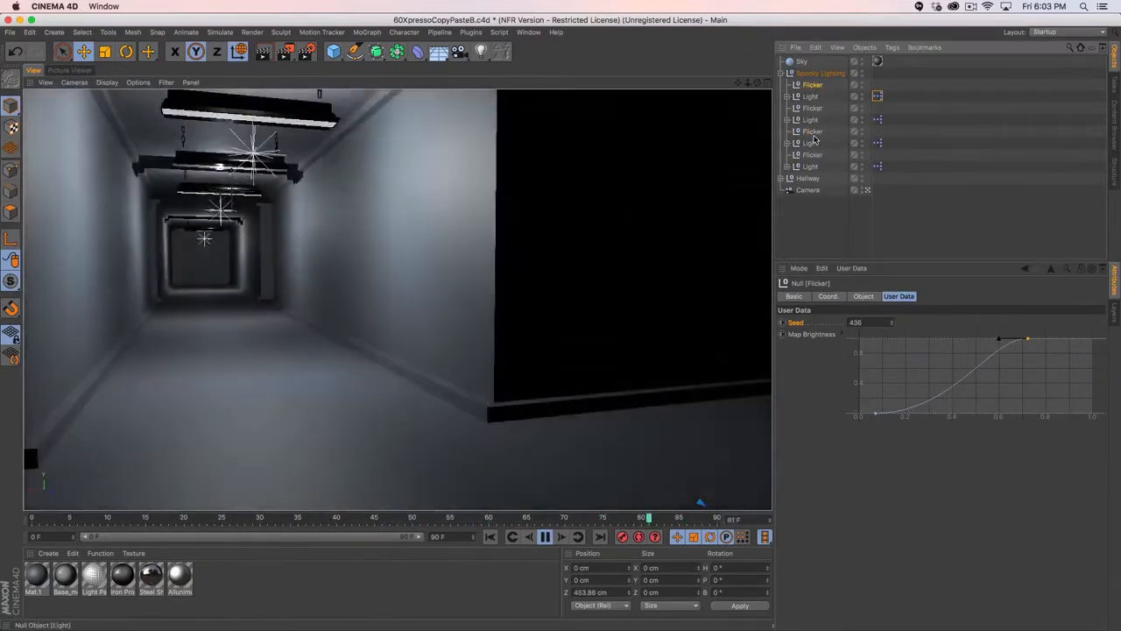
ctrl+click(812, 132)
ctrl+click(814, 108)
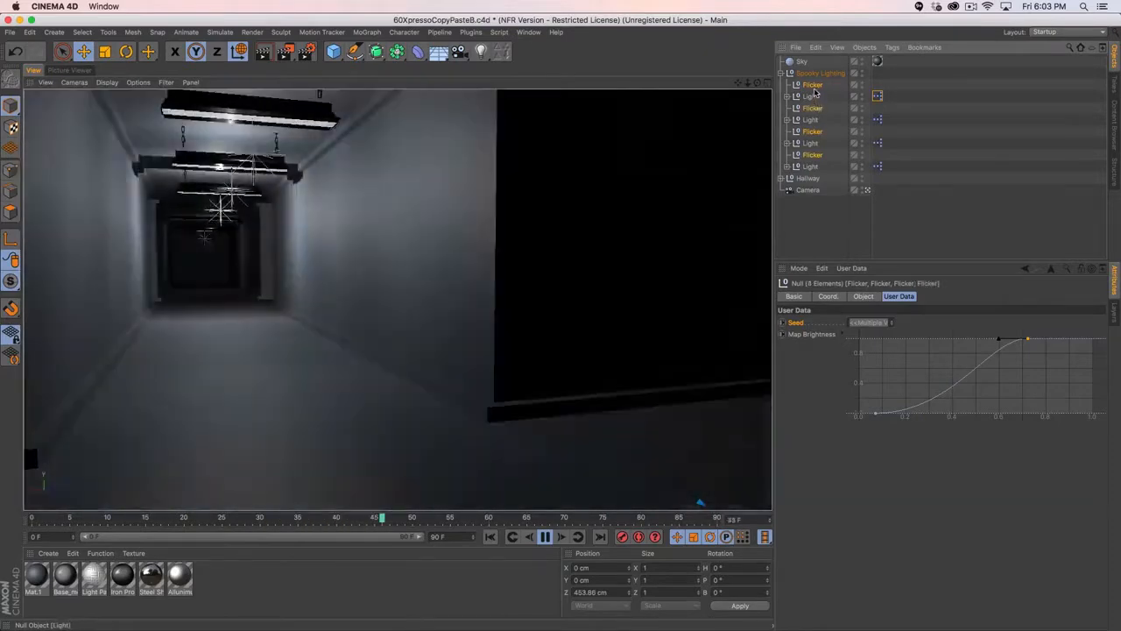
drag(816, 91, 813, 99)
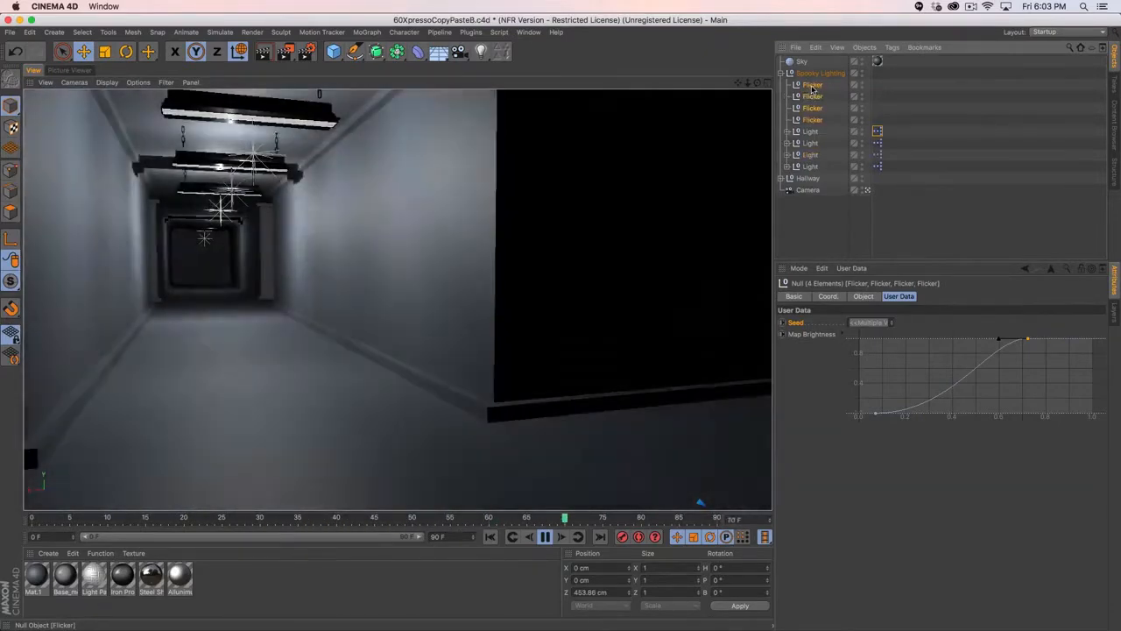
- Edit the Map Brightness curve of all four Flicker nulls together, with its lower point at zero and its upper point lowered near 1.0
click(812, 87)
shift+click(815, 121)
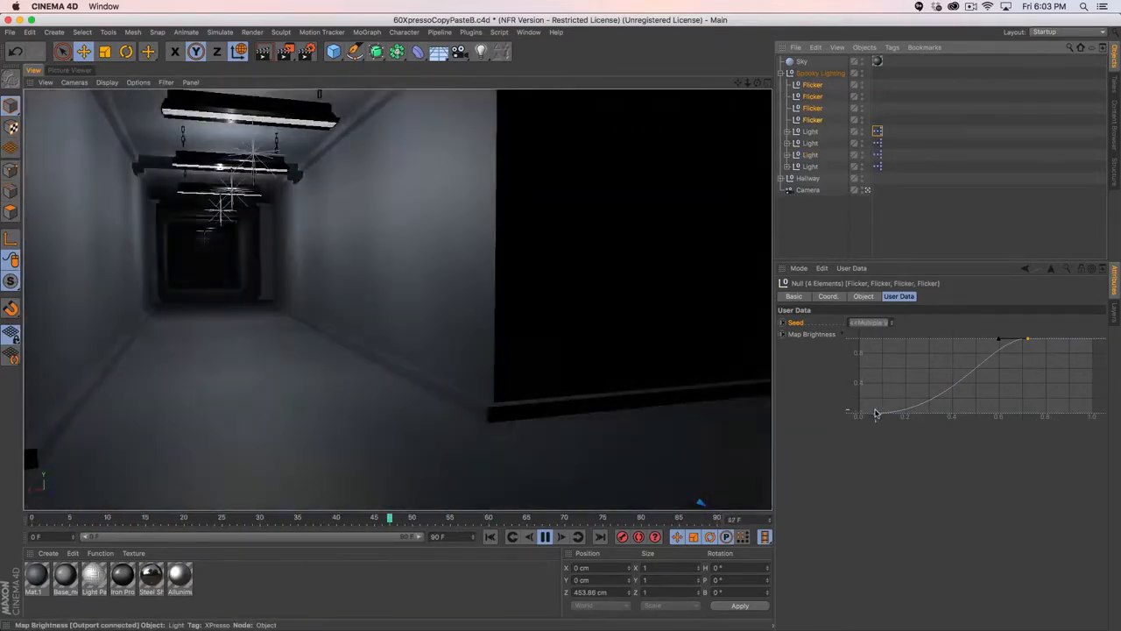
click(877, 410)
drag(877, 375, 878, 370)
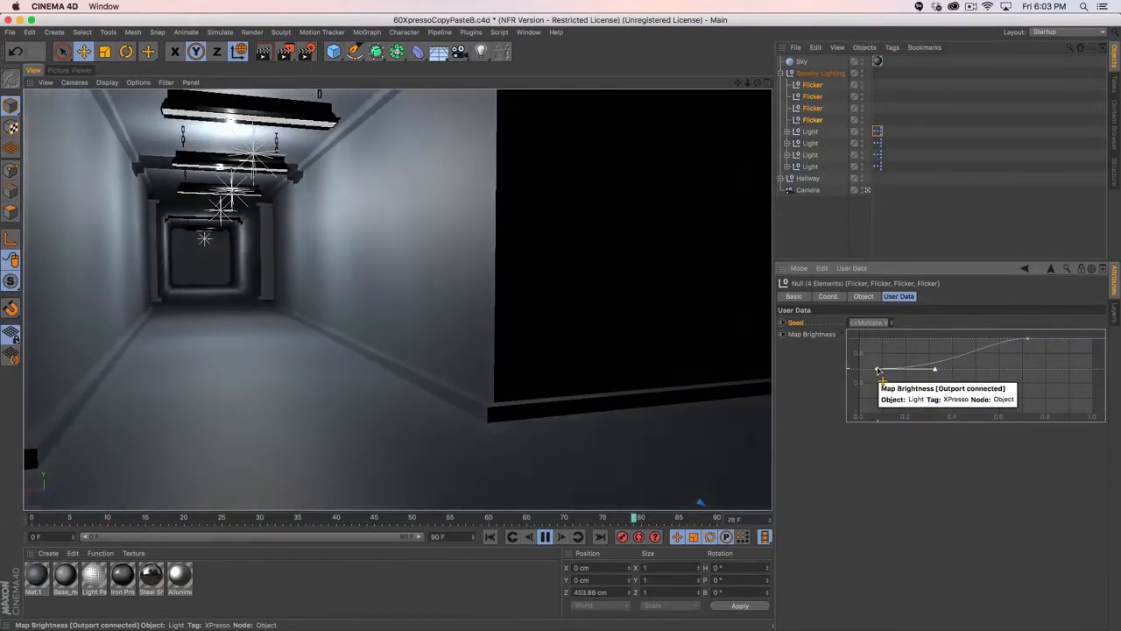
drag(879, 370, 888, 413)
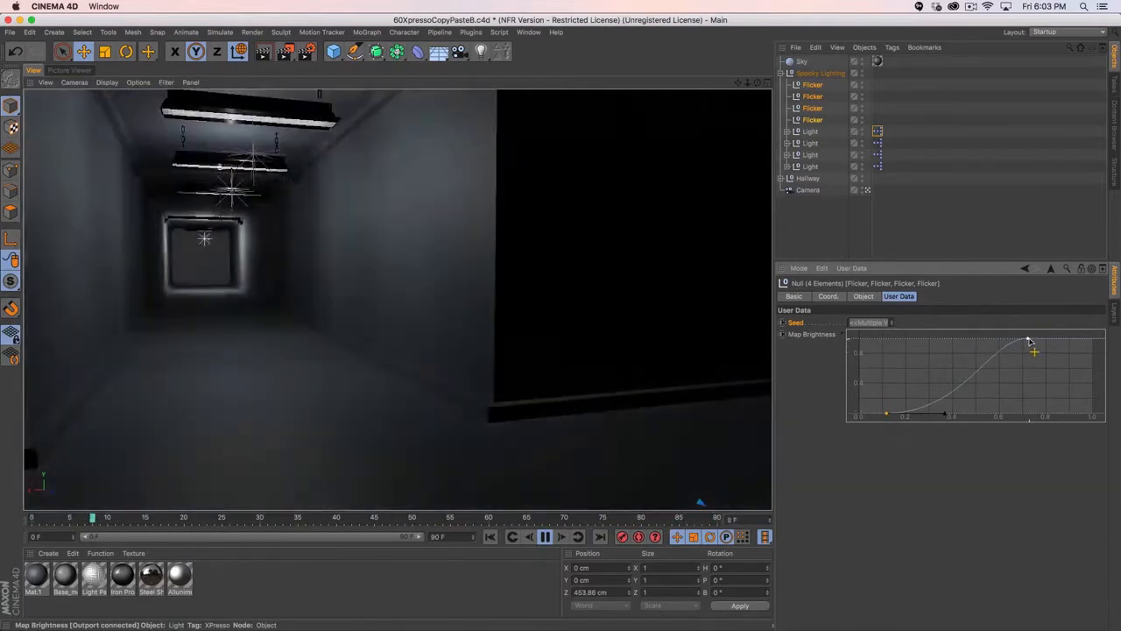
drag(1028, 340, 1083, 393)
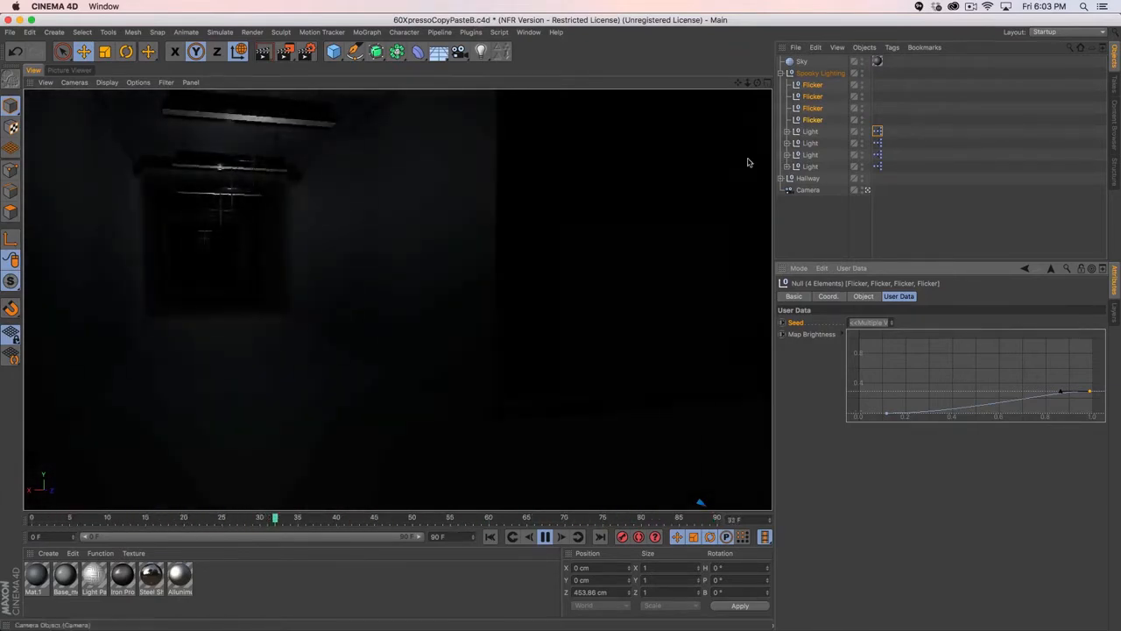
- Close the flickering hallway project, 60XpressoCopyPasteB.c4d
key(super+w)
click(538, 226)
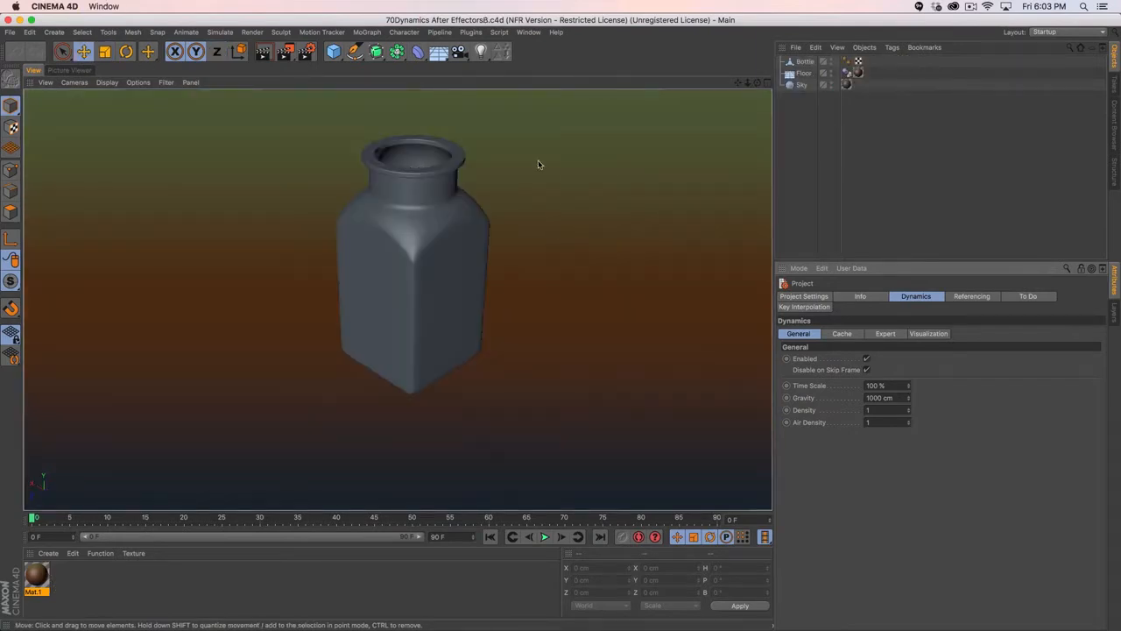
- Select the Bottle object and begin choosing a MoGraph object to add
click(803, 61)
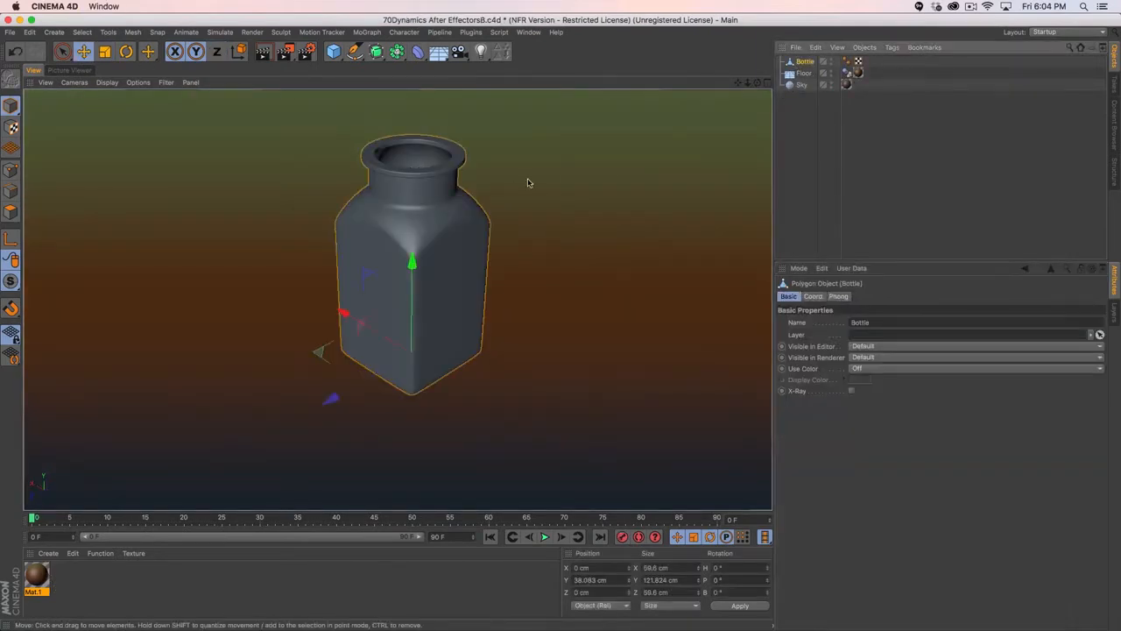
click(367, 32)
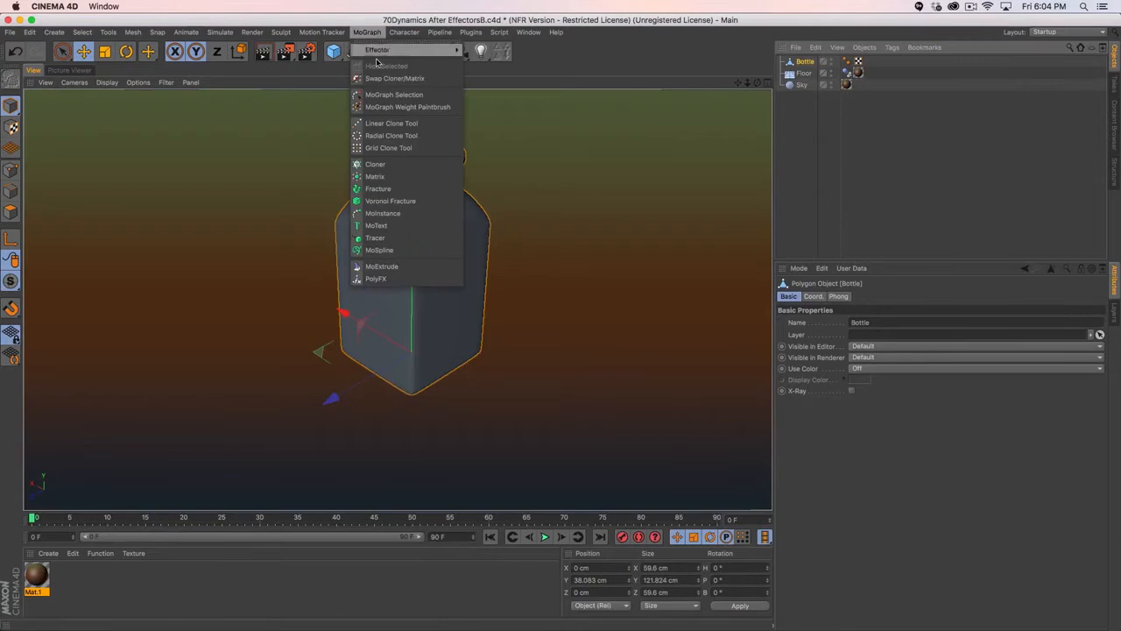
- Fracture the Bottle by placing it inside a new Voronoi Fracture object with a Point Amount of 55
click(391, 202)
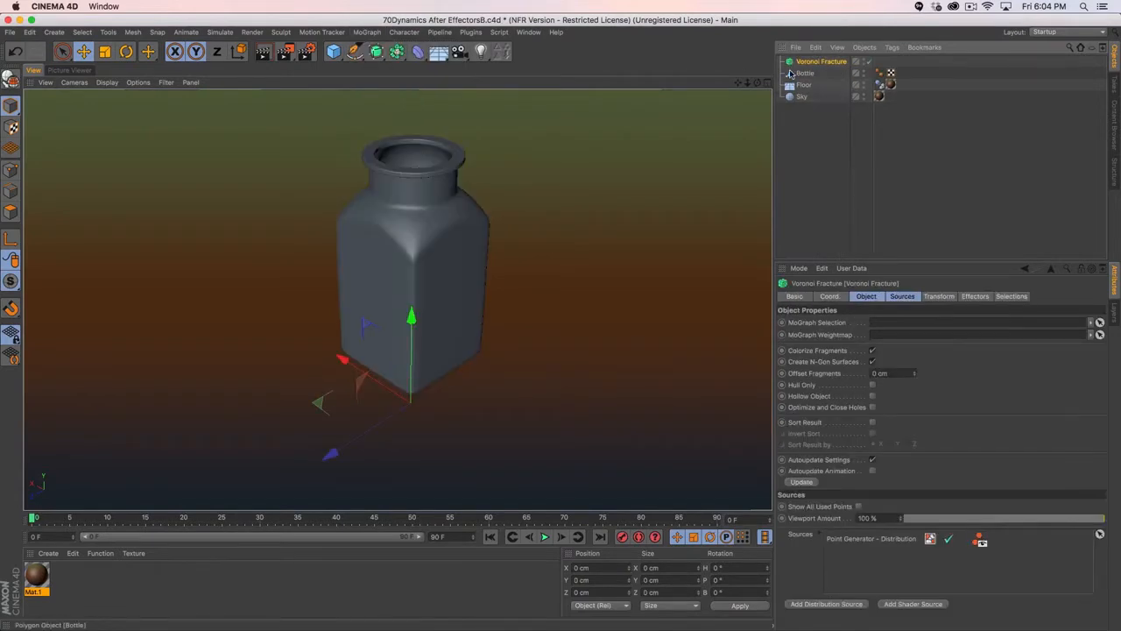
drag(806, 65, 809, 62)
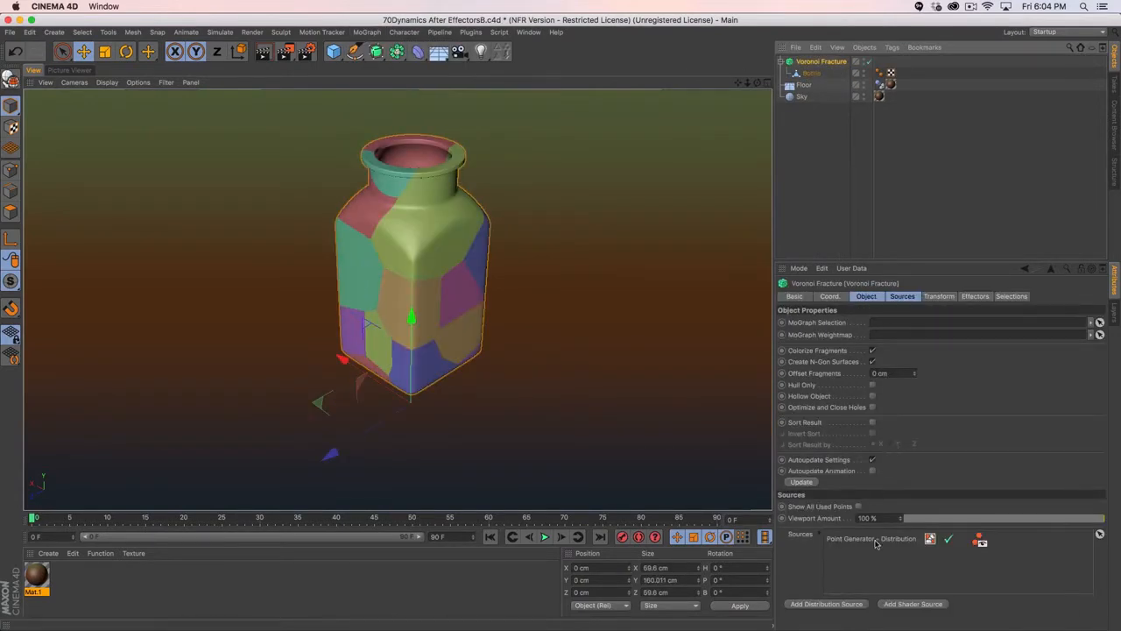
click(876, 538)
scroll(806, 543, down, 4)
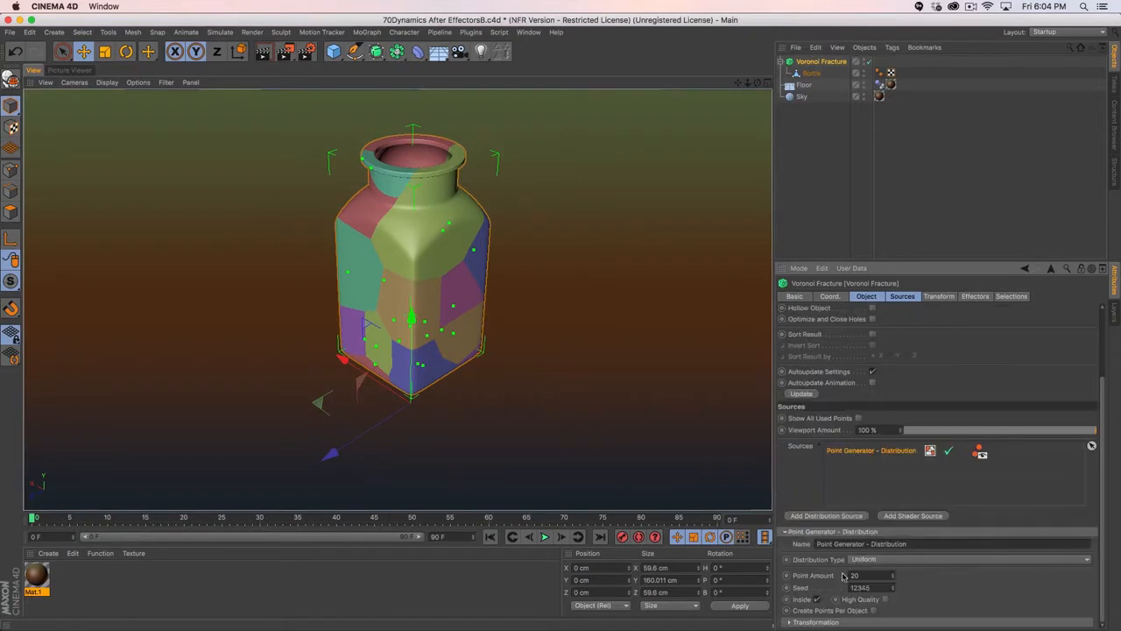
key(Return)
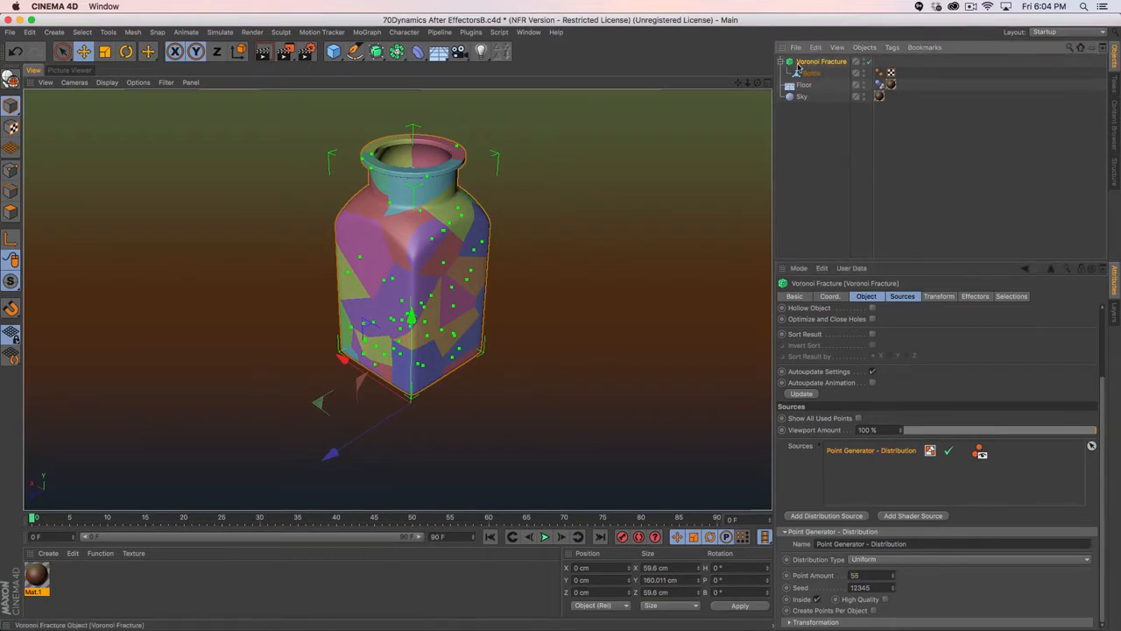
- Add a Rigid Body simulation tag to the Voronoi Fracture object
right_click(817, 67)
mouse_move(946, 168)
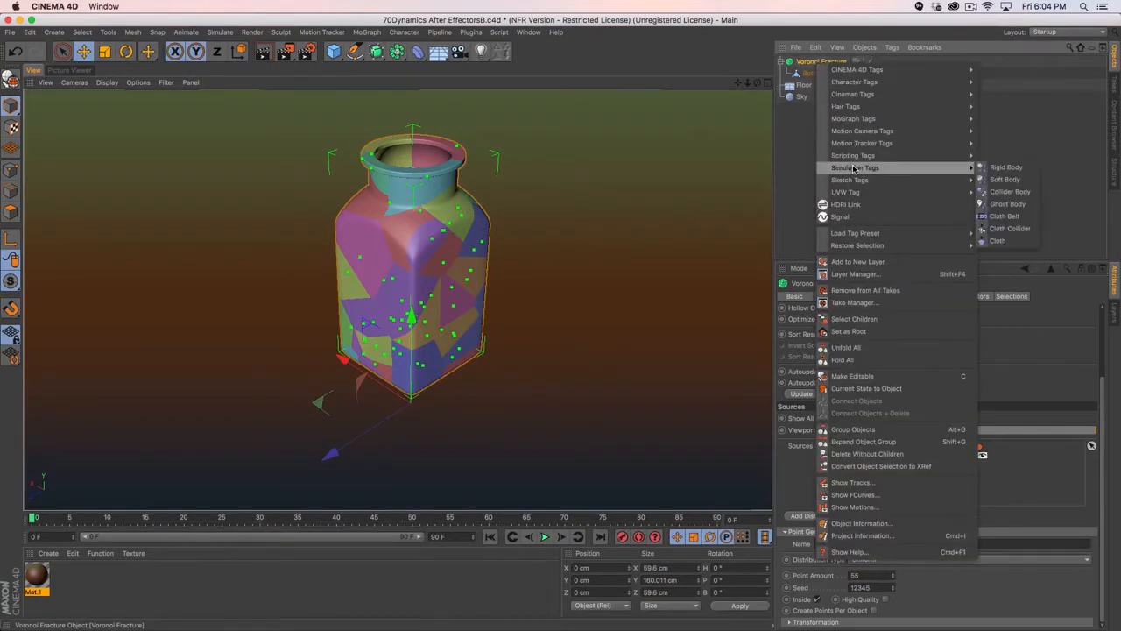
click(995, 168)
click(588, 483)
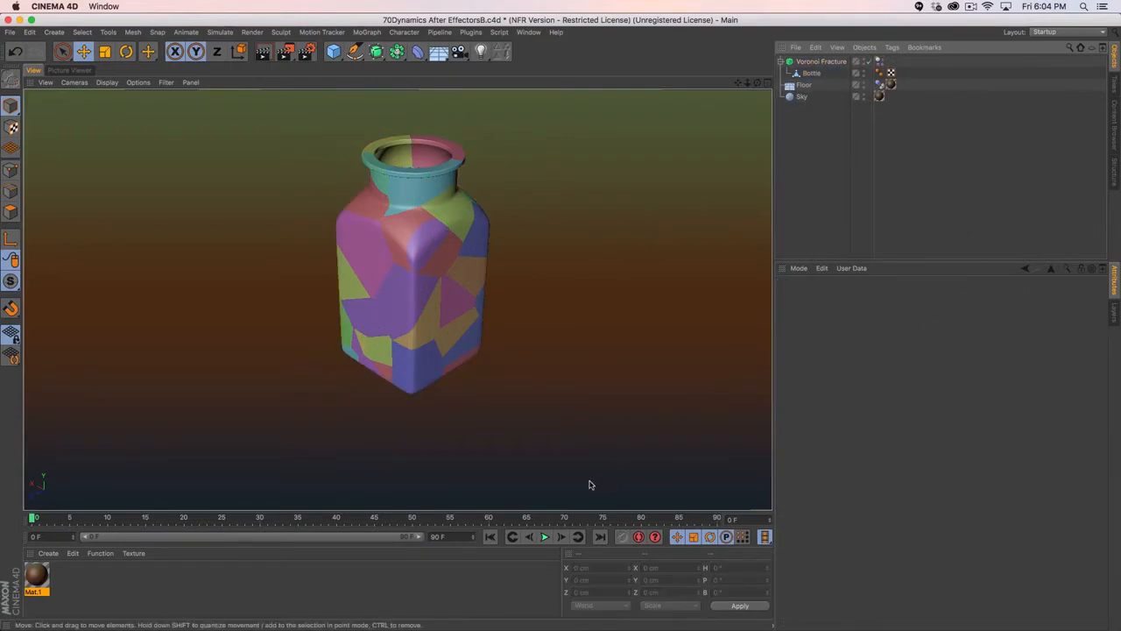
- Play the simulation to preview the bottle shattering on the floor, then return to the first frame
click(545, 536)
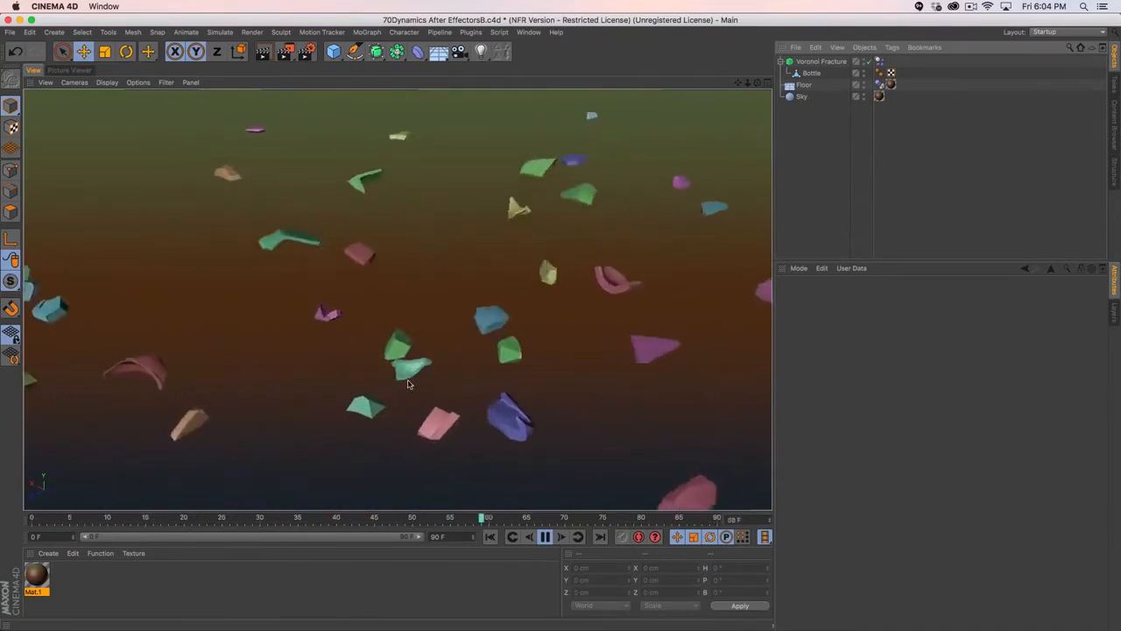
click(546, 537)
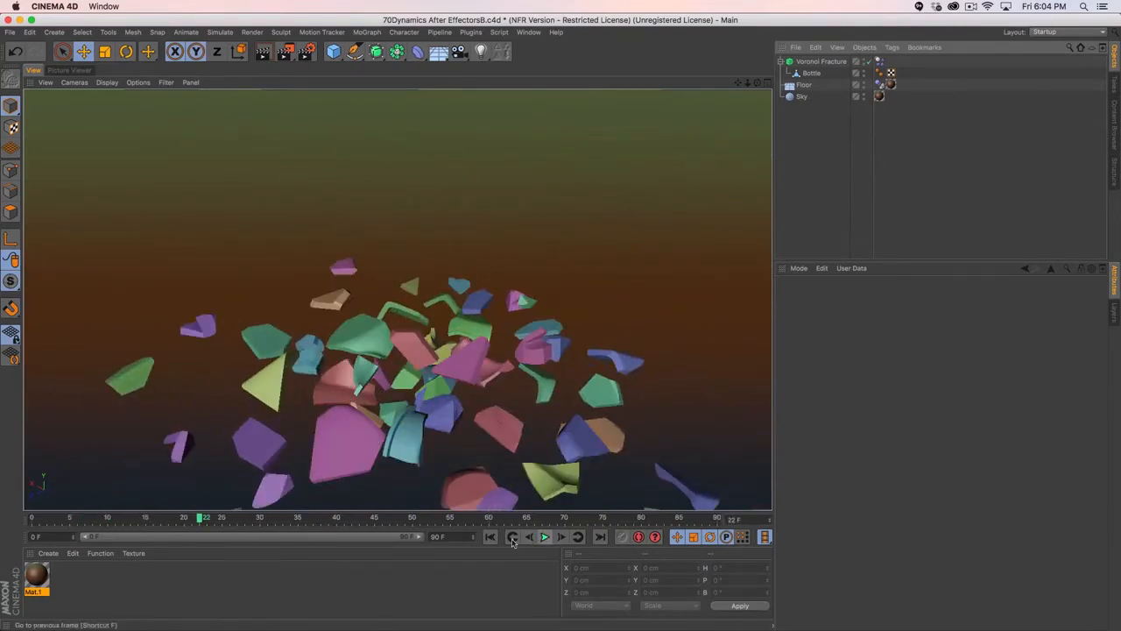
click(491, 537)
- Add a Plain effector to the Voronoi Fracture object
click(820, 61)
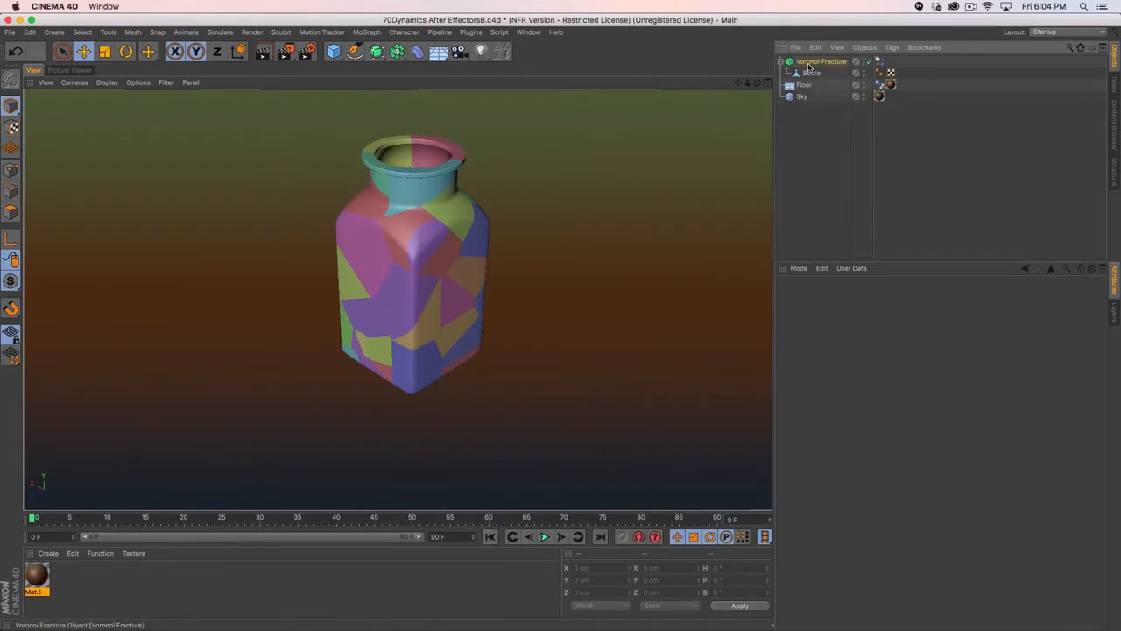
click(373, 34)
click(744, 79)
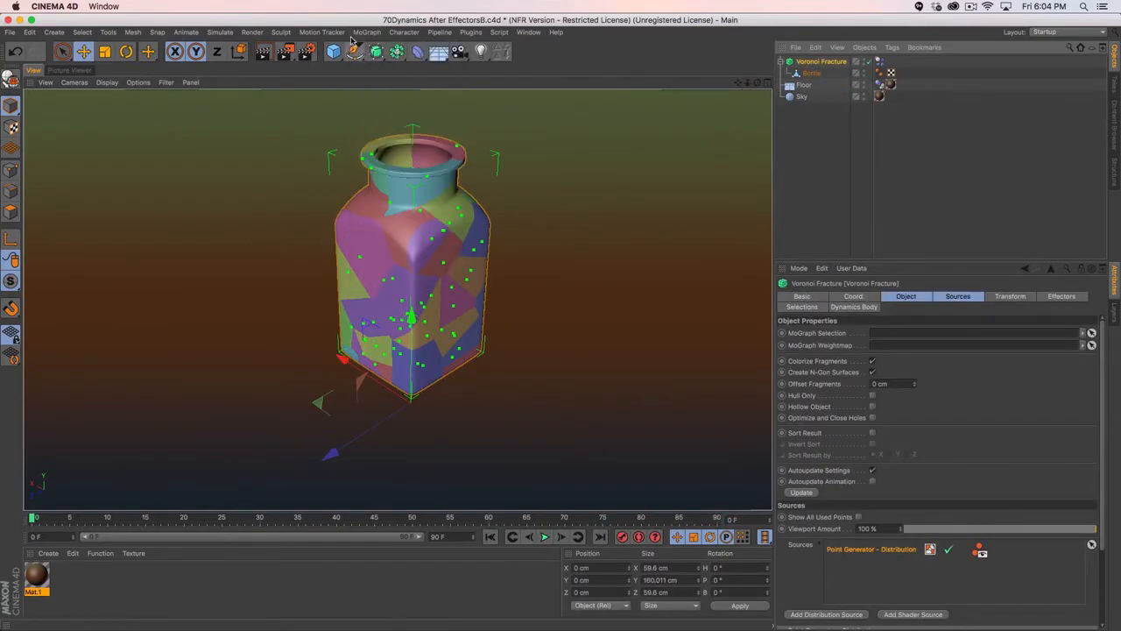
click(367, 32)
mouse_move(372, 50)
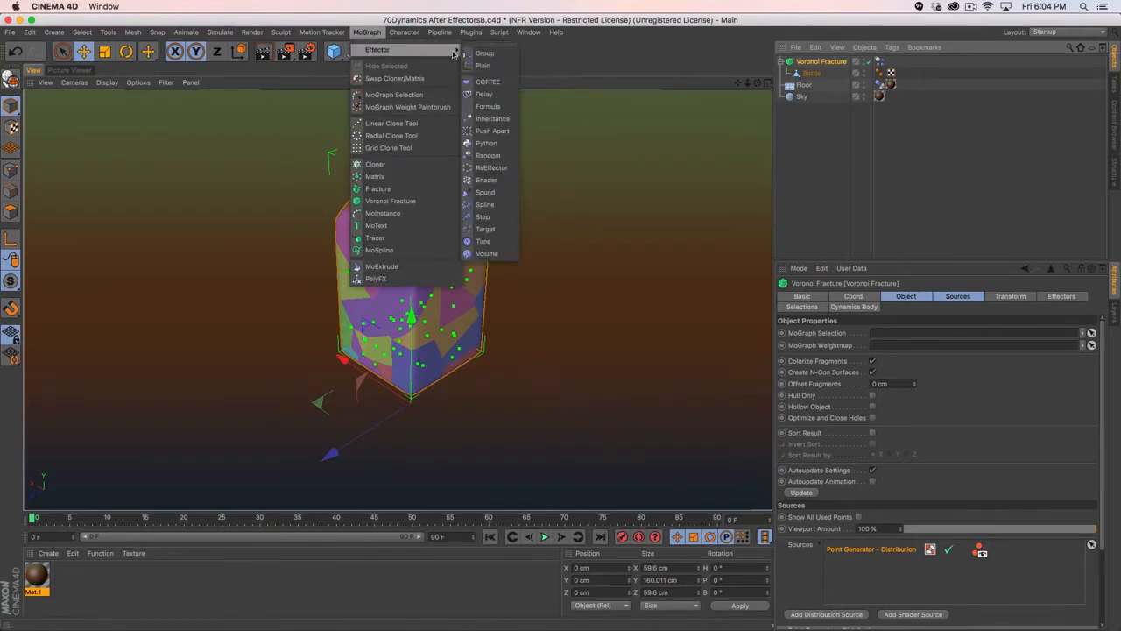
click(483, 66)
- Turn off the Plain effector's Position and enable Uniform Scale with a value of -1
click(902, 298)
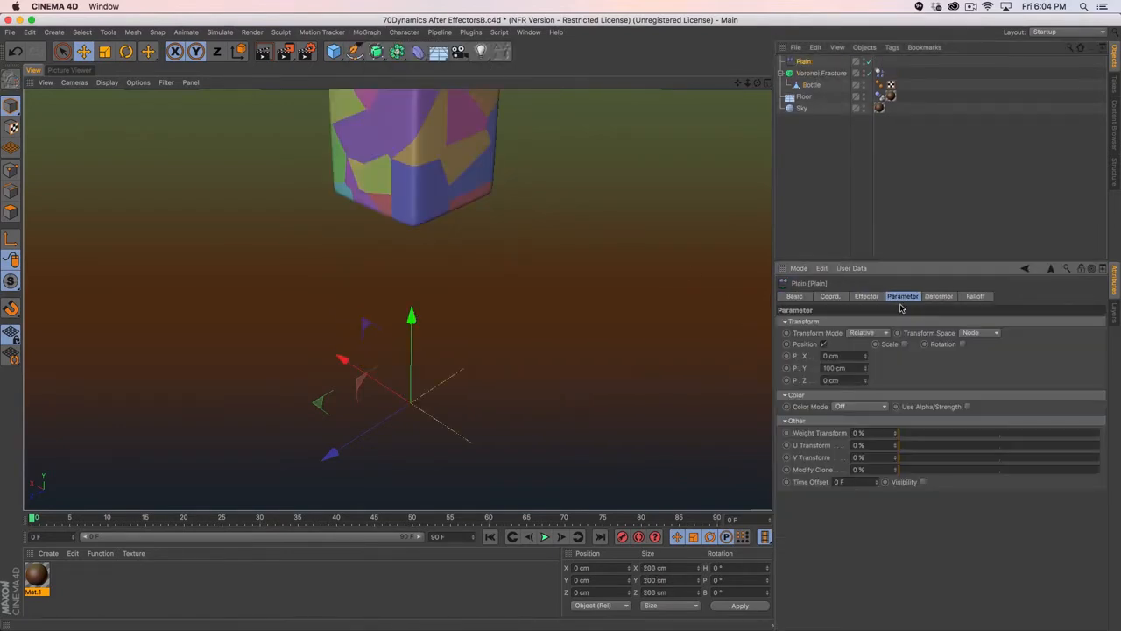
click(823, 344)
click(873, 344)
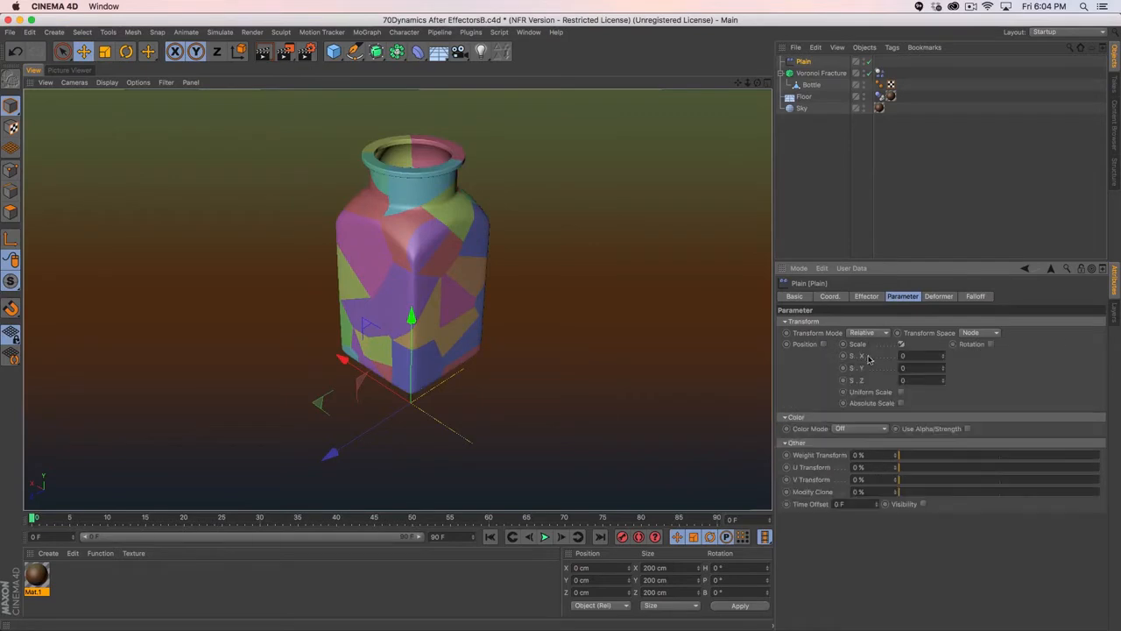
click(900, 391)
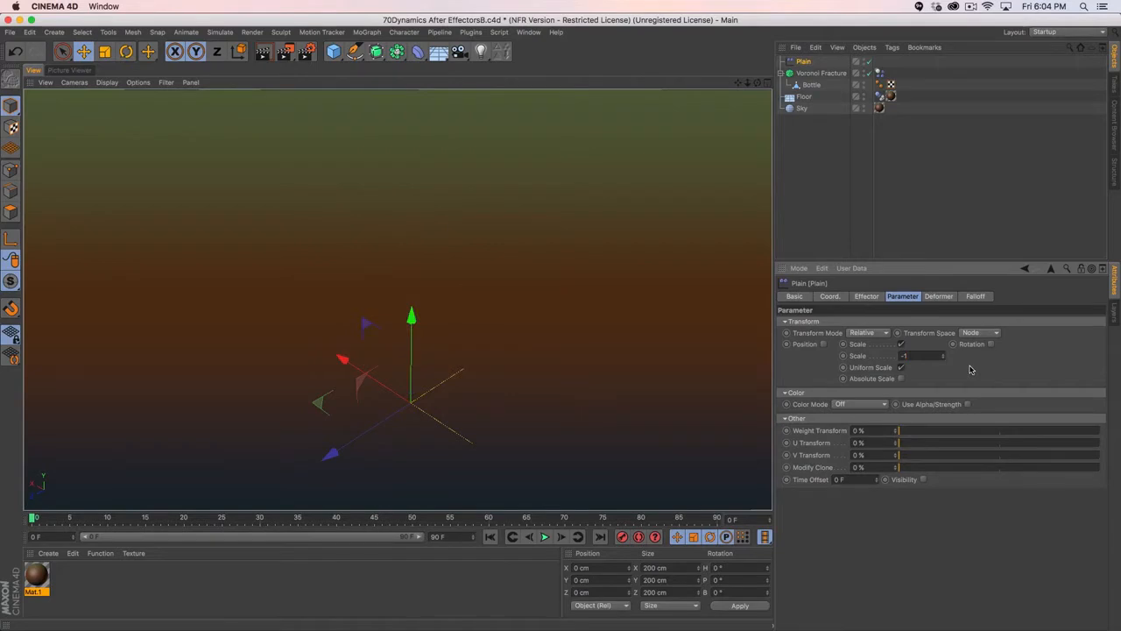
- Set the Plain effector's falloff shape to Box
click(974, 296)
click(853, 323)
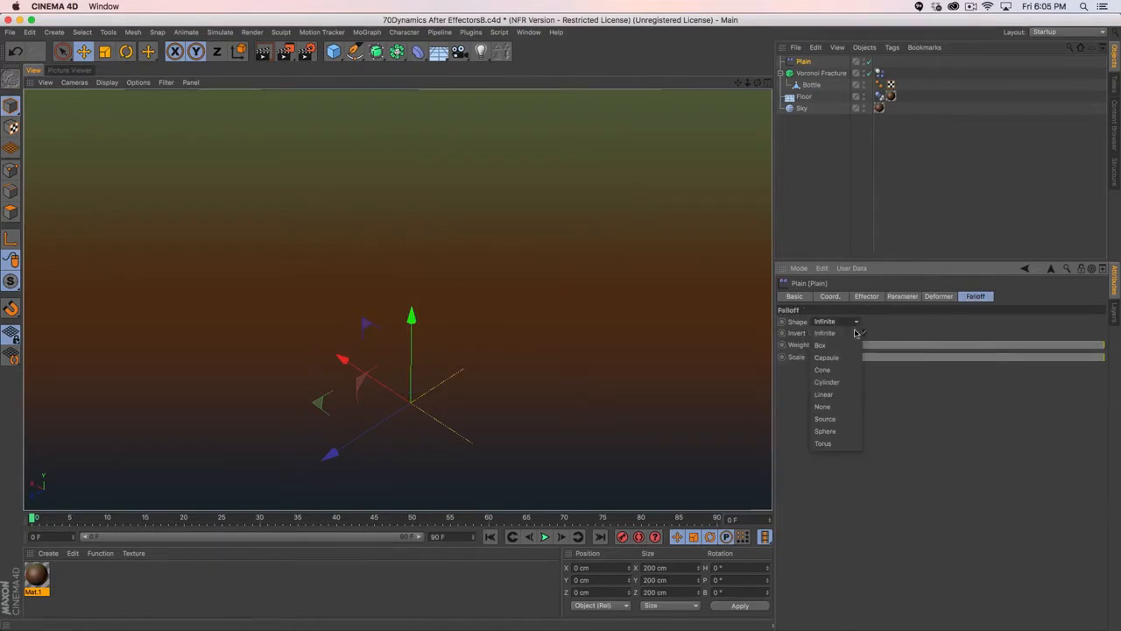
click(839, 345)
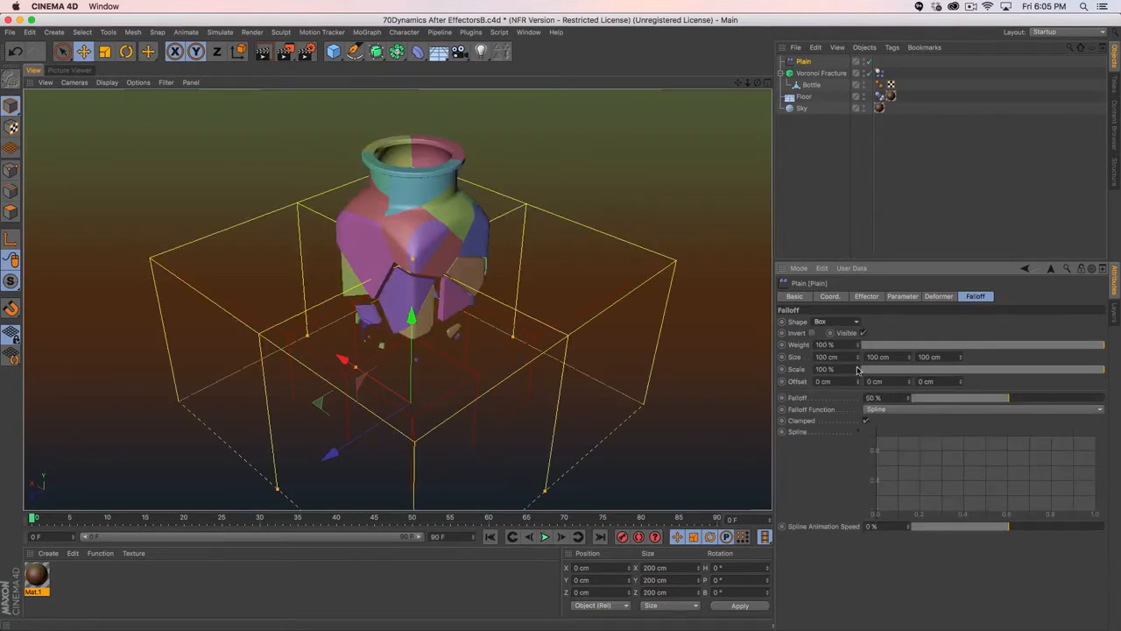
- Resize the box falloff to 81% Scale with a Y size of 1000 cm, and invert it
drag(858, 369, 857, 366)
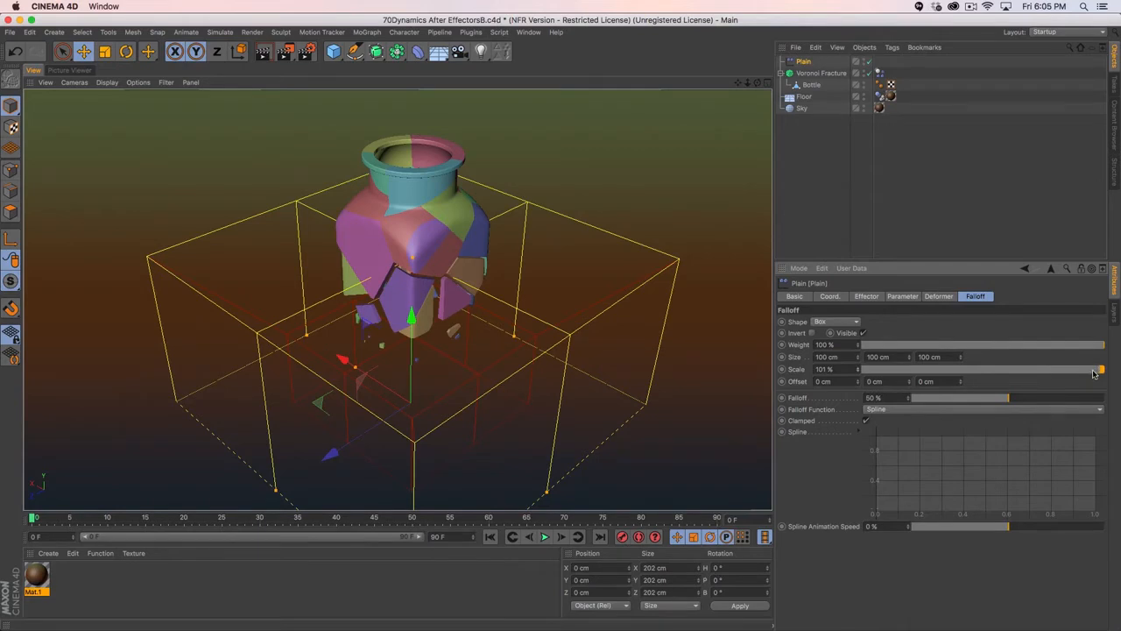
drag(1094, 370, 1052, 379)
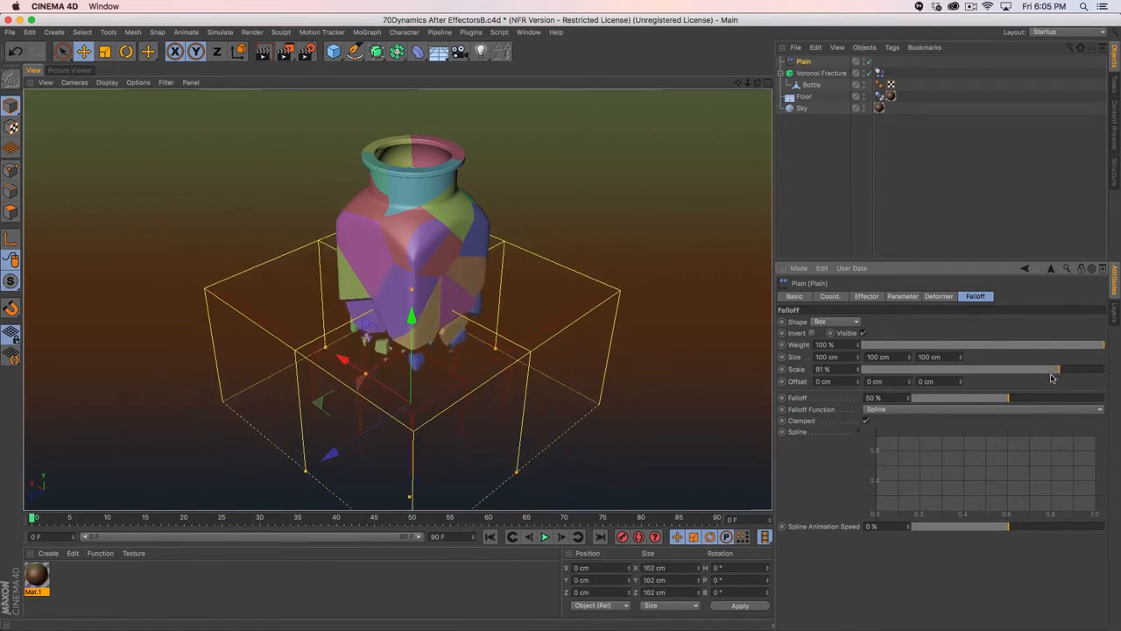
text(0)
key(Return)
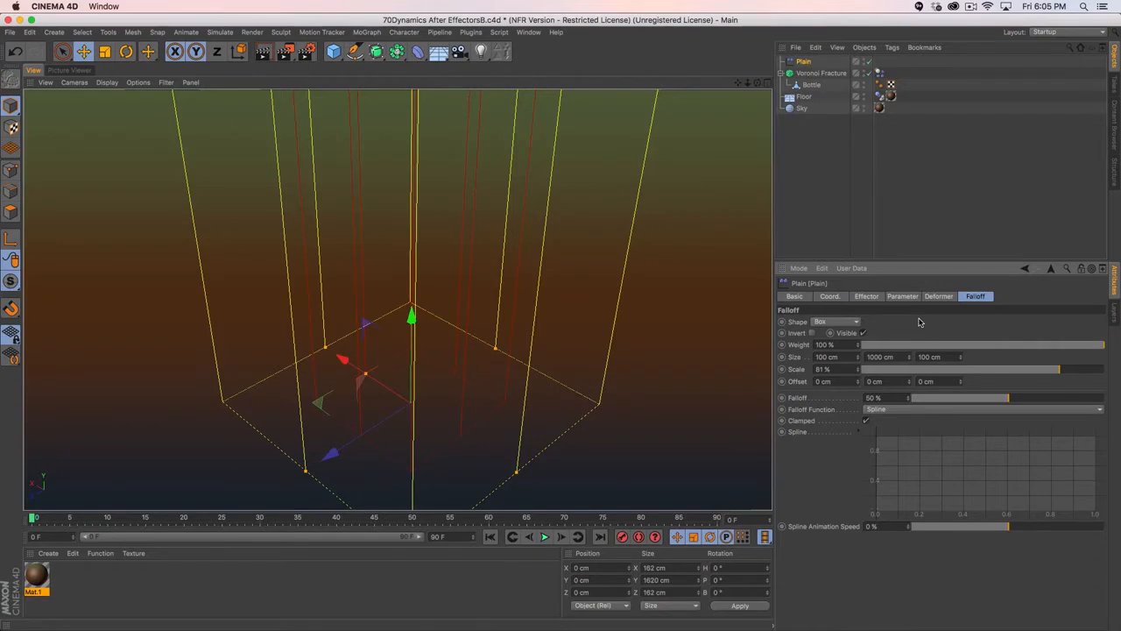
click(813, 334)
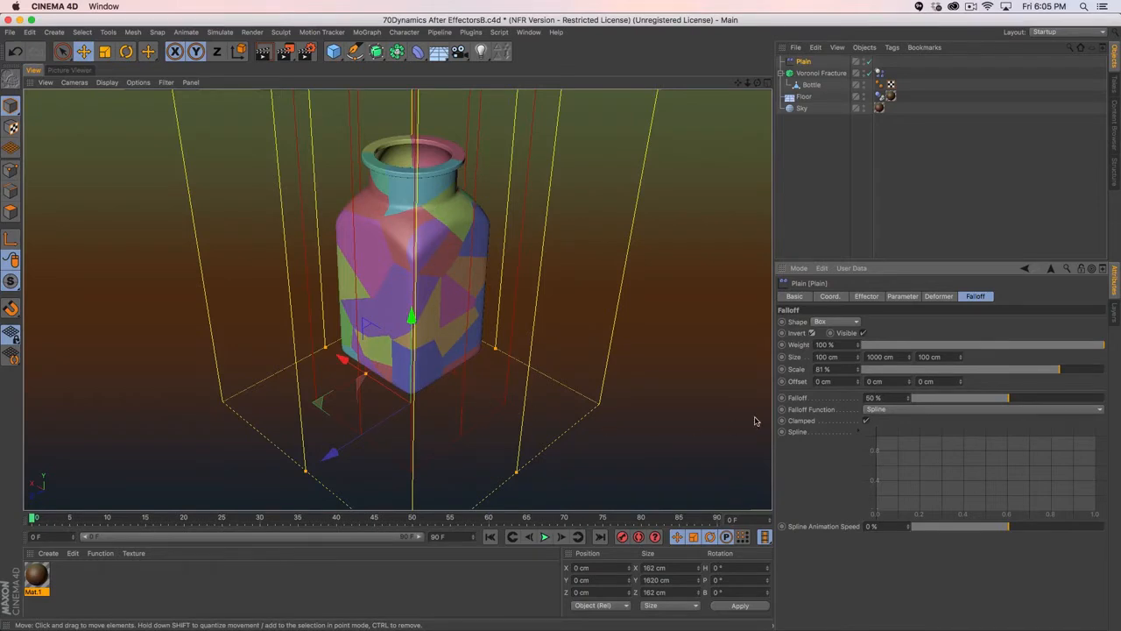
- Play the simulation with the Plain effector active, then rewind to frame 0
click(545, 537)
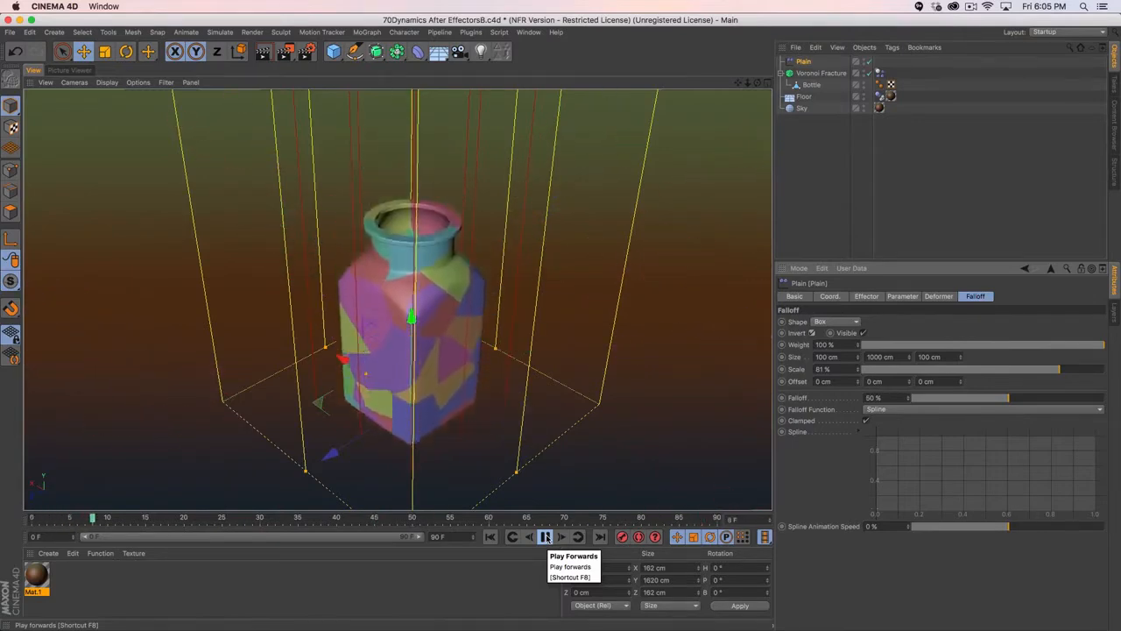
click(544, 537)
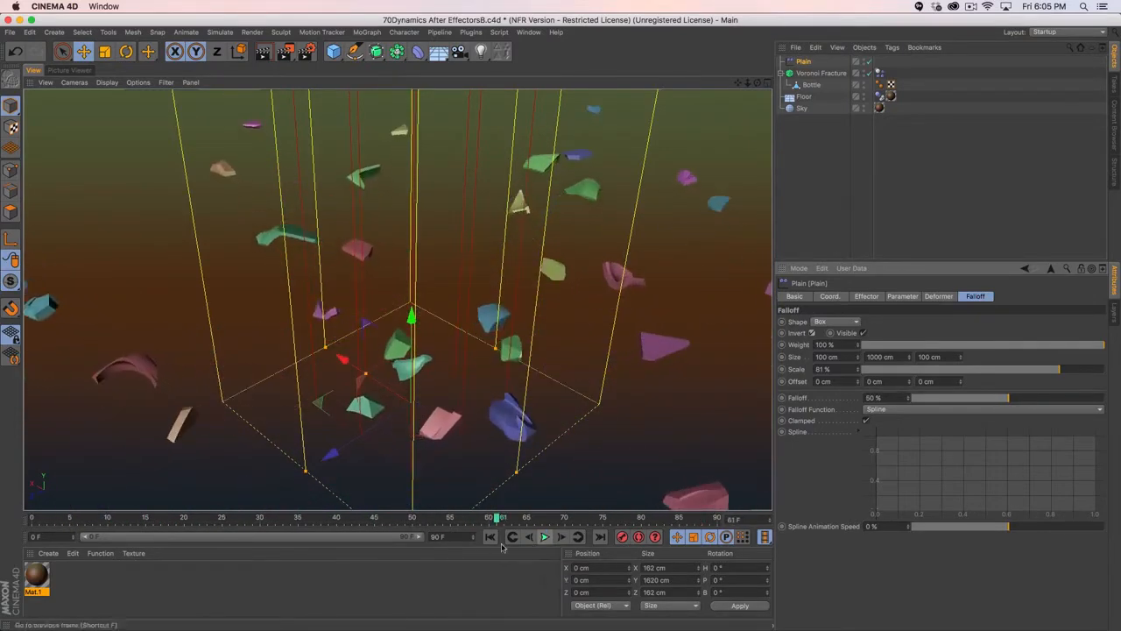
click(491, 537)
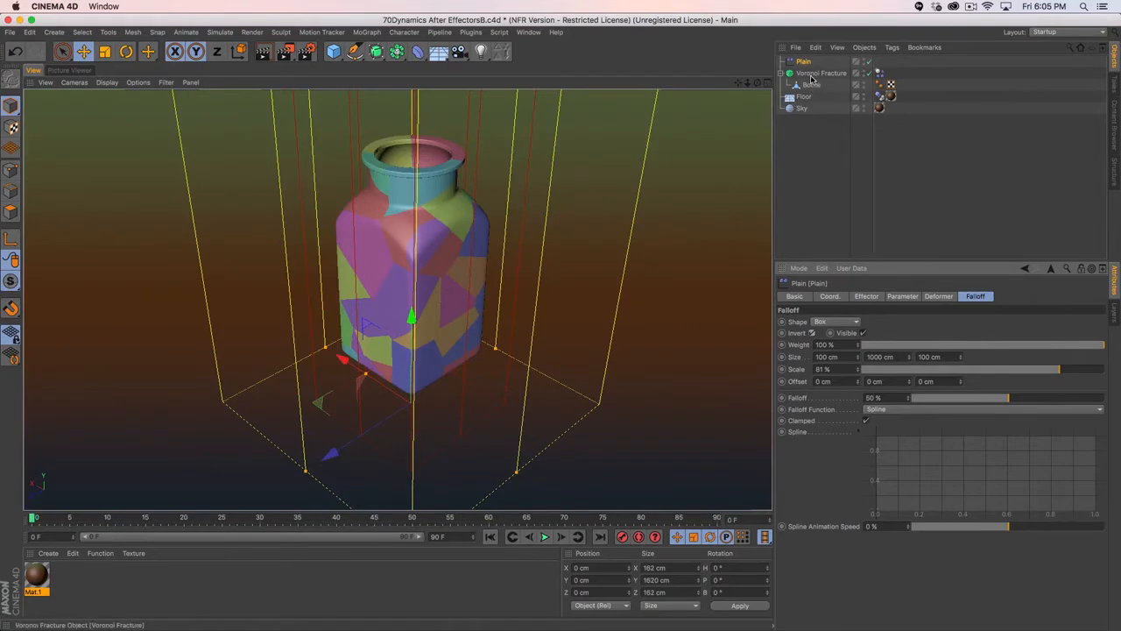
- Remove the Plain effector from the Voronoi Fracture's effectors list, keeping the effector object in the scene
click(820, 72)
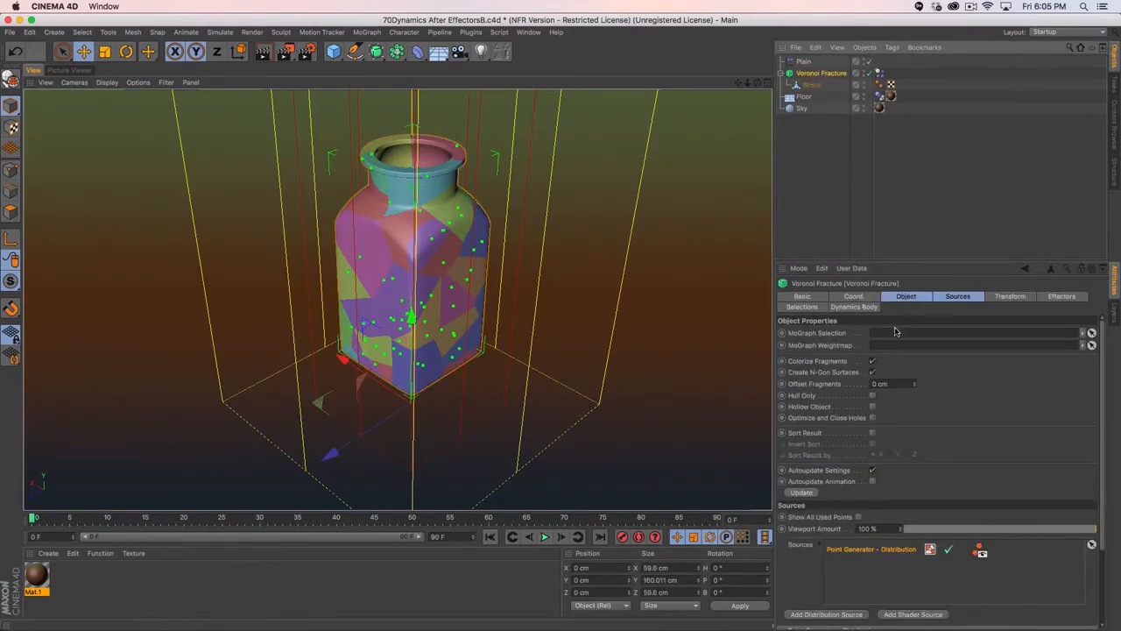
click(998, 298)
click(1069, 299)
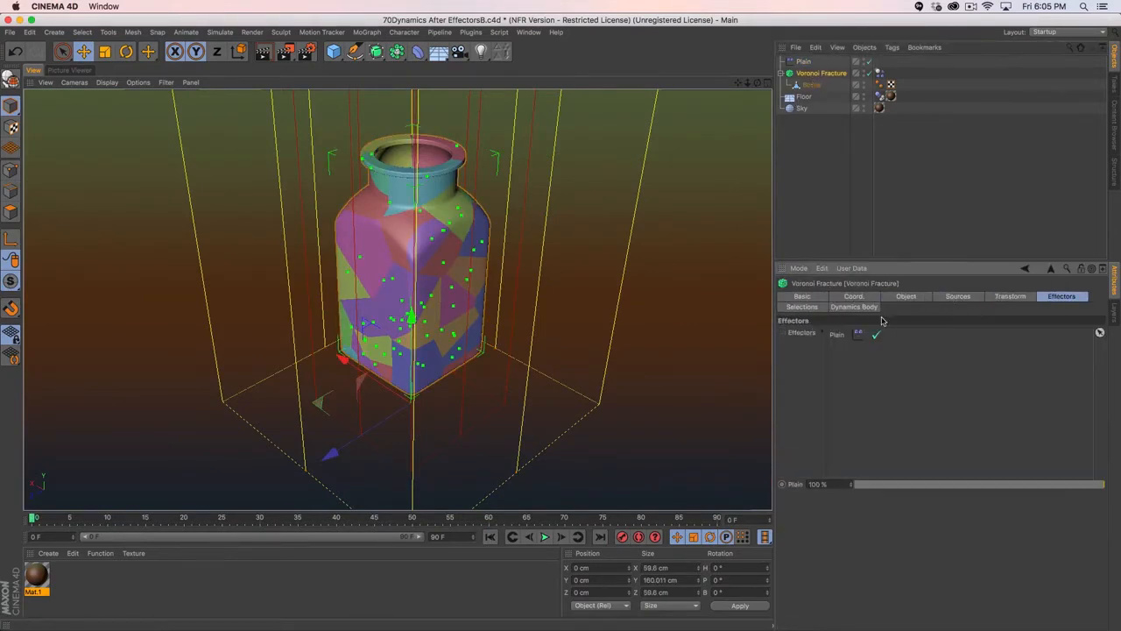
key(Delete)
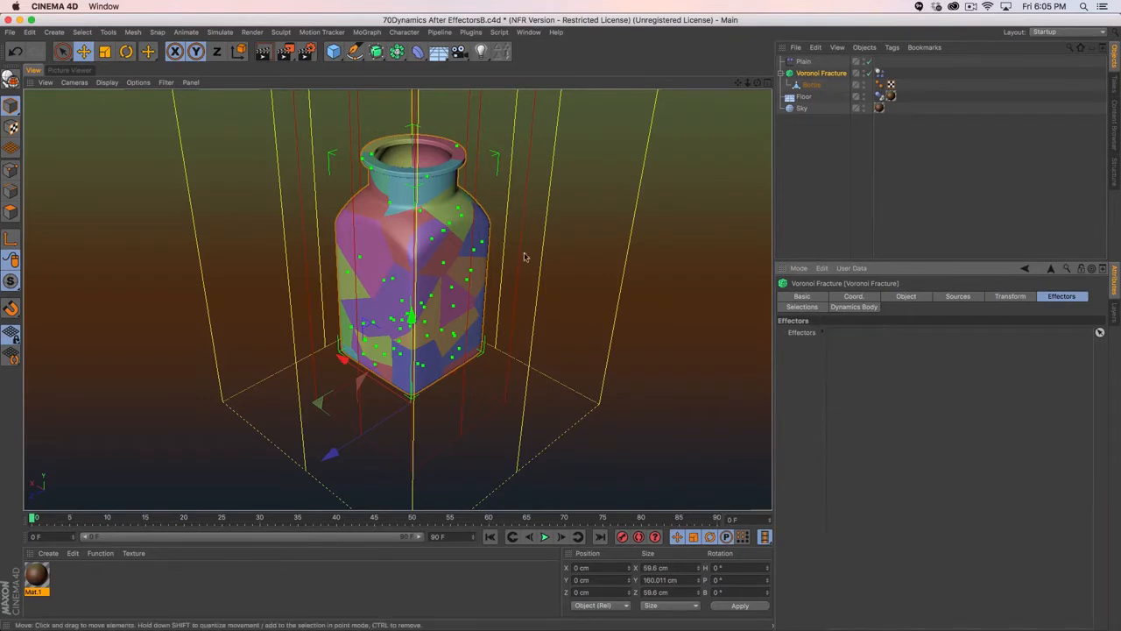
- Duplicate the Voronoi Fracture object together with its Bottle child
click(832, 124)
click(820, 72)
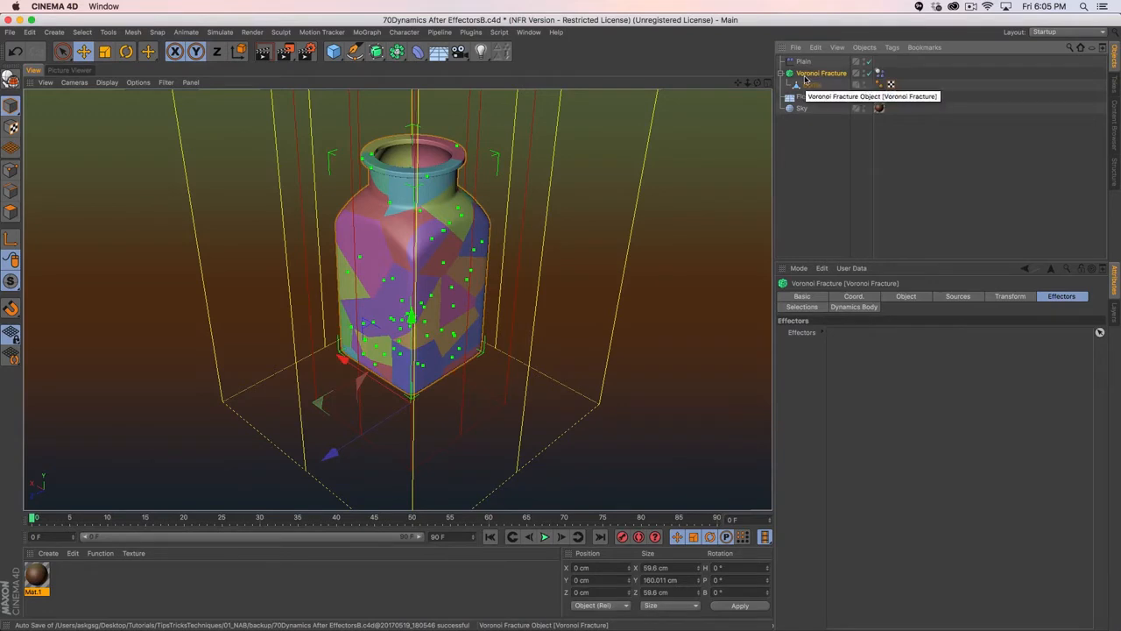
key(super+c)
key(super+v)
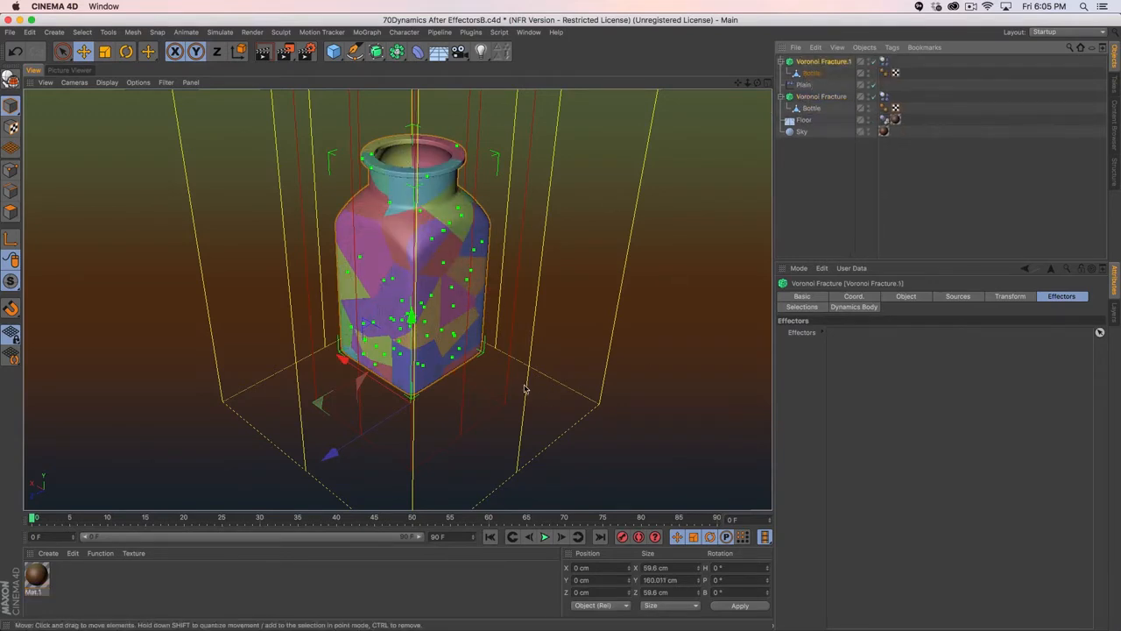
- Rename the original Voronoi Fracture object to "Voronoi Fracture Source"
click(823, 96)
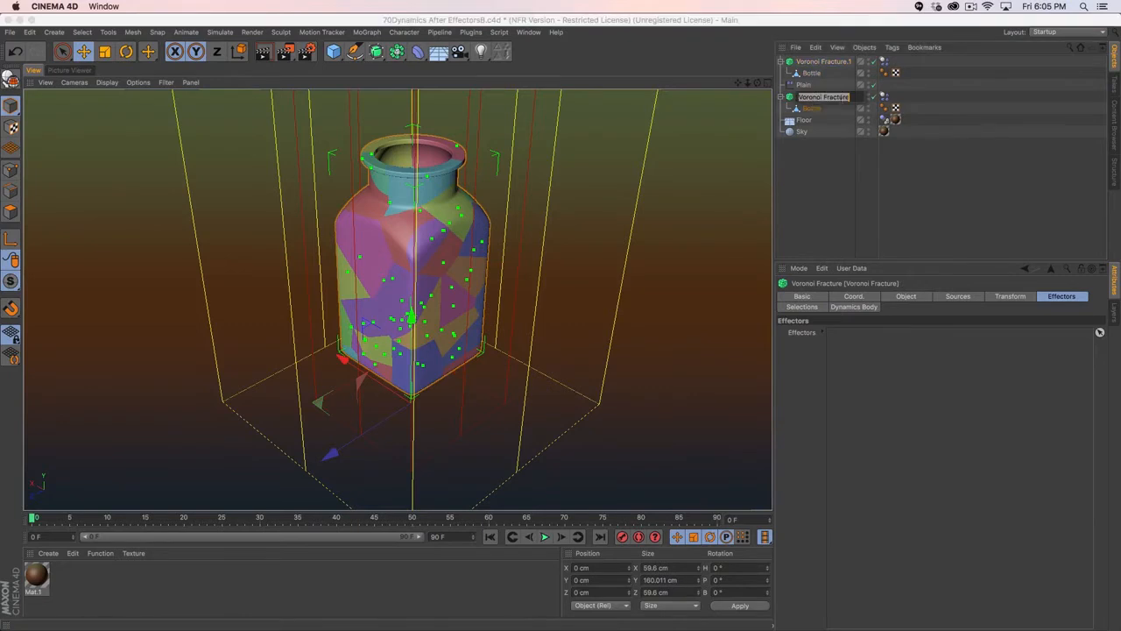
double_click(824, 96)
text(Sourc)
key(Return)
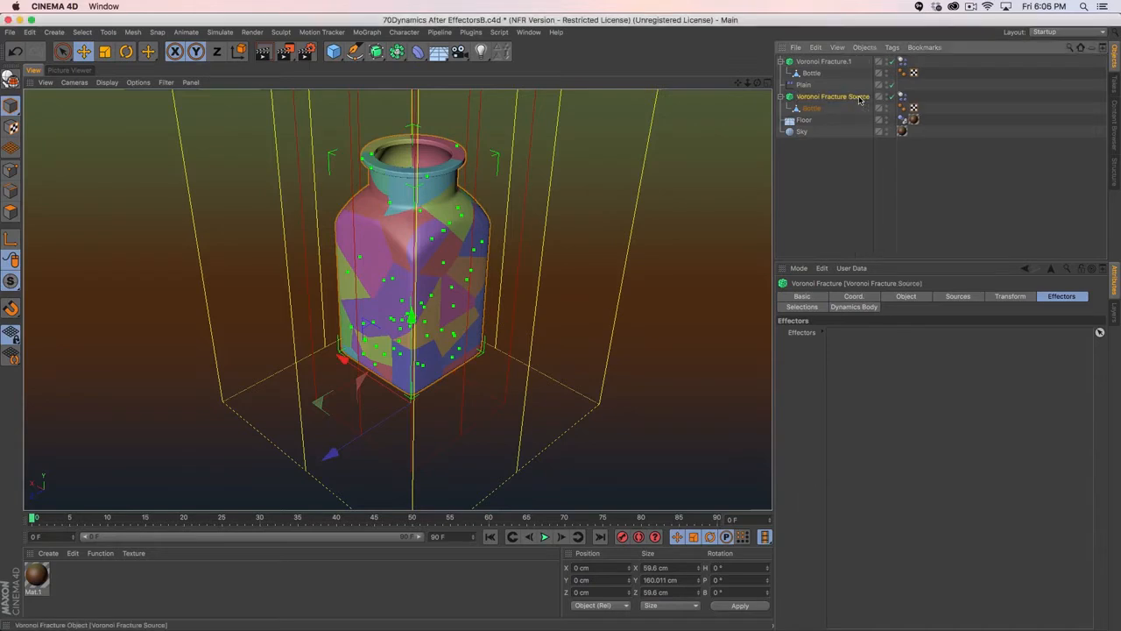
click(963, 93)
- Hide the Voronoi Fracture Source object in both the editor and the renderer
click(807, 64)
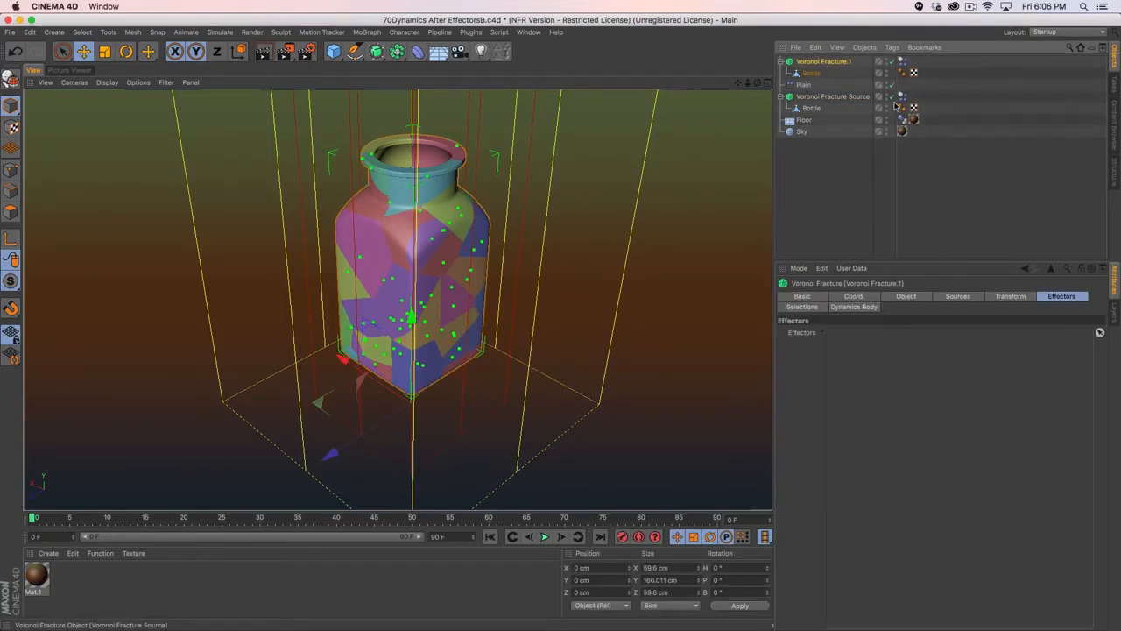
click(865, 97)
double_click(886, 95)
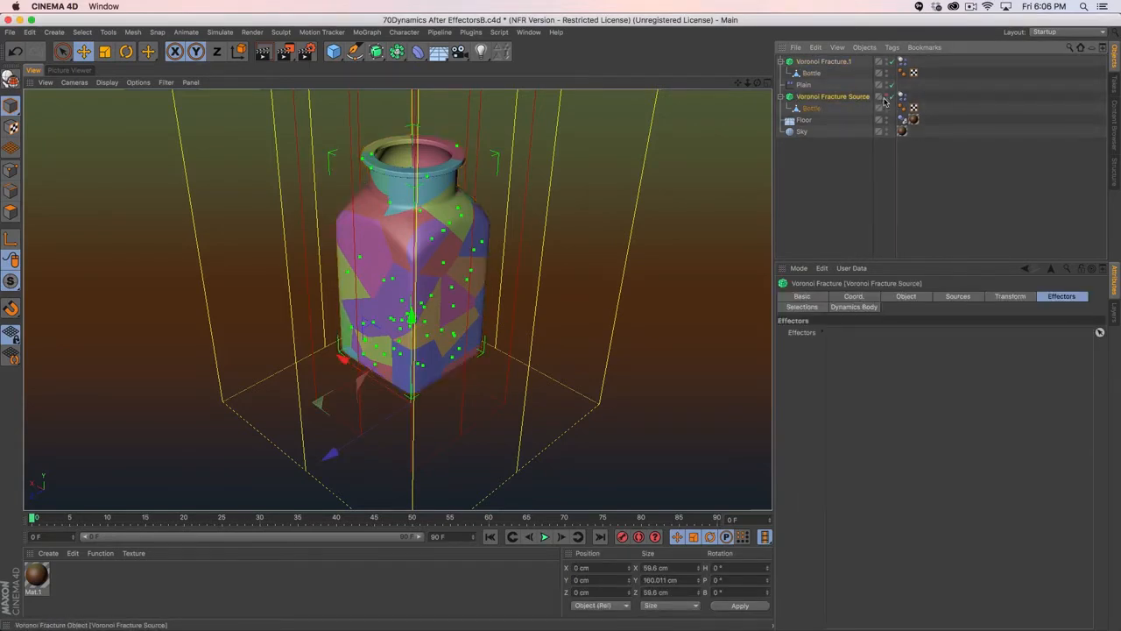
- Delete the Rigid Body tag from the duplicated Voronoi Fracture.1 object
click(834, 63)
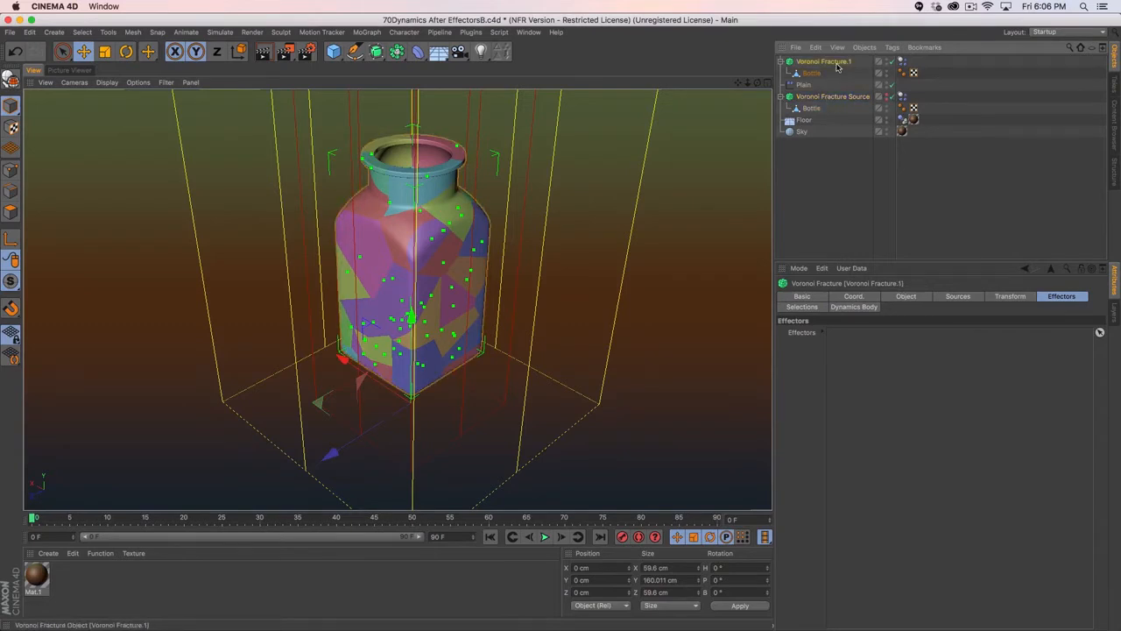
click(902, 62)
key(Delete)
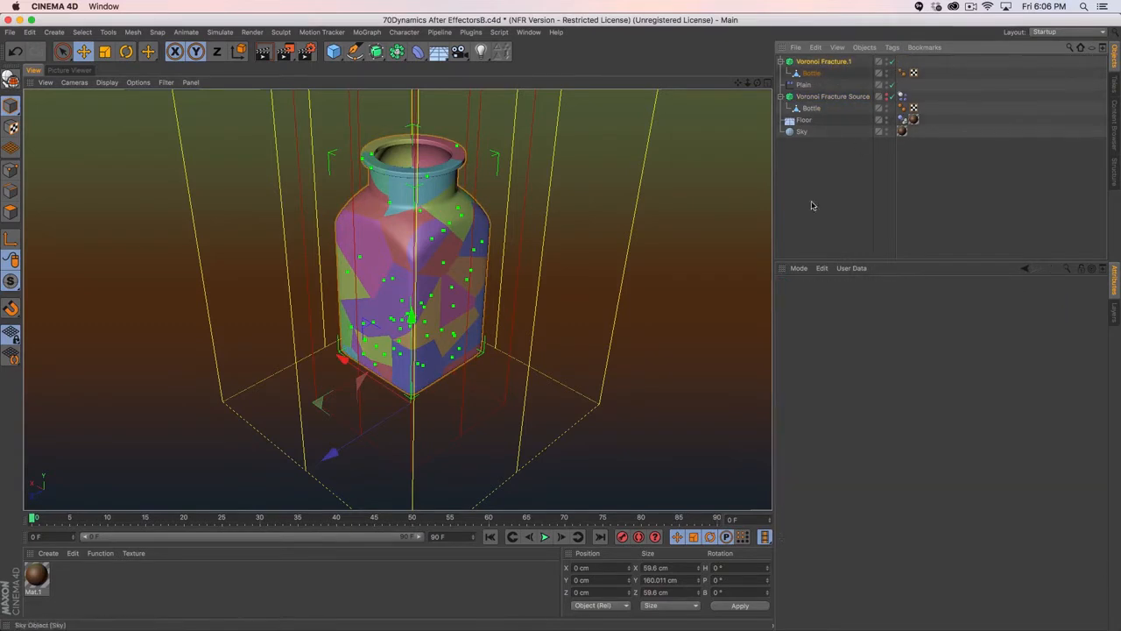
- Play the animation briefly to check how the duplicated fracture behaves, then stop playback
click(544, 537)
click(545, 537)
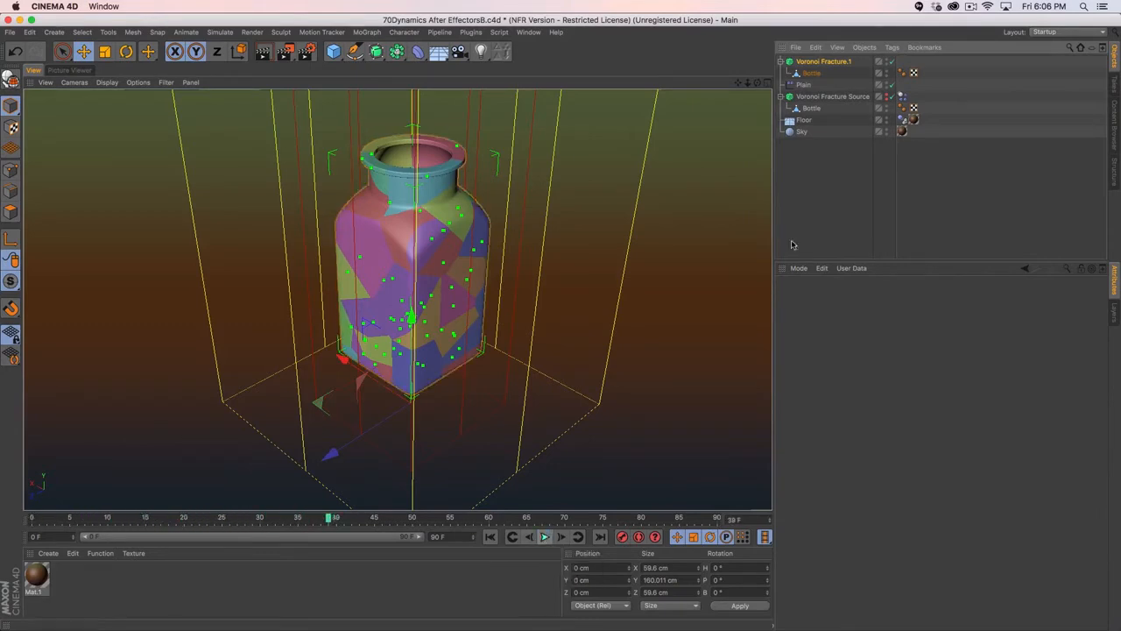
- Show the Voronoi Fracture Source object in the editor to compare it with the duplicate, and hide it again
click(887, 96)
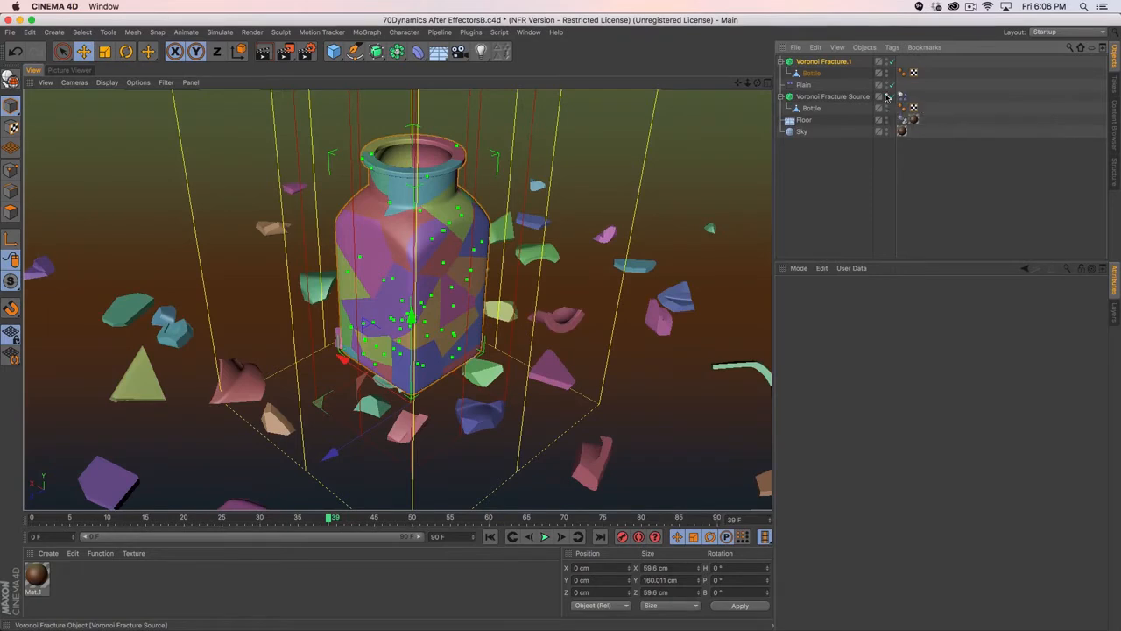
click(886, 96)
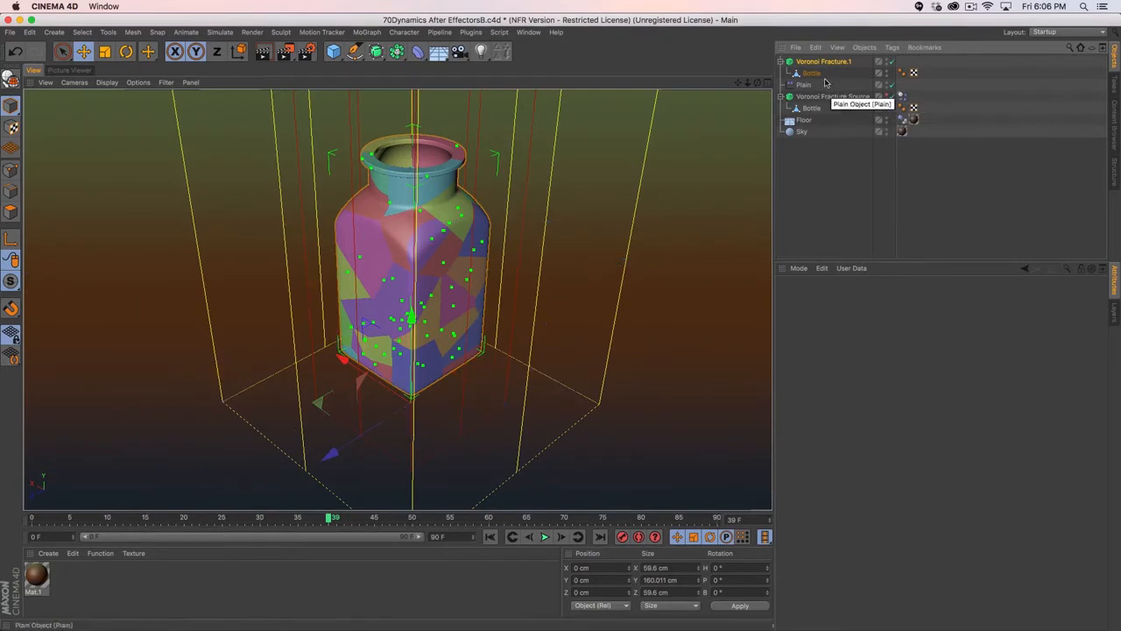
- Add an Inheritance effector to the Voronoi Fracture.1 object
click(806, 63)
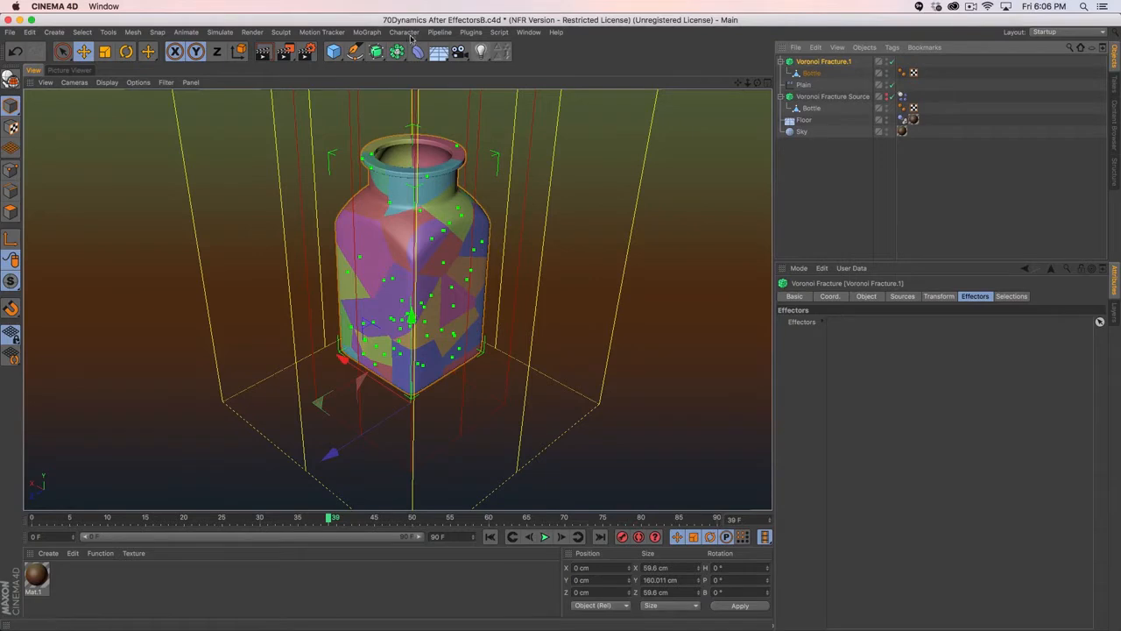
click(368, 32)
mouse_move(386, 52)
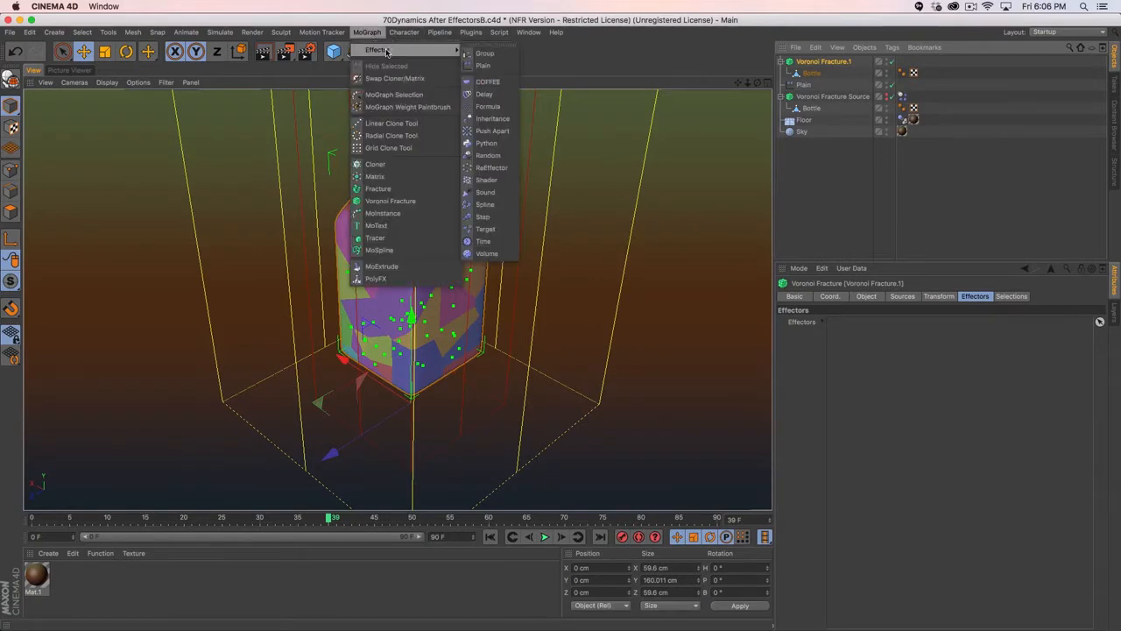
click(493, 119)
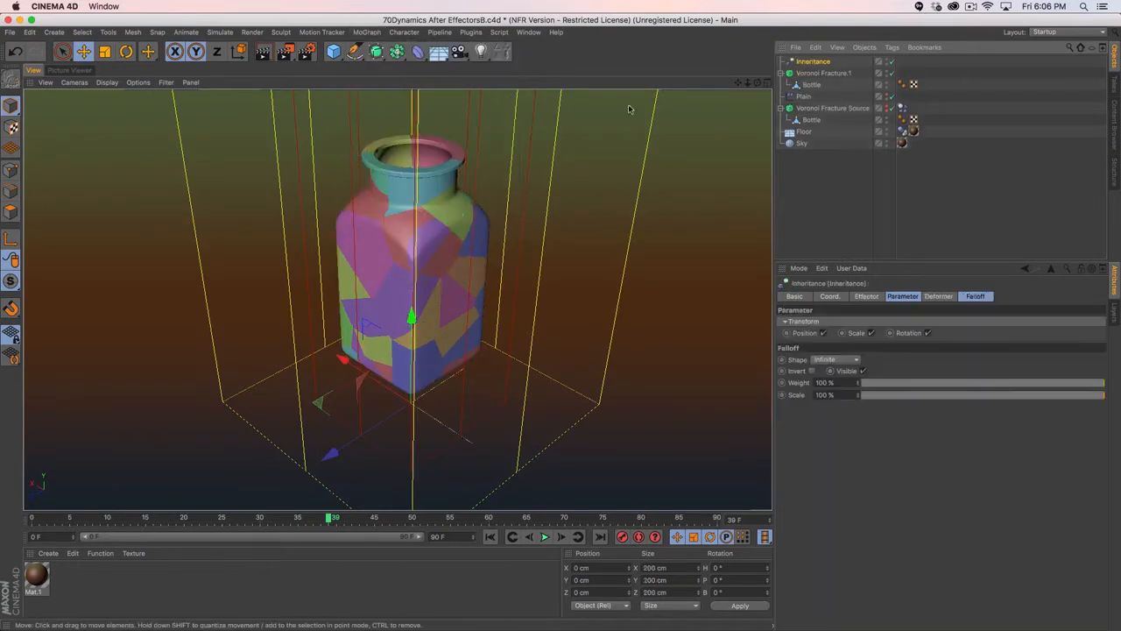
- Set the Inheritance effector's Object to Voronoi Fracture Source and enable Morph Motion Object
click(866, 296)
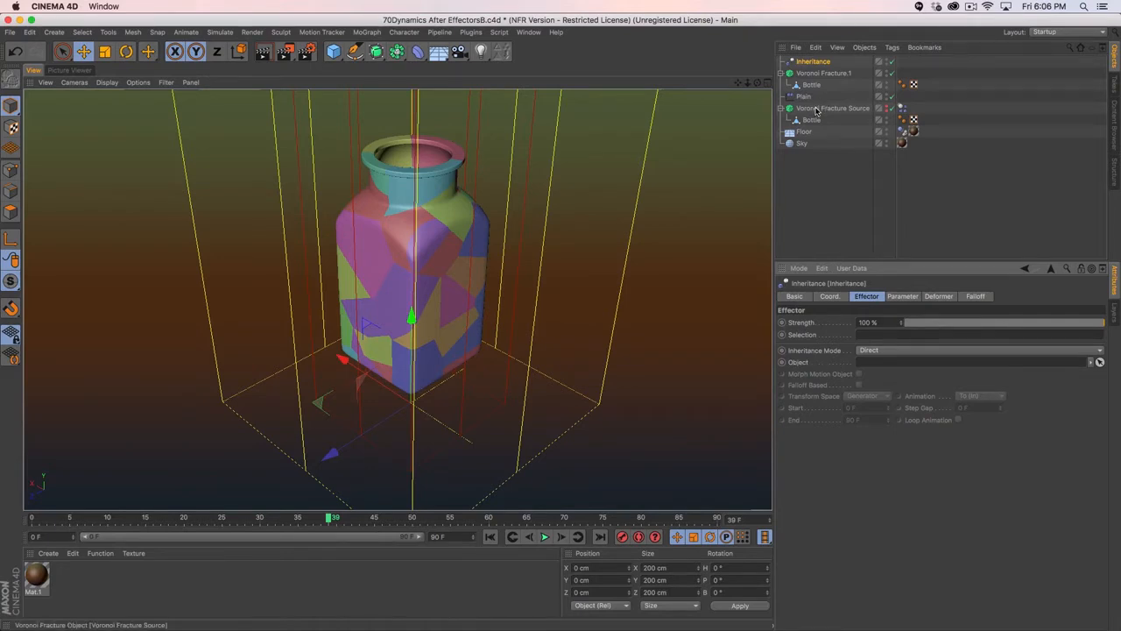
drag(816, 110, 892, 363)
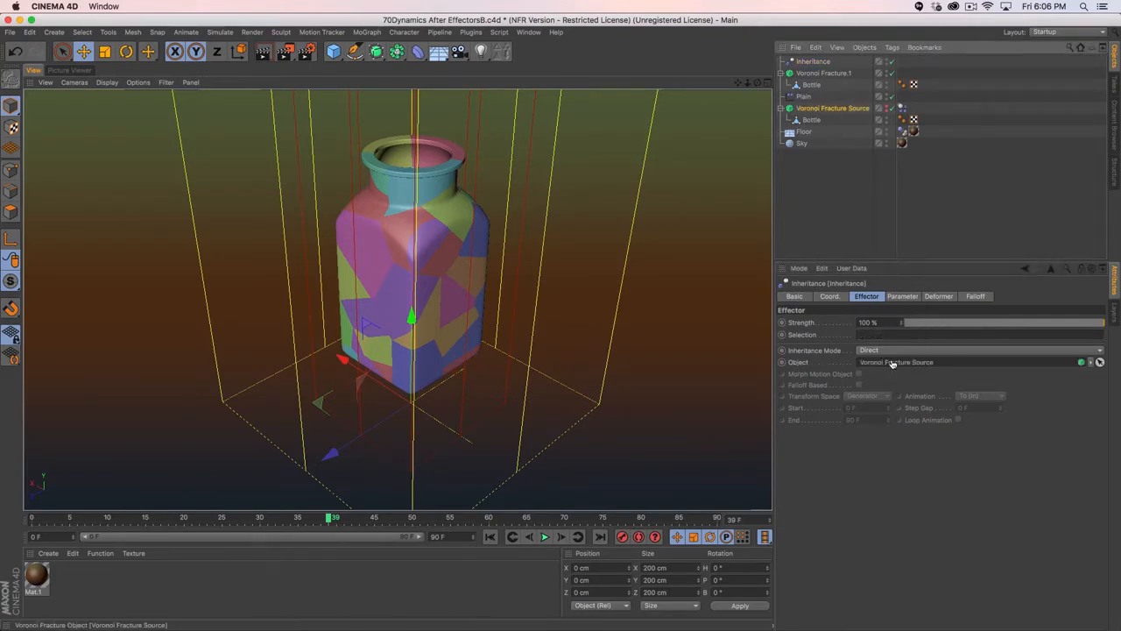
click(544, 536)
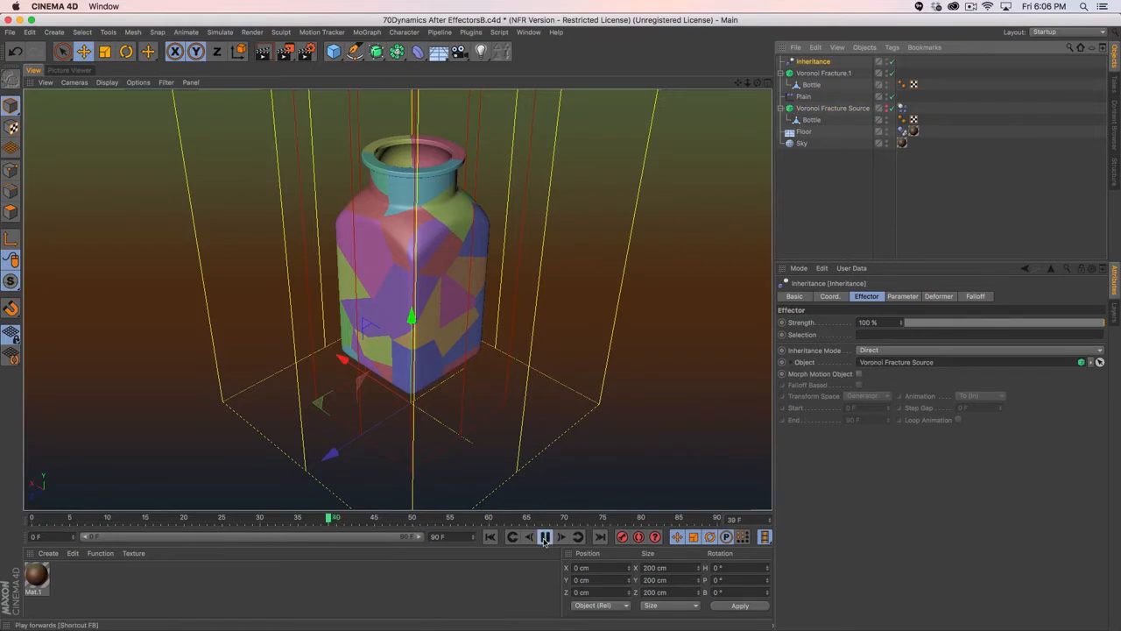
click(858, 374)
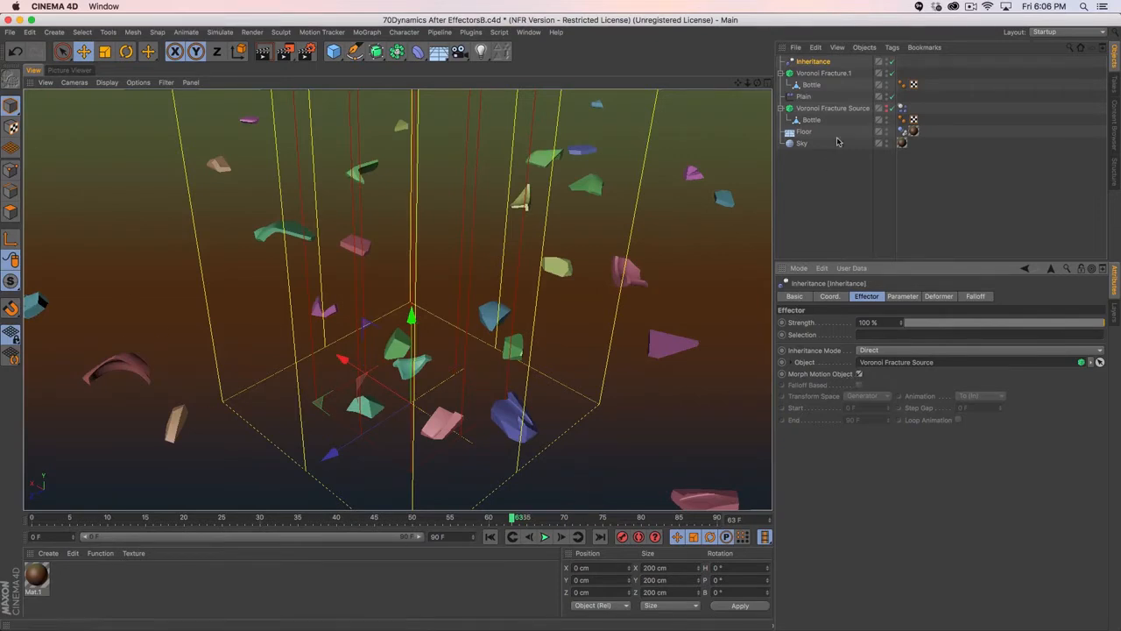
- Play the duplicated fracture's animation from the first frame, stop it, and return to the start
click(808, 73)
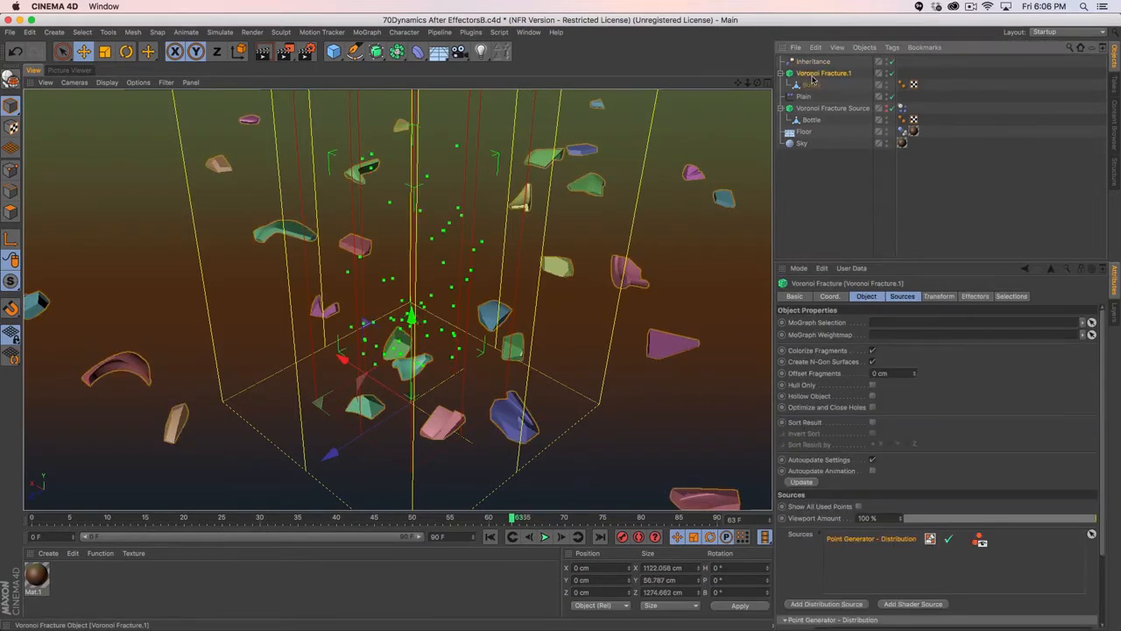
click(490, 536)
click(544, 537)
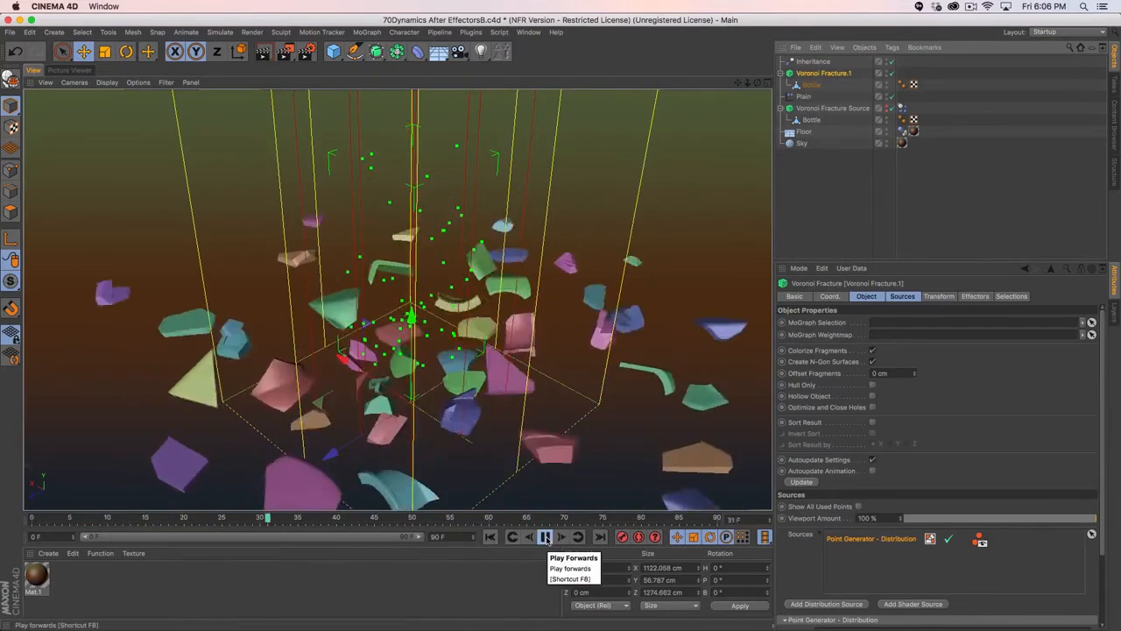
click(545, 537)
click(491, 537)
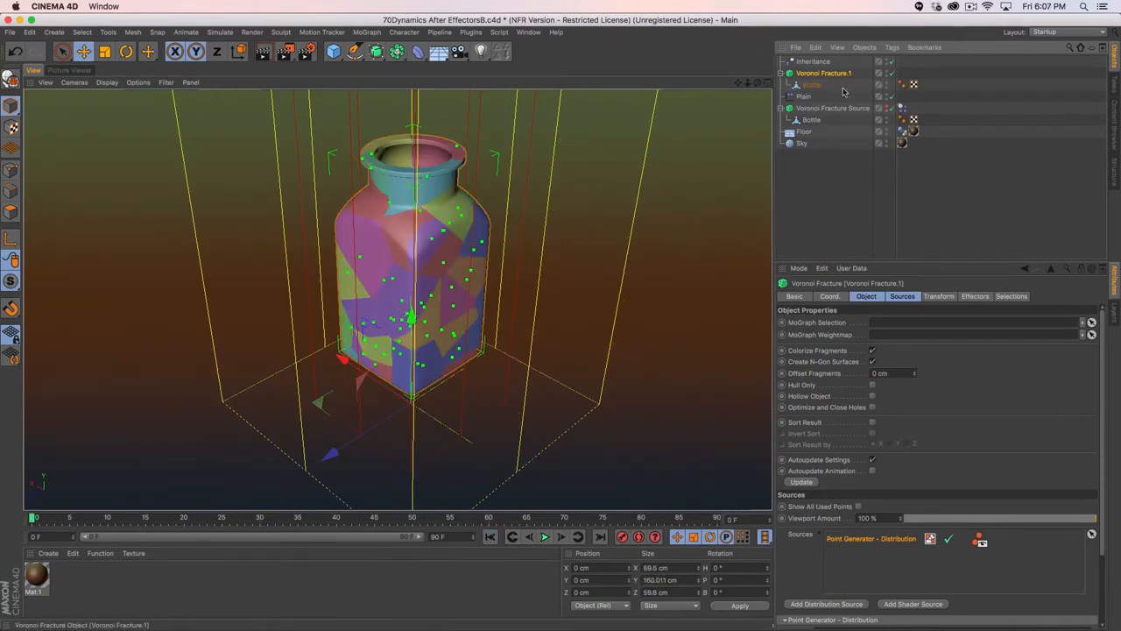
- Add the Plain effector after Inheritance in Voronoi Fracture.1's effector list and play the animation
click(971, 297)
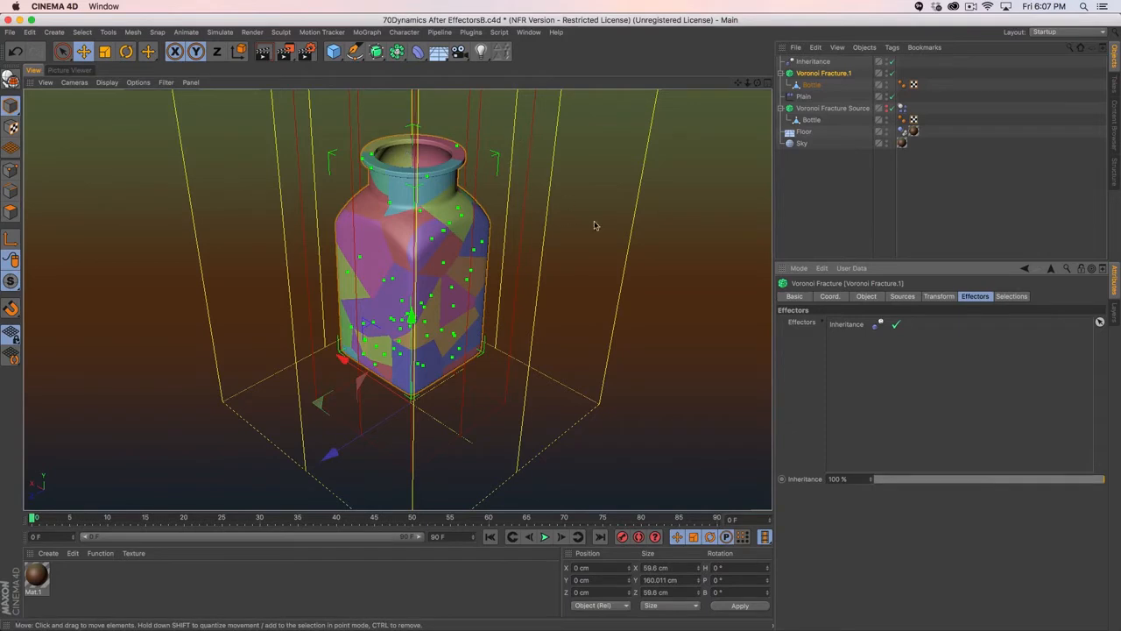
drag(804, 96, 881, 368)
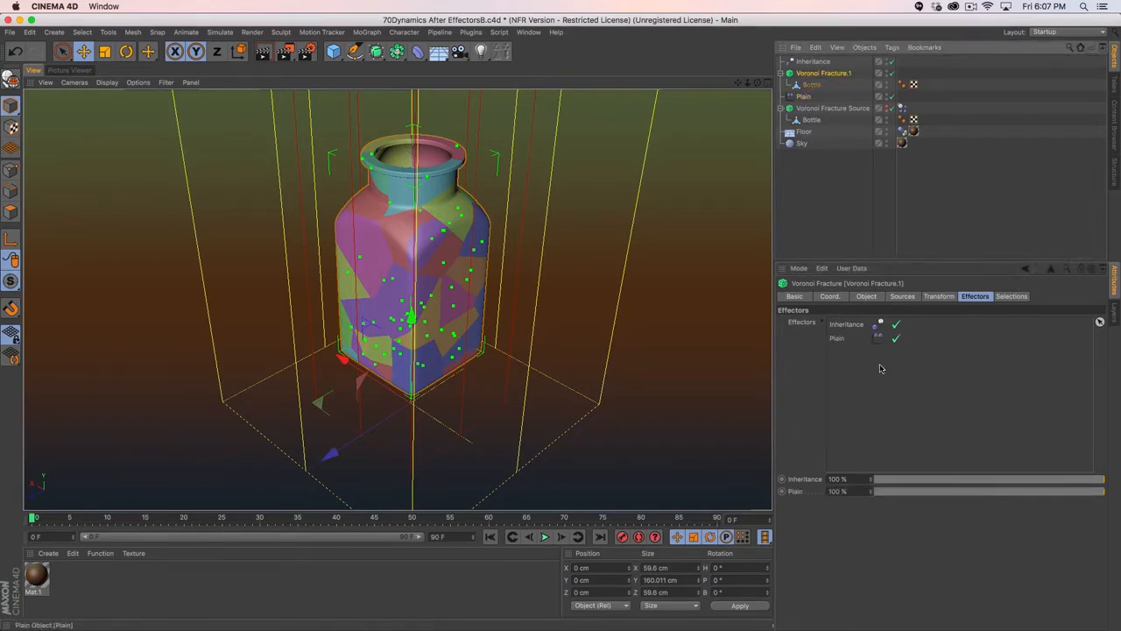
click(544, 536)
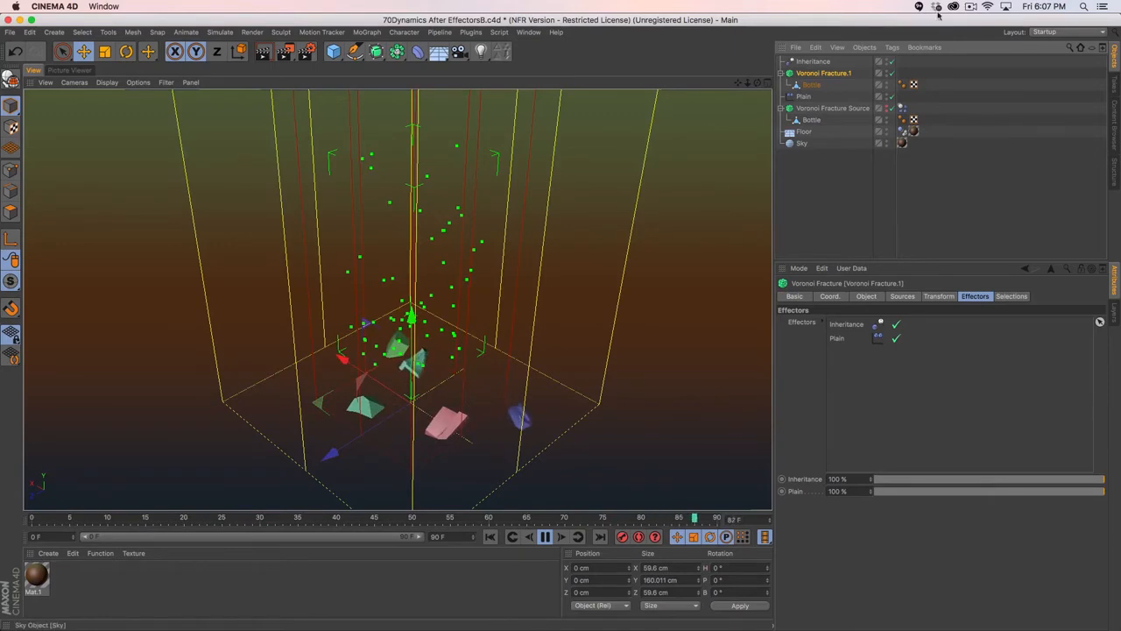
- Review the Voronoi Fracture Source's effectors and the Inheritance effector's settings during playback, and stop the animation
click(821, 108)
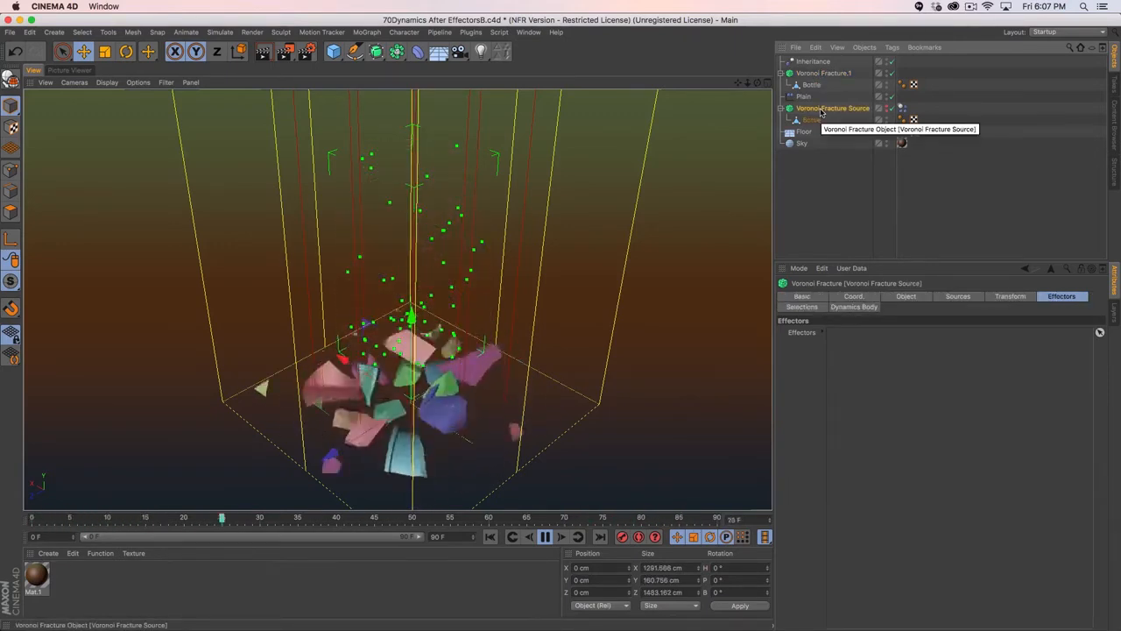
click(810, 62)
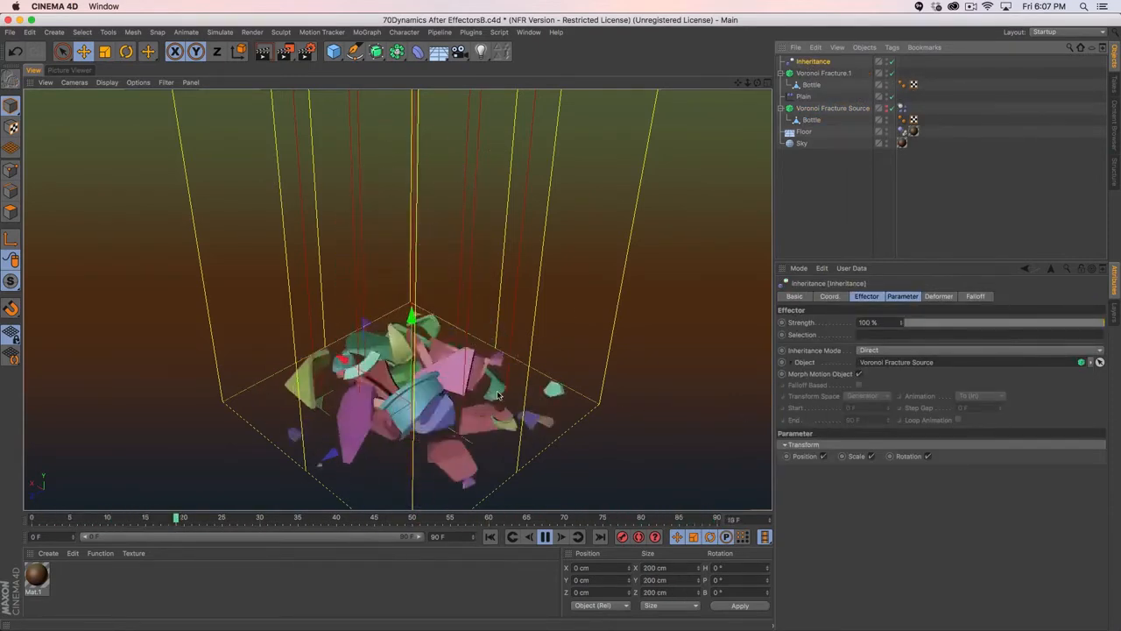
click(547, 539)
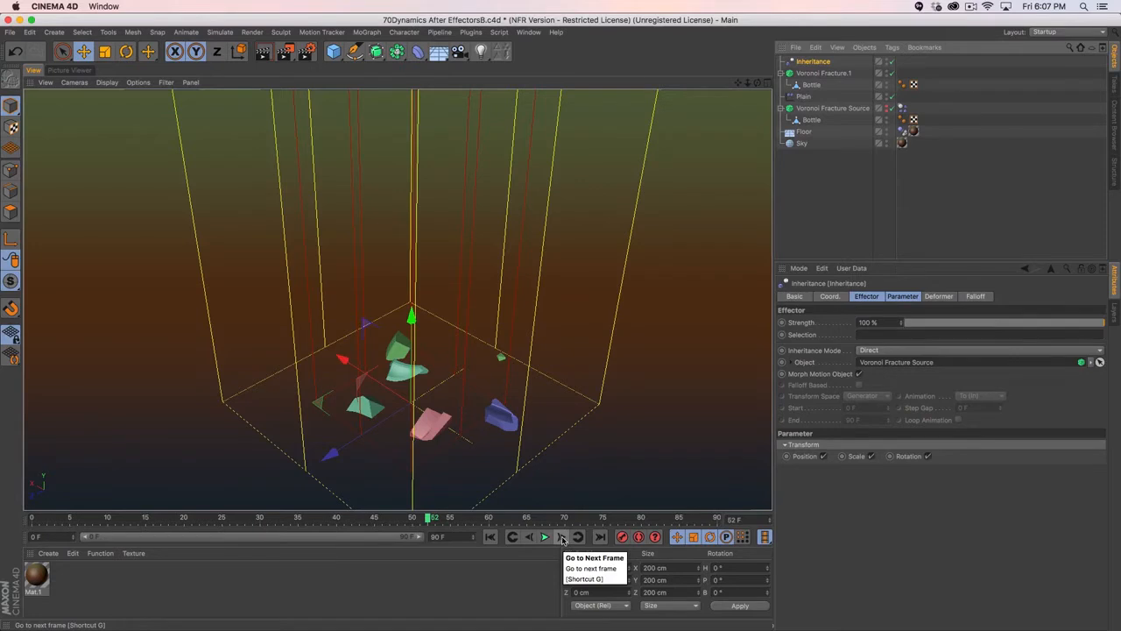
- Close the 70Dynamics After EffectorsB.c4d project without saving its changes
key(super+w)
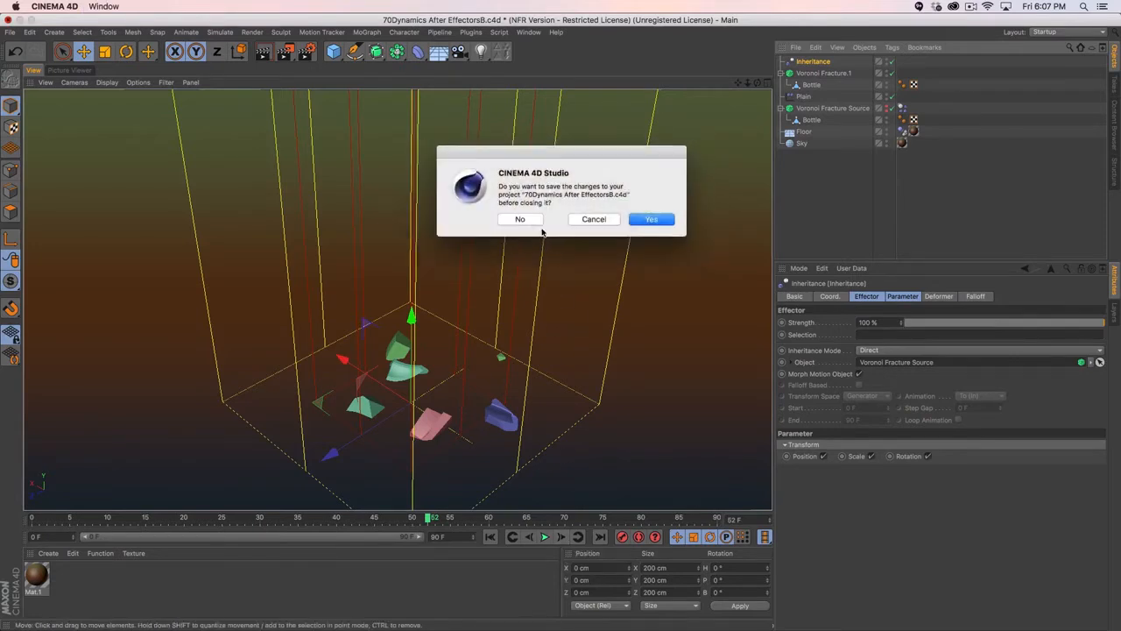
click(533, 226)
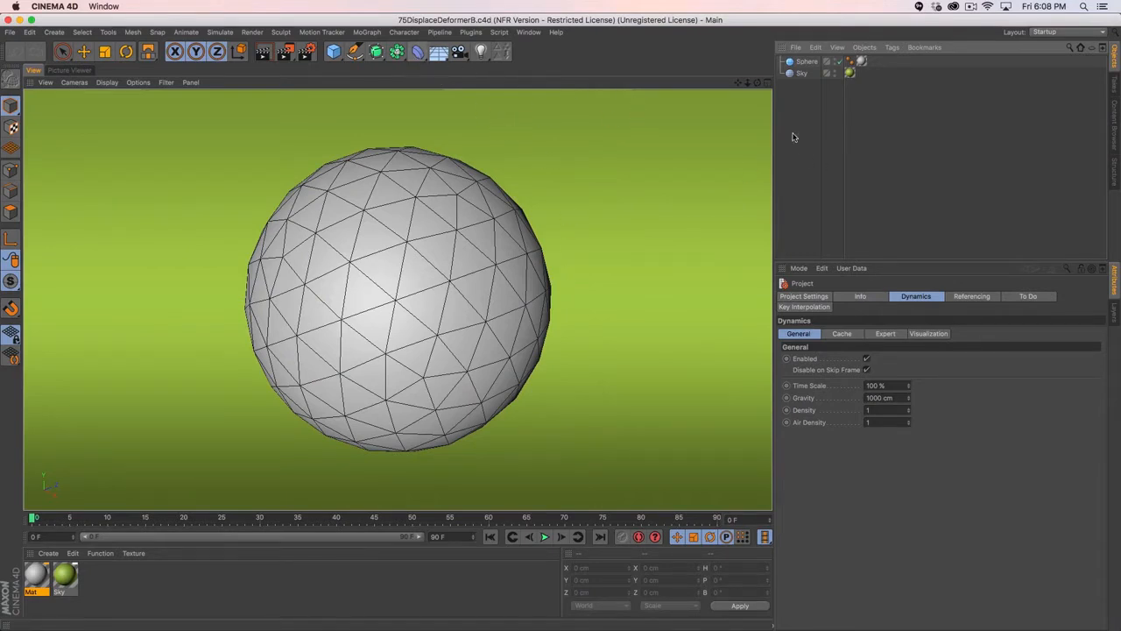
- Add a Displacer deformer and make it a child of the Sphere
click(418, 51)
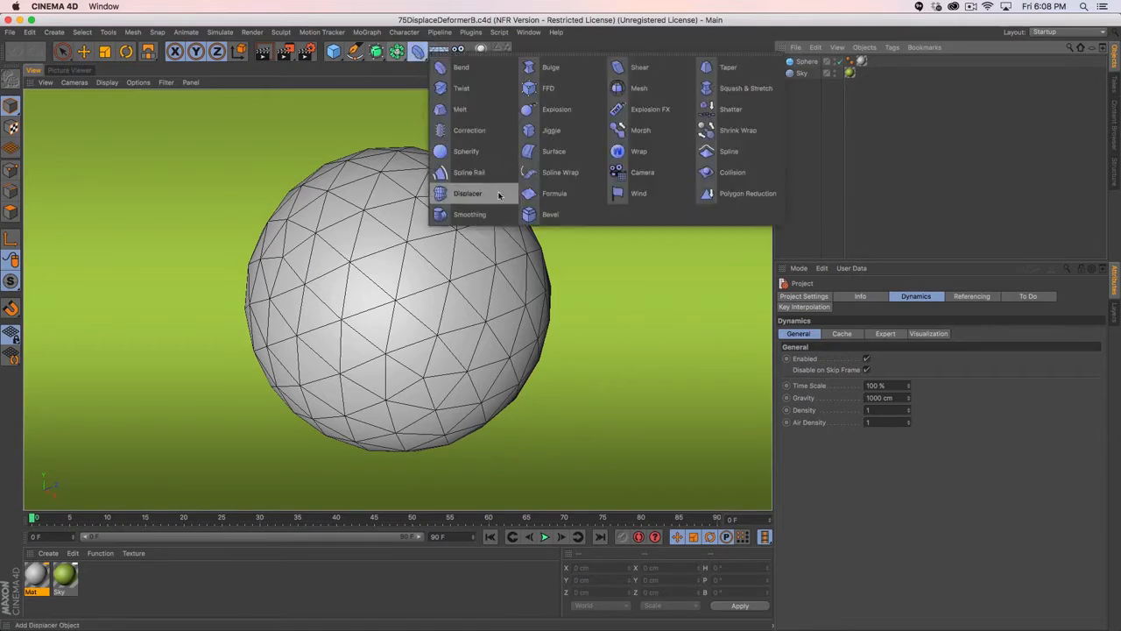
click(485, 200)
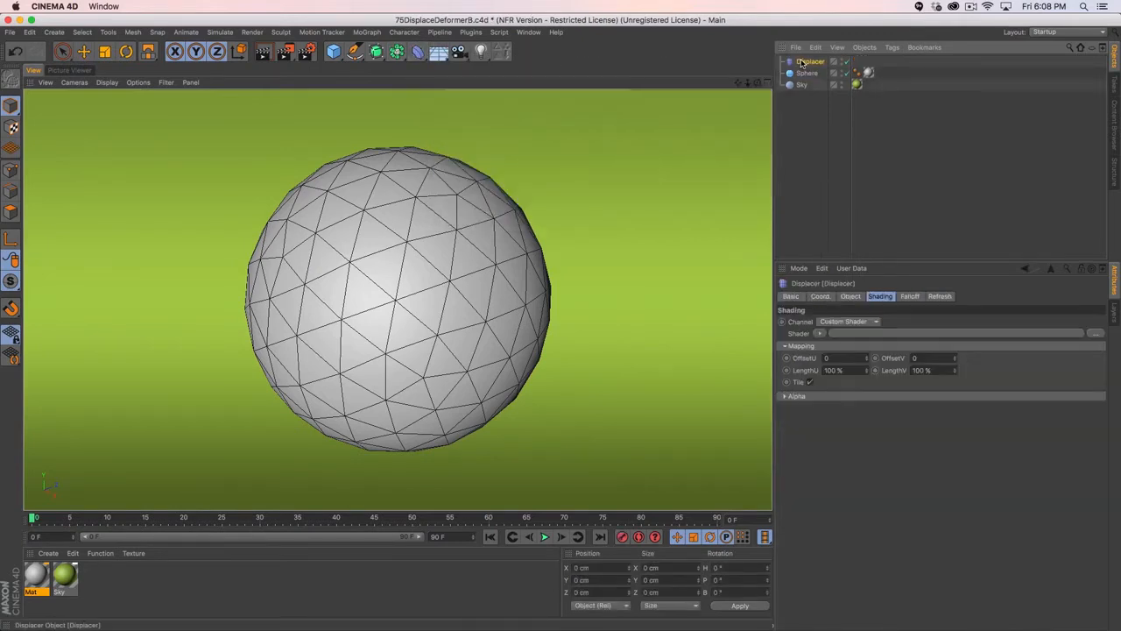
drag(804, 75, 804, 76)
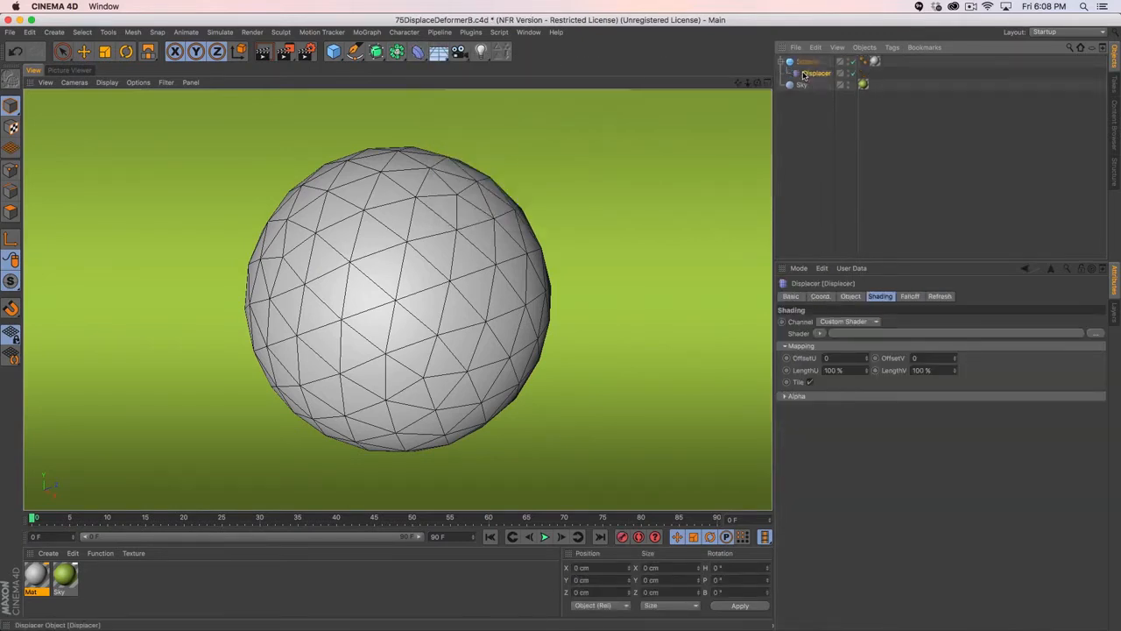
- Load a Noise shader into the Displacer's Shader and set the noise's Global Scale to 500%
click(880, 297)
click(822, 334)
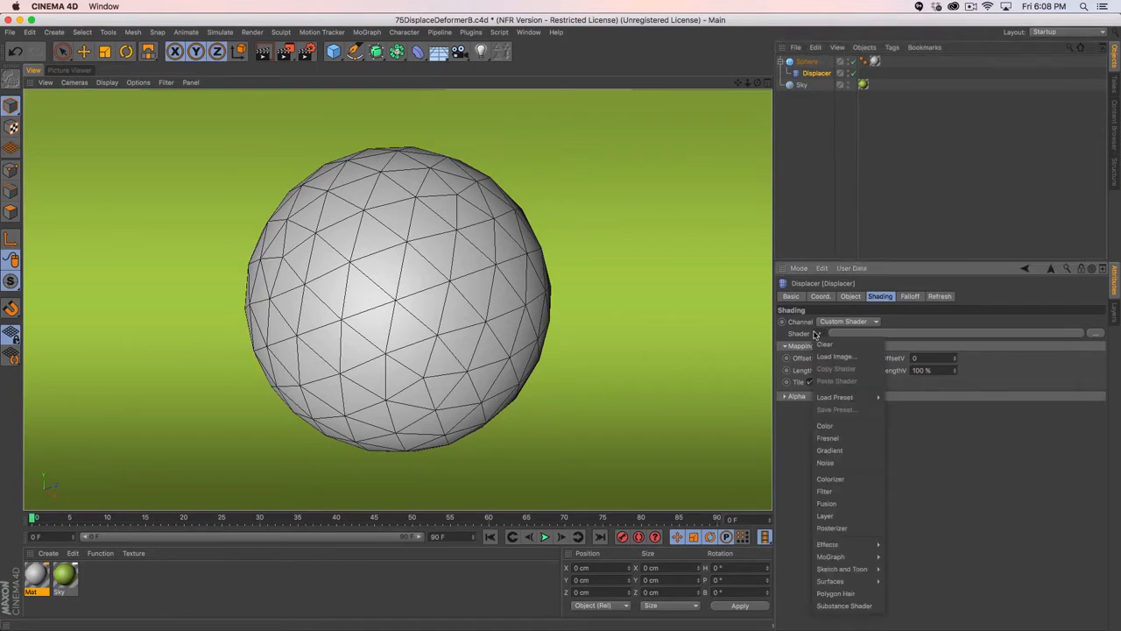
click(841, 463)
click(832, 358)
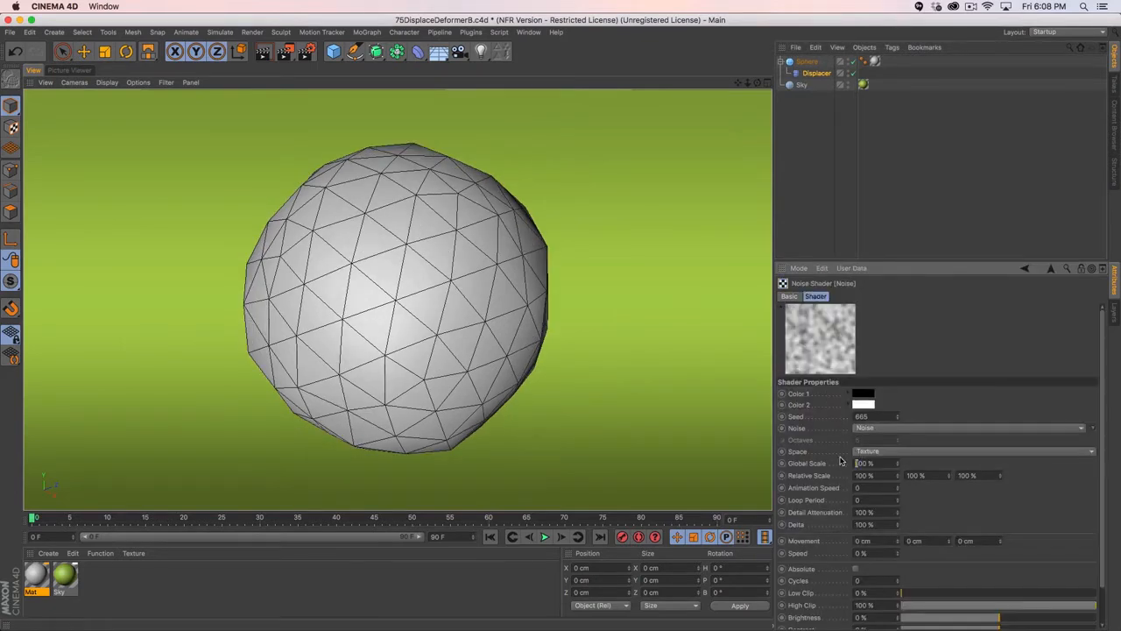
text(5)
key(Return)
- Set the Displacer's Height to 80 cm
click(813, 74)
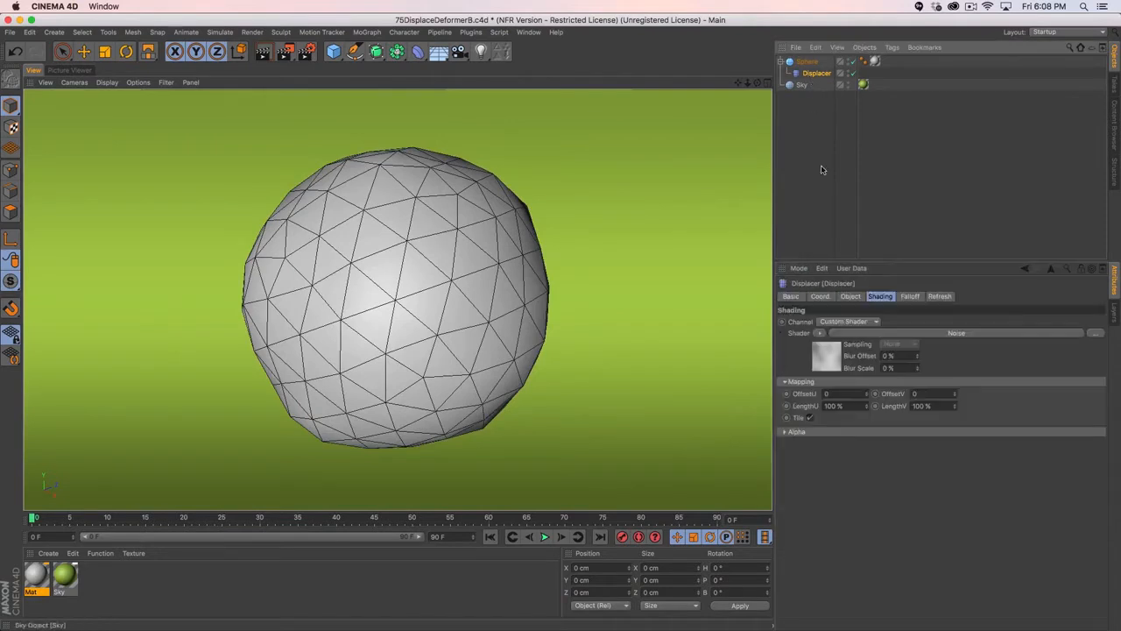
click(851, 297)
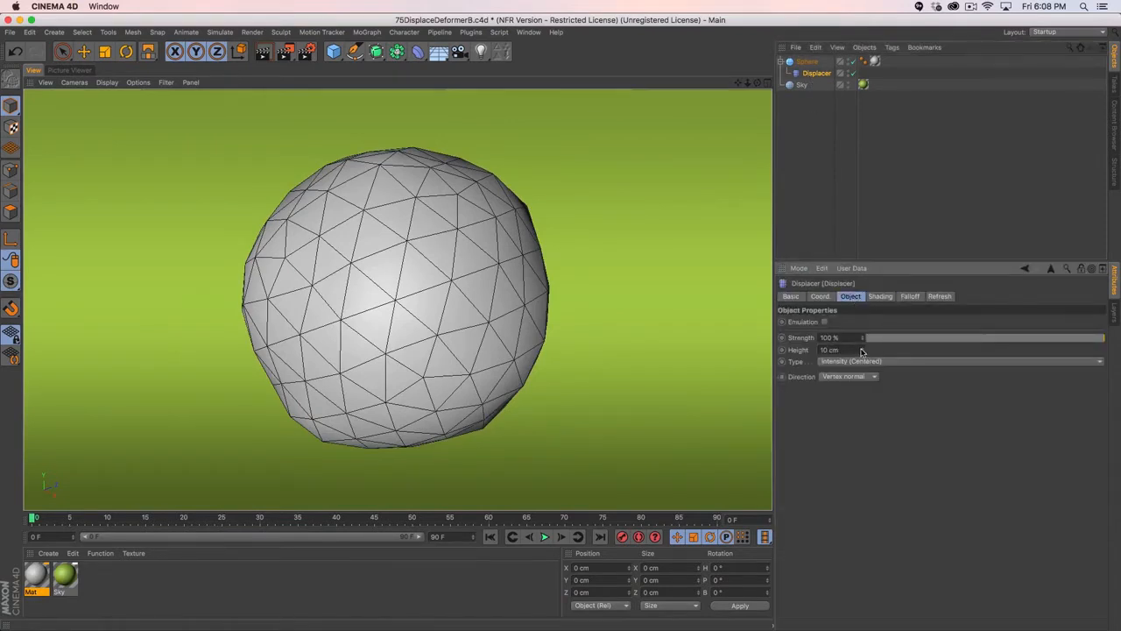
drag(862, 349, 873, 315)
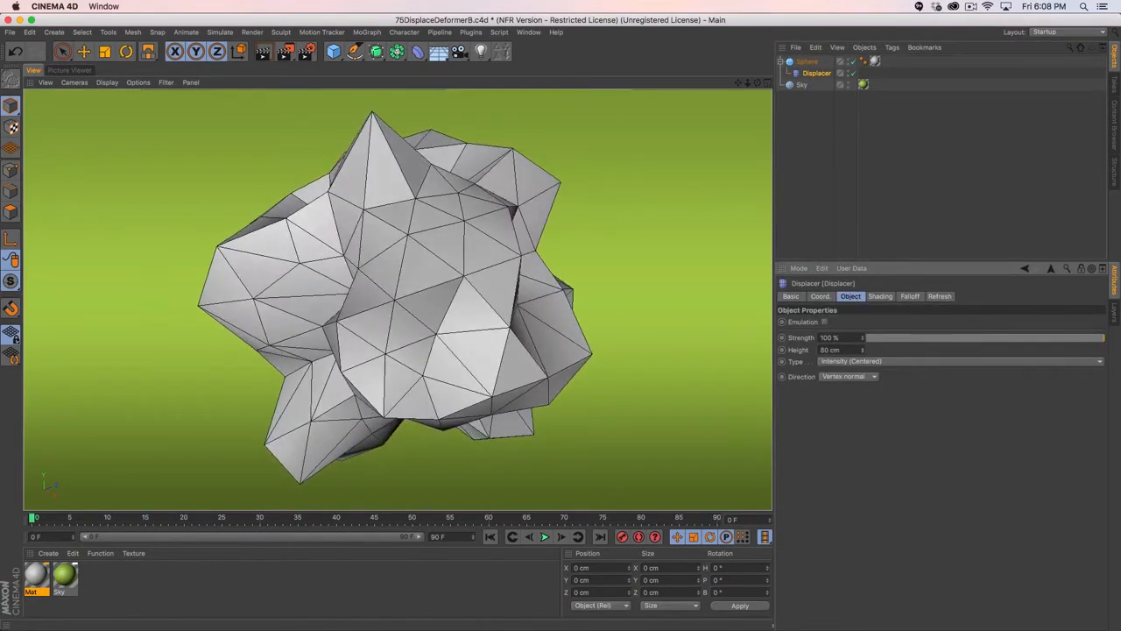
- Raise the Sphere's Segments to 102
click(806, 61)
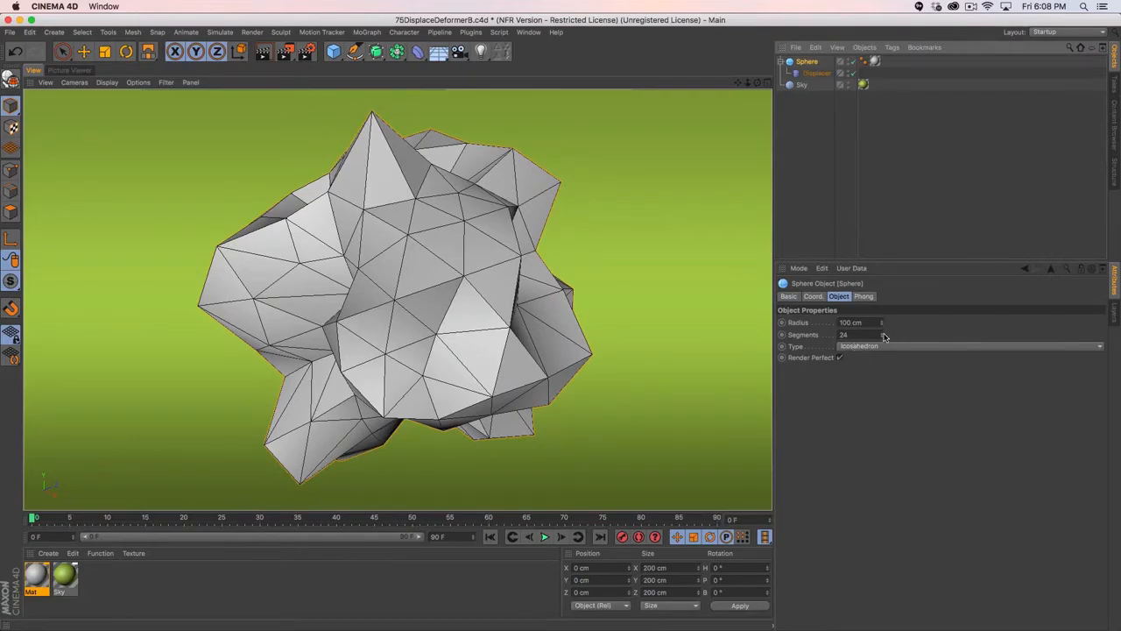
drag(881, 334, 881, 269)
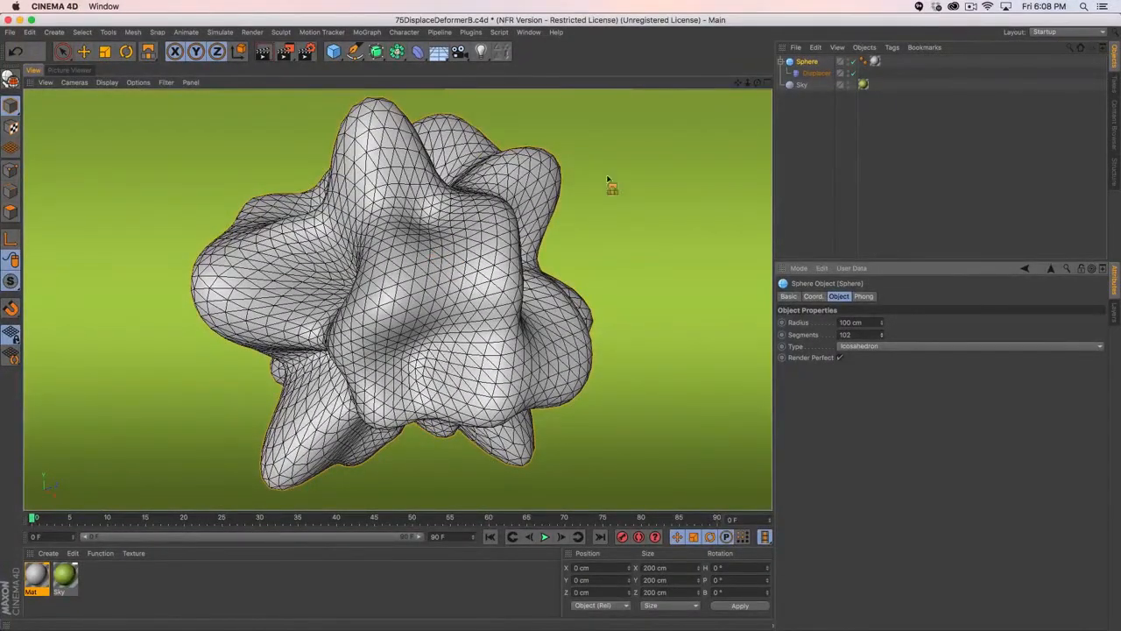
- Try varying the Displacer's Strength and return it to 100%
click(813, 74)
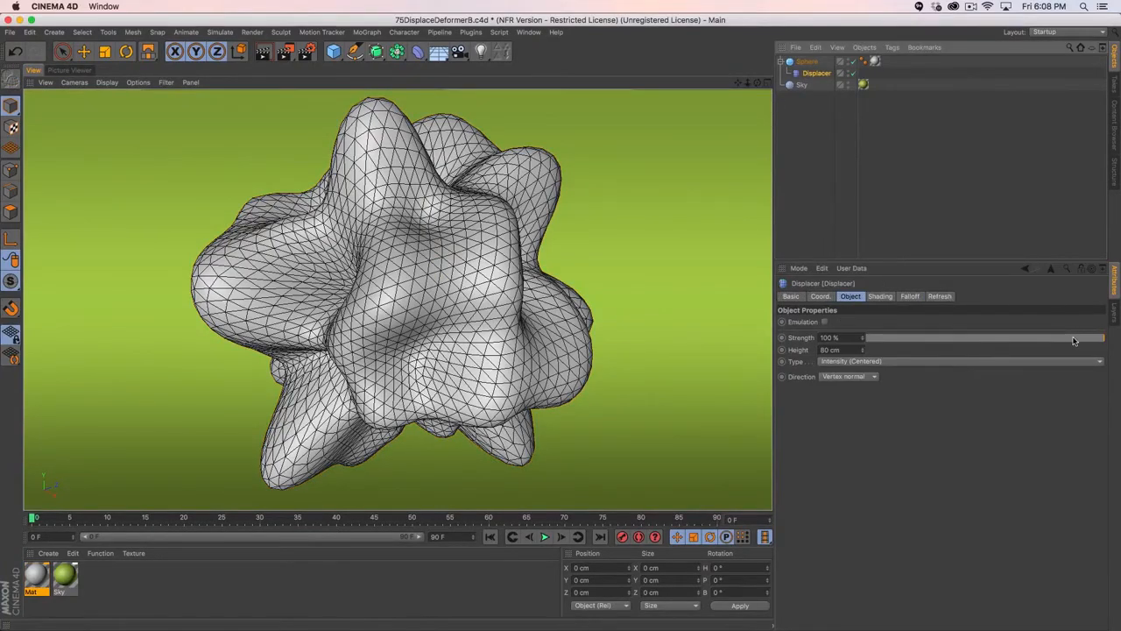
drag(1074, 339, 1117, 341)
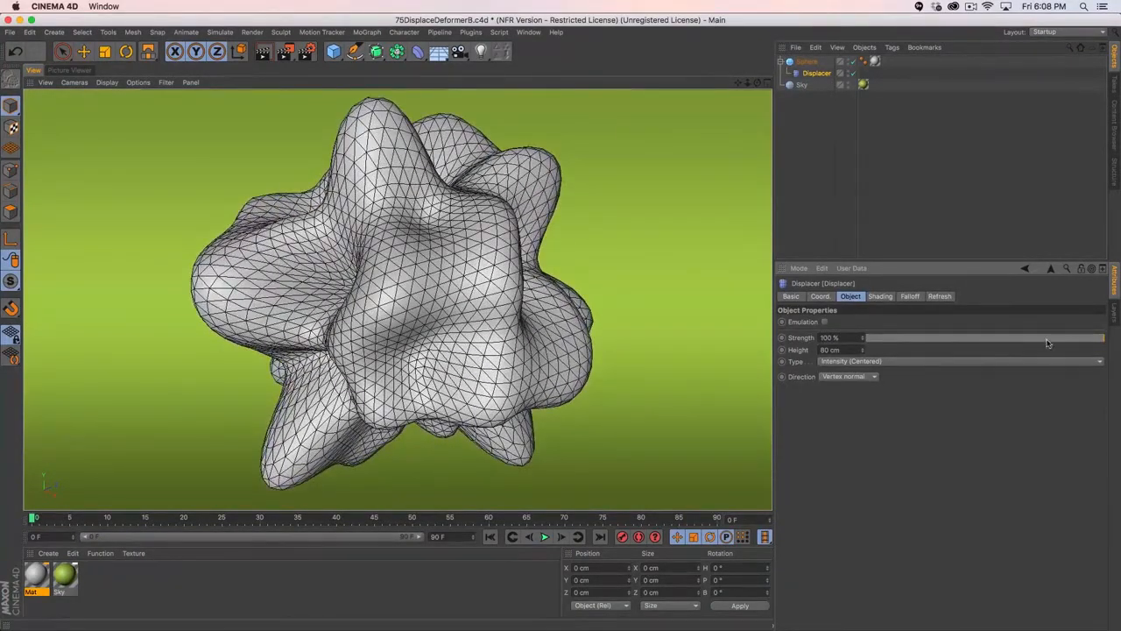
drag(1048, 344, 1119, 359)
- Duplicate the Displacer under the Sphere and inspect the doubly displaced shape from several angles
drag(809, 75, 812, 79)
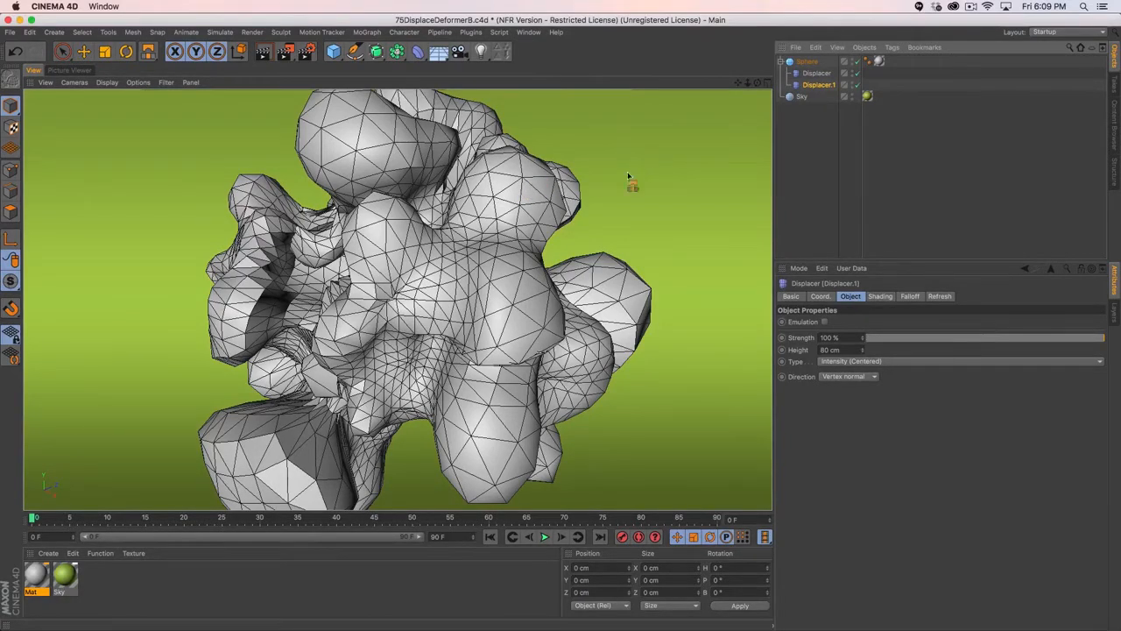
alt+drag(408, 182, 379, 172)
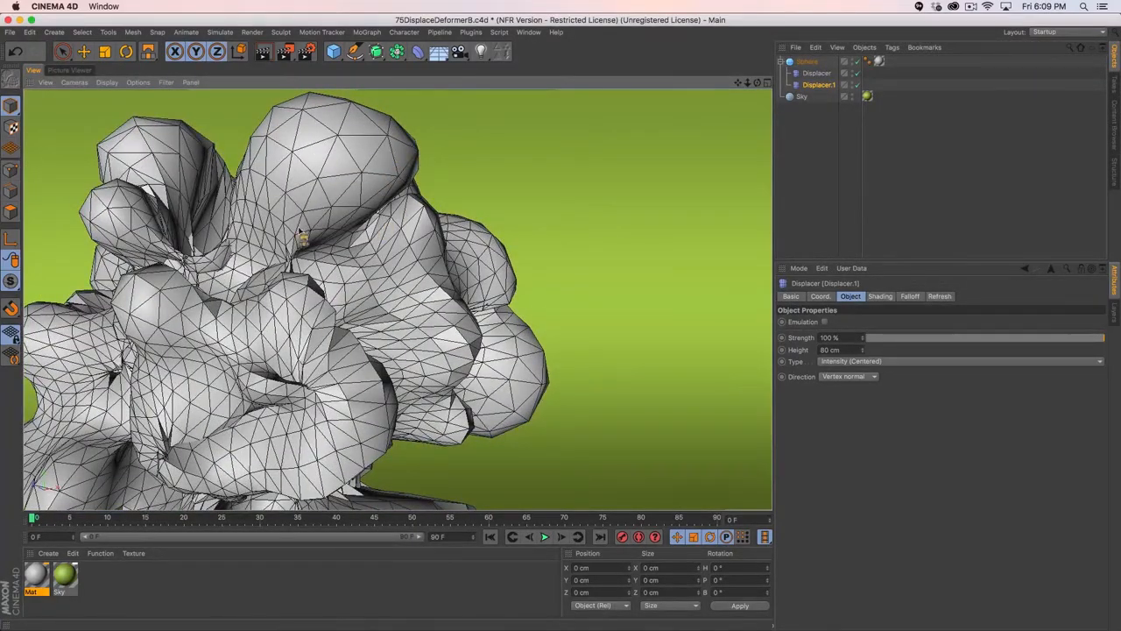
alt+drag(378, 212, 366, 273)
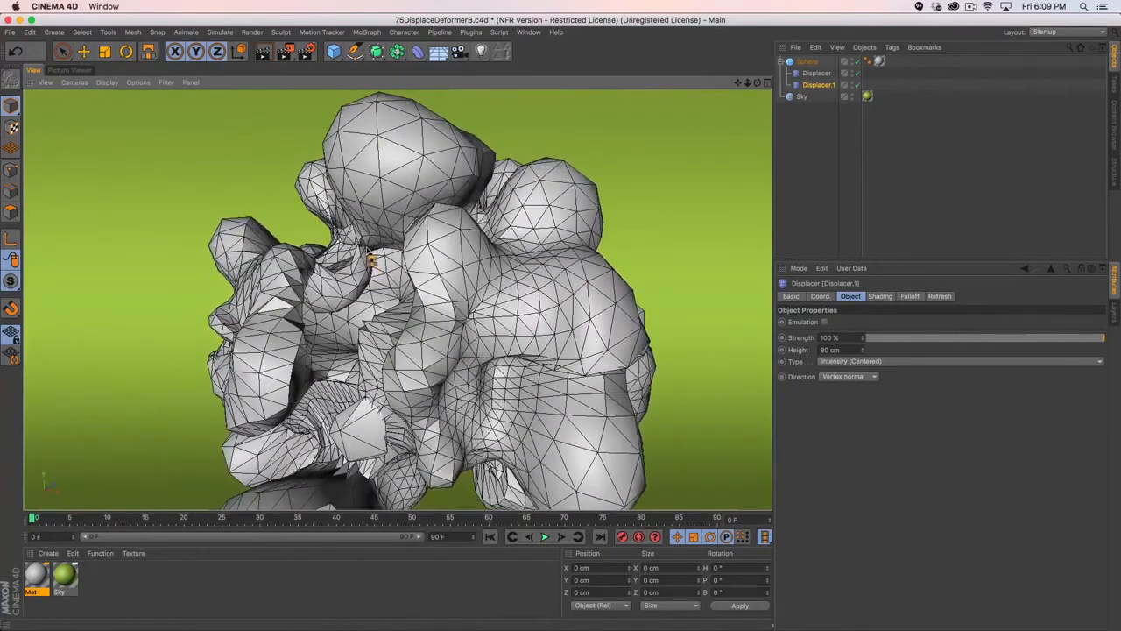
- Select both Displacers under the Sphere and lower their shared Strength to 38%
alt+drag(459, 242, 478, 232)
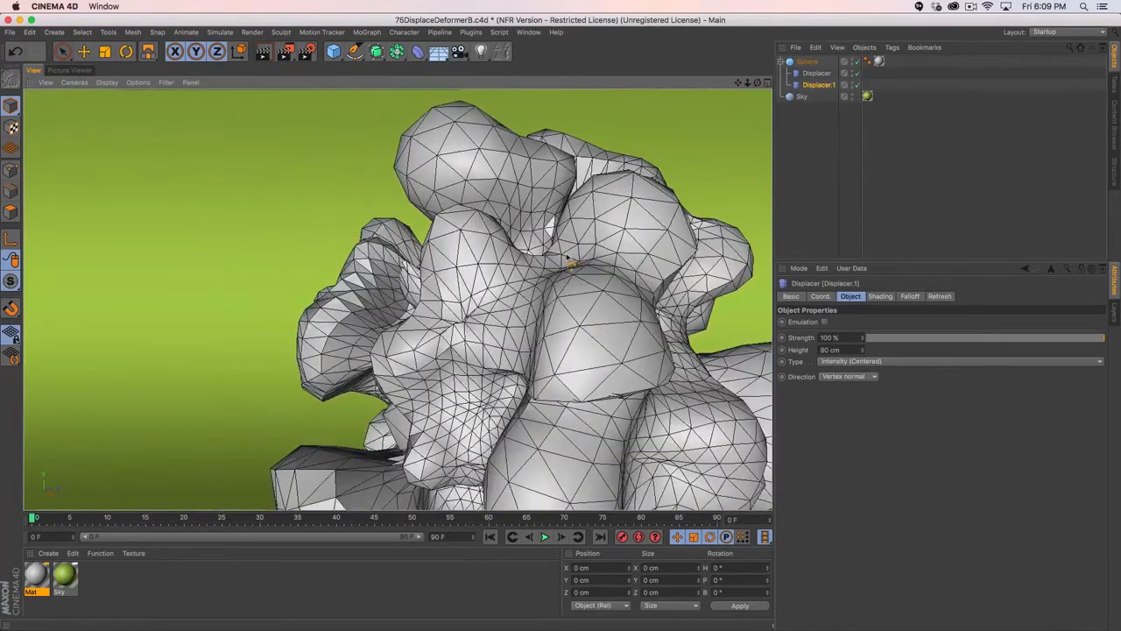
alt+drag(568, 263, 653, 269)
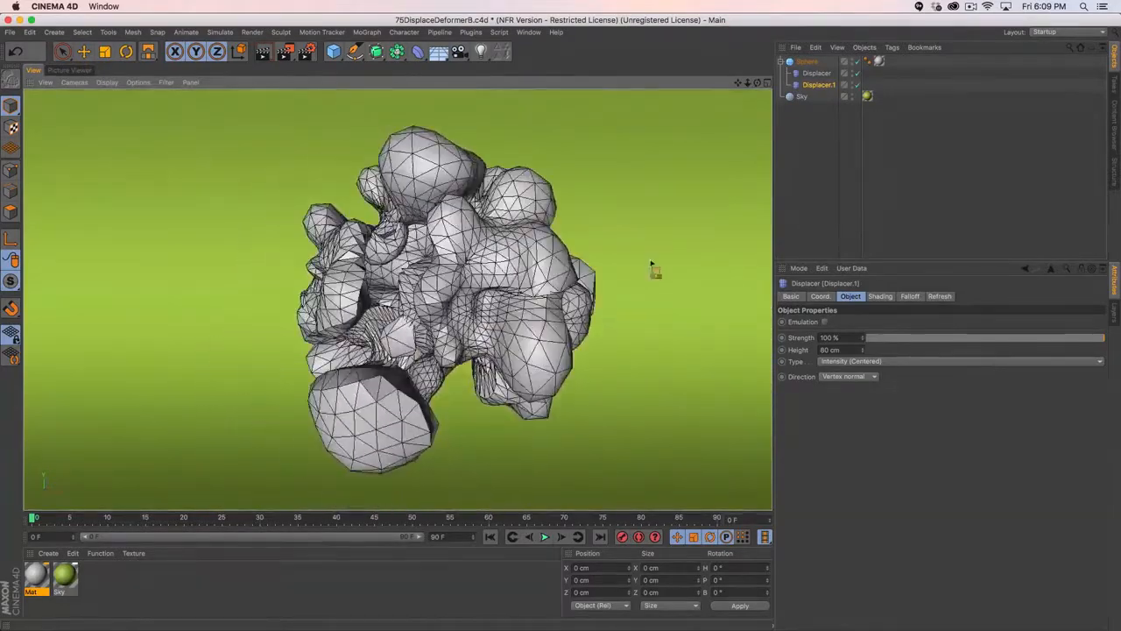
shift+click(817, 73)
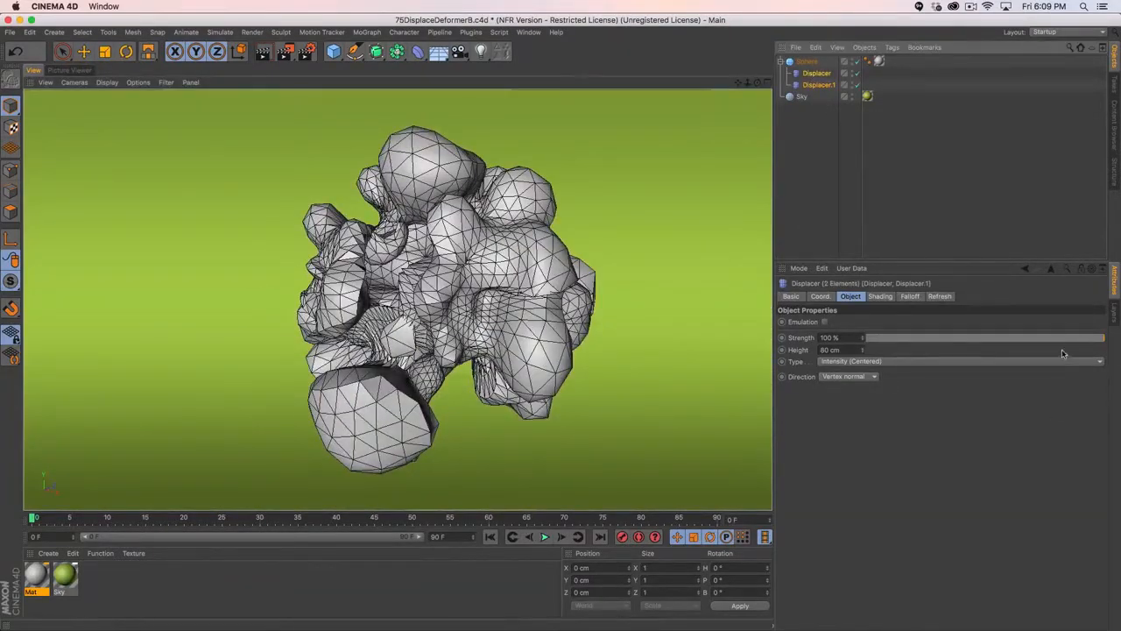
drag(1060, 338, 1032, 341)
alt+drag(476, 308, 424, 368)
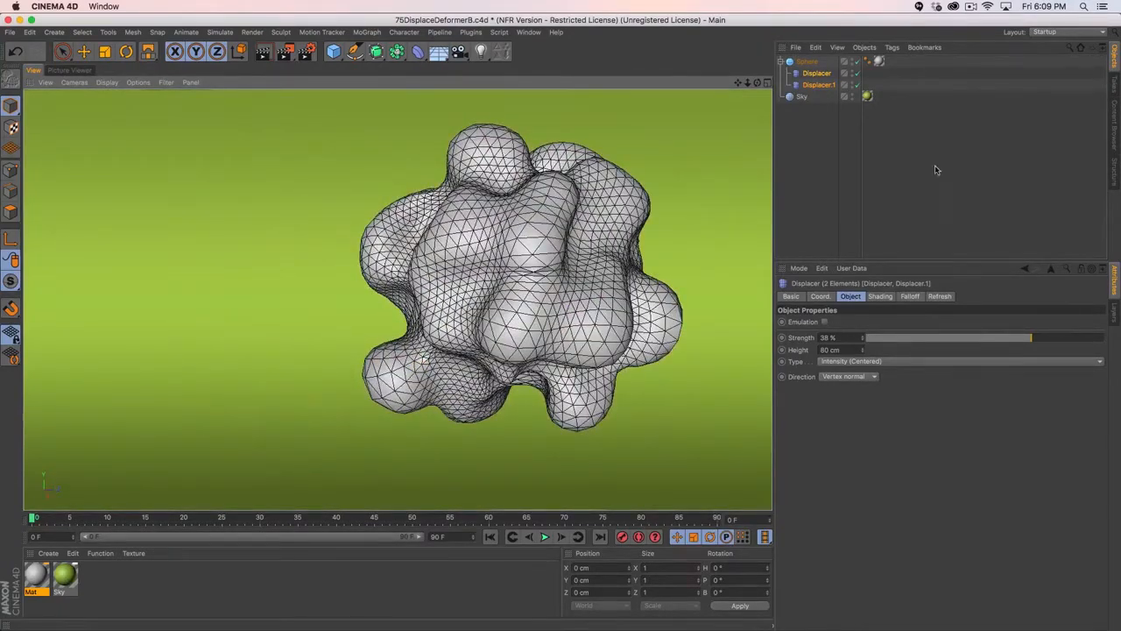
- Disable and re-enable the second Displacer to compare the single and double displacement on the Sphere
click(857, 85)
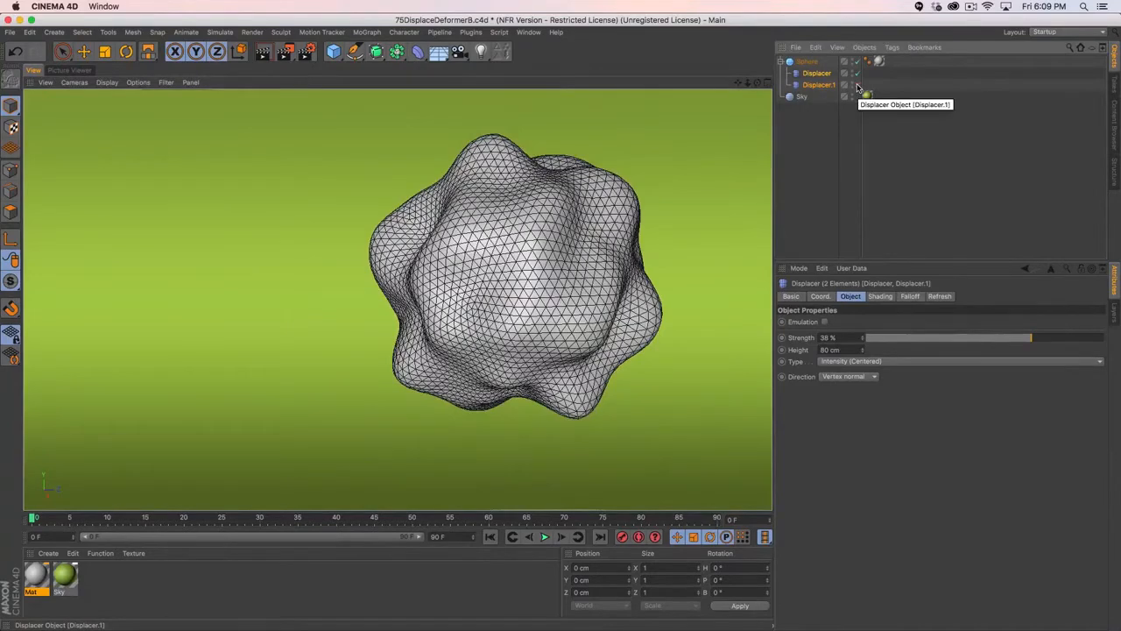
click(857, 85)
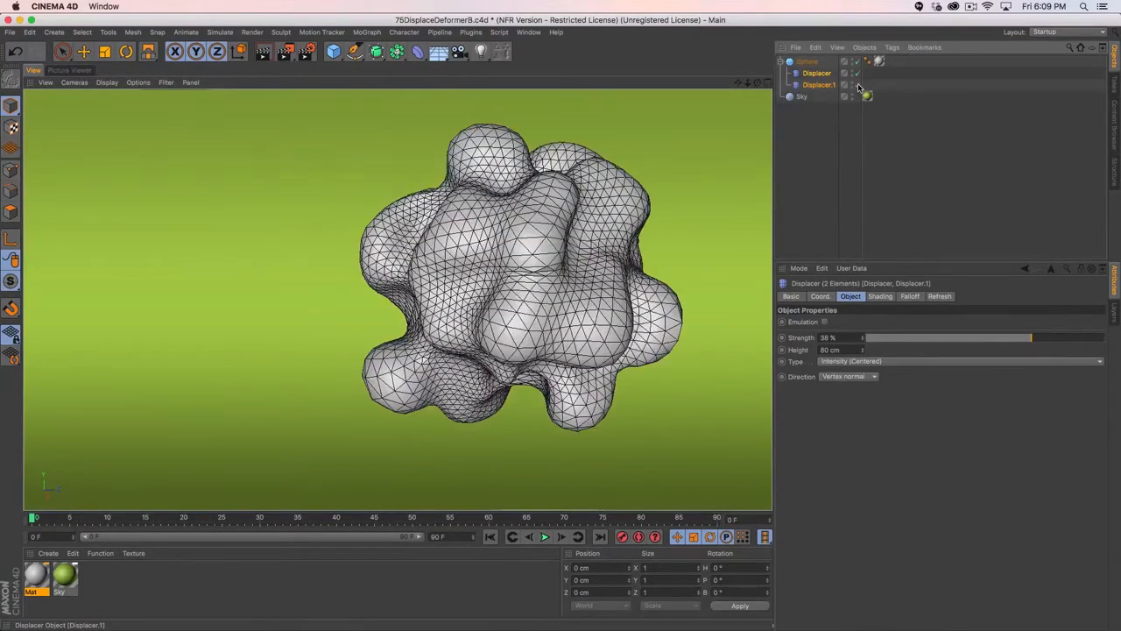
alt+drag(450, 297, 514, 295)
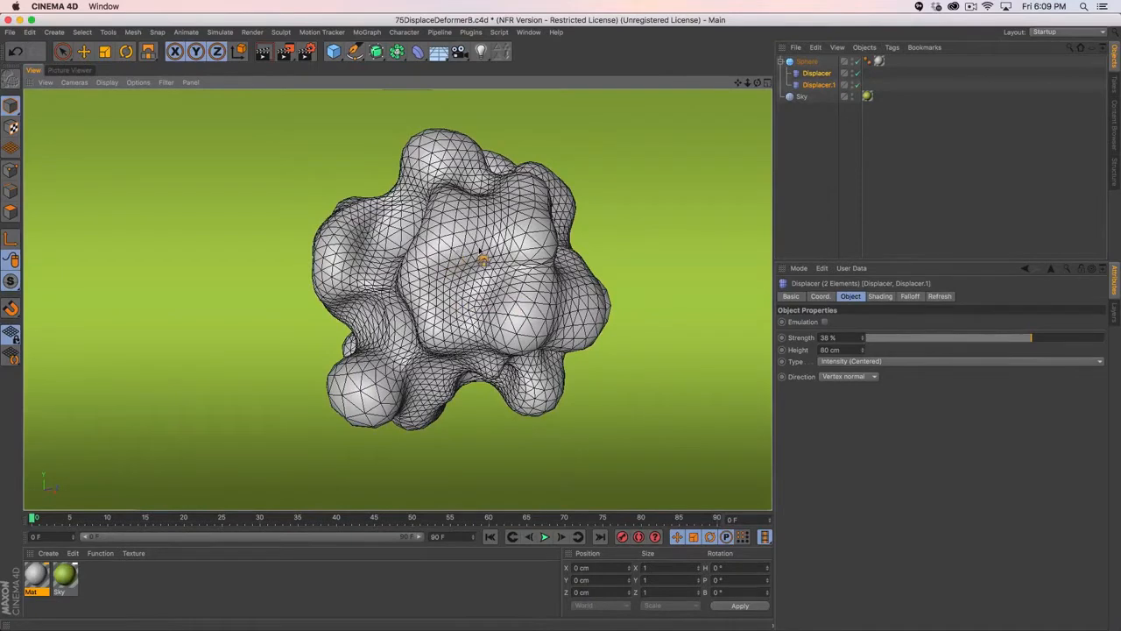
- Close 75DisplaceDeformerB.c4d and add a Smoothing deformer as the first child of the Metaball in 75DisplaceDeformerC.c4d
key(super+w)
click(518, 220)
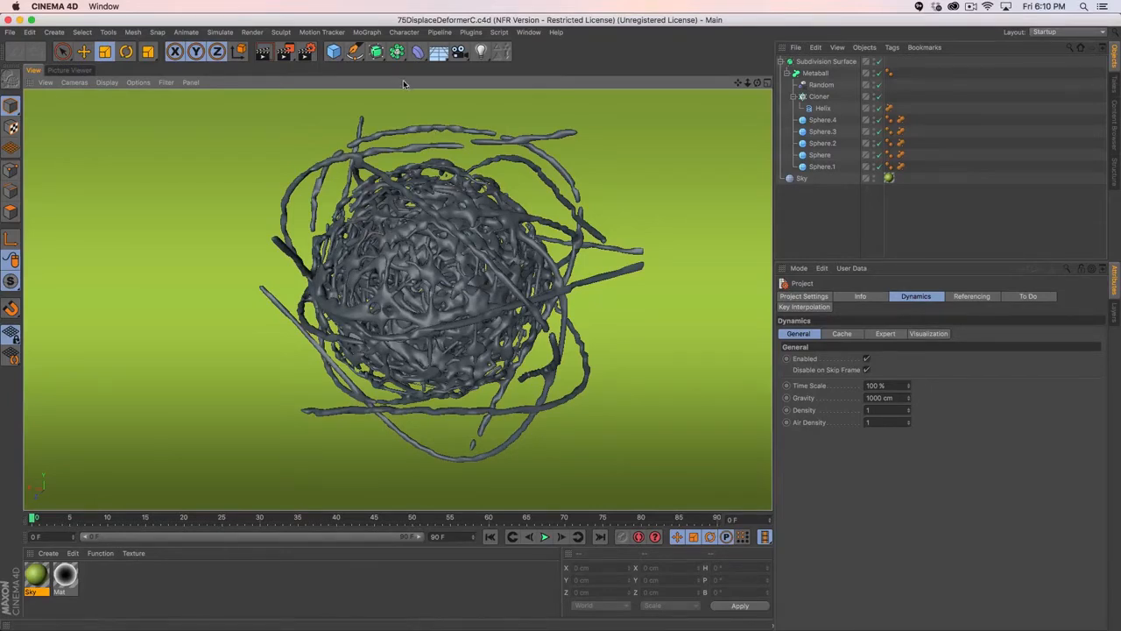
drag(418, 50, 480, 215)
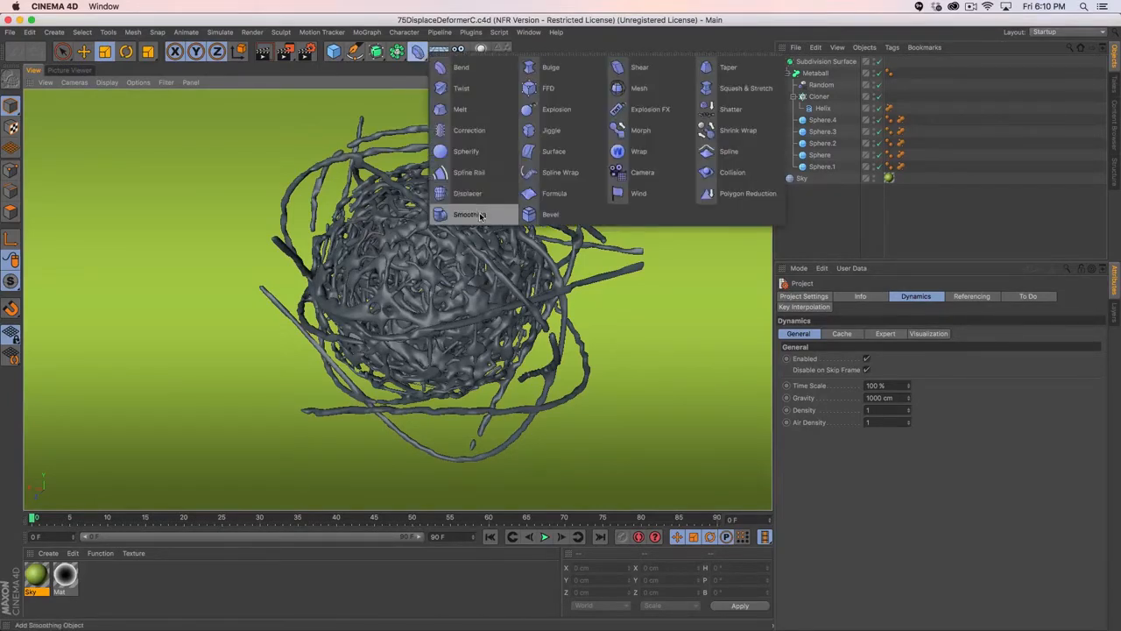
click(480, 218)
drag(811, 62, 821, 91)
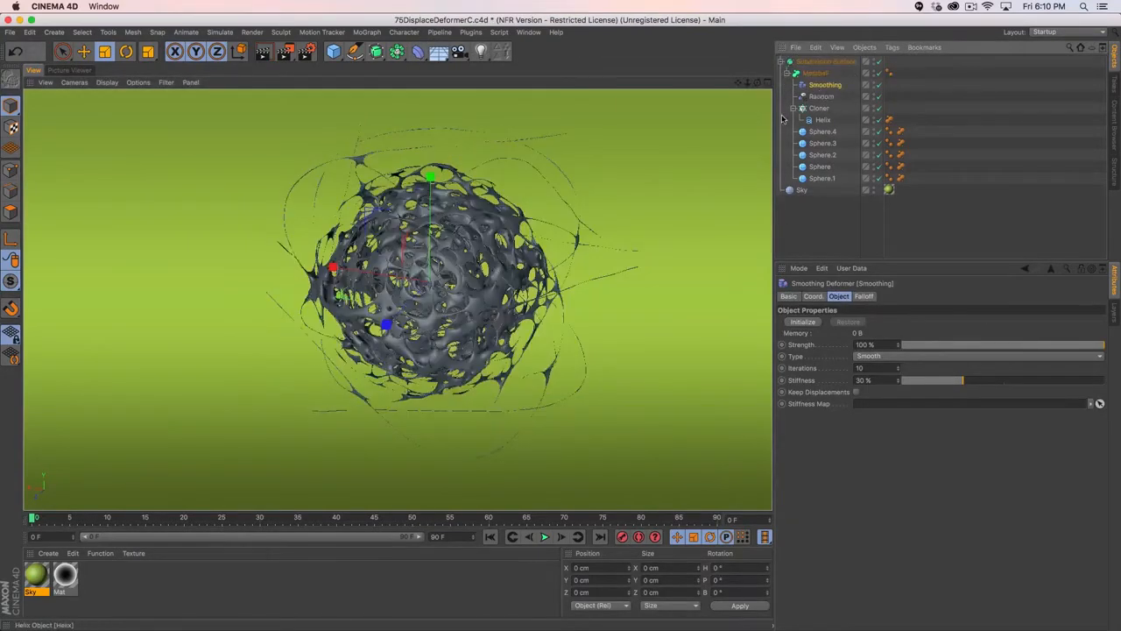
- Examine the smoothed Metaball mesh up close and from several angles, with and without wireframe lines
alt+right_drag(452, 312, 587, 256)
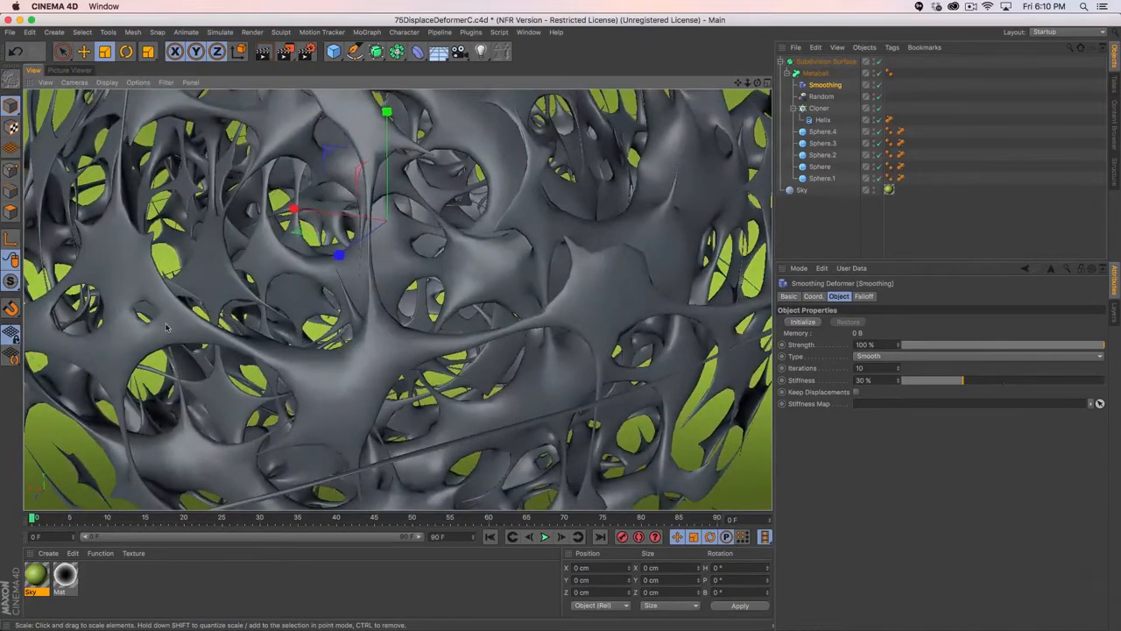
key(n)
key(b)
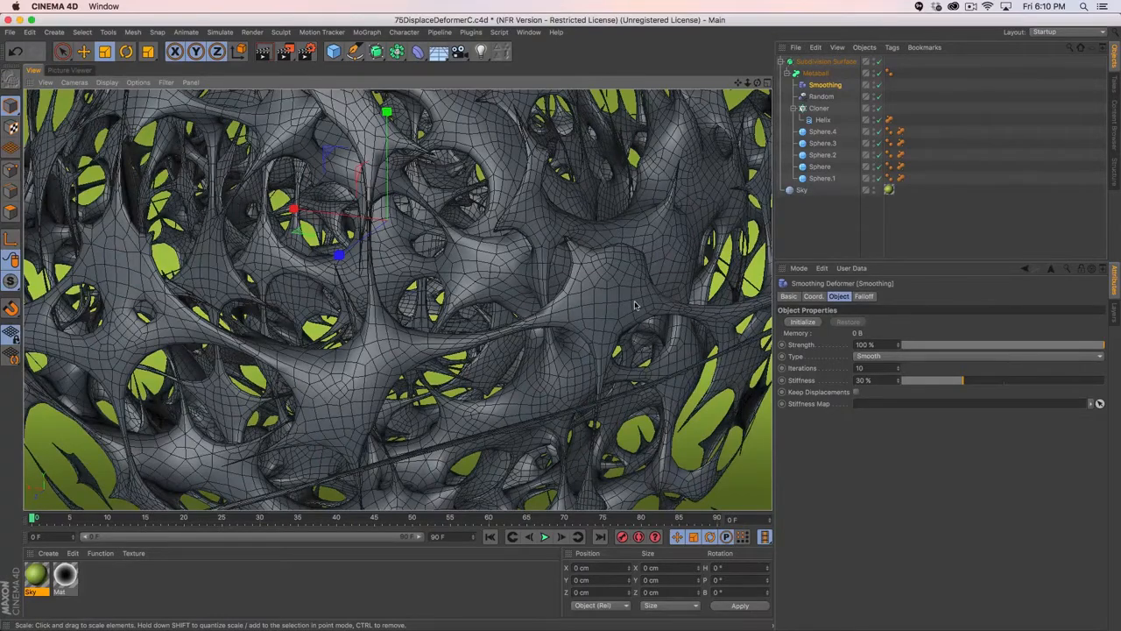
key(n)
key(n)
key(a)
scroll(464, 211, down, 8)
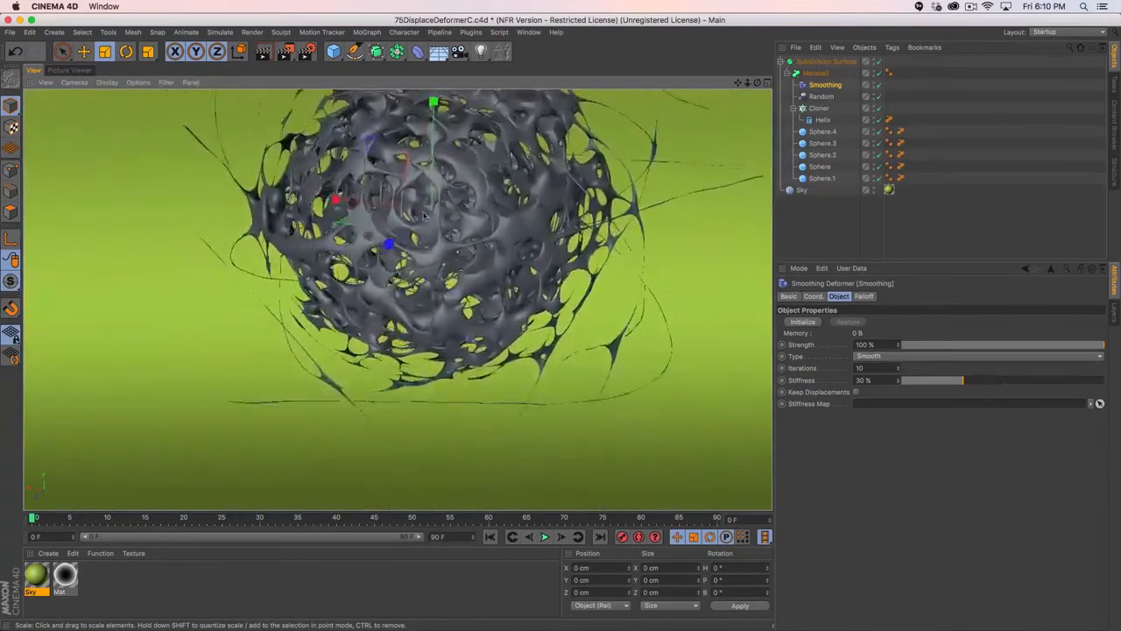
alt+middle_drag(465, 211, 428, 263)
alt+drag(428, 263, 327, 160)
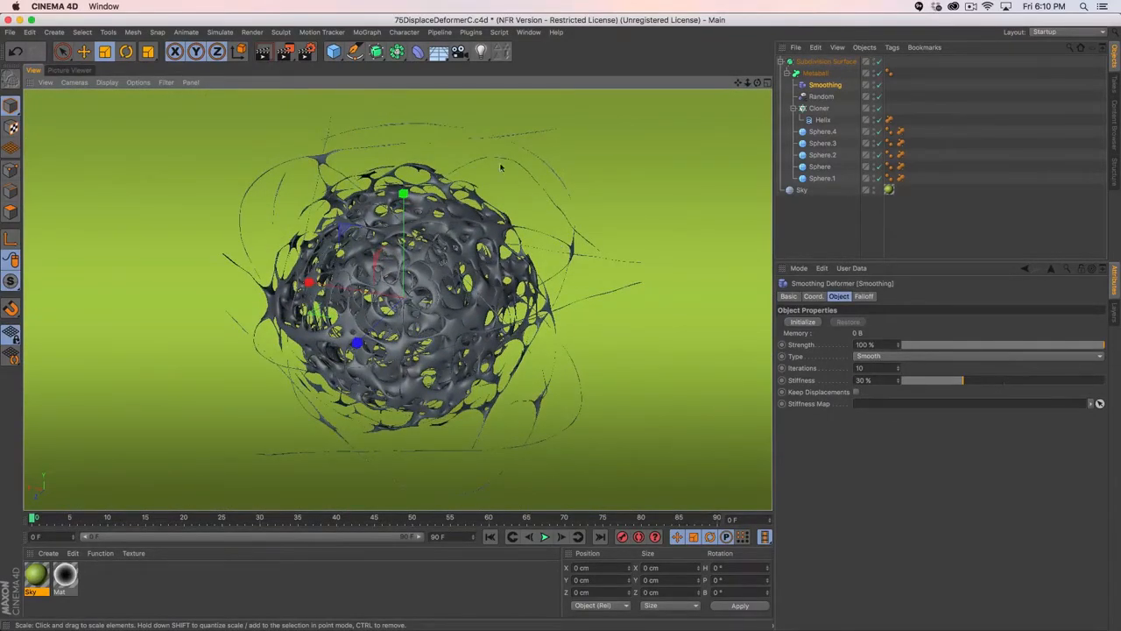
scroll(404, 176, up, 8)
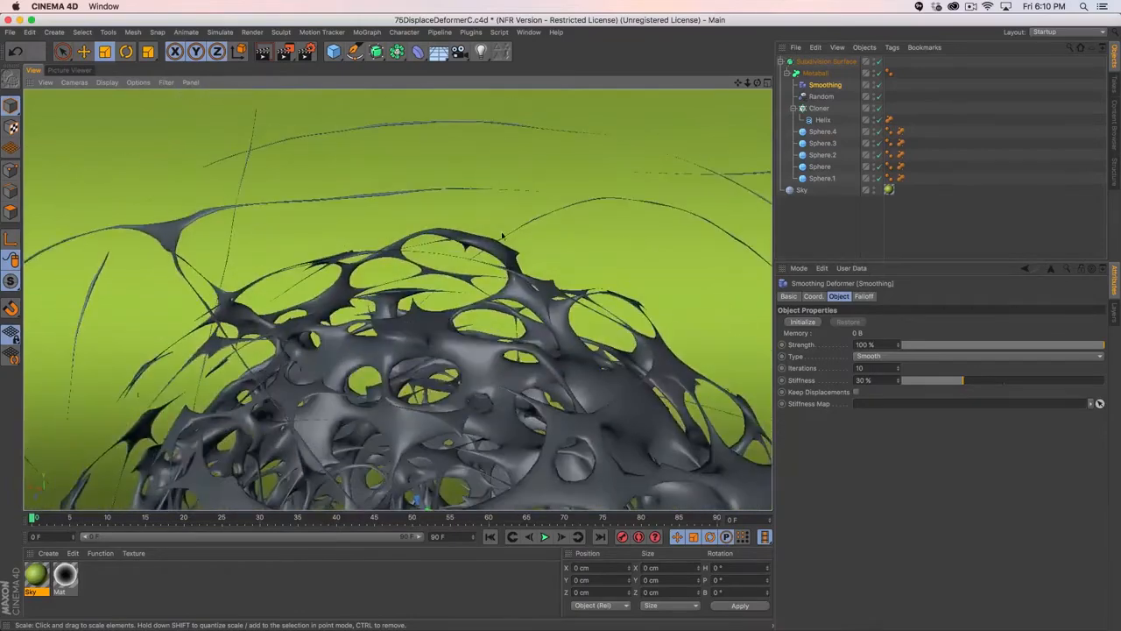
scroll(580, 318, down, 6)
alt+drag(580, 318, 469, 281)
scroll(476, 282, down, 2)
- Add a Displacer deformer under the Metaball, directly below Smoothing, and give it a Color shader
drag(417, 52, 473, 190)
drag(805, 64, 816, 102)
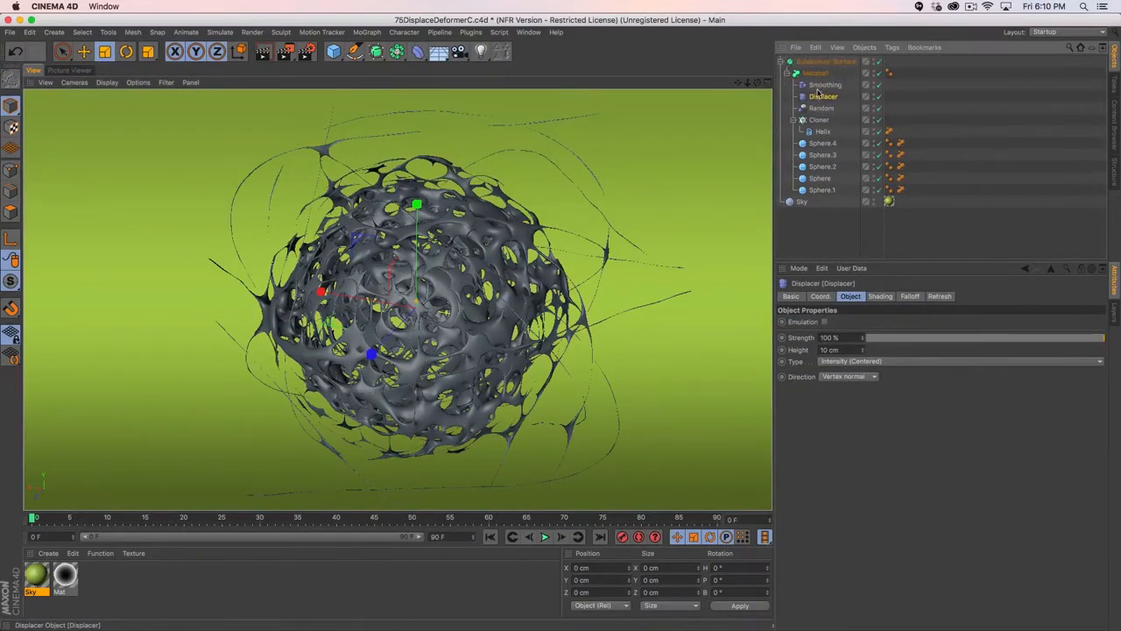
click(879, 297)
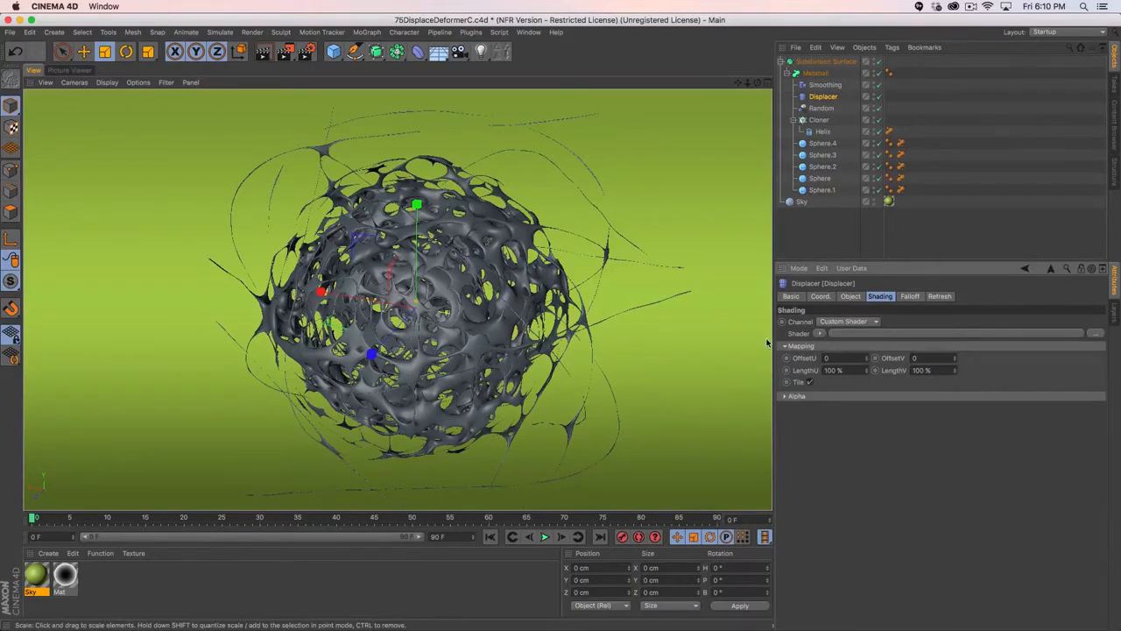
click(821, 335)
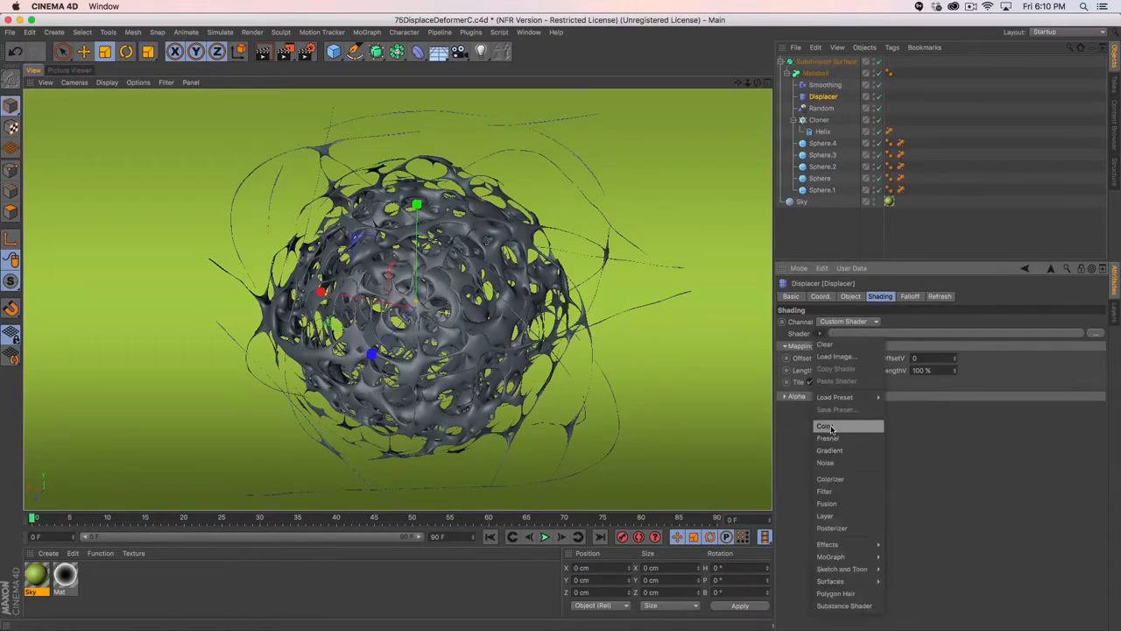
click(829, 427)
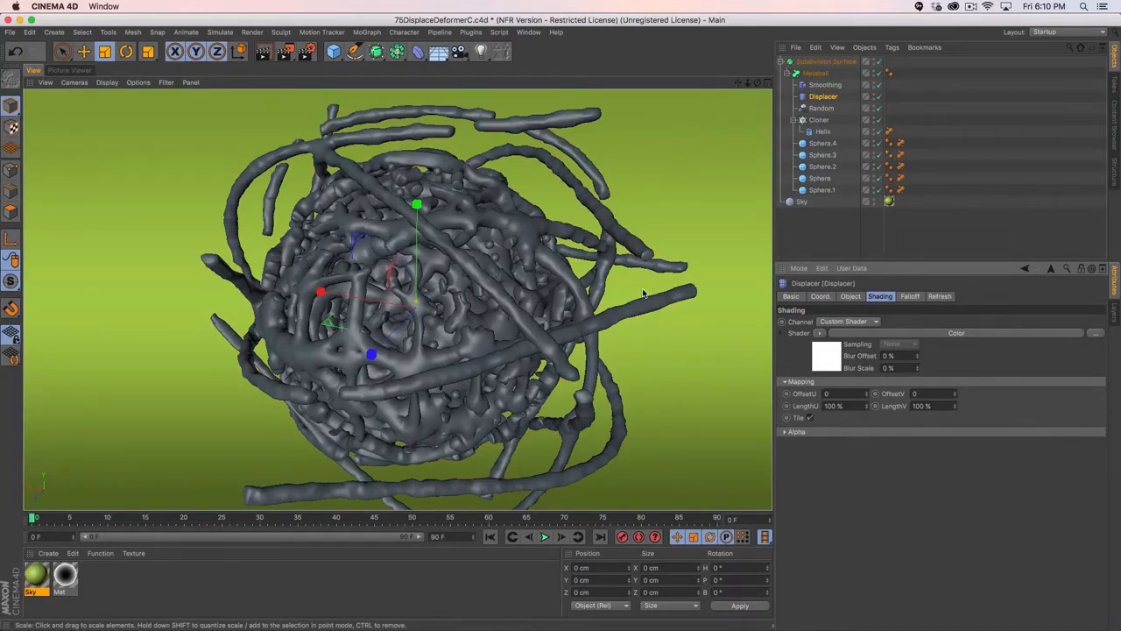
- Set the Metaball Displacer's Height to 4 cm and check the thickened strands
click(855, 298)
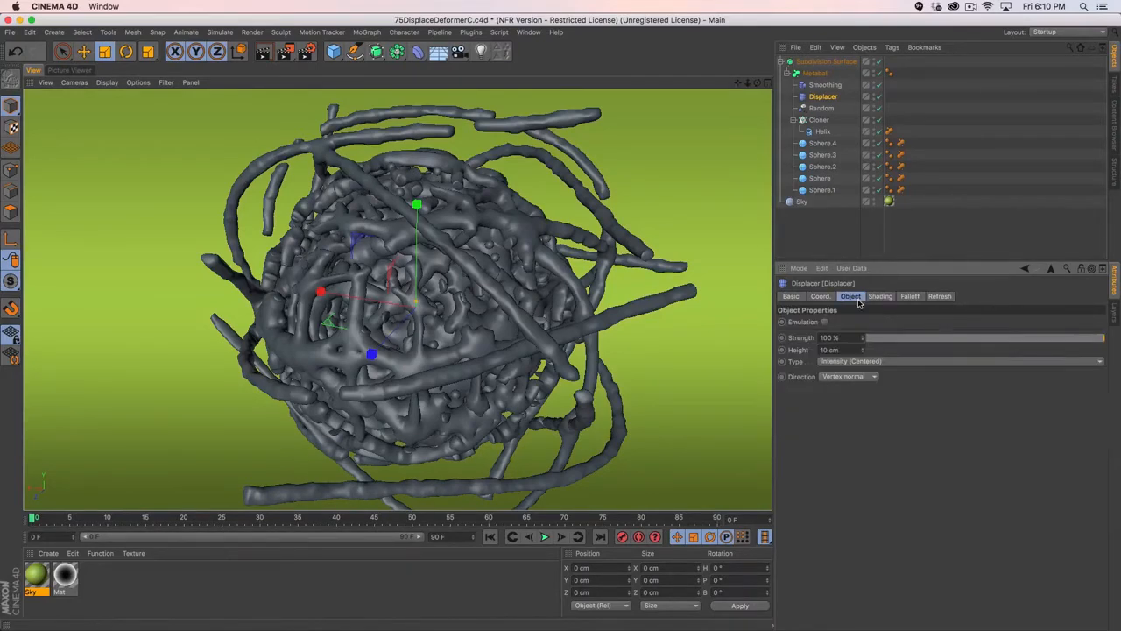
double_click(836, 349)
text(4)
key(Return)
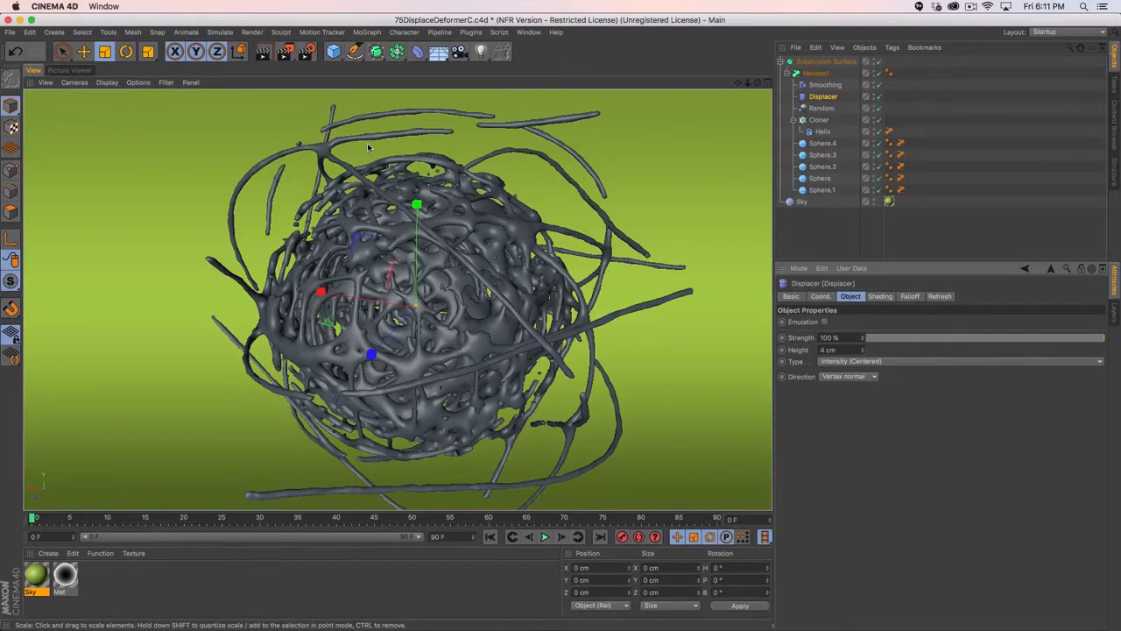
alt+drag(379, 256, 503, 277)
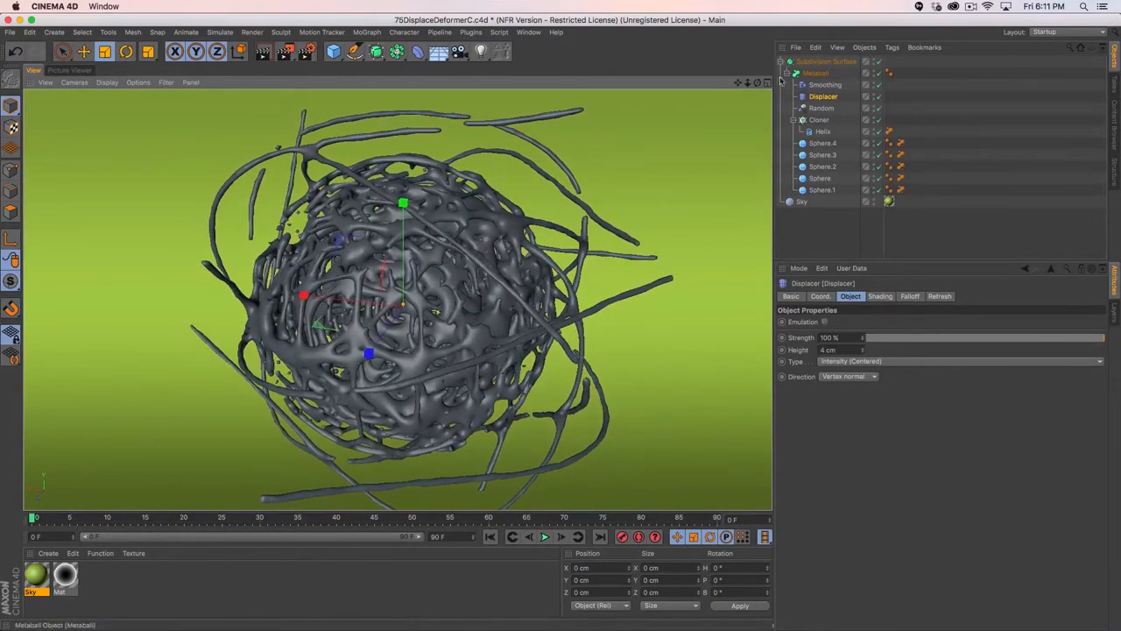
- Try raising the Metaball Displacer's Strength to 462% and undo the change
drag(1068, 336, 1115, 331)
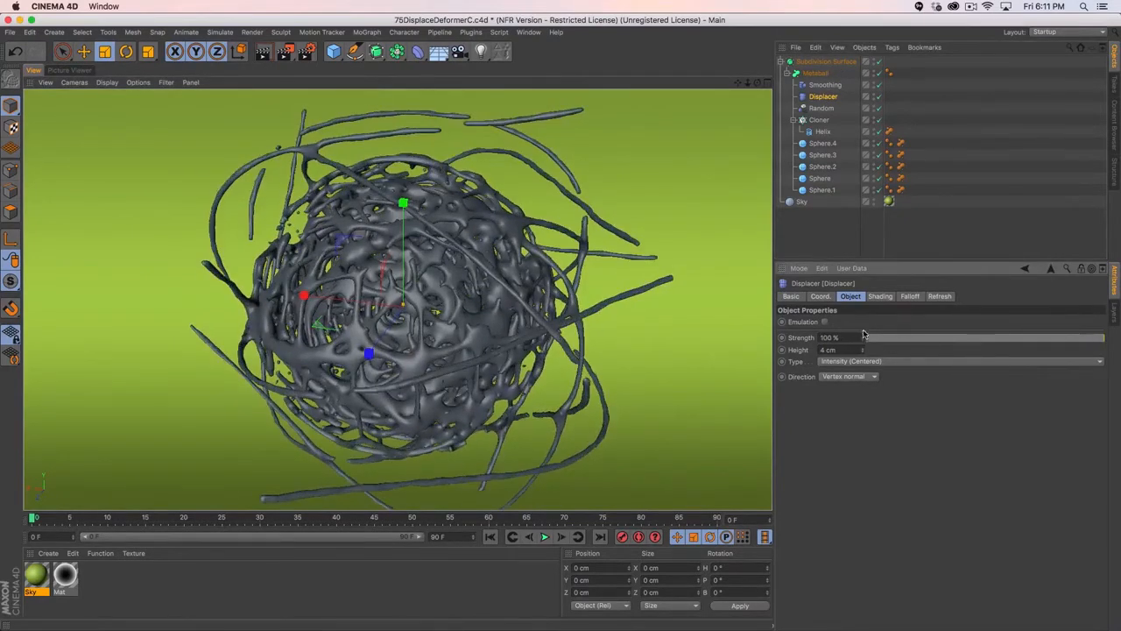
mouse_move(864, 337)
mouse_down()
mouse_move(894, 335)
mouse_move(867, 337)
mouse_move(880, 336)
mouse_up()
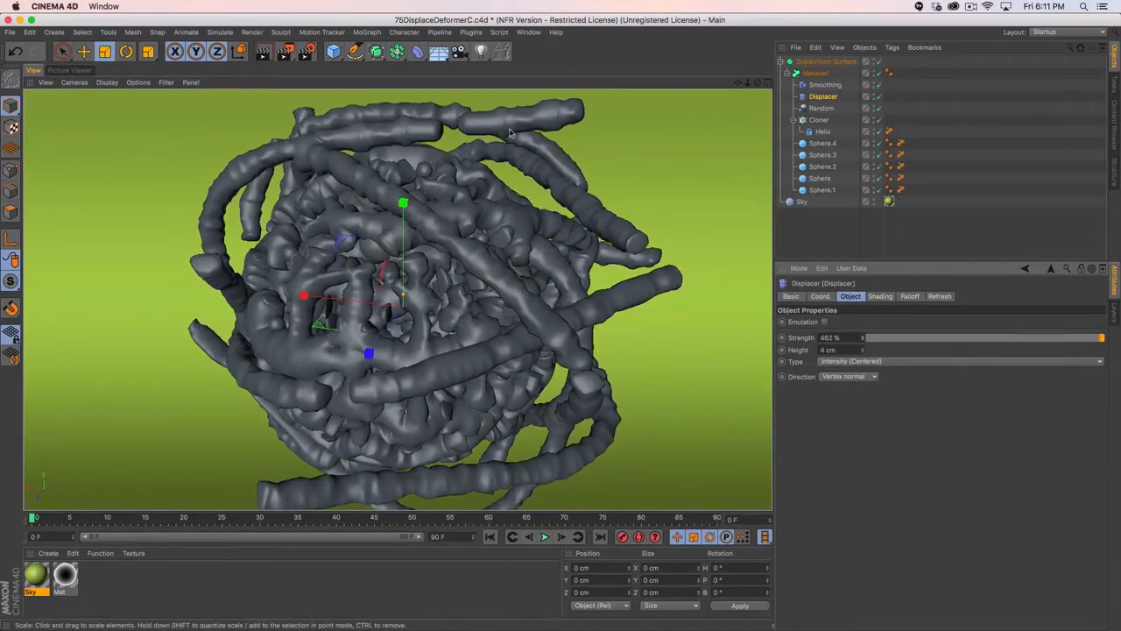
key(super+z)
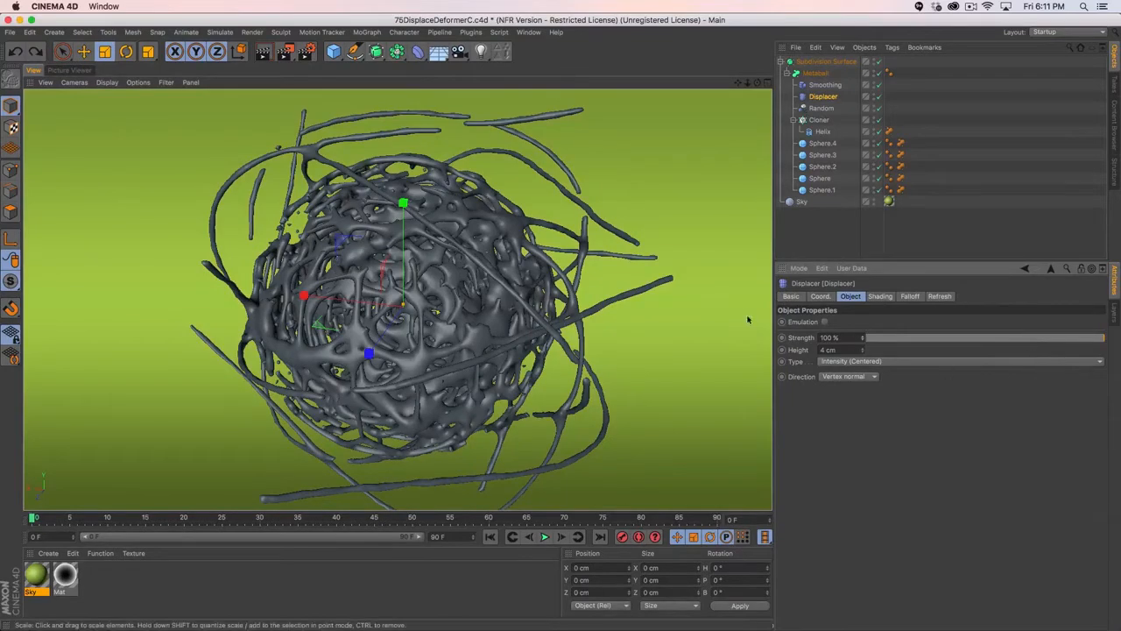
- Close 75DisplaceDeformerC.c4d and inspect the settings and child objects of Cloner Bricks in 77REEffectorB.c4d
key(super+w)
click(523, 220)
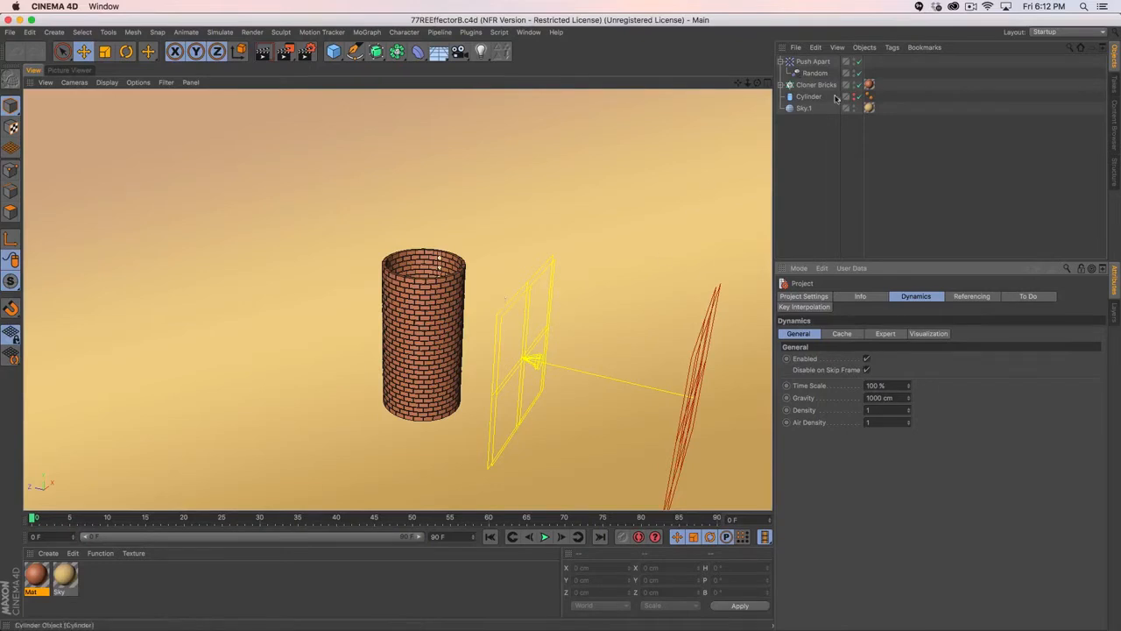
click(808, 85)
click(781, 85)
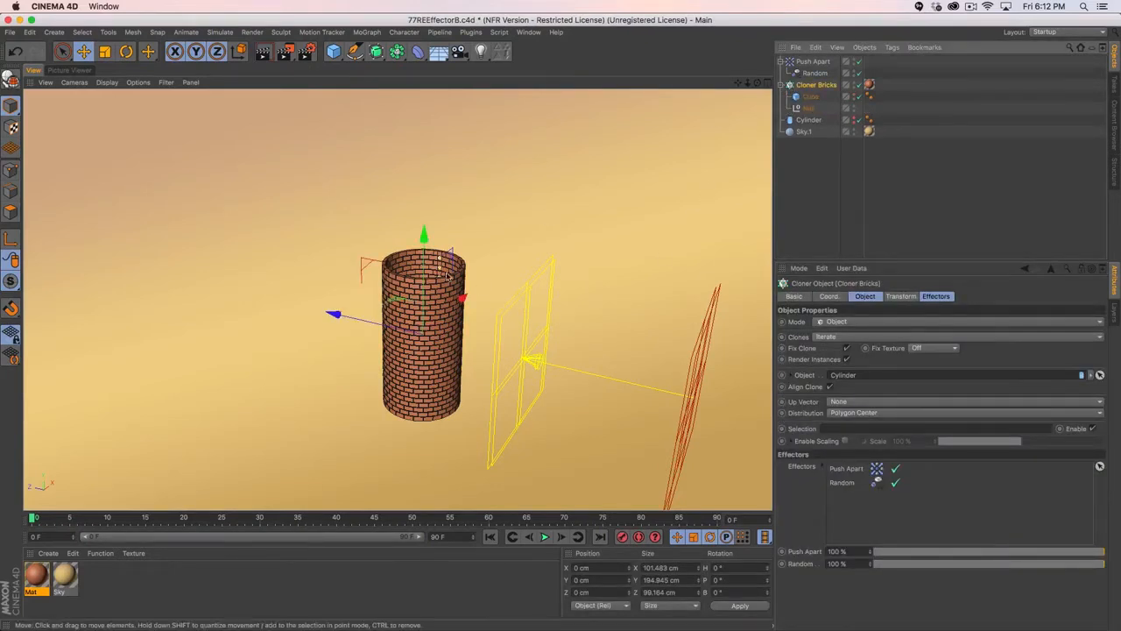
click(781, 85)
- Move the Push Apart effector, with its child Random effector, through the brick cylinder along Z to about 306 cm
click(801, 64)
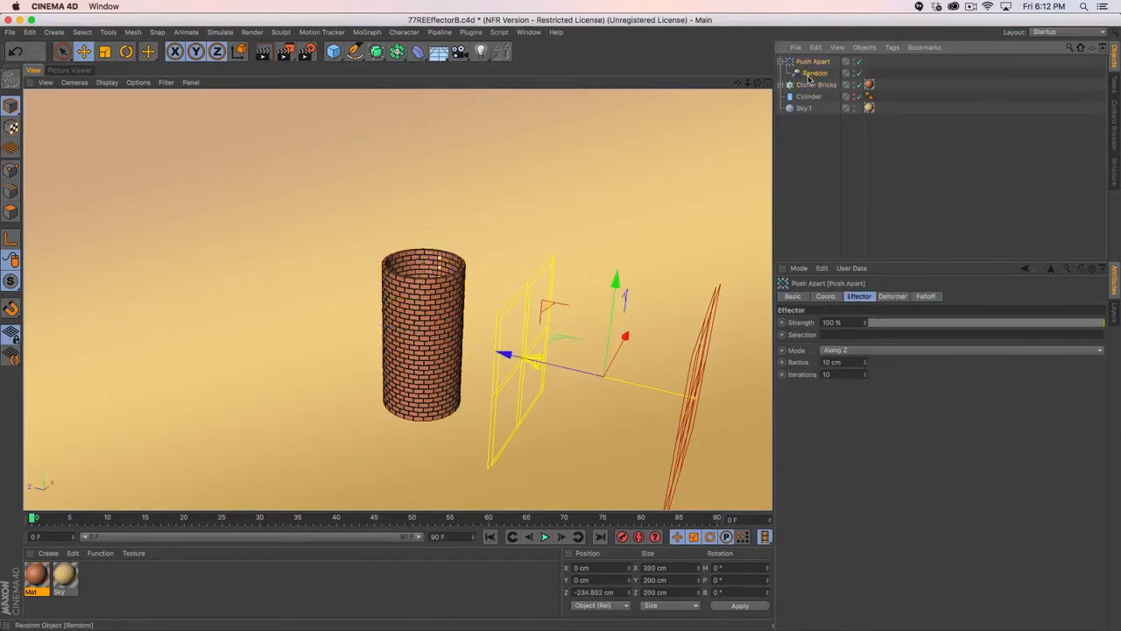
click(812, 72)
click(810, 65)
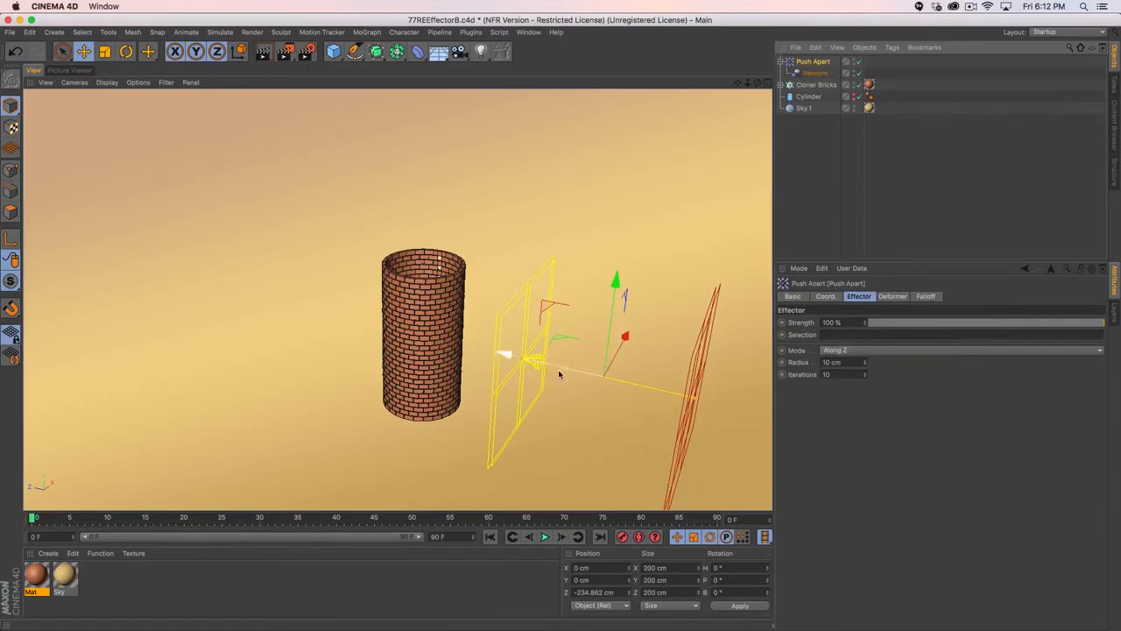
drag(585, 375, 206, 329)
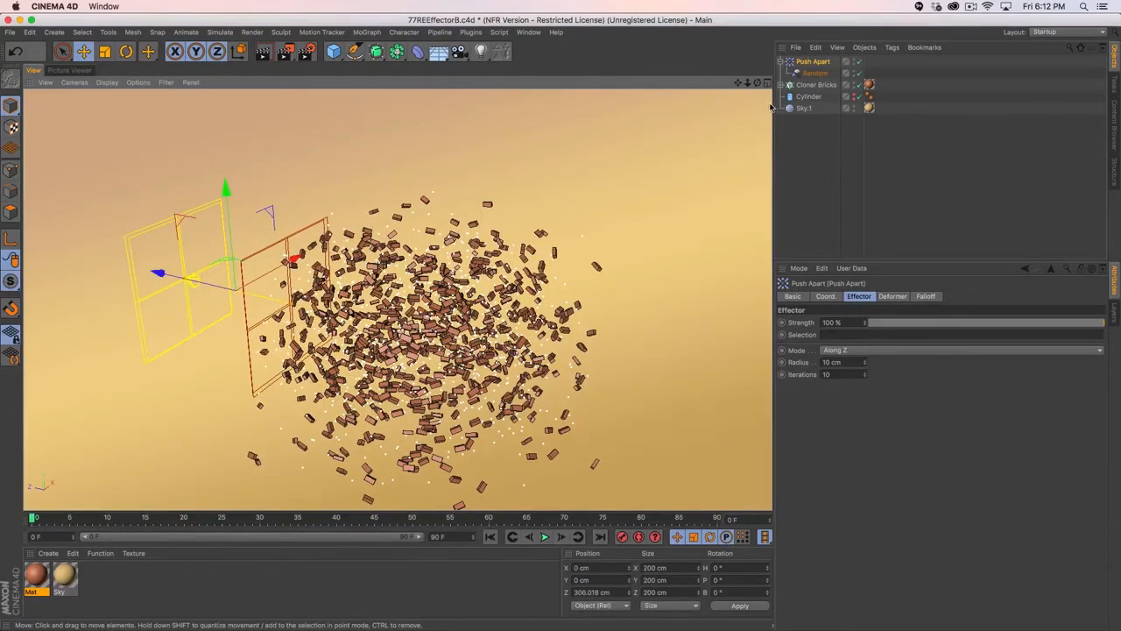
- Add a ReEffector to Cloner Bricks
click(815, 84)
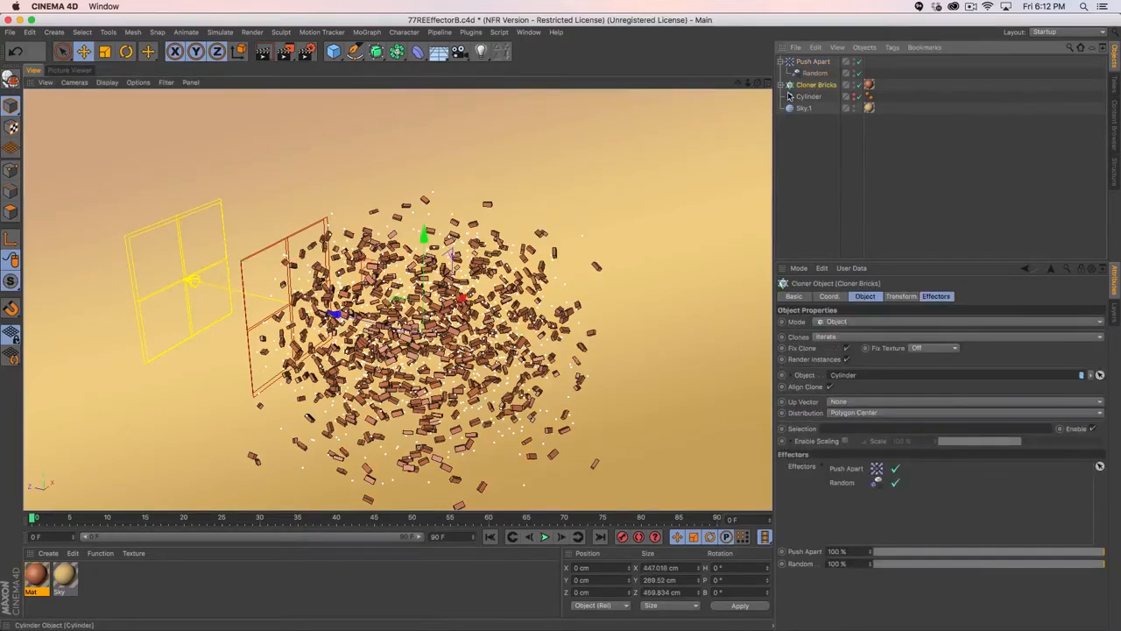
click(376, 33)
mouse_move(376, 50)
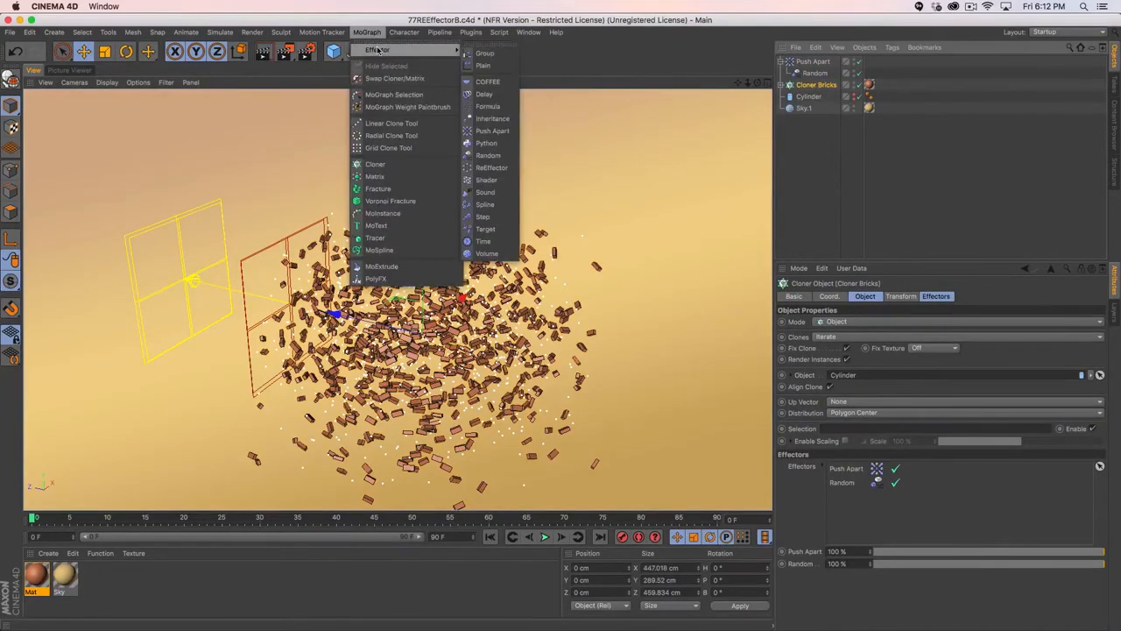
click(492, 168)
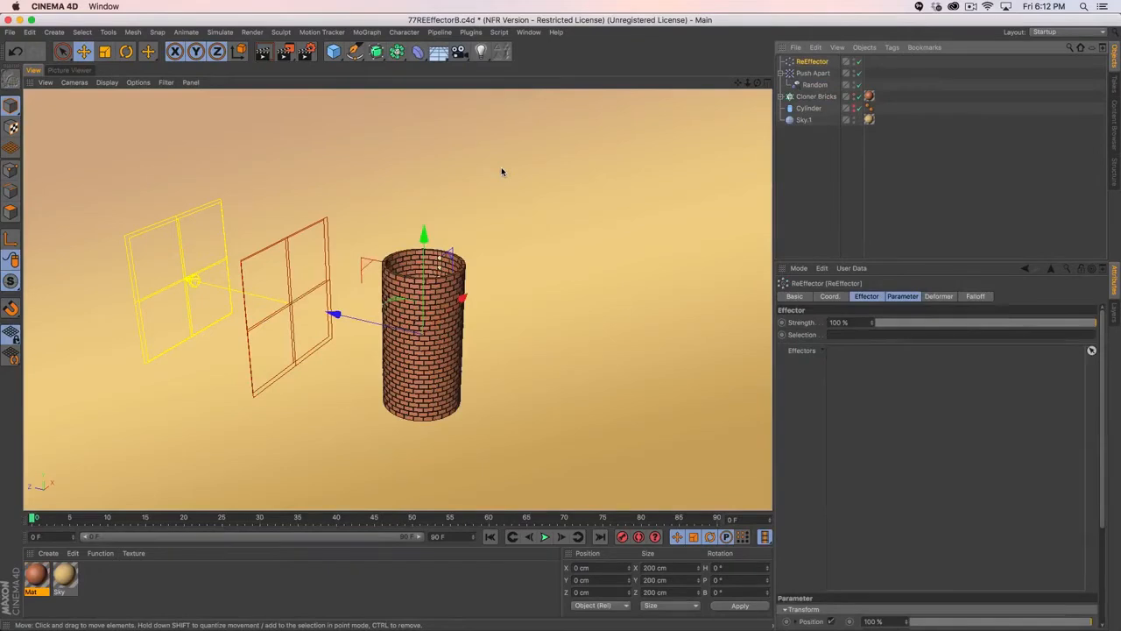
- Move the Push Apart effector further along Z to about 368 cm, and select the ReEffector to show its settings
click(812, 72)
drag(210, 289, 175, 285)
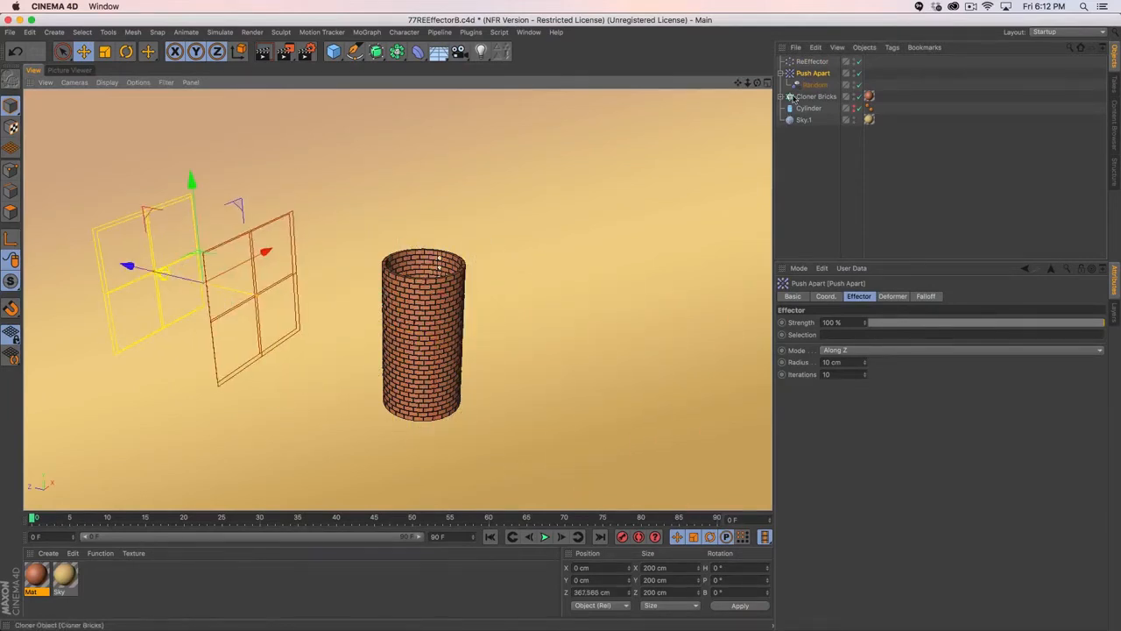
click(811, 61)
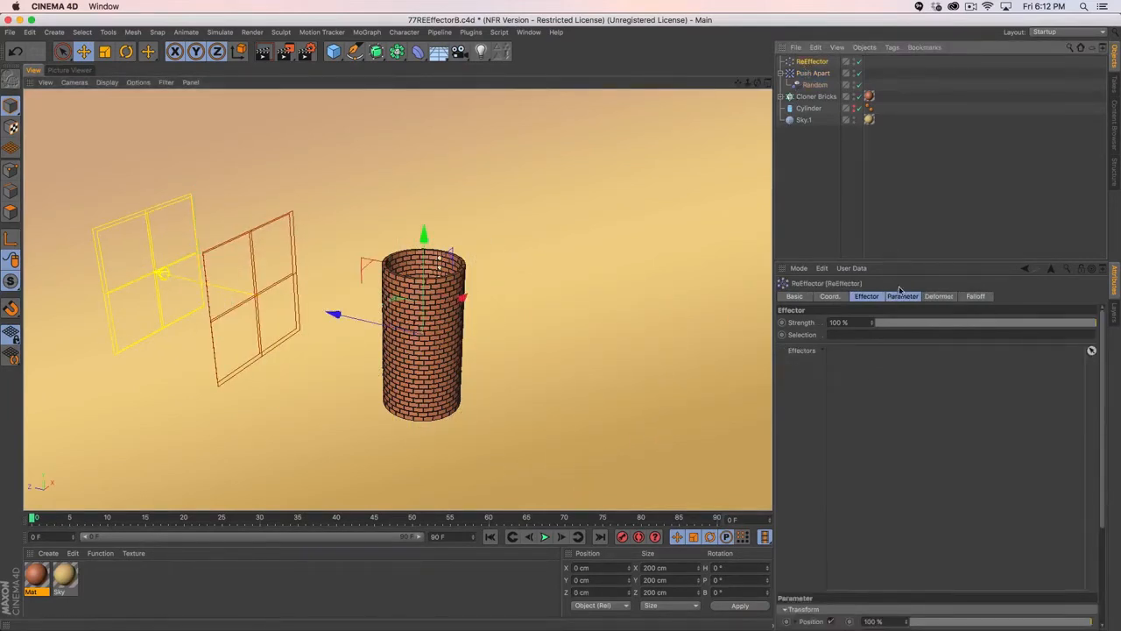
- Give the ReEffector a Linear falloff oriented along -Y, with Falloff set to 100%
click(871, 297)
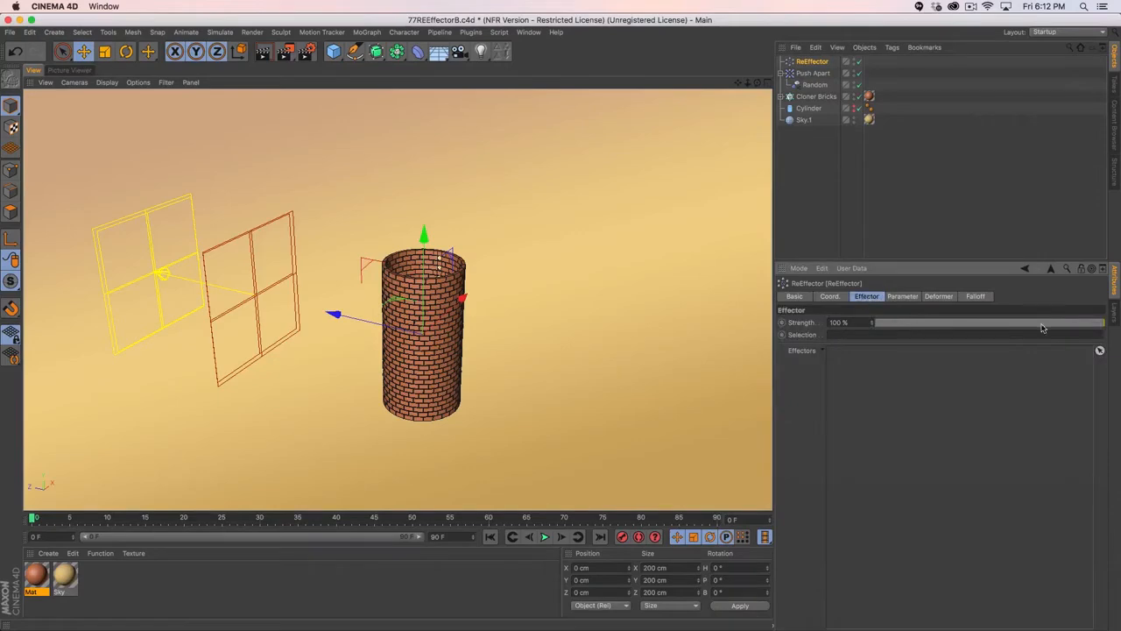
mouse_move(1101, 324)
mouse_down()
mouse_move(890, 326)
mouse_move(1105, 326)
mouse_up()
click(977, 297)
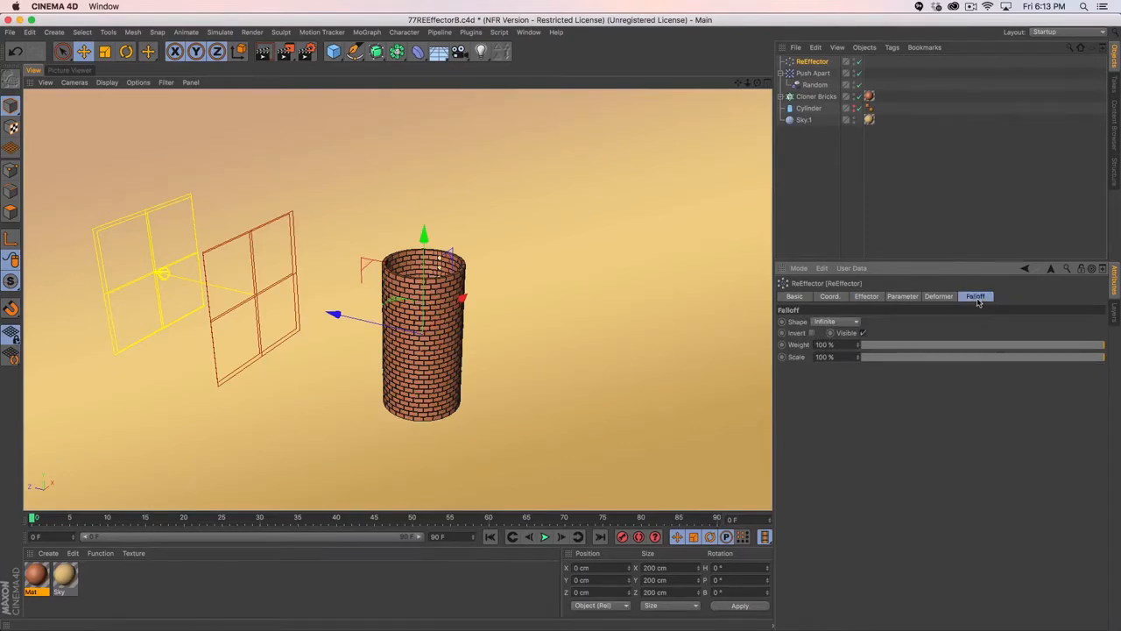
click(827, 321)
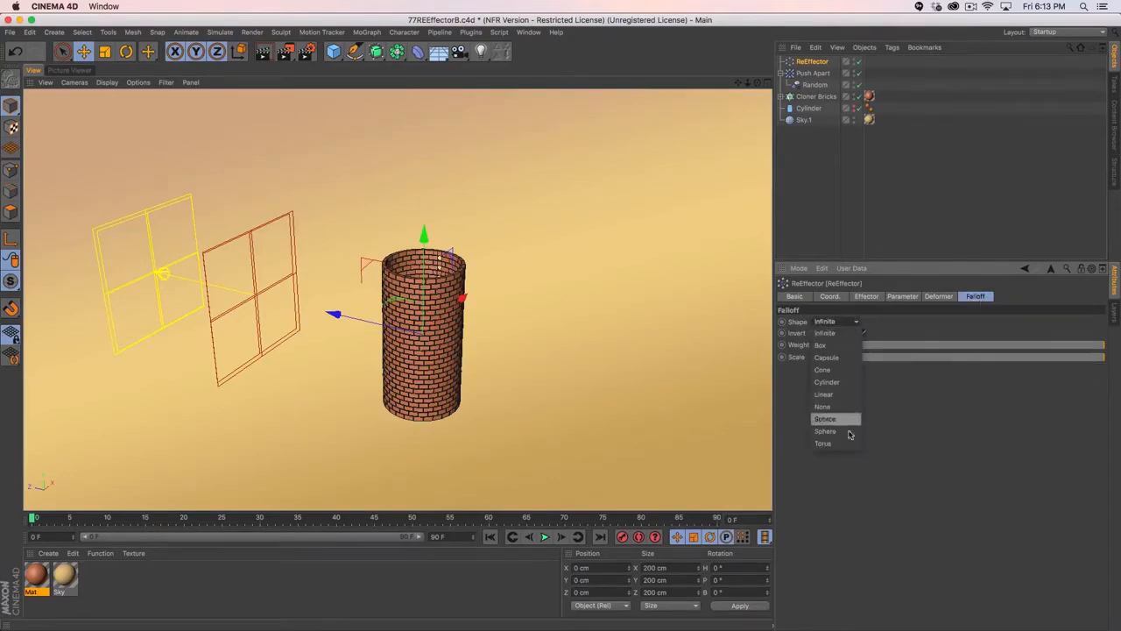
click(845, 394)
click(848, 394)
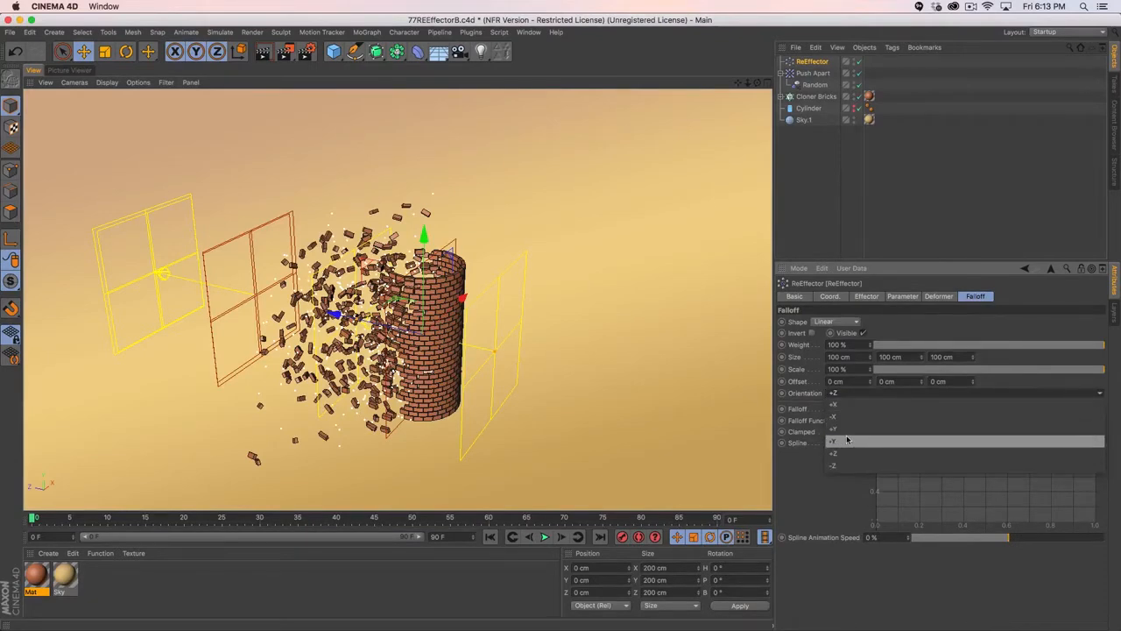
click(846, 441)
drag(995, 410, 1105, 409)
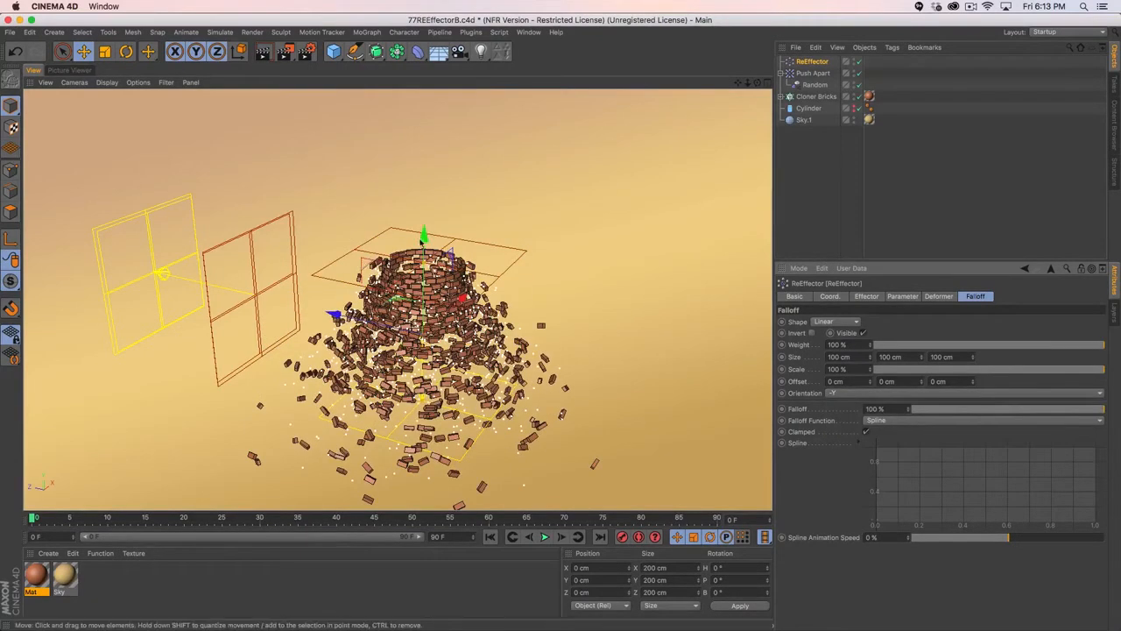
- Move the ReEffector up and down through the brick cylinder along Y, ending at about -49 cm
drag(419, 236, 412, 47)
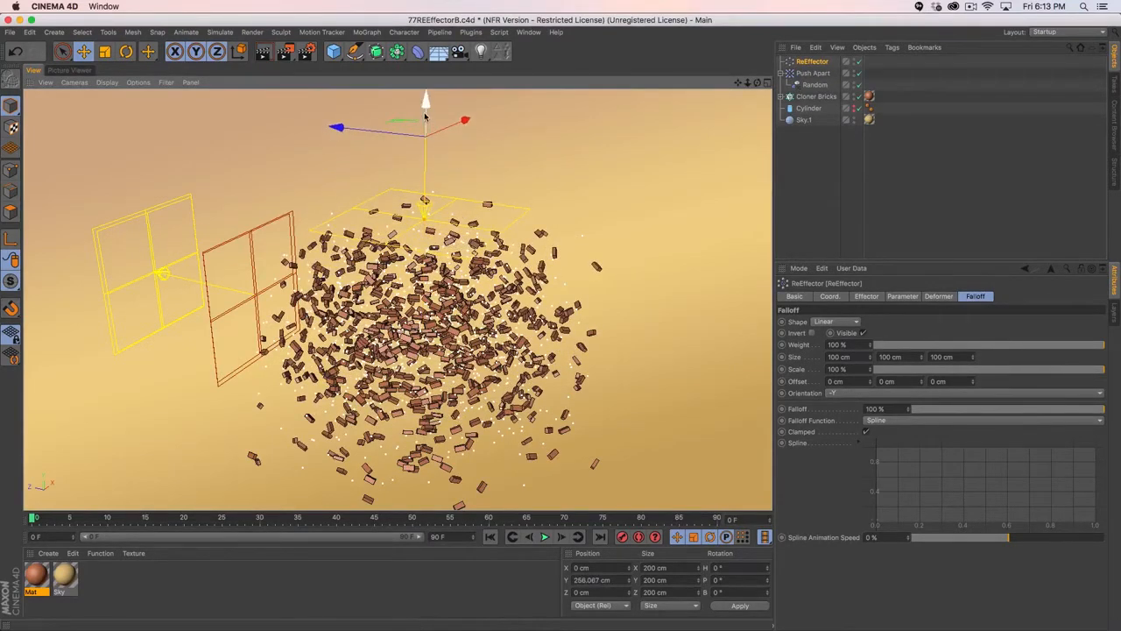
drag(427, 105, 442, 316)
drag(429, 424, 424, 199)
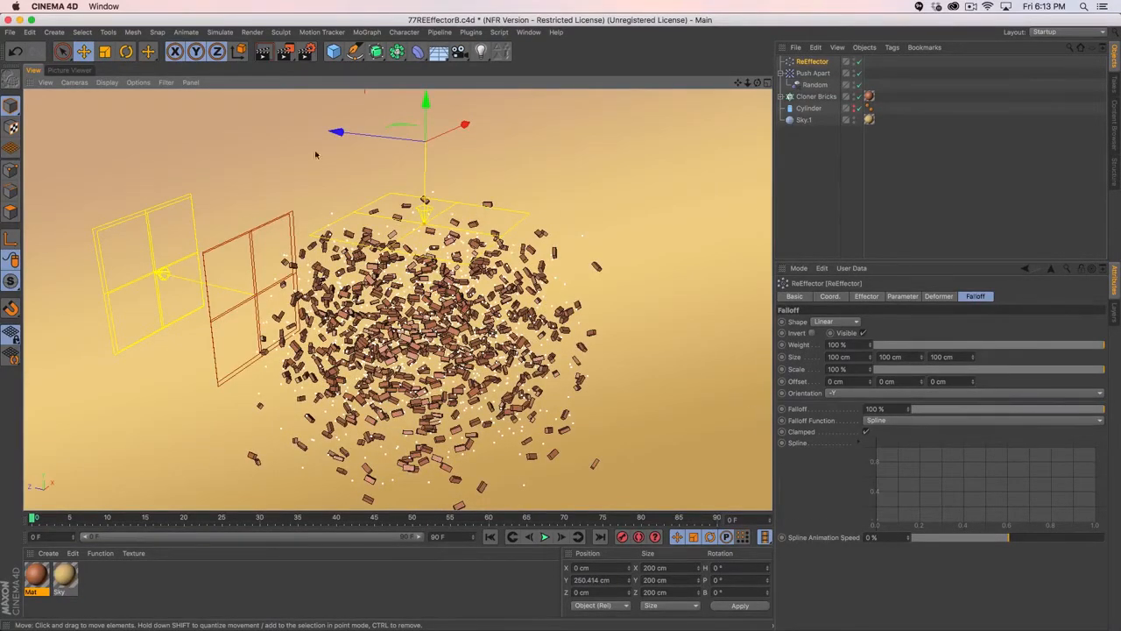
drag(426, 101, 437, 247)
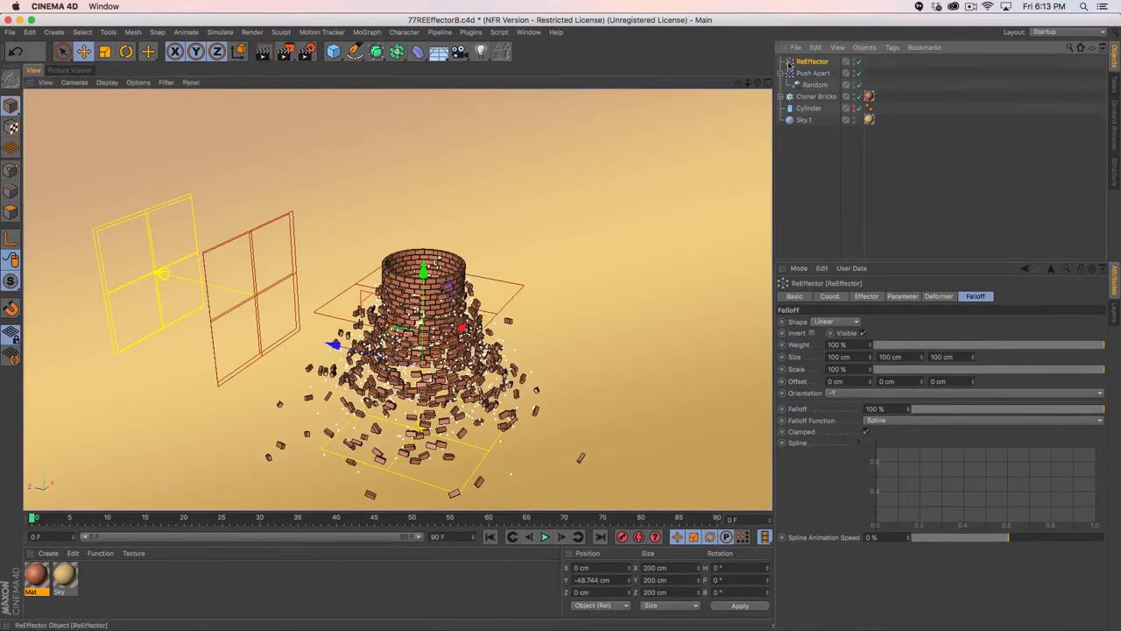
- Turn off the ReEffector's Position influence and lower it along Y to about -84 cm
click(876, 296)
click(903, 296)
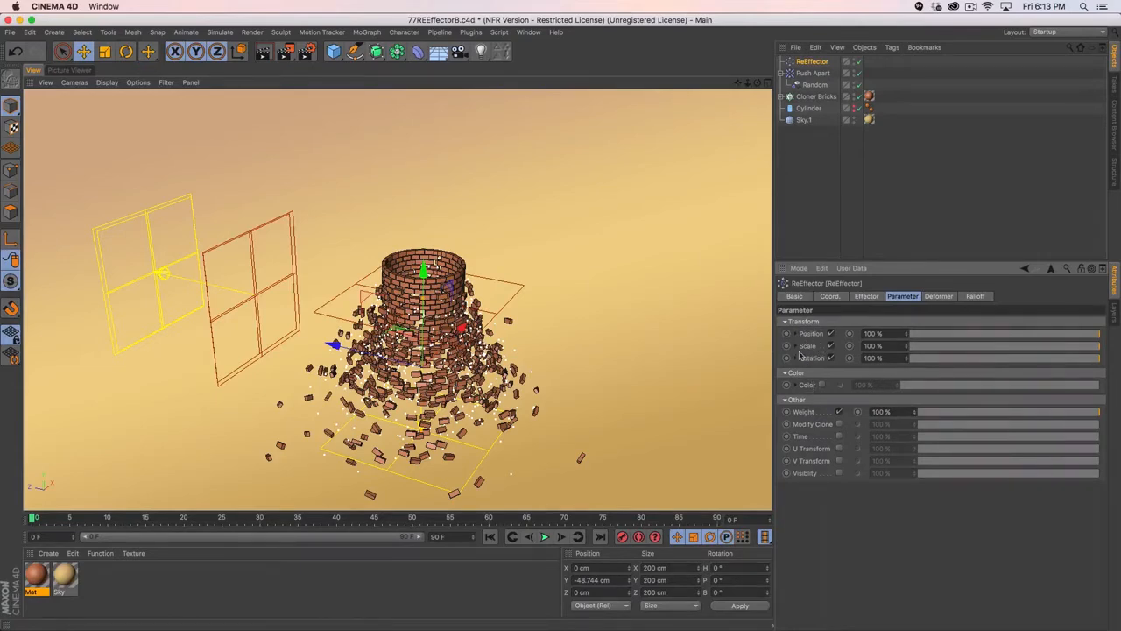
click(831, 334)
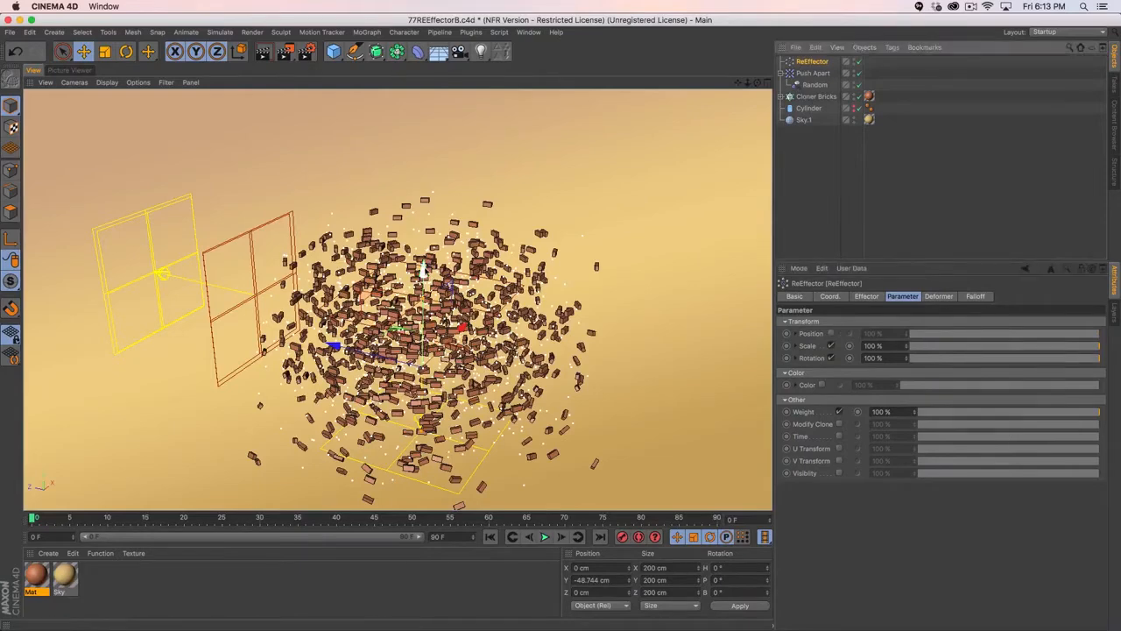
drag(425, 272, 437, 297)
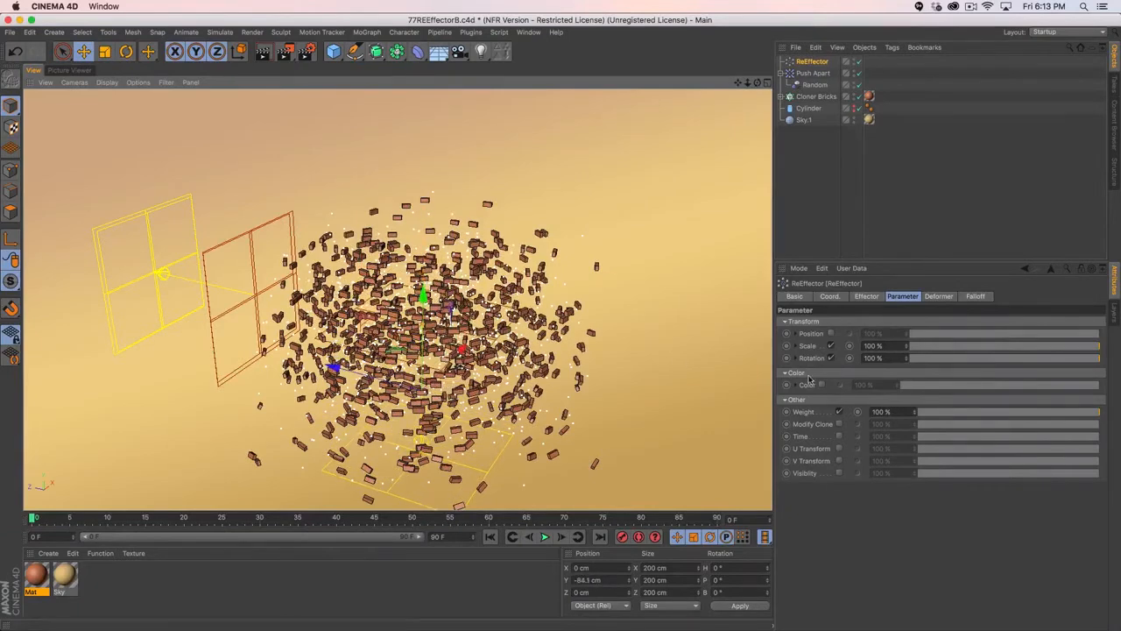
- Turn the ReEffector's Position influence back on, disable Rotation, and move it along Y to about -114 cm
click(831, 334)
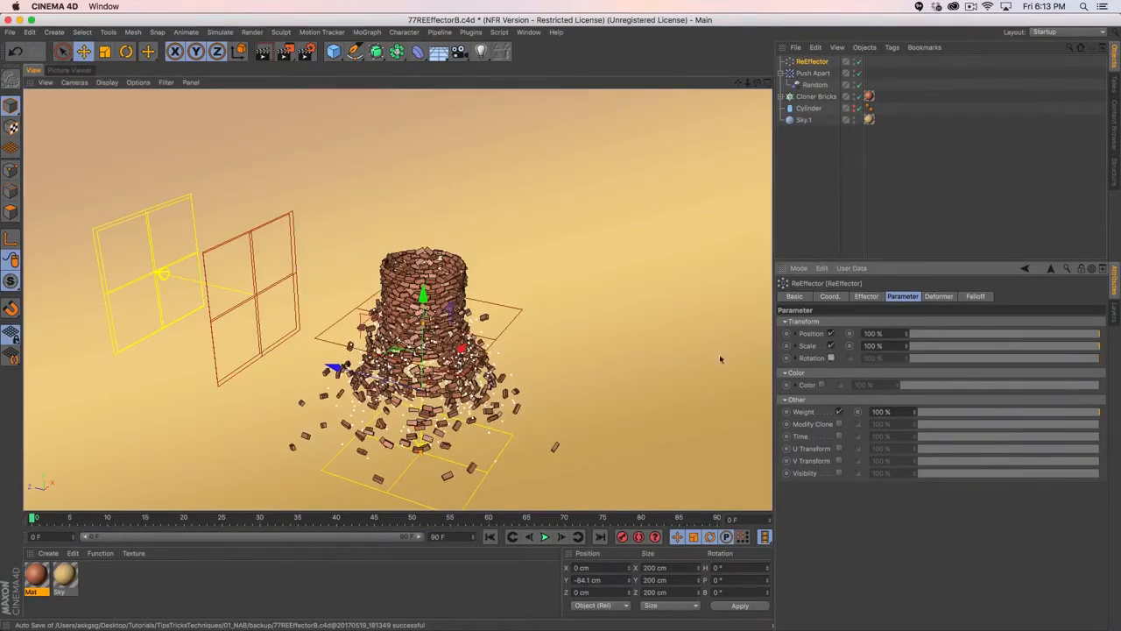
drag(426, 303, 464, 385)
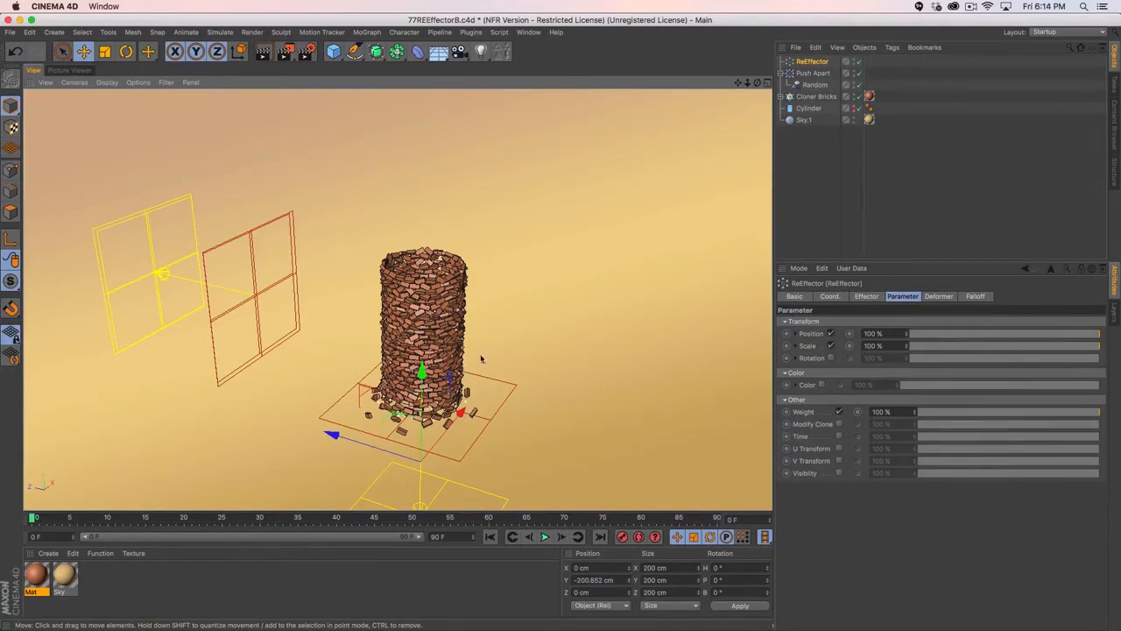
drag(422, 374, 423, 315)
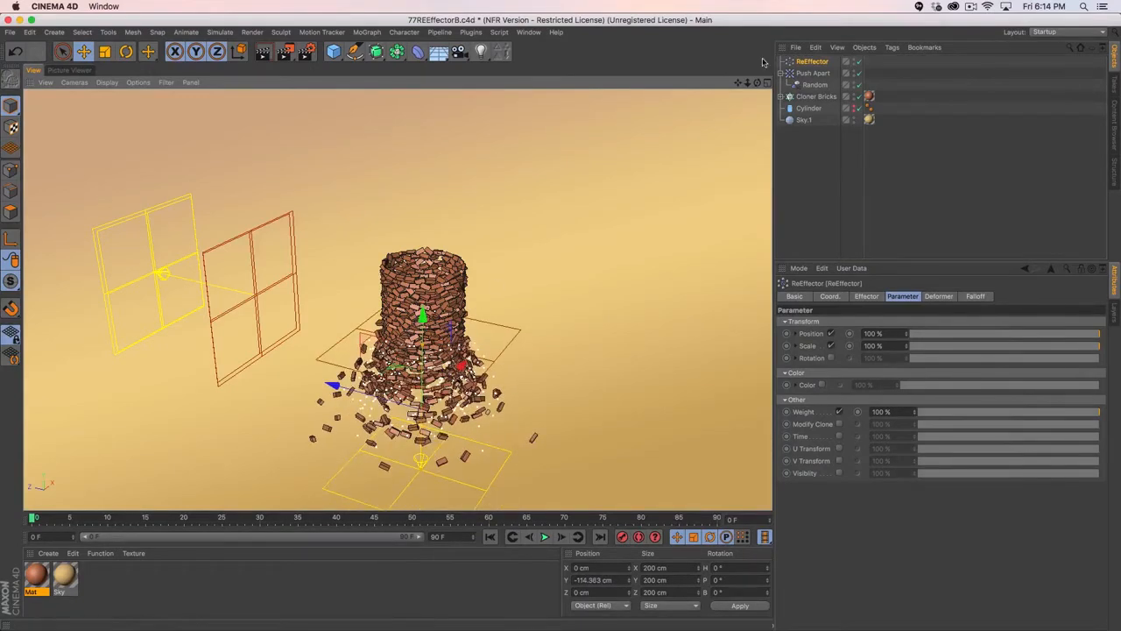
- Add a second Random effector to Cloner Bricks
click(815, 96)
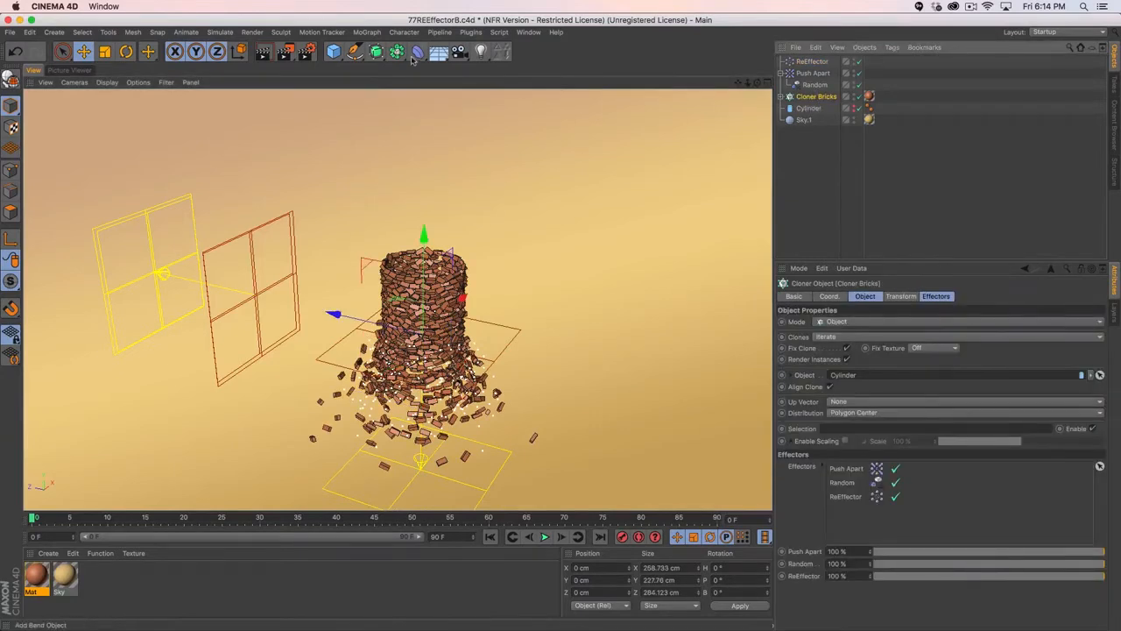
click(368, 32)
mouse_move(394, 50)
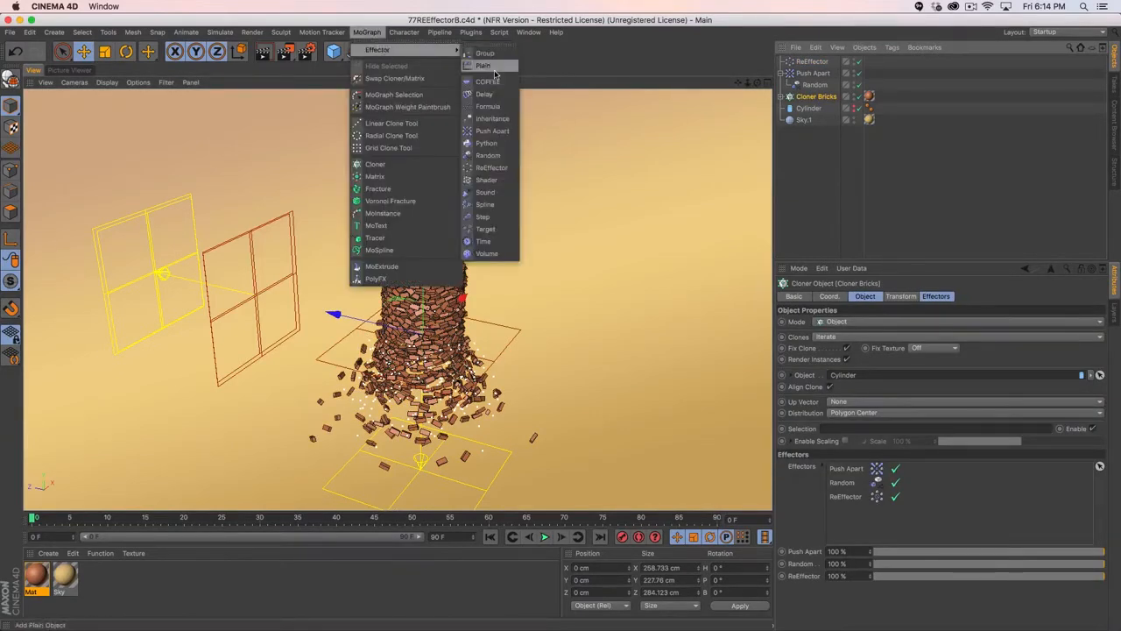
click(489, 155)
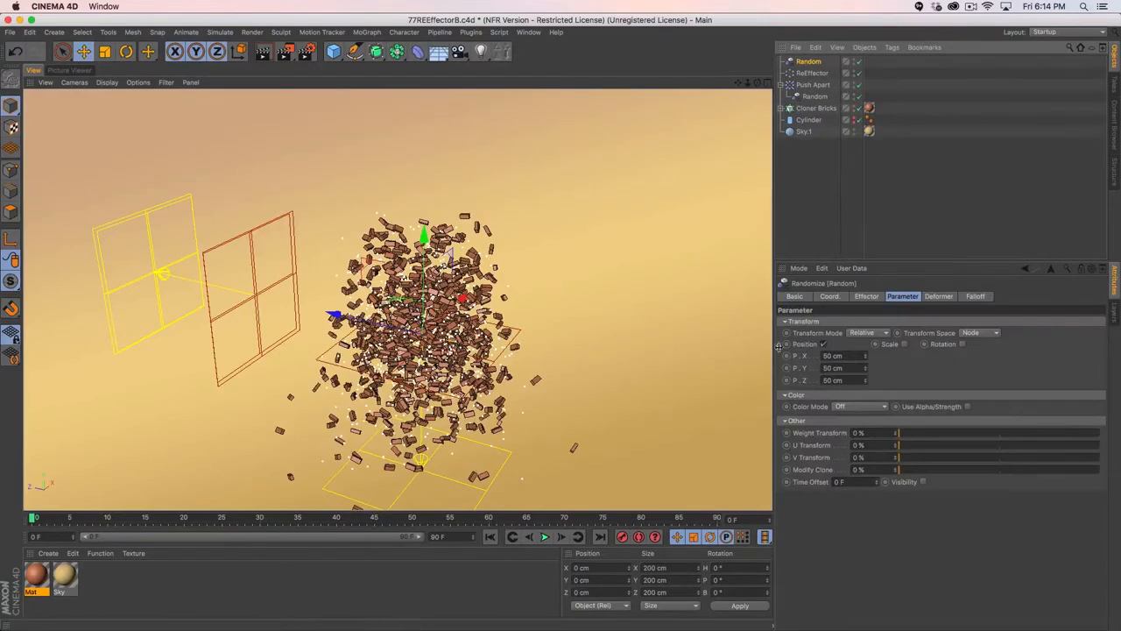
- Enable Rotation and Scale on the new Random effector, with R.H at 354° and uniform Scale at 1.08
click(962, 344)
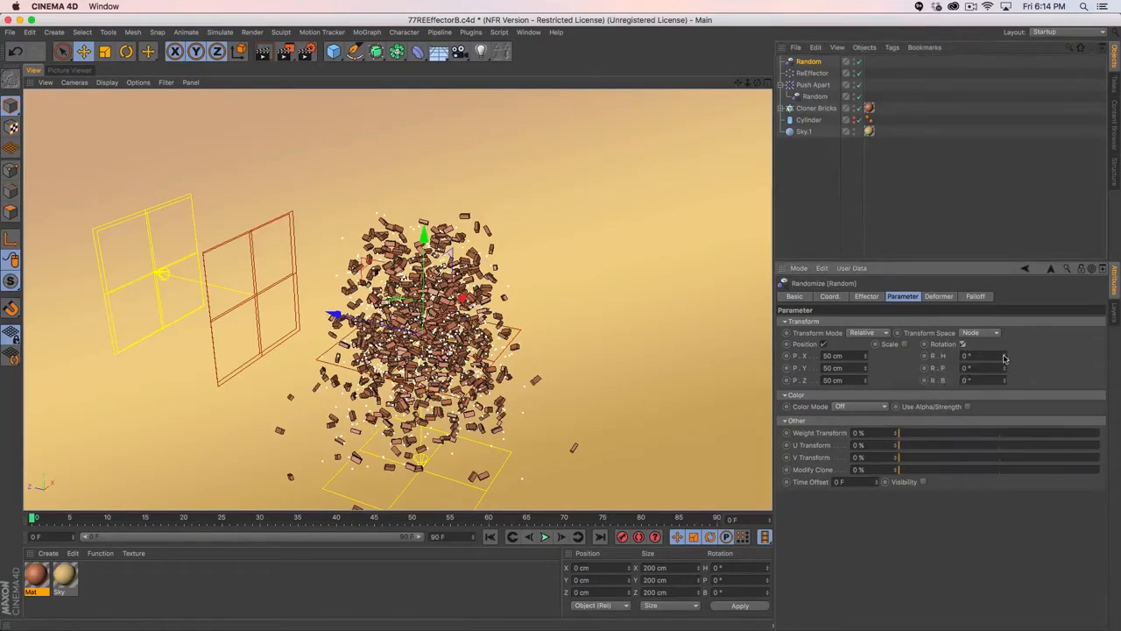
mouse_move(1004, 356)
mouse_down()
mouse_move(1004, 342)
mouse_move(1004, 368)
mouse_up()
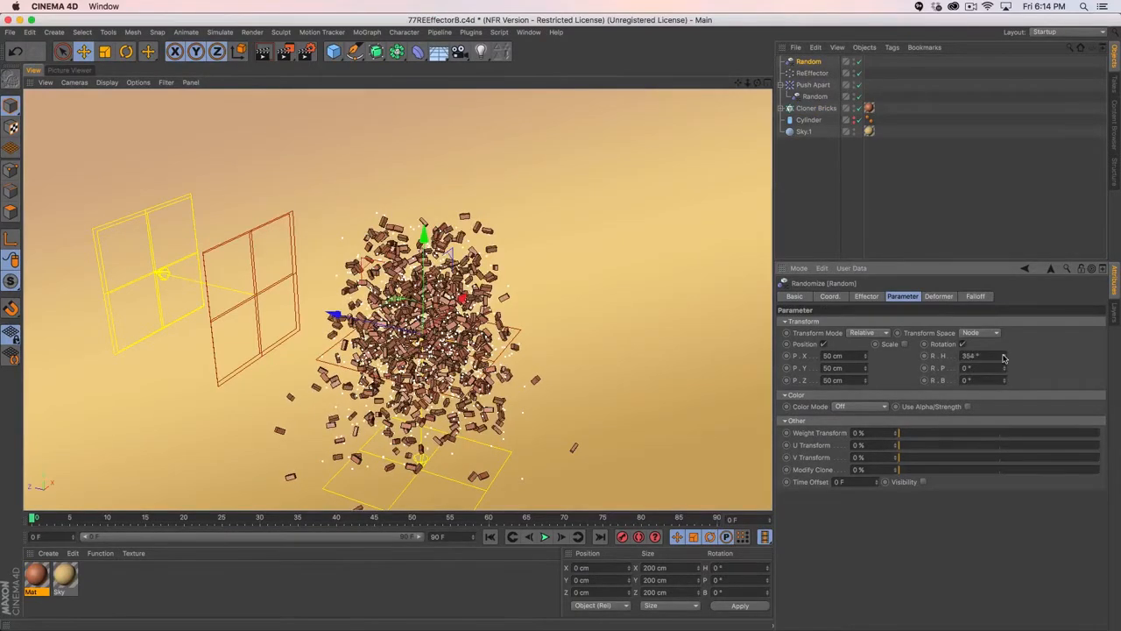
click(905, 344)
click(934, 392)
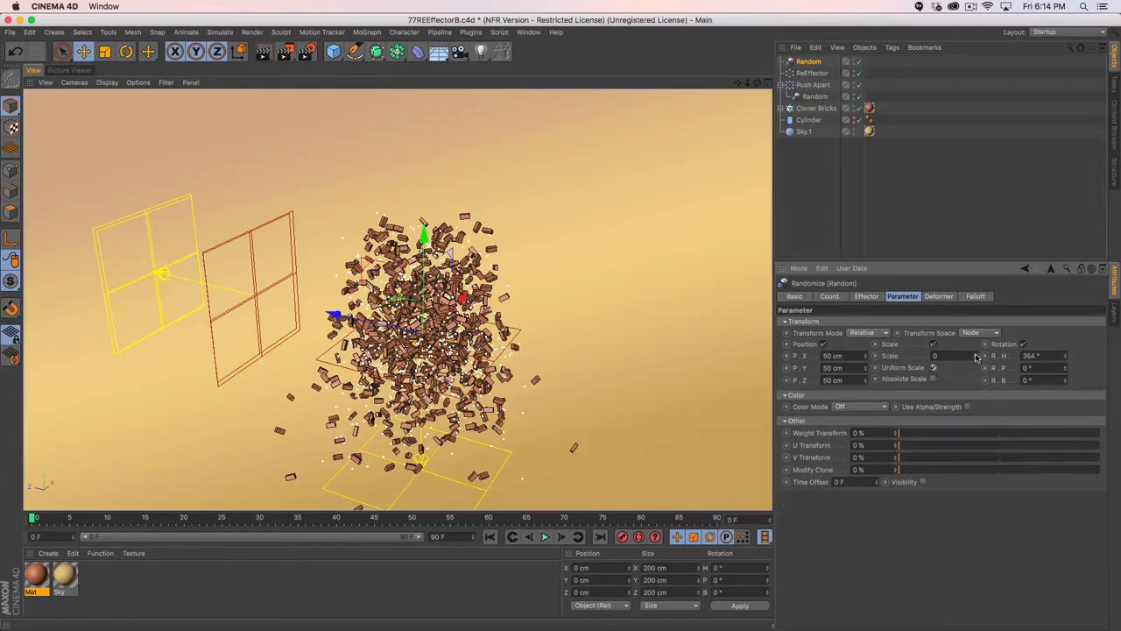
drag(975, 355, 975, 326)
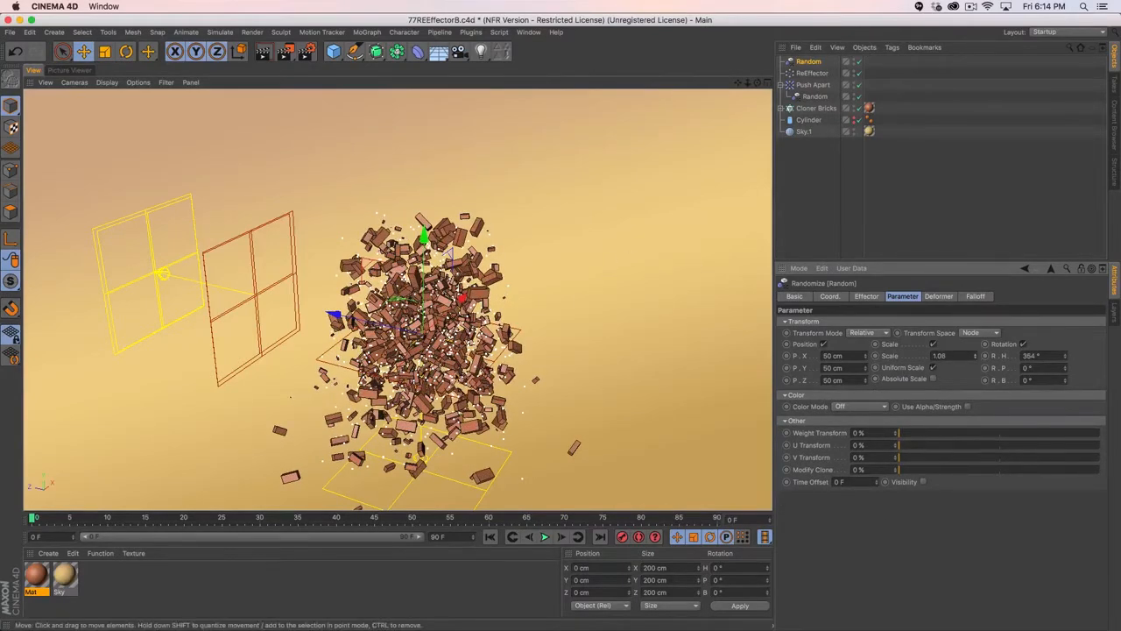
- Duplicate the ReEffector and add the copy to the end of the Cloner Bricks effectors list
click(808, 74)
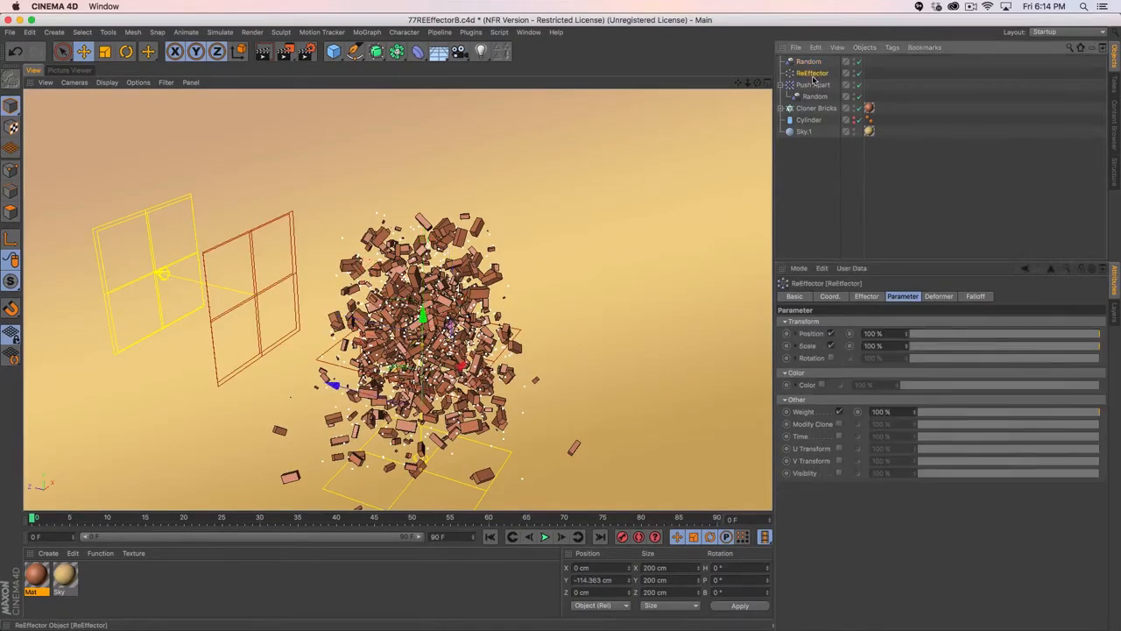
key(super+c)
key(super+v)
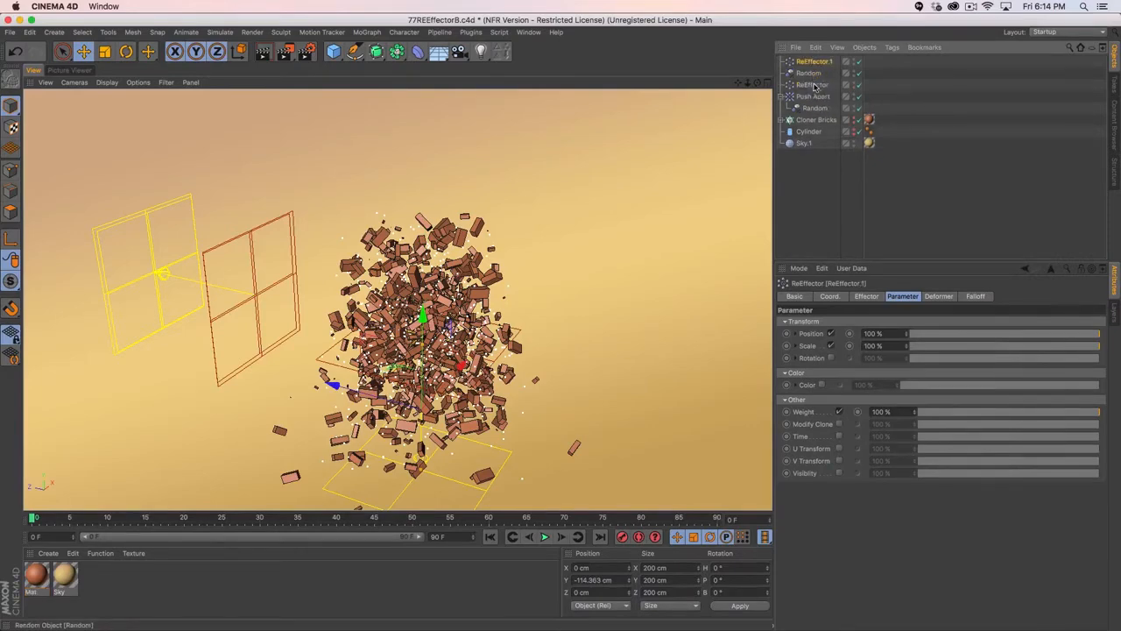
click(811, 125)
drag(814, 61, 938, 298)
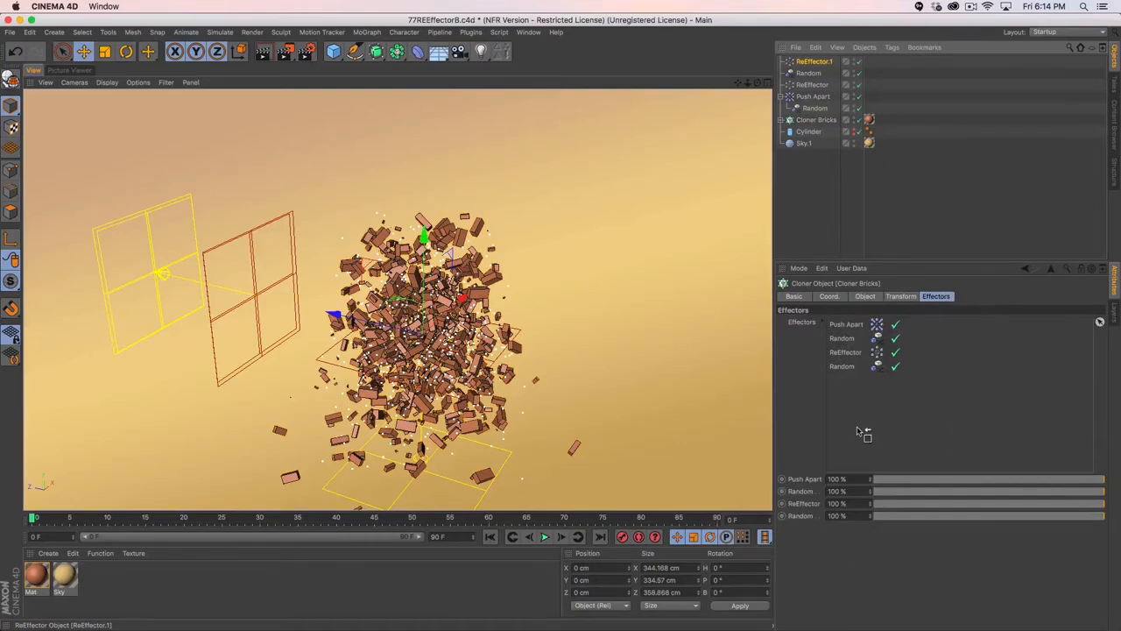
drag(864, 434, 865, 412)
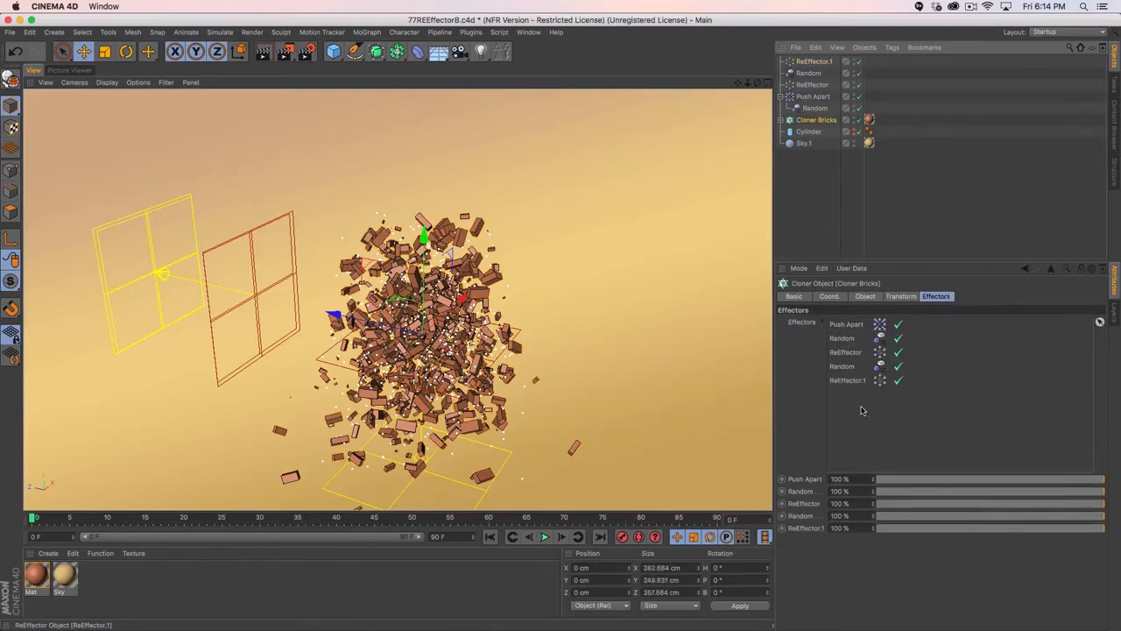
- Raise ReEffector.1 above the bricks along Y to about 363 cm and enable its Rotation influence
click(810, 61)
drag(421, 311, 455, 92)
click(830, 357)
drag(449, 207, 438, 123)
- Set the top-level Random effector's strength to 0% and raise the original ReEffector along Y to about 258 cm
click(810, 74)
click(869, 300)
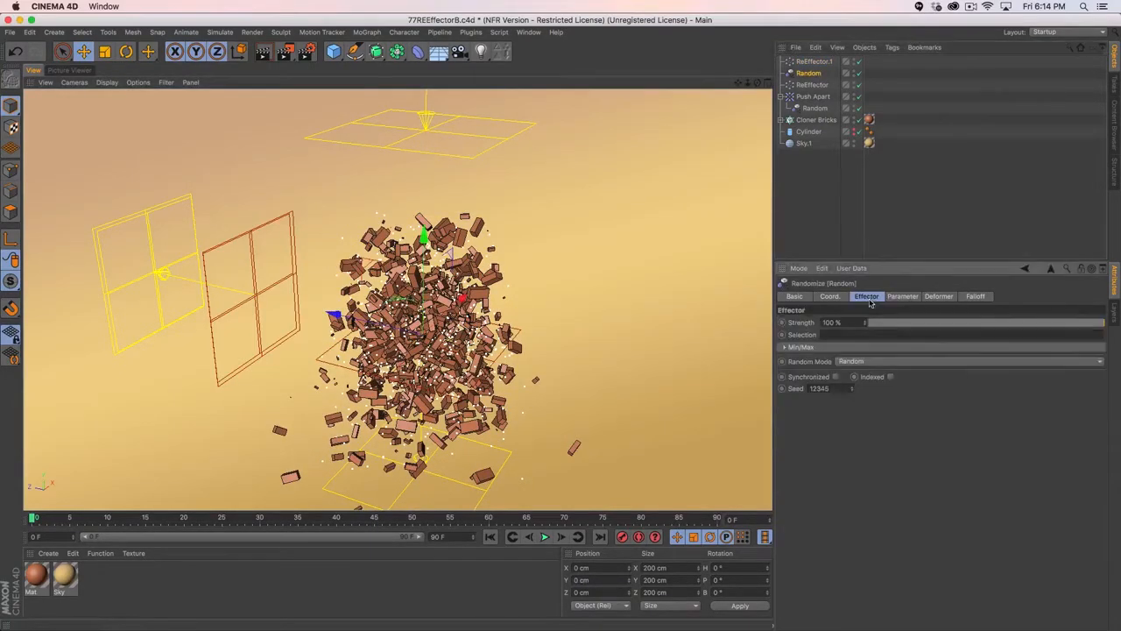
drag(984, 329, 839, 181)
click(812, 85)
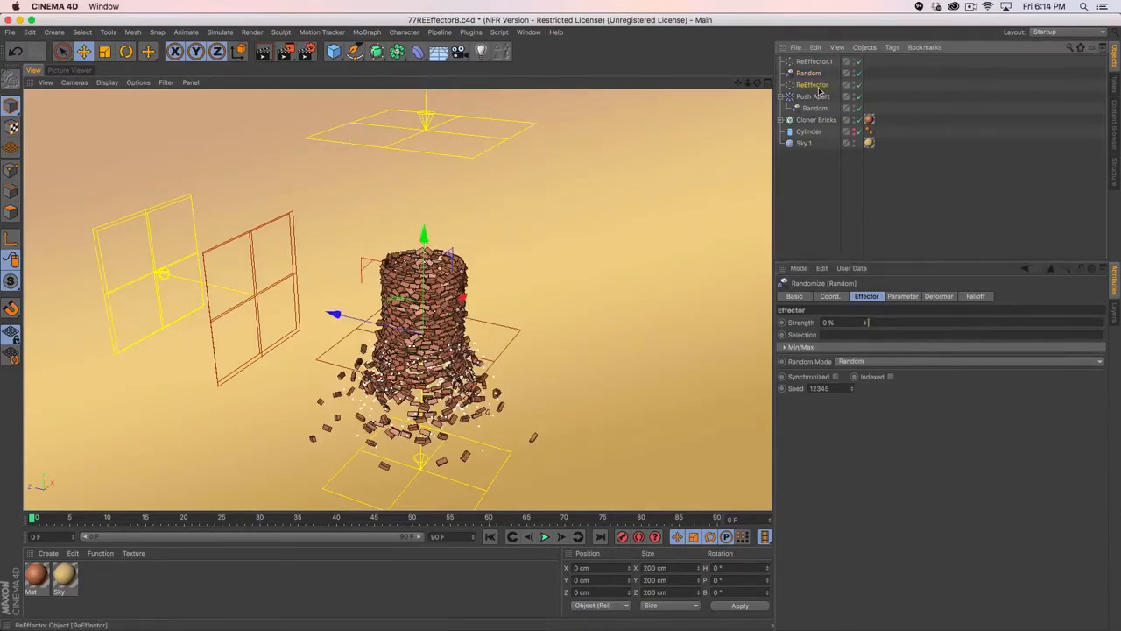
drag(426, 140, 426, 102)
- Move Push Apart slightly closer to the bricks along Z, and lower the original ReEffector along Y to about -280 cm
click(801, 97)
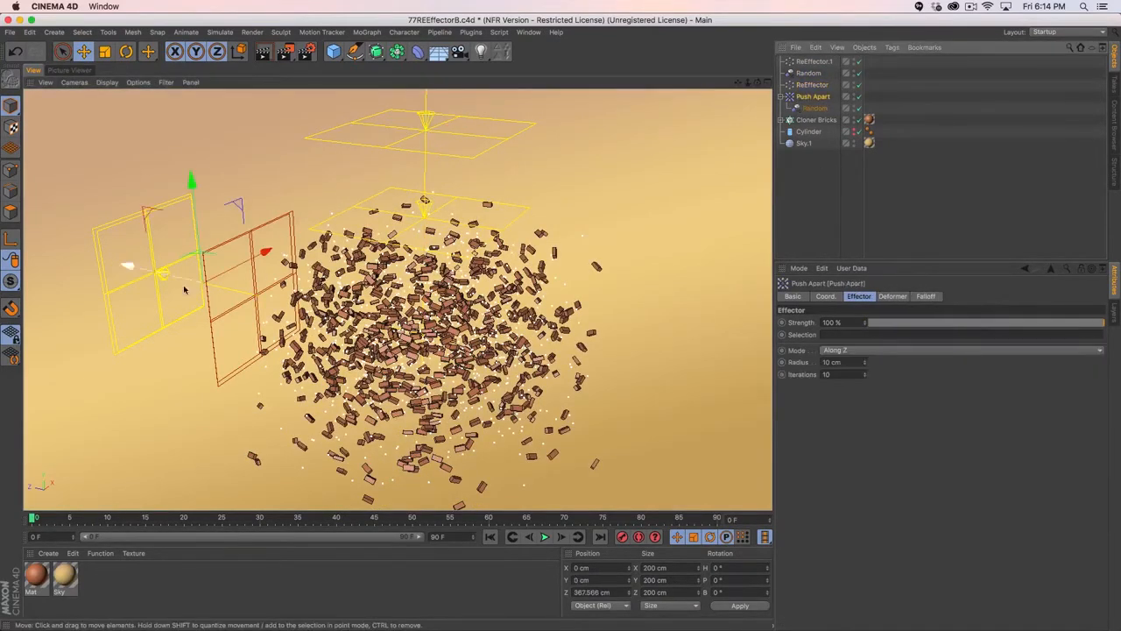
mouse_move(184, 289)
mouse_down()
mouse_move(681, 342)
mouse_move(636, 351)
mouse_move(622, 384)
mouse_move(588, 386)
mouse_move(464, 294)
mouse_move(399, 290)
mouse_move(293, 311)
mouse_move(175, 285)
mouse_up()
click(447, 120)
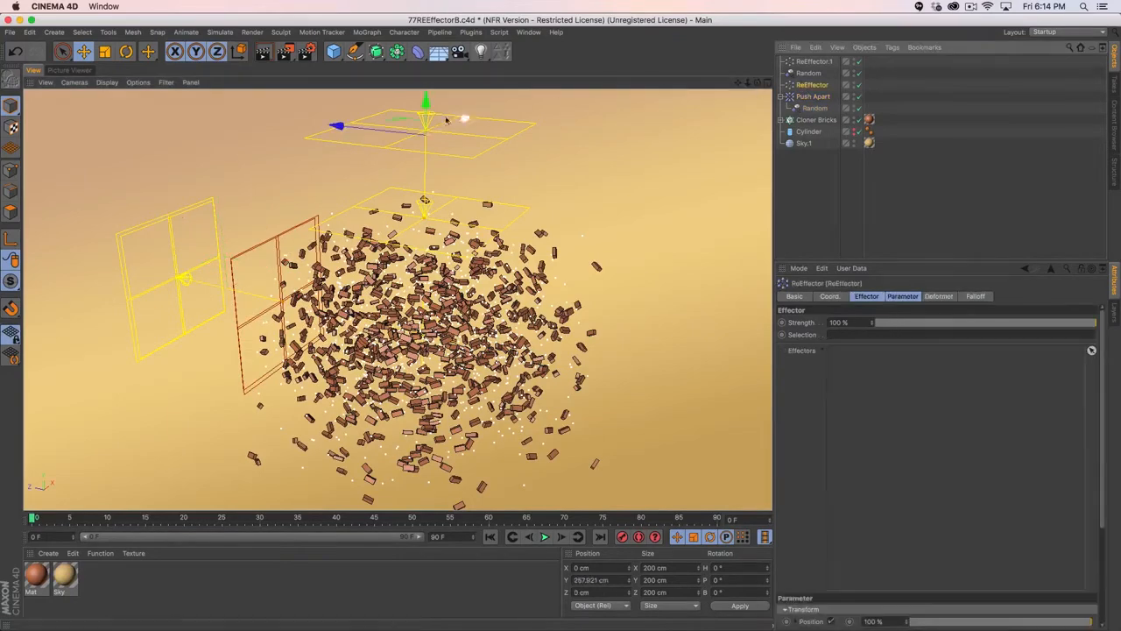
drag(447, 120, 443, 346)
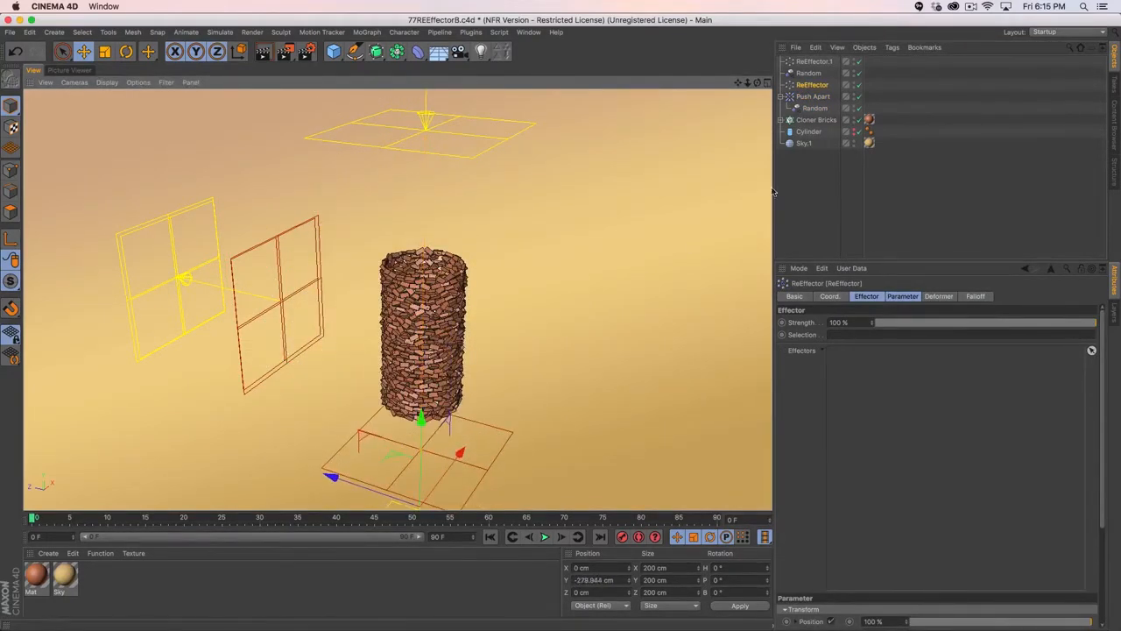
- Set the top-level Random effector's strength to 100% and lower ReEffector.1 along Y to about -302 cm
click(807, 73)
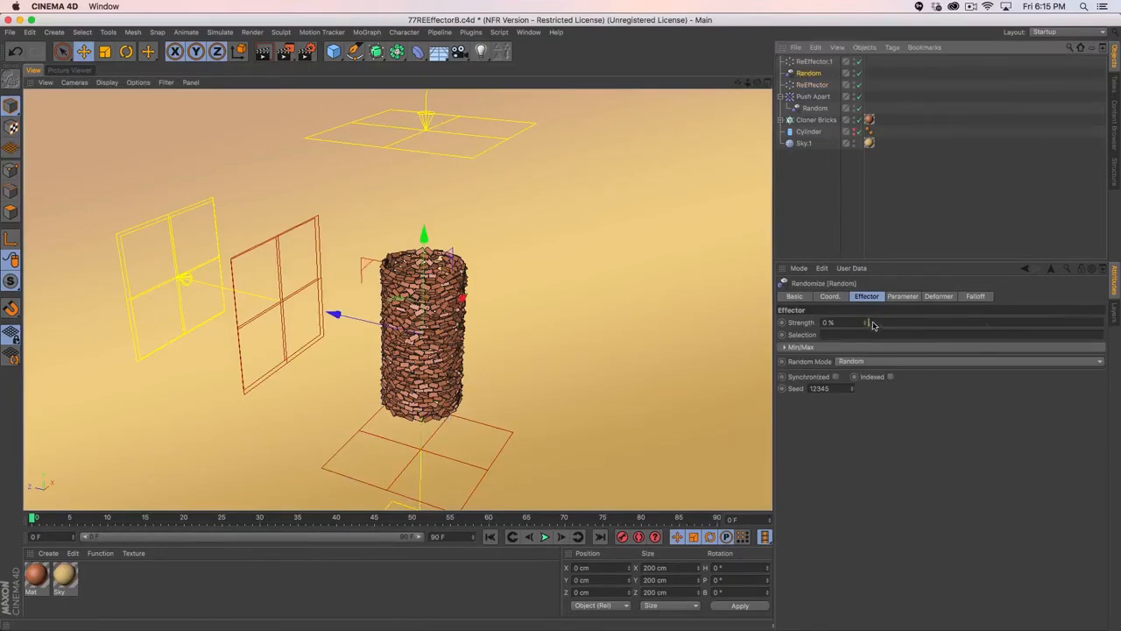
drag(872, 325, 1120, 346)
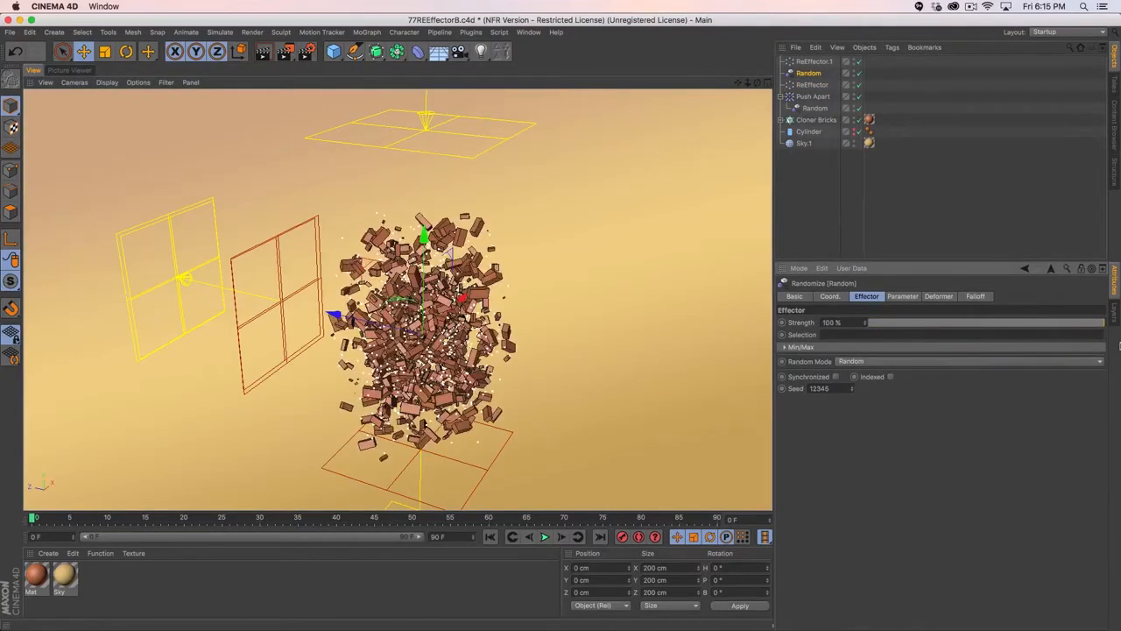
click(817, 62)
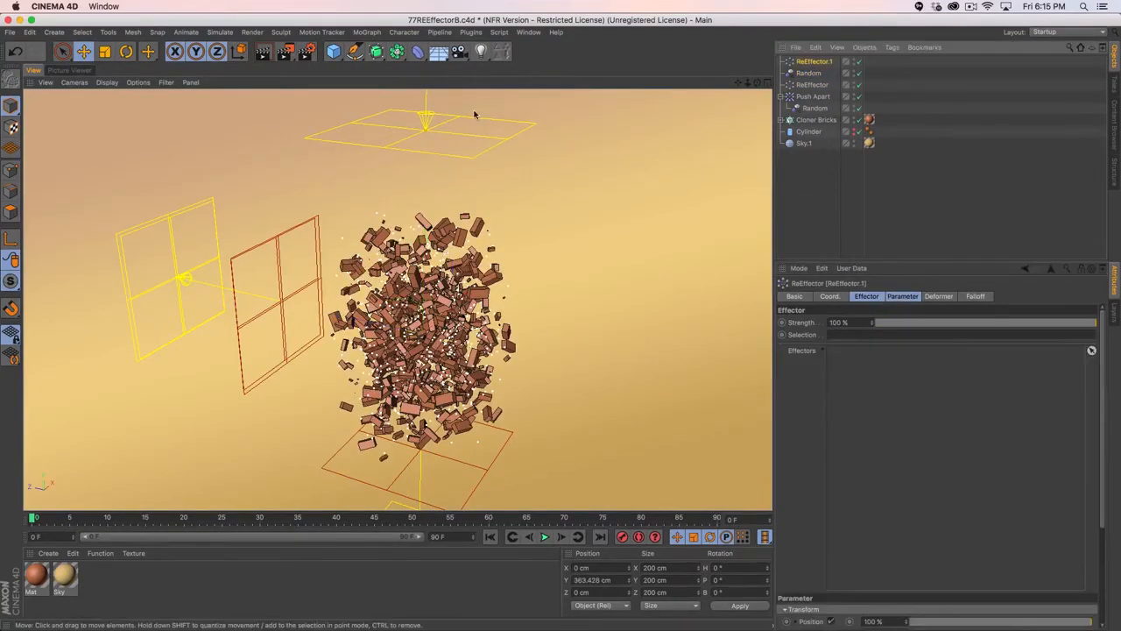
alt+right_drag(581, 131, 566, 180)
alt+middle_drag(566, 180, 552, 254)
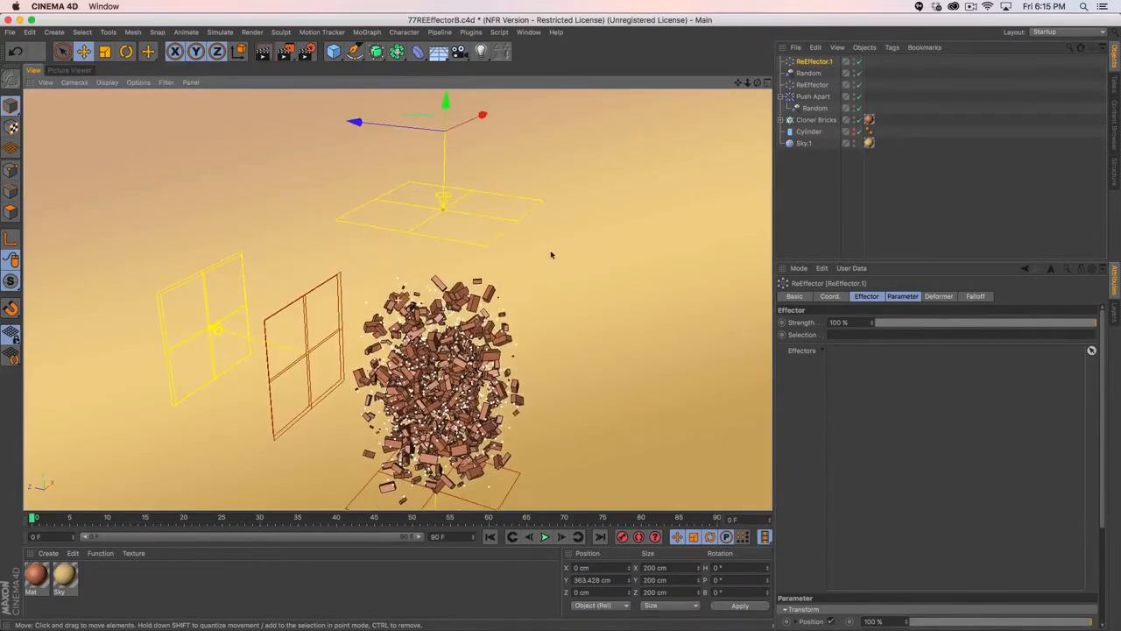
drag(452, 106, 452, 466)
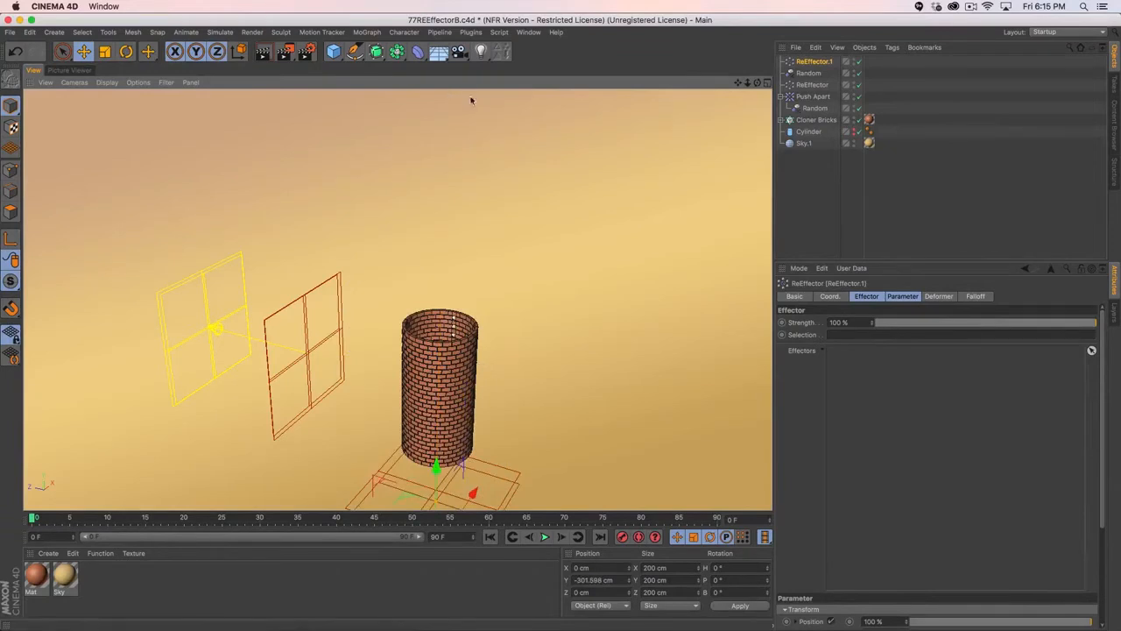
- Check ReEffector.1's parameter and effector settings, and close the 77REEffectorB.c4d project
alt+middle_drag(477, 273, 476, 214)
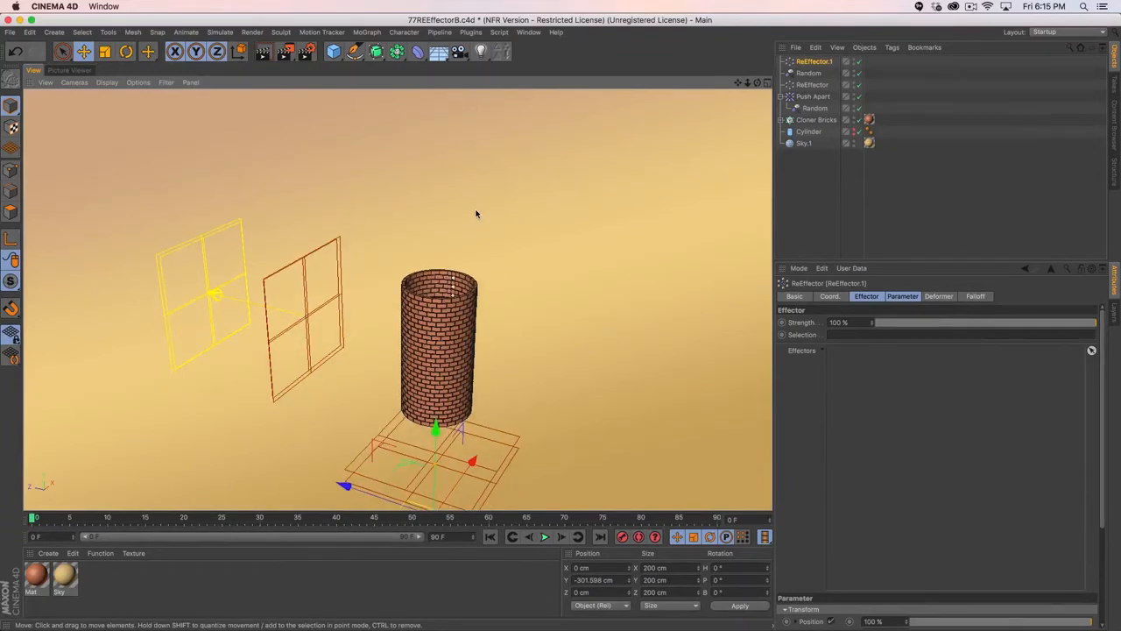
click(917, 296)
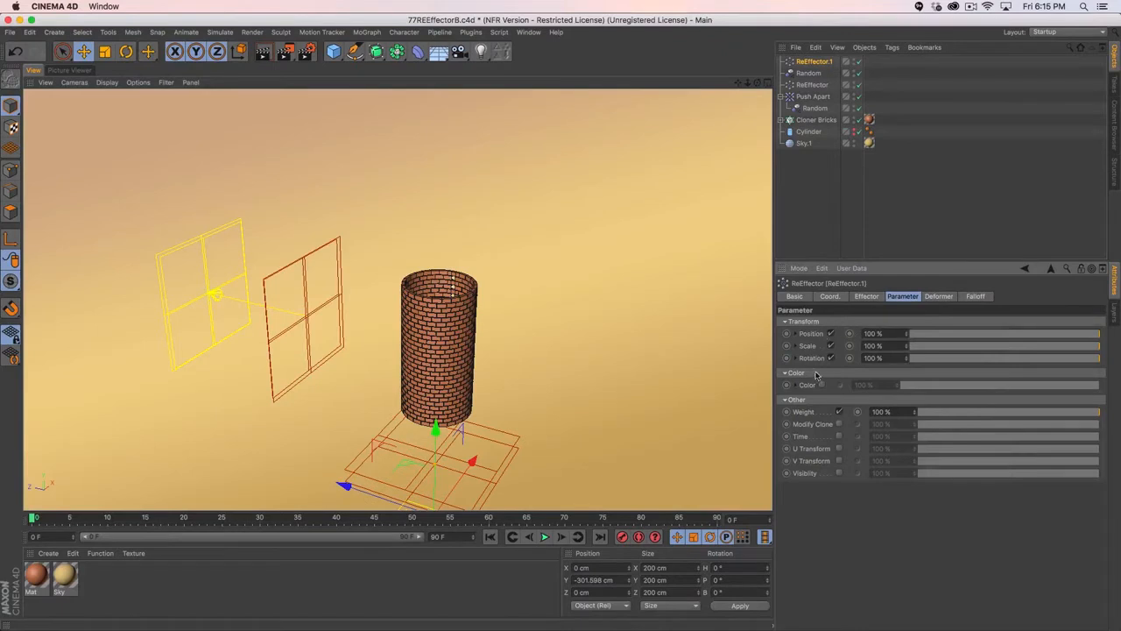
click(866, 297)
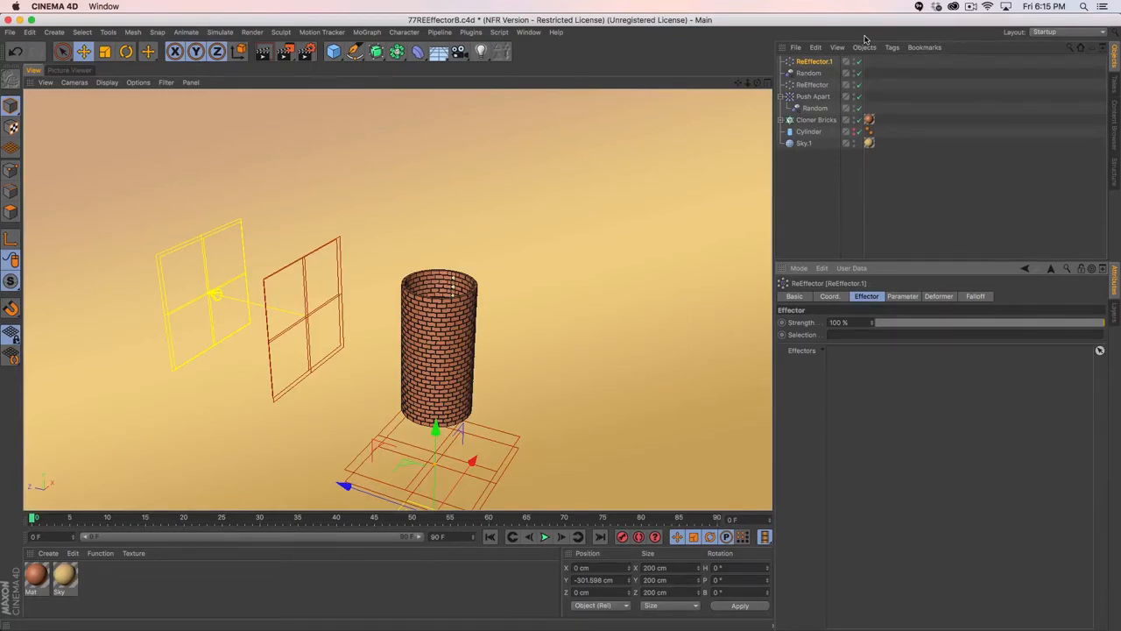
key(super+w)
click(529, 222)
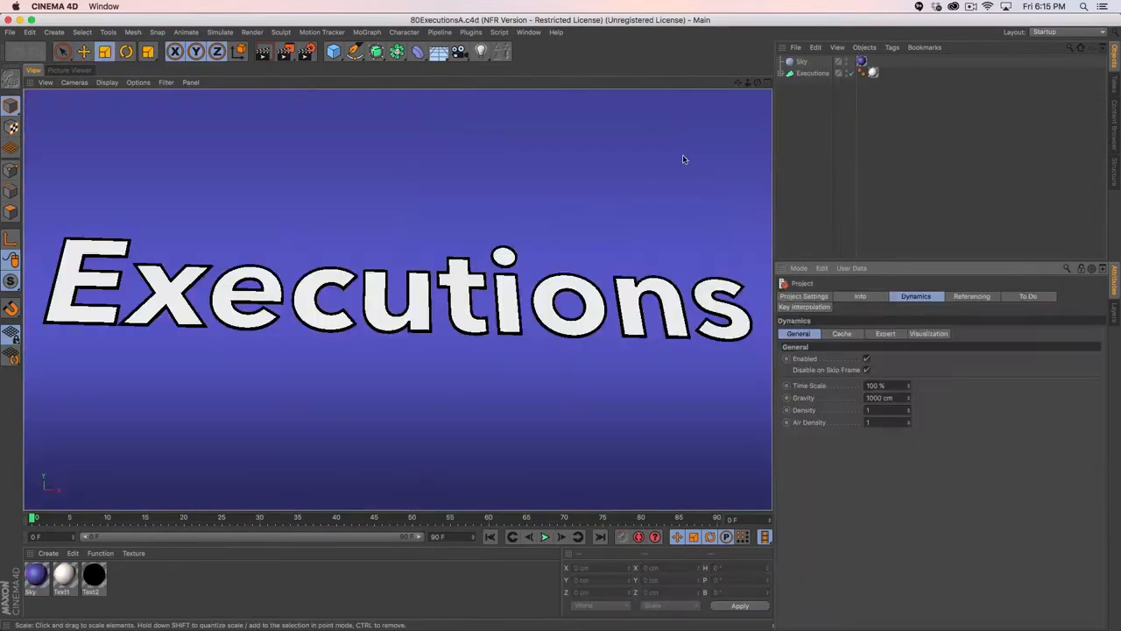
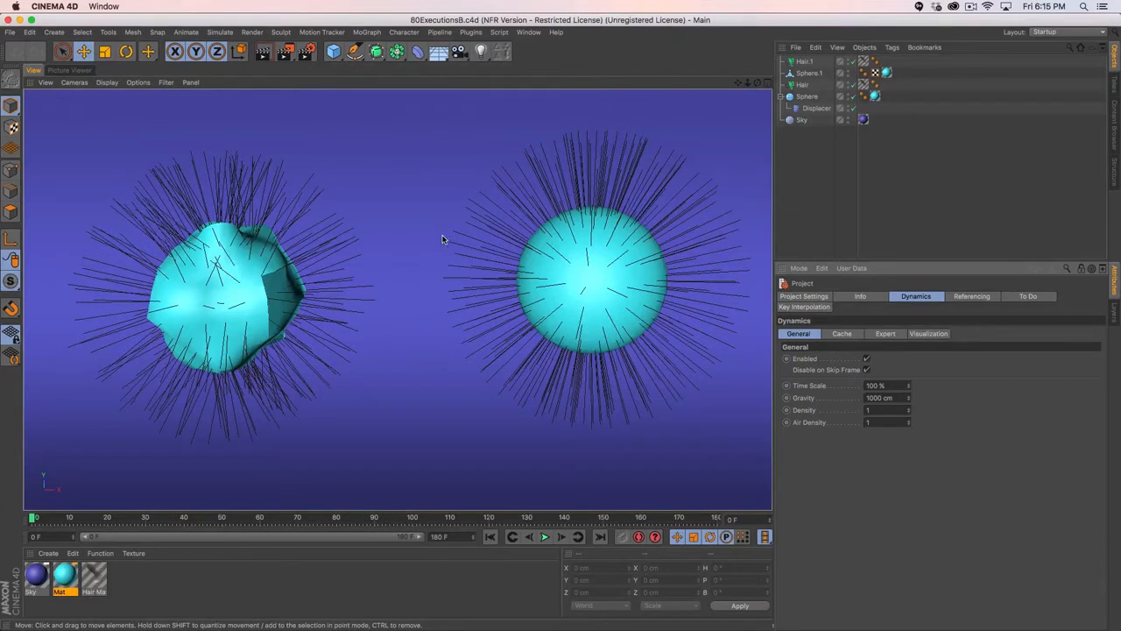
- Inspect the plain and the displaced hairy spheres, and play the scene's animation
click(595, 278)
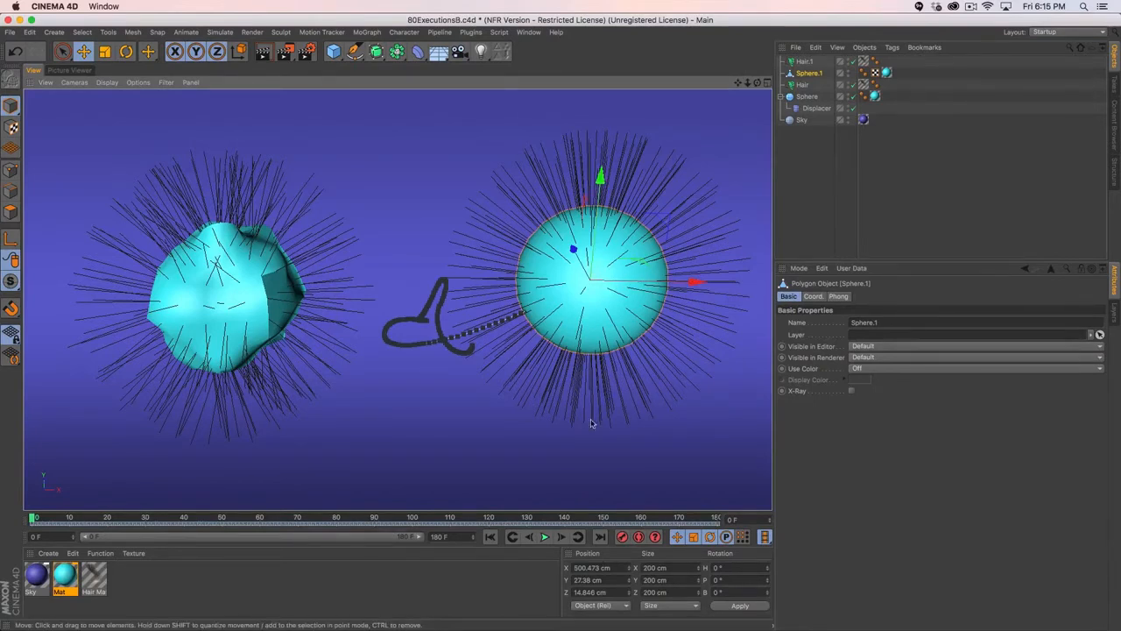
click(222, 283)
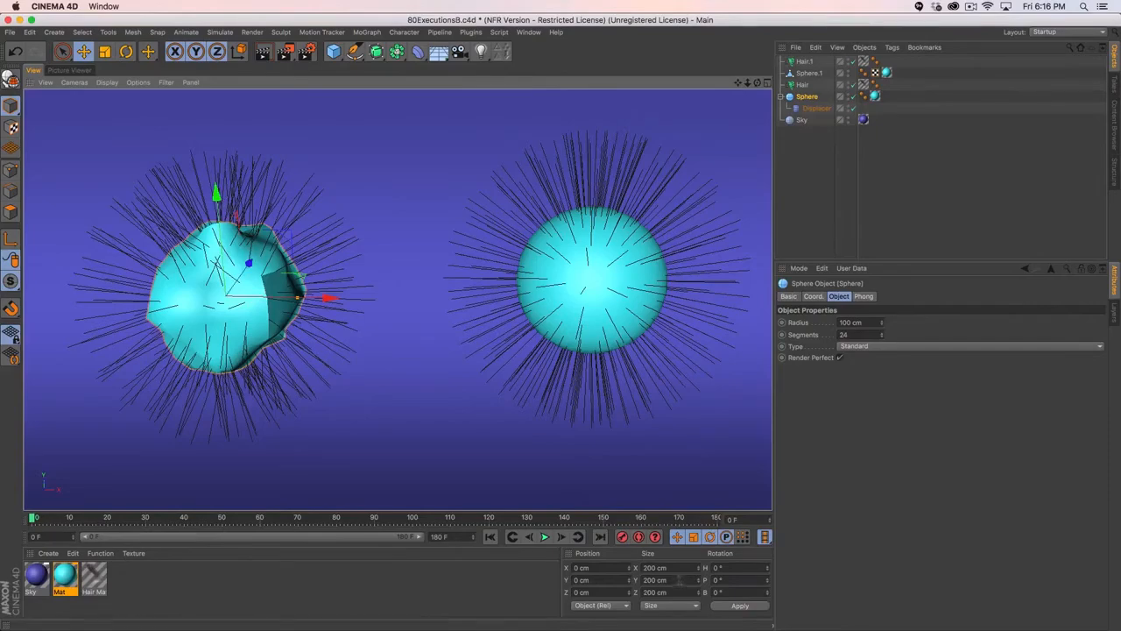
click(543, 537)
click(526, 362)
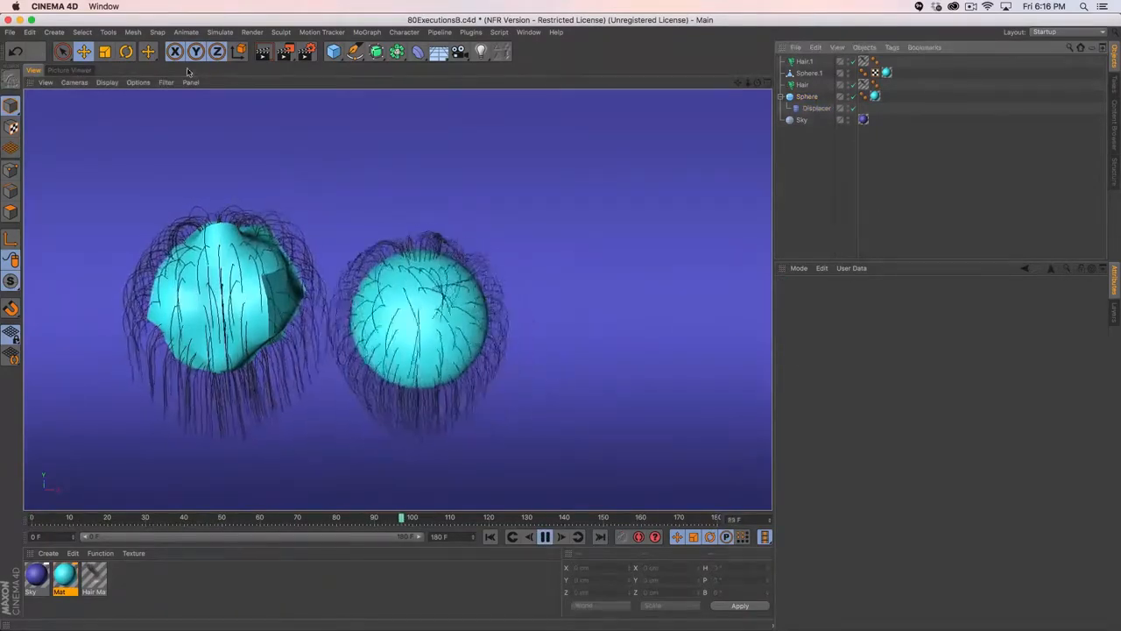
- Detach the Execution commands as a floating palette and place it above the displaced sphere
click(109, 33)
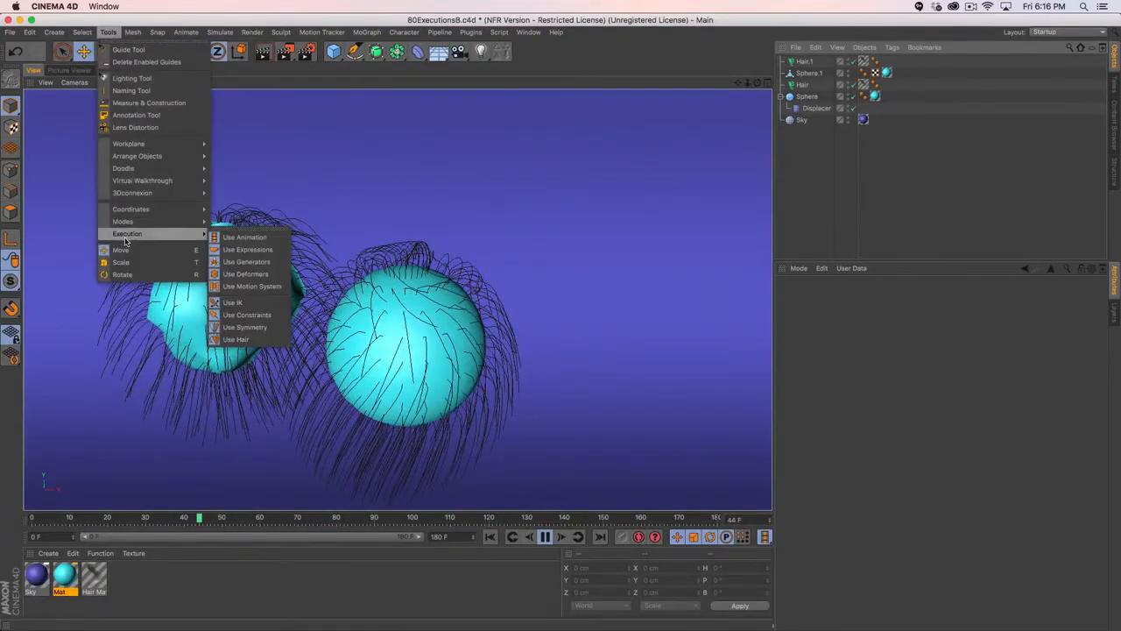
click(245, 229)
drag(261, 224, 130, 135)
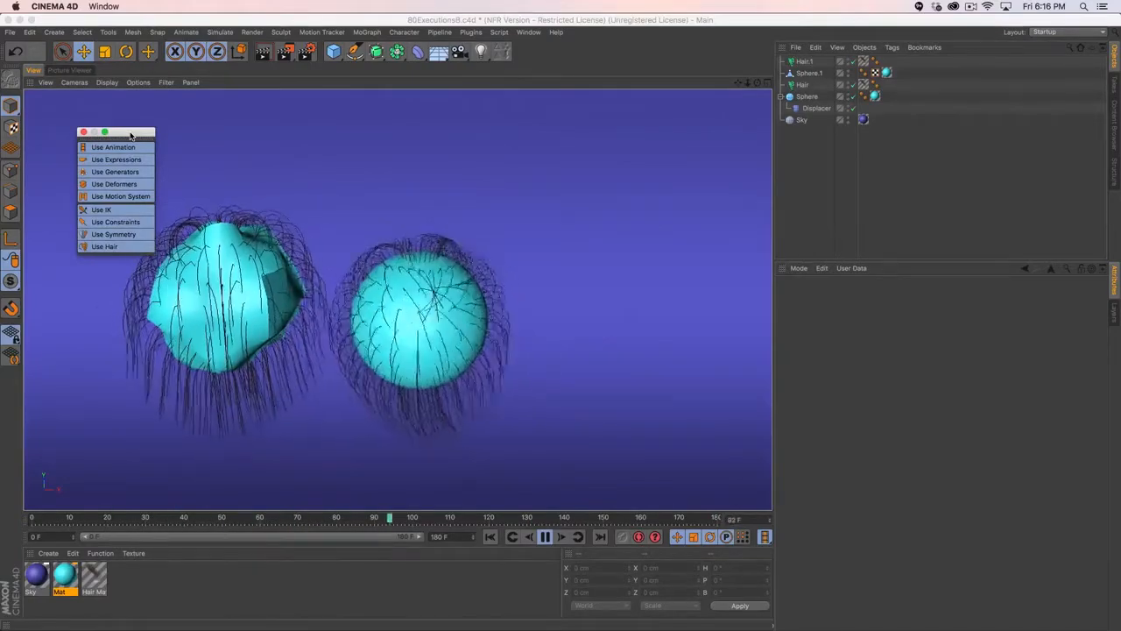
- Switch scene-wide generators off and back on, and do the same with deformers
click(120, 149)
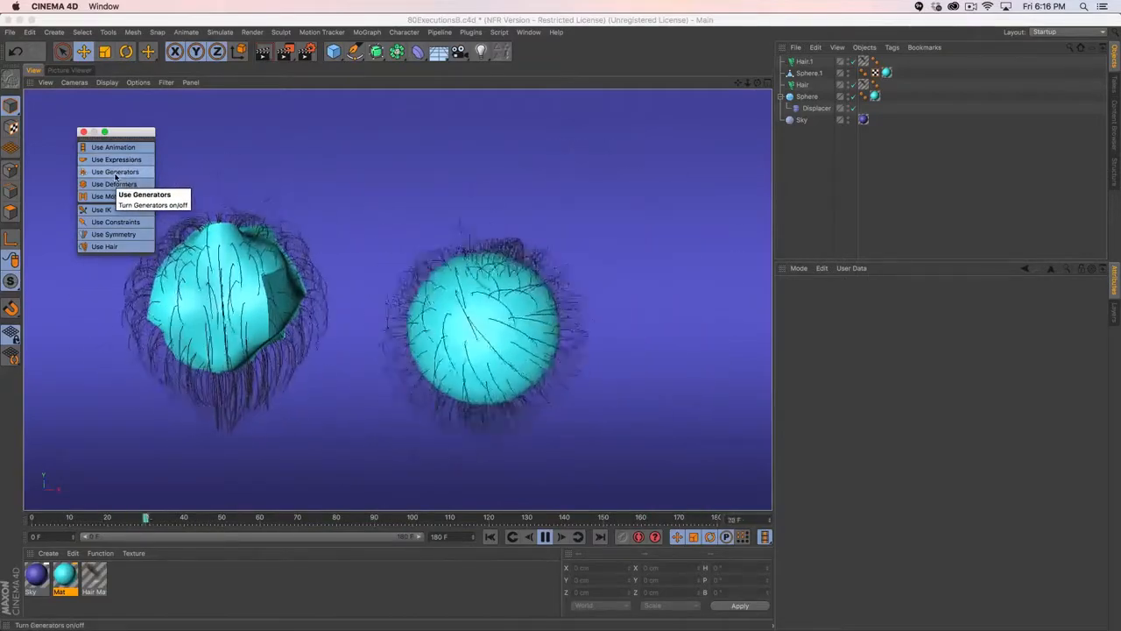
click(114, 174)
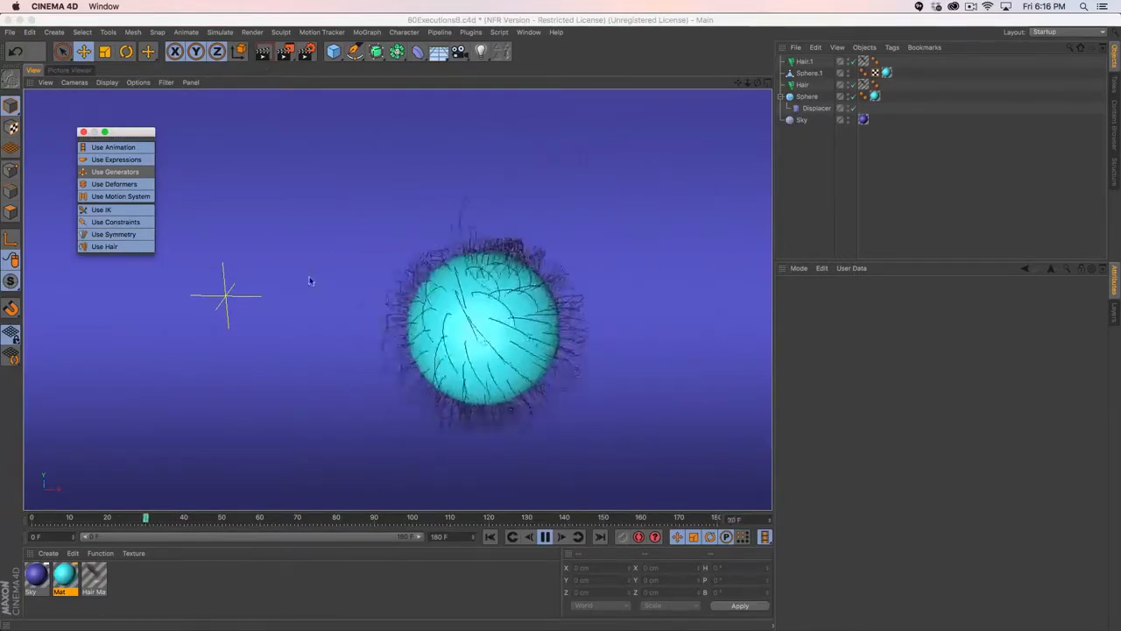
click(136, 174)
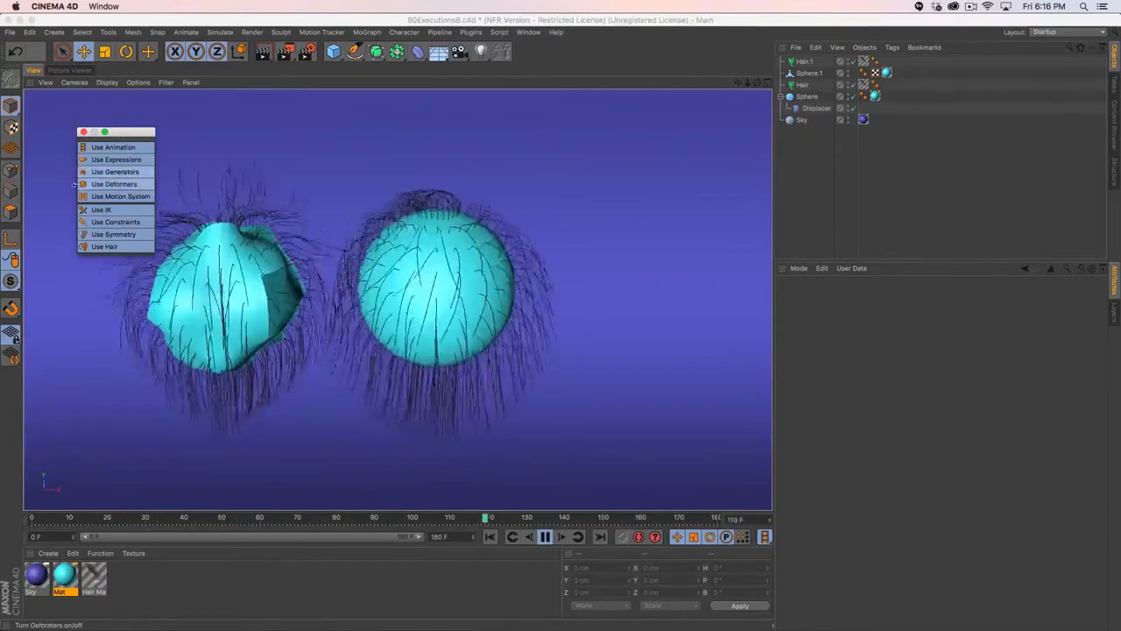
click(124, 185)
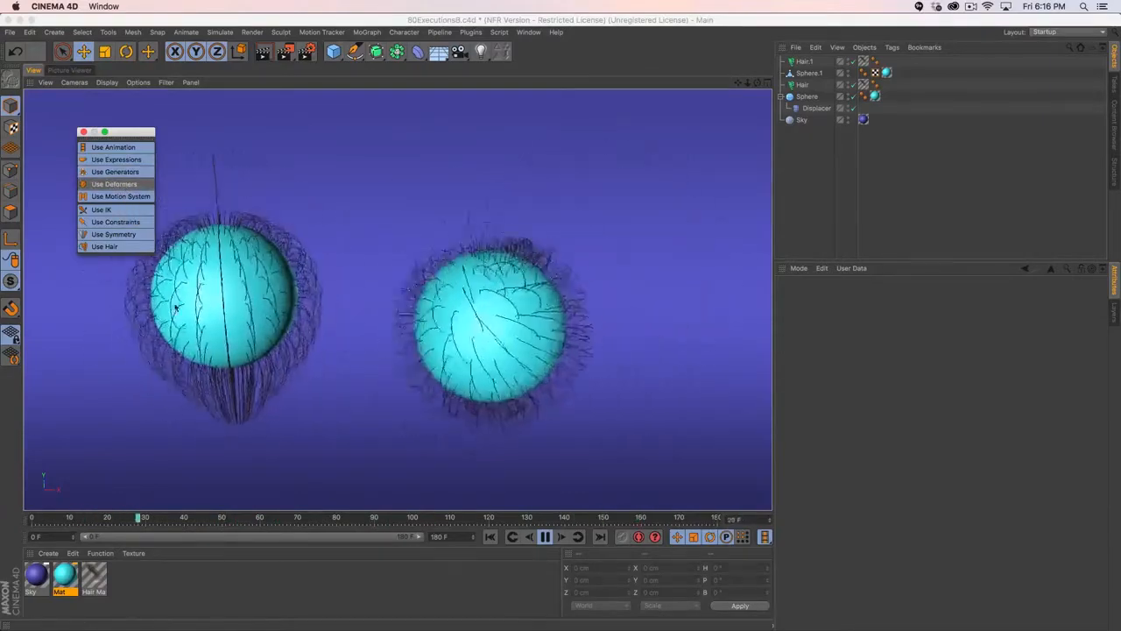
click(112, 184)
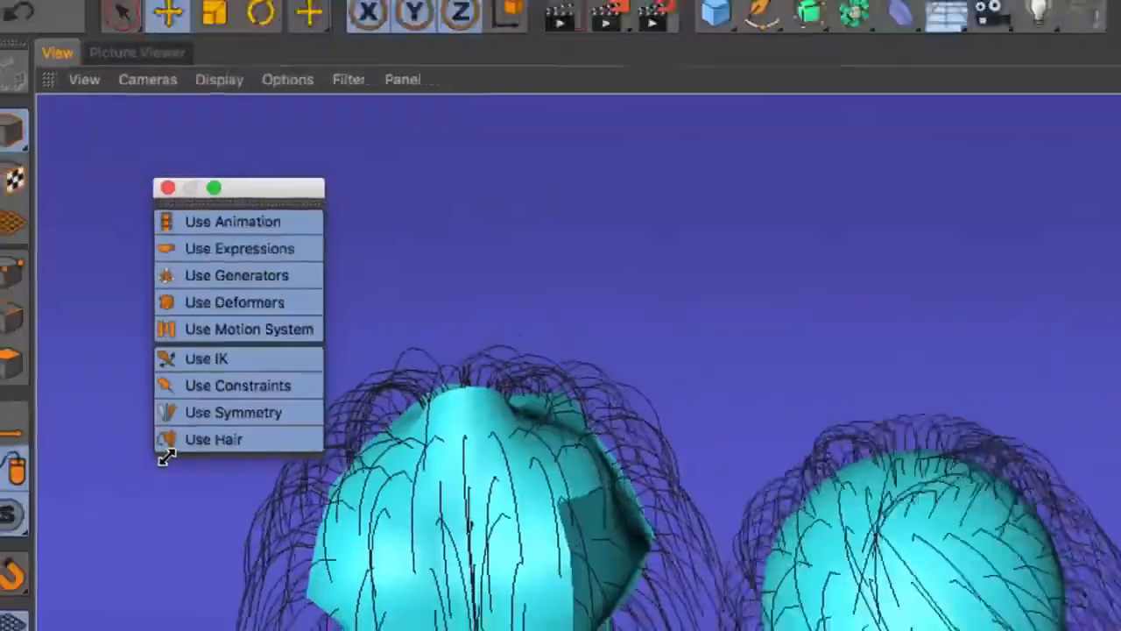
- Disable hair execution for the whole scene and close the floating Execution palette
click(199, 443)
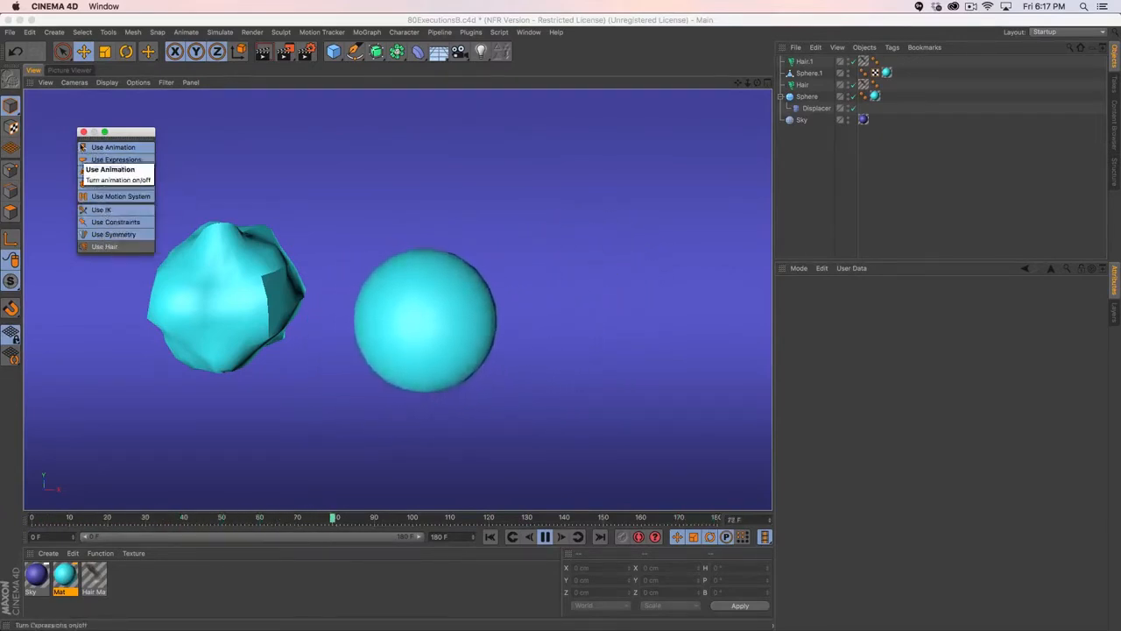
click(83, 132)
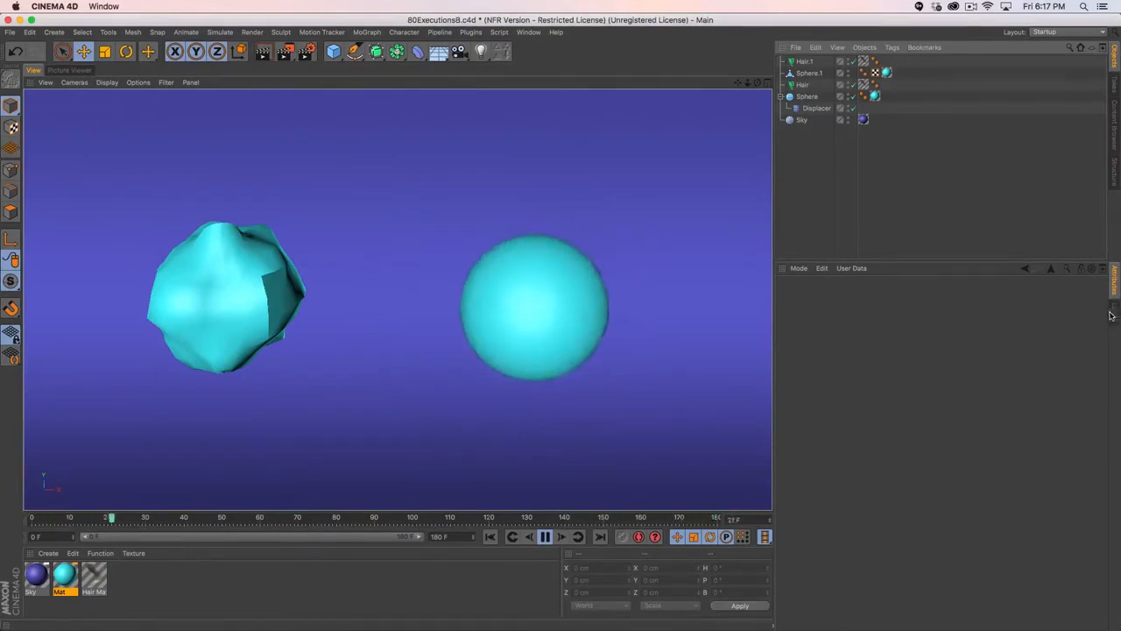
- Put all the scene objects on a new layer and close the 80ExecutionsB.c4d project
click(62, 34)
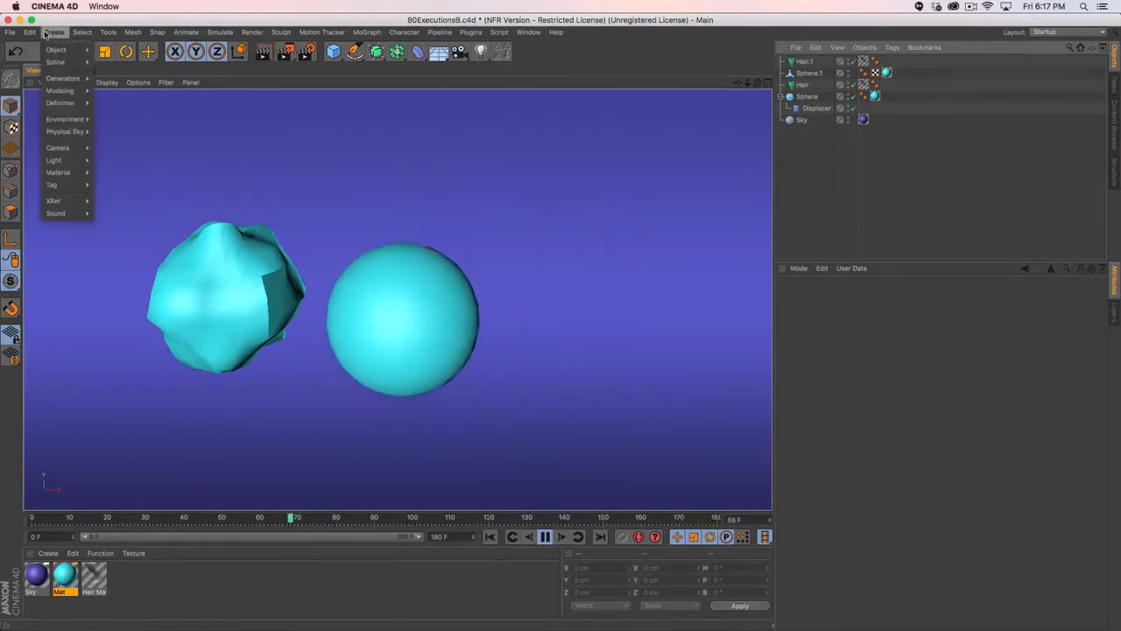
click(1116, 378)
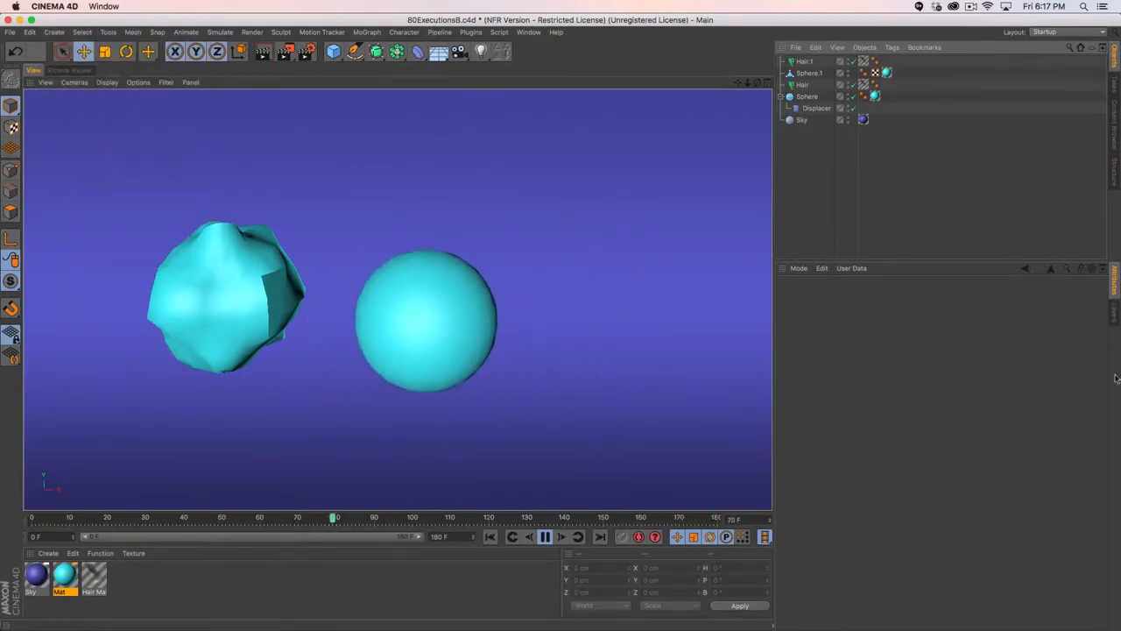
click(1114, 316)
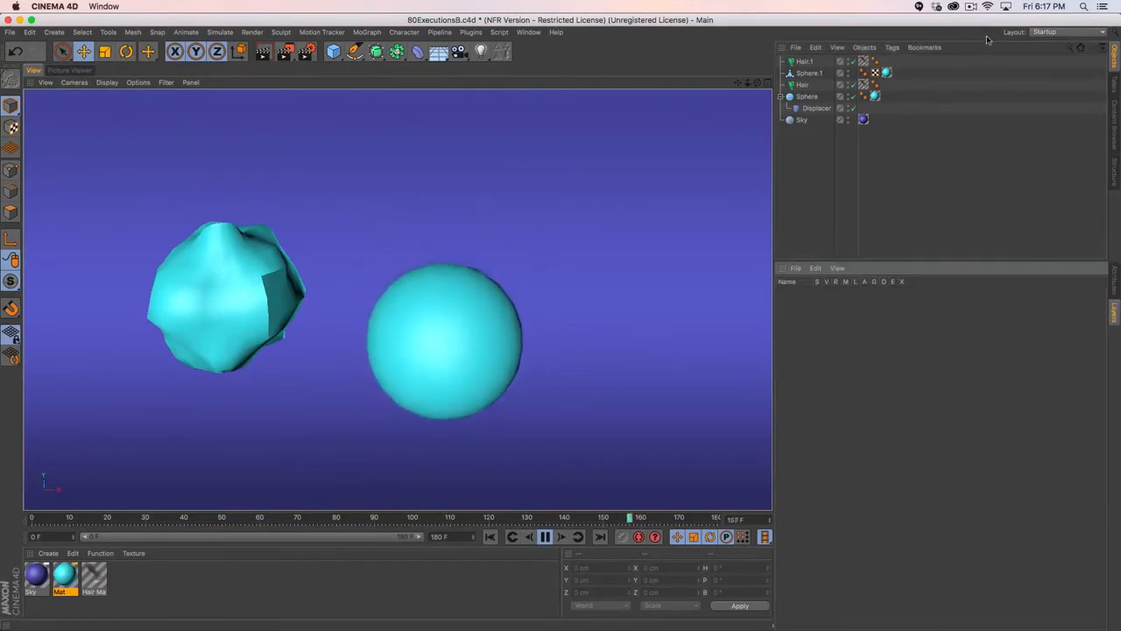
click(846, 120)
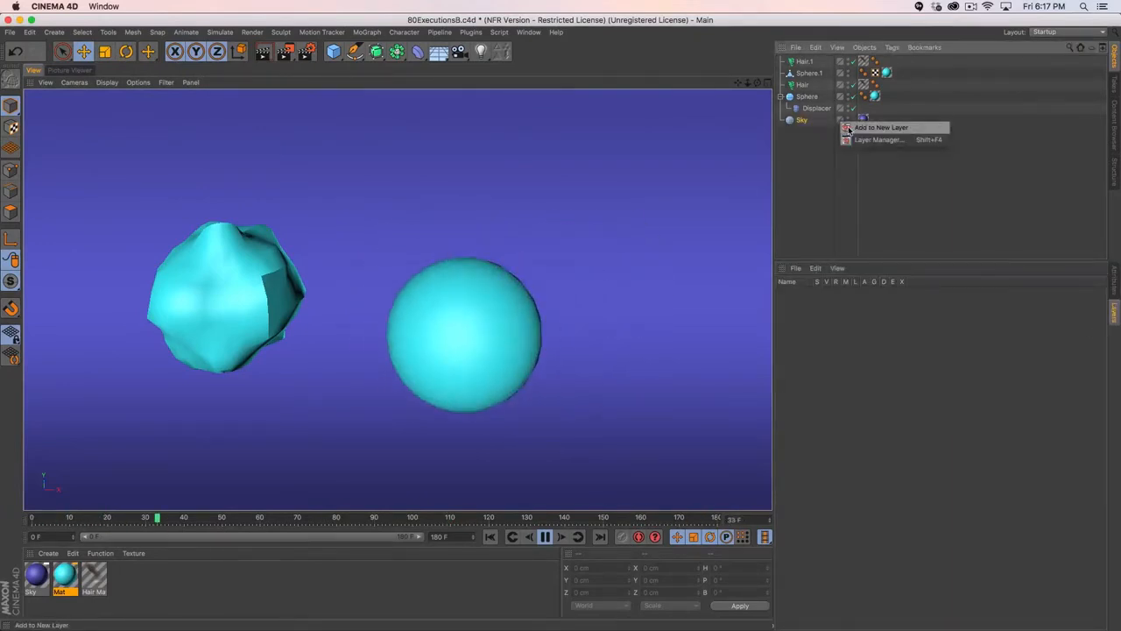
click(848, 128)
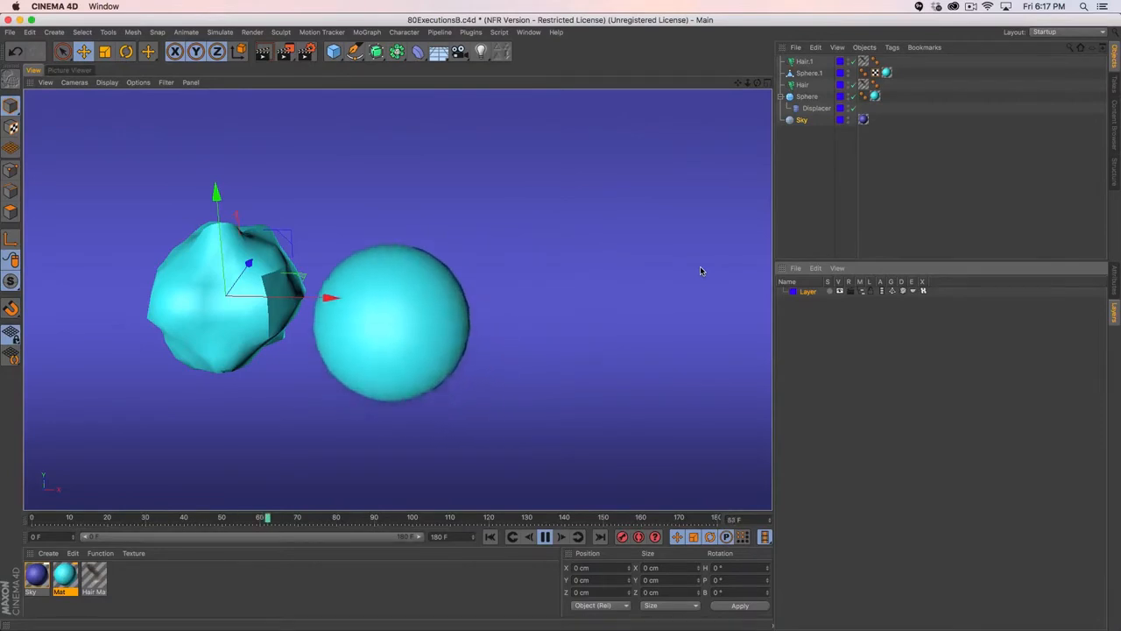
key(super+w)
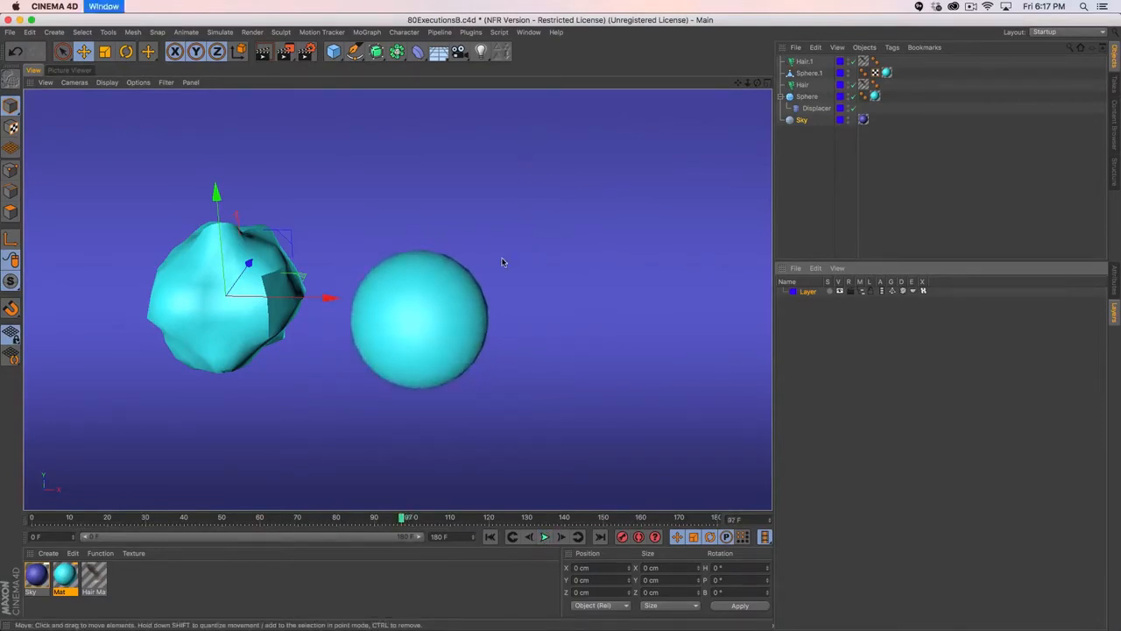
click(512, 221)
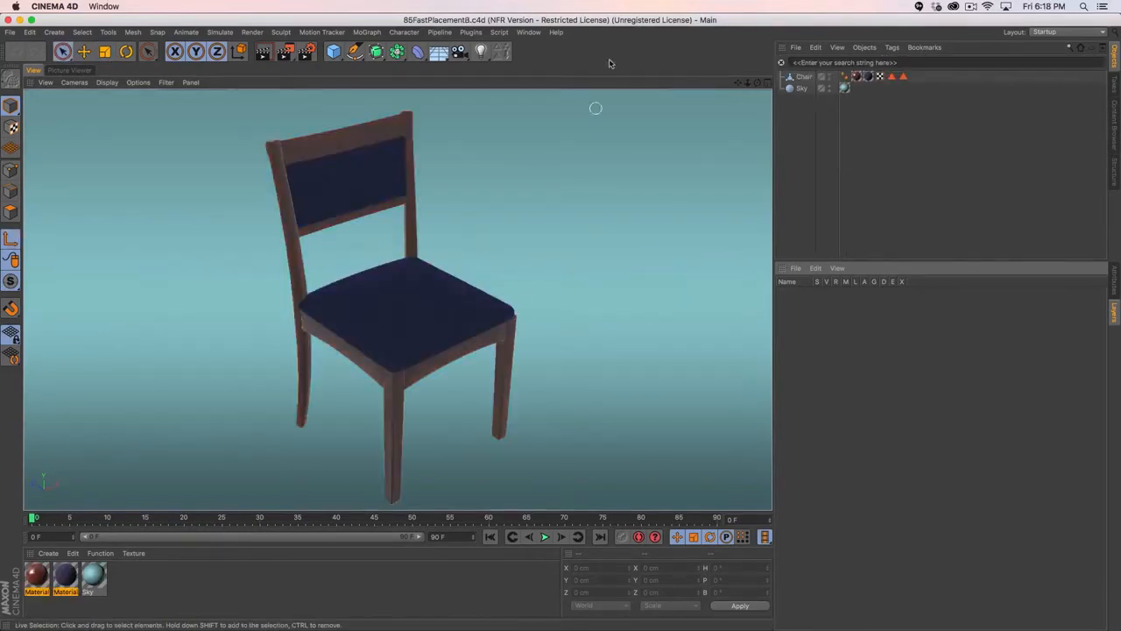
- Add a plane under the chair, show it with Gouraud Shading (Lines), and scale it up to about 4283 cm square
alt+right_drag(488, 308, 234, 342)
alt+middle_drag(467, 315, 424, 306)
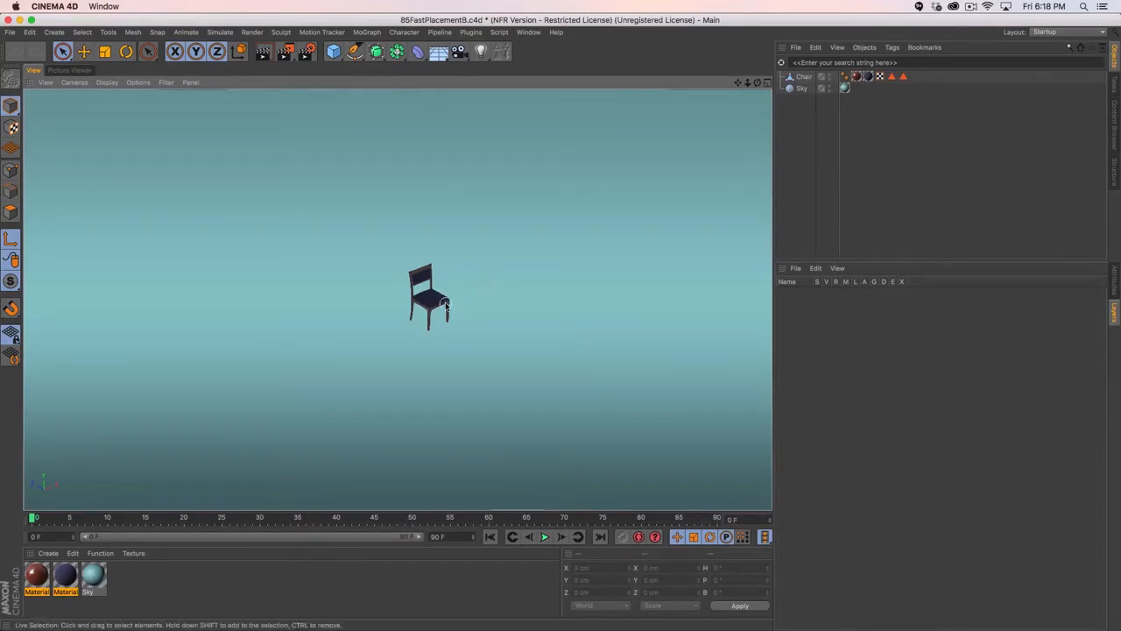
drag(335, 51, 445, 107)
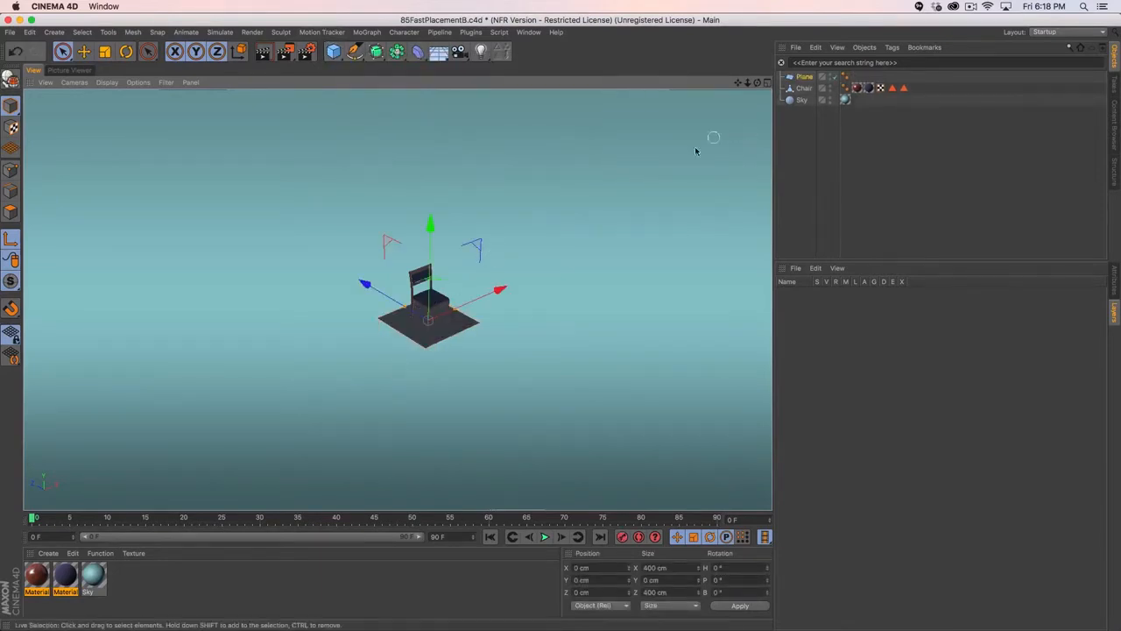
key(t)
key(n)
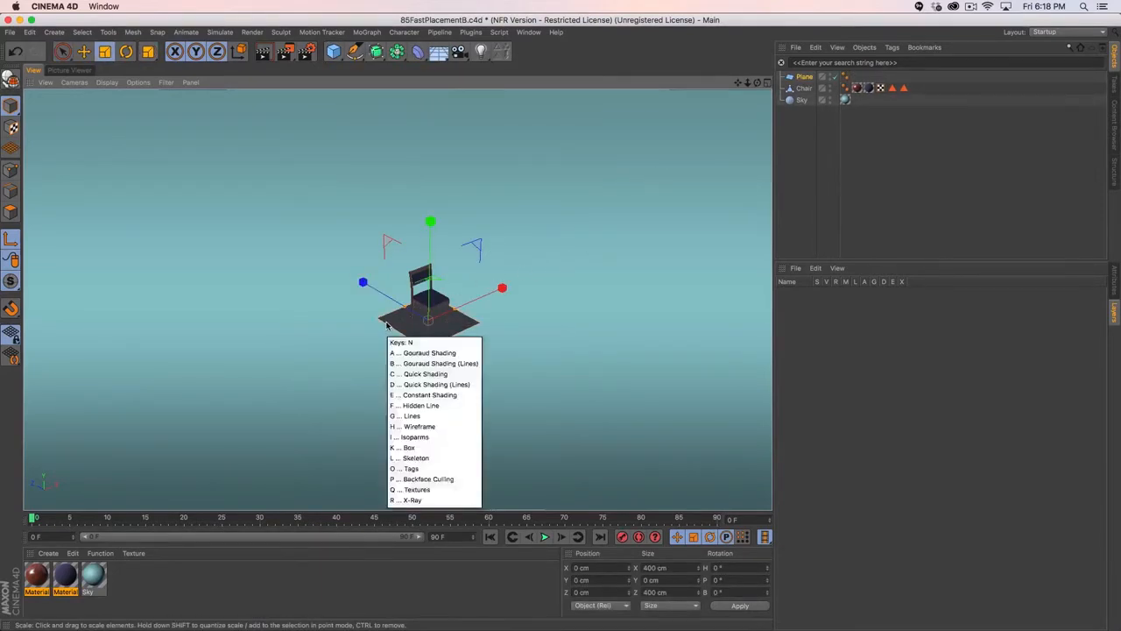
key(b)
drag(369, 351, 334, 277)
- Move the plane back along Z to about 1806 cm and make it editable
scroll(443, 343, down, 3)
key(e)
scroll(386, 289, up, 1)
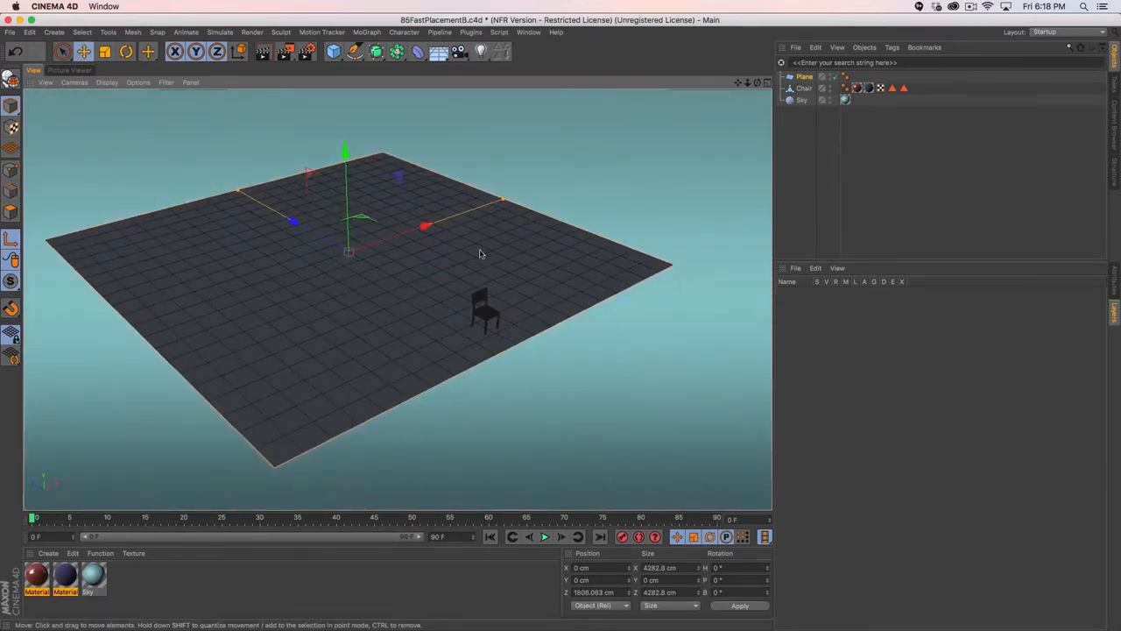
scroll(463, 283, up, 1)
key(c)
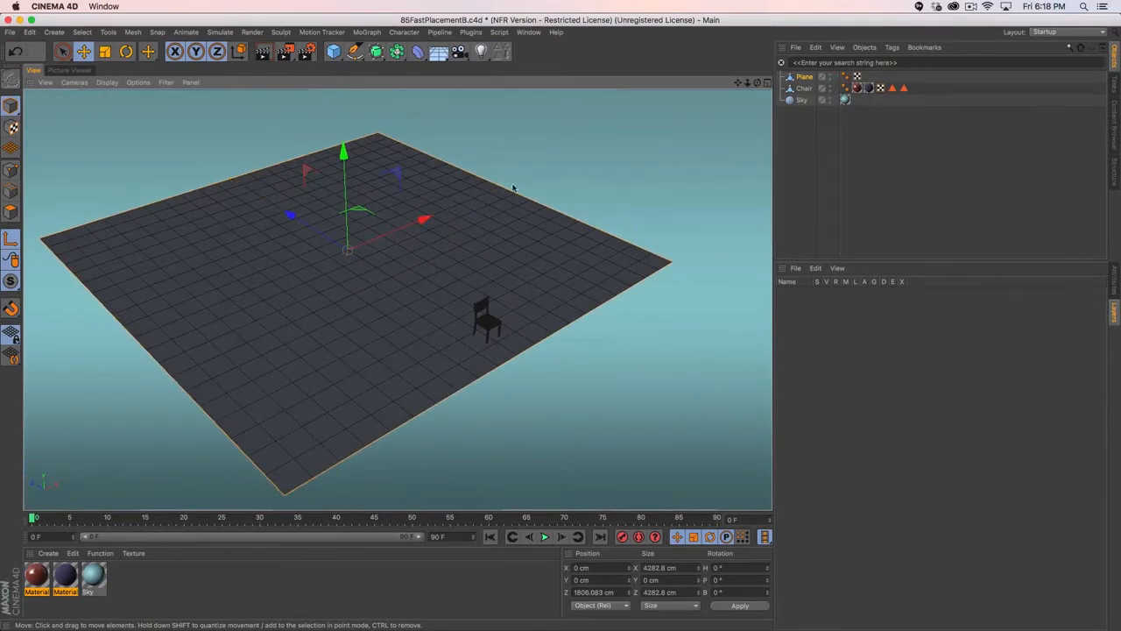
- In polygon mode, loop-select the row of polygons along the plane's edge nearest the chair
click(12, 213)
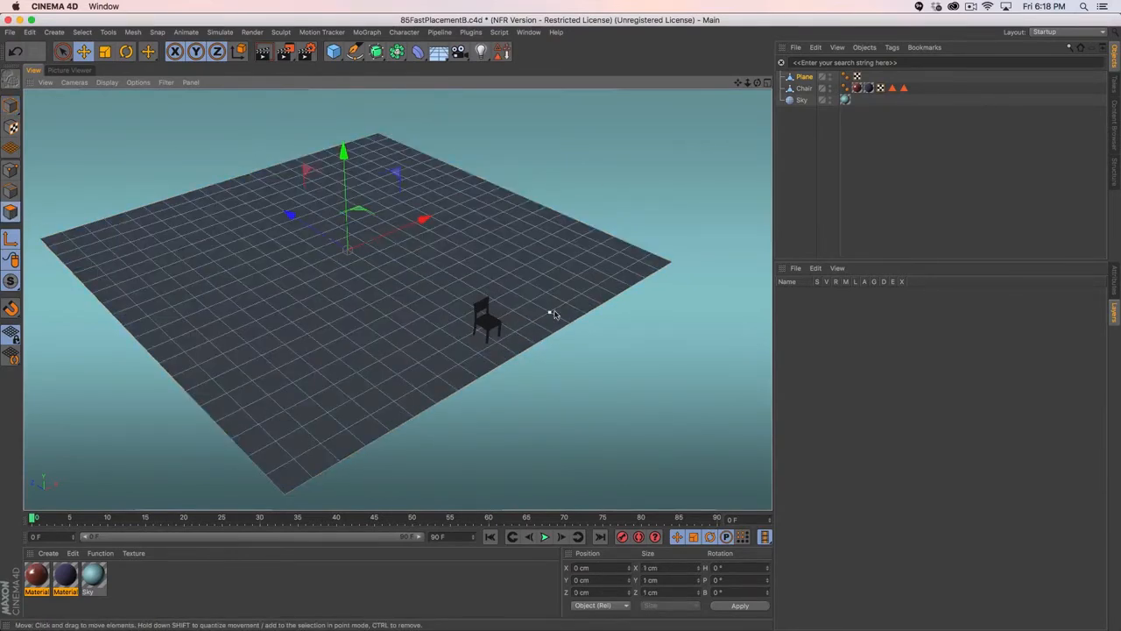
click(62, 50)
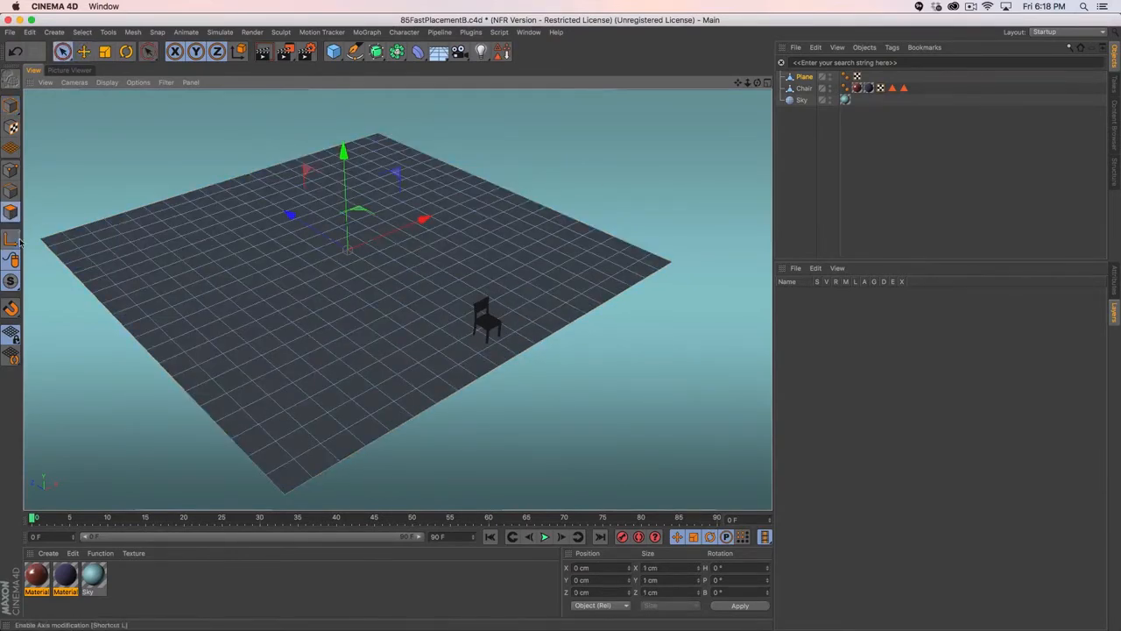
click(282, 260)
key(u)
key(l)
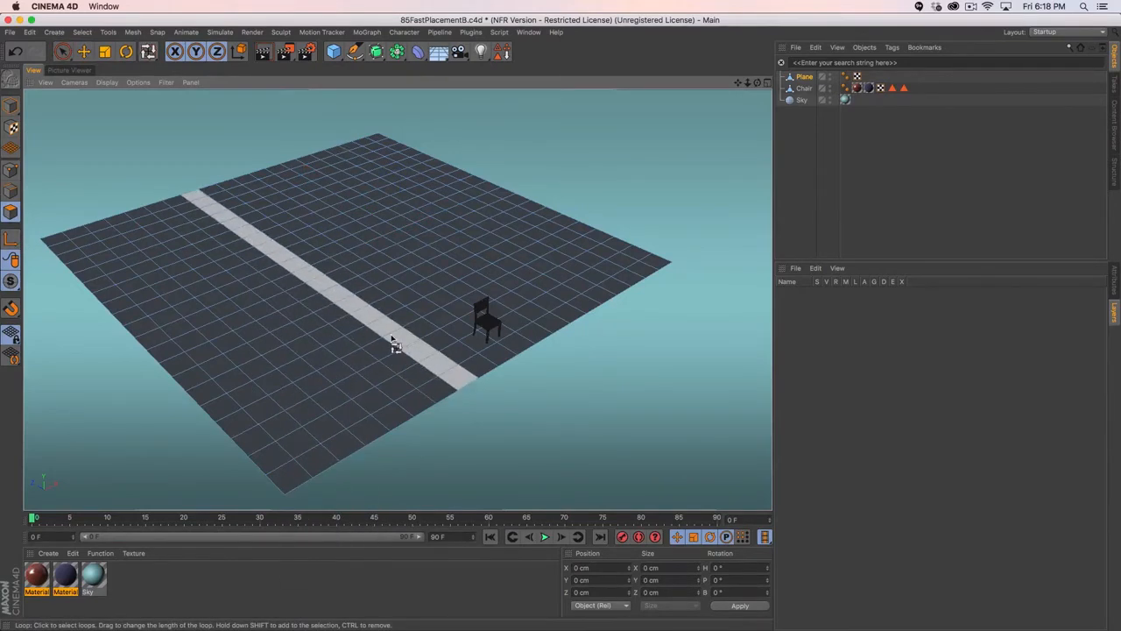
click(447, 390)
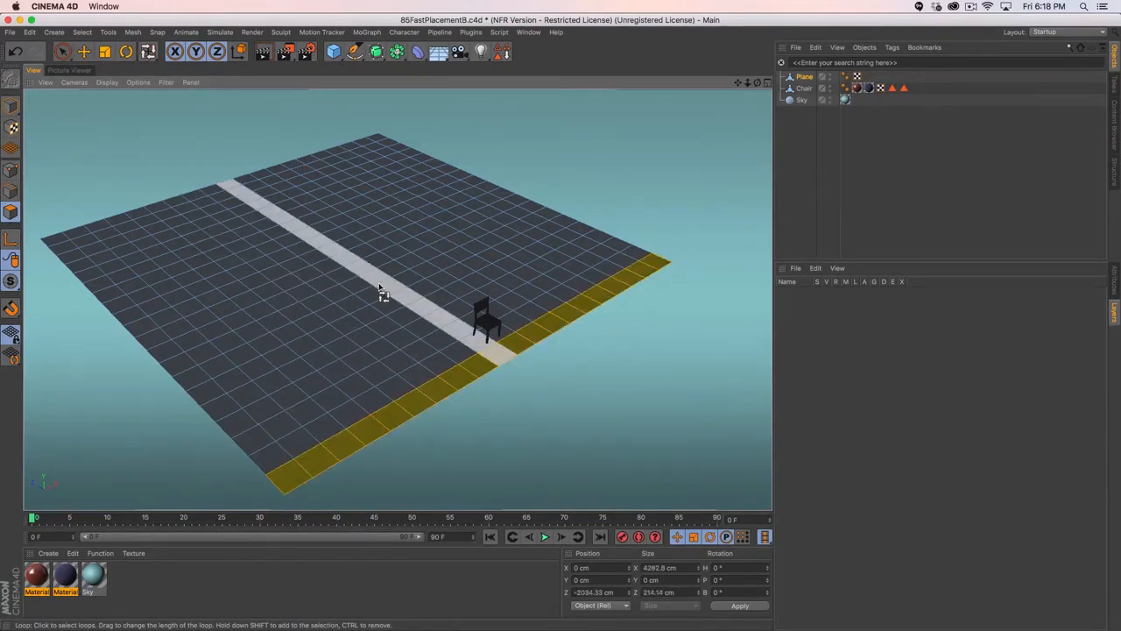
- Select all the plane's polygons and deselect the one loop running just behind the chair
key(super+a)
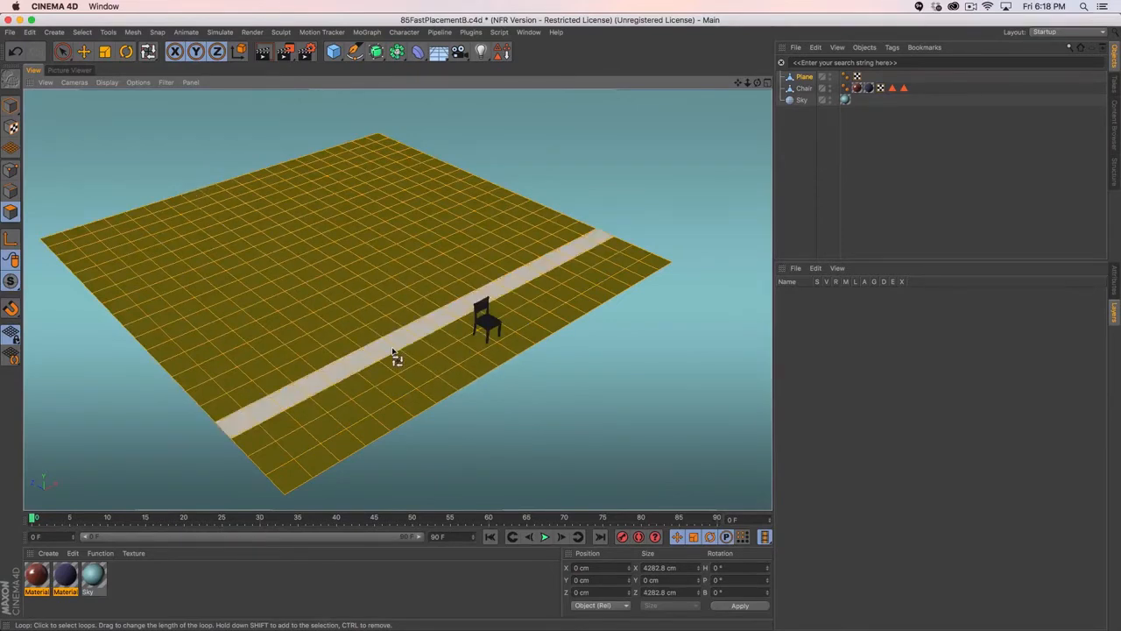
ctrl+click(392, 349)
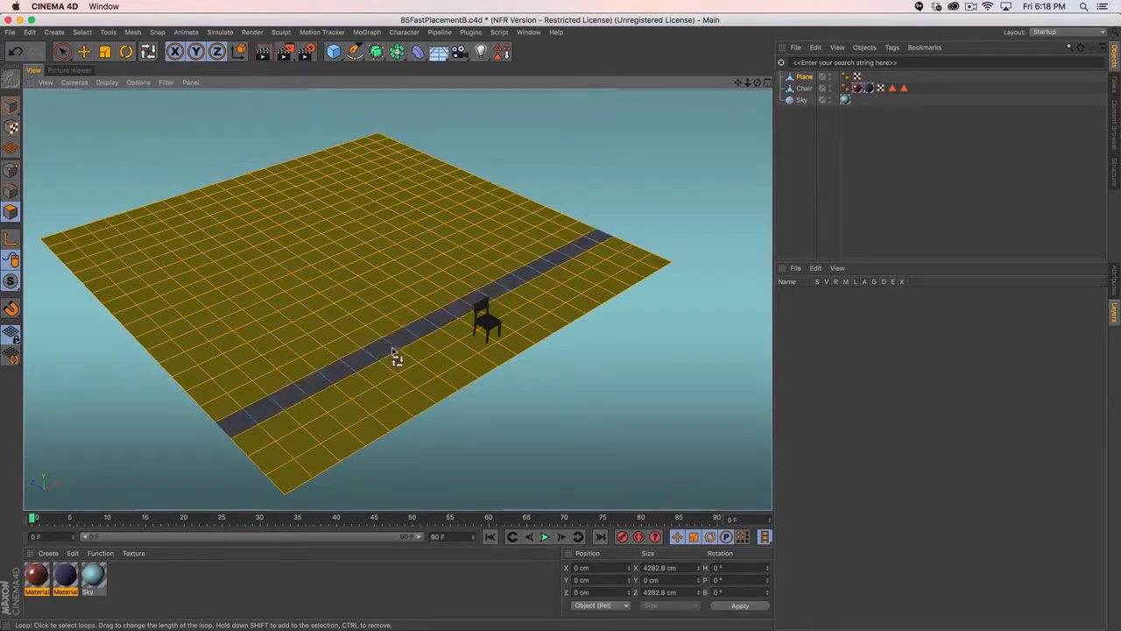
- Deselect four more evenly spaced polygon rows toward the plane's far edge and two crossing columns to form a grid of aisles
ctrl+click(313, 313)
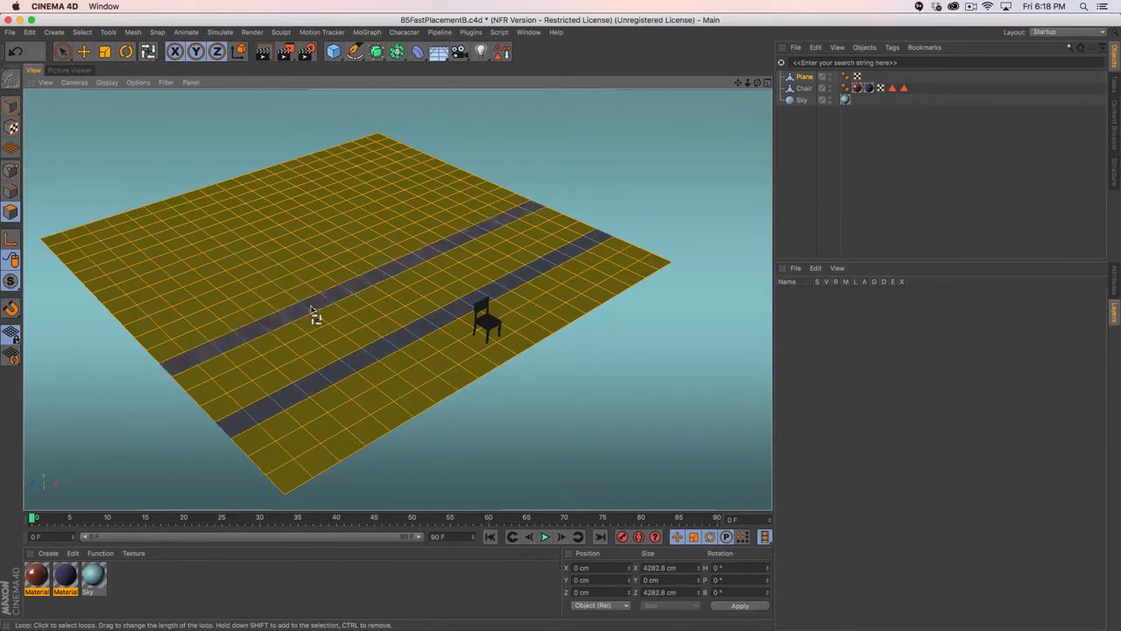
ctrl+click(230, 282)
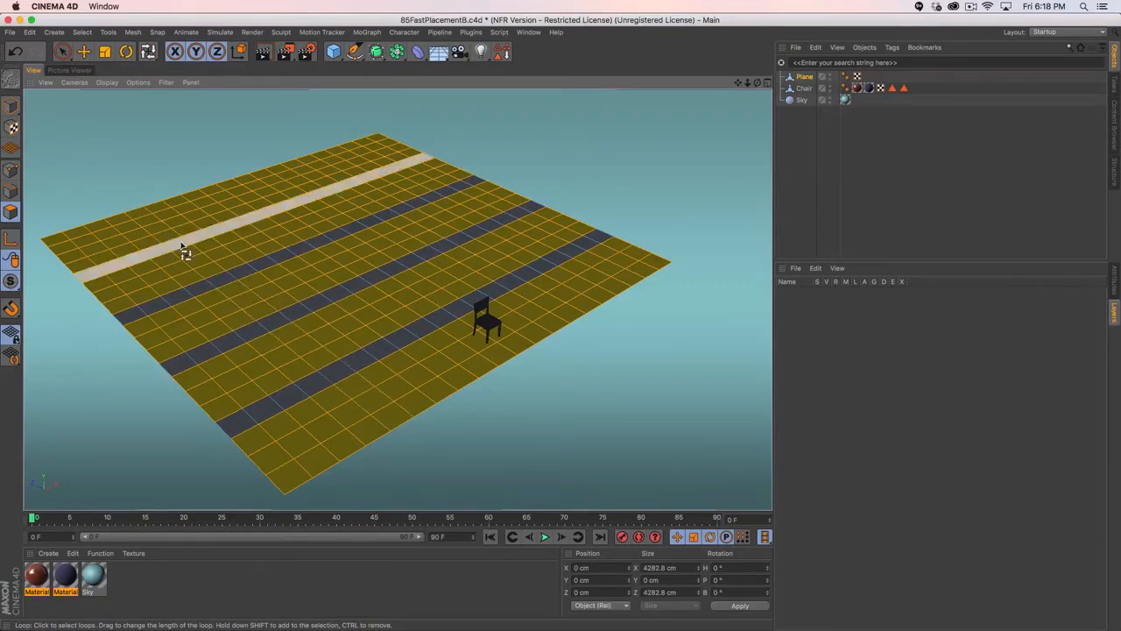
ctrl+click(184, 252)
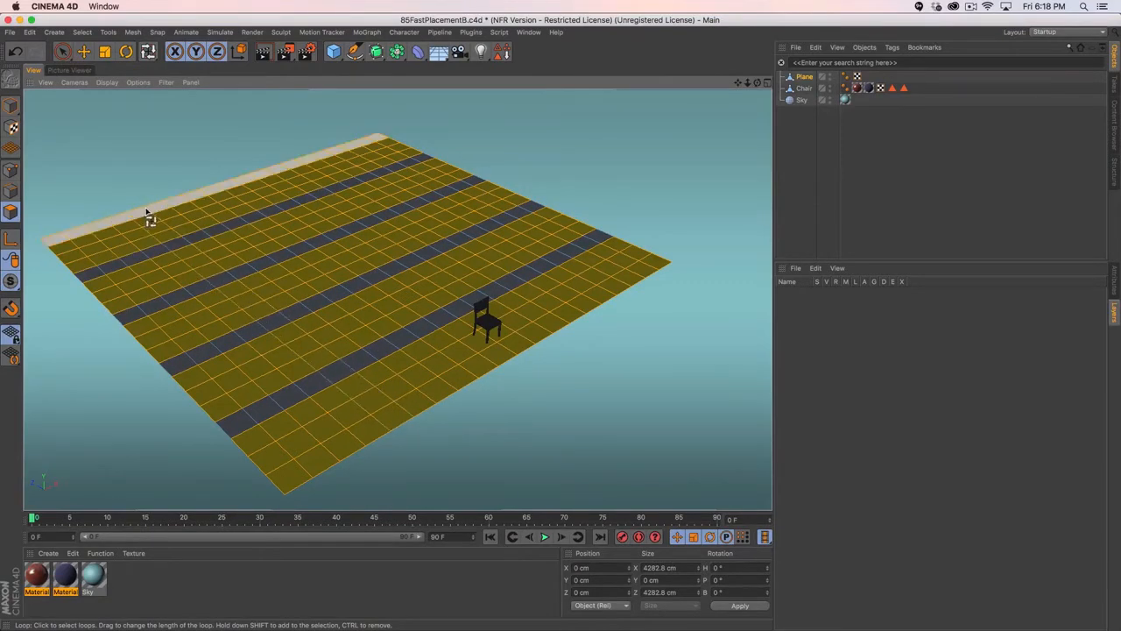
ctrl+click(150, 218)
ctrl+click(324, 388)
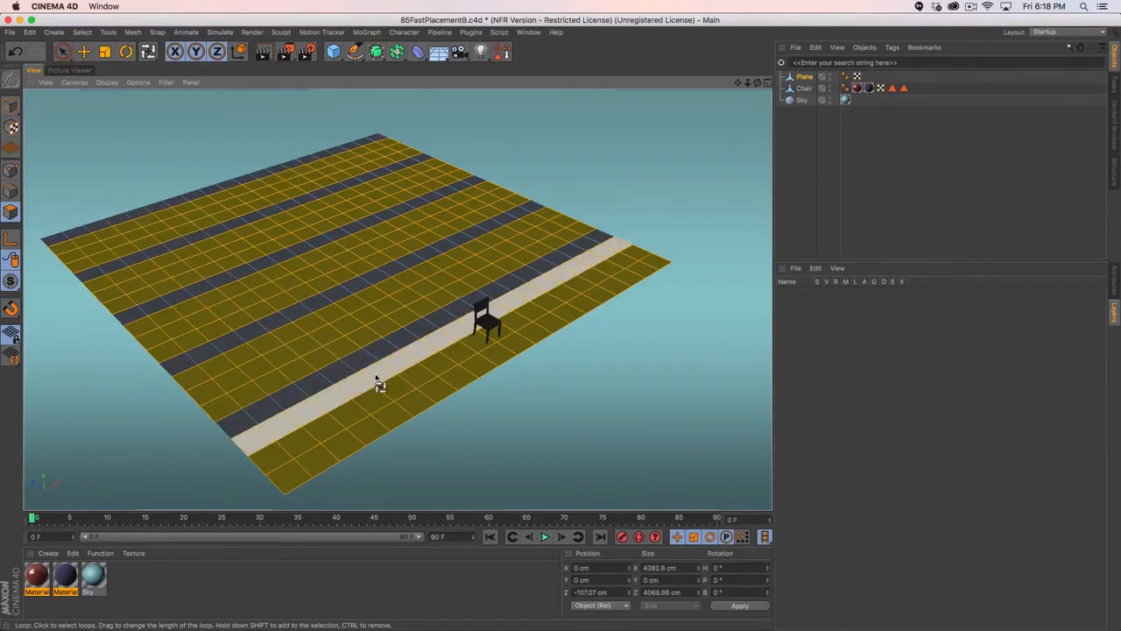
ctrl+click(372, 376)
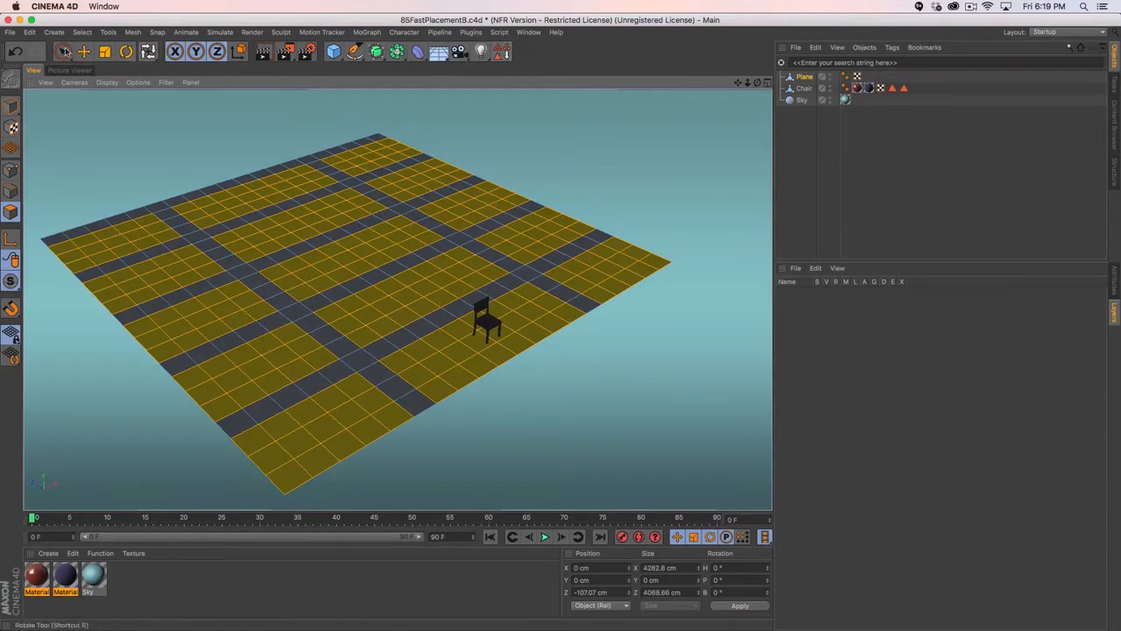
- Store the remaining polygon selection in a selection tag on the plane and name it Chairs
click(82, 33)
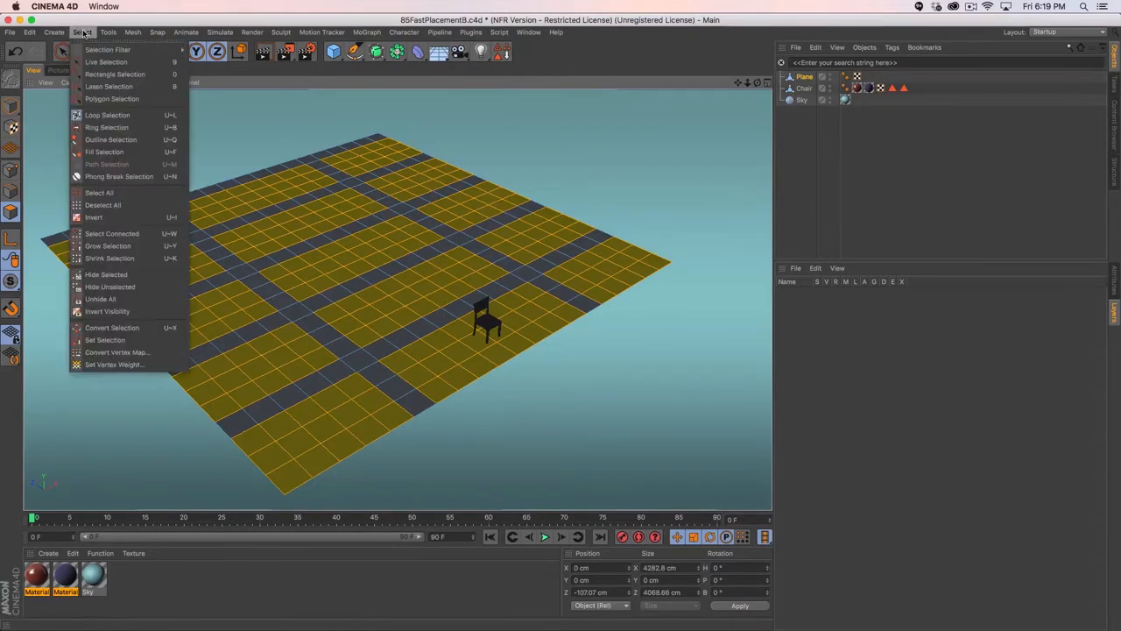
click(111, 343)
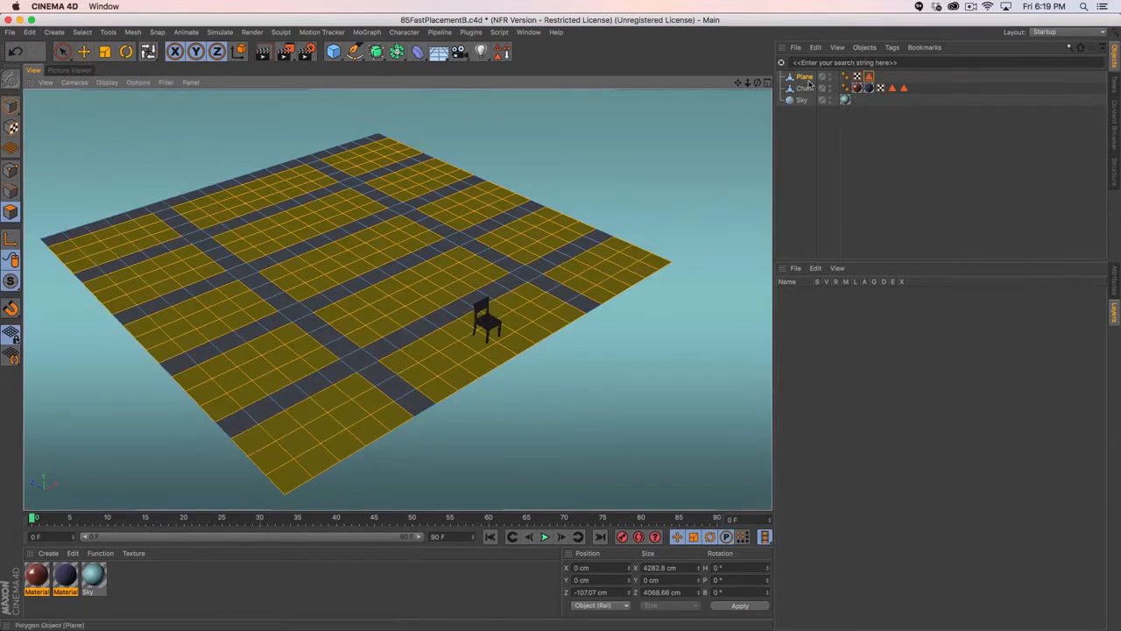
double_click(868, 77)
drag(877, 311, 550, 289)
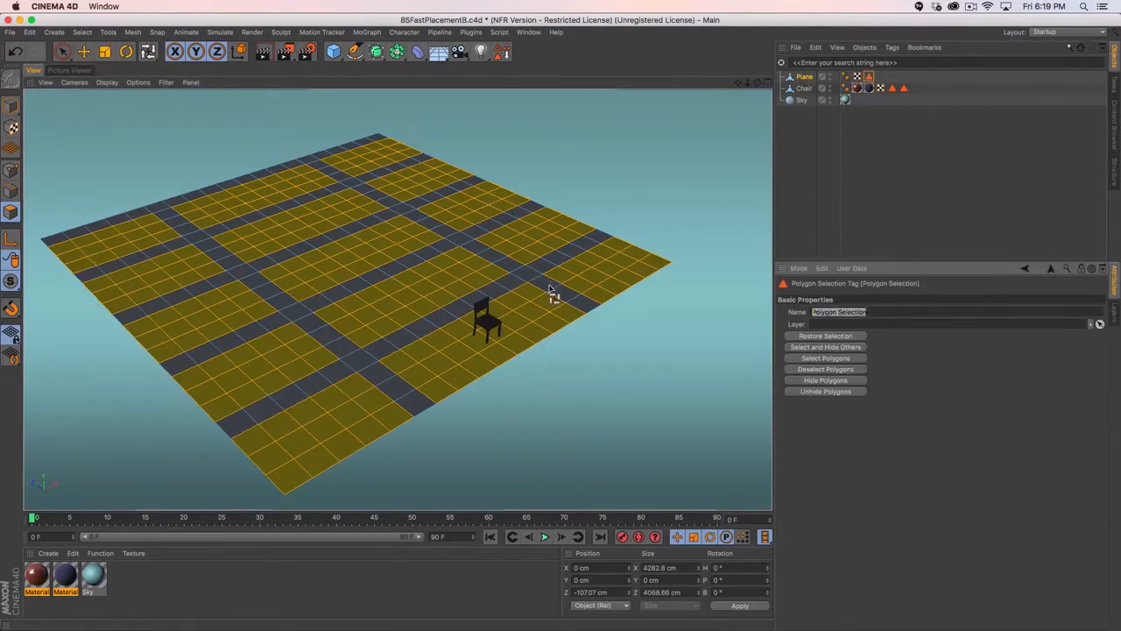
text(Ve)
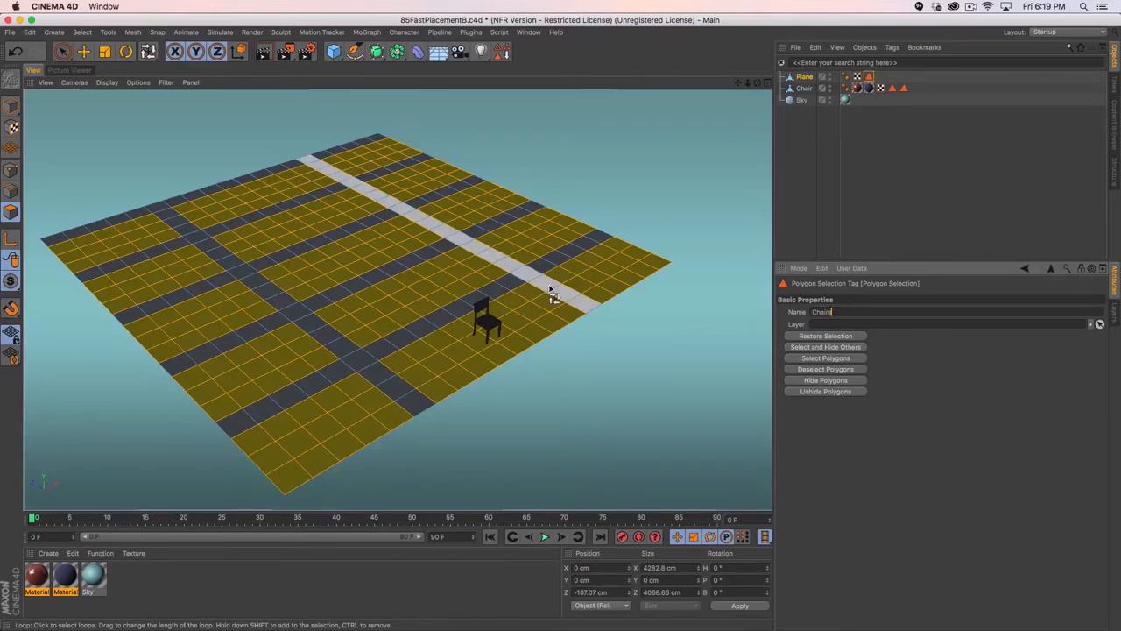
text(airs)
key(Return)
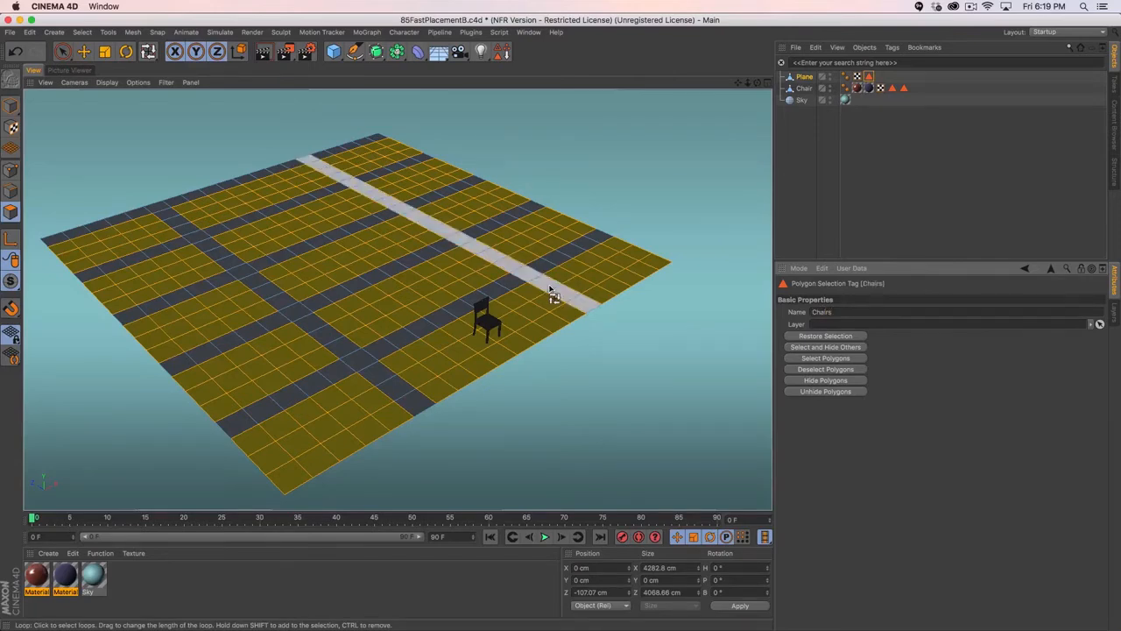
- Add a MoGraph Cloner with the Chair as its child and return to model mode
click(367, 32)
click(396, 168)
drag(805, 100, 809, 77)
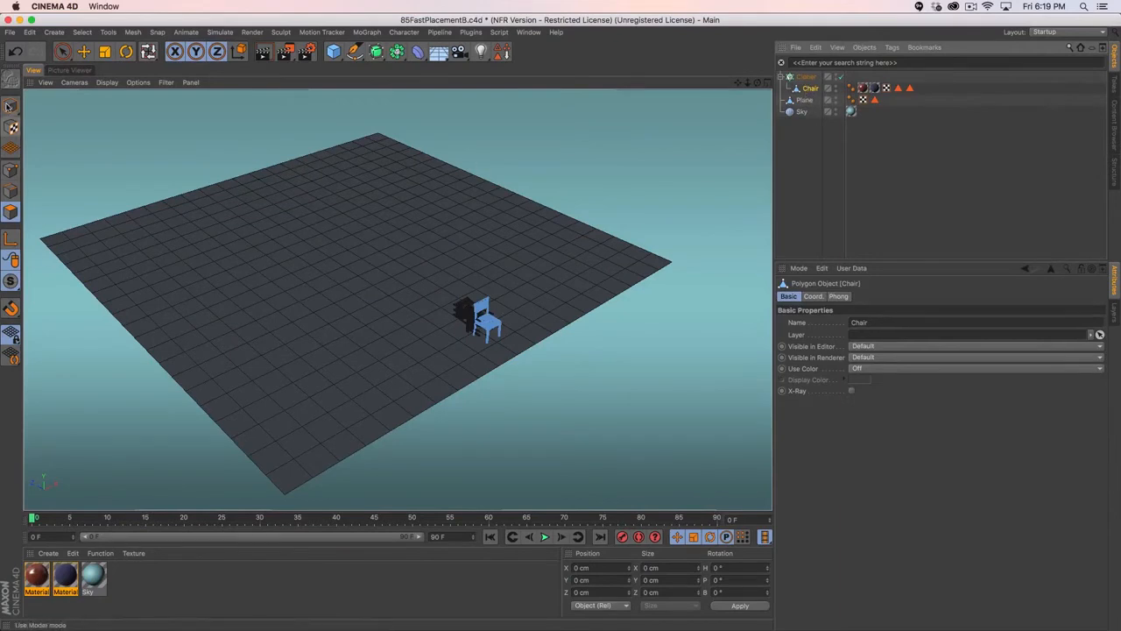
click(11, 106)
- Set the Cloner's mode to Object and use the Plane as its distribution object
click(808, 79)
click(839, 324)
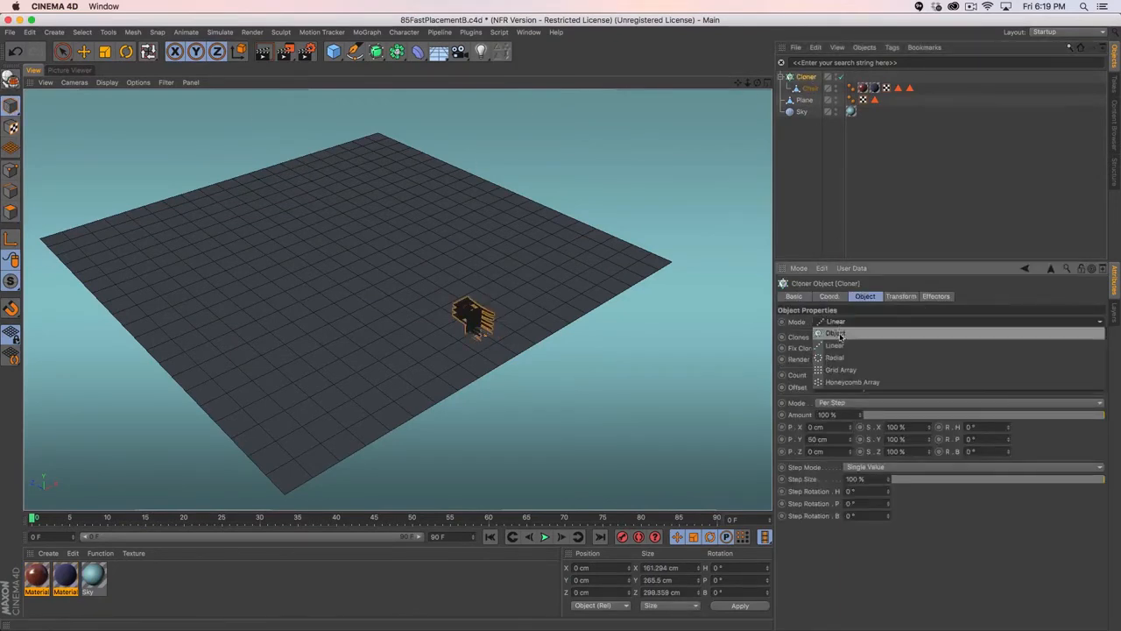
click(840, 334)
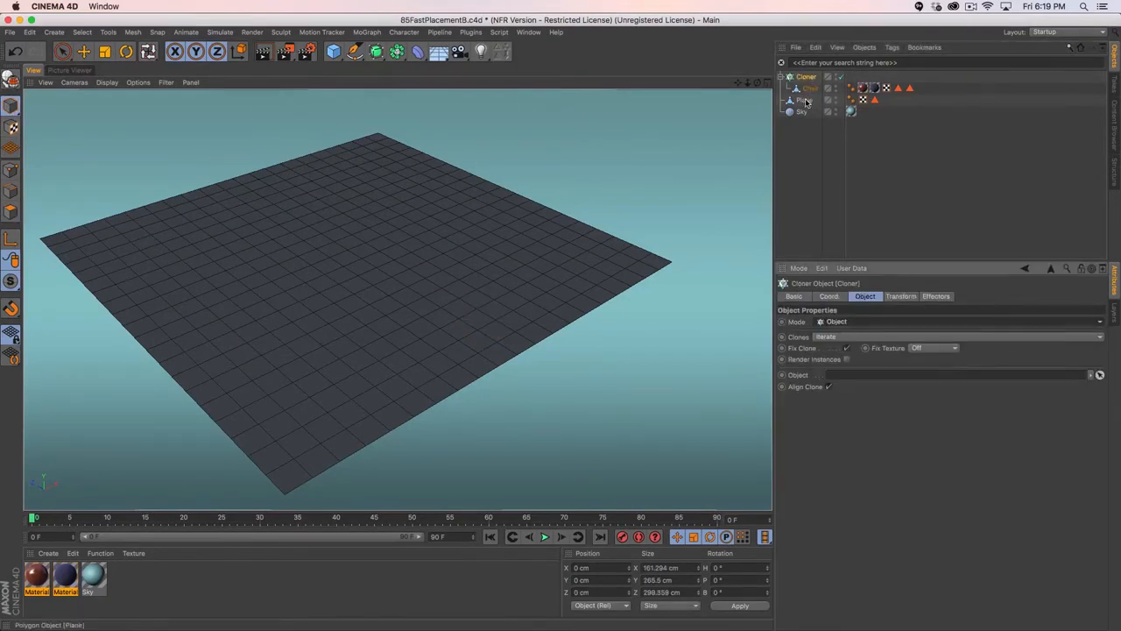
drag(807, 102, 858, 376)
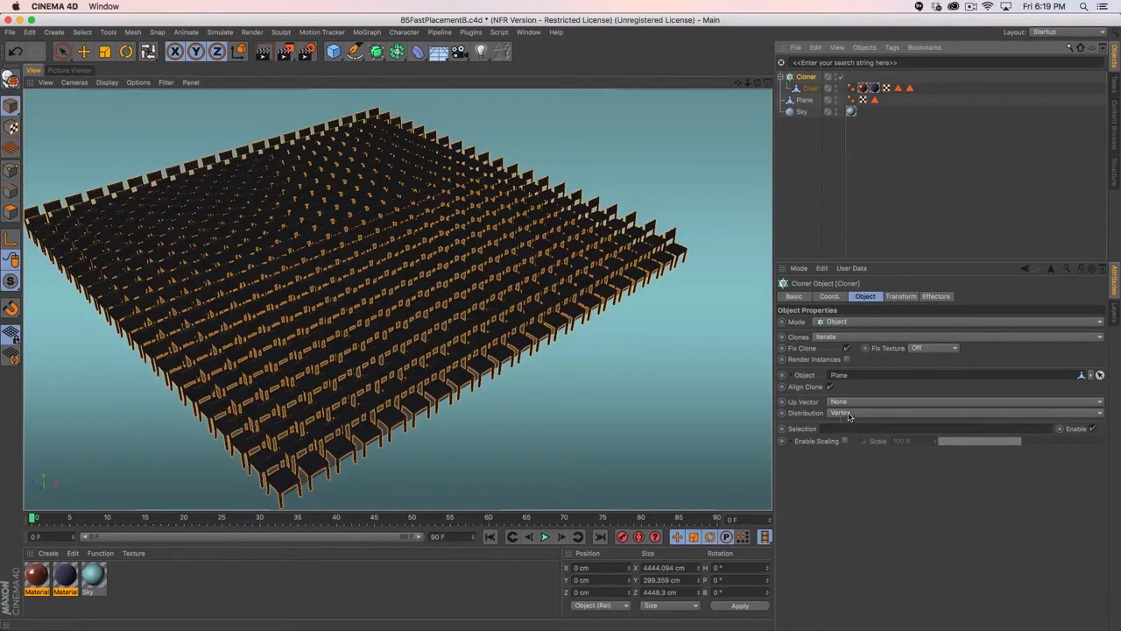
- Set the Cloner's distribution to Polygon Center and limit the clones to the plane's Chairs selection
click(848, 414)
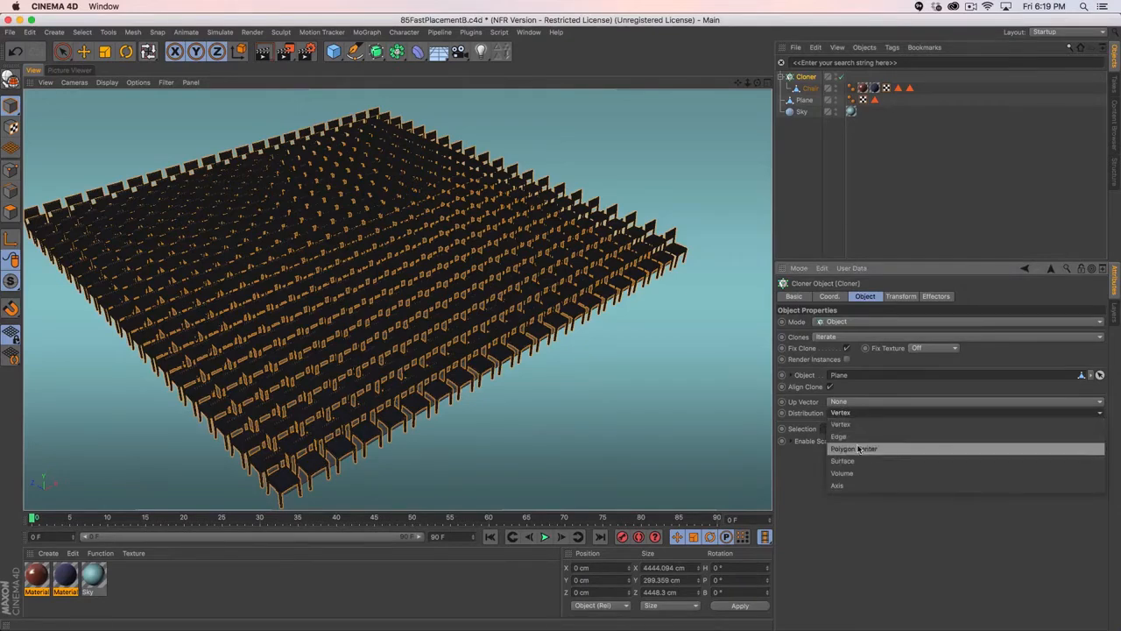
click(858, 449)
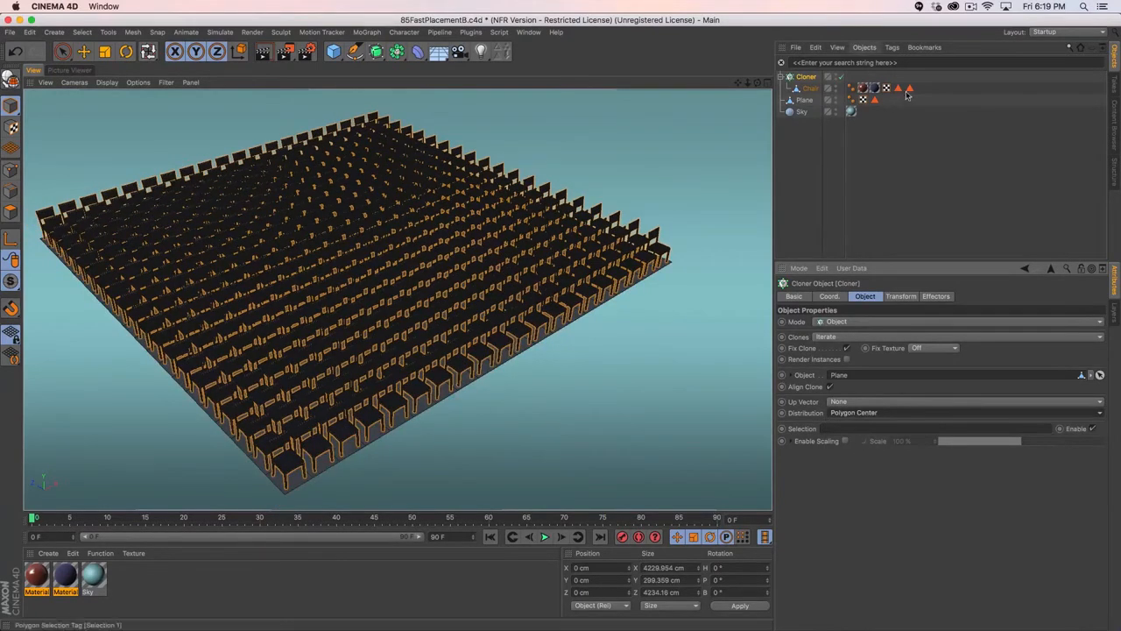
drag(874, 100, 843, 431)
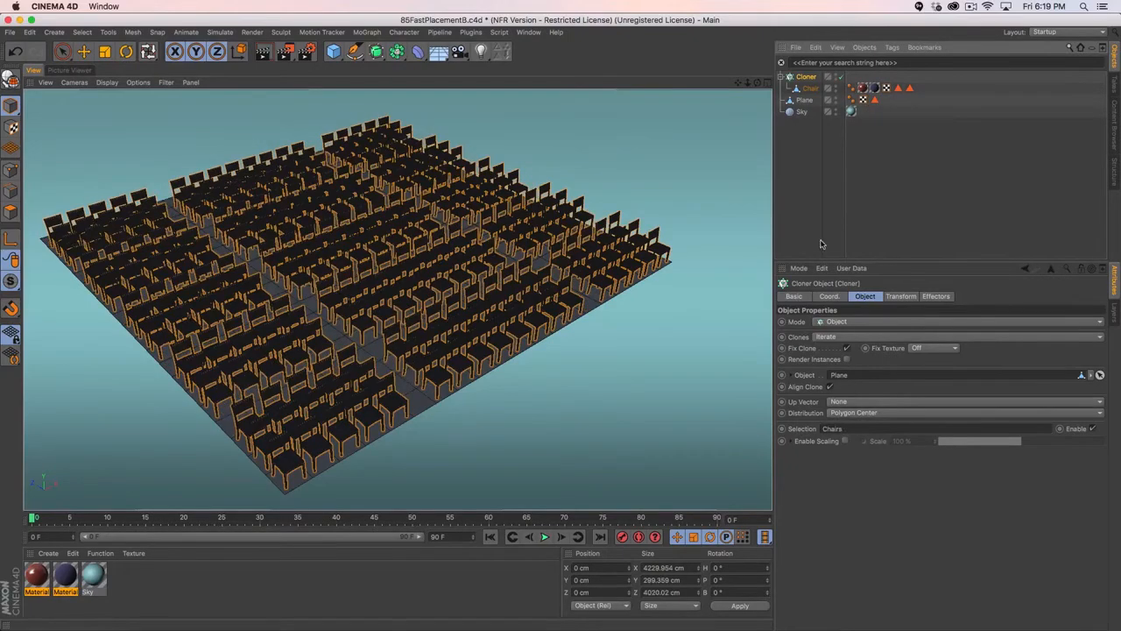
click(804, 194)
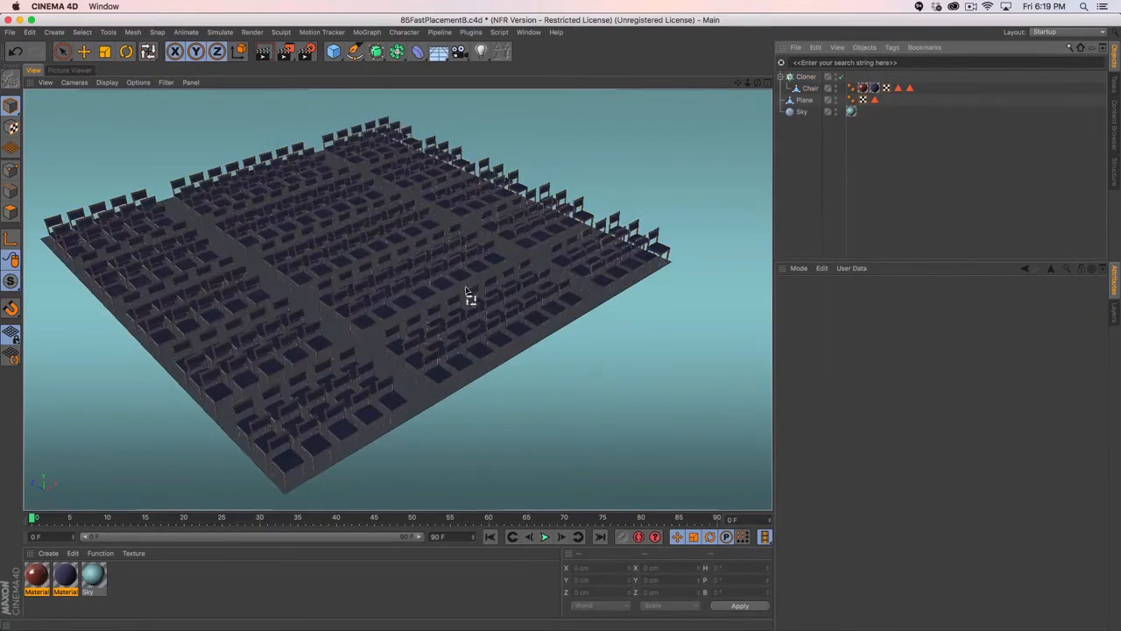
- Enable Render Instances on the Cloner
mouse_move(400, 268)
alt+mouse_down()
mouse_move(546, 280)
mouse_move(358, 190)
mouse_move(382, 275)
mouse_move(399, 263)
alt+mouse_up()
click(804, 76)
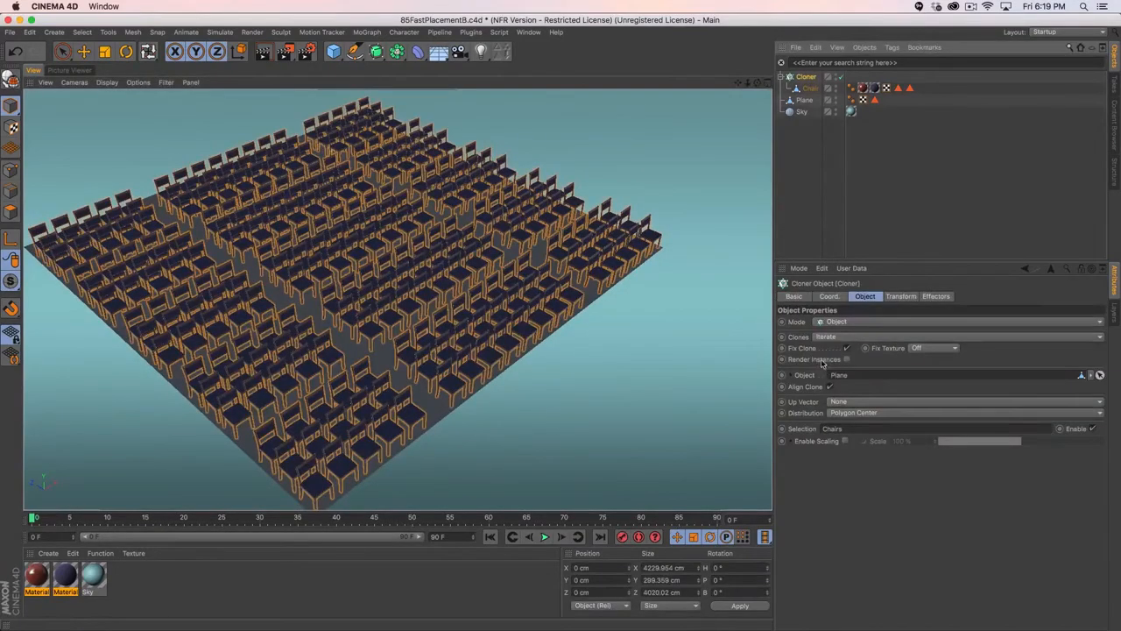
click(846, 360)
alt+drag(412, 298, 447, 319)
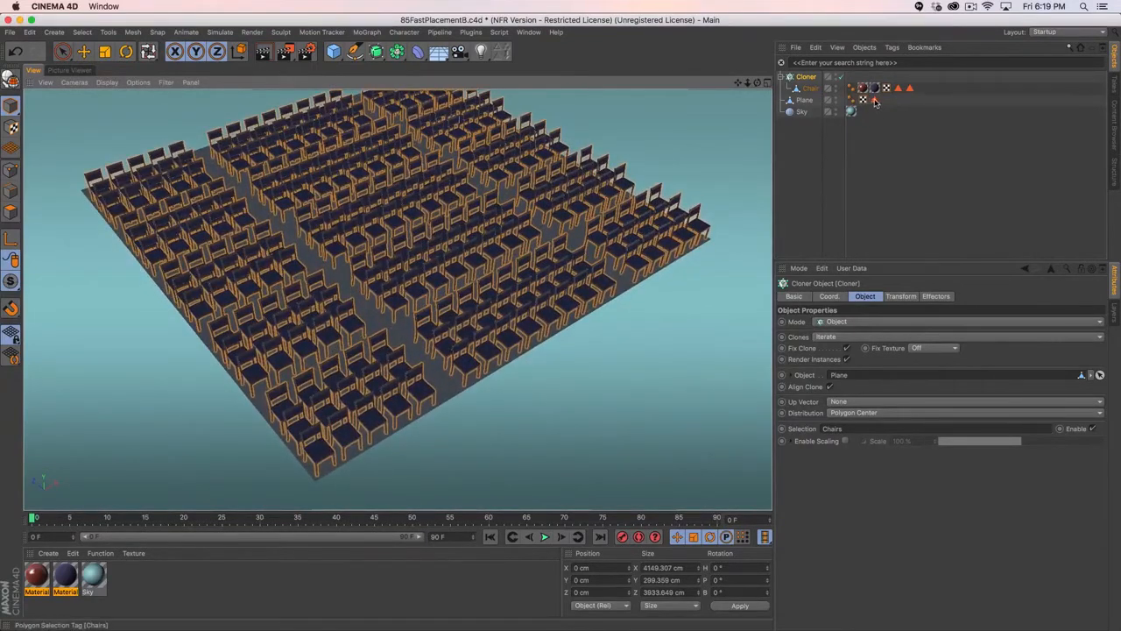
- Recall the plane's Chairs selection and deselect the polygon columns next to both crossing aisles to widen them
click(875, 99)
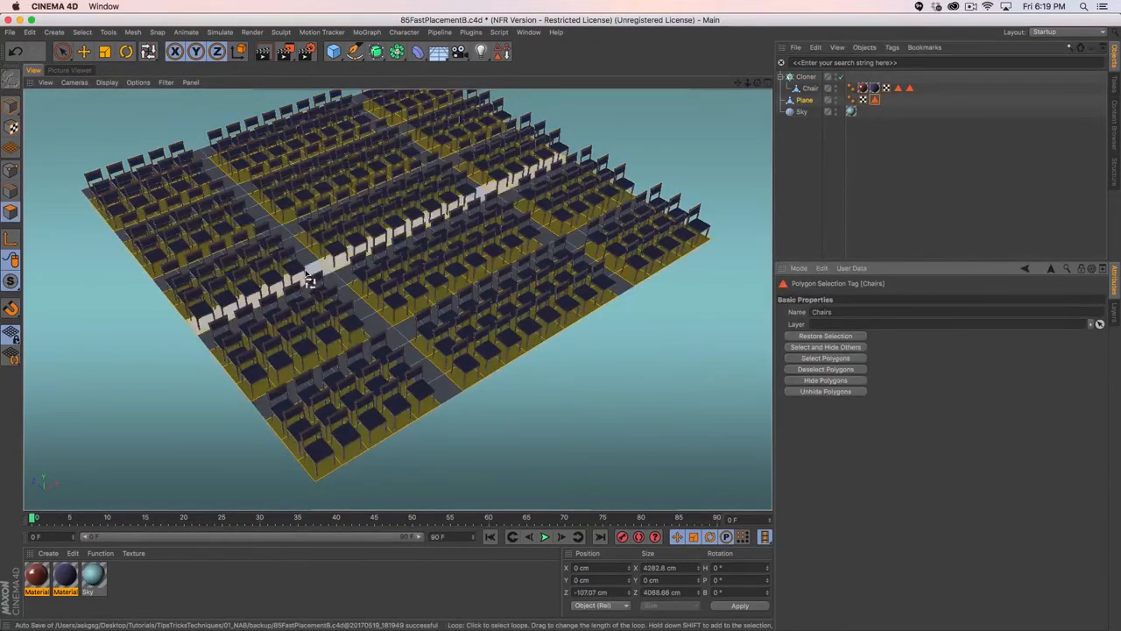
click(400, 315)
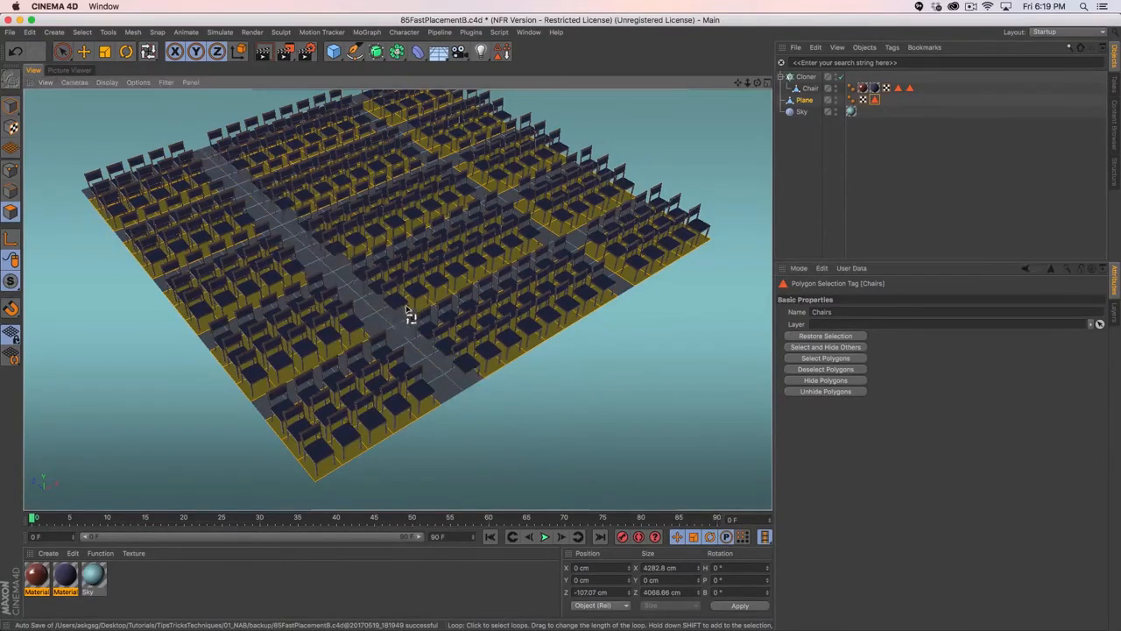
ctrl+click(595, 294)
- With Live Selection, deselect scattered individual polygons in the middle block at the plane's front edge
key(9)
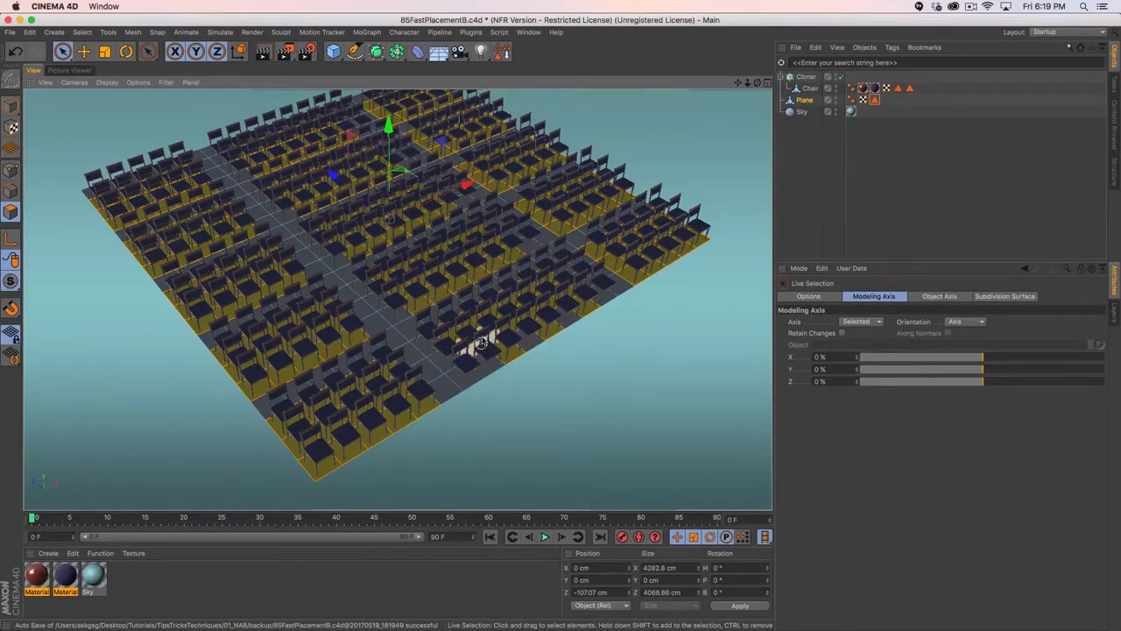
scroll(523, 315, up, 3)
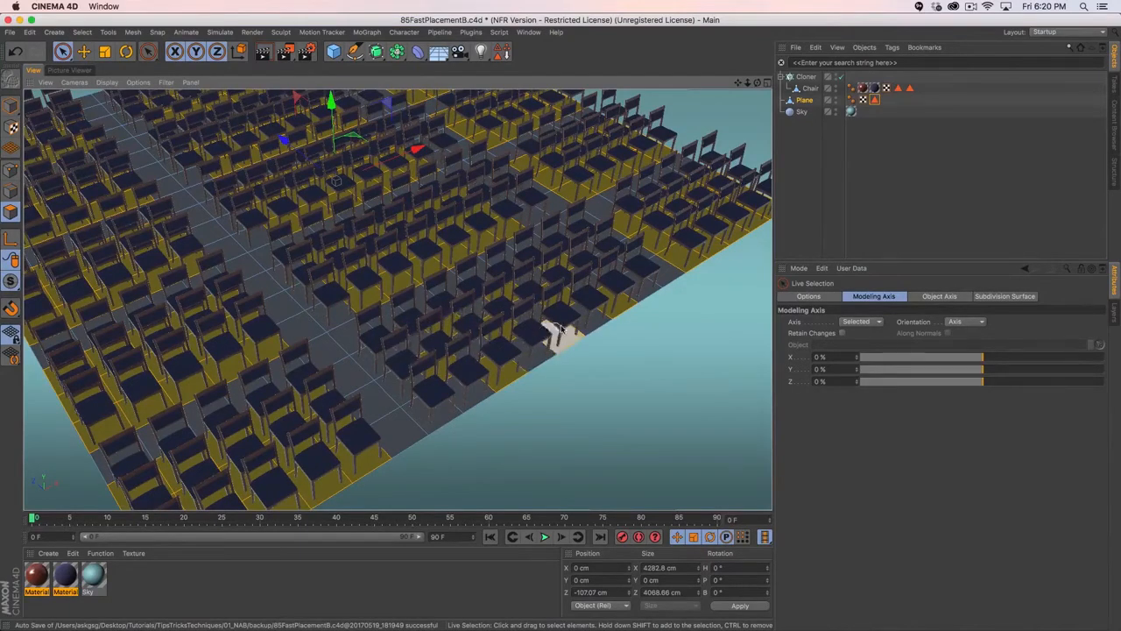
scroll(552, 329, down, 3)
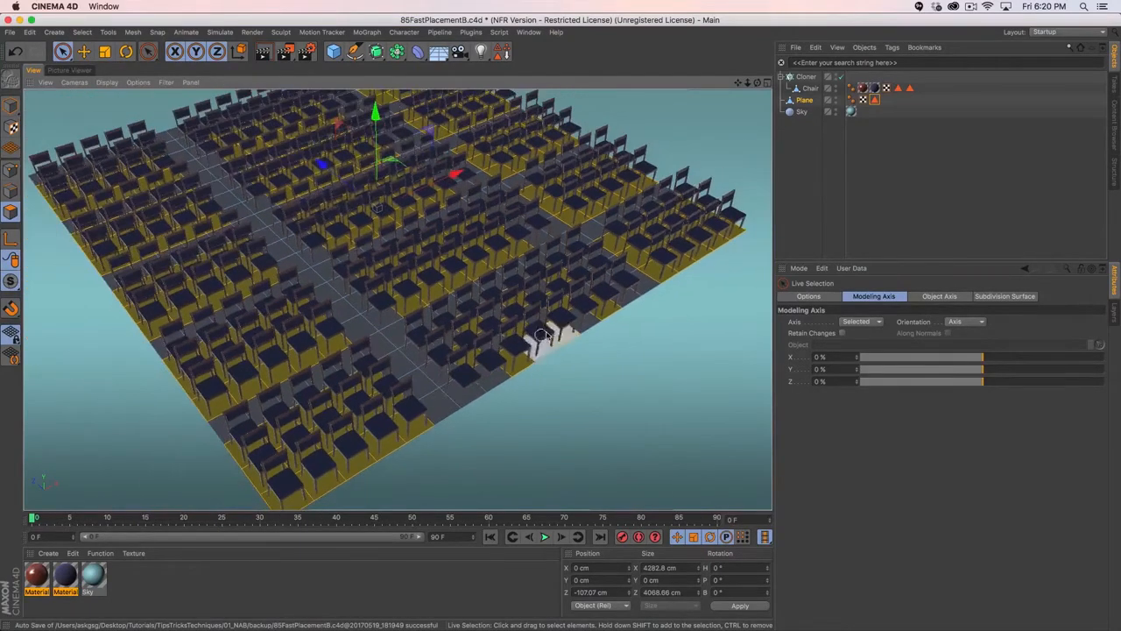
- Update the Chairs selection tag with the edited polygon selection using Set Selection, and deselect the plane
click(876, 101)
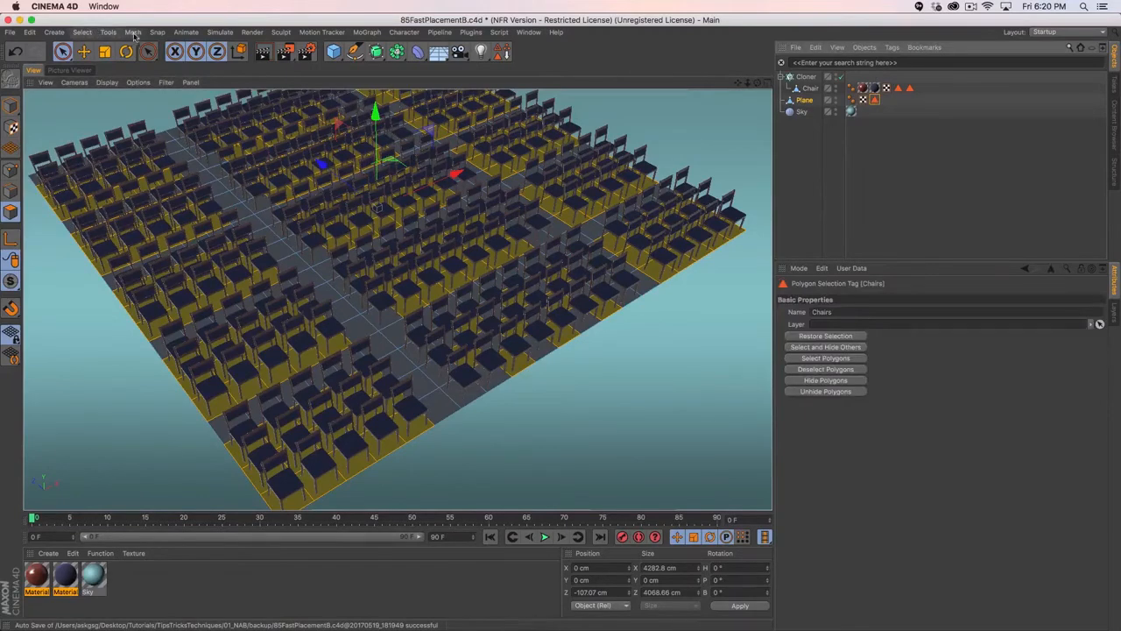
click(82, 31)
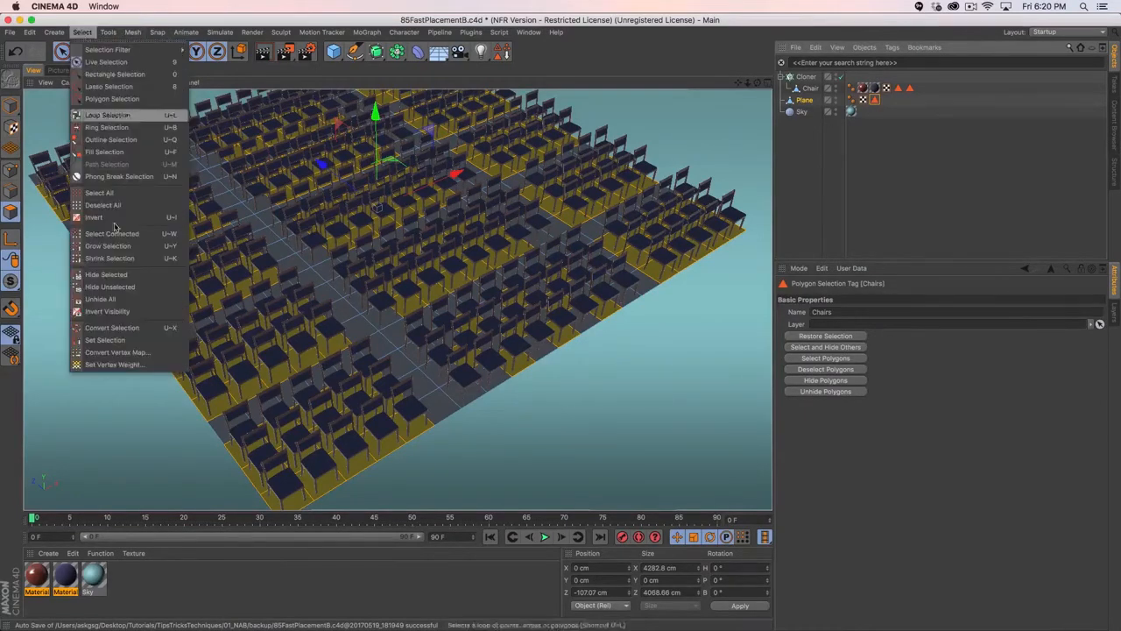
click(98, 342)
click(985, 182)
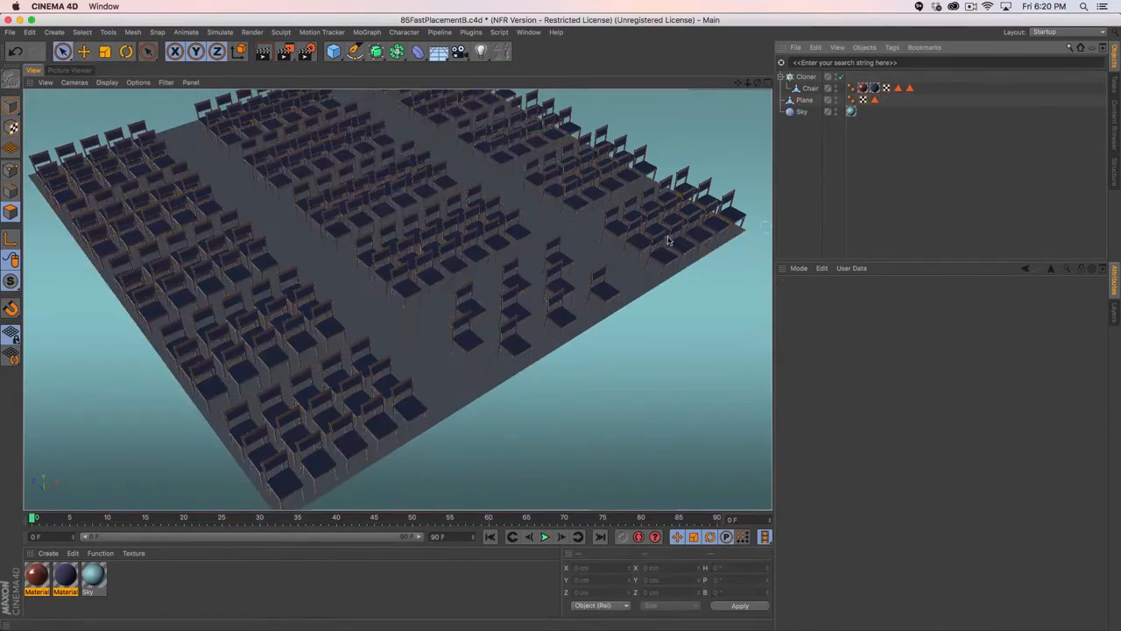
- Hide the Plane in the editor and renderer, and switch the Cloner off and on to compare with the single chair
alt+drag(513, 298, 476, 342)
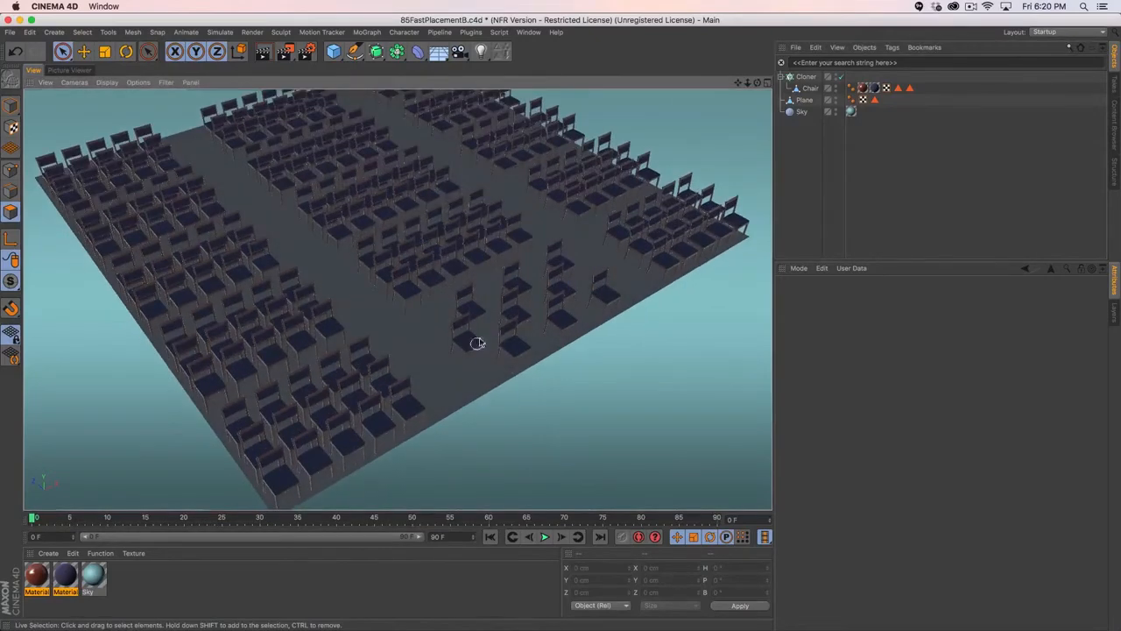
click(835, 99)
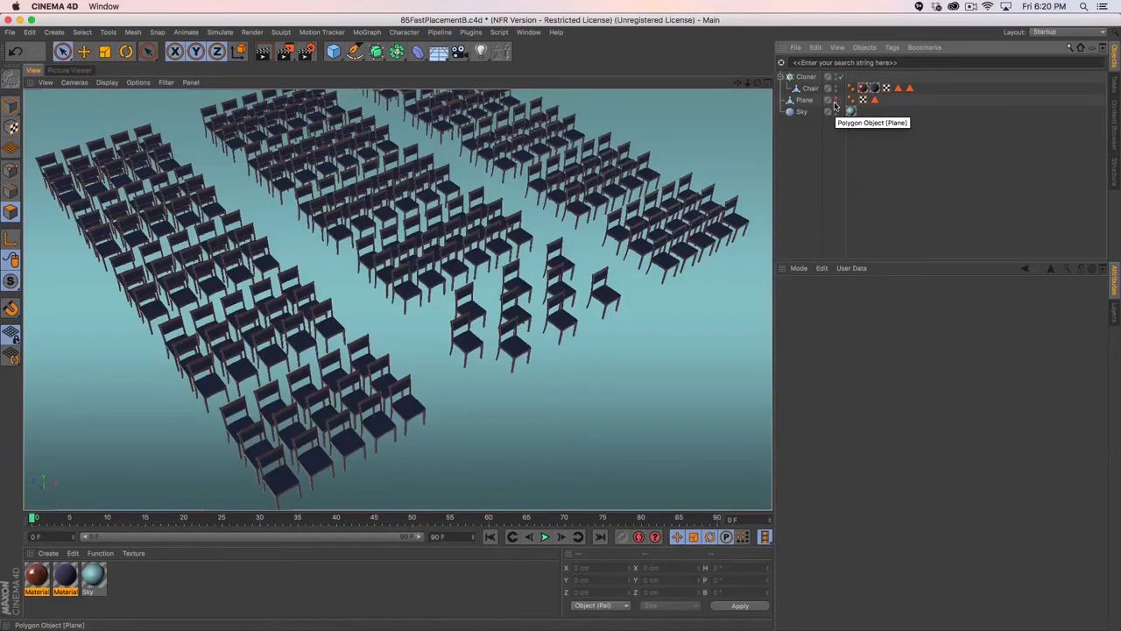
alt+drag(393, 195, 565, 211)
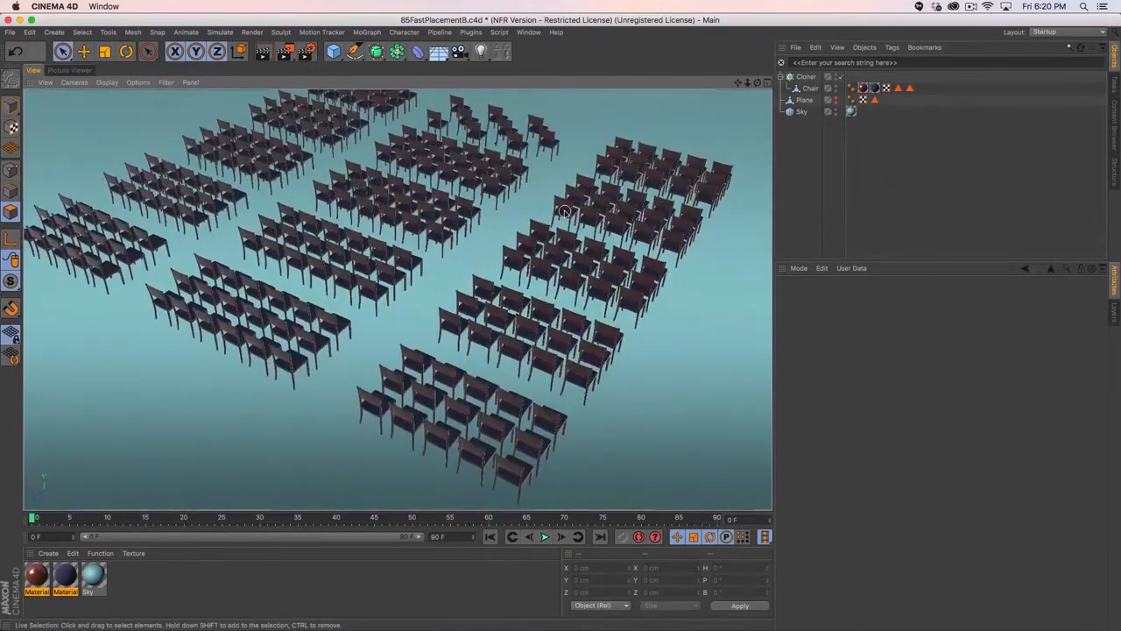
alt+drag(421, 226, 417, 237)
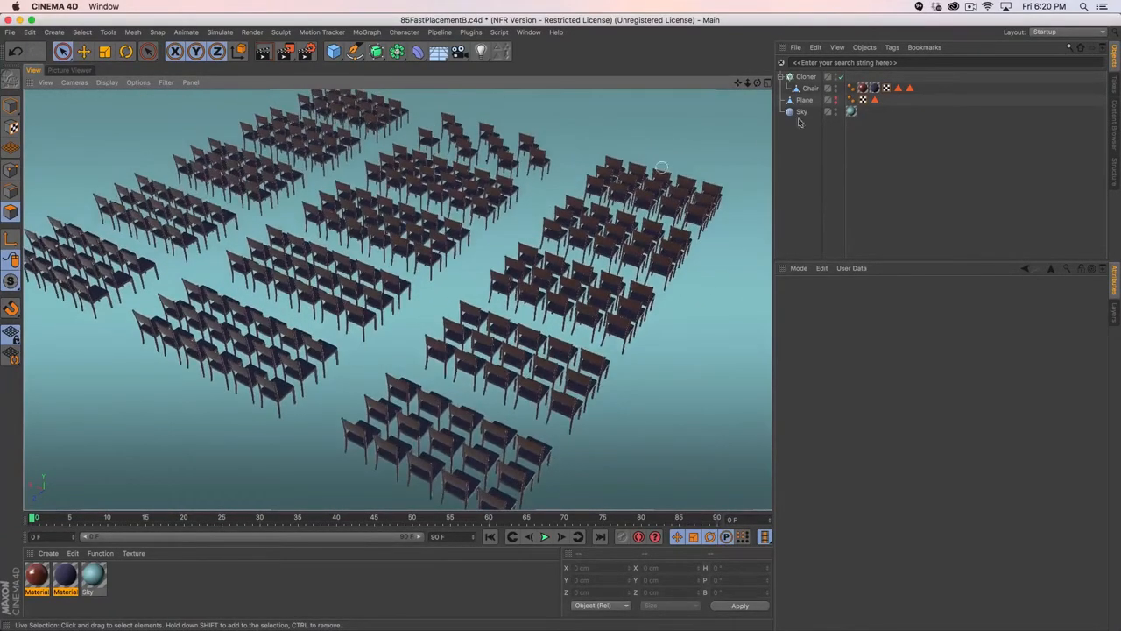
click(839, 78)
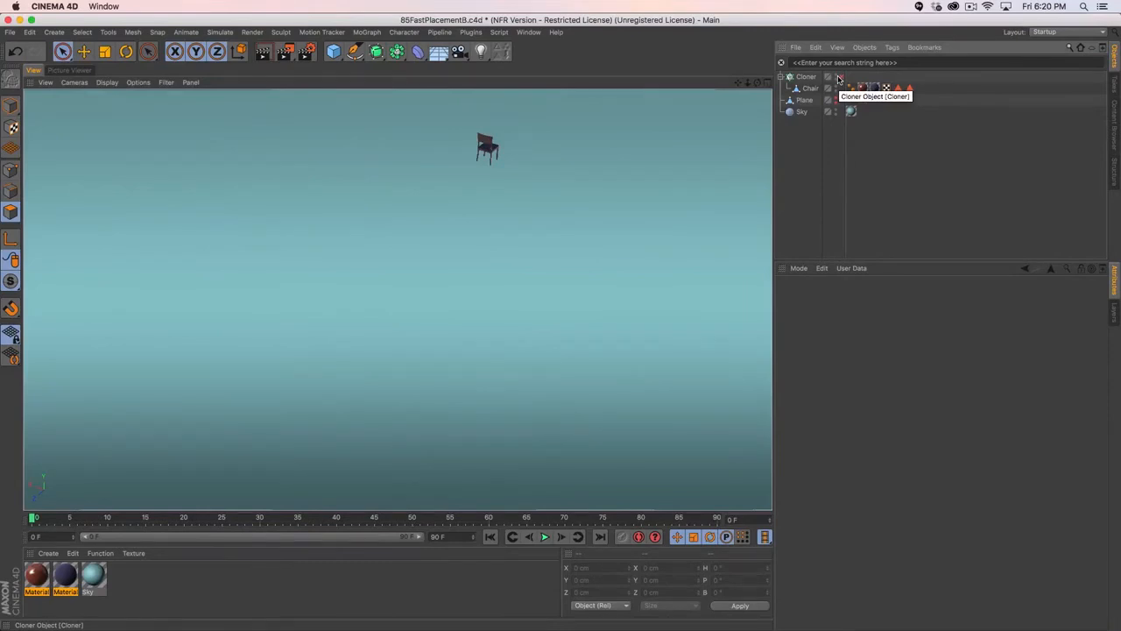
click(838, 78)
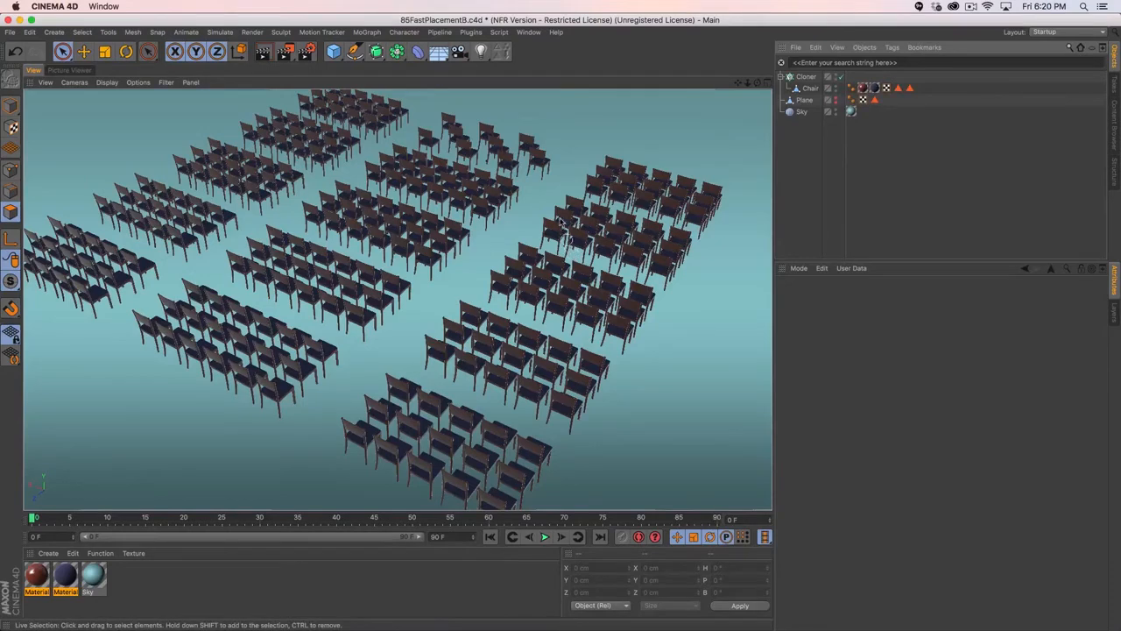
- Close the chair scene and bring up the tree scene 85FastPlacementC.c4d
key(super+w)
click(529, 219)
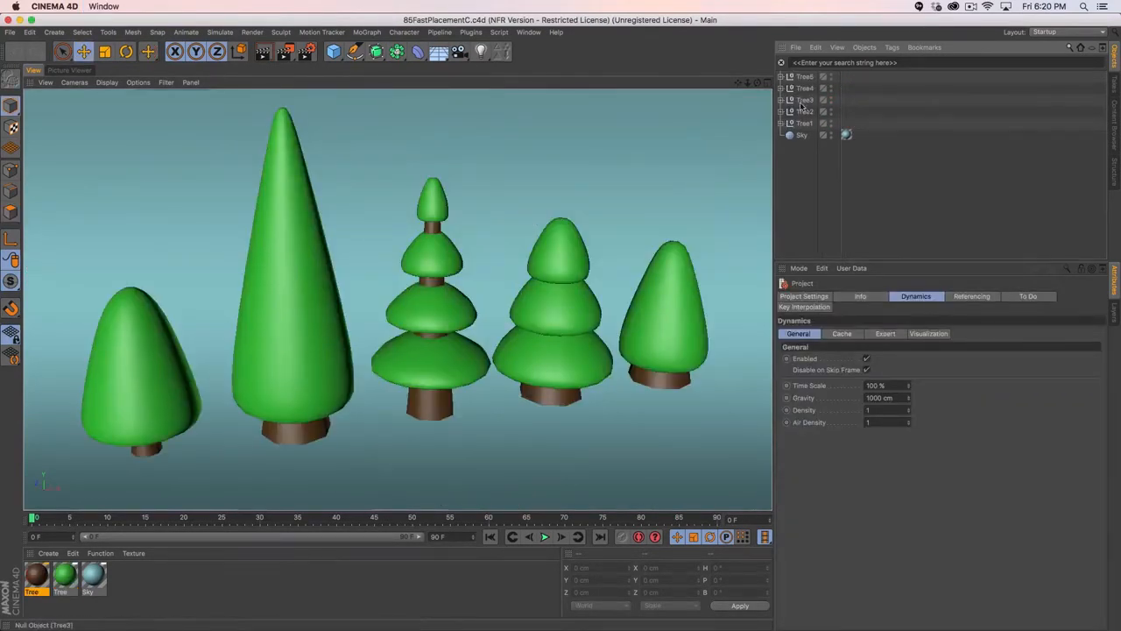
- Create a MoGraph Cloner, nest Tree1 through Tree5 inside it, and set its mode to Object
alt+drag(423, 368, 458, 360)
alt+right_drag(458, 359, 207, 436)
alt+middle_drag(472, 343, 426, 181)
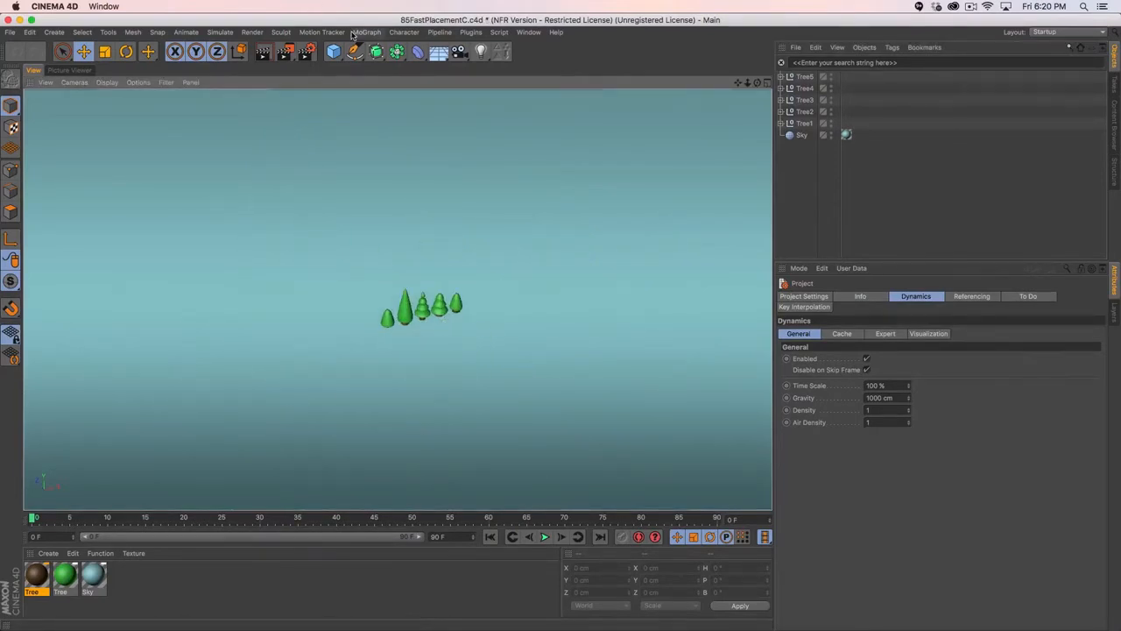
click(367, 32)
click(412, 165)
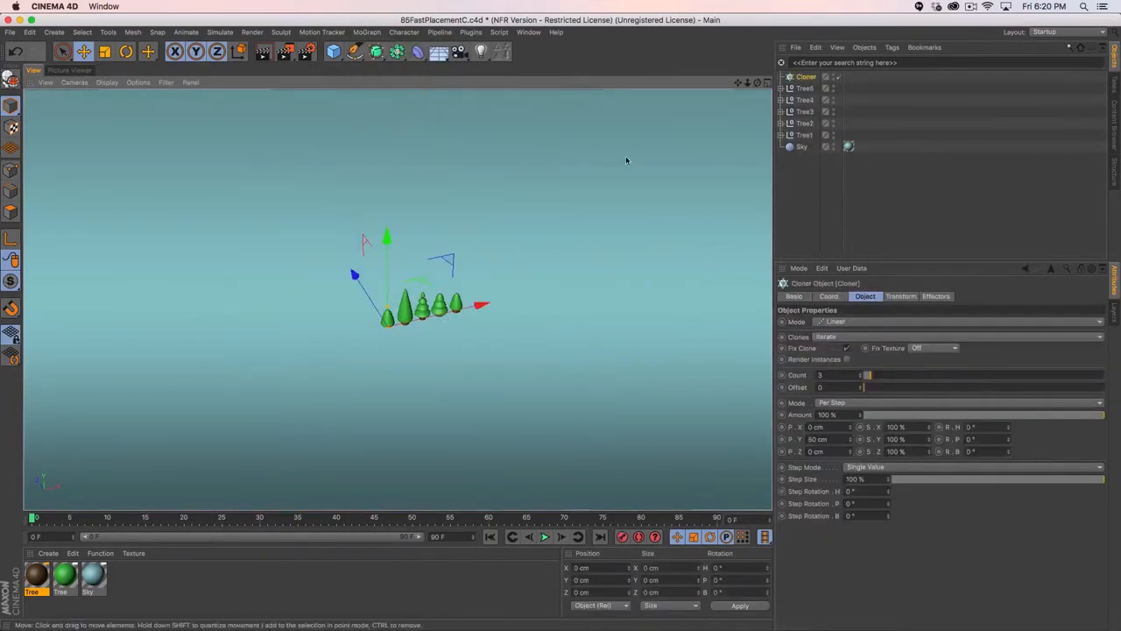
click(804, 135)
shift+click(805, 89)
drag(804, 88, 806, 78)
click(806, 77)
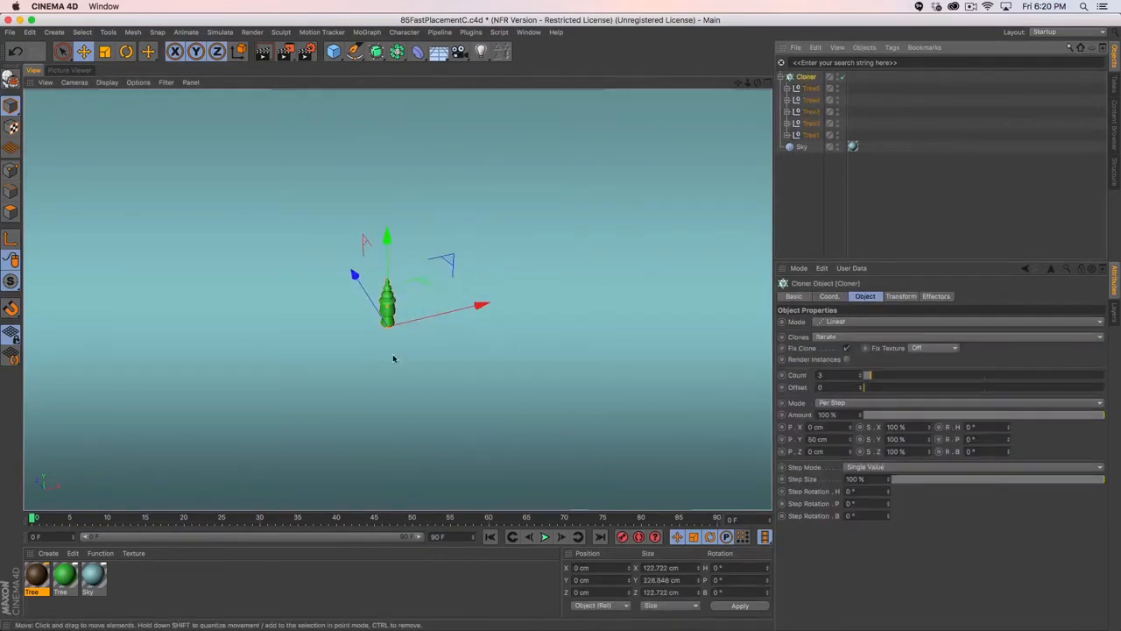
click(830, 322)
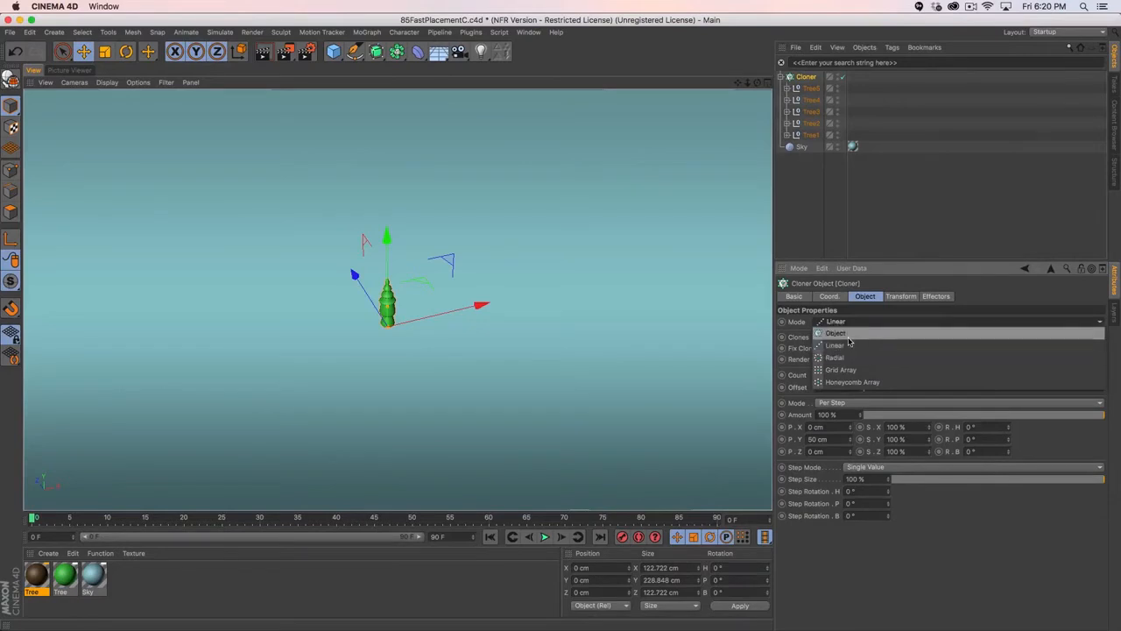
click(866, 337)
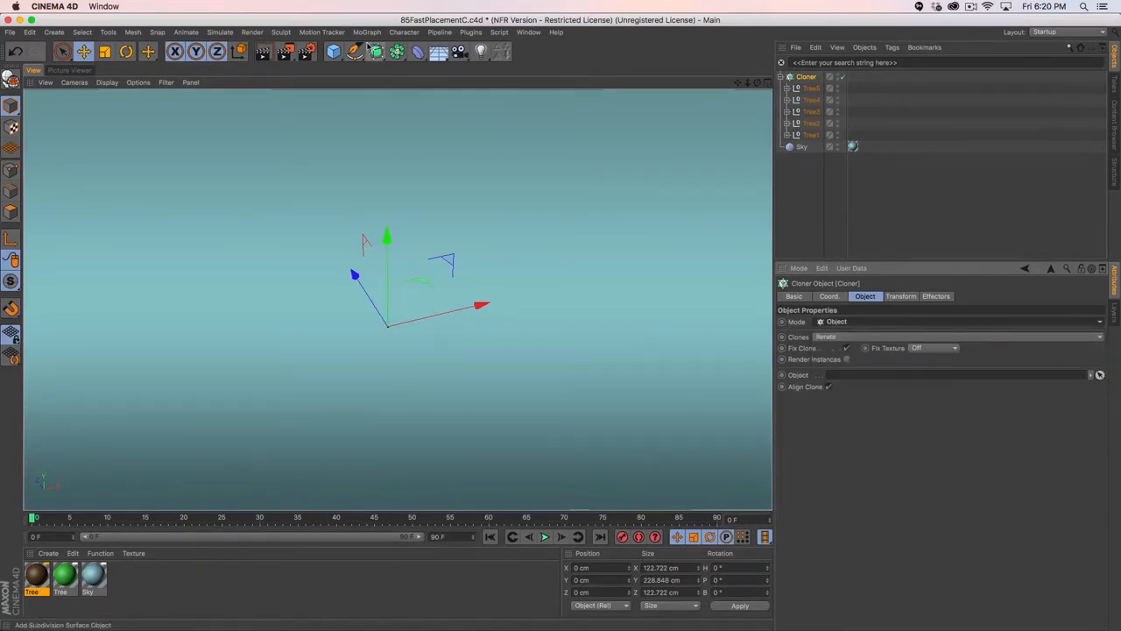
- Add a Plane primitive and set its width and height to 1 cm each
click(333, 50)
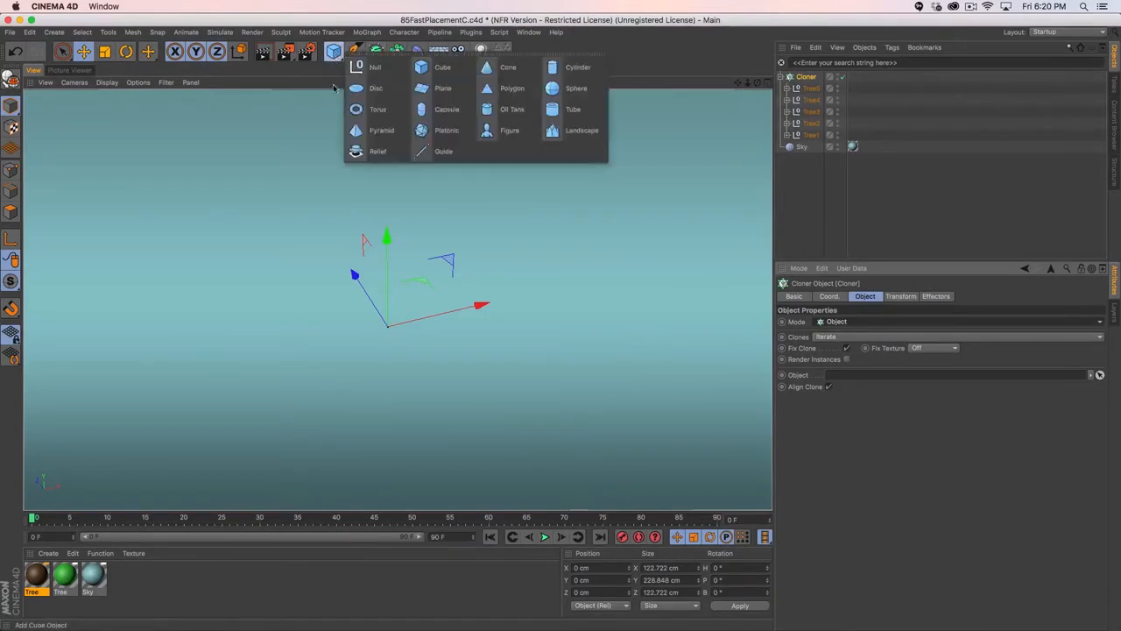
click(433, 88)
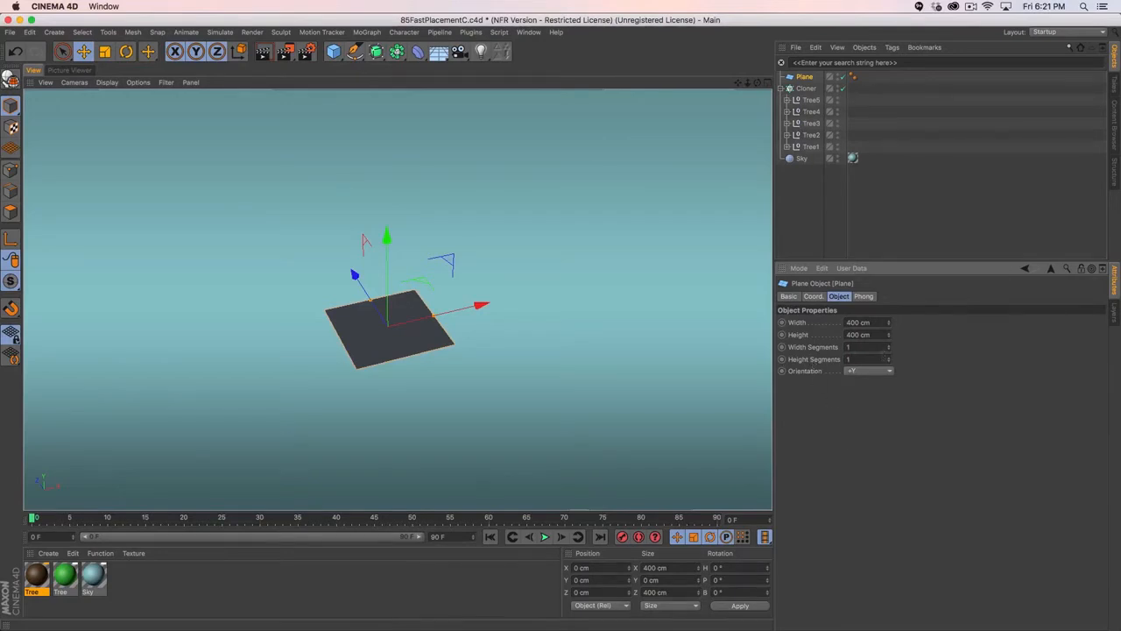
drag(873, 322, 845, 323)
text(1)
key(Tab)
text(1)
key(Return)
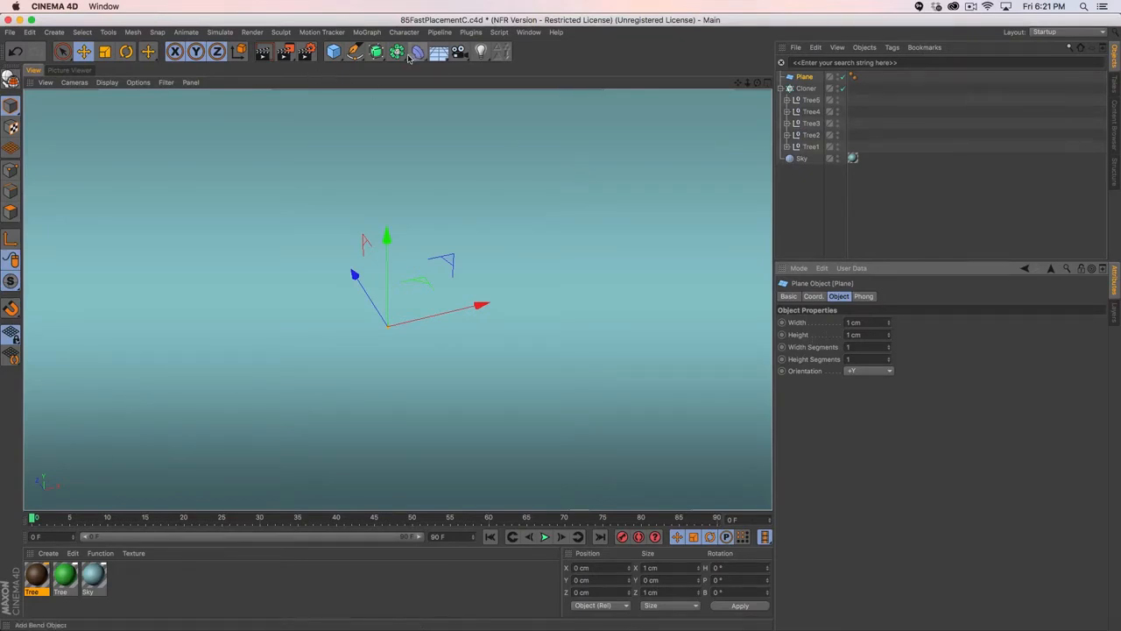
- Assign the Plane as the Cloner's target object and set the distribution to Polygon Center
click(806, 89)
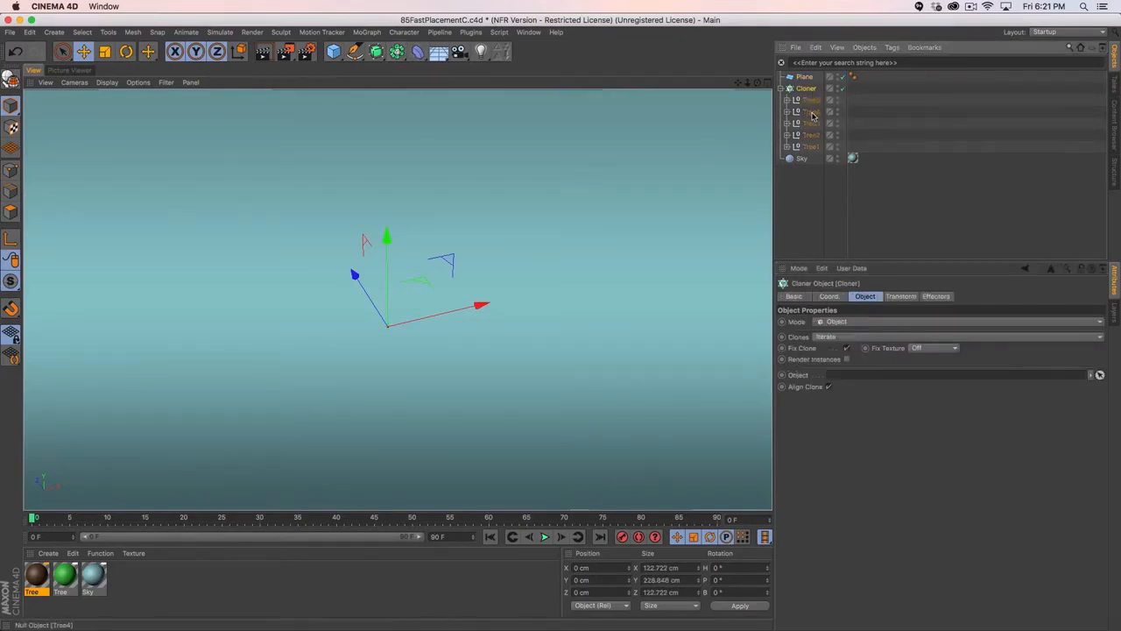
click(800, 78)
drag(838, 378, 834, 377)
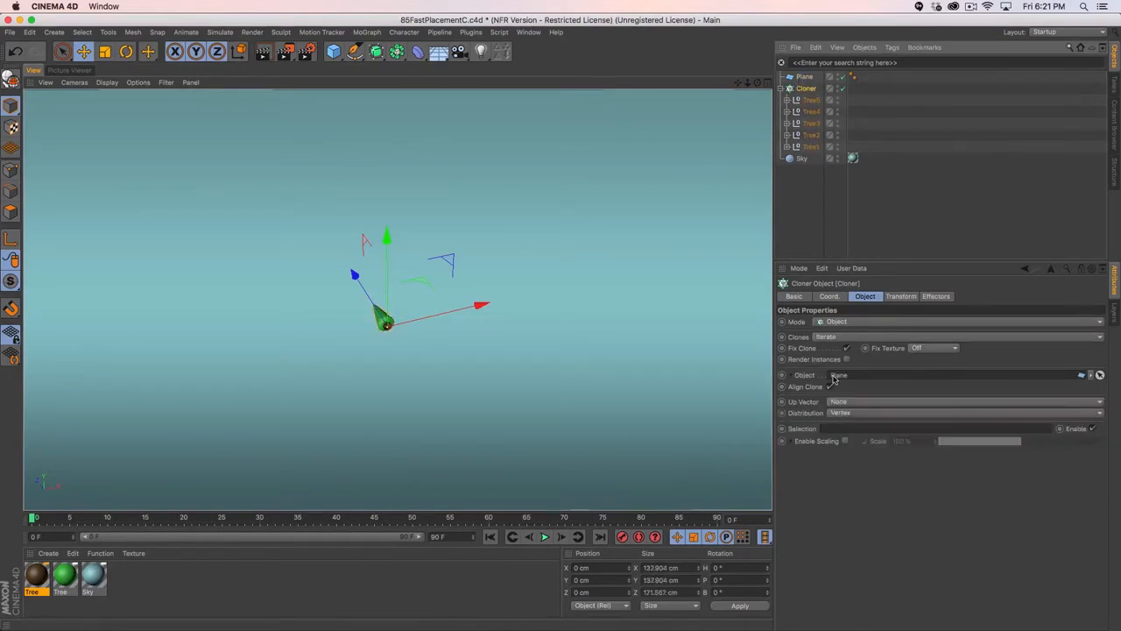
click(846, 414)
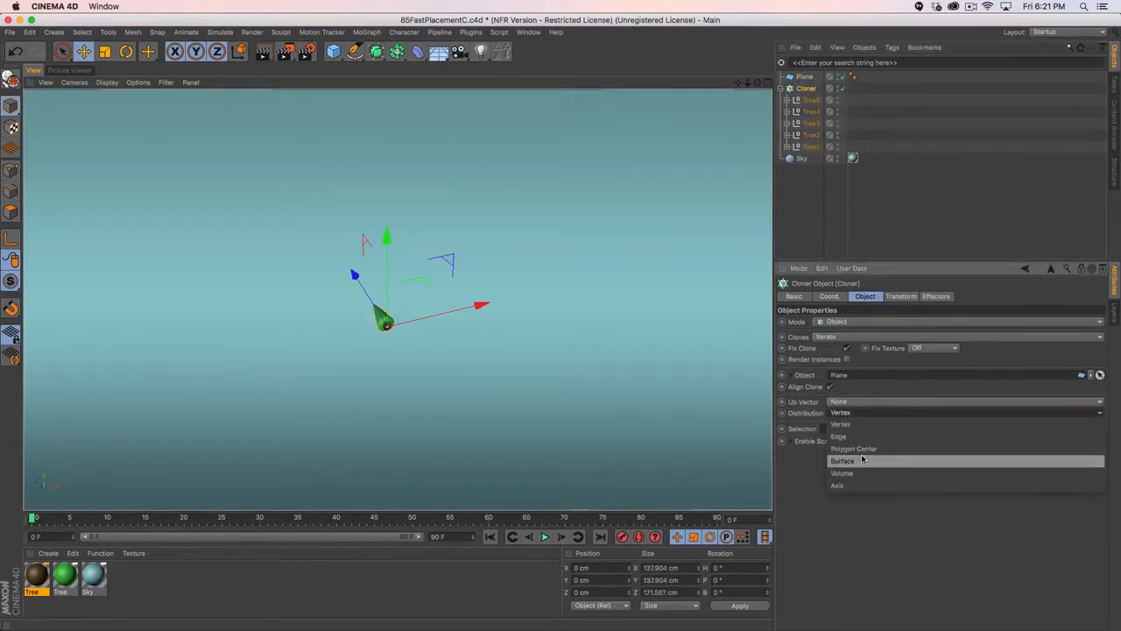
click(862, 452)
alt+right_drag(384, 321, 653, 286)
mouse_move(457, 365)
alt+mouse_down()
mouse_move(417, 360)
mouse_move(486, 350)
alt+mouse_up()
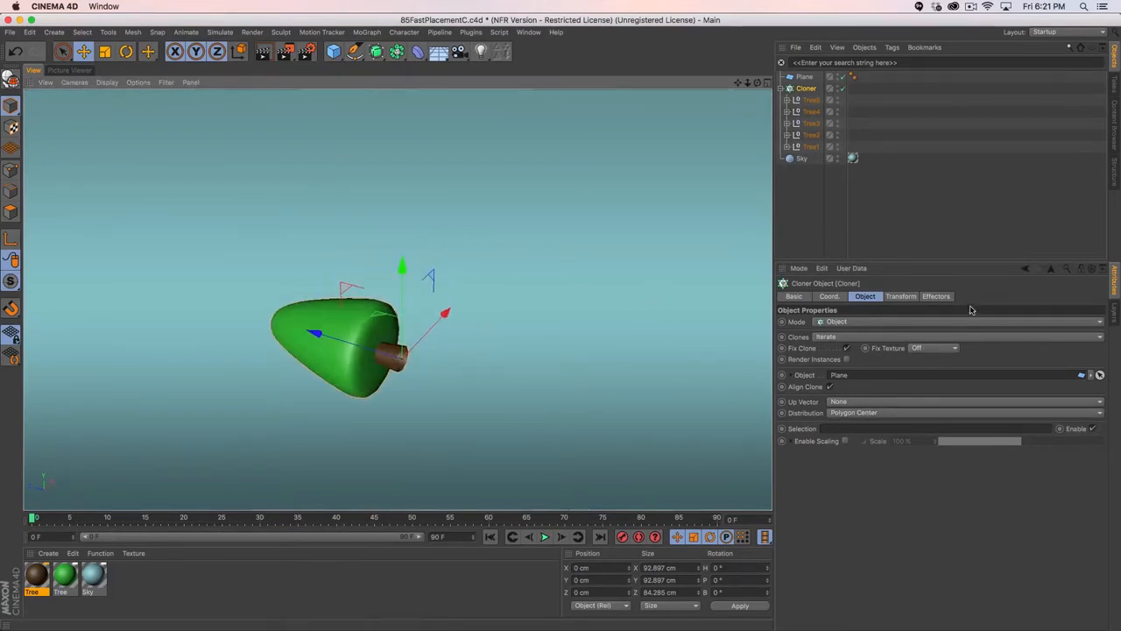
- Set the Cloner's transform pitch rotation (R.P) to -90° so the cloned tree stands upright
click(902, 297)
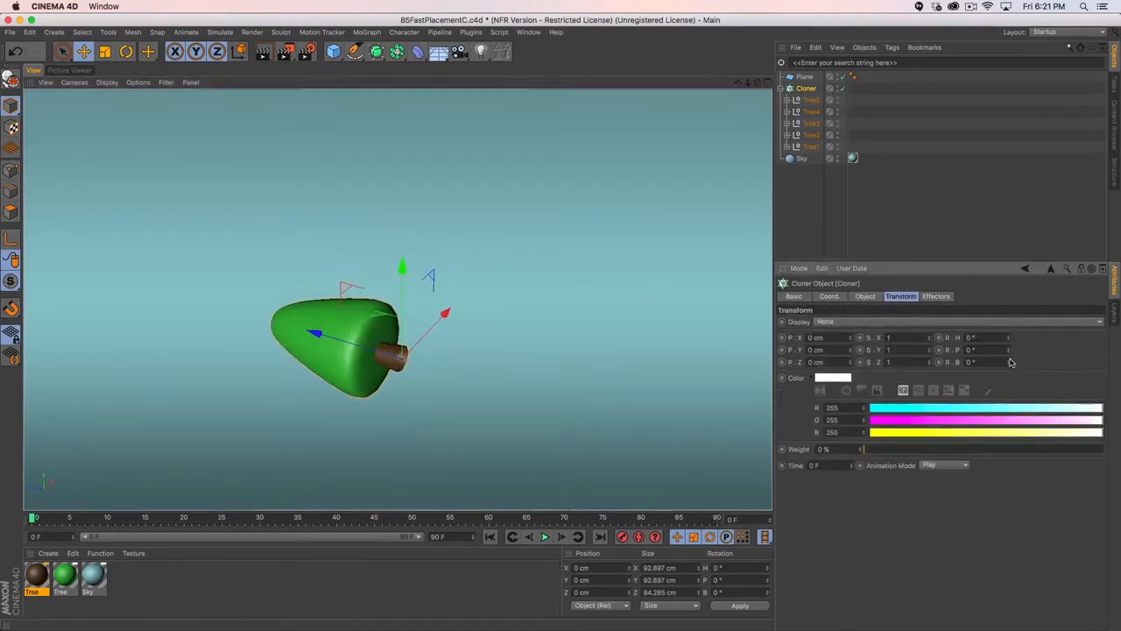
drag(1010, 362, 915, 364)
key(super+z)
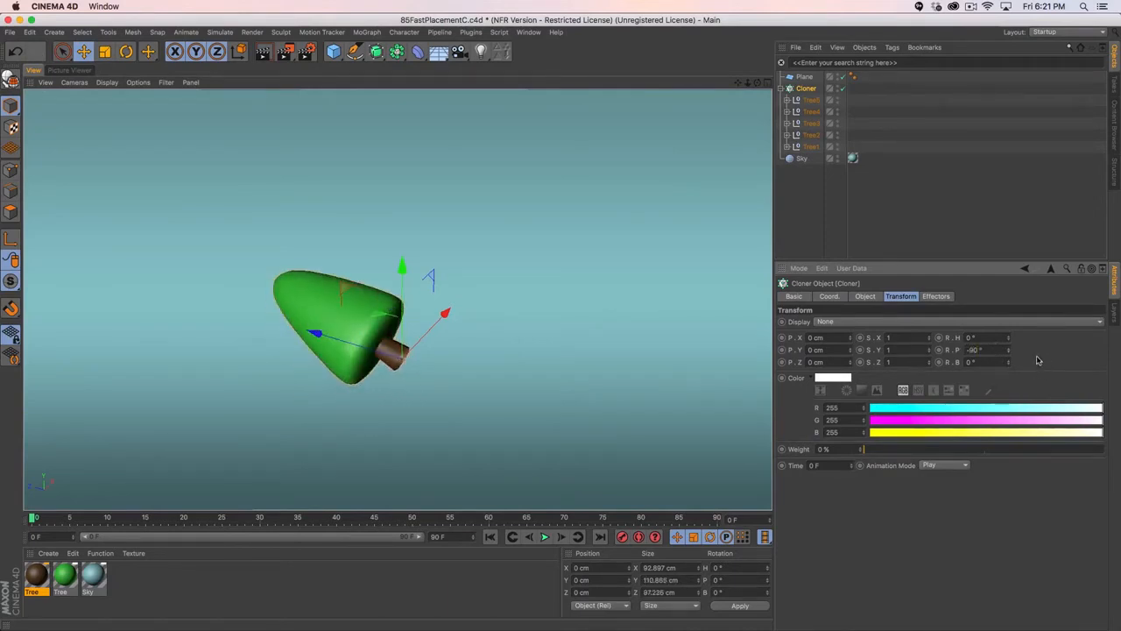
text(-90)
key(Return)
scroll(462, 353, down, 5)
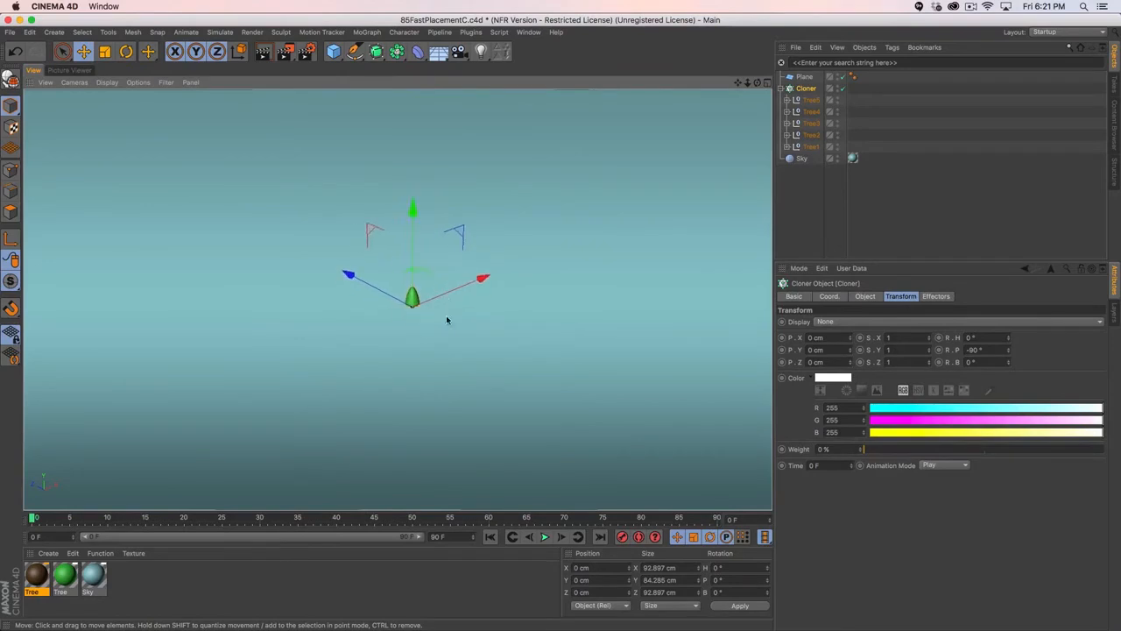
alt+drag(446, 319, 409, 324)
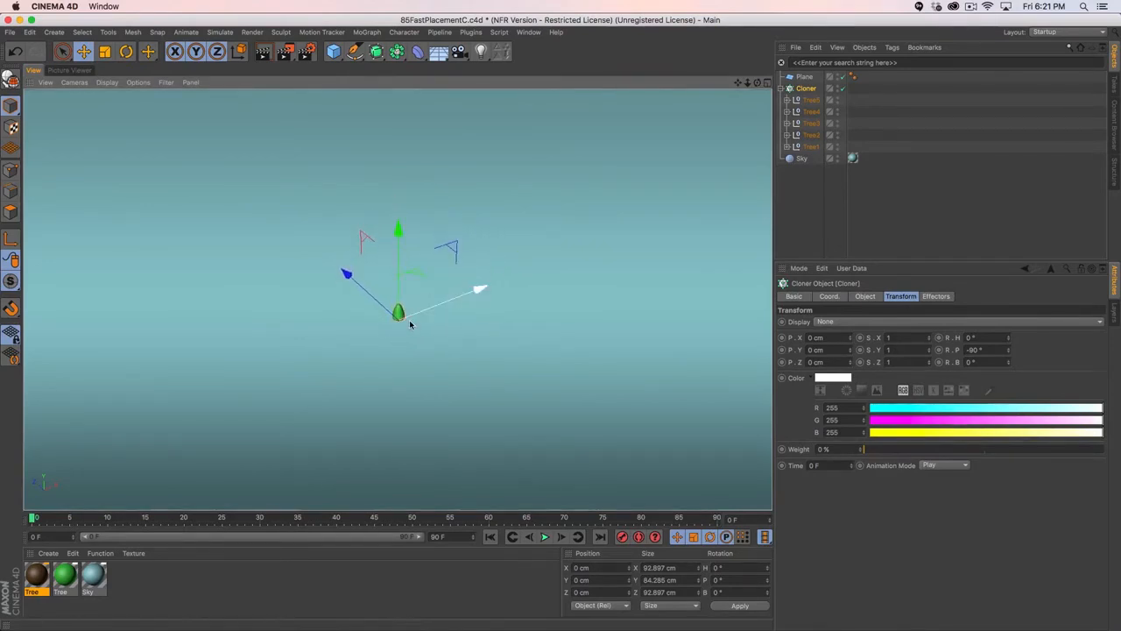
alt+right_drag(411, 325, 439, 303)
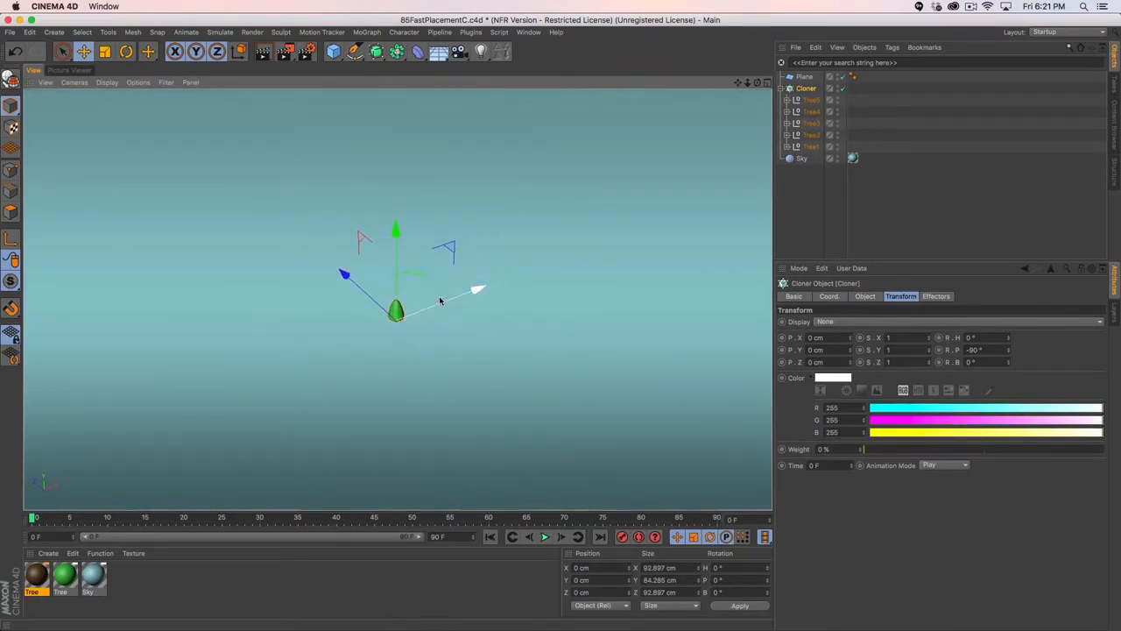
- Add a Connect object and nest the Plane inside it
click(366, 32)
click(380, 20)
drag(378, 51, 516, 93)
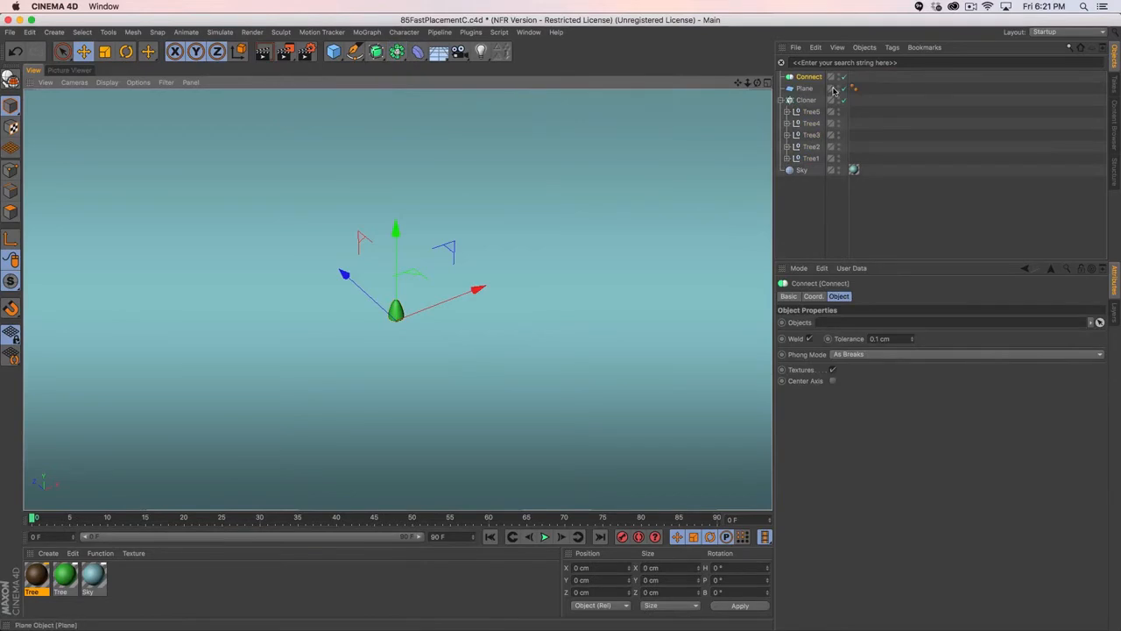
drag(804, 90, 810, 79)
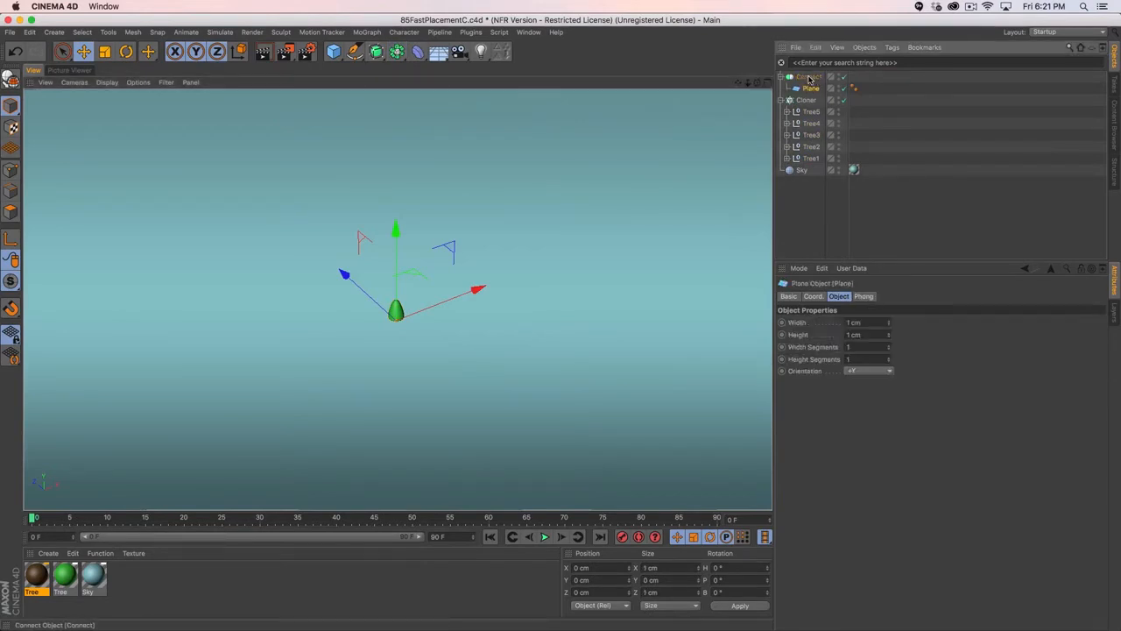
- Replace the Cloner's target object with the Connect object
click(809, 78)
click(788, 101)
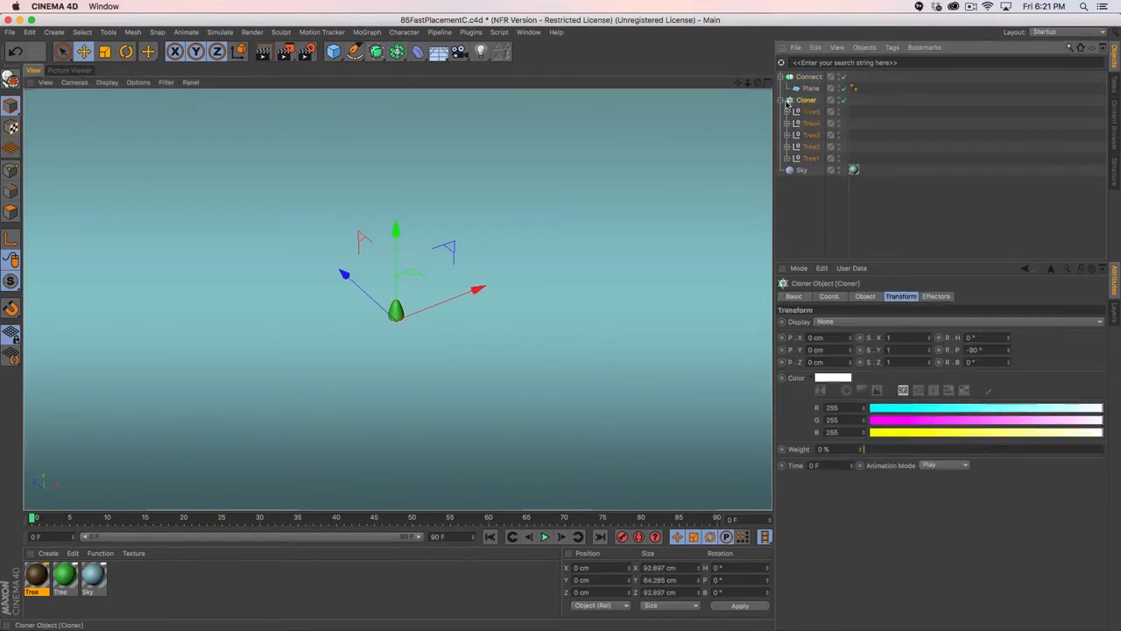
click(865, 296)
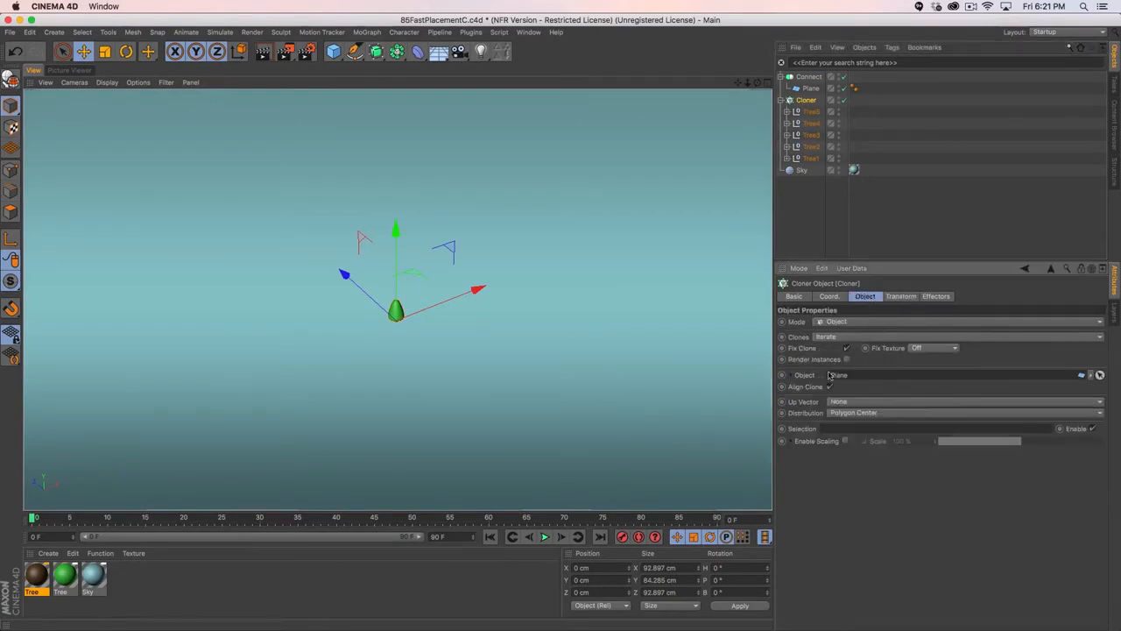
drag(805, 77, 861, 379)
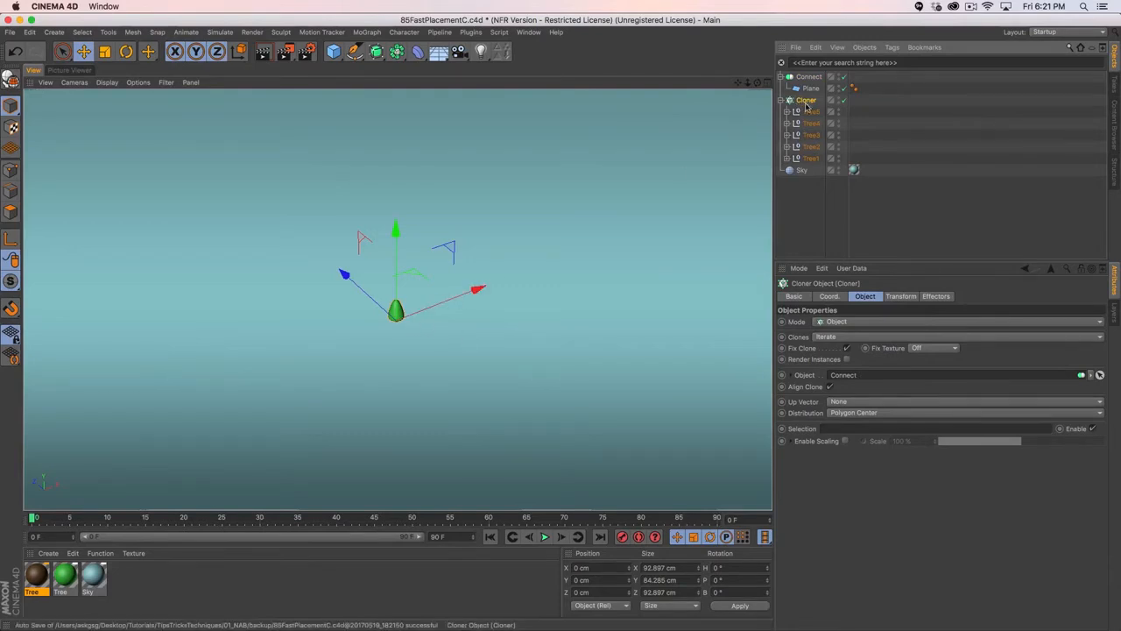
- Duplicate the Plane inside Connect, lock movement along Y, and move the copy behind the first tree
ctrl+drag(806, 92, 808, 84)
key(e)
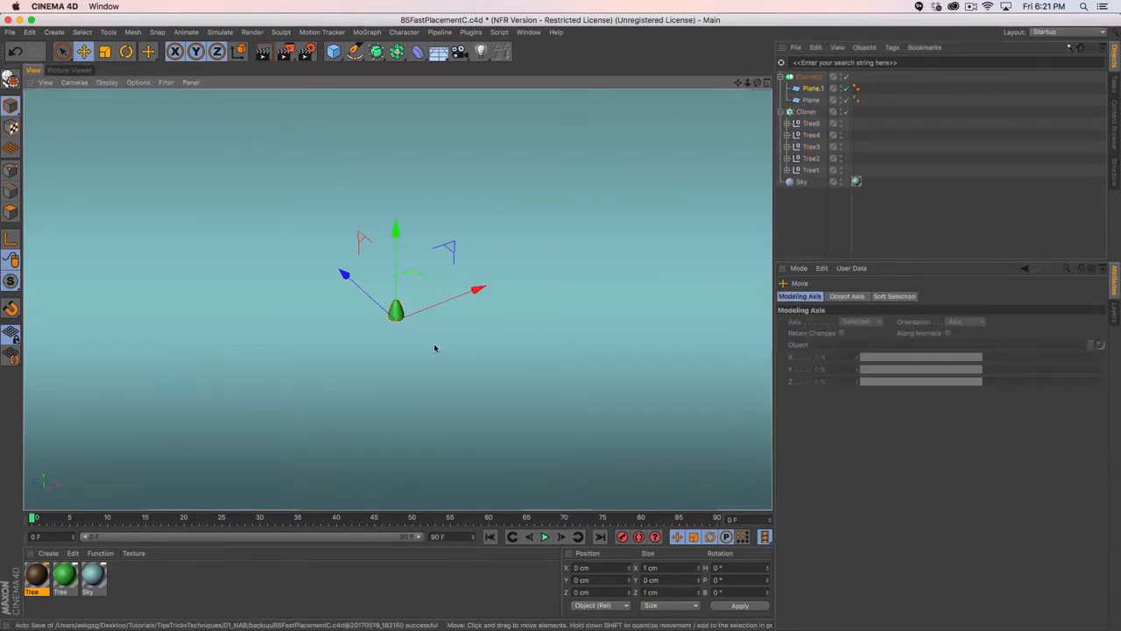
key(y)
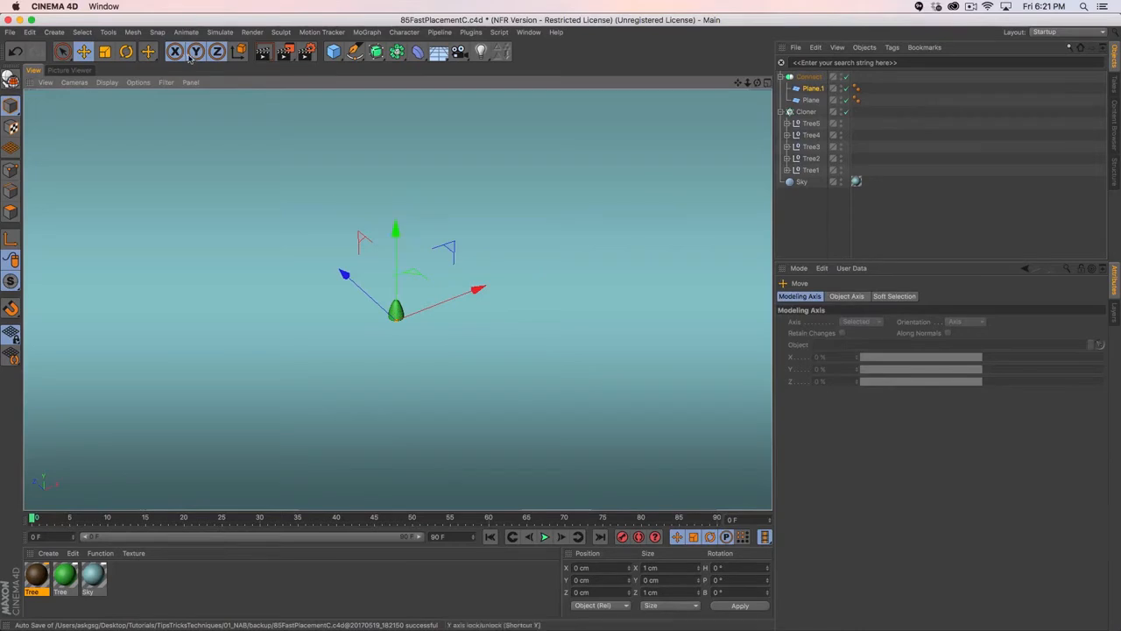
drag(321, 381, 463, 394)
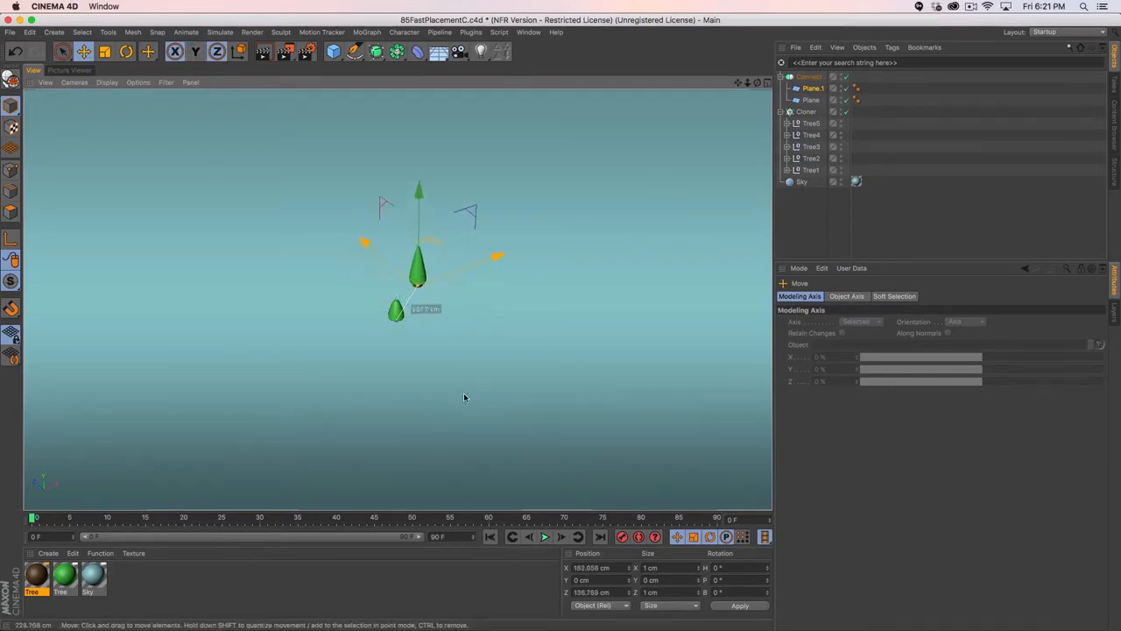
- Make three more Plane copies inside Connect, placing them freehand across the ground, the last at about X 547 cm, Z -134 cm
ctrl+drag(806, 91, 813, 83)
drag(552, 279, 634, 282)
ctrl+drag(811, 89, 814, 83)
drag(573, 322, 522, 408)
ctrl+drag(813, 89, 814, 83)
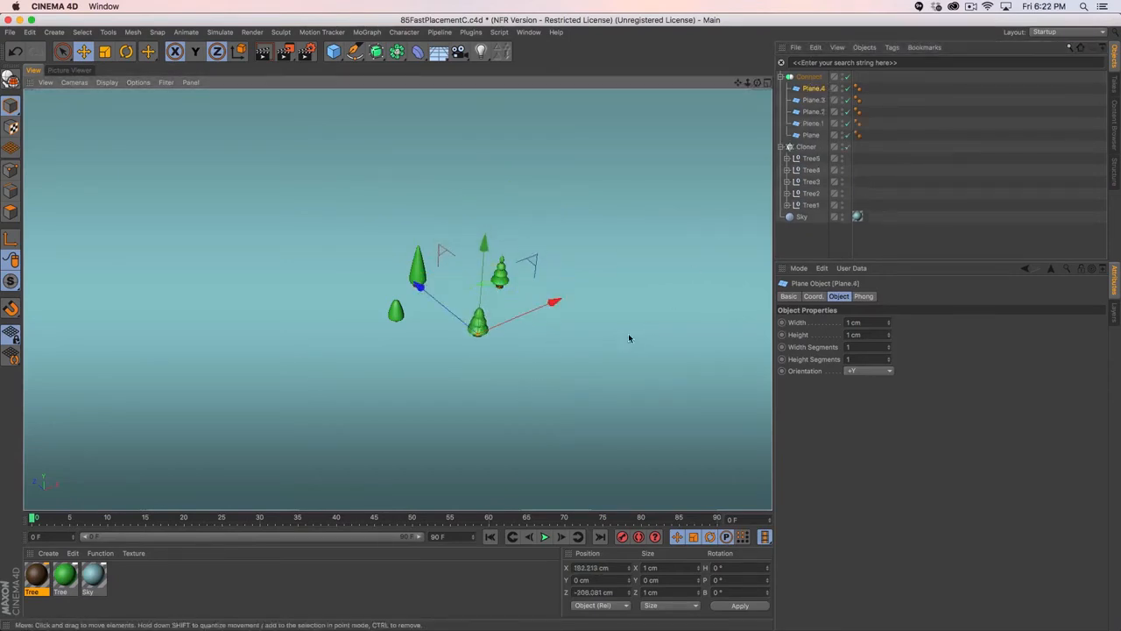
drag(628, 336, 704, 290)
- Duplicate Plane.4 inside Connect, collapse the Cloner hierarchy, and move the new copy to about X 415 cm, Z -292 cm
ctrl+drag(813, 90, 814, 84)
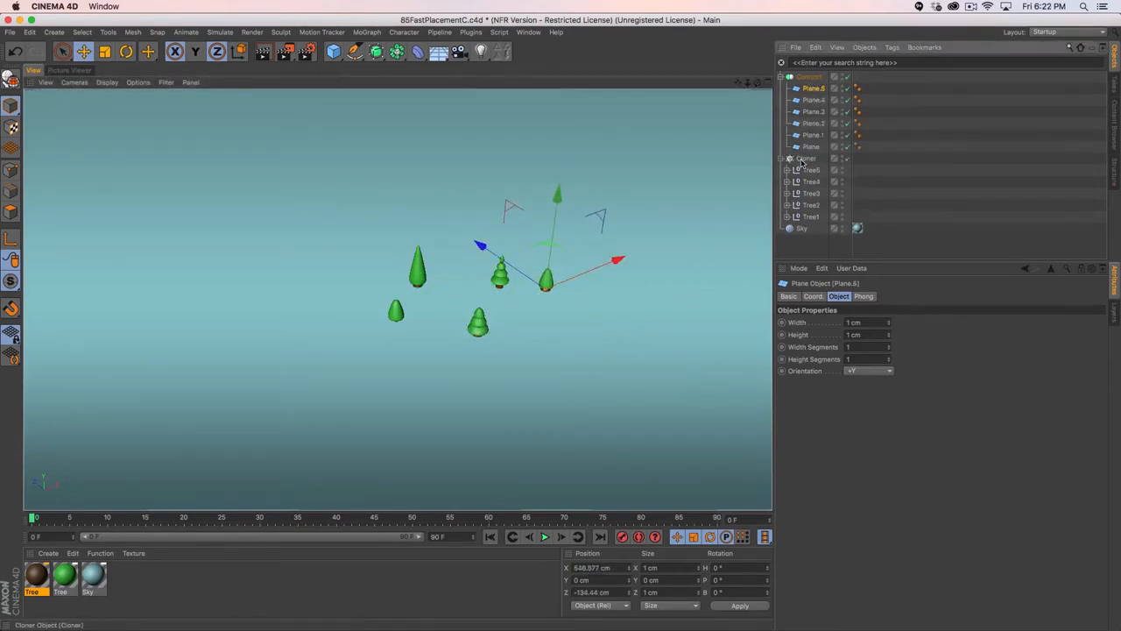
click(780, 160)
click(807, 159)
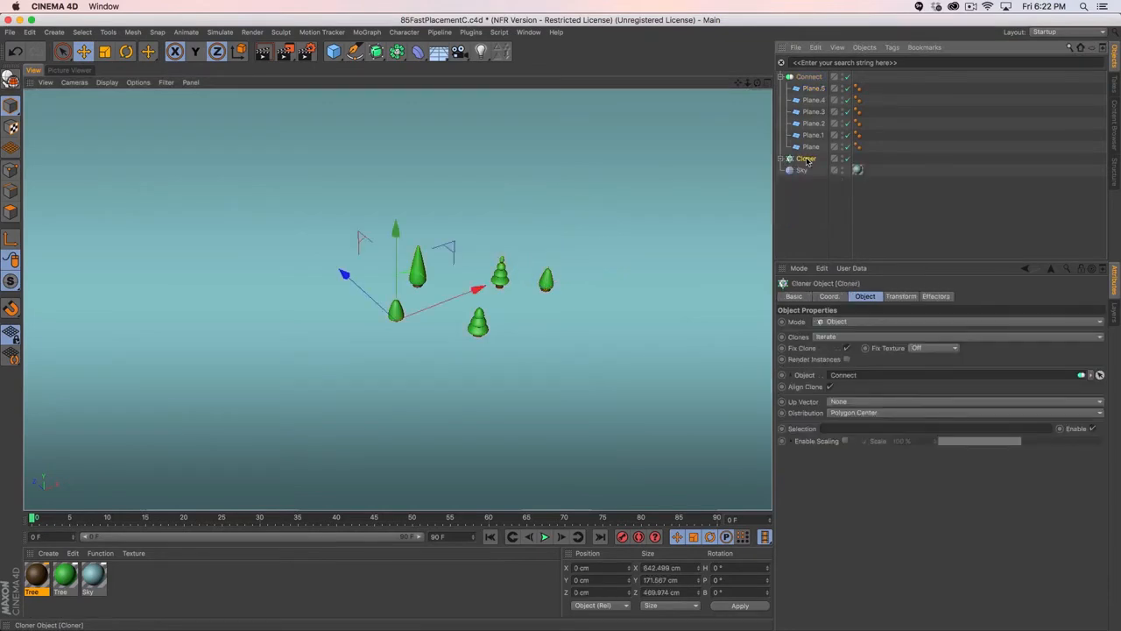
click(804, 91)
drag(688, 283, 690, 315)
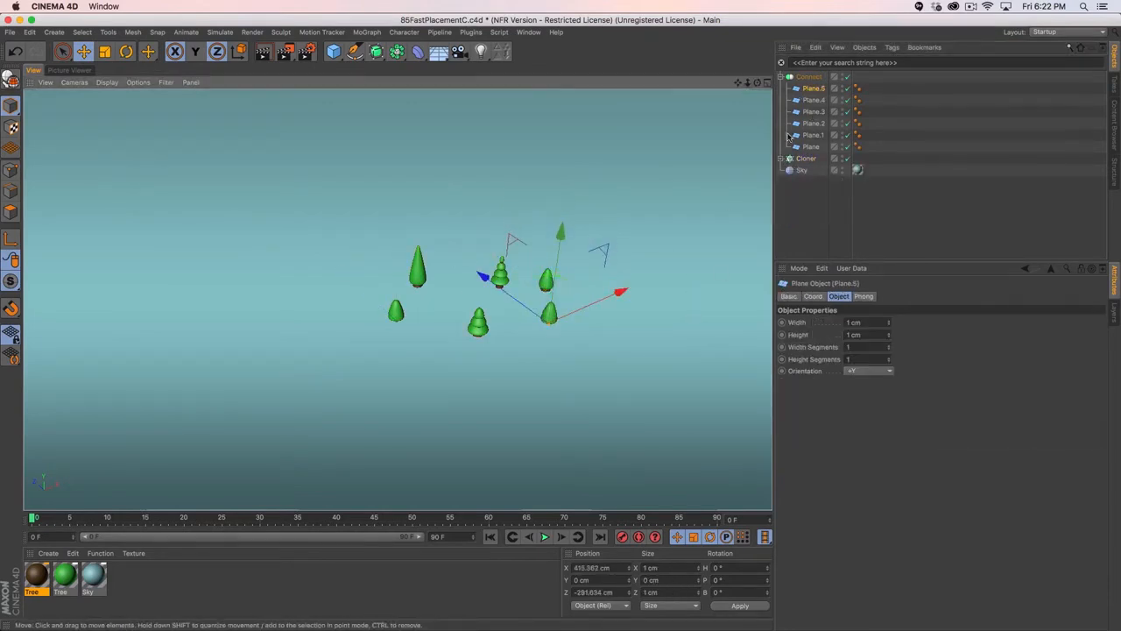
- Add three more Plane copies inside Connect, spreading them toward the far side, the last at about X 494 cm, Z 346 cm
ctrl+drag(812, 93, 808, 85)
drag(662, 337, 445, 307)
click(815, 91)
ctrl+drag(815, 91, 814, 95)
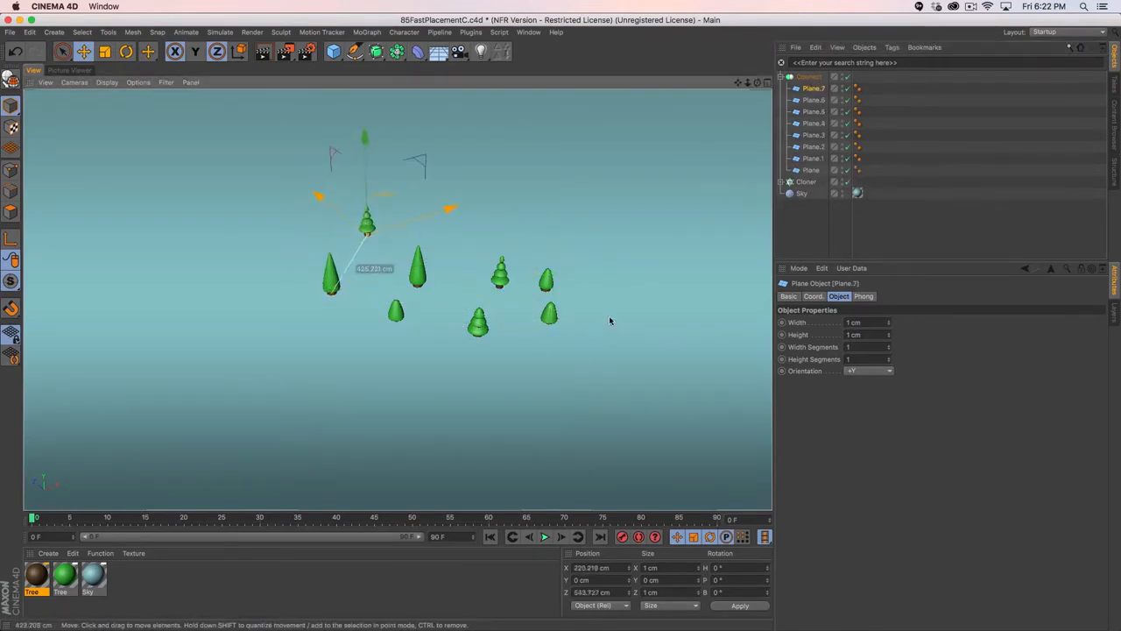
drag(609, 315, 669, 285)
ctrl+drag(814, 93, 814, 95)
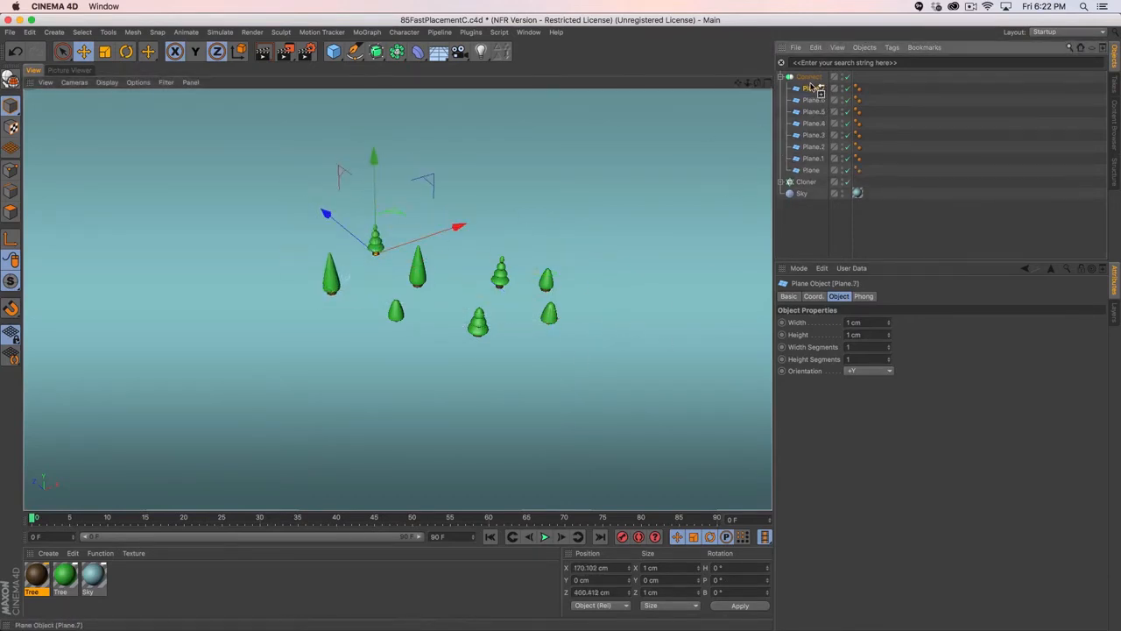
drag(632, 334, 691, 296)
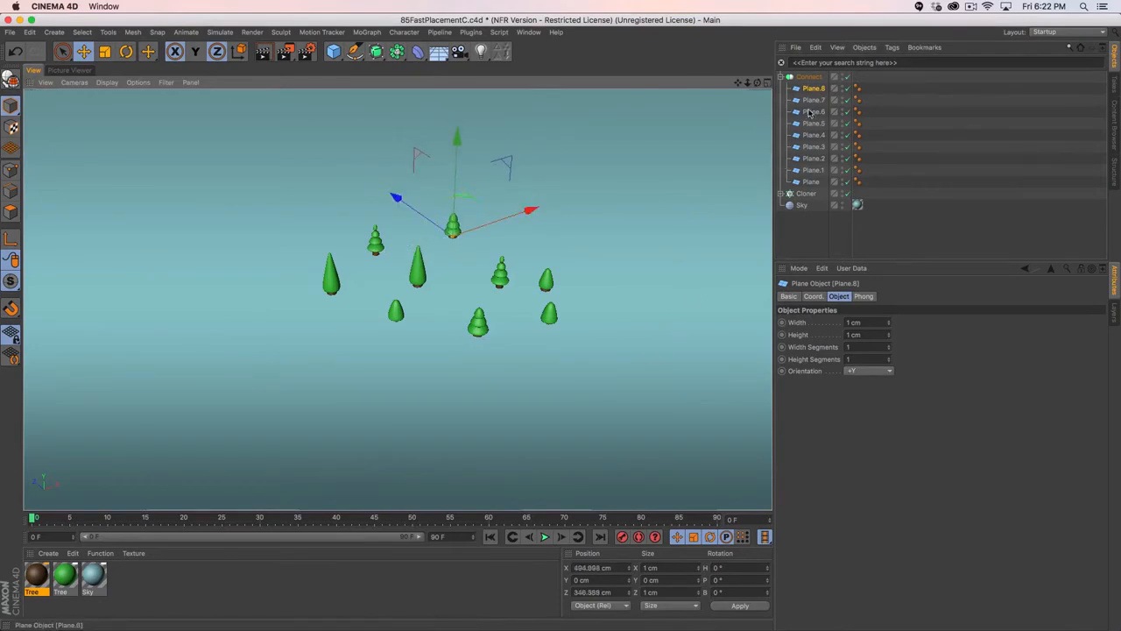
- Add four more closely spaced Plane copies, forming a row from the rearmost tree to about X 648 cm, Z 71 cm
ctrl+drag(814, 93, 814, 95)
drag(561, 355, 589, 352)
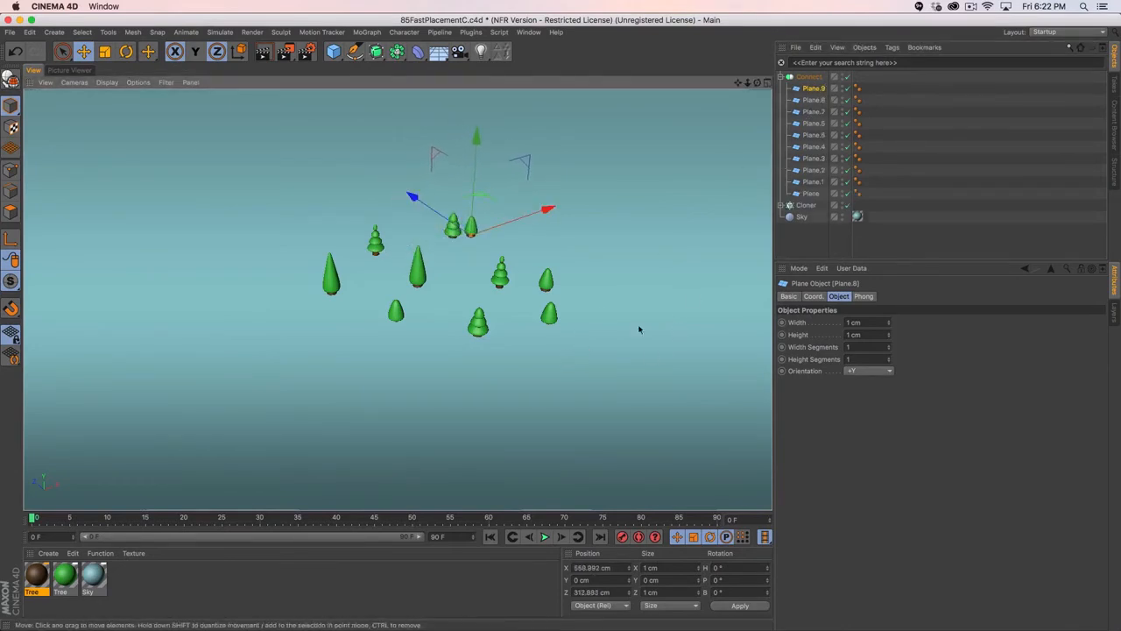
ctrl+drag(814, 88, 814, 90)
drag(655, 263, 672, 268)
ctrl+drag(814, 88, 814, 90)
drag(659, 282, 681, 280)
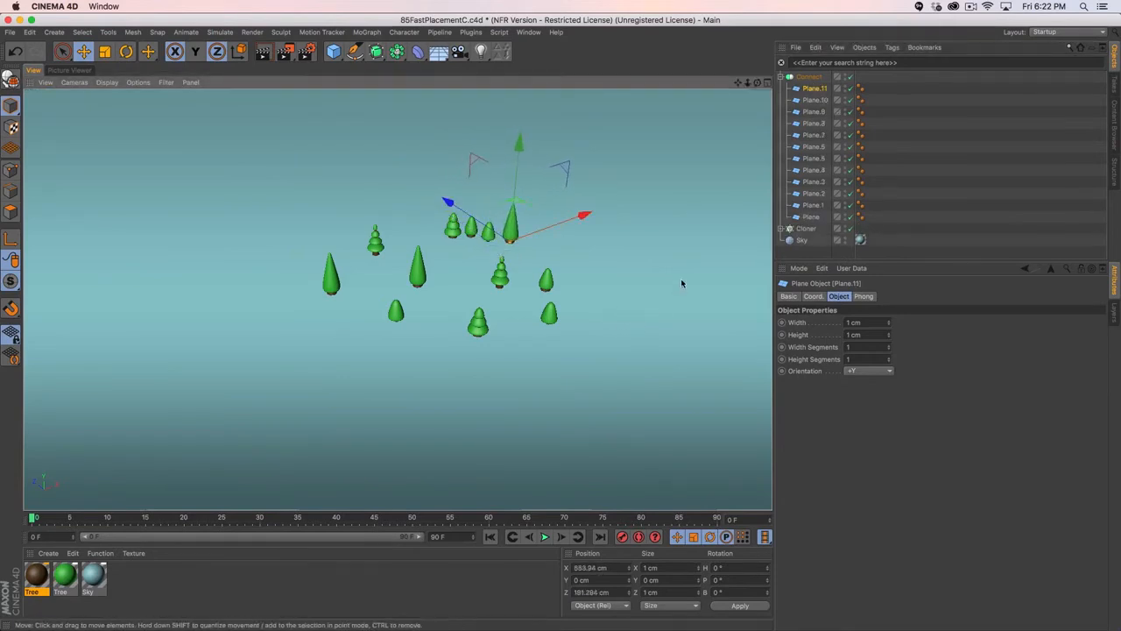
ctrl+drag(813, 88, 813, 83)
drag(648, 281, 681, 275)
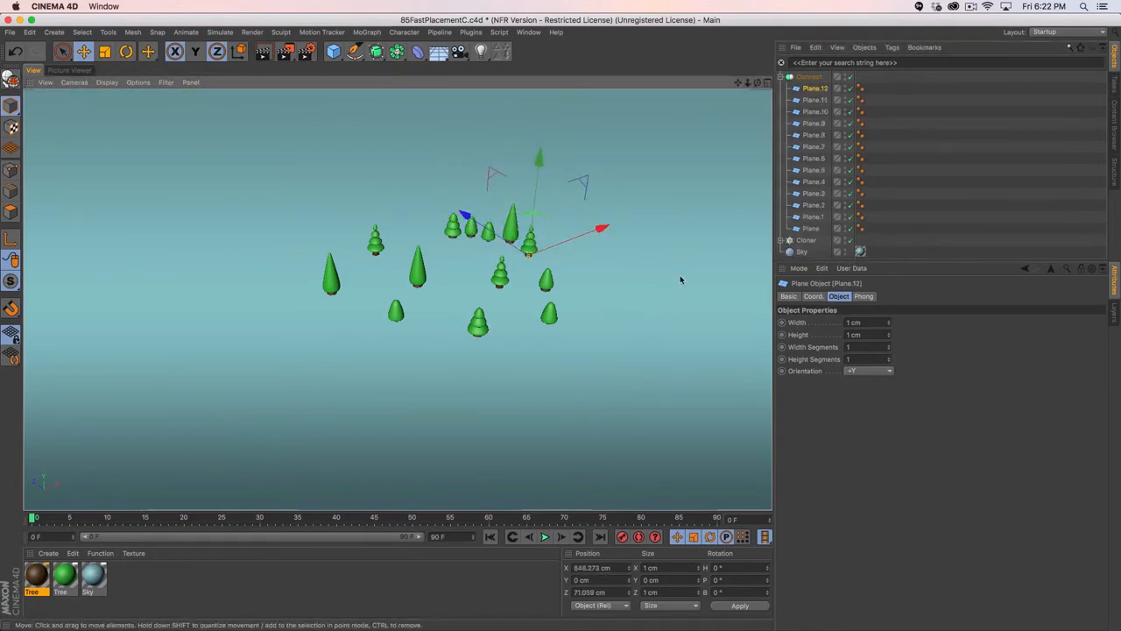
- Duplicate Plane.12 inside Connect and move the copy to about X 503 cm, Z 123 cm
ctrl+drag(814, 89, 814, 91)
drag(624, 286, 639, 279)
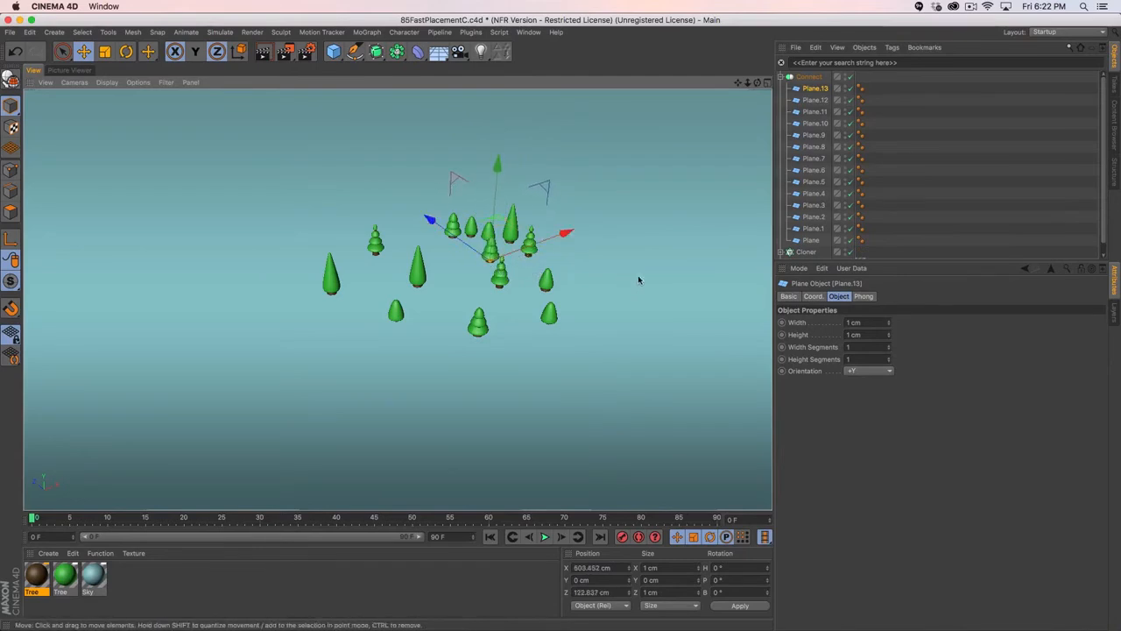
- Copy all fourteen planes as a group to about X -480 cm, Z 469 cm and rotate the copies' heading to about 96°
click(817, 88)
shift+click(807, 239)
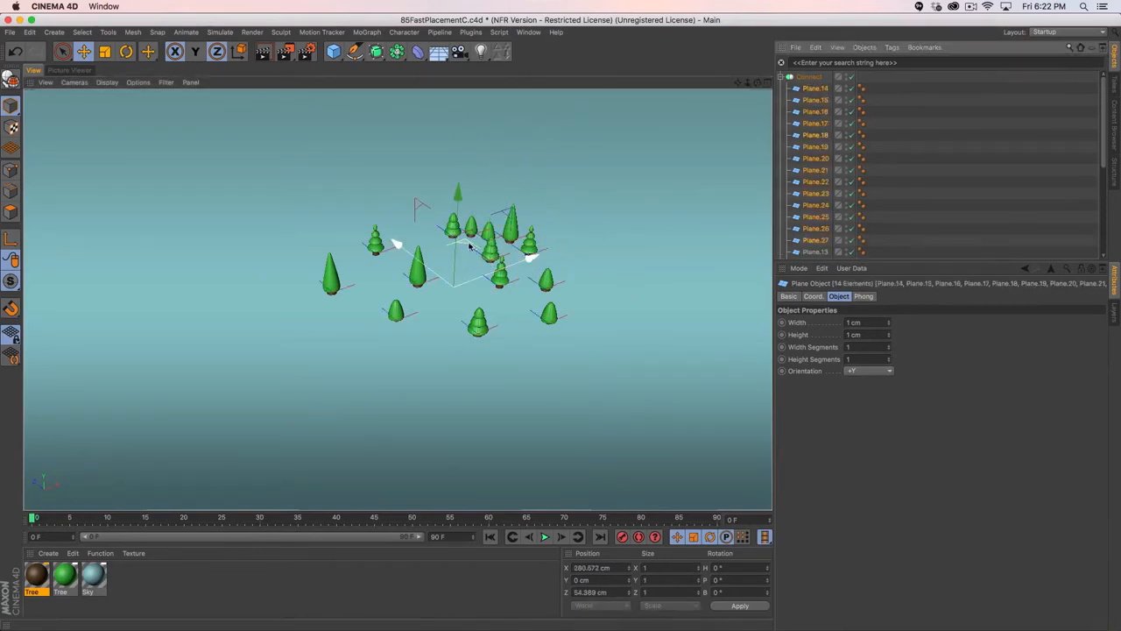
ctrl+drag(464, 245, 229, 250)
key(r)
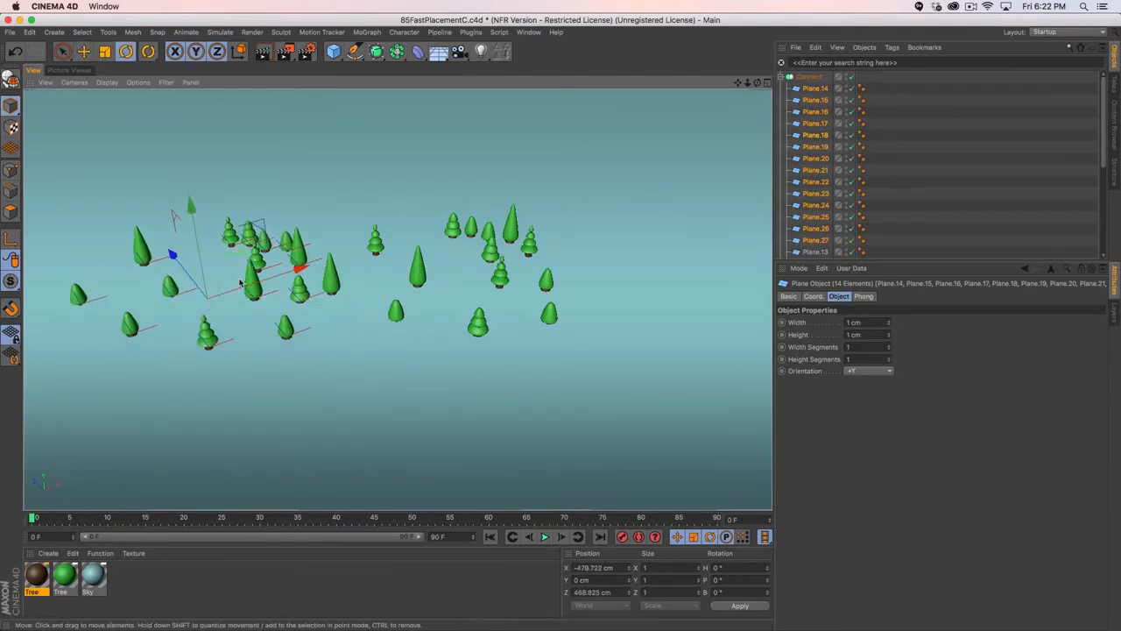
drag(202, 341, 268, 280)
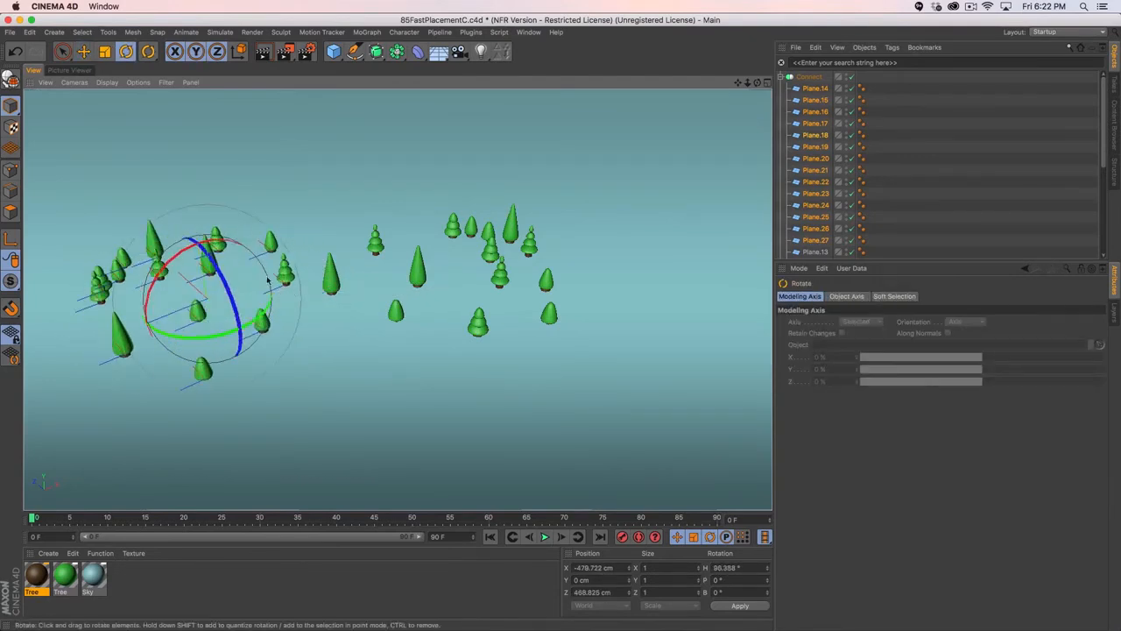
- Move Plane.16, Plane.19, Plane.23 and Plane.25 together to about X 259 cm, Z 650 cm
click(816, 111)
ctrl+click(816, 146)
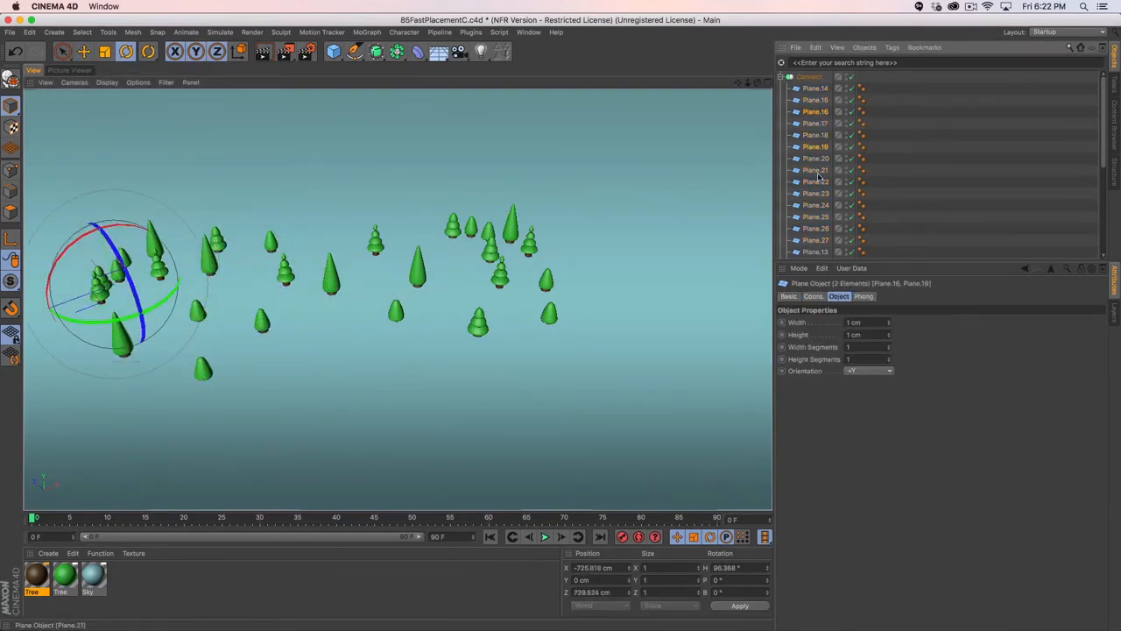
ctrl+click(815, 193)
ctrl+click(820, 218)
key(e)
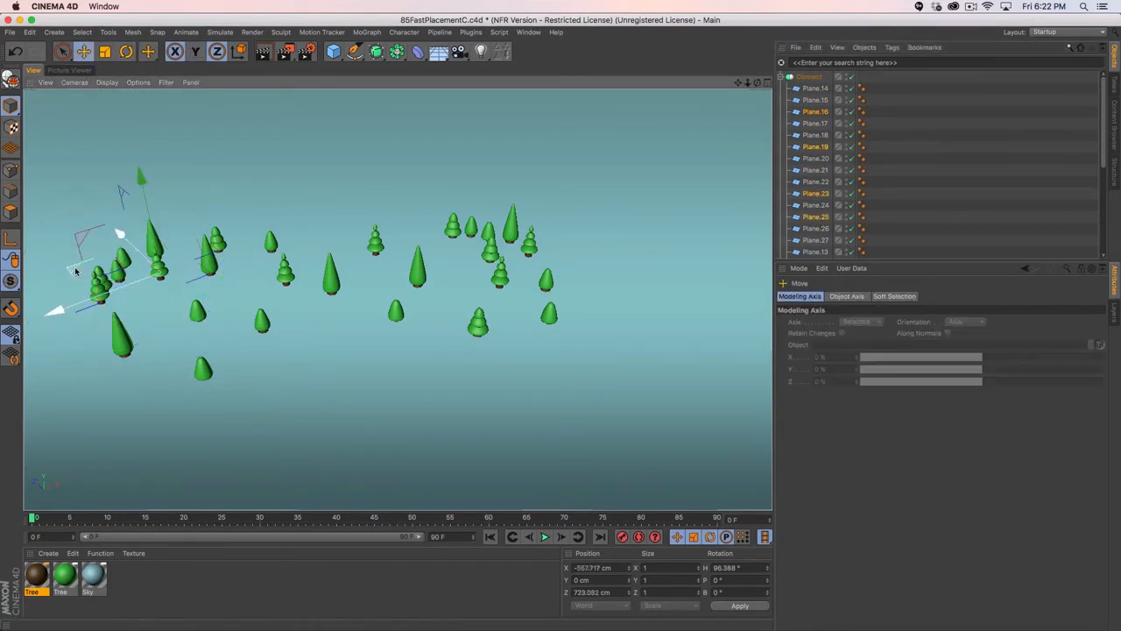
drag(75, 267, 272, 219)
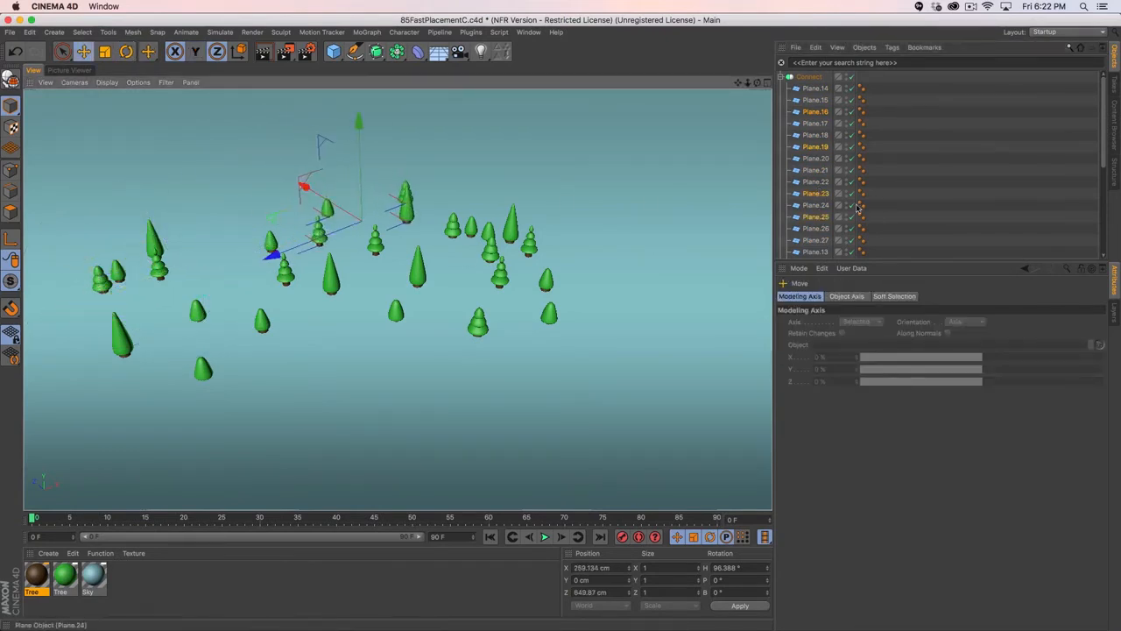
- Collapse the Connect hierarchy, place Connect below Sky in the object list, and clear the selection
mouse_move(362, 242)
alt+mouse_down()
mouse_move(411, 275)
mouse_move(364, 260)
alt+mouse_up()
click(780, 77)
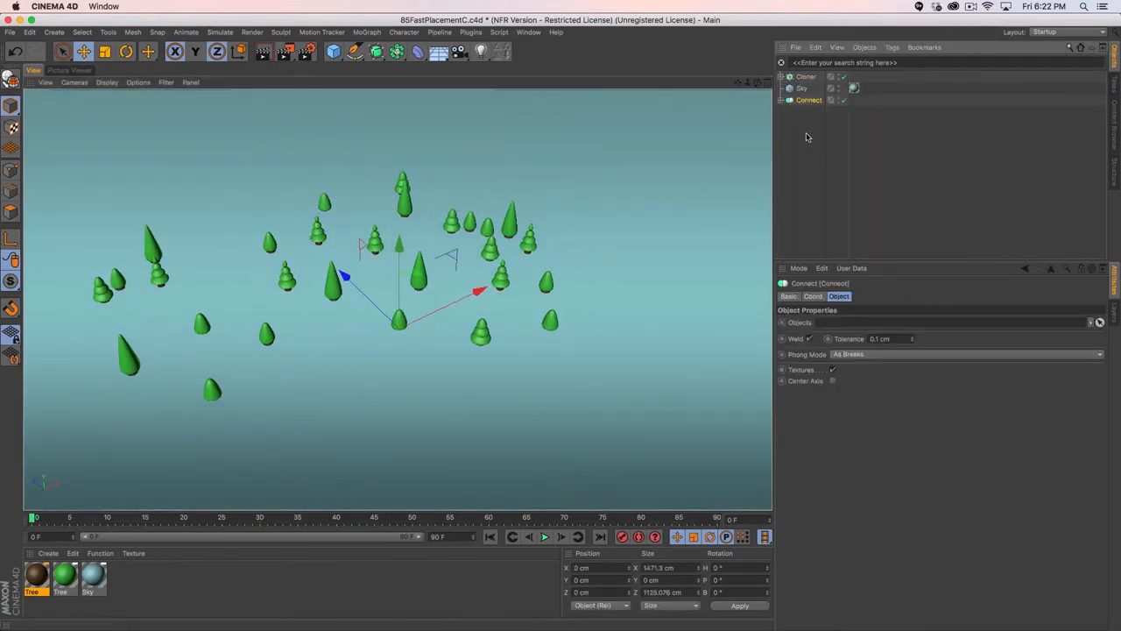
click(880, 182)
alt+drag(395, 260, 403, 294)
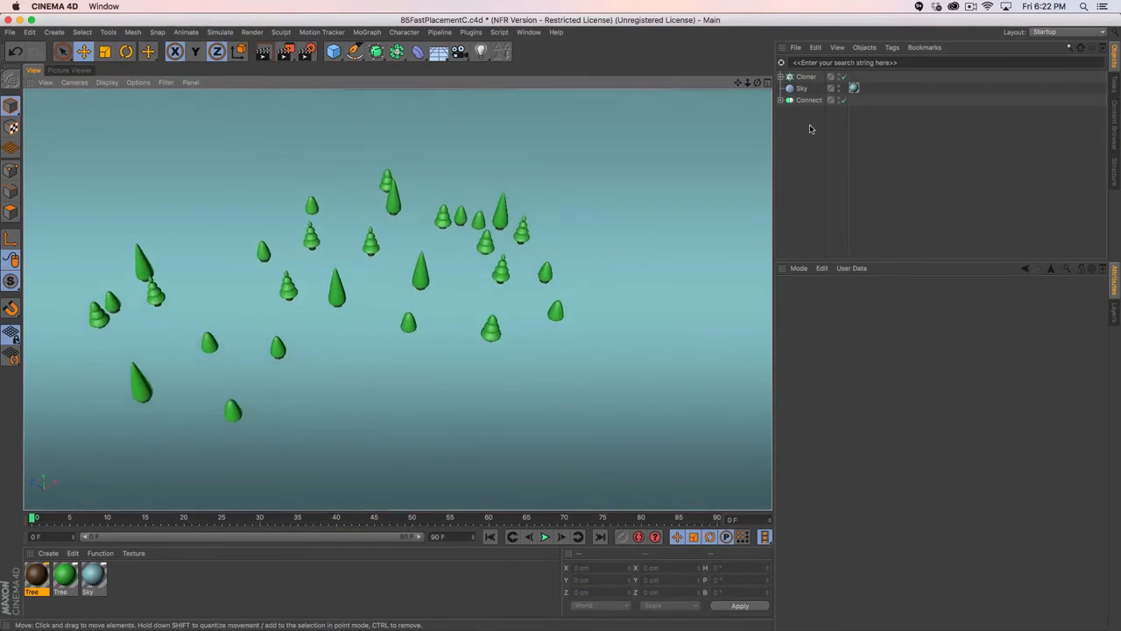
- Disable the Cloner and expand the Connect hierarchy to reach its planes
click(844, 78)
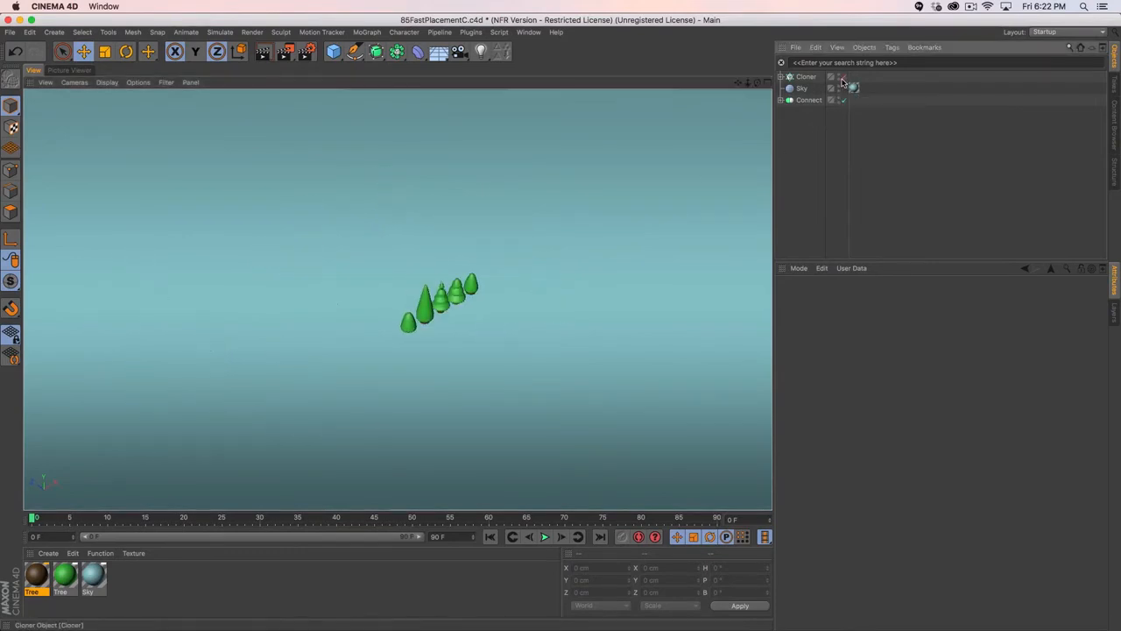
click(780, 101)
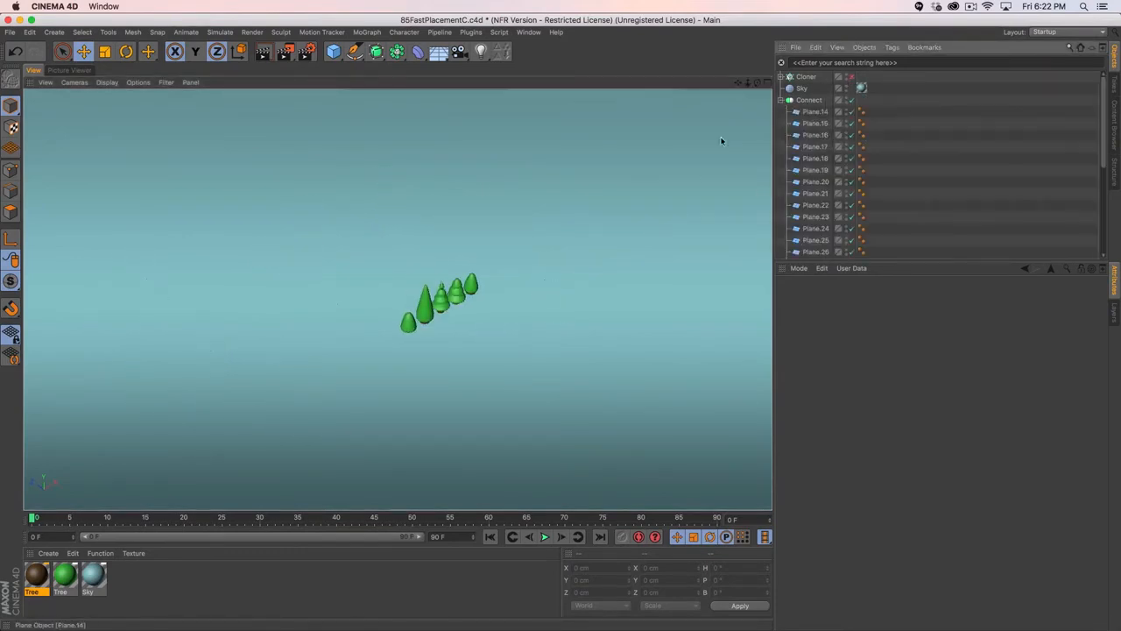
scroll(332, 285, up, 4)
scroll(368, 273, down, 3)
- Set the width and height of all planes inside Connect to 11 cm, and deselect them
click(810, 111)
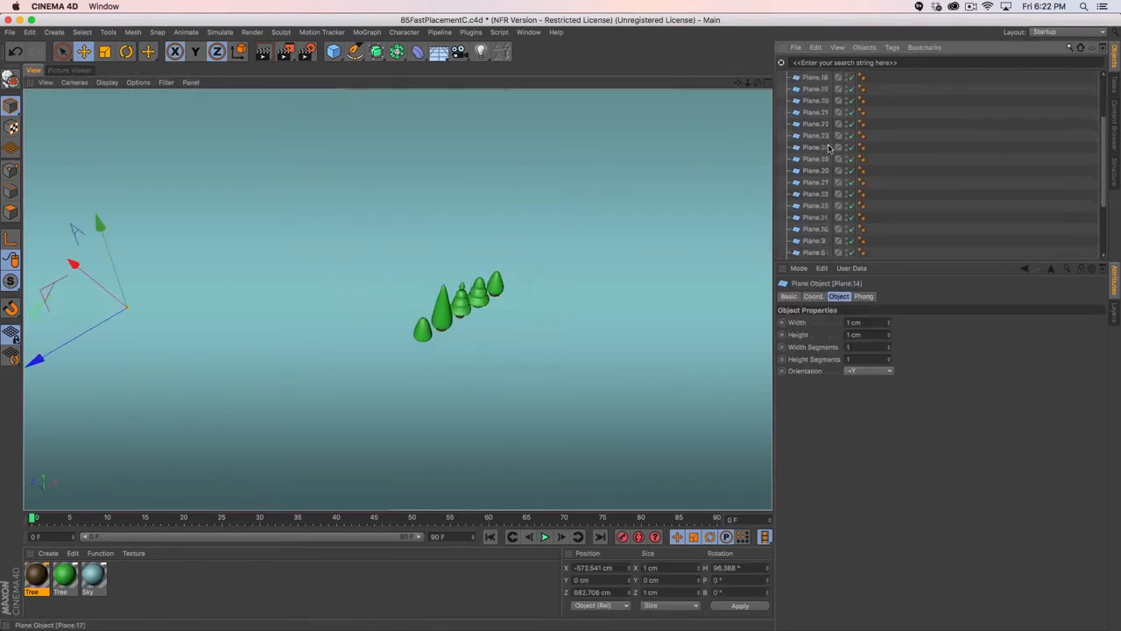
scroll(815, 219, down, 5)
shift+click(812, 252)
double_click(876, 323)
text(1)
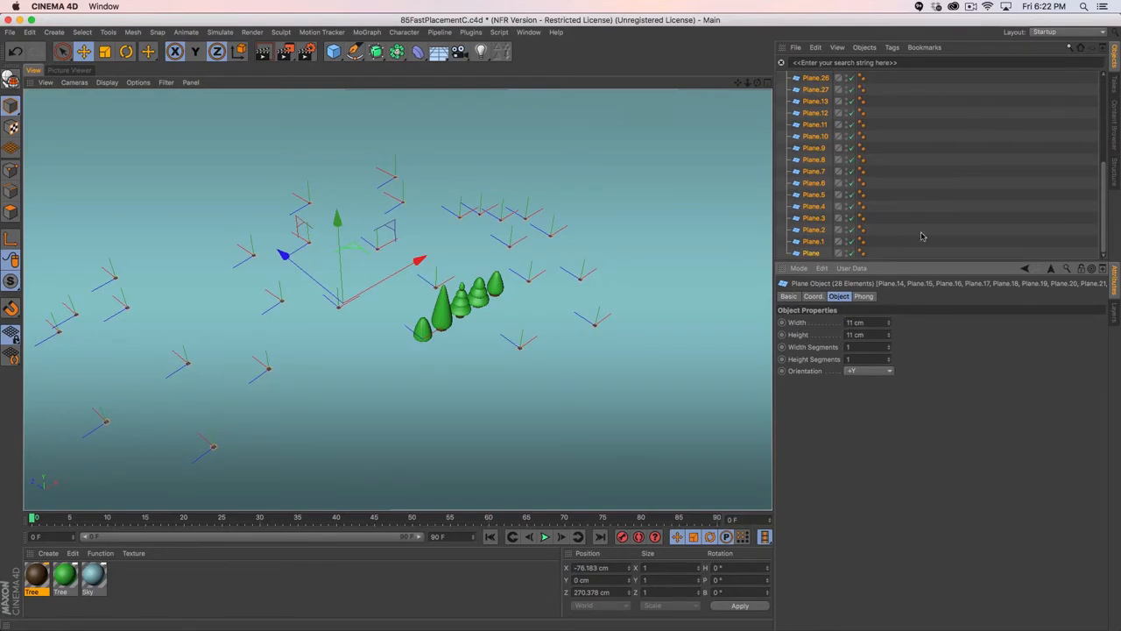
click(353, 315)
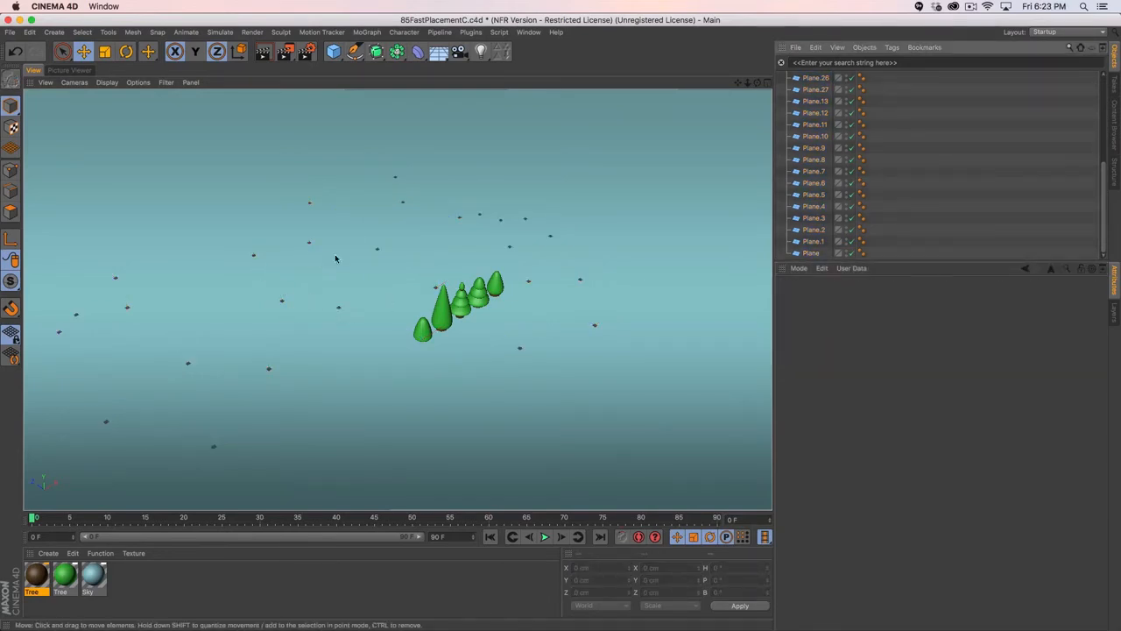
- Collapse the Connect hierarchy and re-enable the Cloner
scroll(793, 103, up, 5)
click(782, 100)
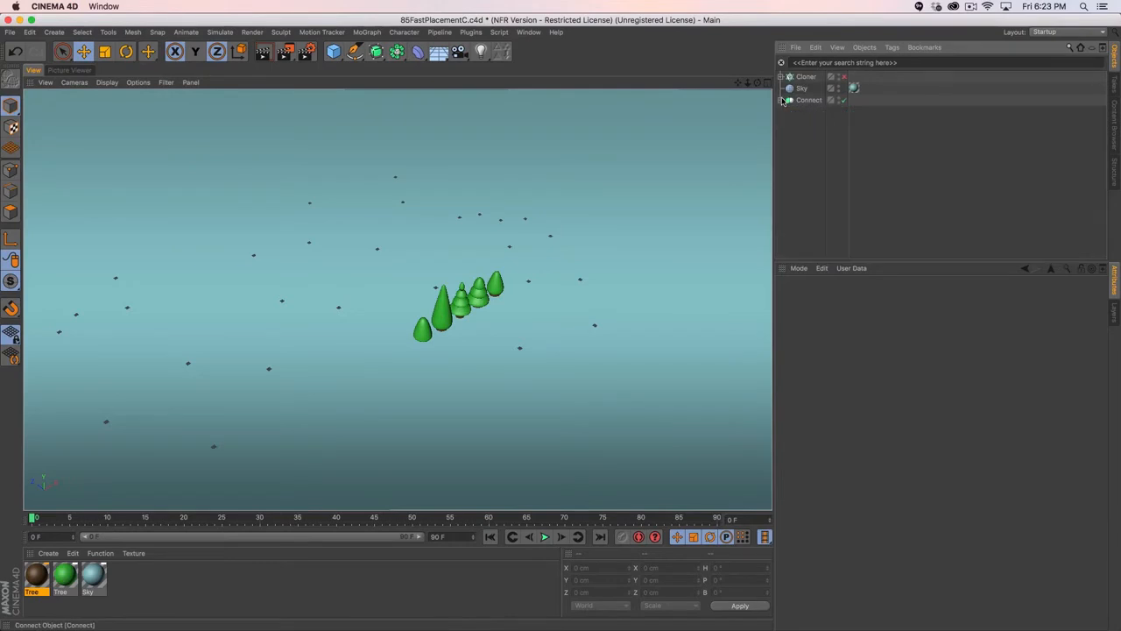
click(843, 77)
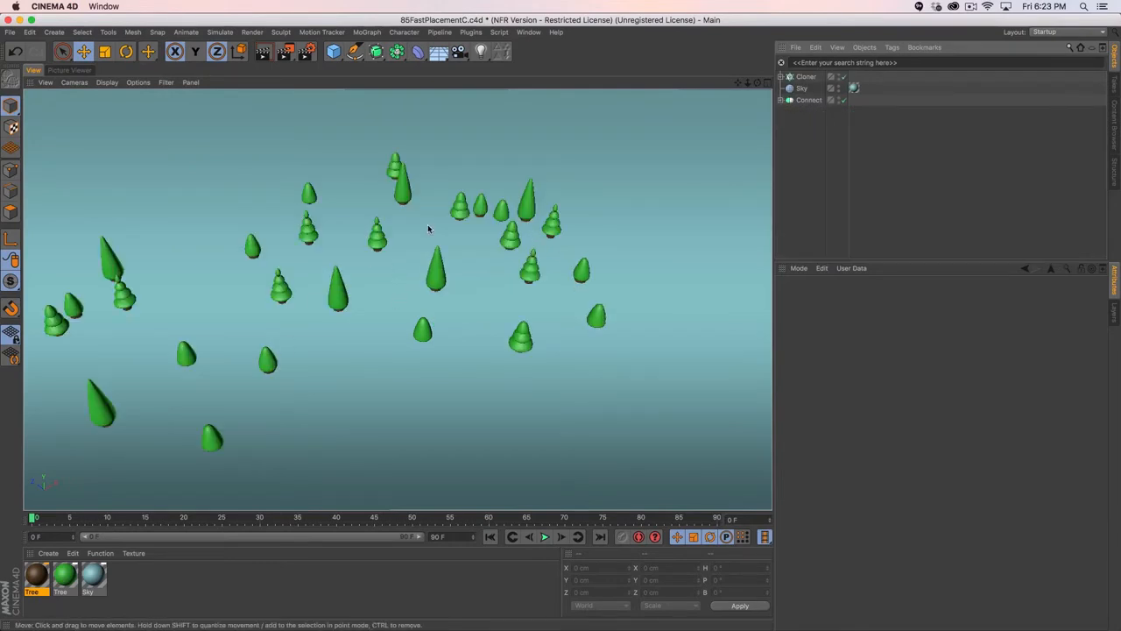
- Close the tree scene and, in 86SoftbodyEffectorsB.c4d, add Rigid Body tags to all nine extruded letter and slash objects
key(super+w)
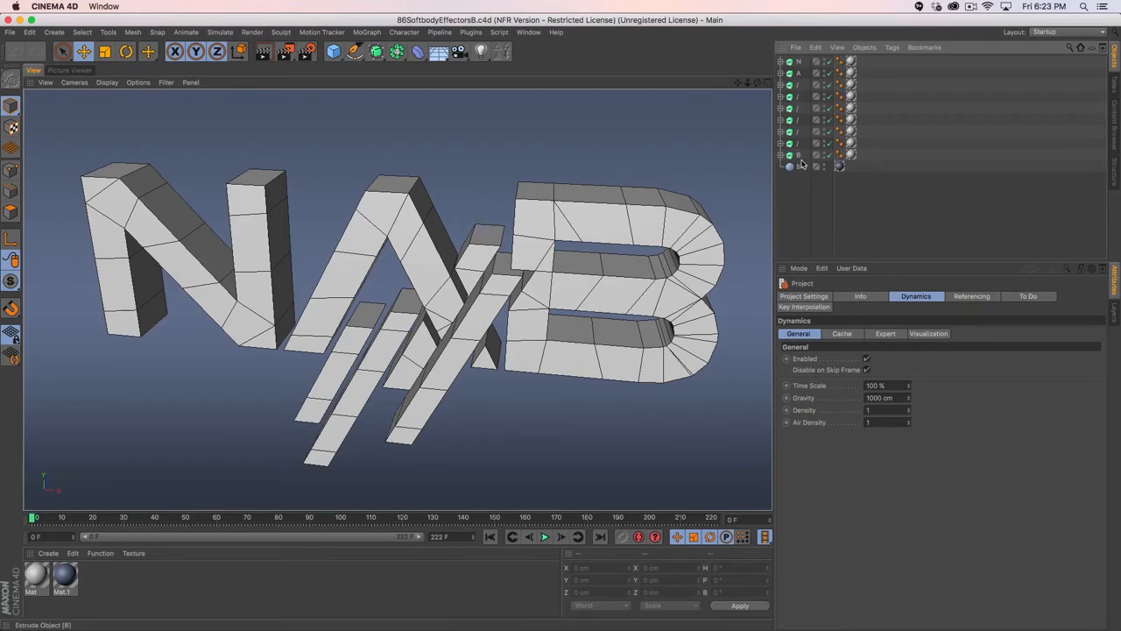
drag(806, 157, 793, 63)
right_click(795, 65)
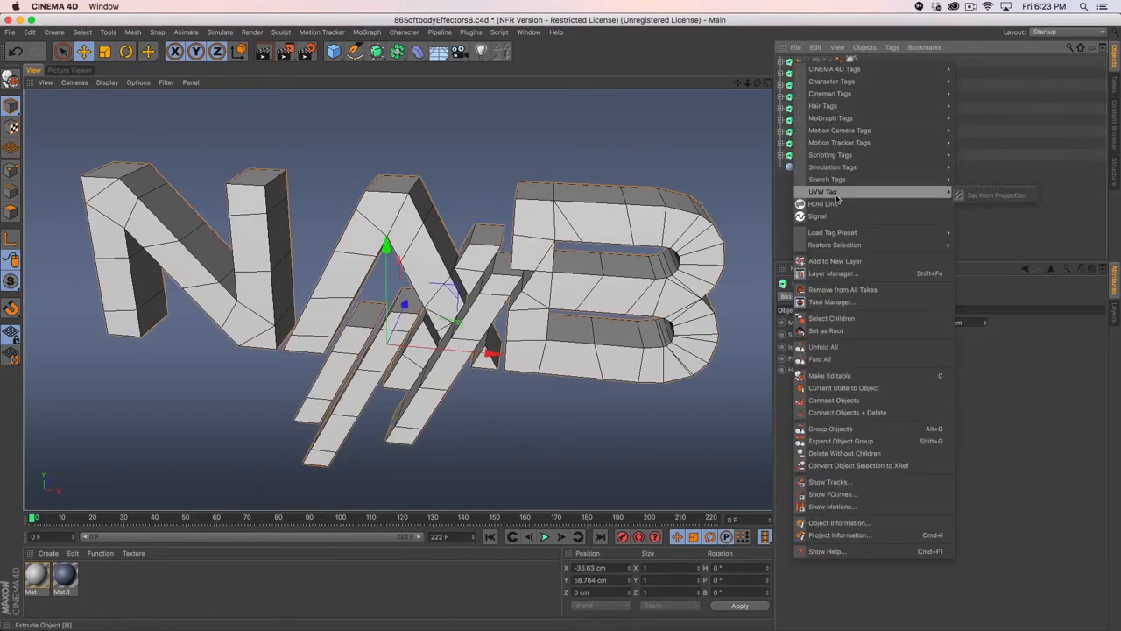
mouse_move(920, 166)
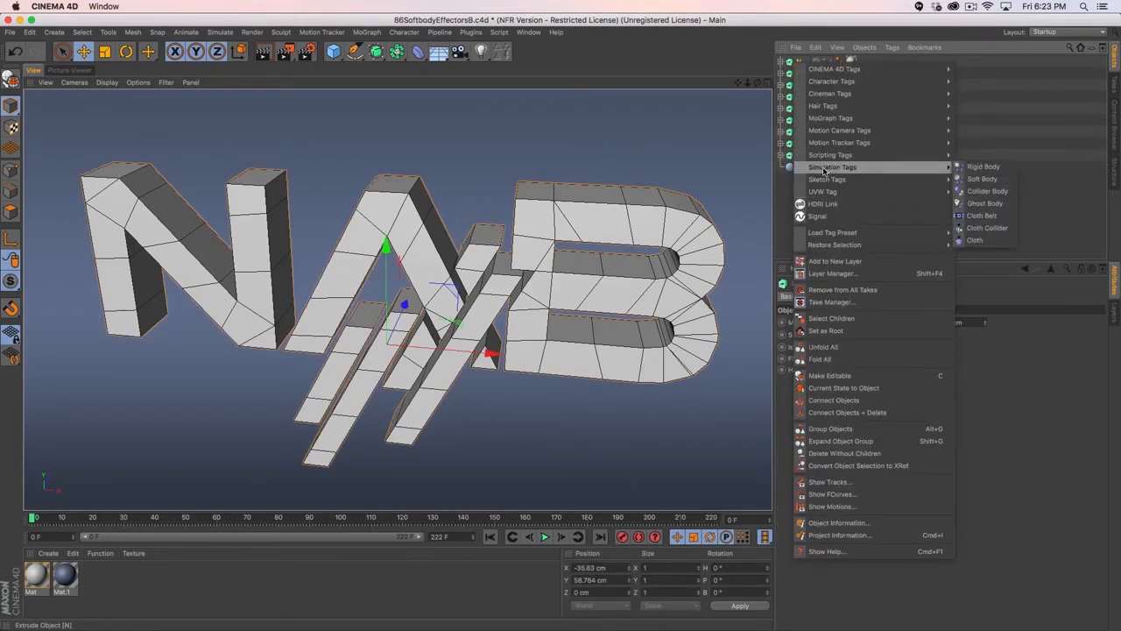
click(979, 166)
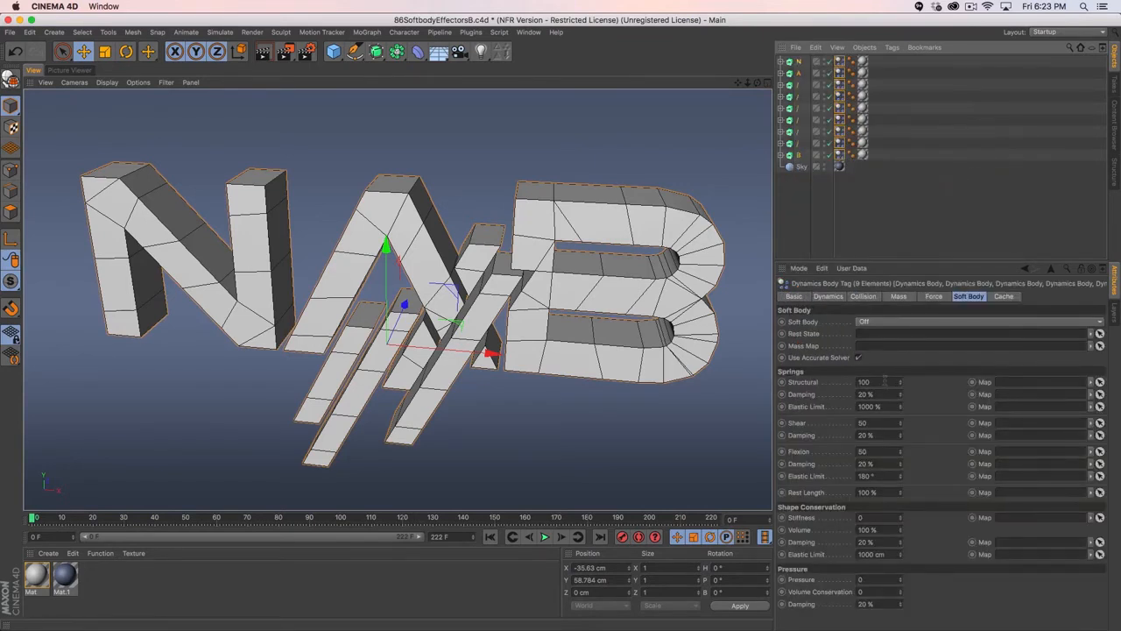
- Set the project's dynamics gravity to 0 cm, then play the simulation briefly and rewind it
key(super+d)
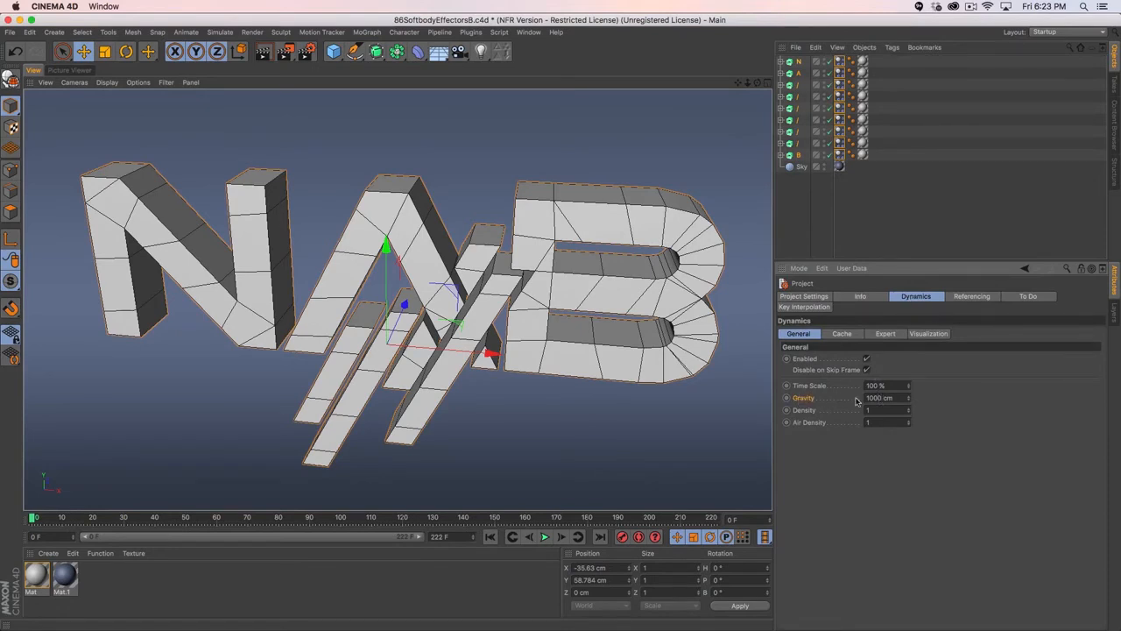
click(900, 398)
text(0)
click(545, 537)
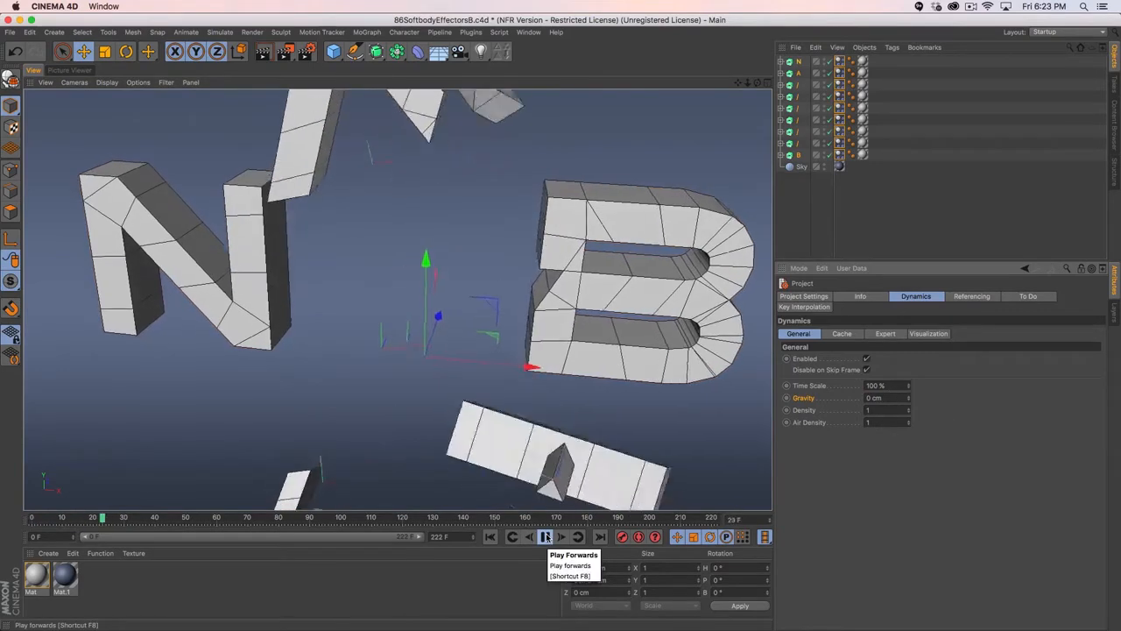
click(544, 537)
click(493, 540)
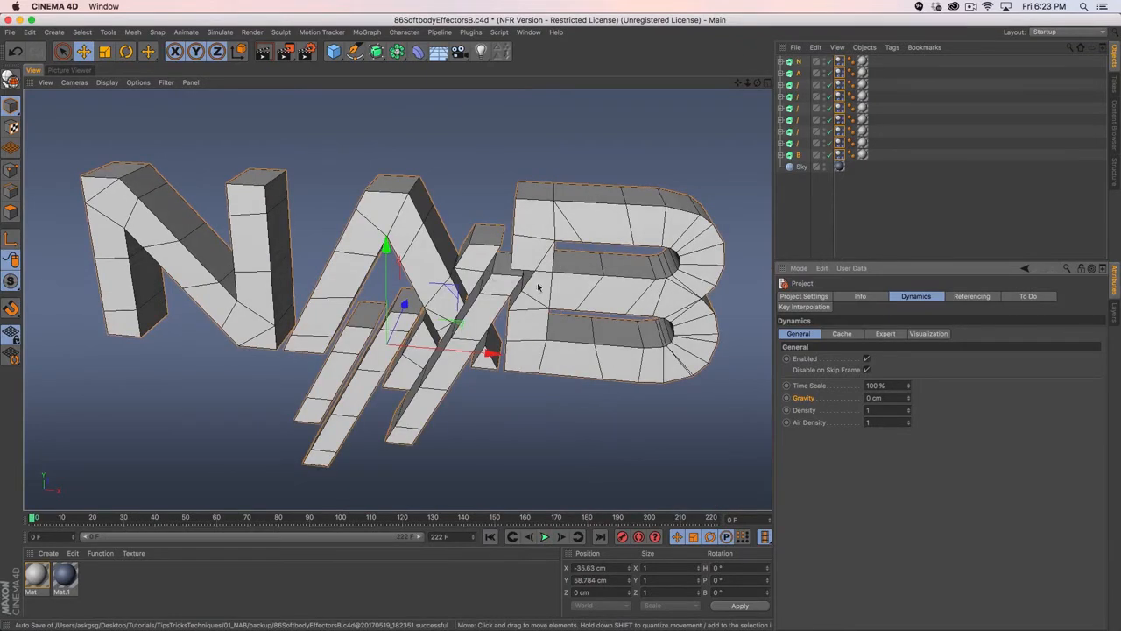
- Set the collision shape of all nine Dynamics Body tags to Moving Mesh and test-play the simulation
click(841, 62)
shift+click(841, 154)
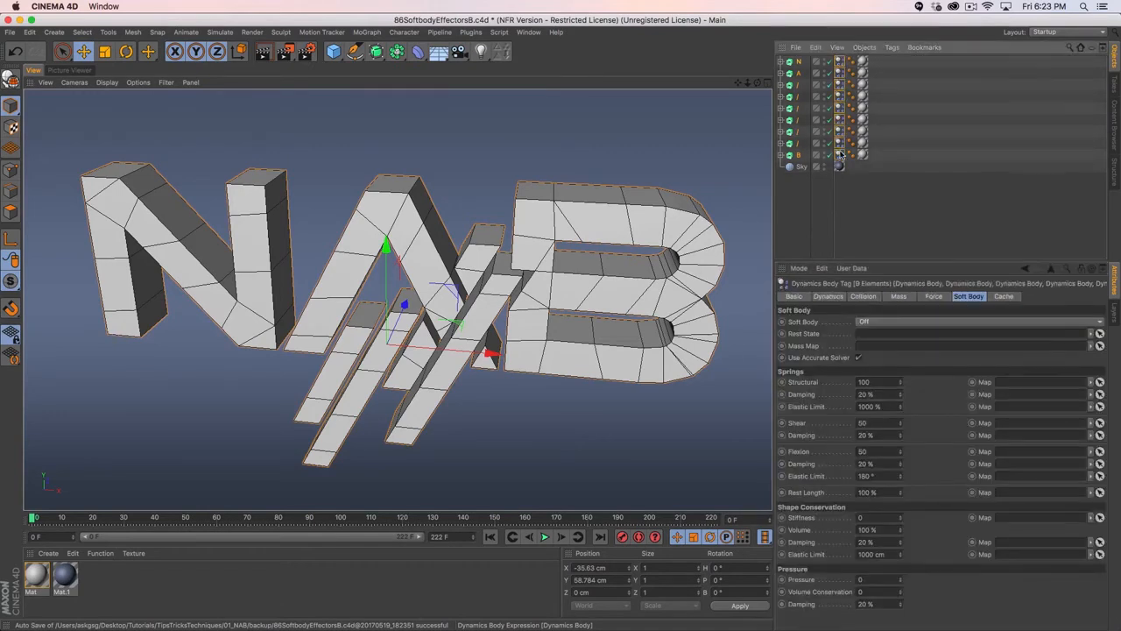
click(864, 297)
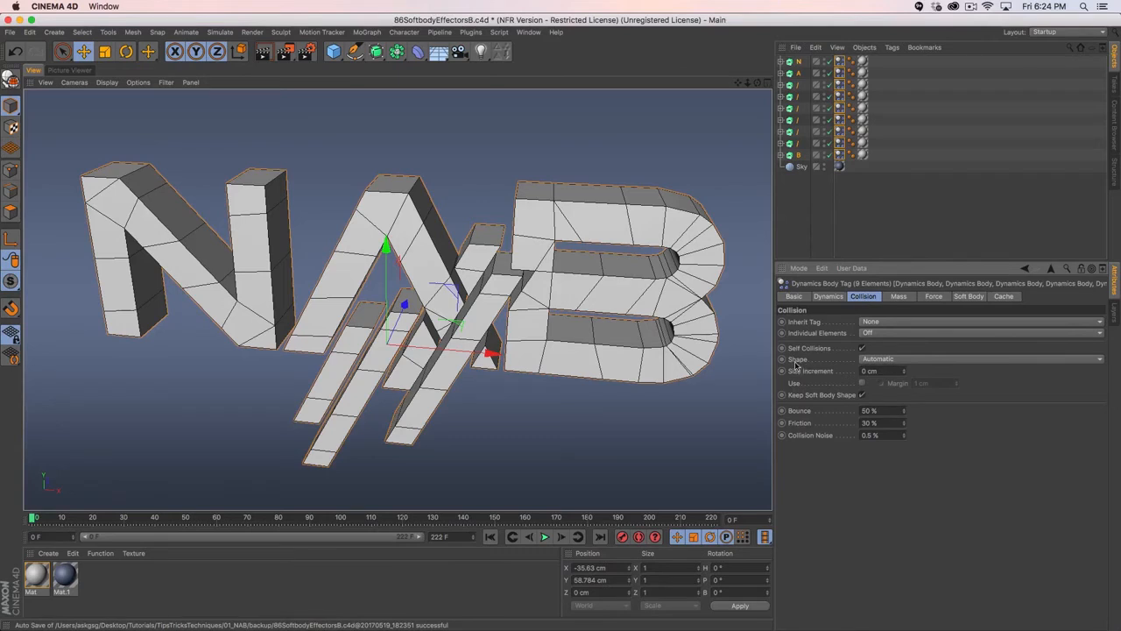
click(880, 358)
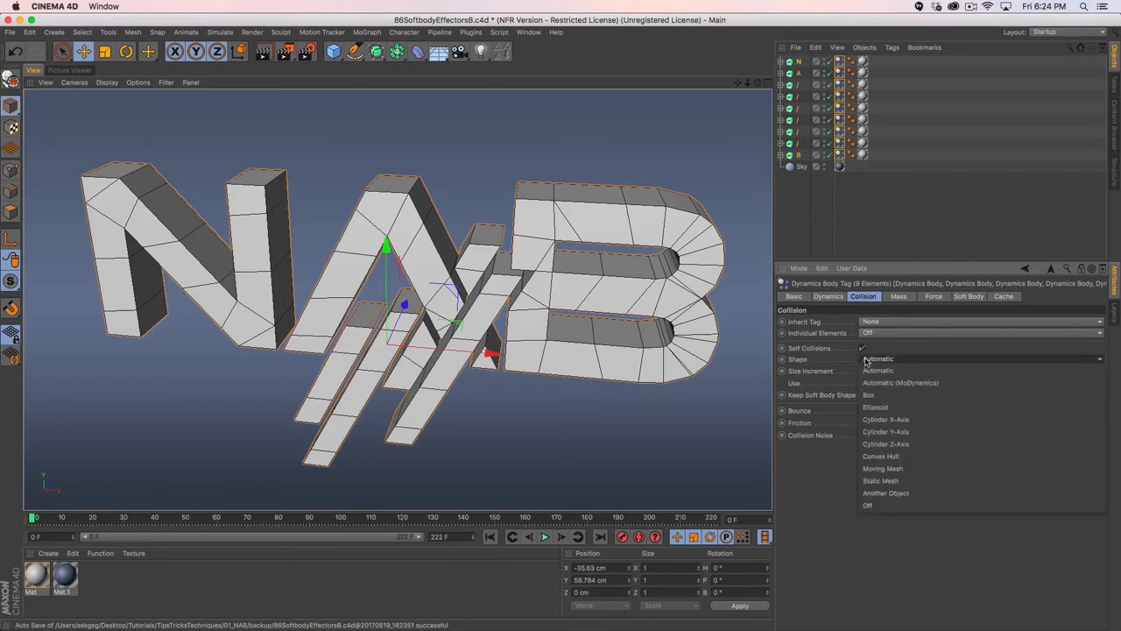
click(893, 473)
click(545, 537)
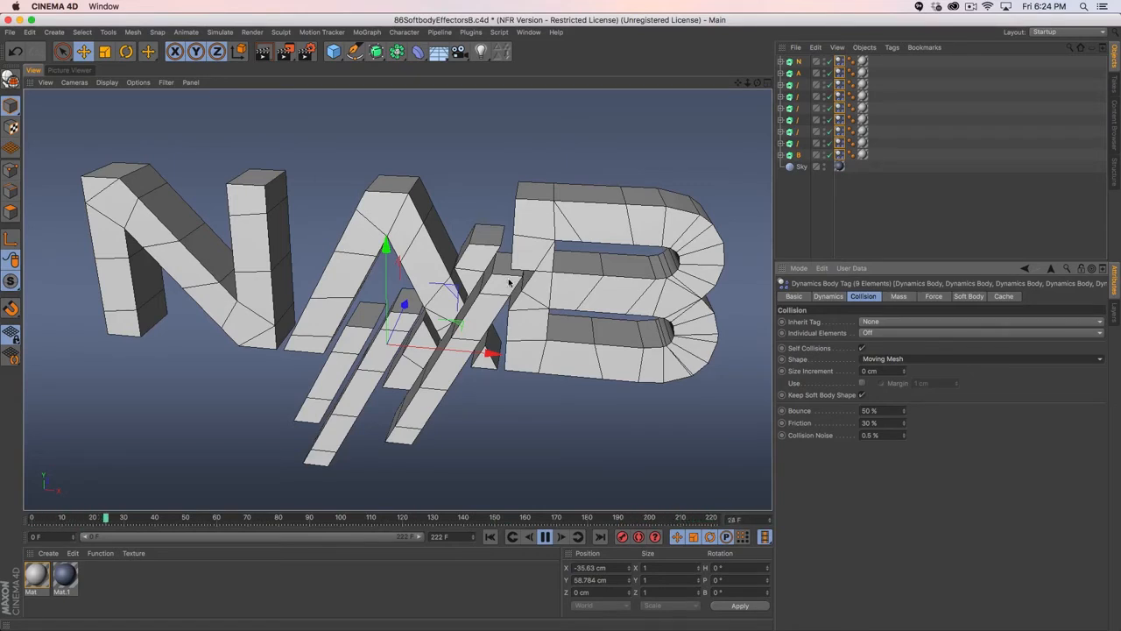
key(F8)
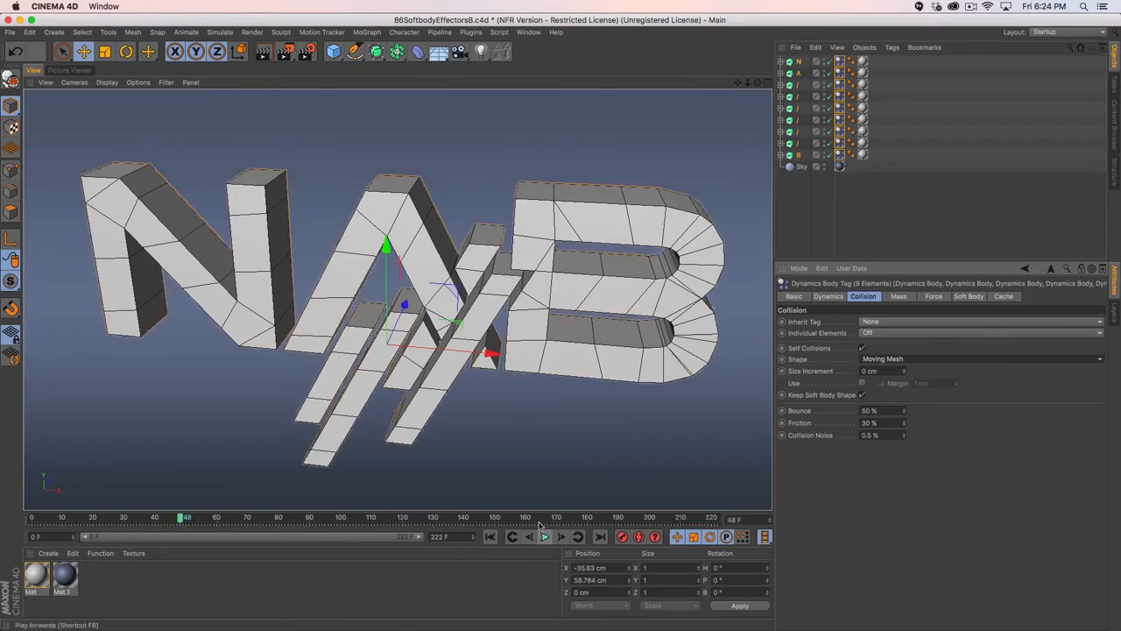
click(364, 34)
click(367, 23)
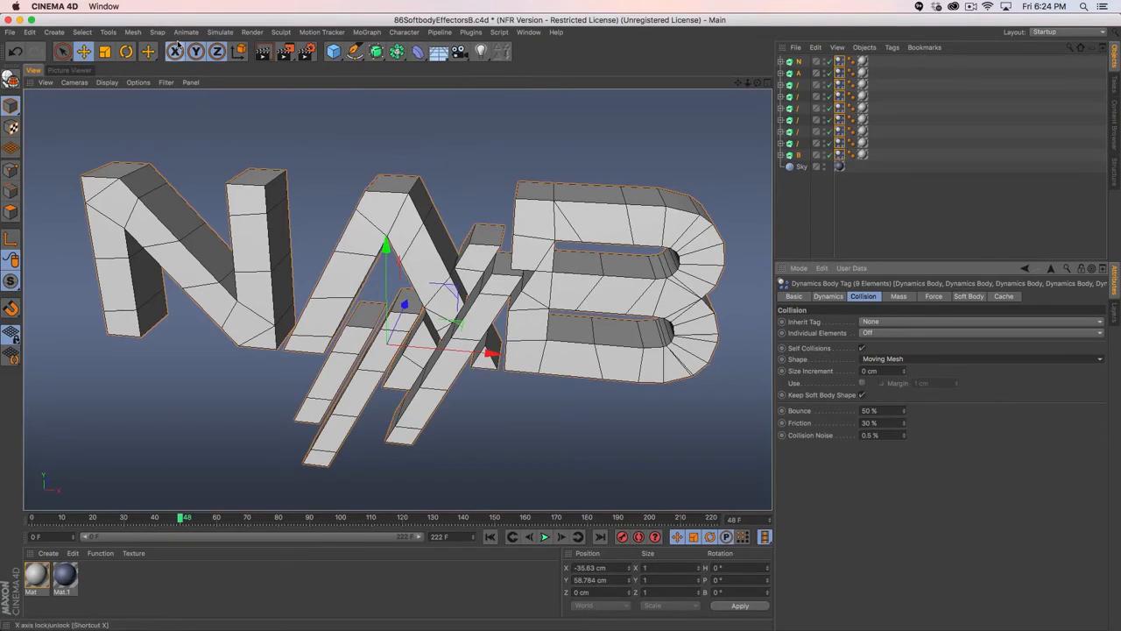
- Add a Wind particle modifier, rotate its heading to 90°, and play the simulation
click(221, 33)
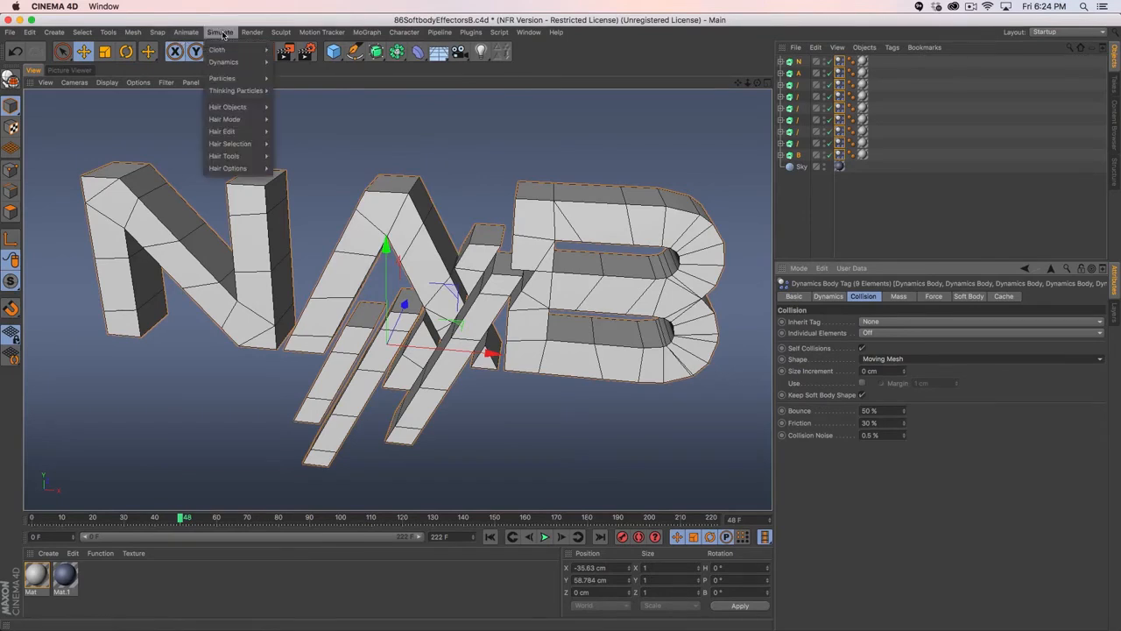
mouse_move(233, 77)
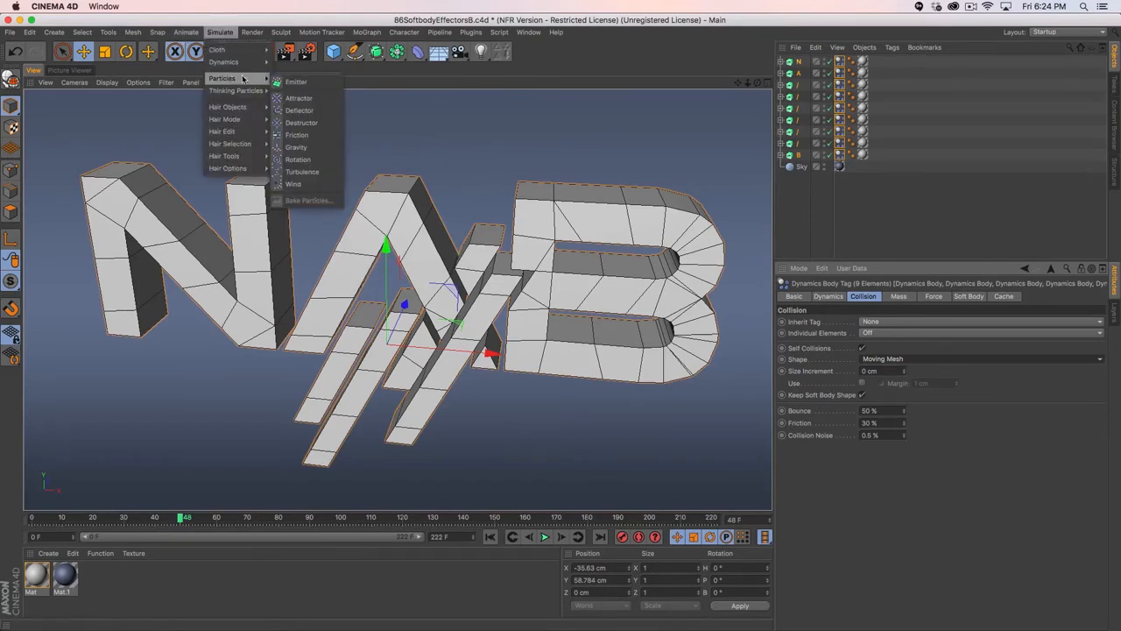
click(293, 183)
key(r)
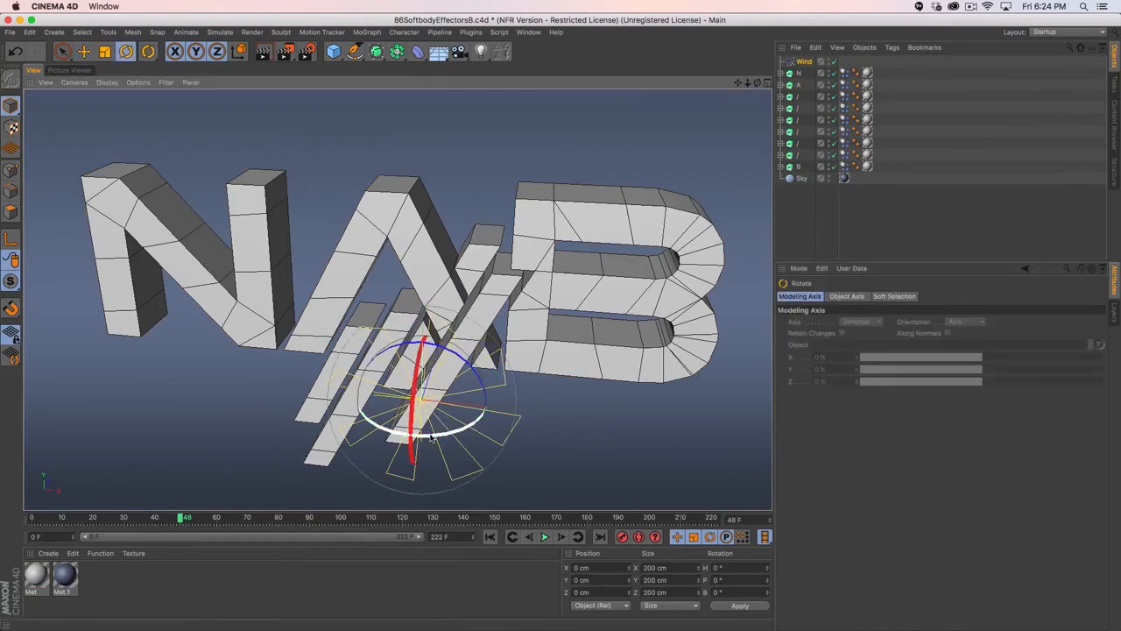
drag(431, 436, 514, 393)
drag(506, 398, 505, 401)
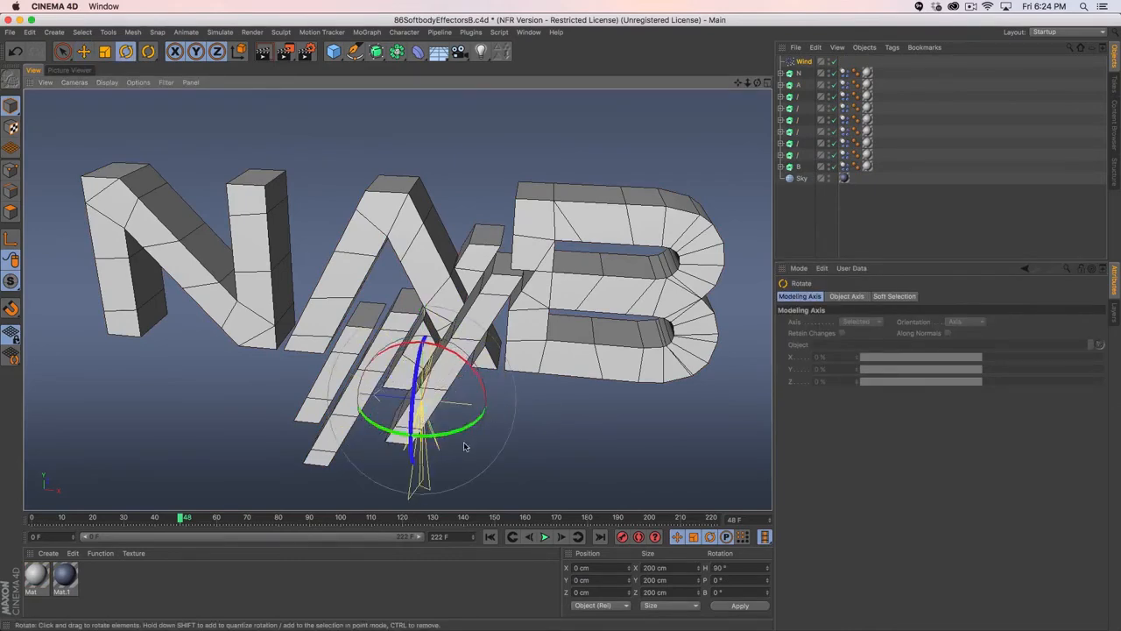
alt+drag(466, 445, 484, 415)
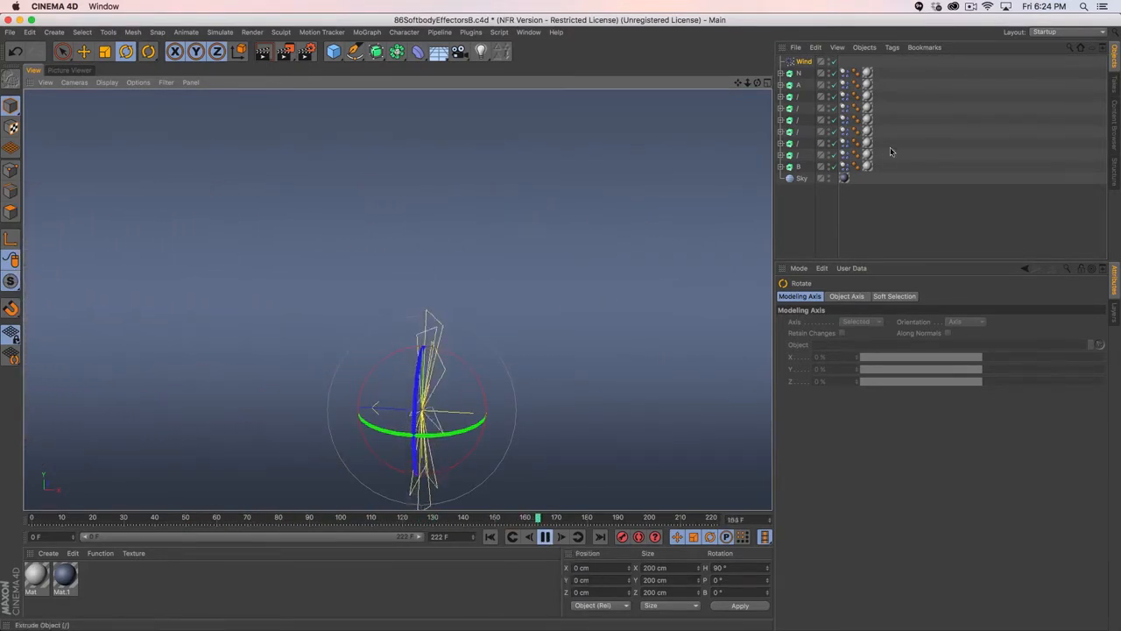
- Stop and rewind the simulation, and move the Wind object down below the slashes to about Y -121 cm
click(800, 63)
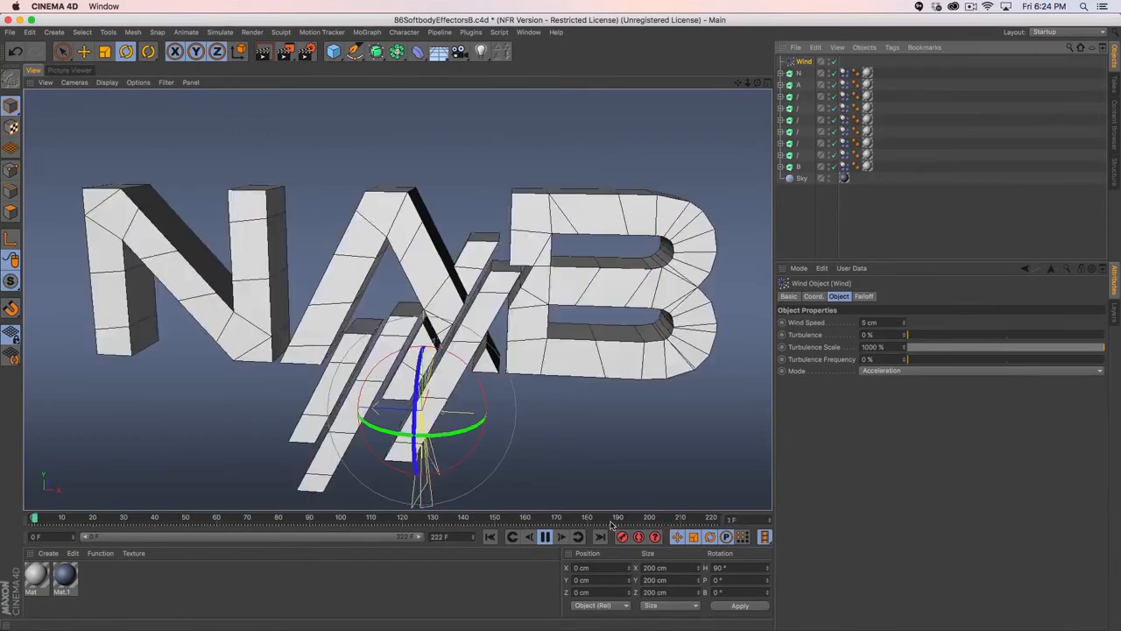
click(545, 537)
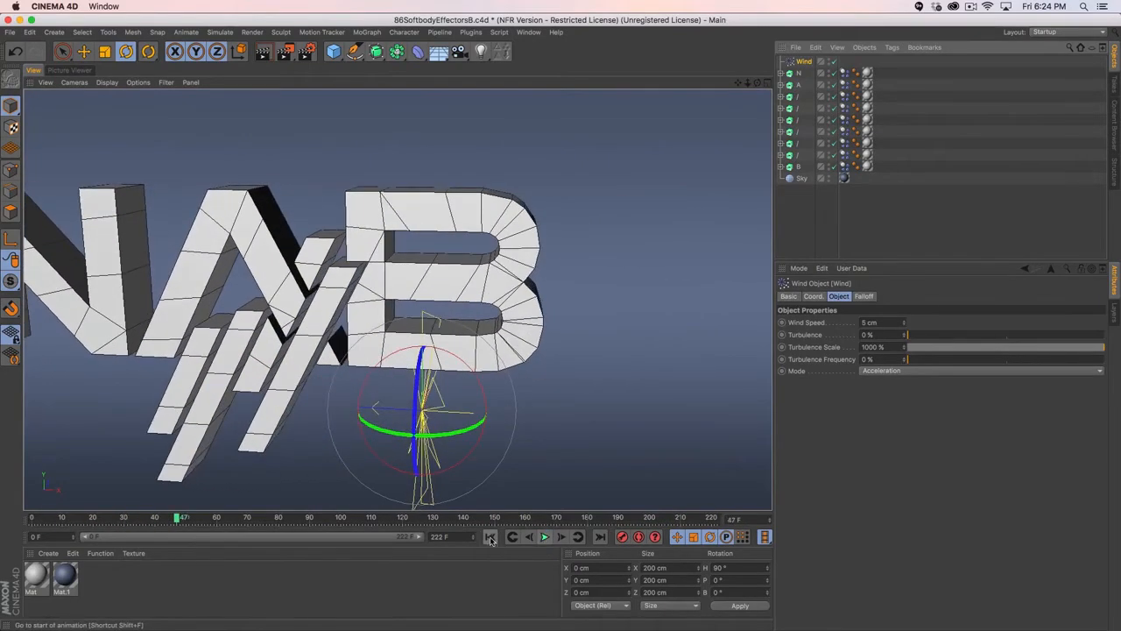
click(491, 537)
alt+middle_drag(427, 401, 425, 343)
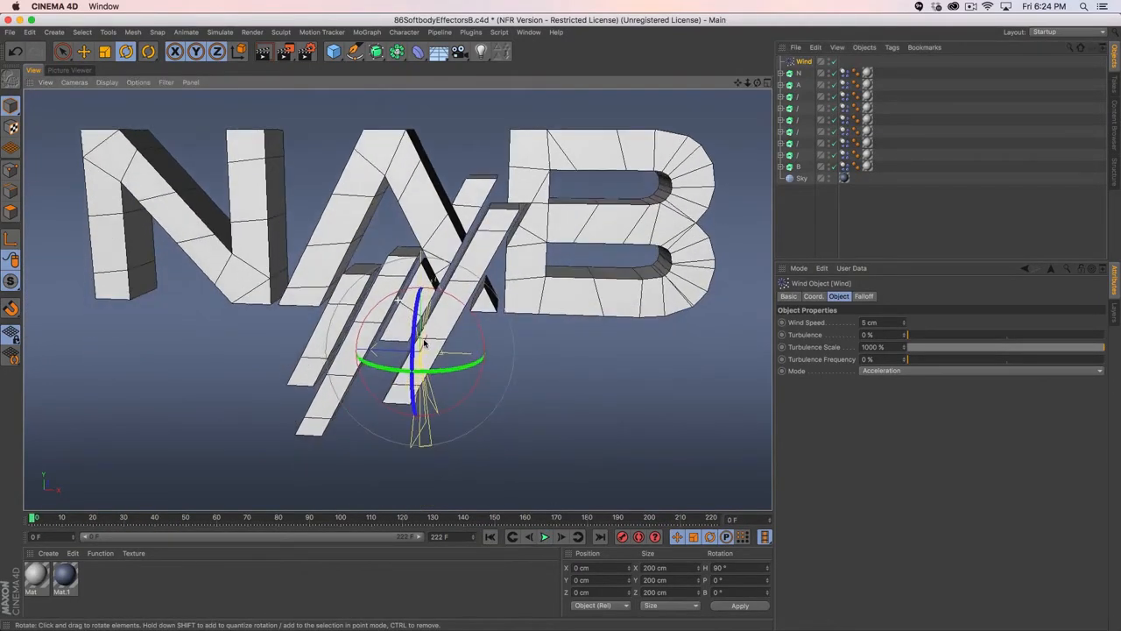
key(e)
drag(421, 261, 423, 374)
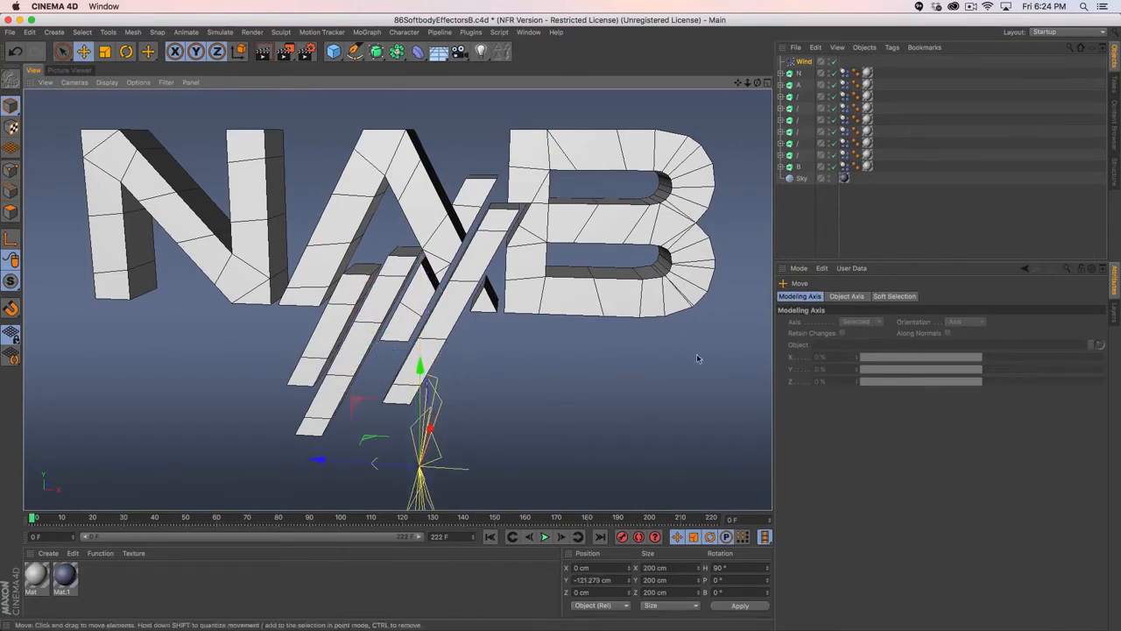
- Set the falloff shape of the Wind object to Sphere
click(803, 61)
click(864, 296)
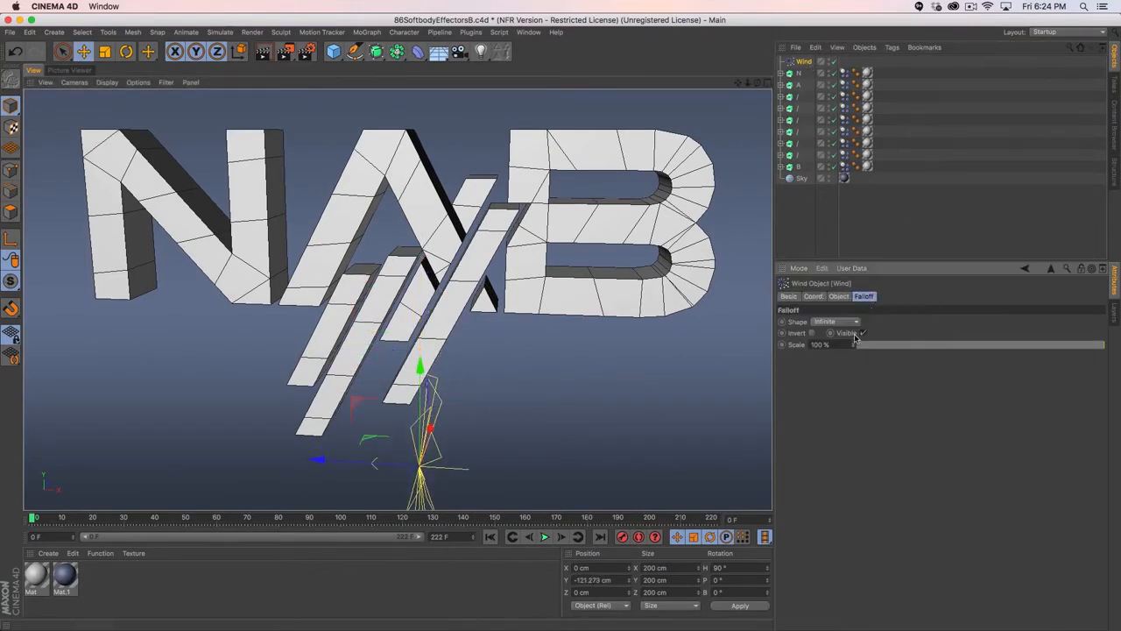
click(835, 322)
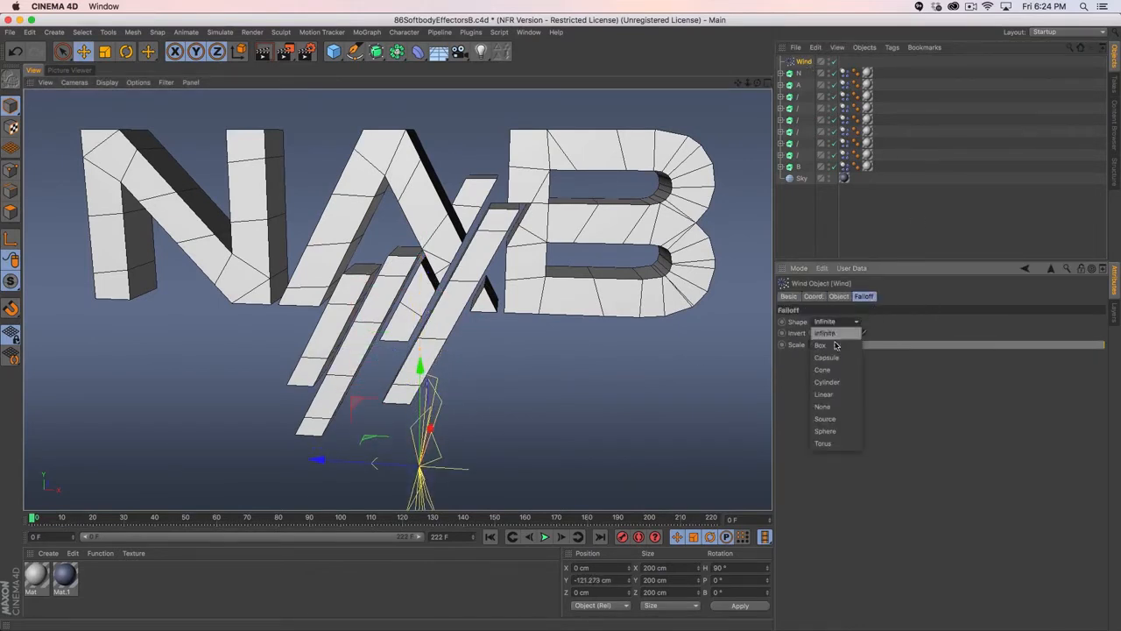
click(838, 431)
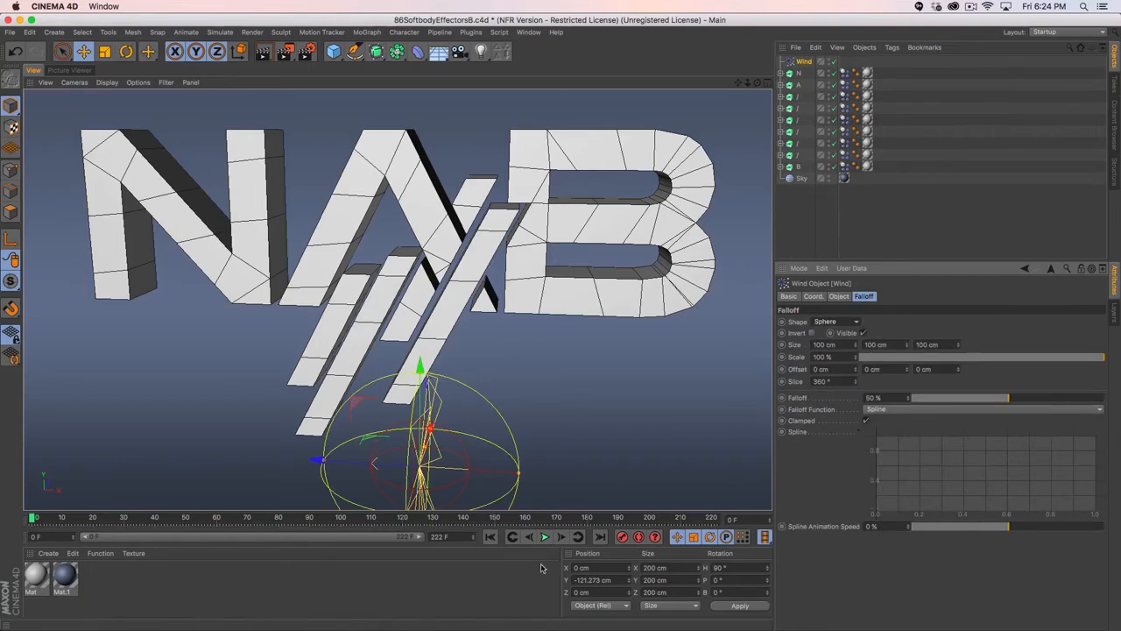
- While the simulation plays, move the Wind object through the slashes and the N, ending below the letters at about X -32, Y -150 cm
drag(357, 402, 356, 274)
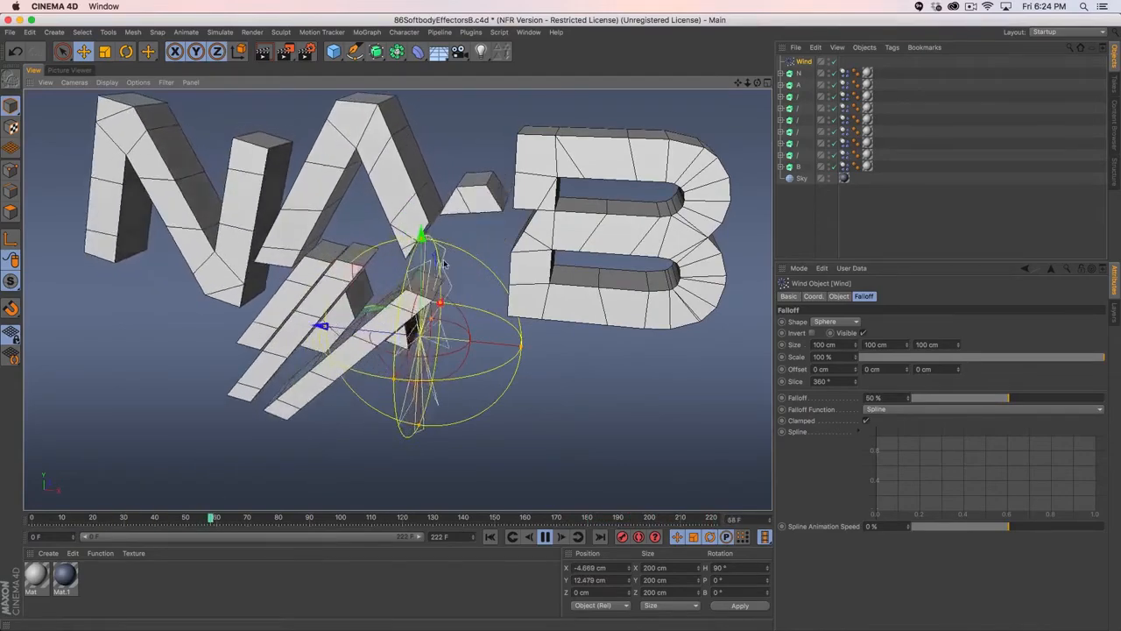
drag(416, 239, 86, 143)
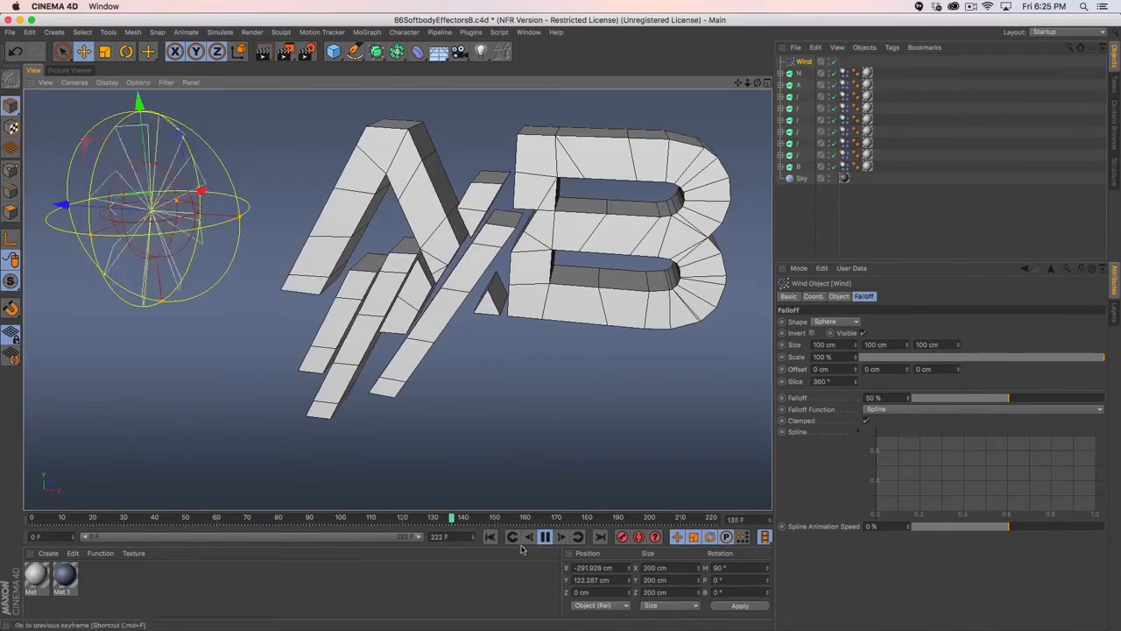
click(496, 538)
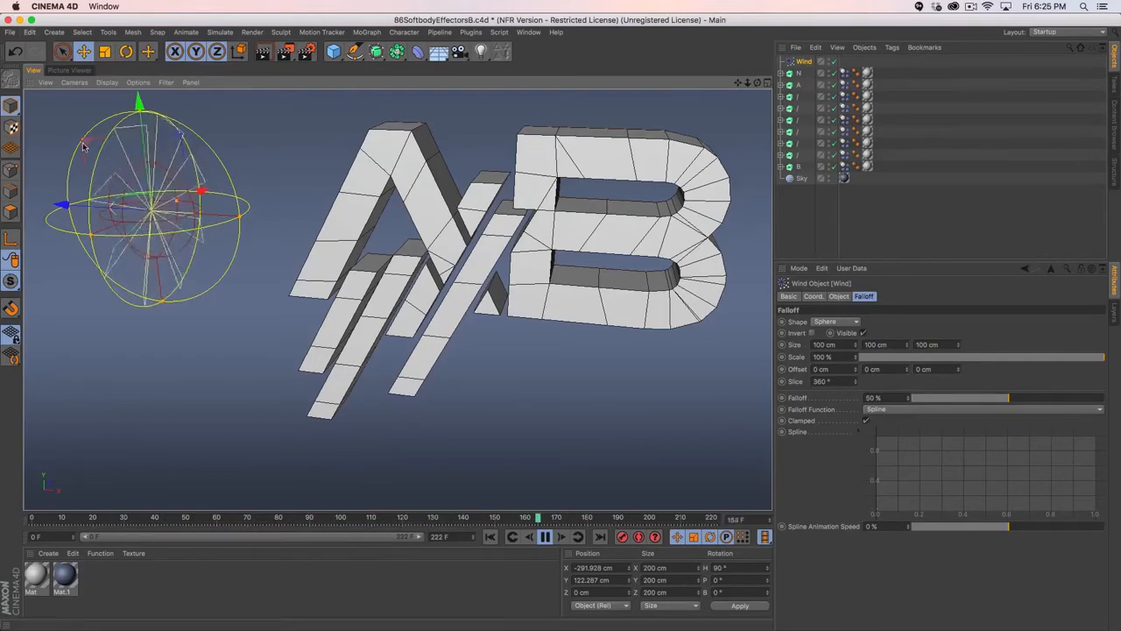
drag(143, 214, 99, 230)
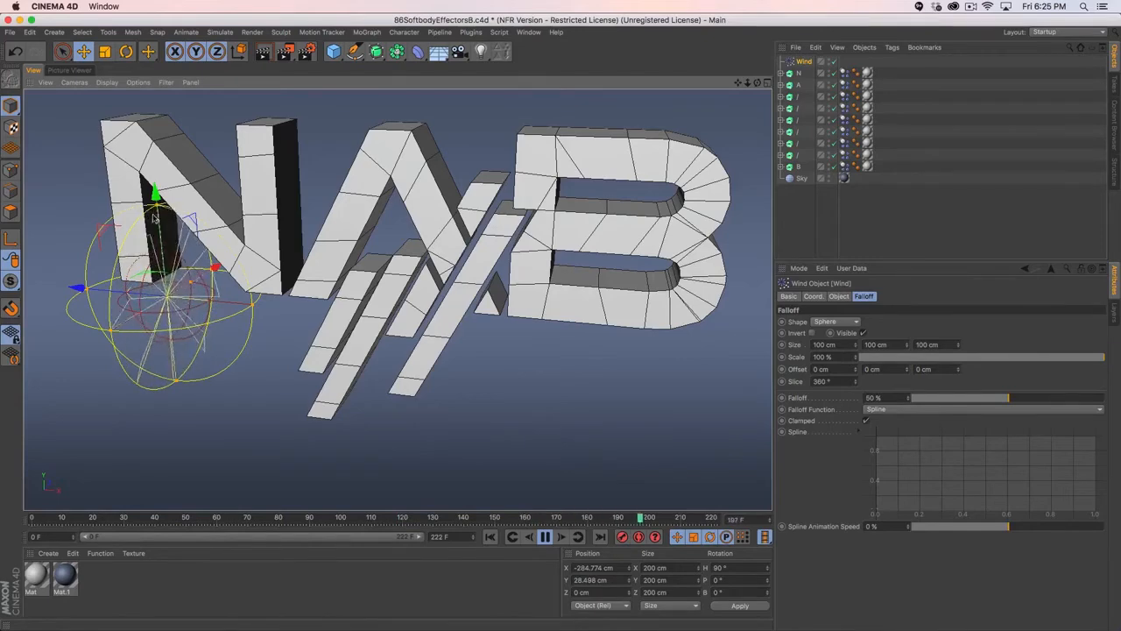
drag(113, 230, 334, 406)
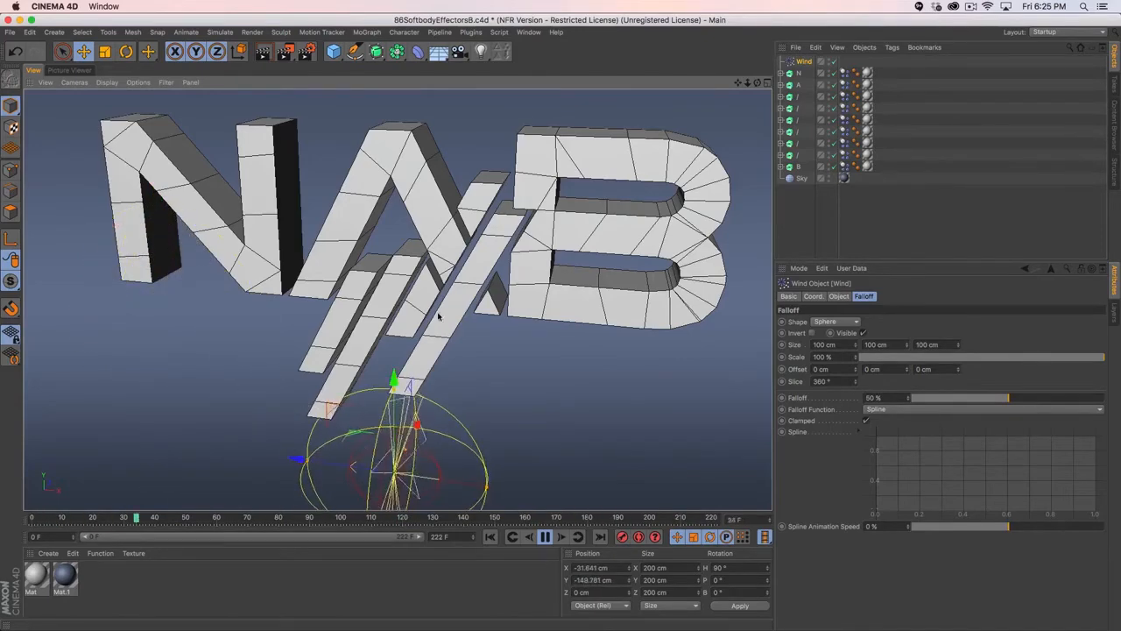
alt+drag(426, 326, 348, 362)
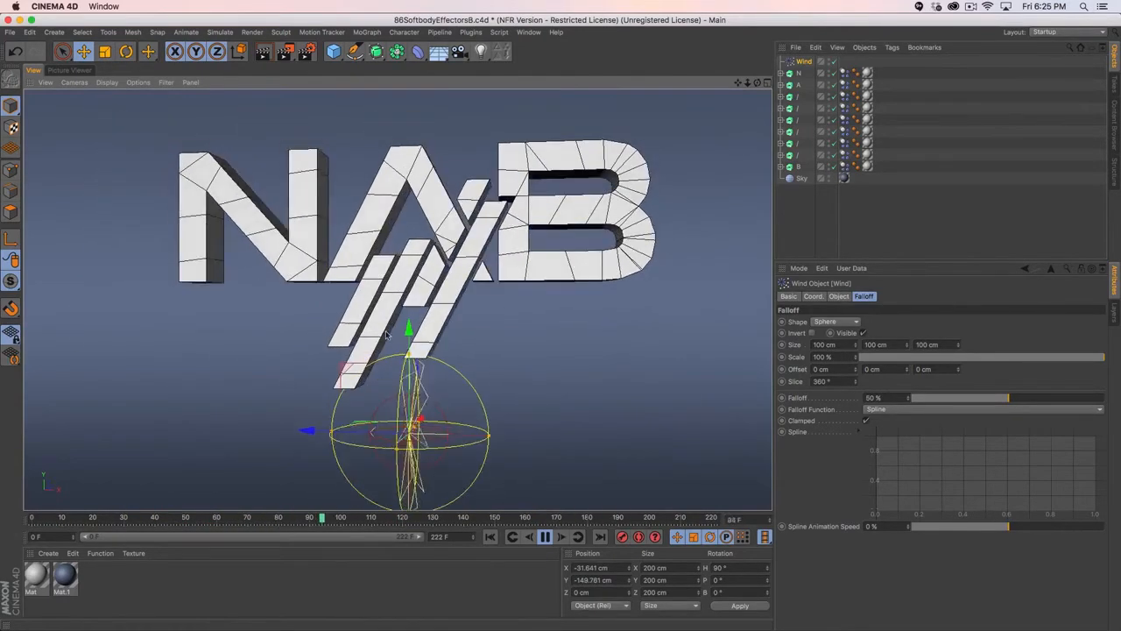
- Stop and rewind the simulation, and set Soft Body to Made of Polygons/Lines on all nine Dynamics Body tags
click(844, 74)
shift+click(845, 166)
click(545, 536)
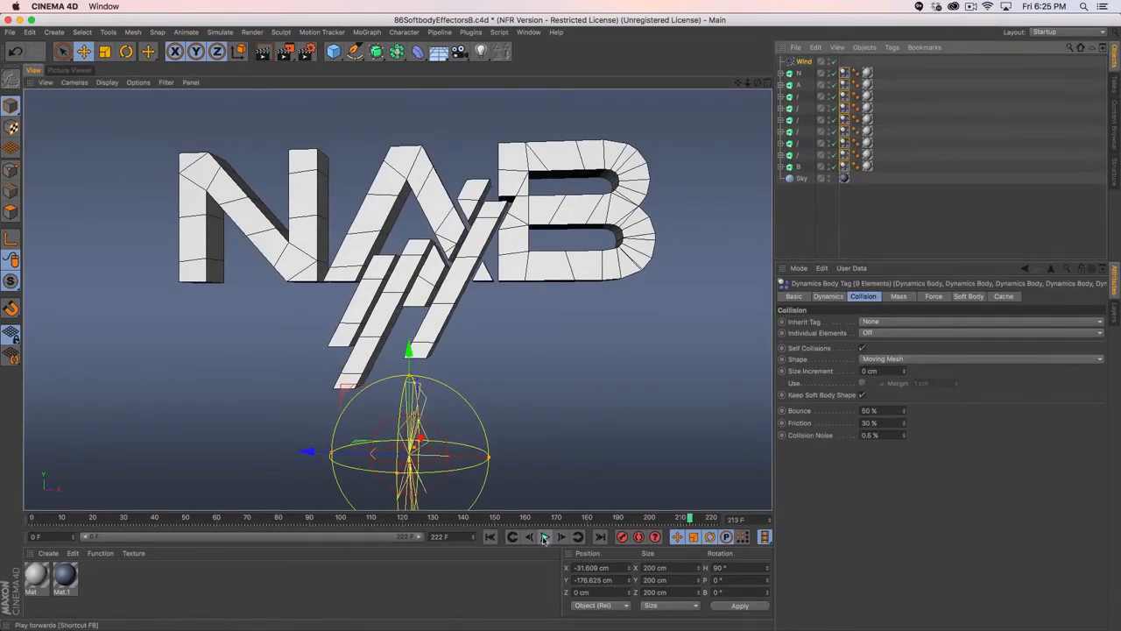
click(491, 537)
click(969, 297)
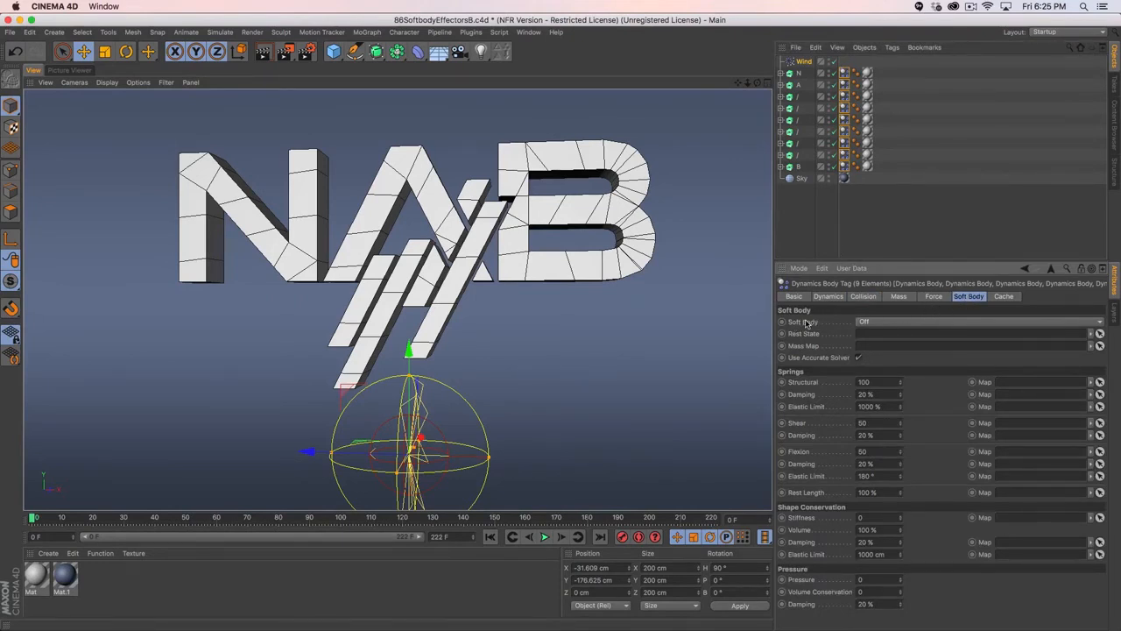
click(865, 322)
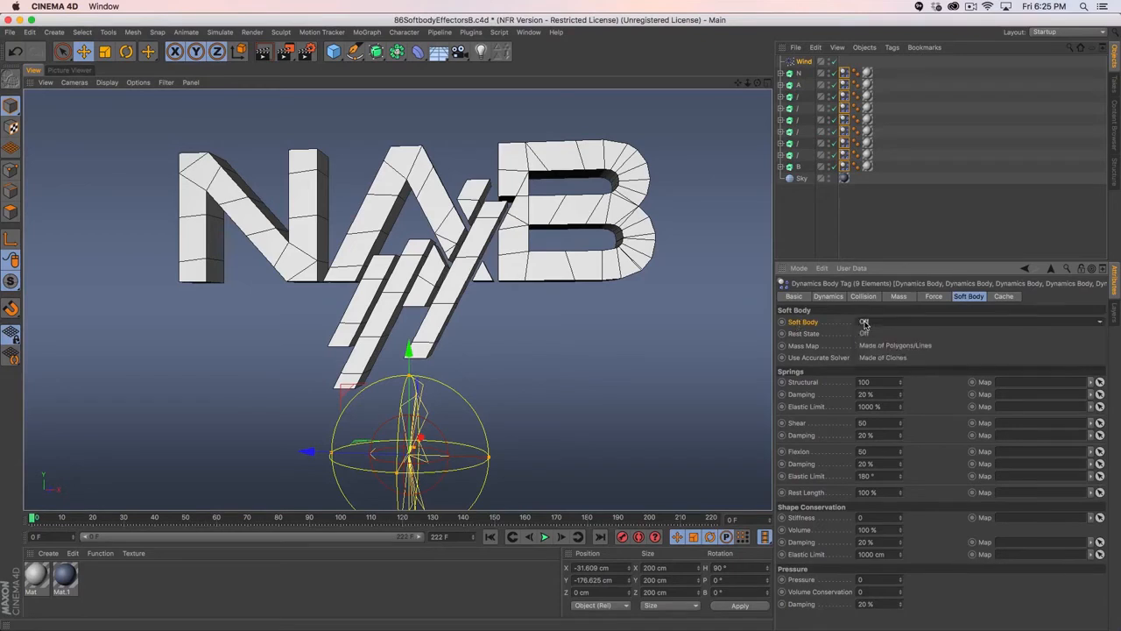
click(918, 346)
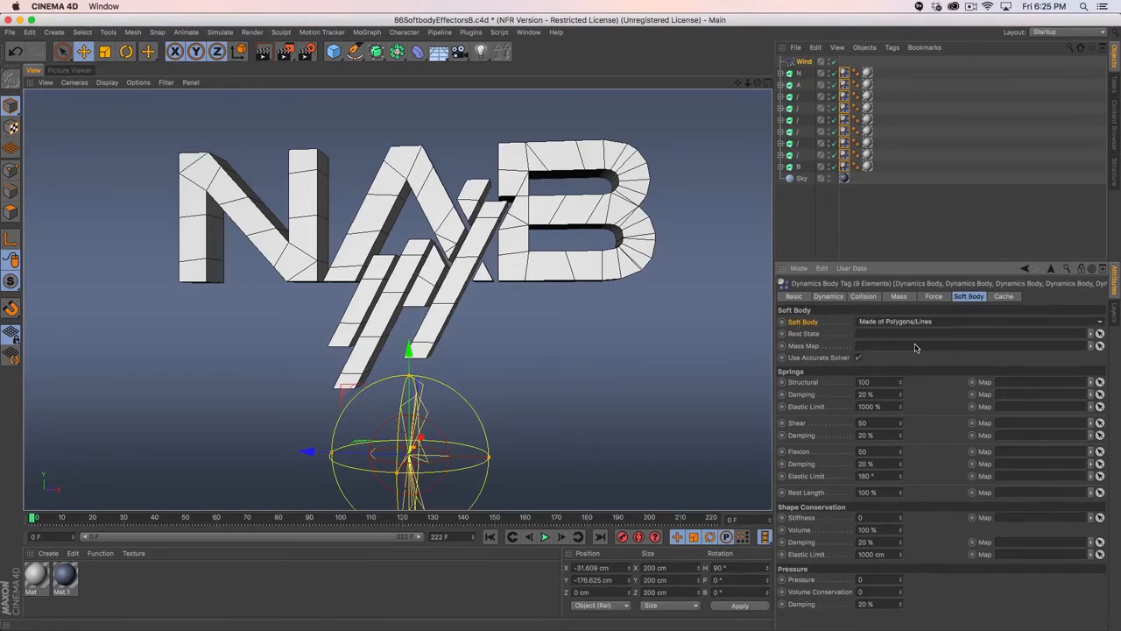
- Play the simulation and set the shape conservation Stiffness of all nine Dynamics Body tags to 111
click(545, 537)
click(817, 63)
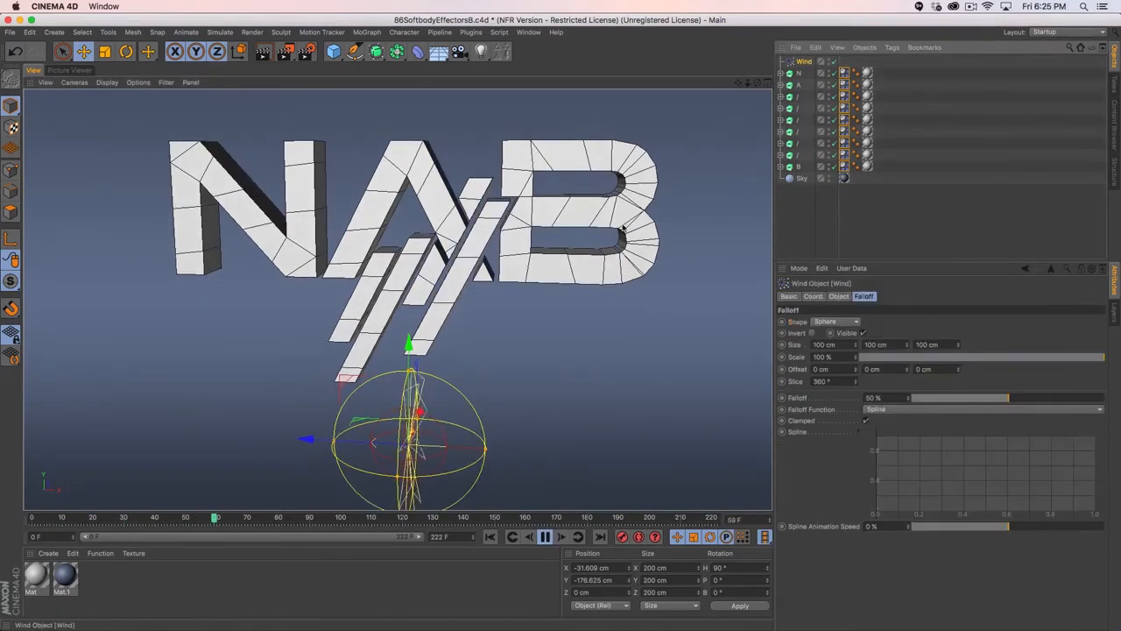
click(843, 73)
shift+click(843, 167)
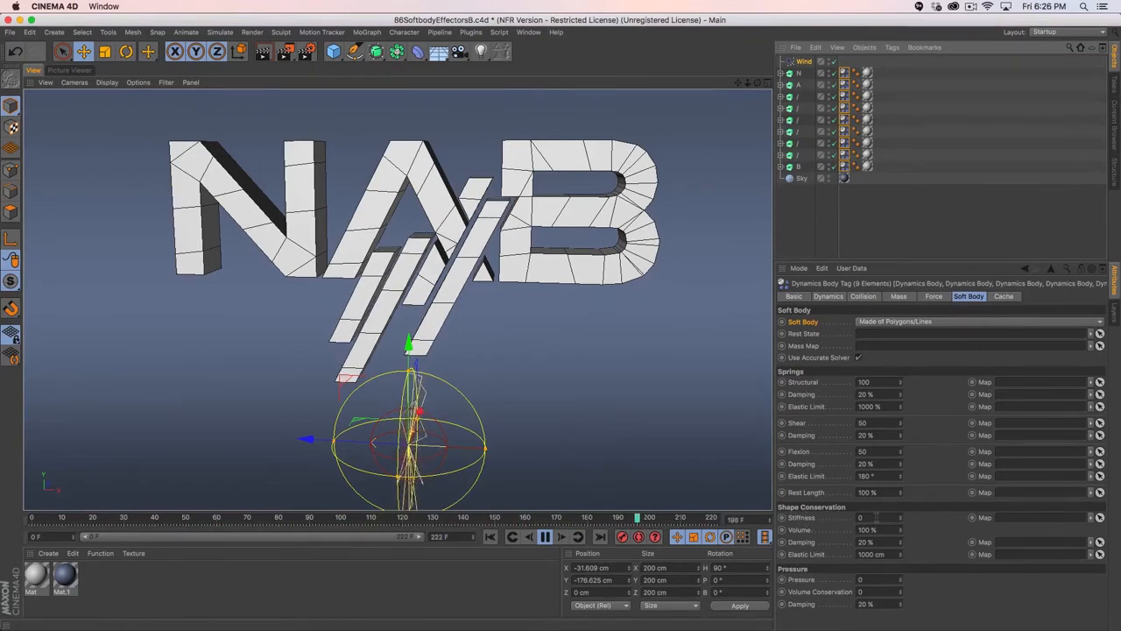
click(876, 516)
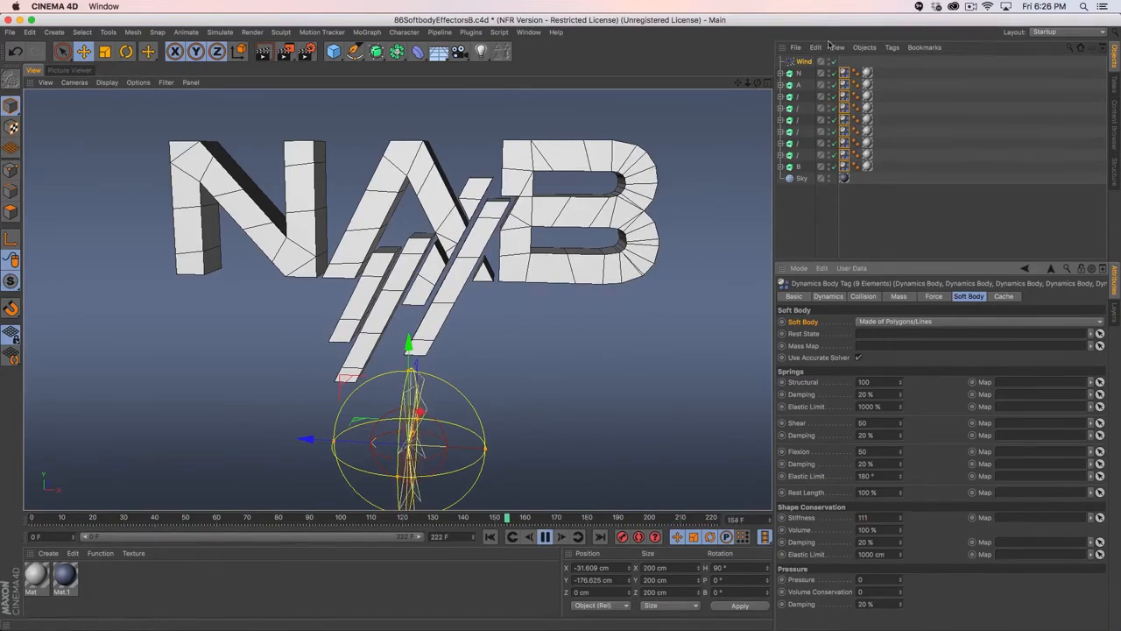
- Move the Wind object up into the middle of the letters to about X -30, Y 70 cm, and stop the playback
click(802, 61)
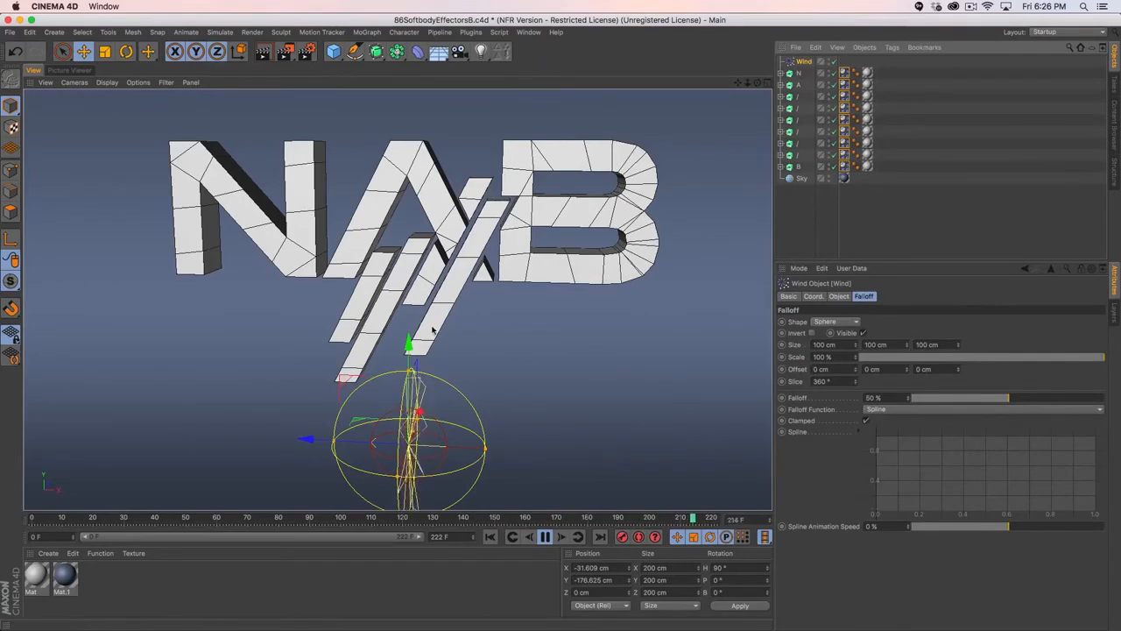
alt+drag(432, 330, 430, 309)
drag(346, 387, 442, 193)
drag(404, 232, 345, 228)
click(545, 536)
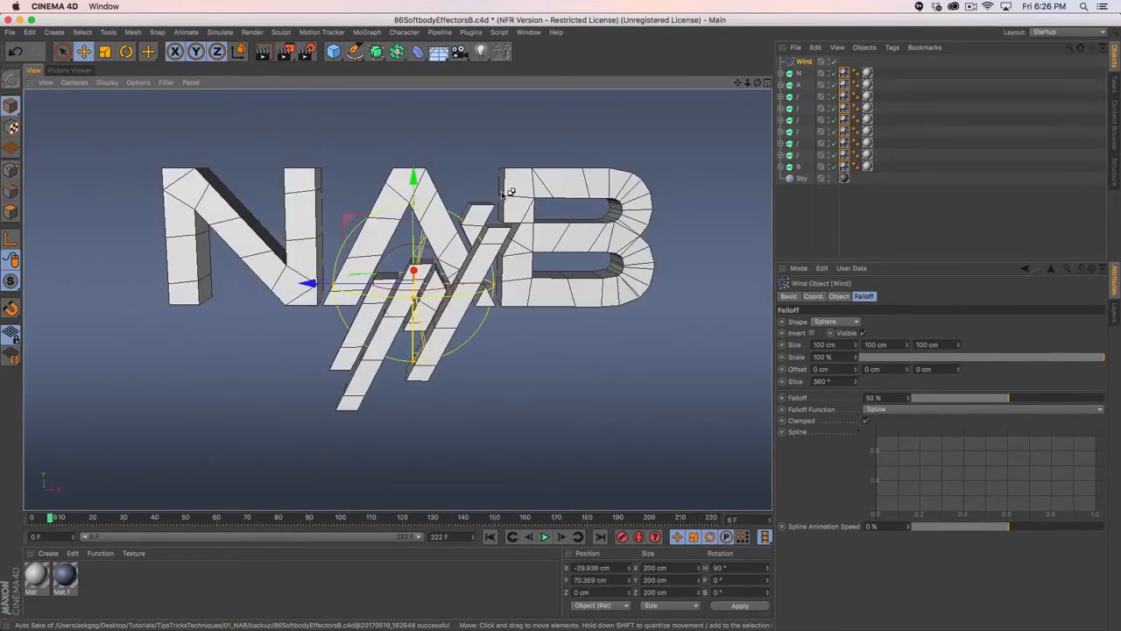
- Close the current scene and, in 86SoftbodyEffectorsC.c4d, display the Turbulence object's properties
key(super+w)
click(519, 219)
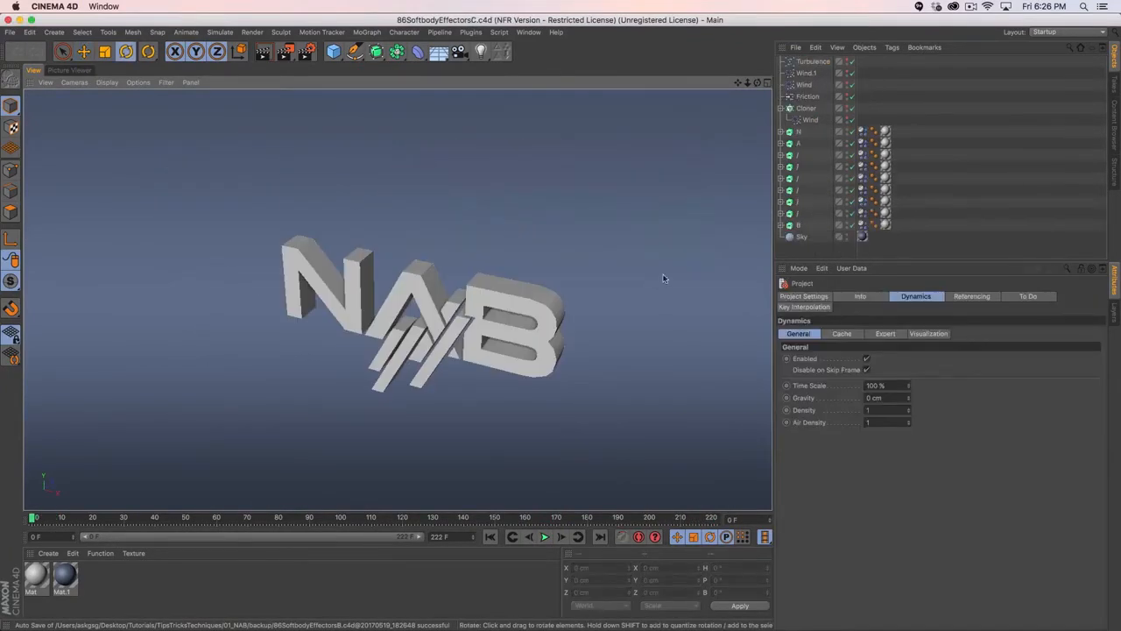
click(847, 61)
click(821, 64)
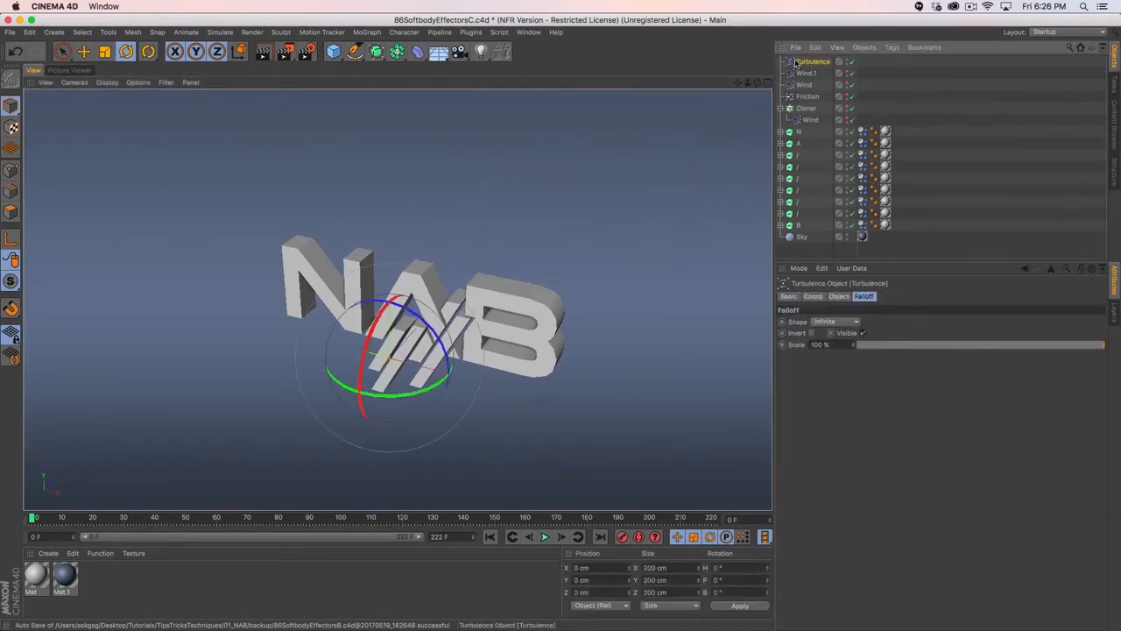
click(839, 297)
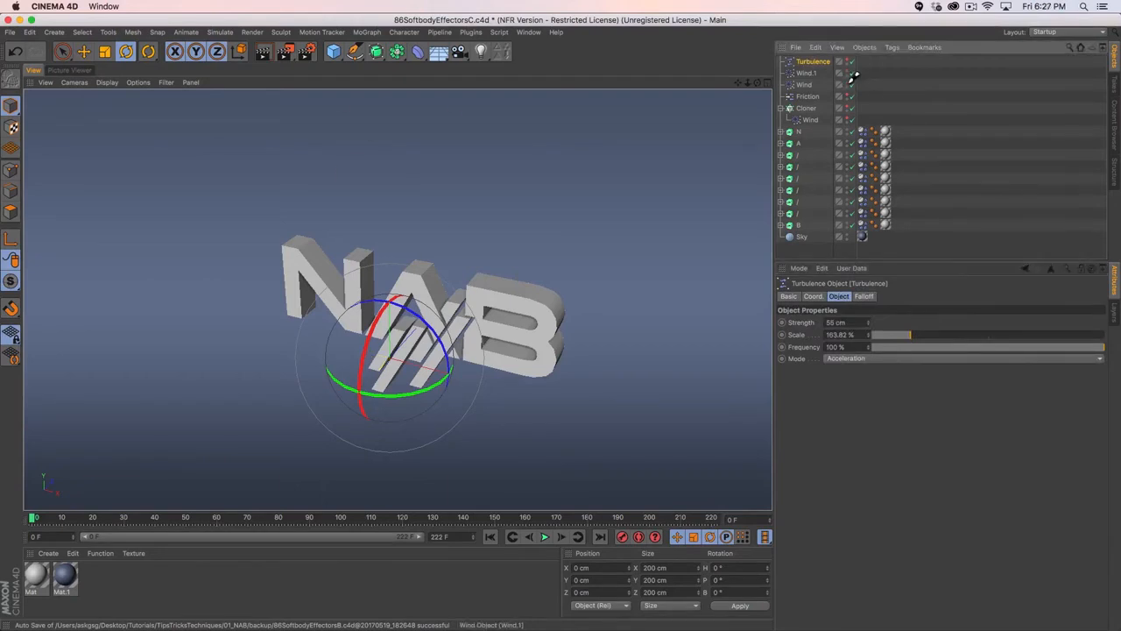
- Briefly show Wind.1 and Wind in the viewport, hide them again, and inspect the Friction object's properties
drag(848, 73, 848, 85)
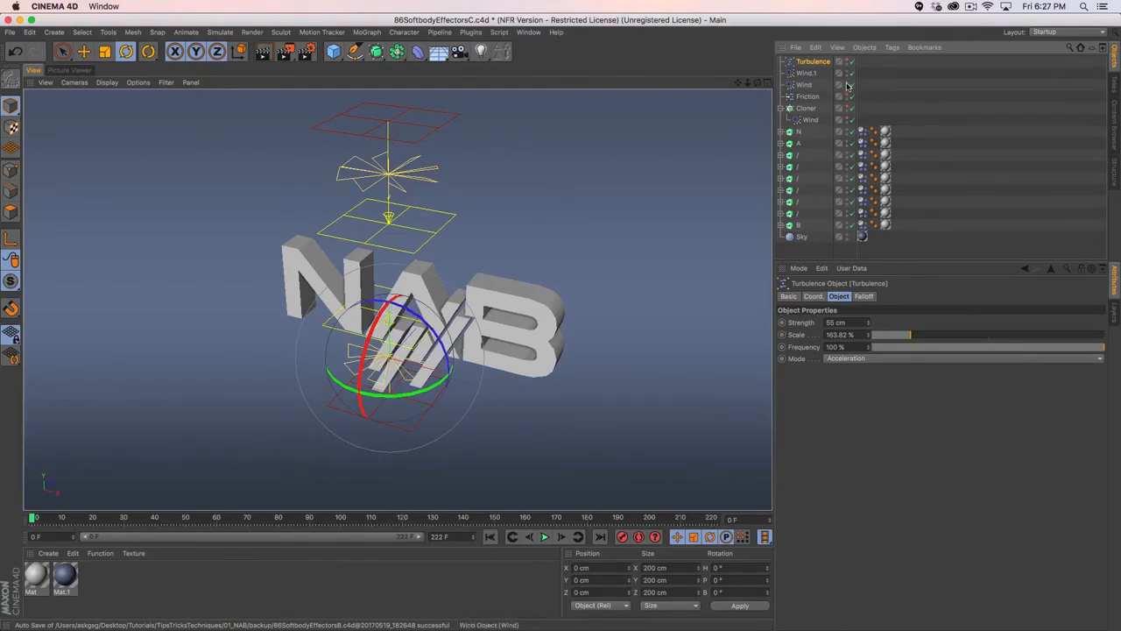
drag(846, 83, 848, 66)
click(807, 98)
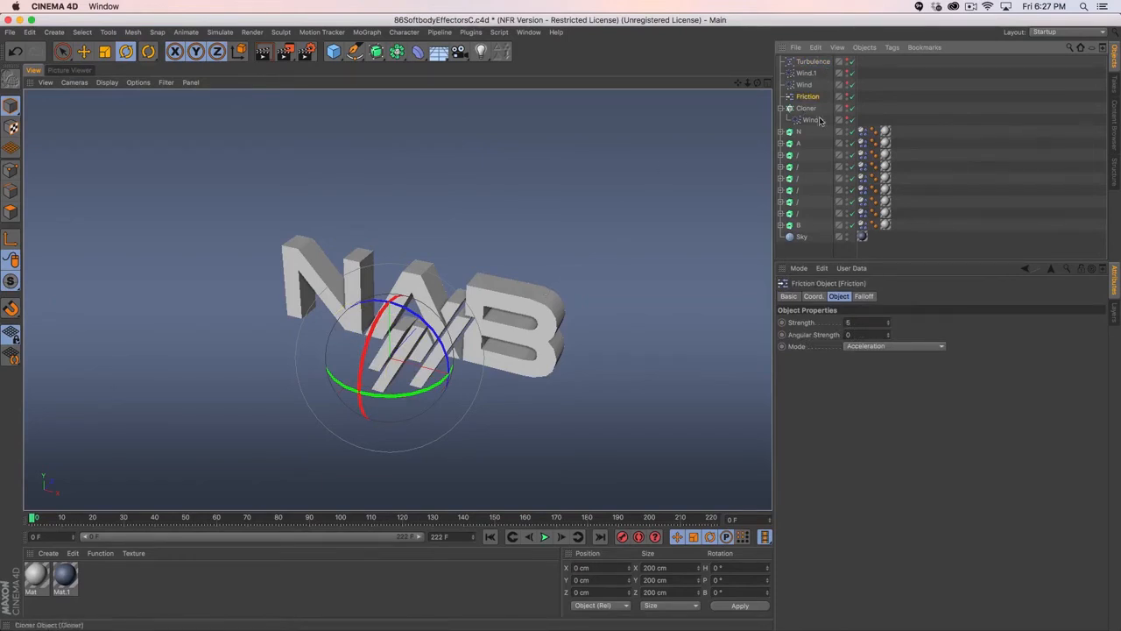
- Make the cloned Wind objects visible in the viewport and review the properties of the Wind and its radial Cloner
click(846, 120)
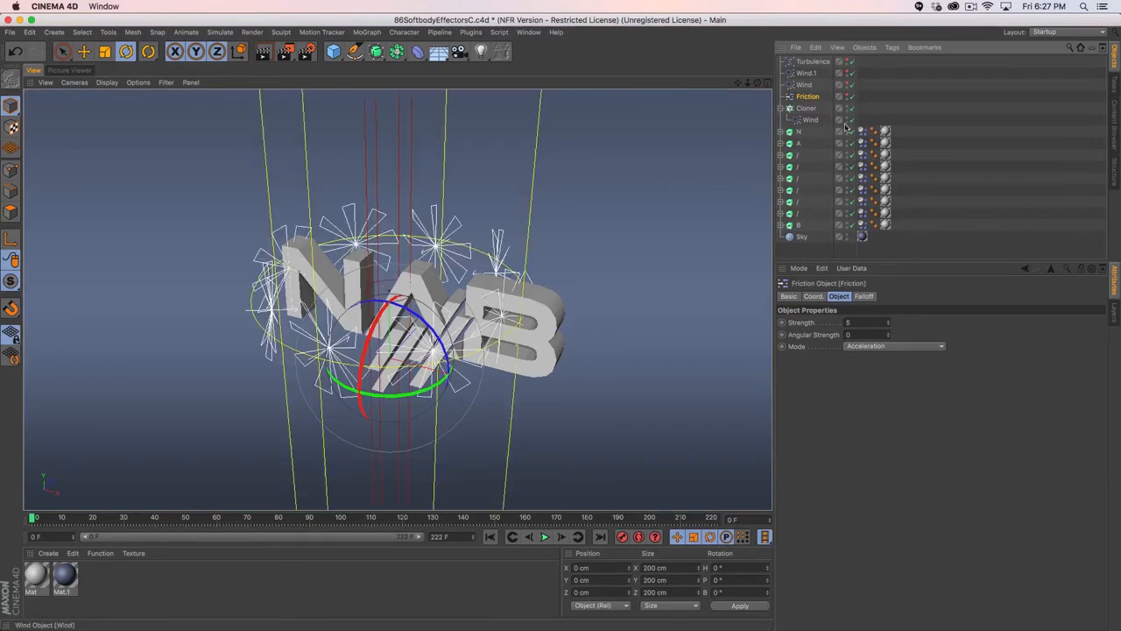
click(805, 121)
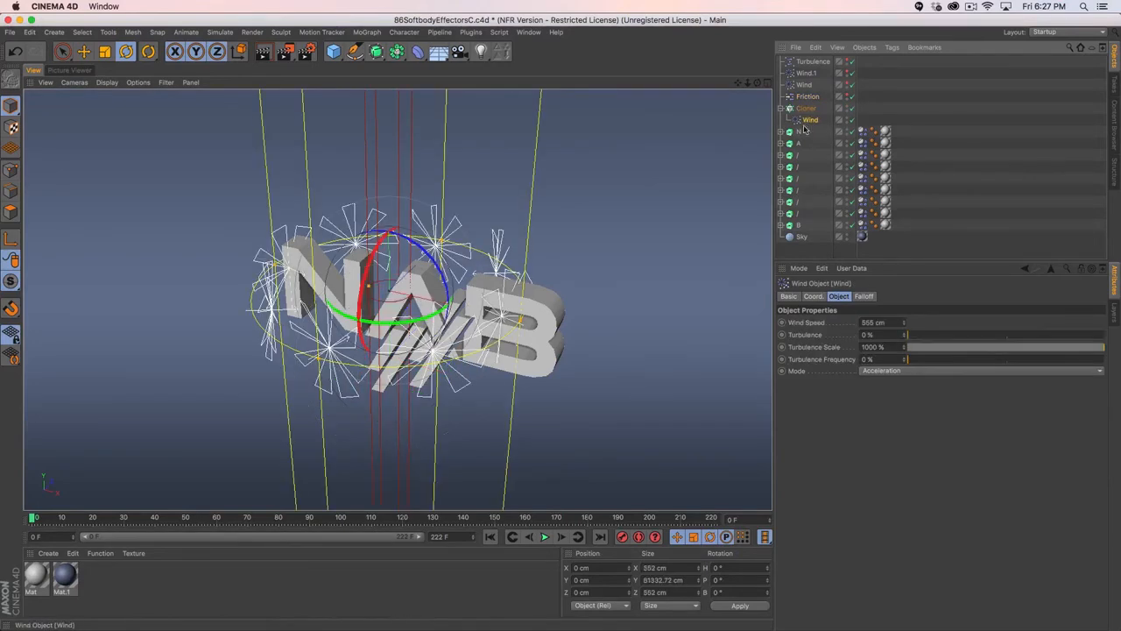
click(804, 109)
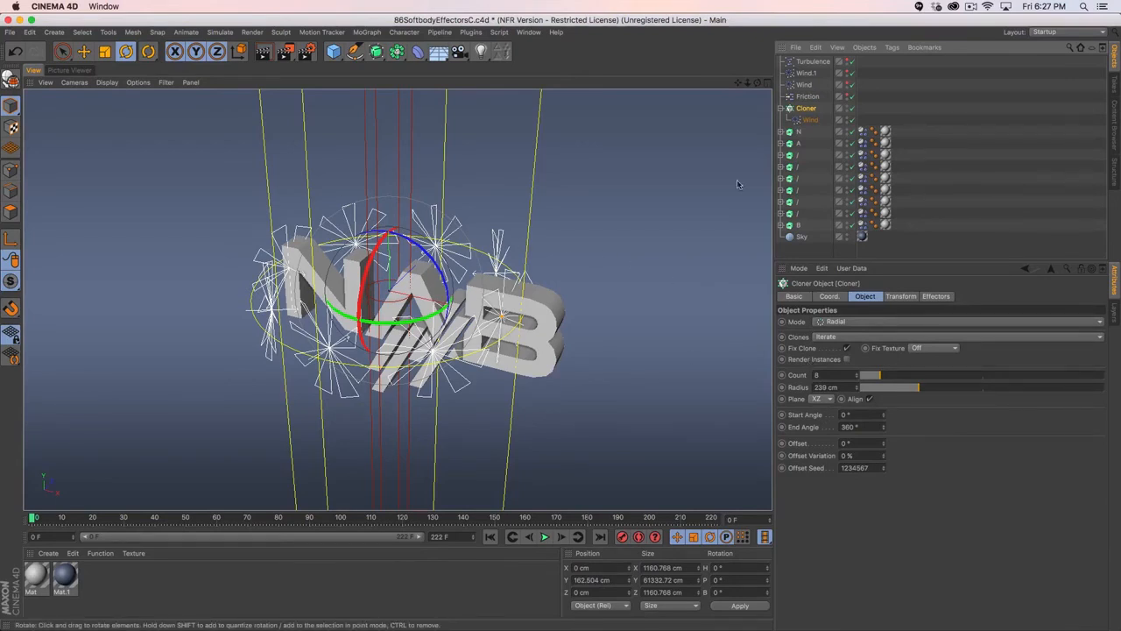
click(809, 120)
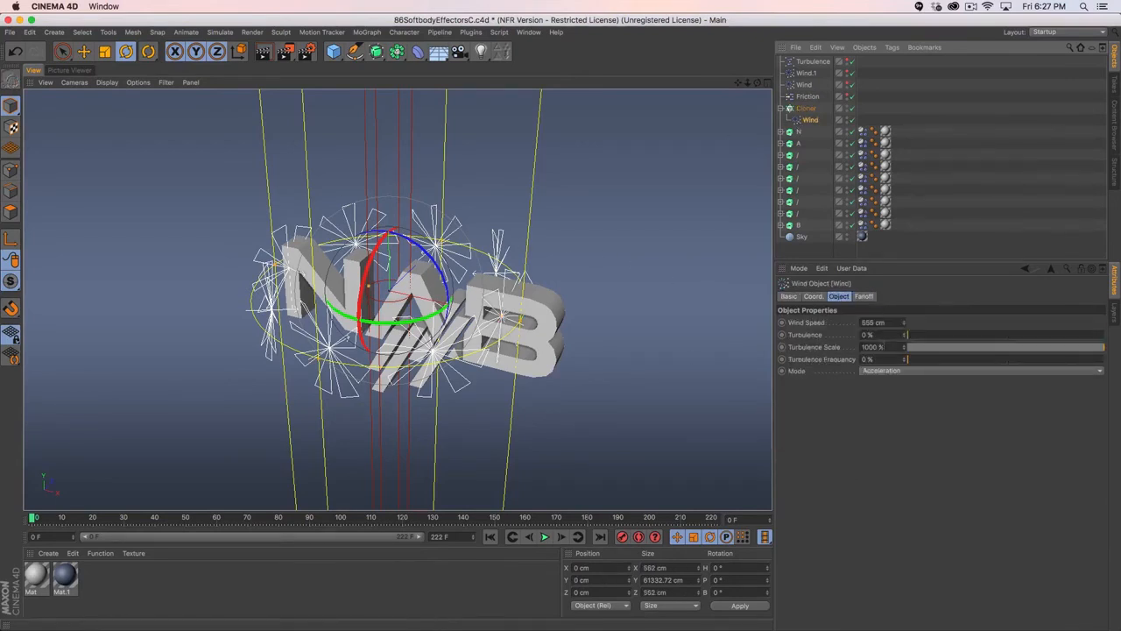
- Set the heading rotation (R.H) of the Cloner's clones to 142° in its transform settings
click(807, 111)
click(930, 299)
click(901, 299)
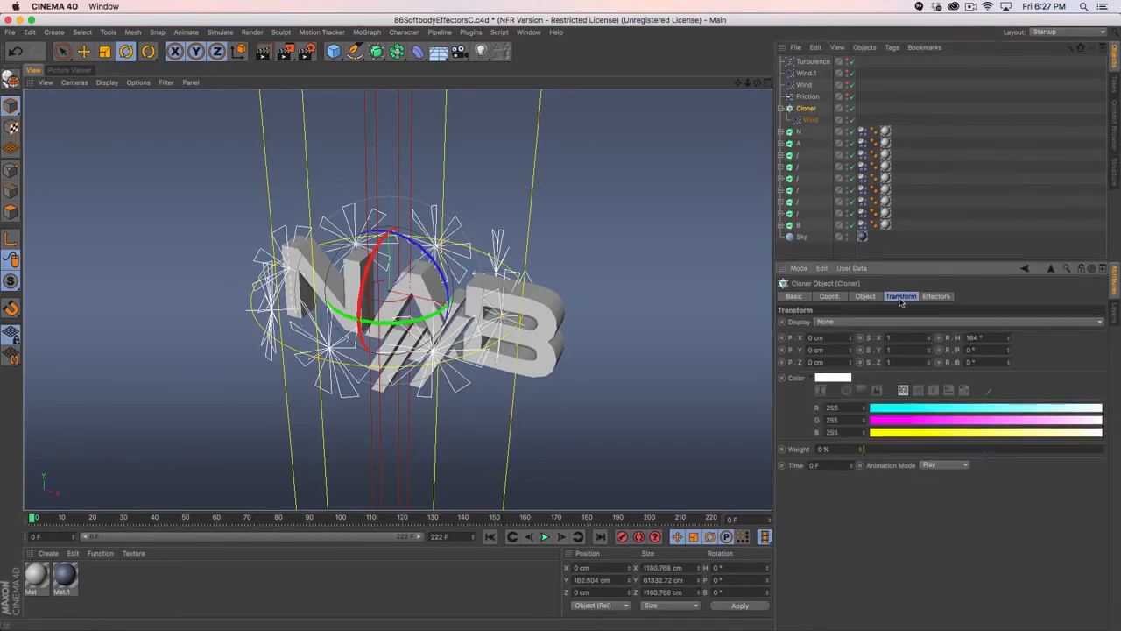
drag(1008, 340, 1008, 364)
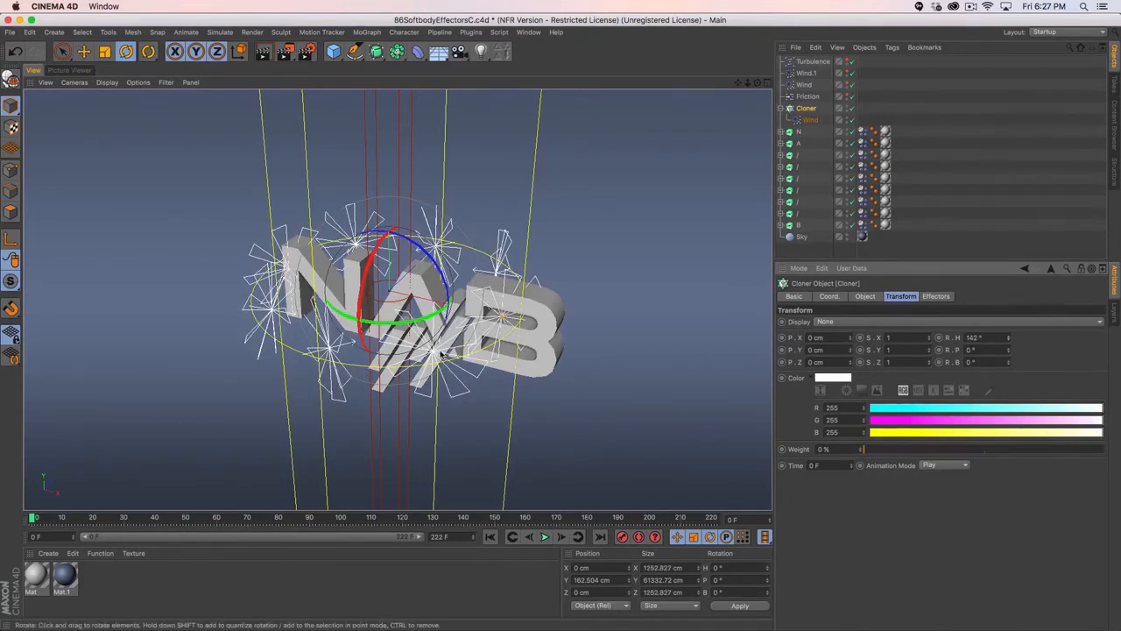
click(219, 32)
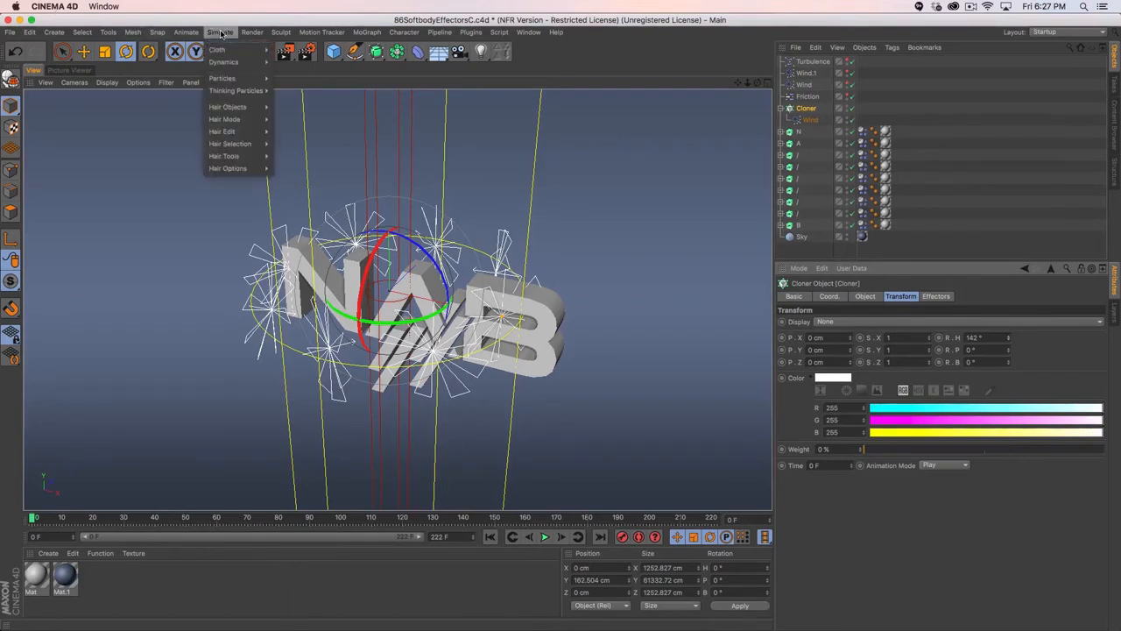
mouse_move(230, 78)
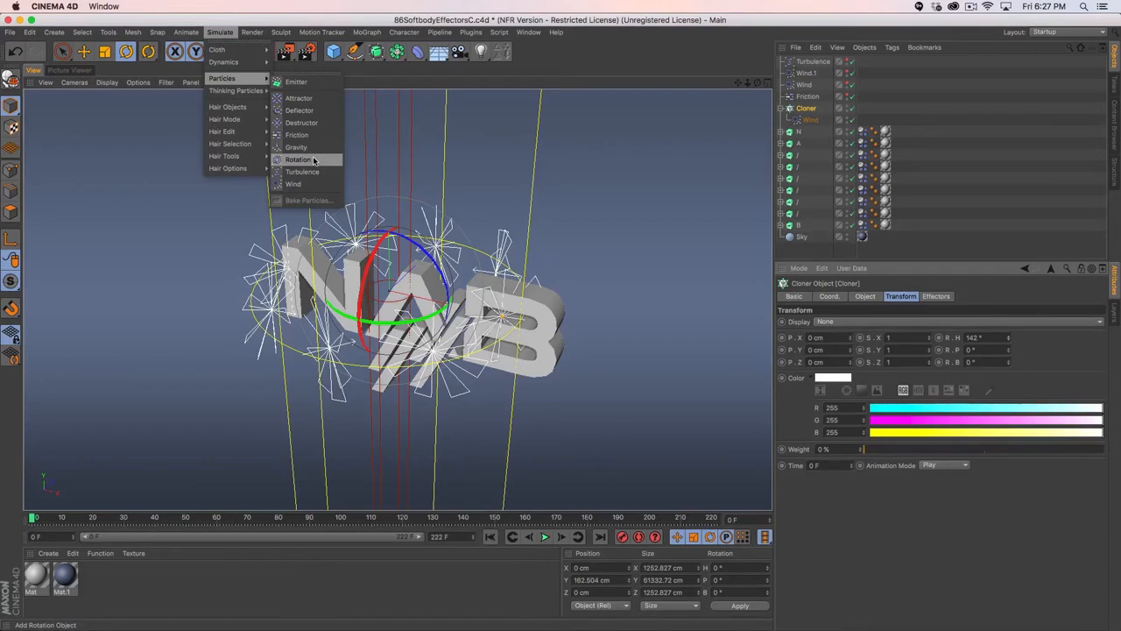
click(577, 34)
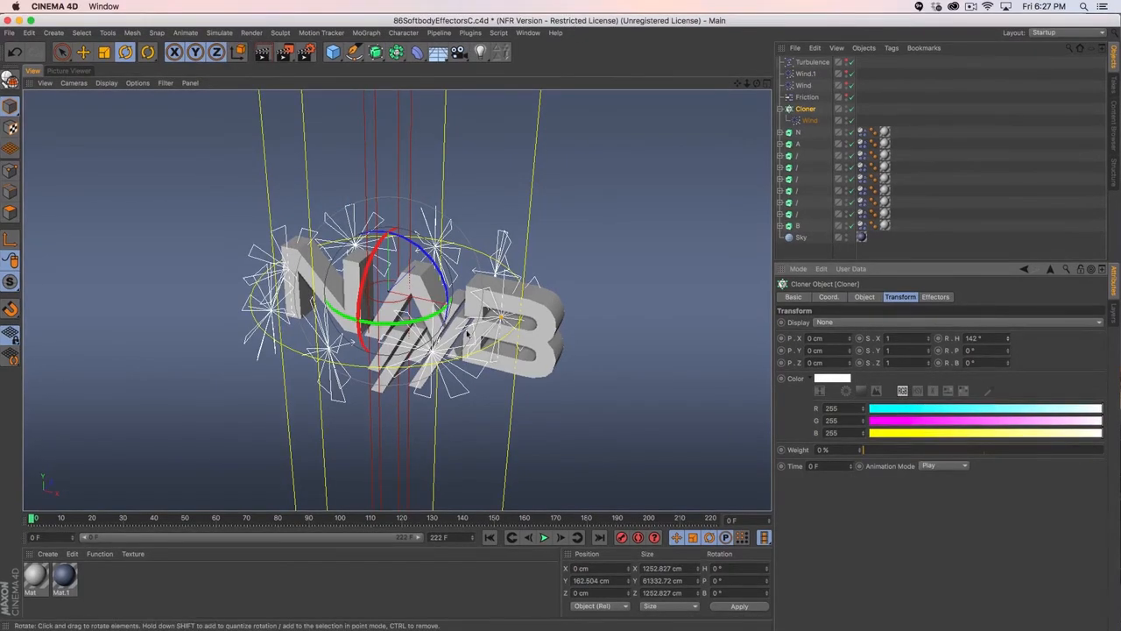
- Review the falloff settings of the Wind inside the Cloner, deselect everything and play the simulation
click(808, 121)
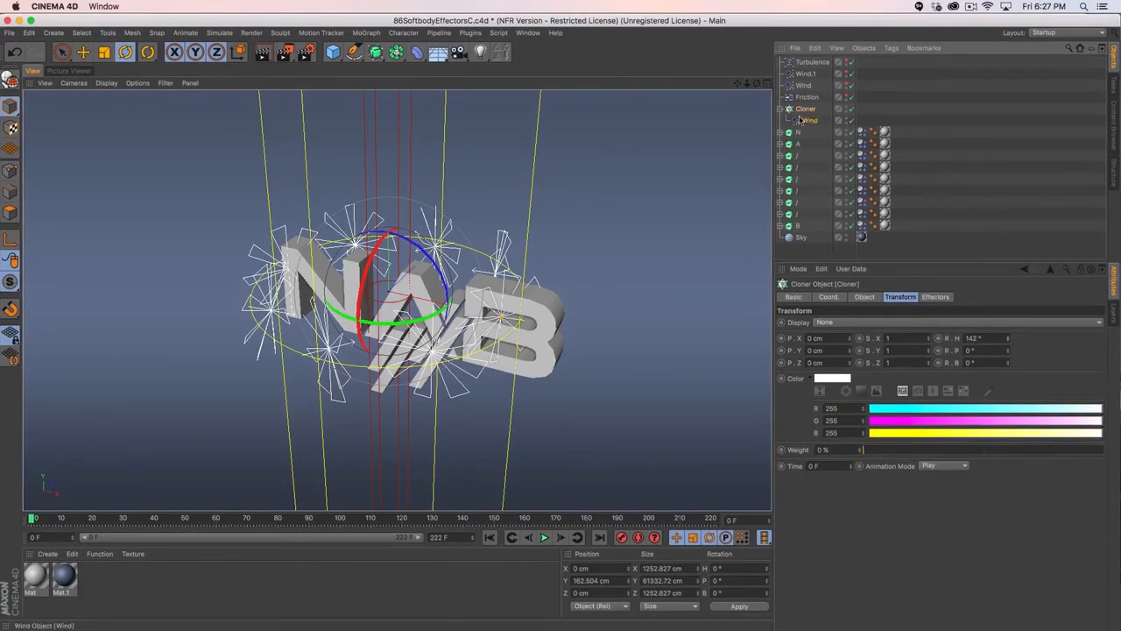
click(864, 297)
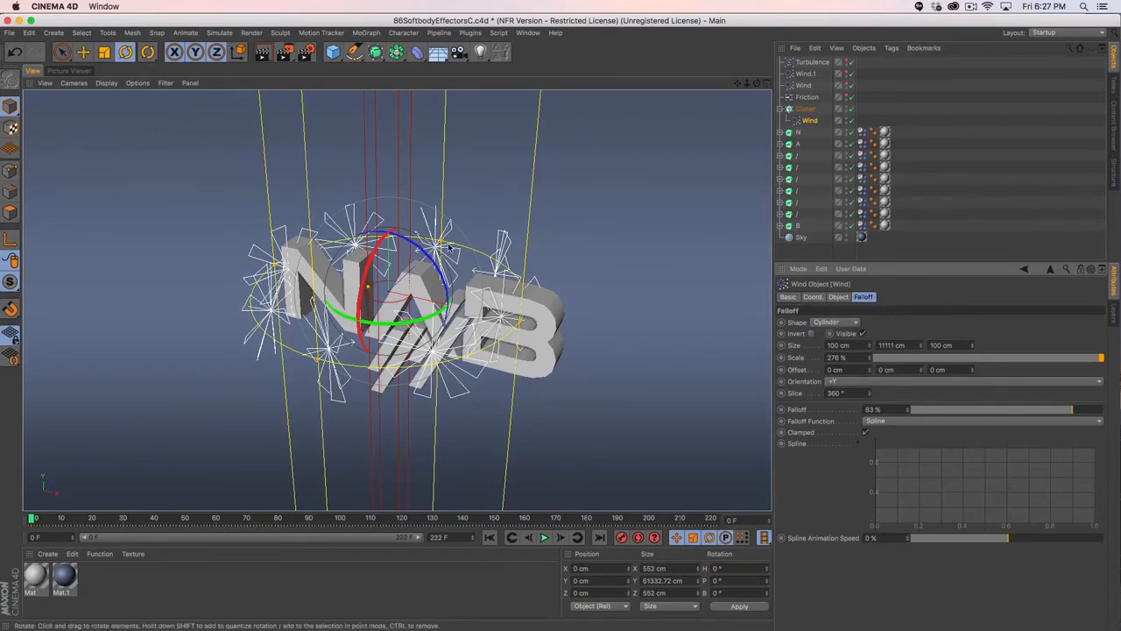
scroll(450, 249, up, 2)
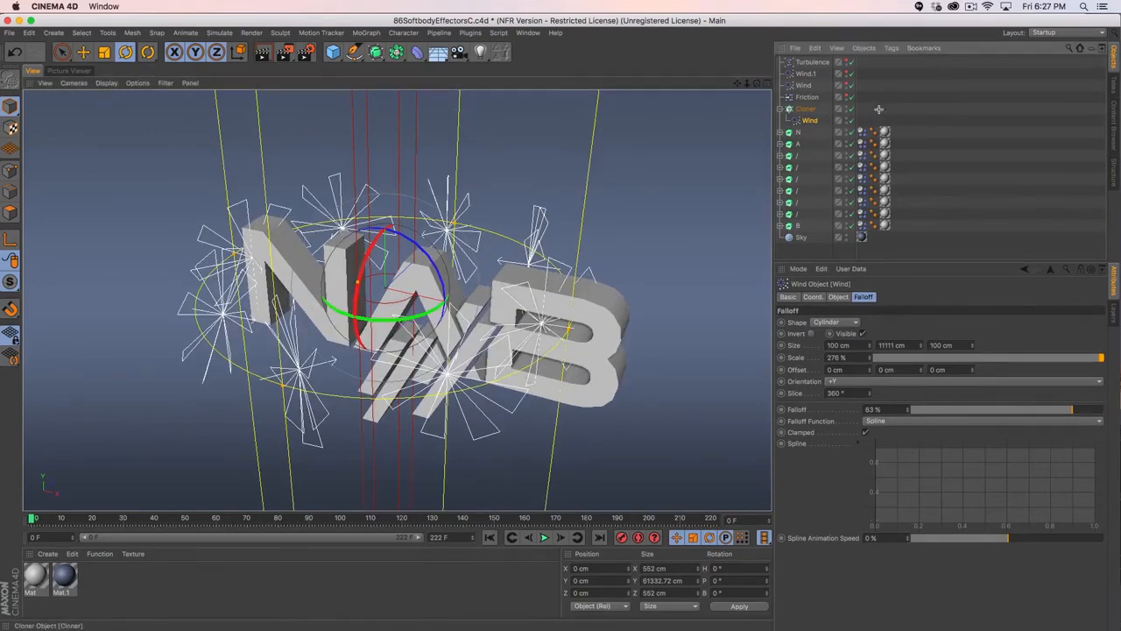
click(879, 109)
click(544, 537)
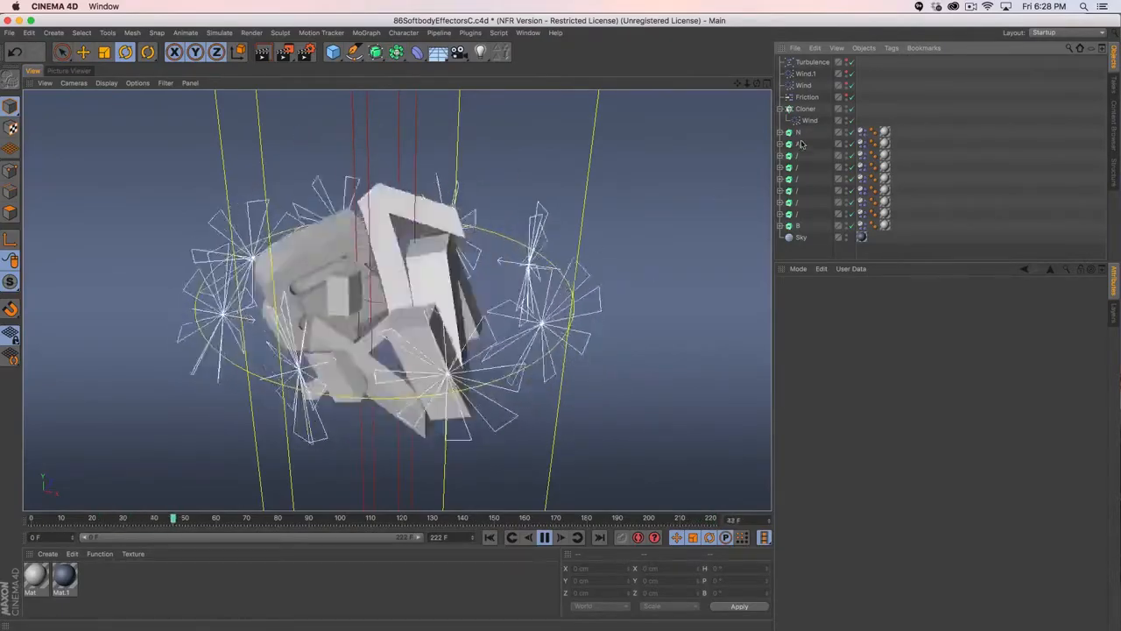
- Try a Strength of 50 on the Friction object during playback, and reduce it to 5
click(807, 97)
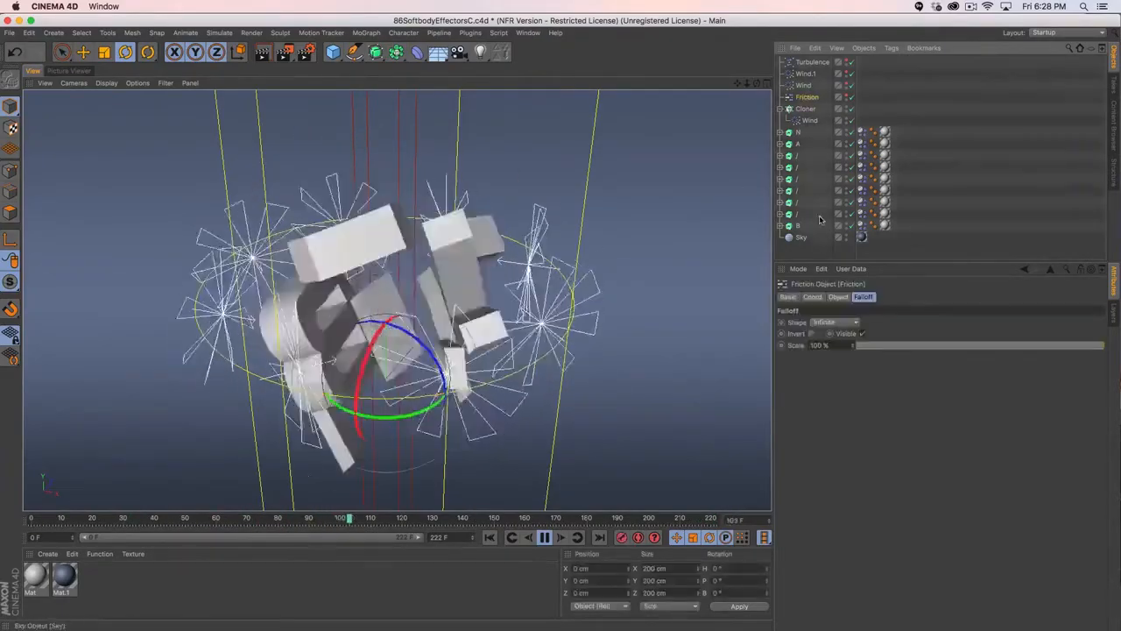
click(838, 296)
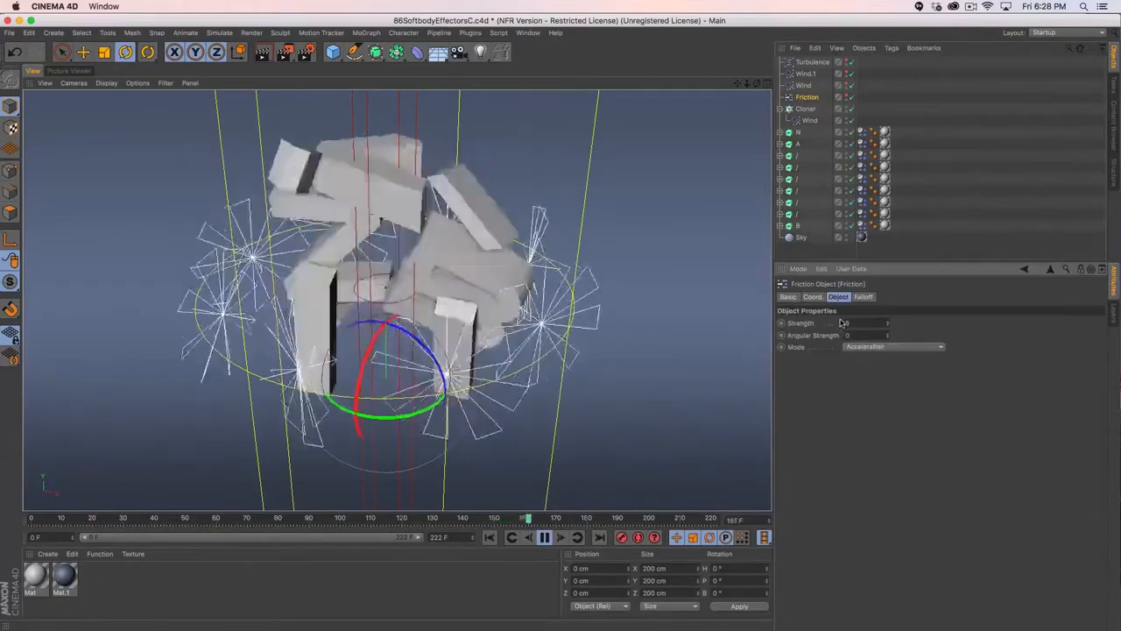
text(50)
key(Return)
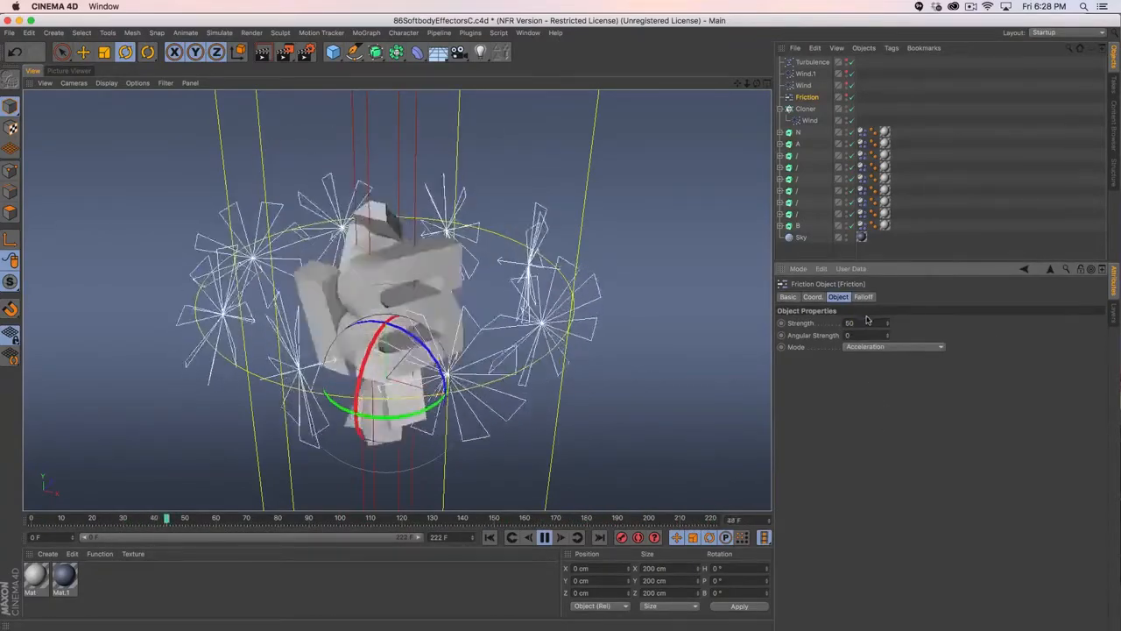
drag(865, 323, 843, 323)
text(5)
key(Return)
- Set the Turbulence object's Strength to 555 cm while the simulation plays
click(812, 62)
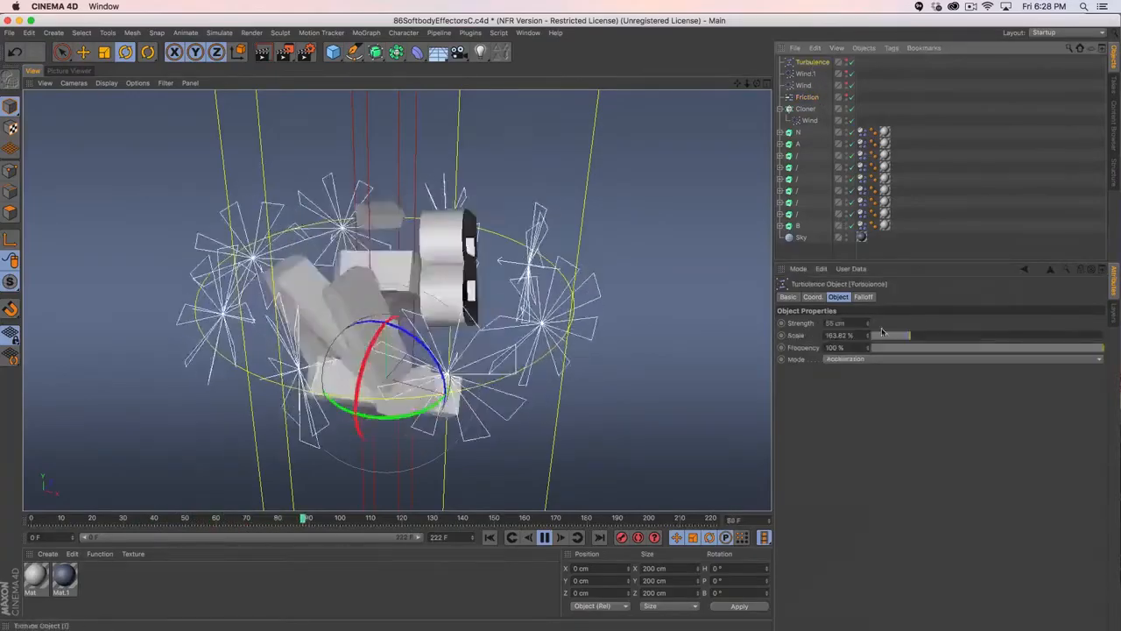
click(831, 323)
text(5)
key(Return)
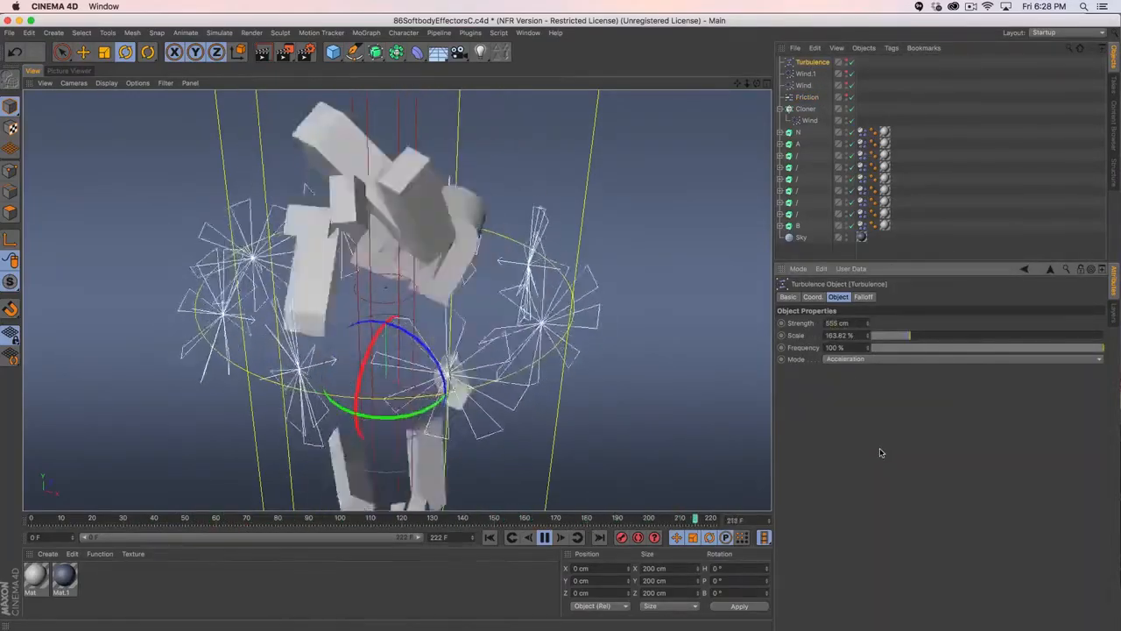
- Set the cloned Wind's Wind Speed to 111 cm, watch the simulation and stop playback
click(809, 120)
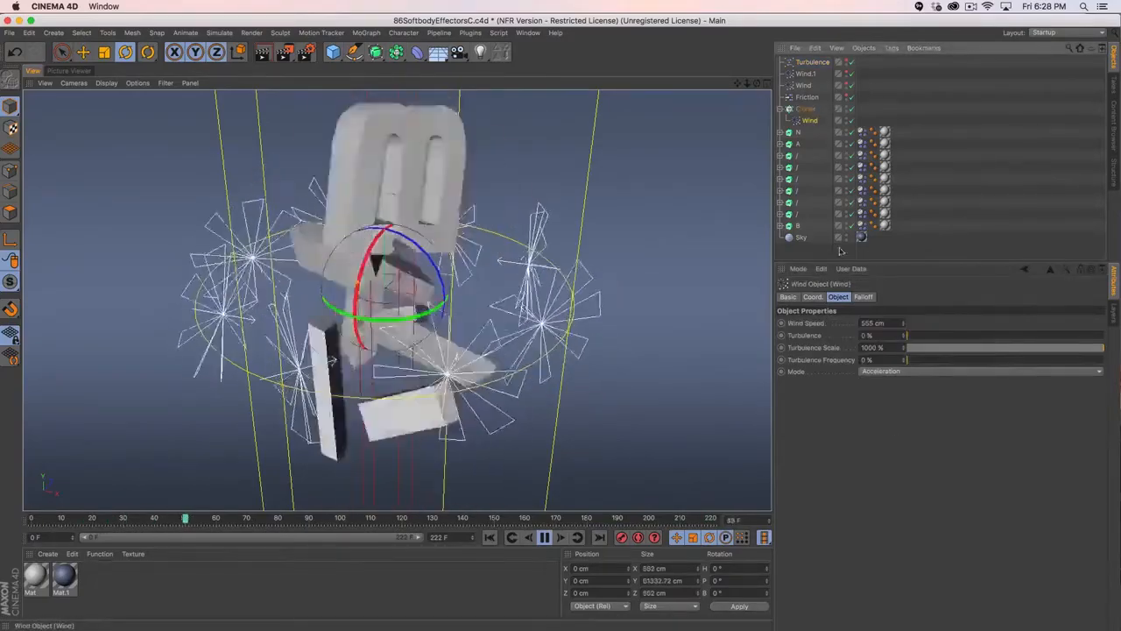
double_click(883, 323)
text(111)
key(Return)
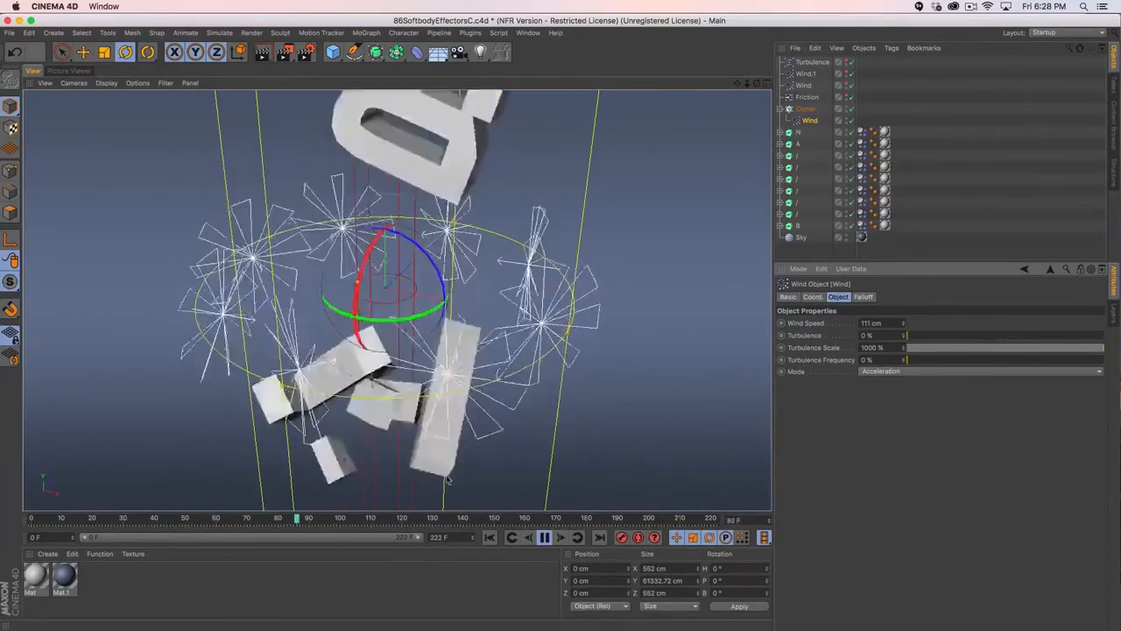
click(545, 538)
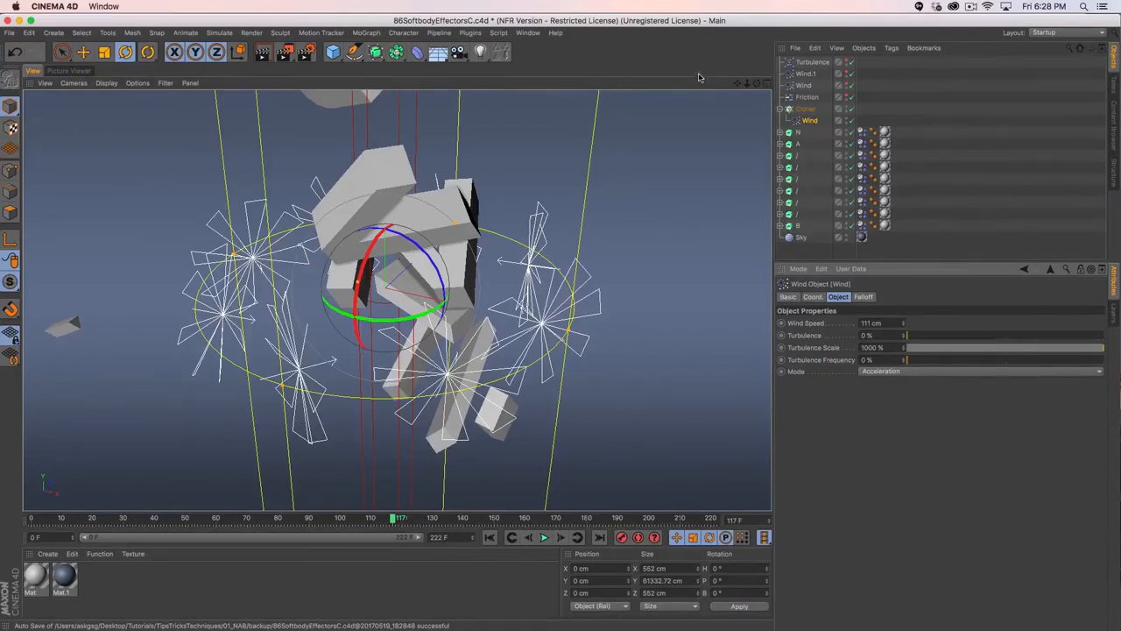
- Close the soft body scene without saving and, in 87GradientsA.c4d, open the Gradient shader of the Sky material's color channel
key(super+w)
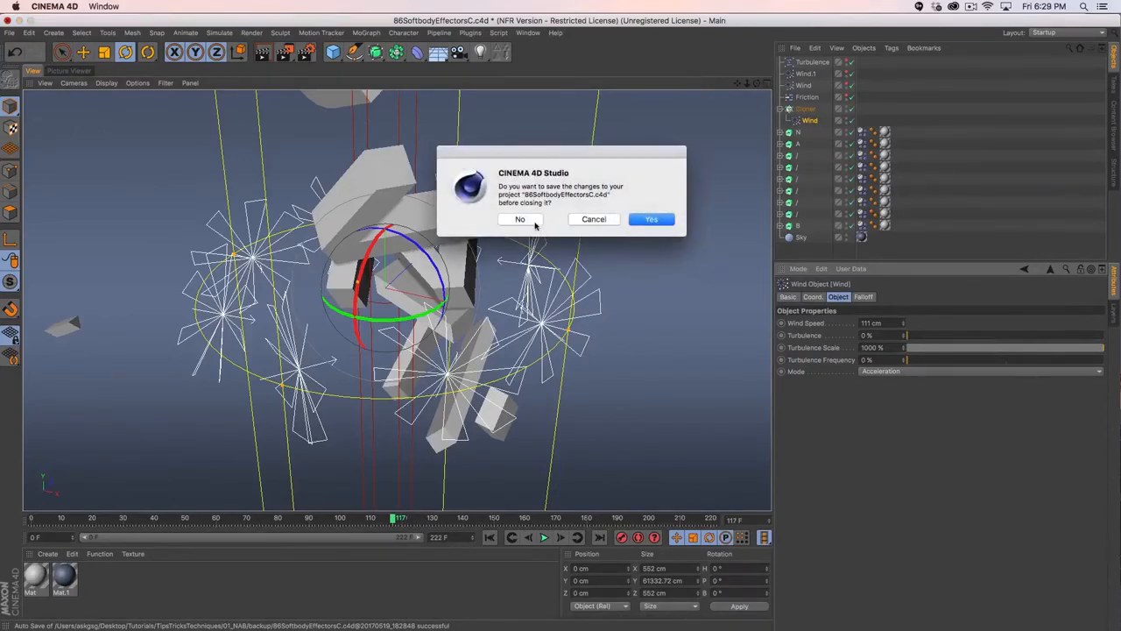
click(533, 223)
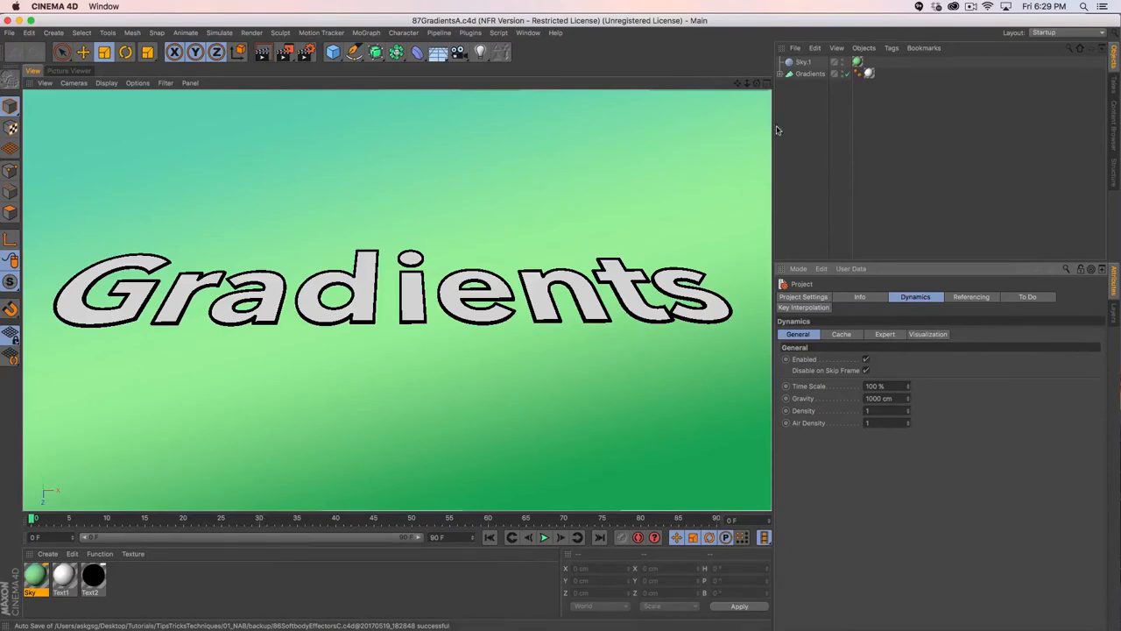
double_click(35, 575)
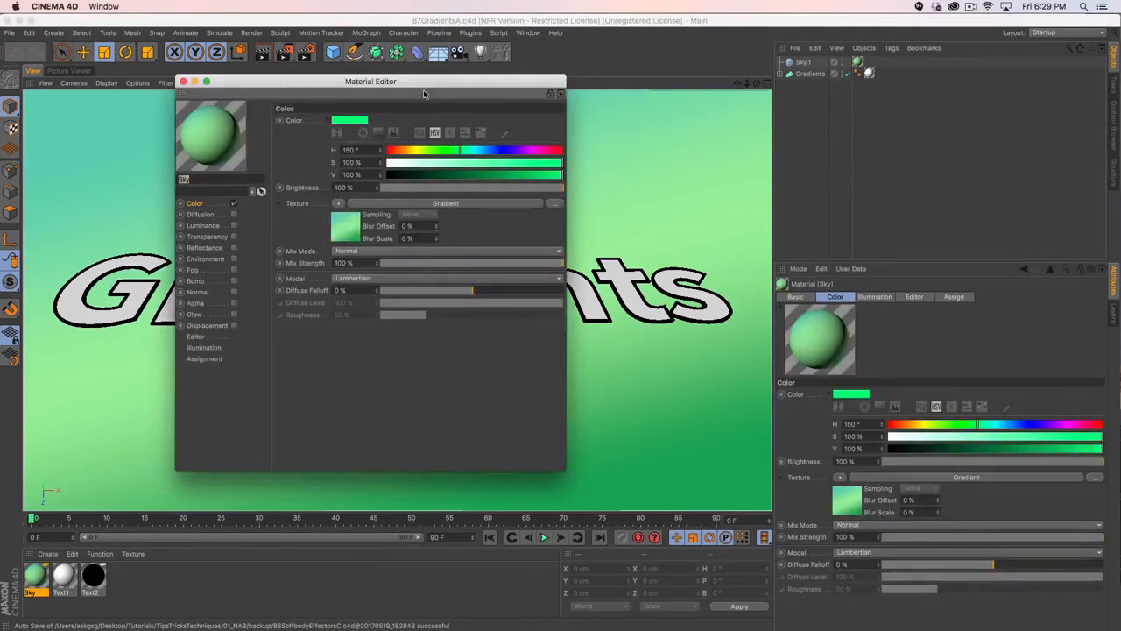
drag(474, 100, 684, 120)
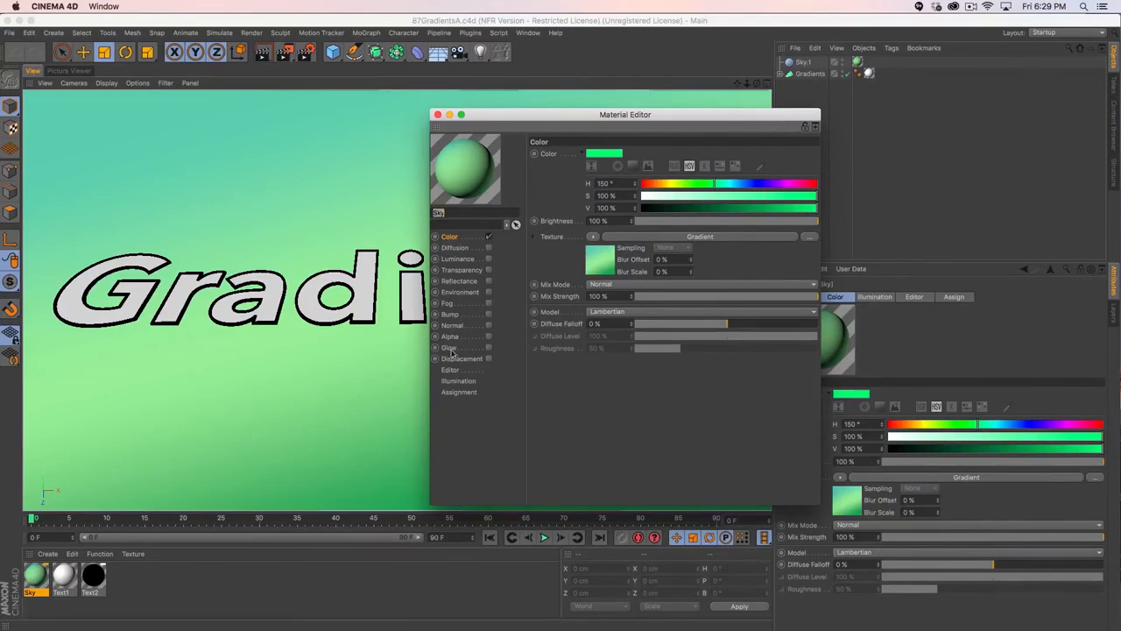
click(592, 273)
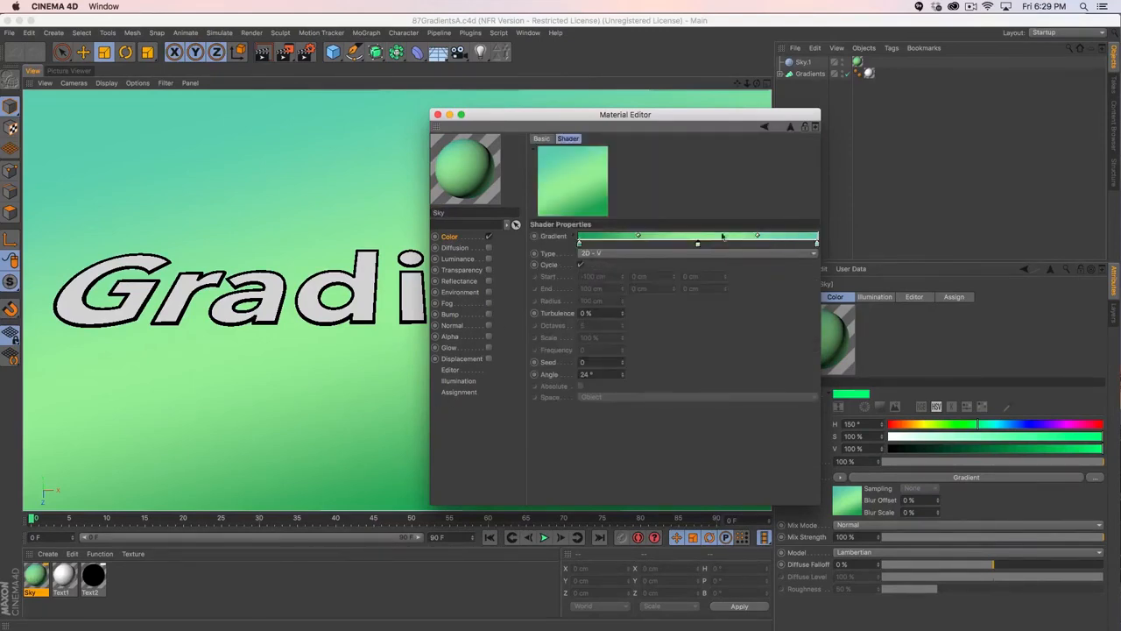
- Reset the Sky gradient to black and white and move its white knot to about 43% along the ramp
right_click(569, 237)
click(601, 322)
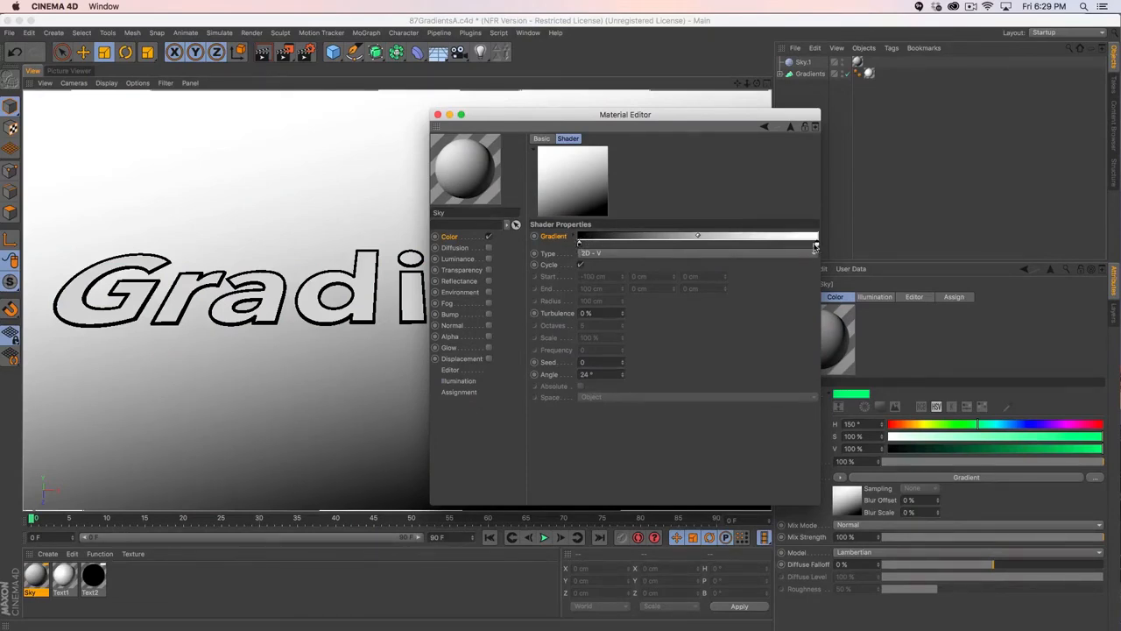
drag(816, 244, 682, 244)
mouse_move(579, 245)
mouse_down()
mouse_move(625, 245)
mouse_move(579, 245)
mouse_up()
- Add an extra knot between the black and white knots, and remove it from the gradient again
click(637, 245)
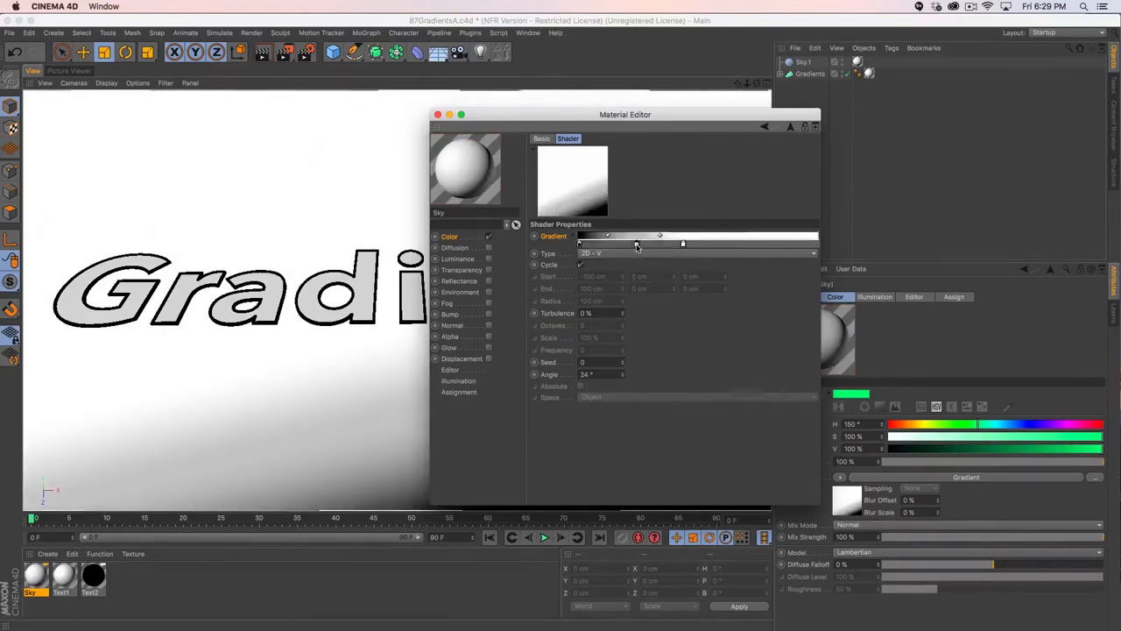
double_click(636, 245)
click(640, 283)
drag(637, 244, 631, 273)
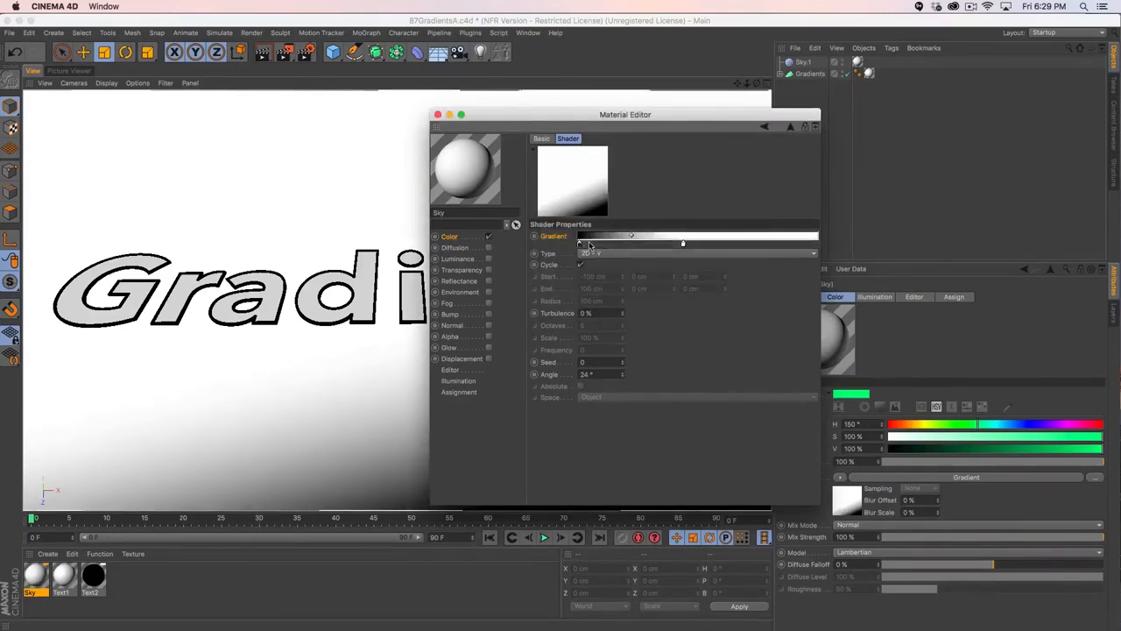
- Copy the black knot to the white end of the gradient and set the white middle knot's position to 50%
drag(579, 245, 828, 246)
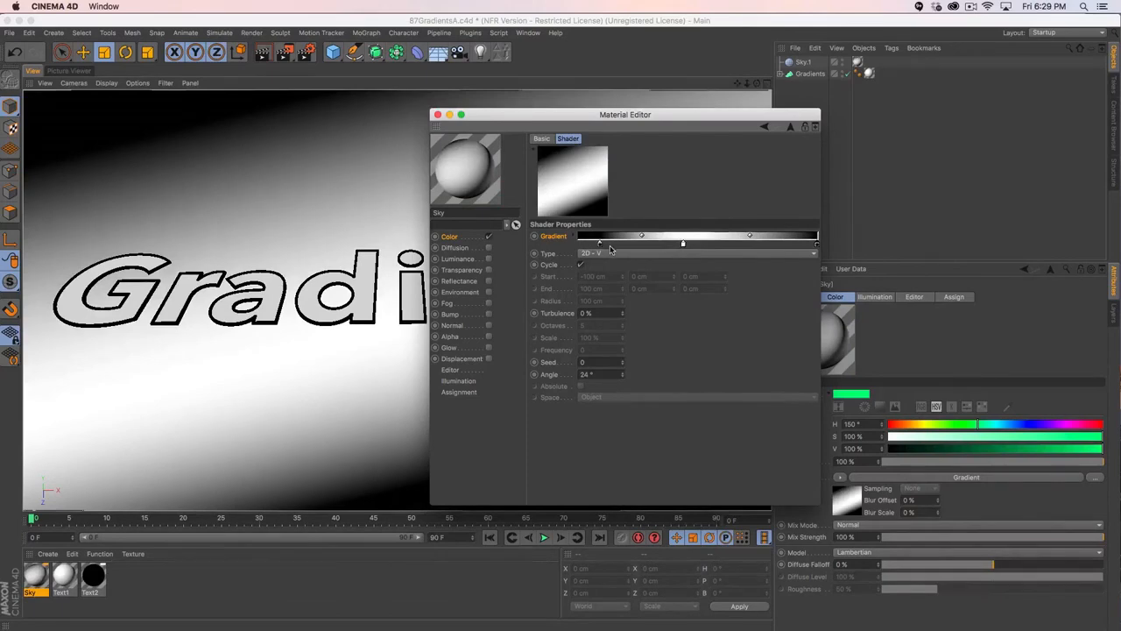
drag(599, 247, 697, 250)
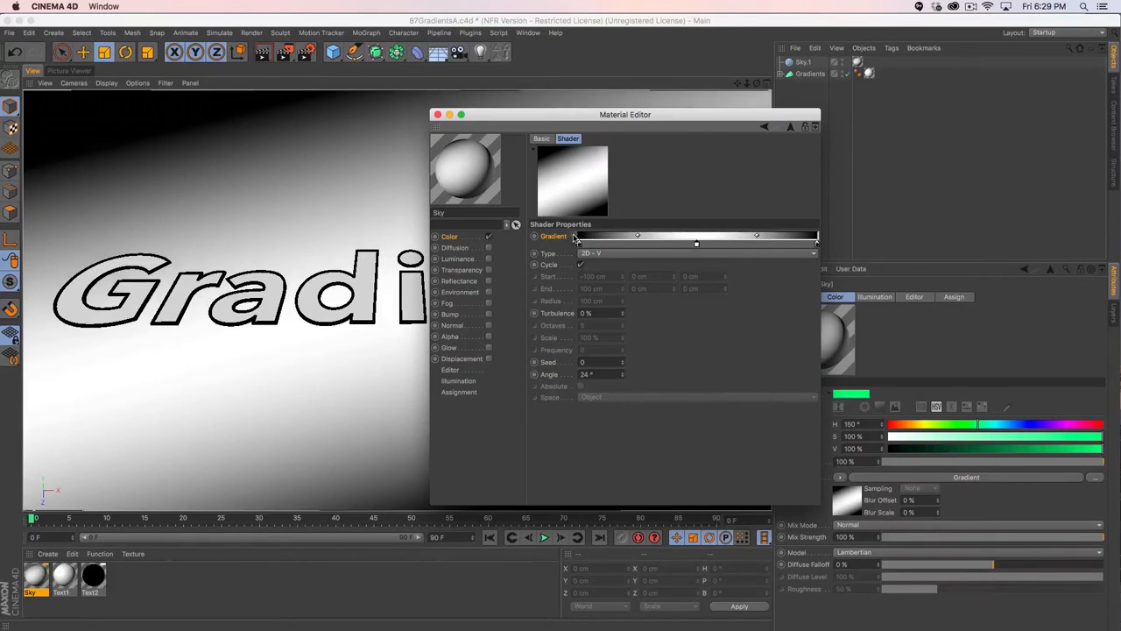
click(575, 237)
drag(653, 265, 602, 263)
text(50)
key(Return)
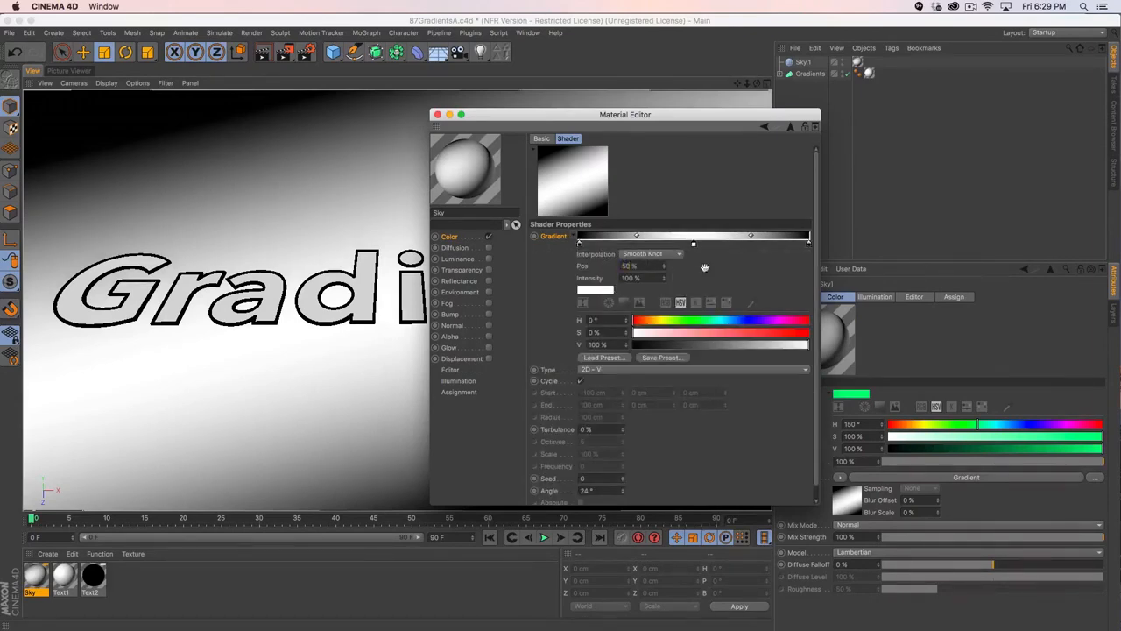
- Shift the first black knot and the white knot off their even spacing, and apply Distribute Knots to the gradient
click(574, 236)
drag(580, 243, 609, 243)
mouse_move(698, 246)
mouse_down()
mouse_move(721, 248)
mouse_move(685, 246)
mouse_up()
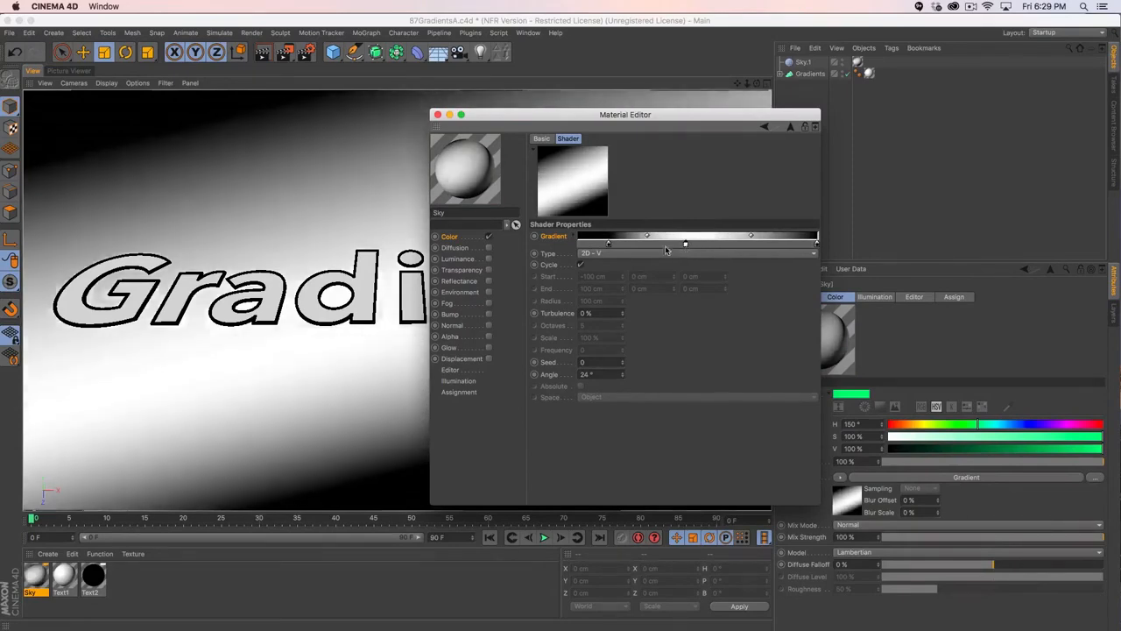
right_click(619, 238)
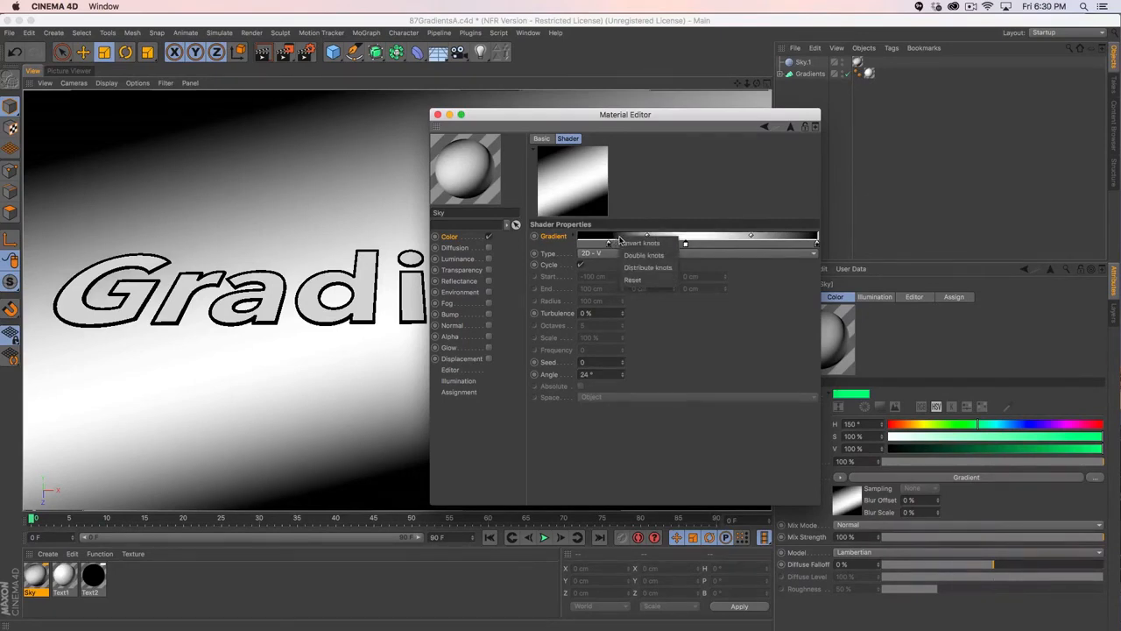
click(648, 267)
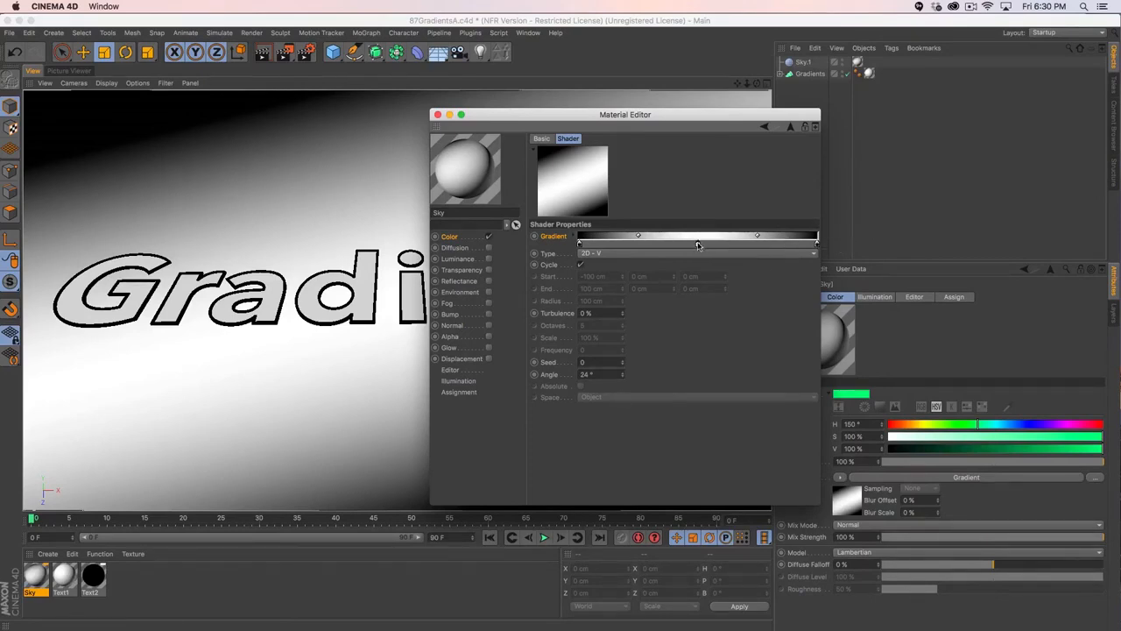
- Duplicate the white middle knot and distribute all four gradient knots evenly
drag(698, 245, 672, 243)
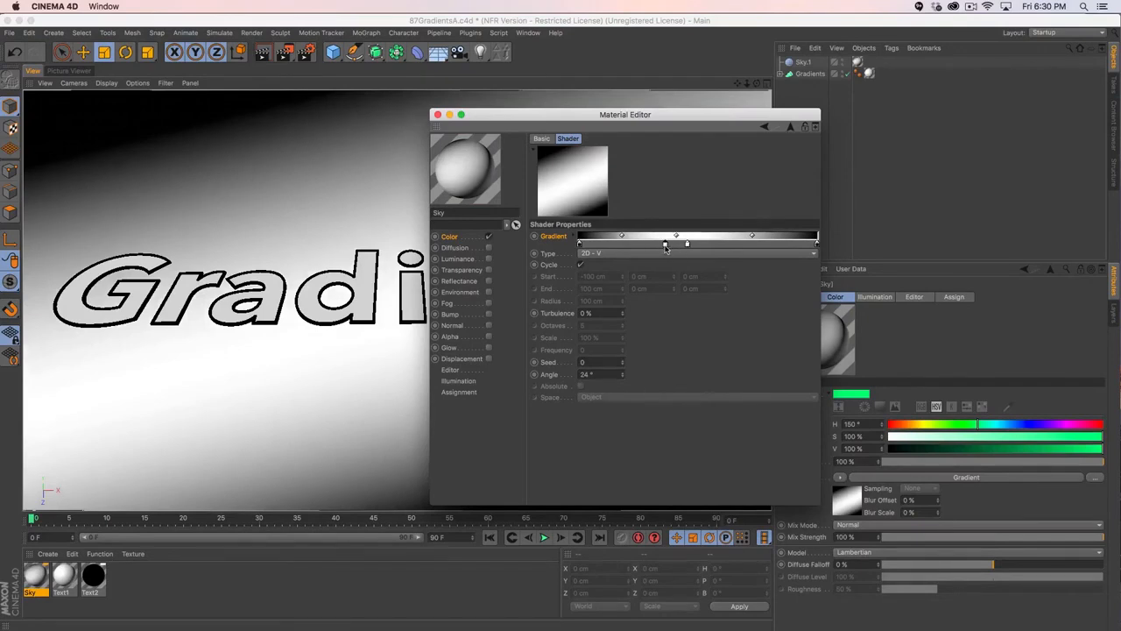
right_click(644, 242)
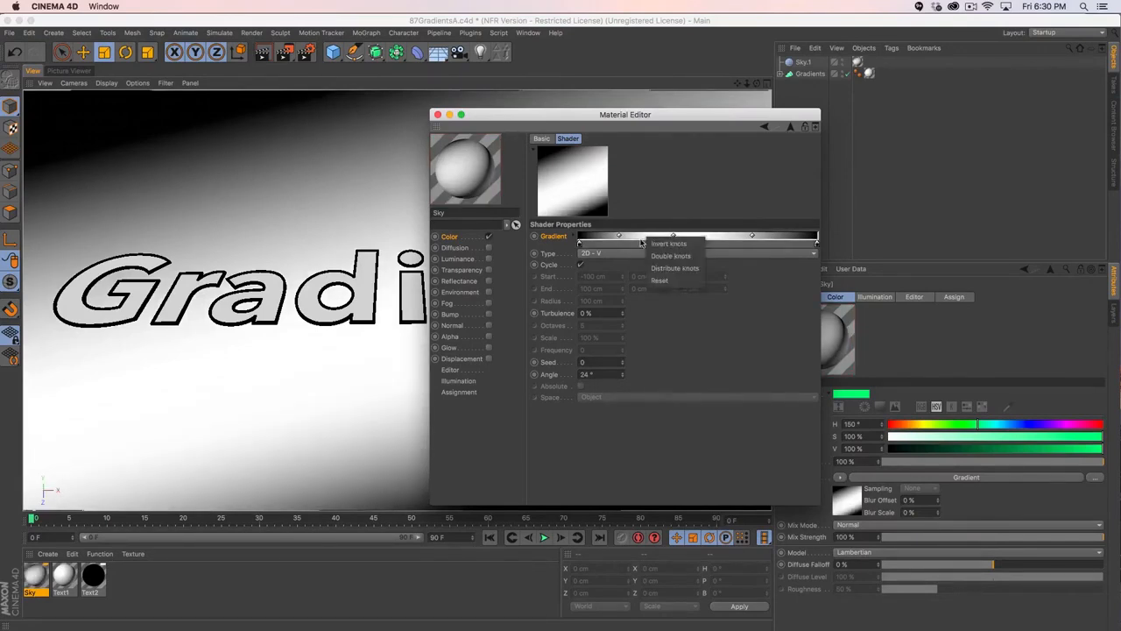
click(682, 270)
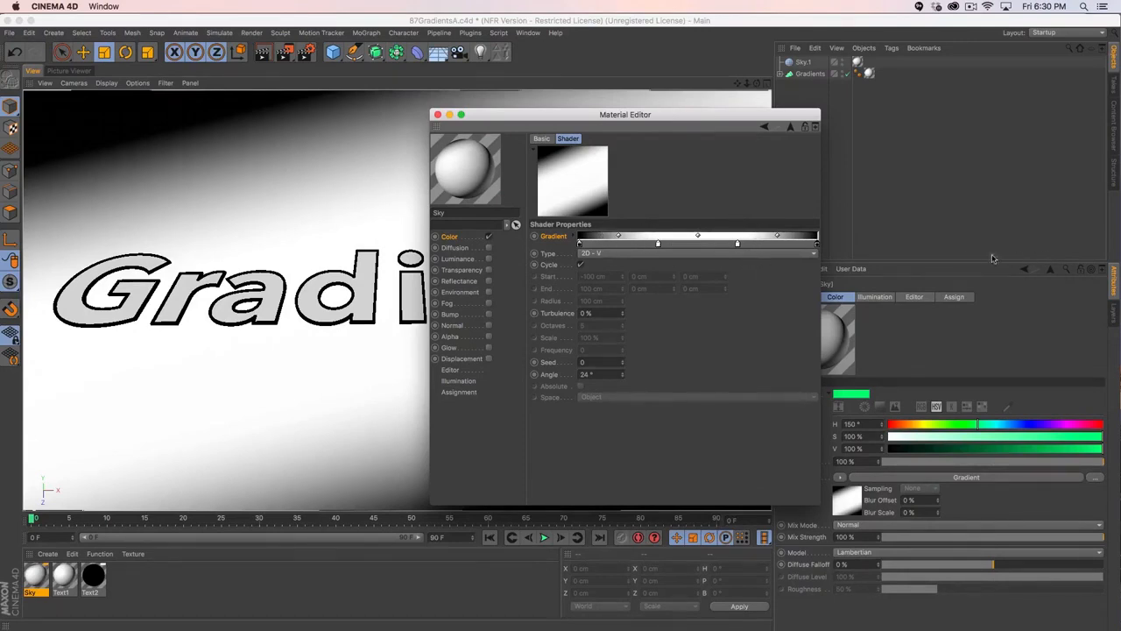
- Double the Sky gradient's knots three times and distribute them evenly
right_click(632, 238)
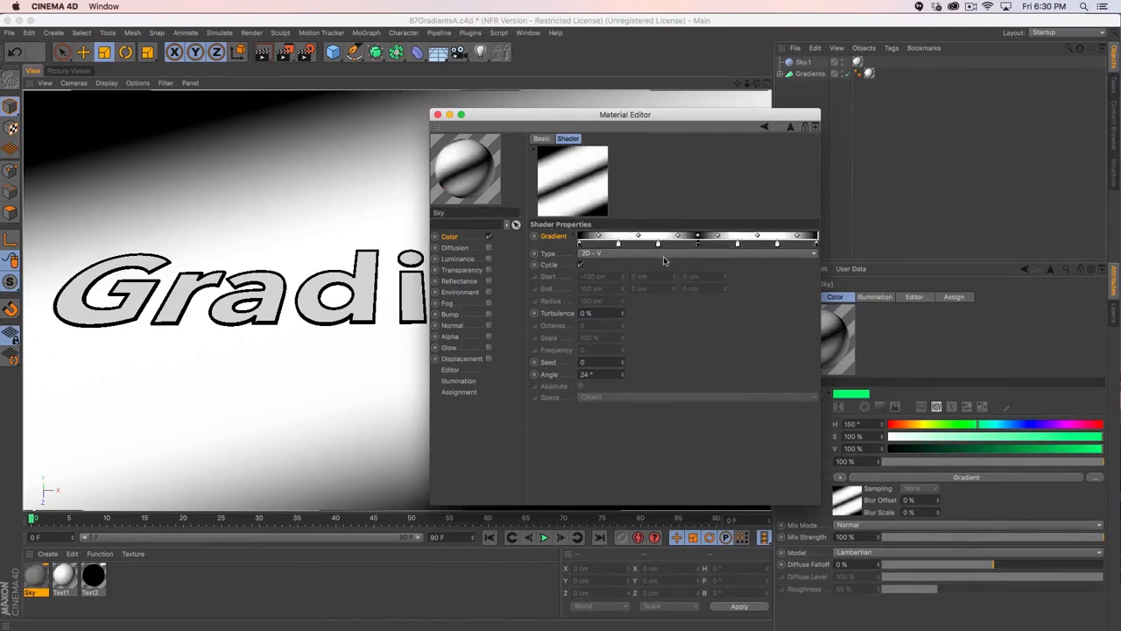
click(672, 256)
right_click(650, 241)
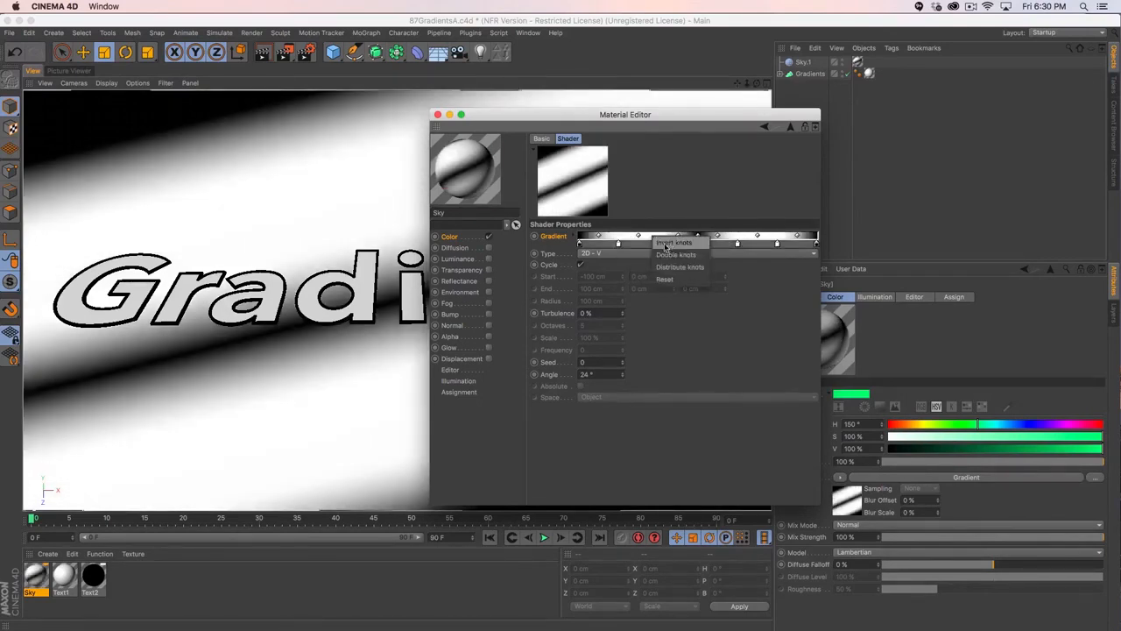
click(679, 254)
right_click(657, 239)
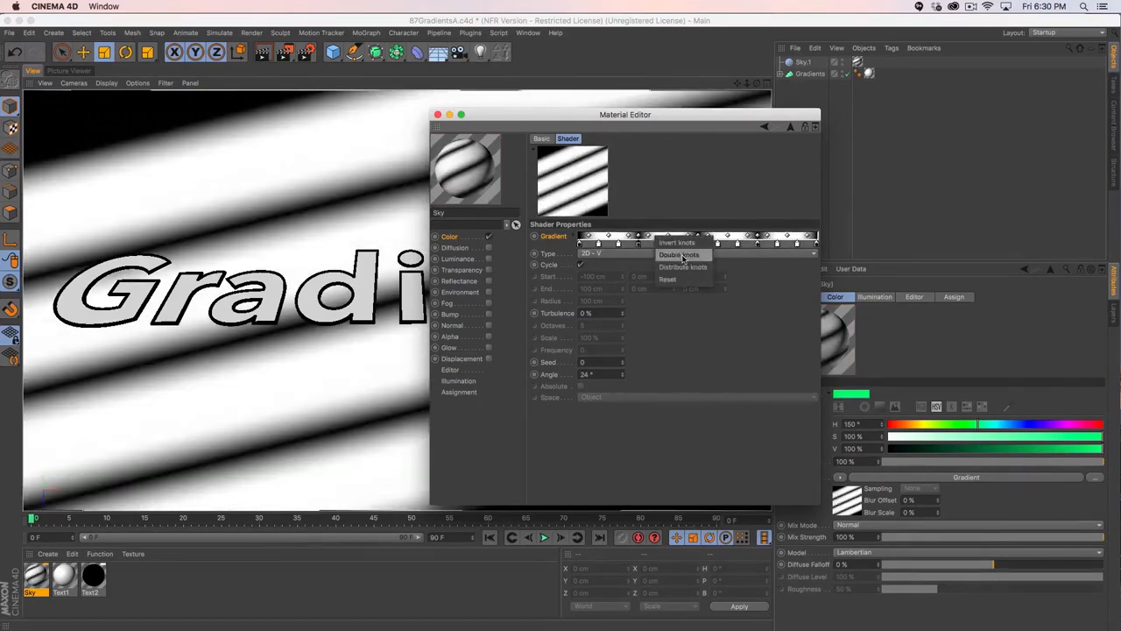
click(682, 255)
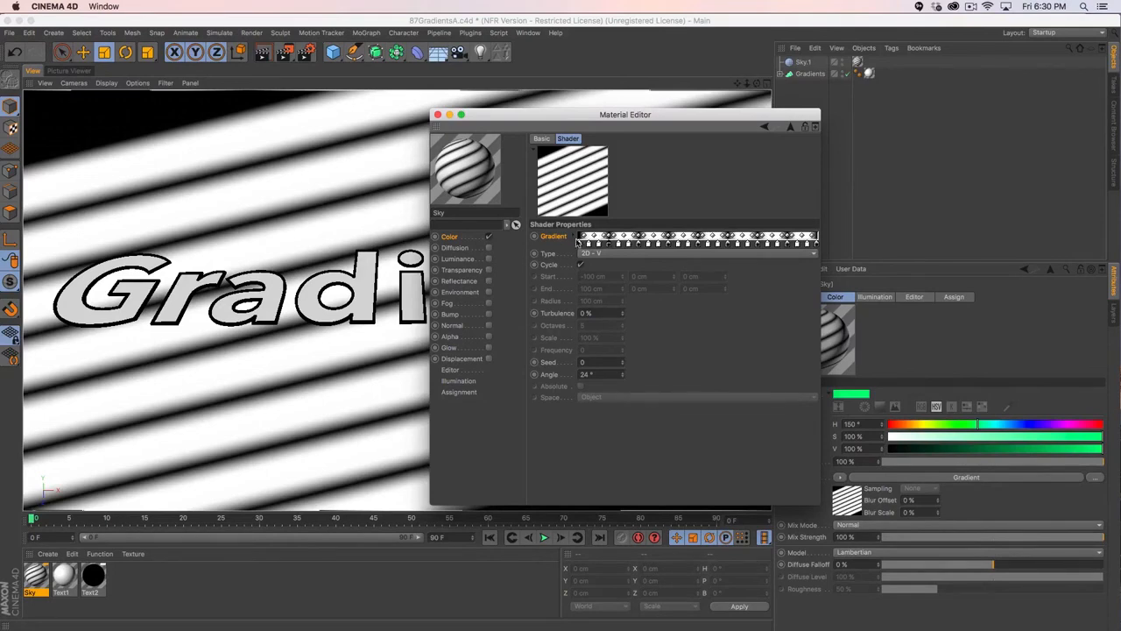
right_click(681, 243)
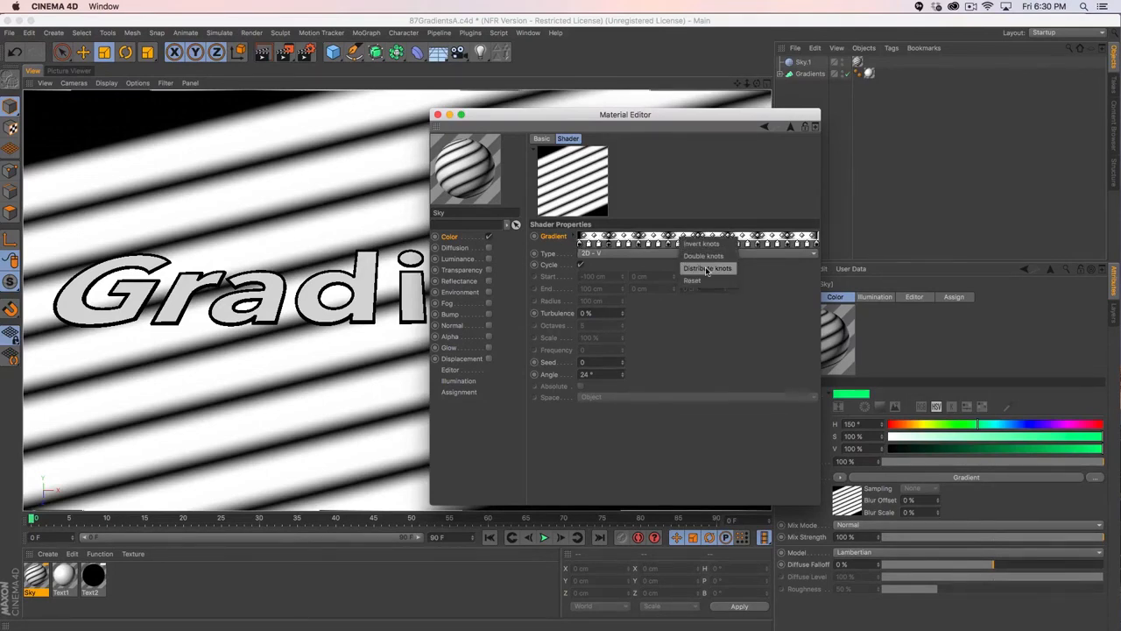
click(705, 267)
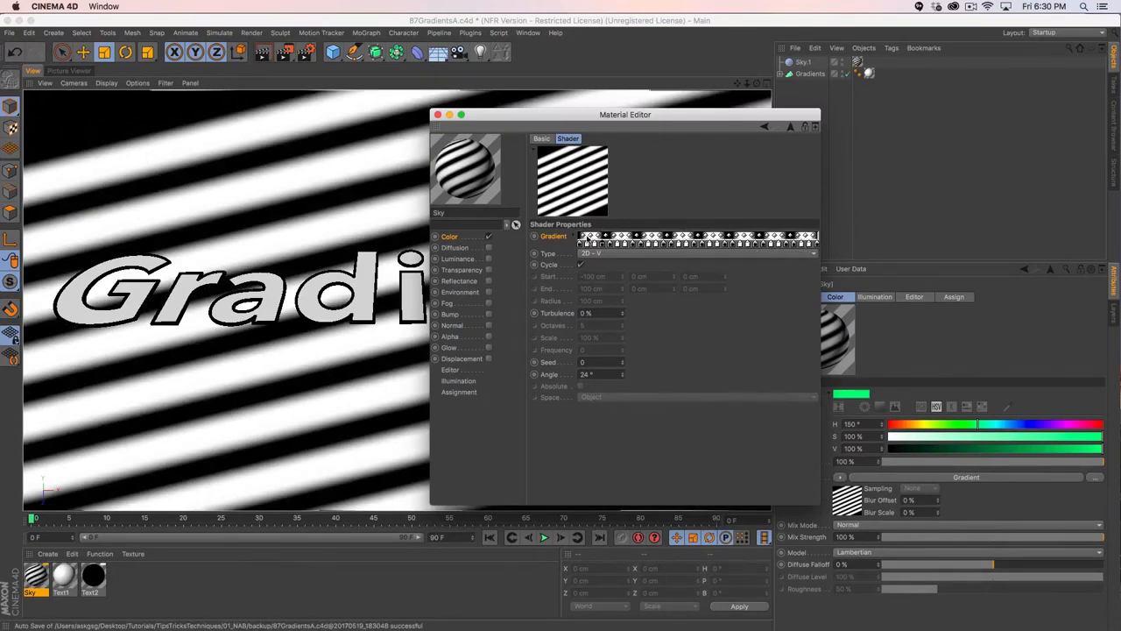
- Reset the Sky gradient to its default, and invert its knots and invert them back
right_click(563, 241)
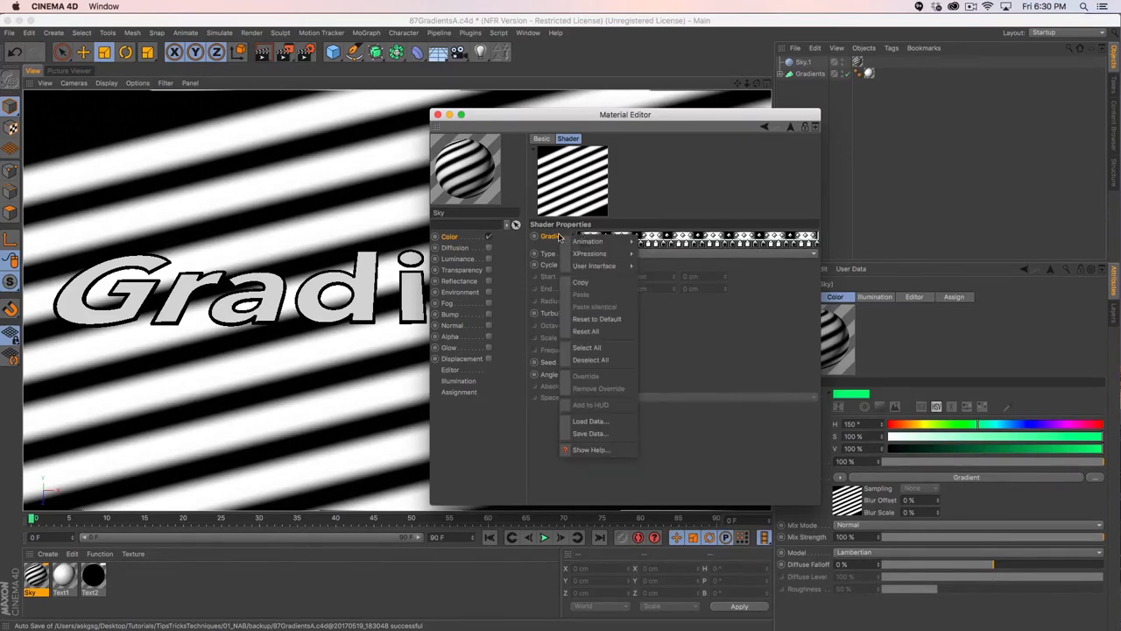
click(580, 319)
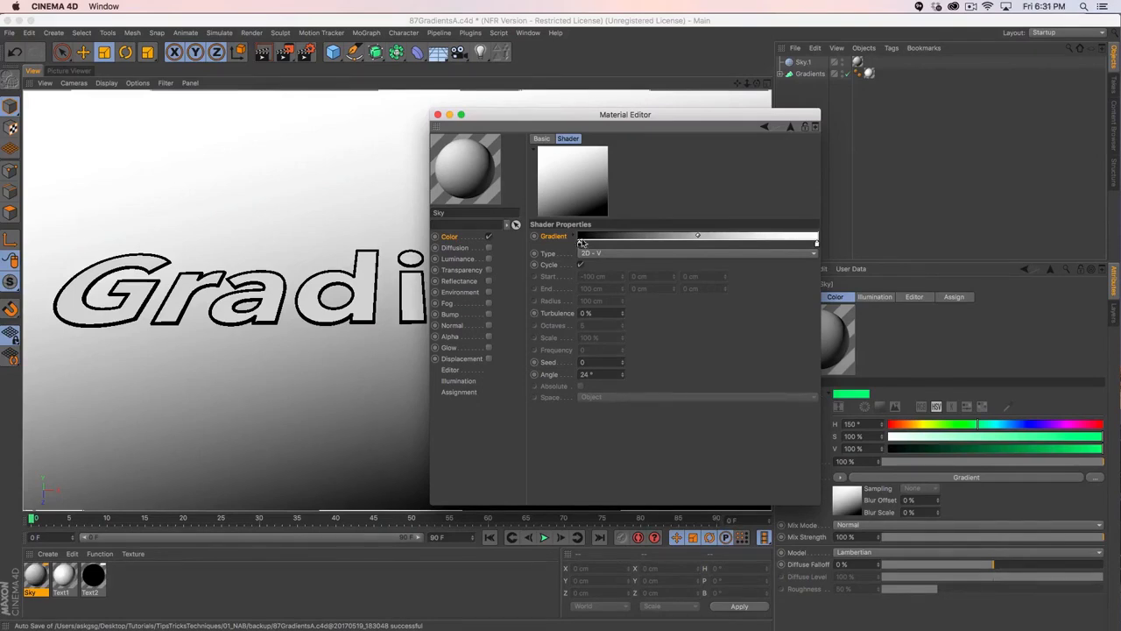
right_click(597, 239)
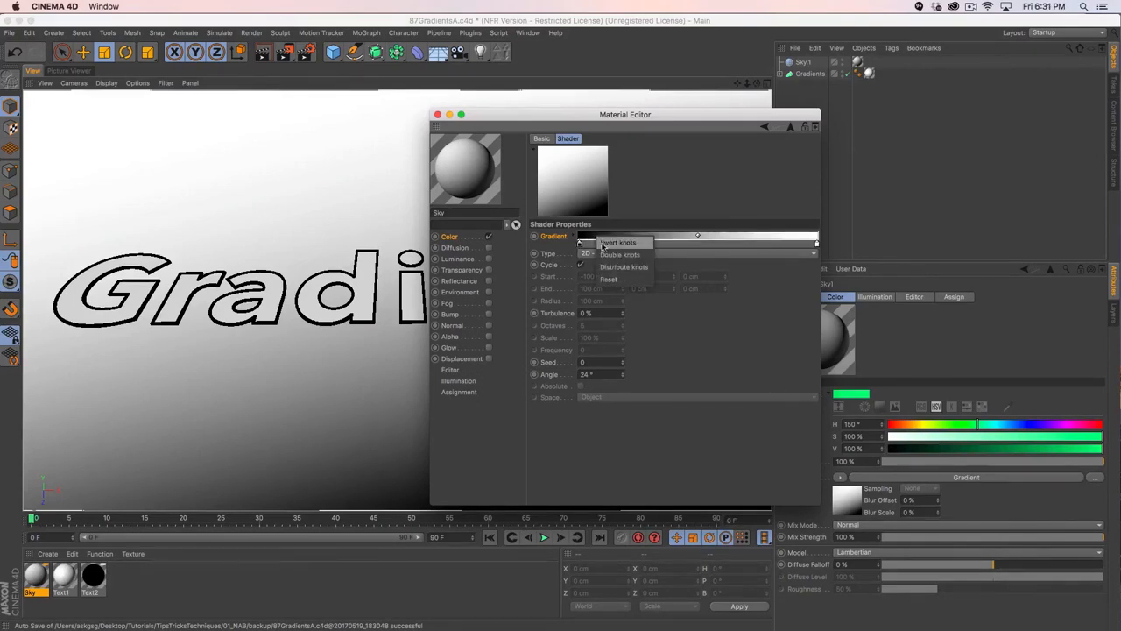
click(617, 245)
right_click(644, 237)
click(651, 243)
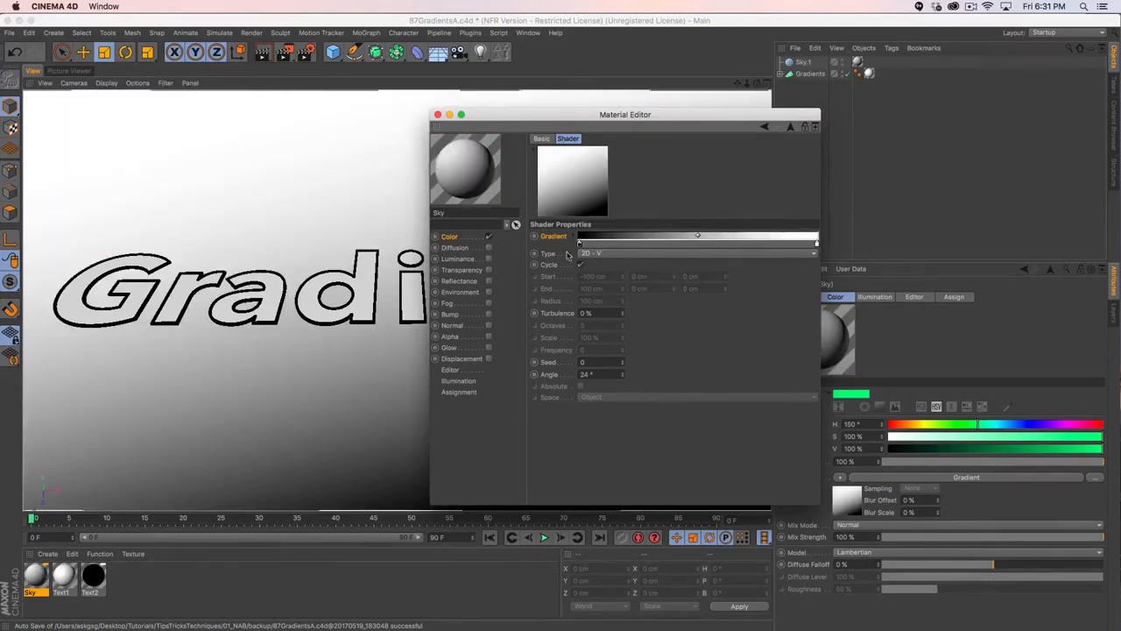
right_click(601, 242)
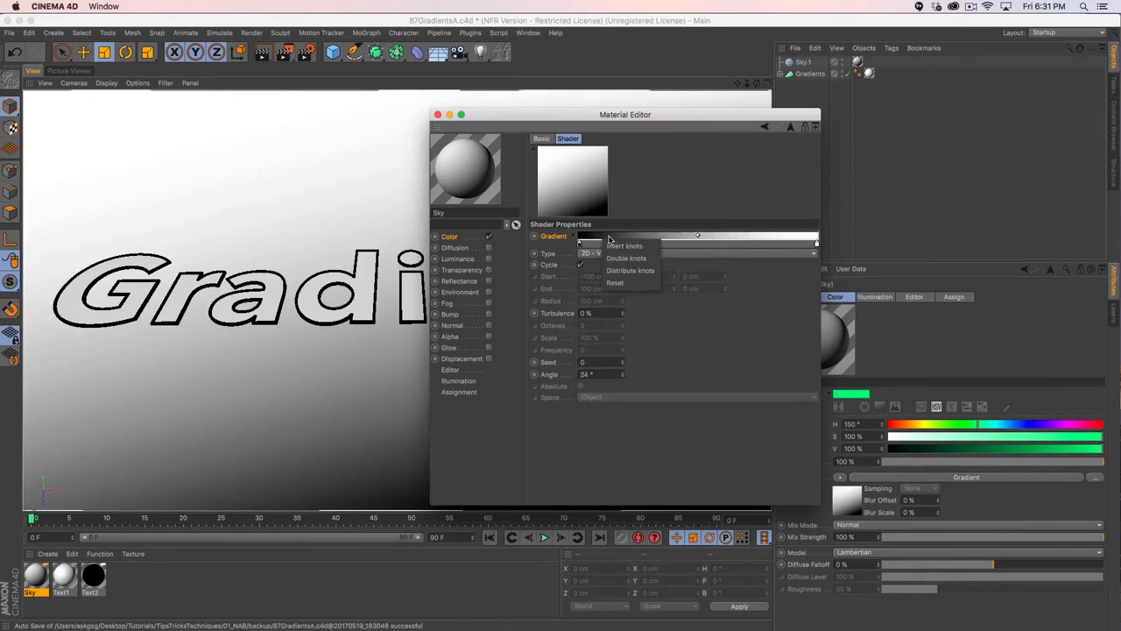
click(626, 217)
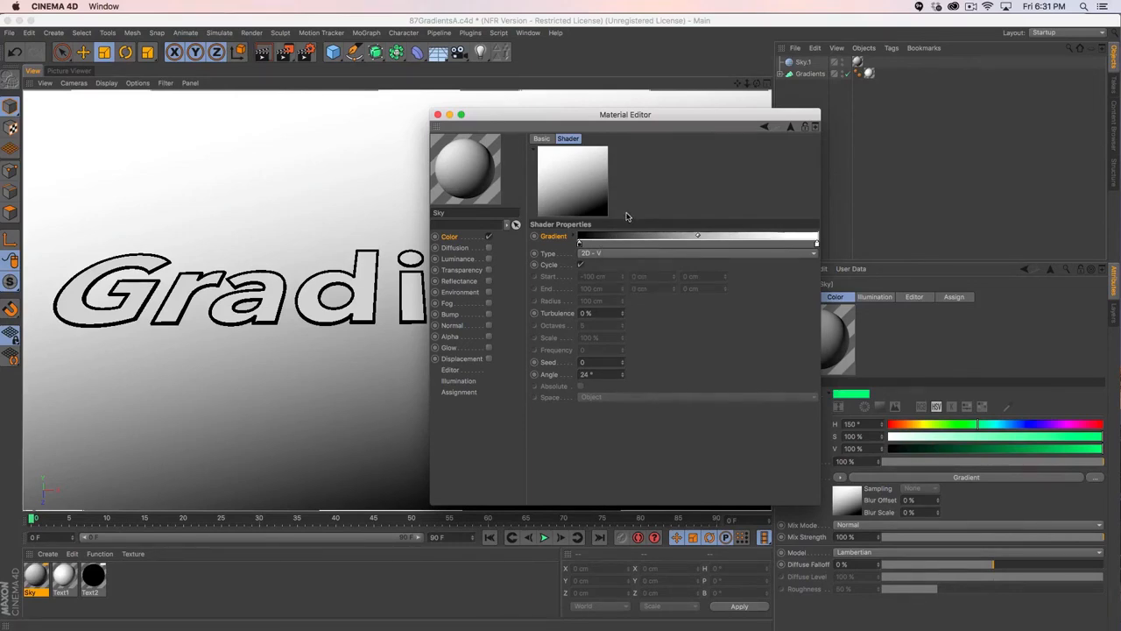
- Double the black-to-white gradient's knots six times to build fine repeating stripes
right_click(591, 243)
click(619, 256)
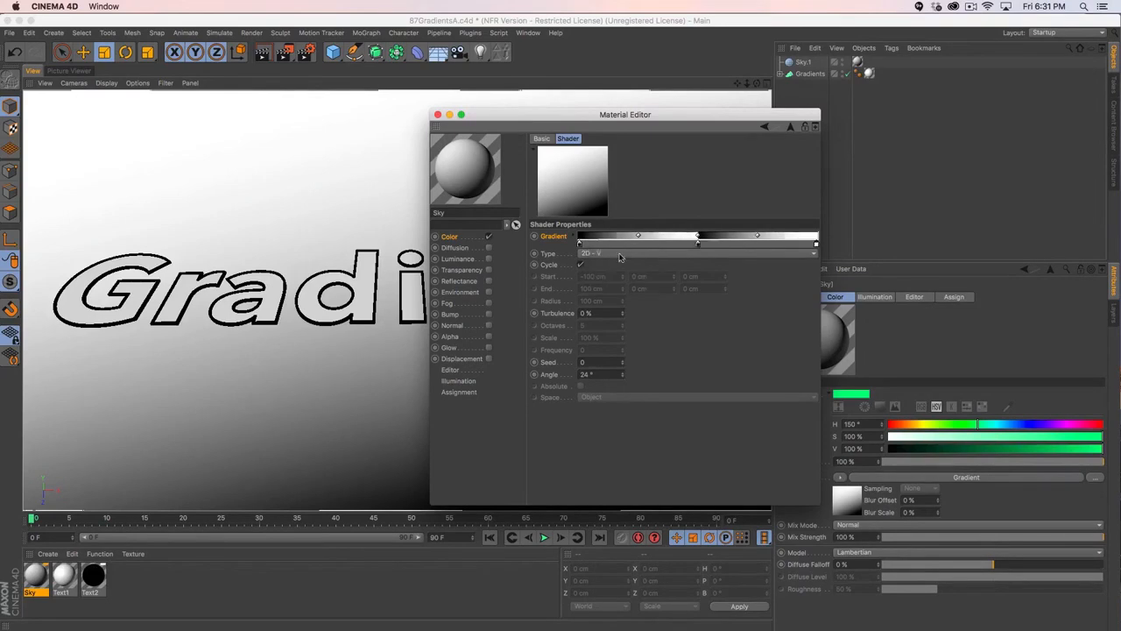
right_click(616, 242)
click(631, 258)
right_click(616, 242)
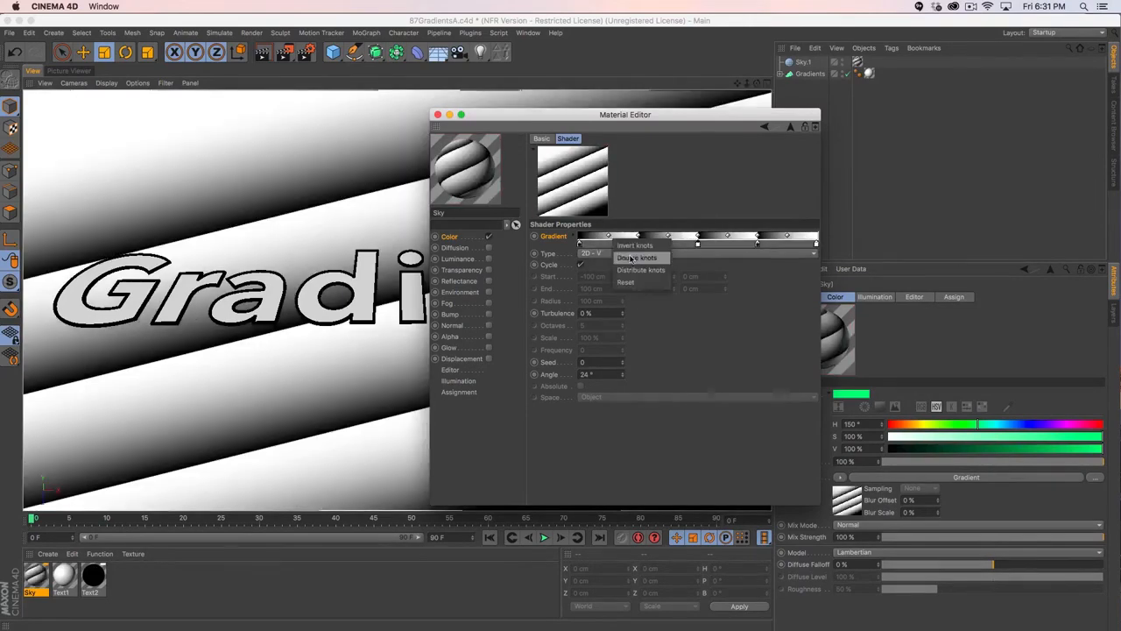
click(631, 258)
right_click(611, 232)
click(608, 245)
right_click(614, 239)
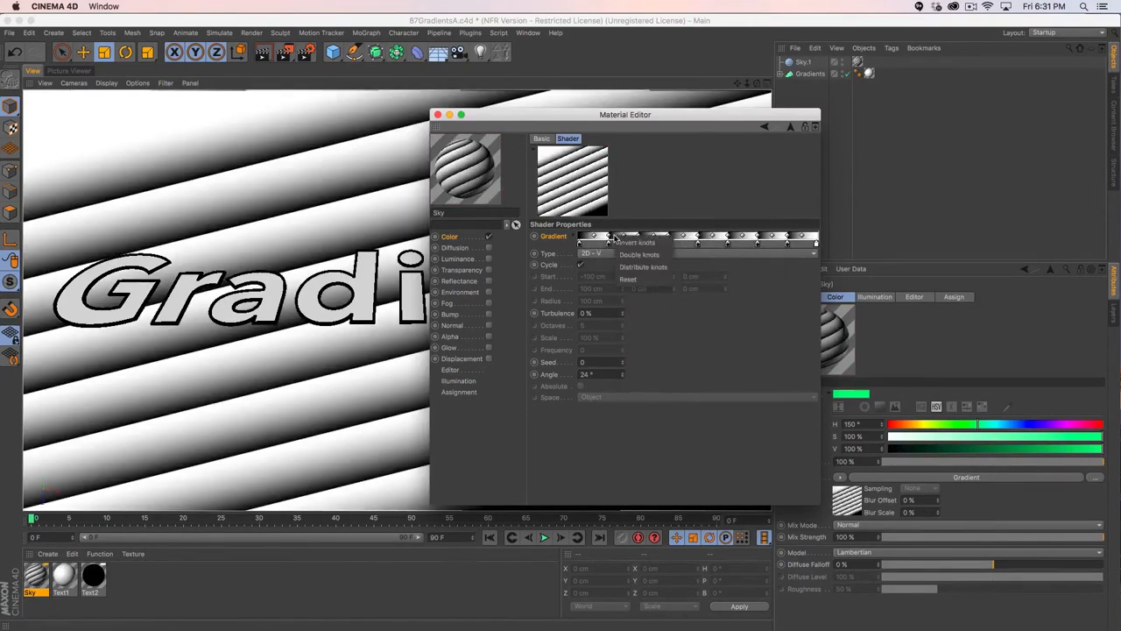
click(630, 255)
right_click(616, 238)
click(631, 255)
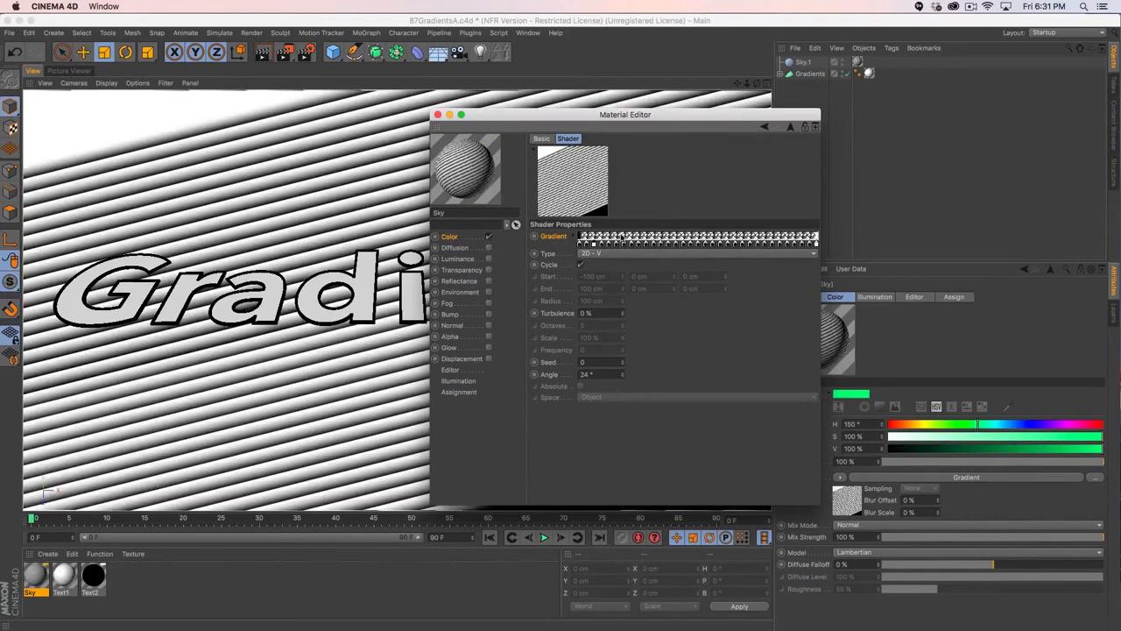
right_click(620, 238)
click(631, 255)
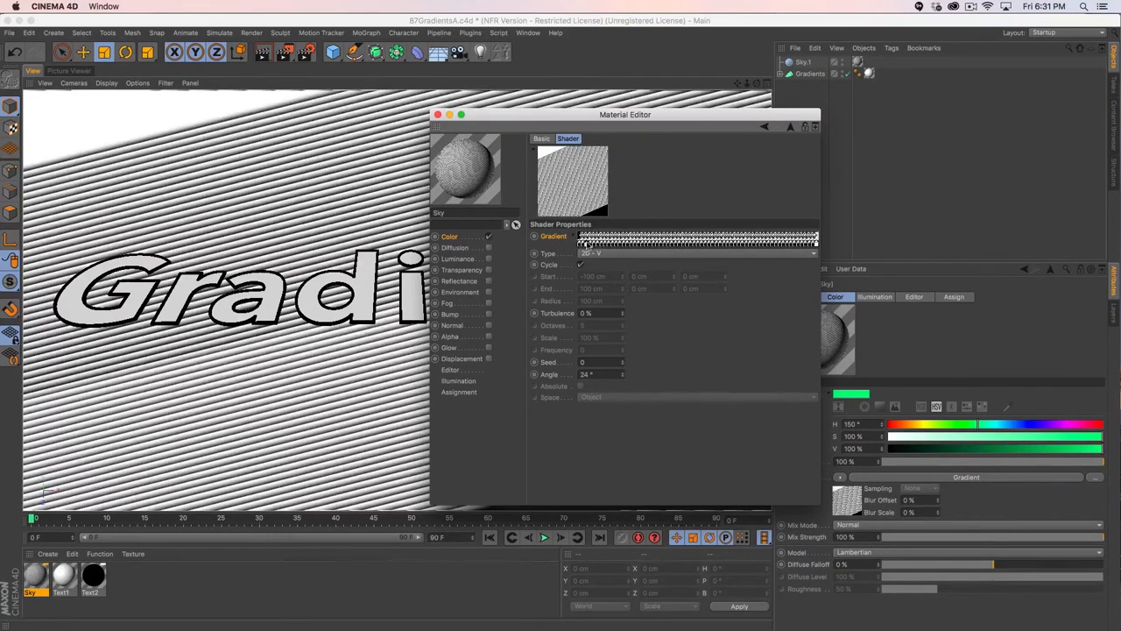
- Enlarge the Material Editor, shift a knot near the gradient's black start and distribute all knots evenly, closing the editor at the end
drag(728, 117, 303, 23)
drag(396, 408, 1118, 627)
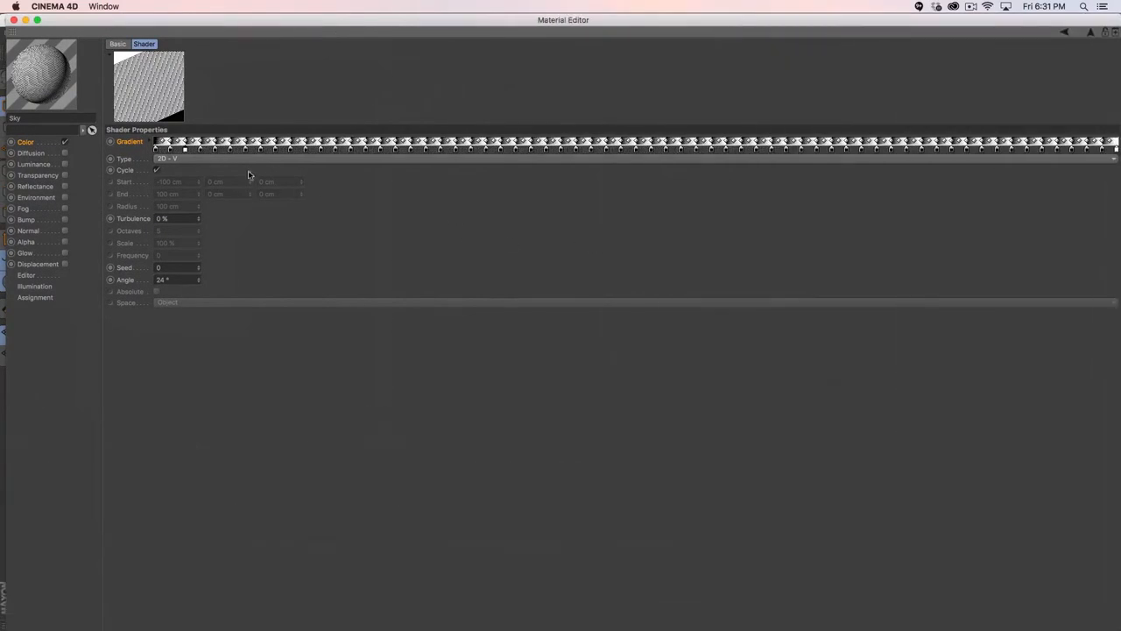
drag(171, 151, 165, 150)
click(175, 151)
right_click(175, 150)
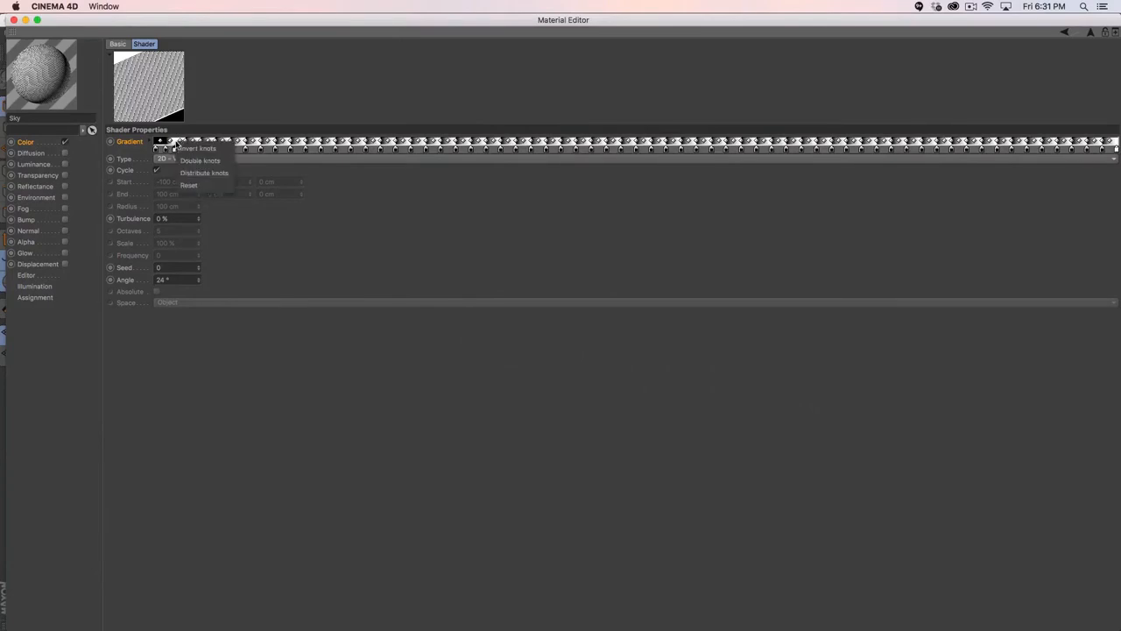
click(210, 182)
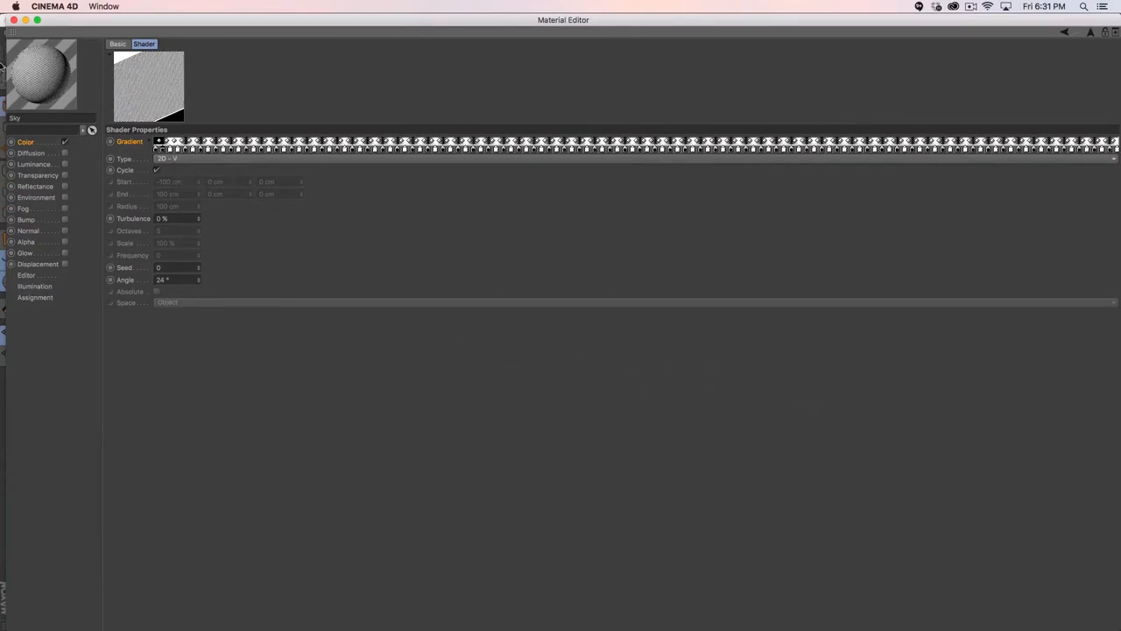
click(13, 20)
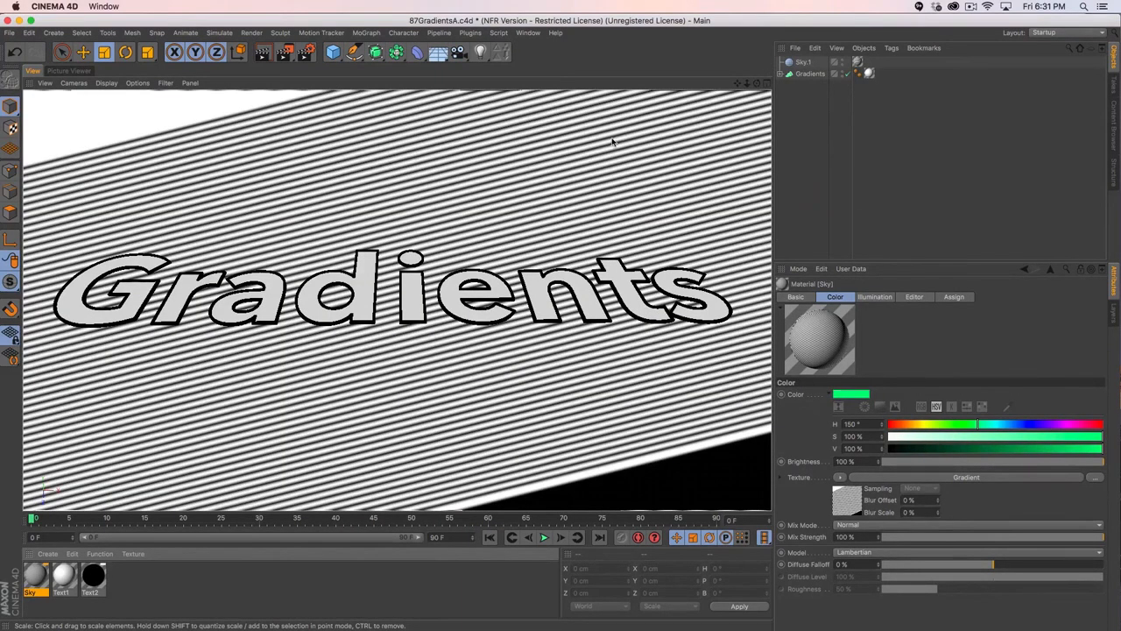
- Close the 87GradientsA.c4d project and advance through the thank-you title projects to 111AskGSGA.c4d
key(super+w)
click(520, 219)
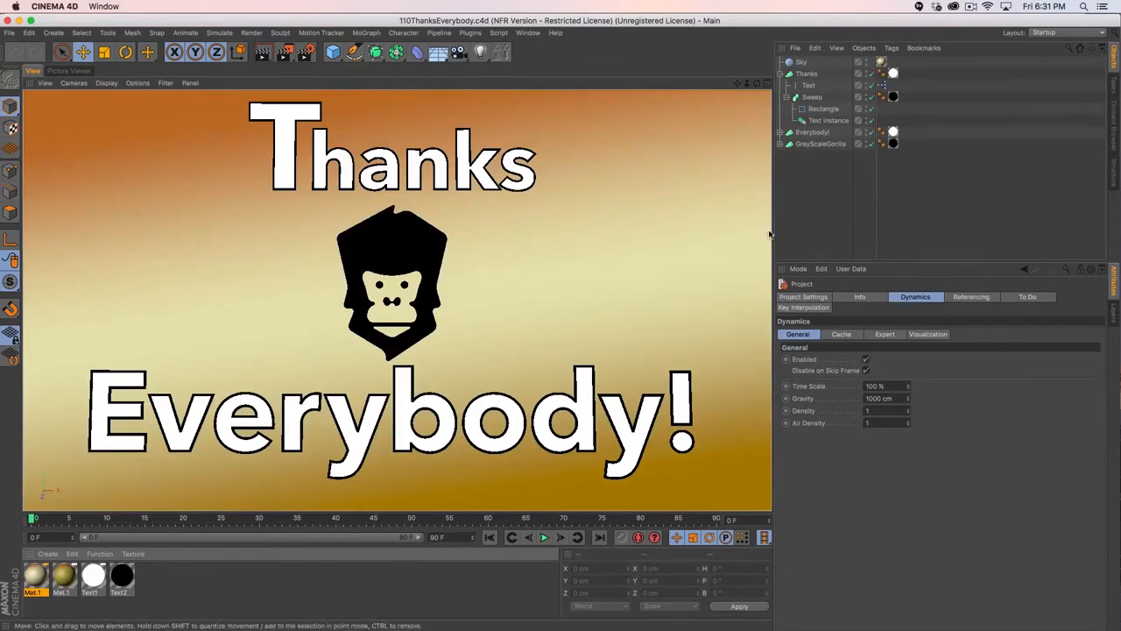
key(super+w)
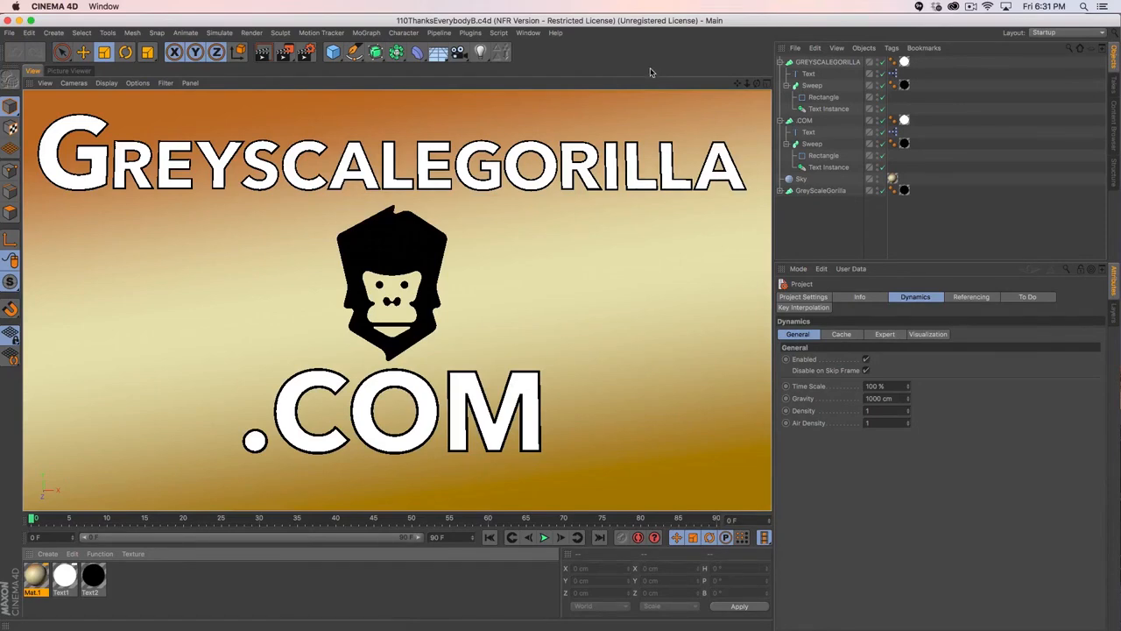
key(super+grave)
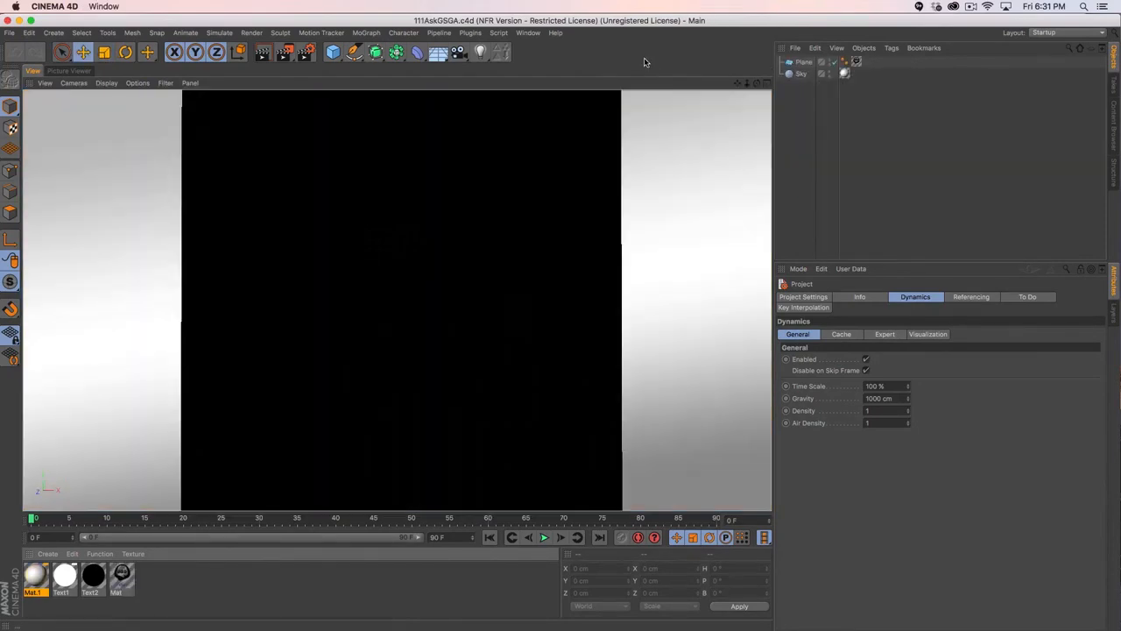
- Select the Plane object in 111AskGSGA.c4d and close that project
click(804, 63)
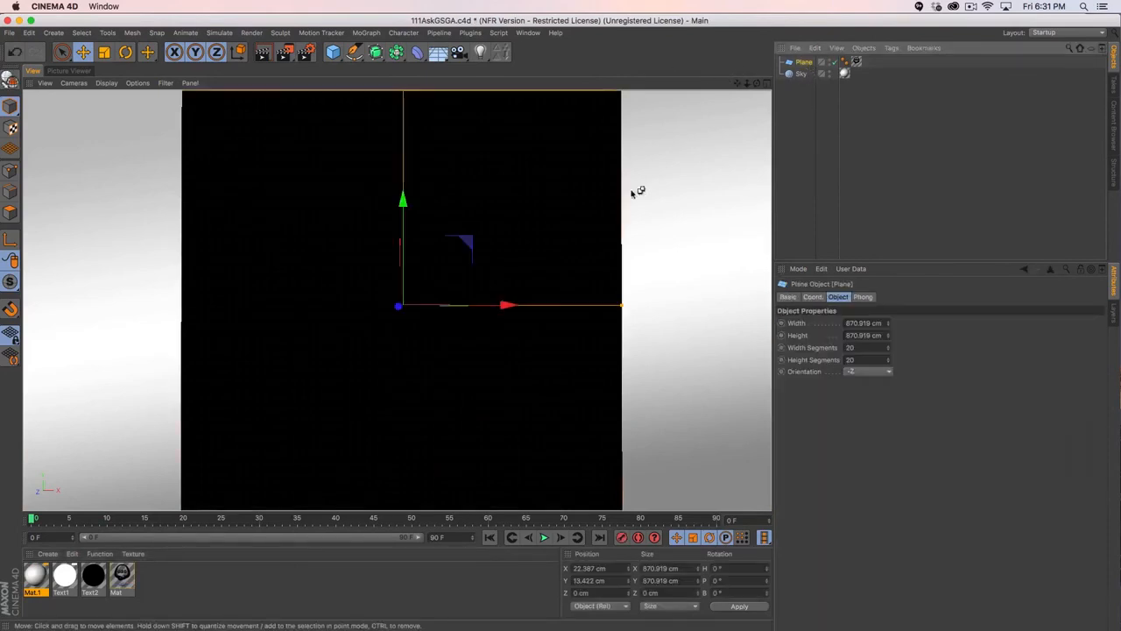
key(super+w)
click(538, 220)
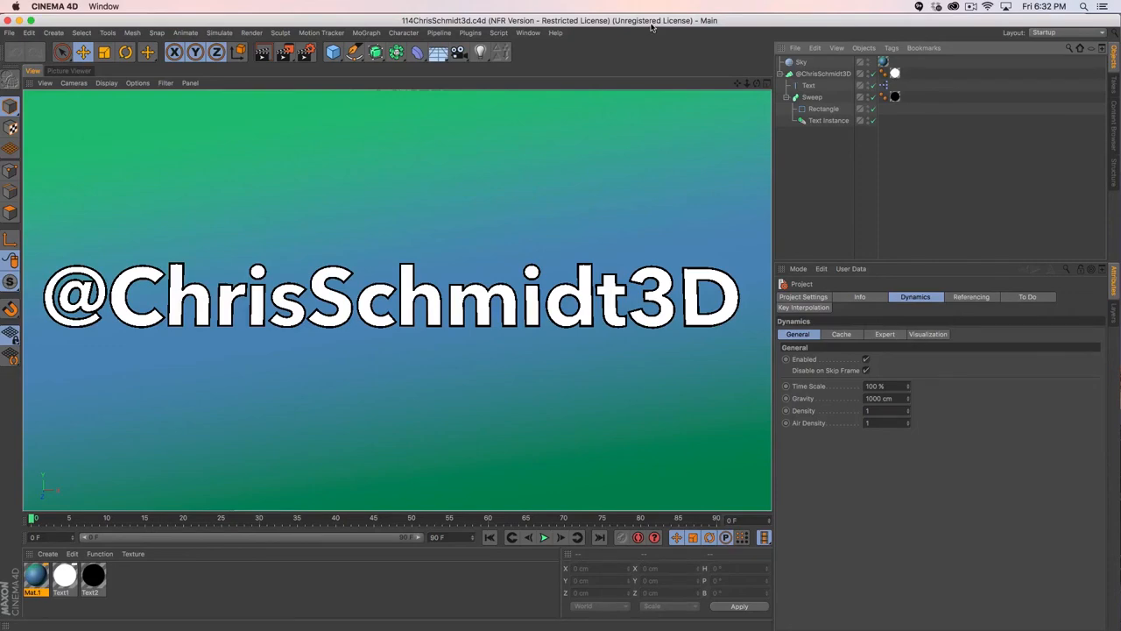
click(972, 6)
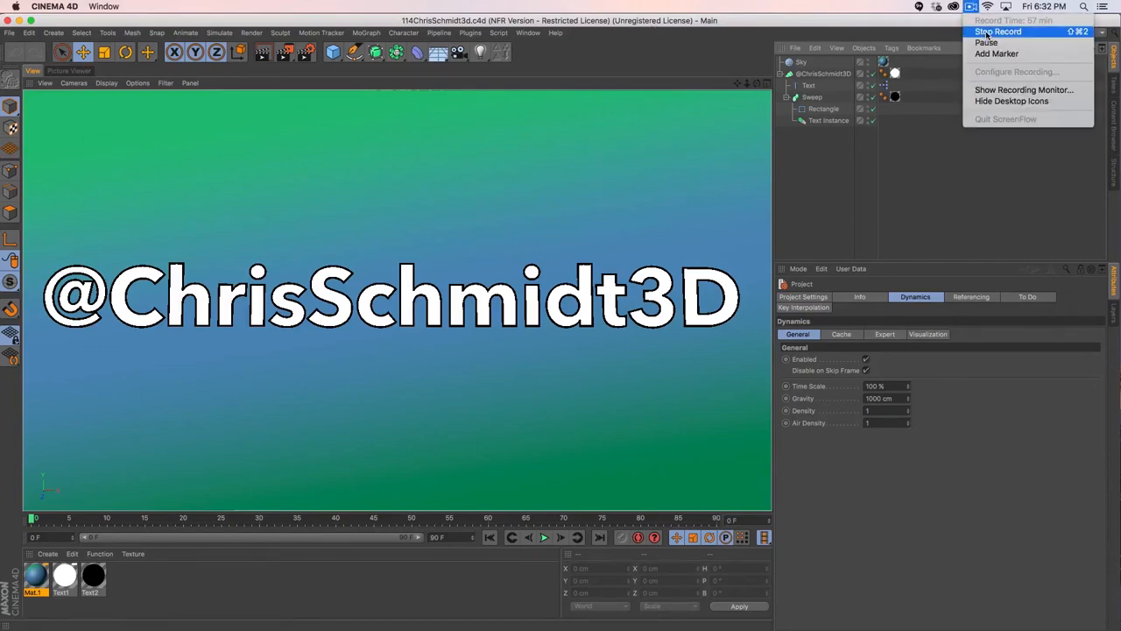